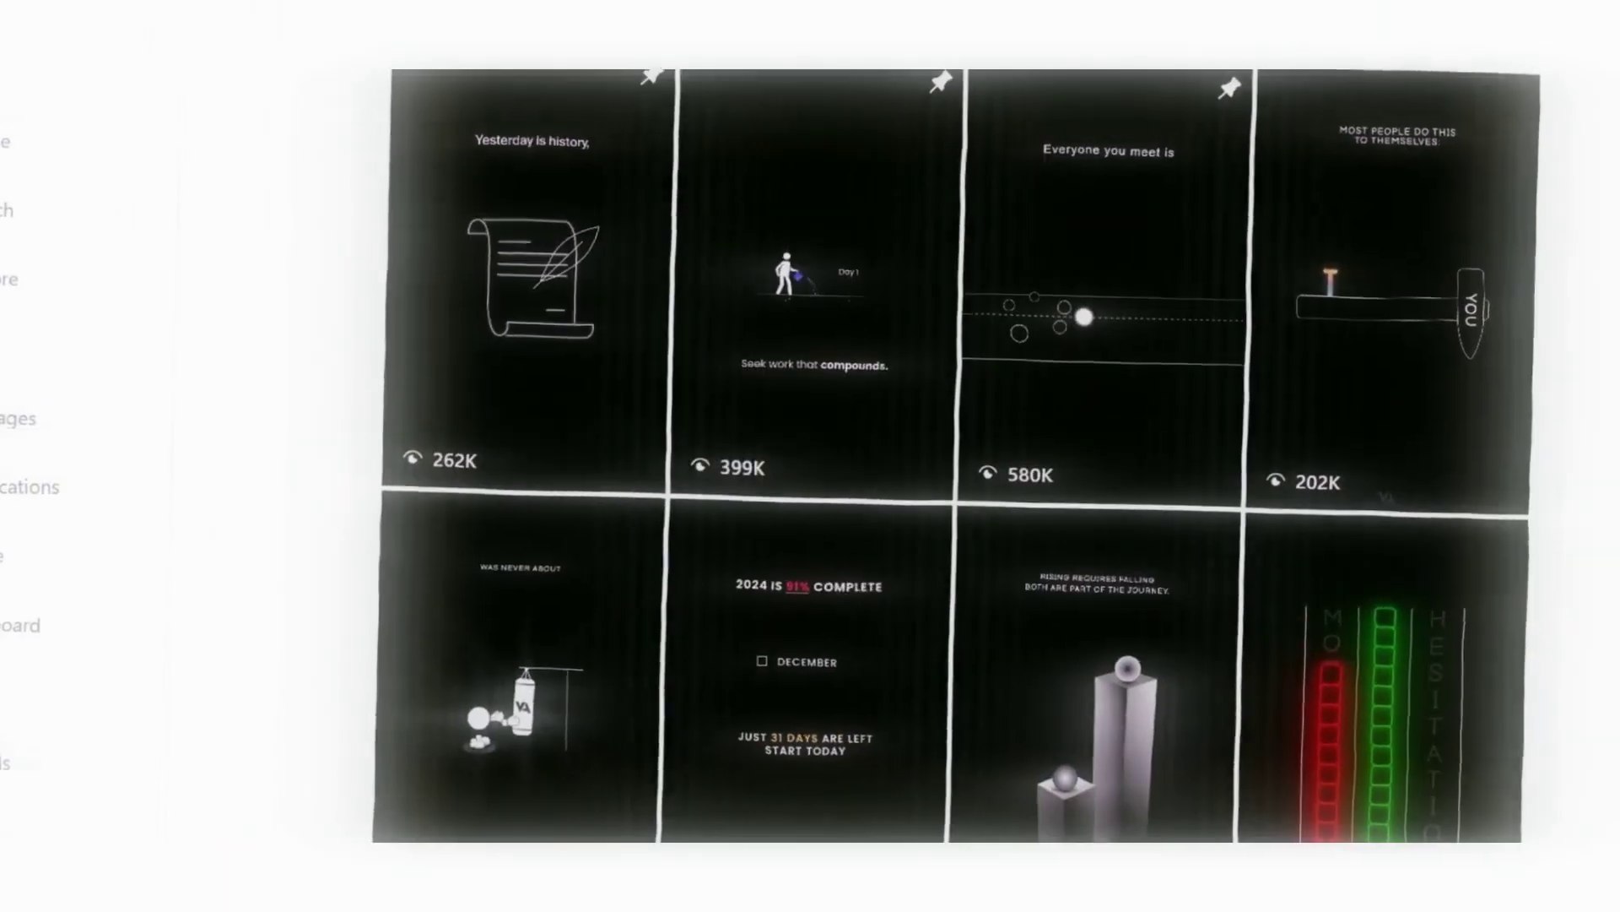
scroll(940, 434, "down", 10)
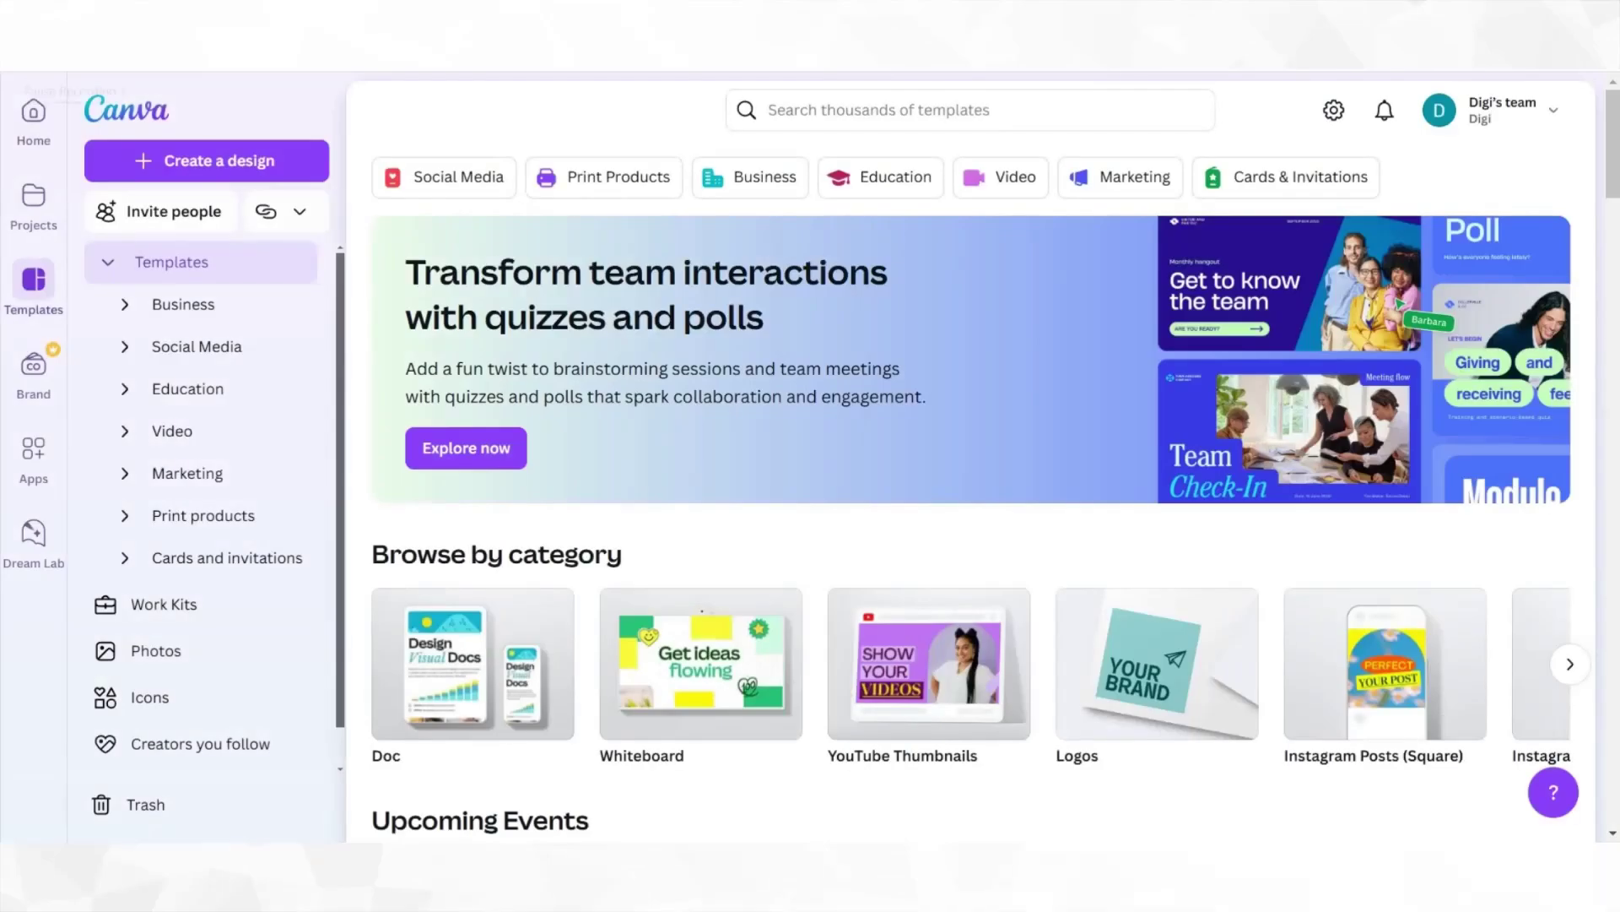
Create a Mobile Video design with a black page and download it as a PNG.
left_click(222, 156)
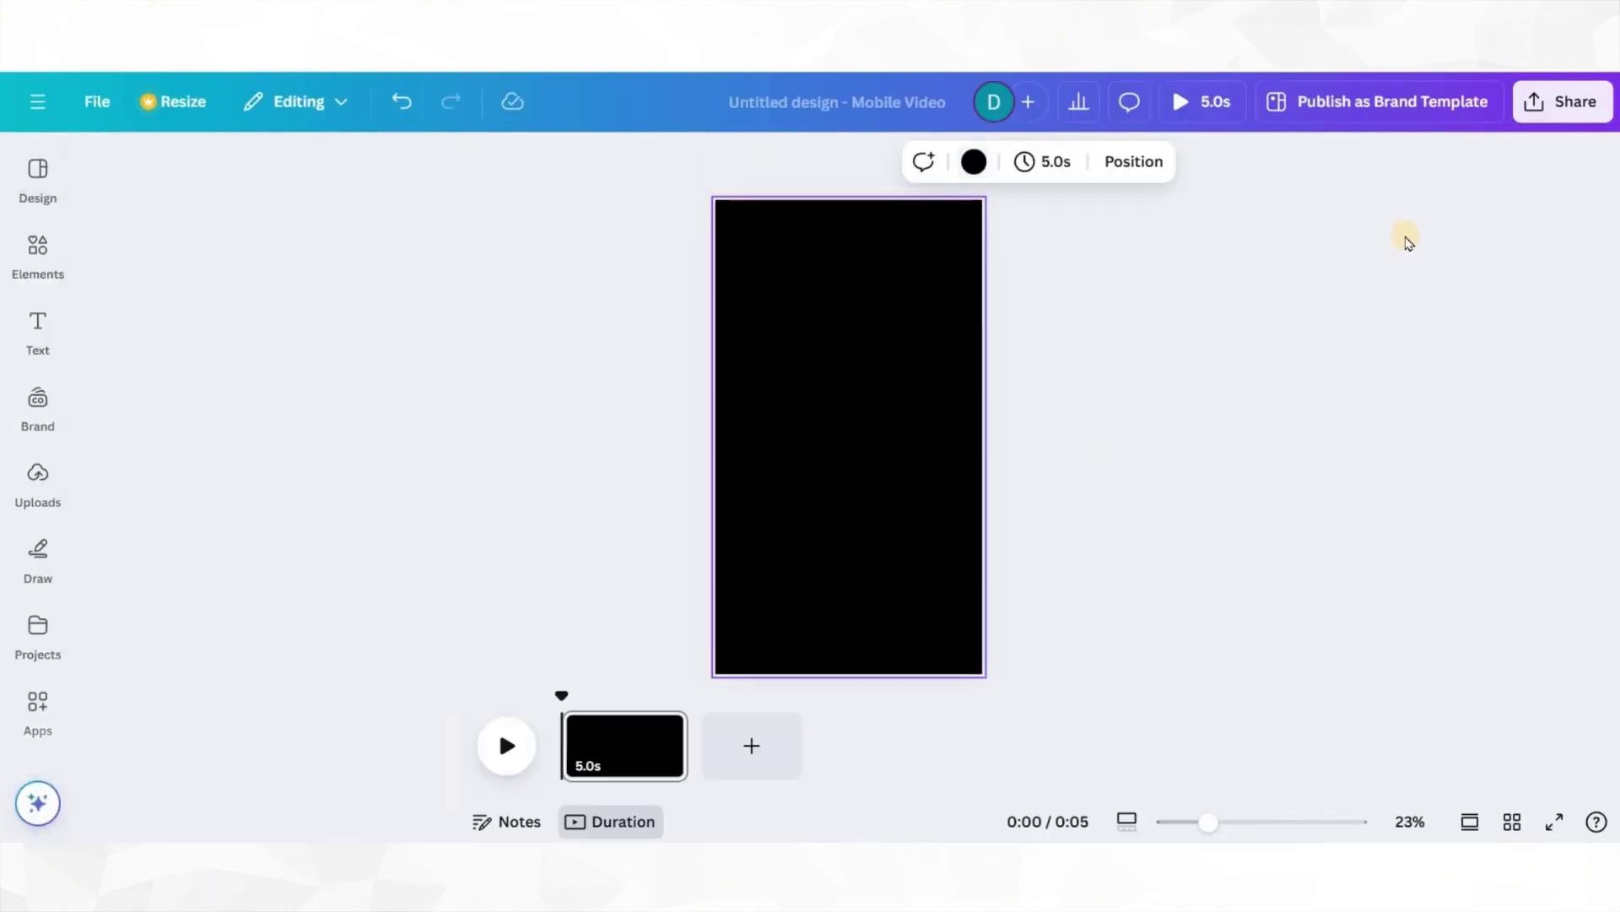
left_click(1563, 102)
left_click(1240, 524)
left_click(1393, 249)
left_click(1266, 380)
left_click(1393, 575)
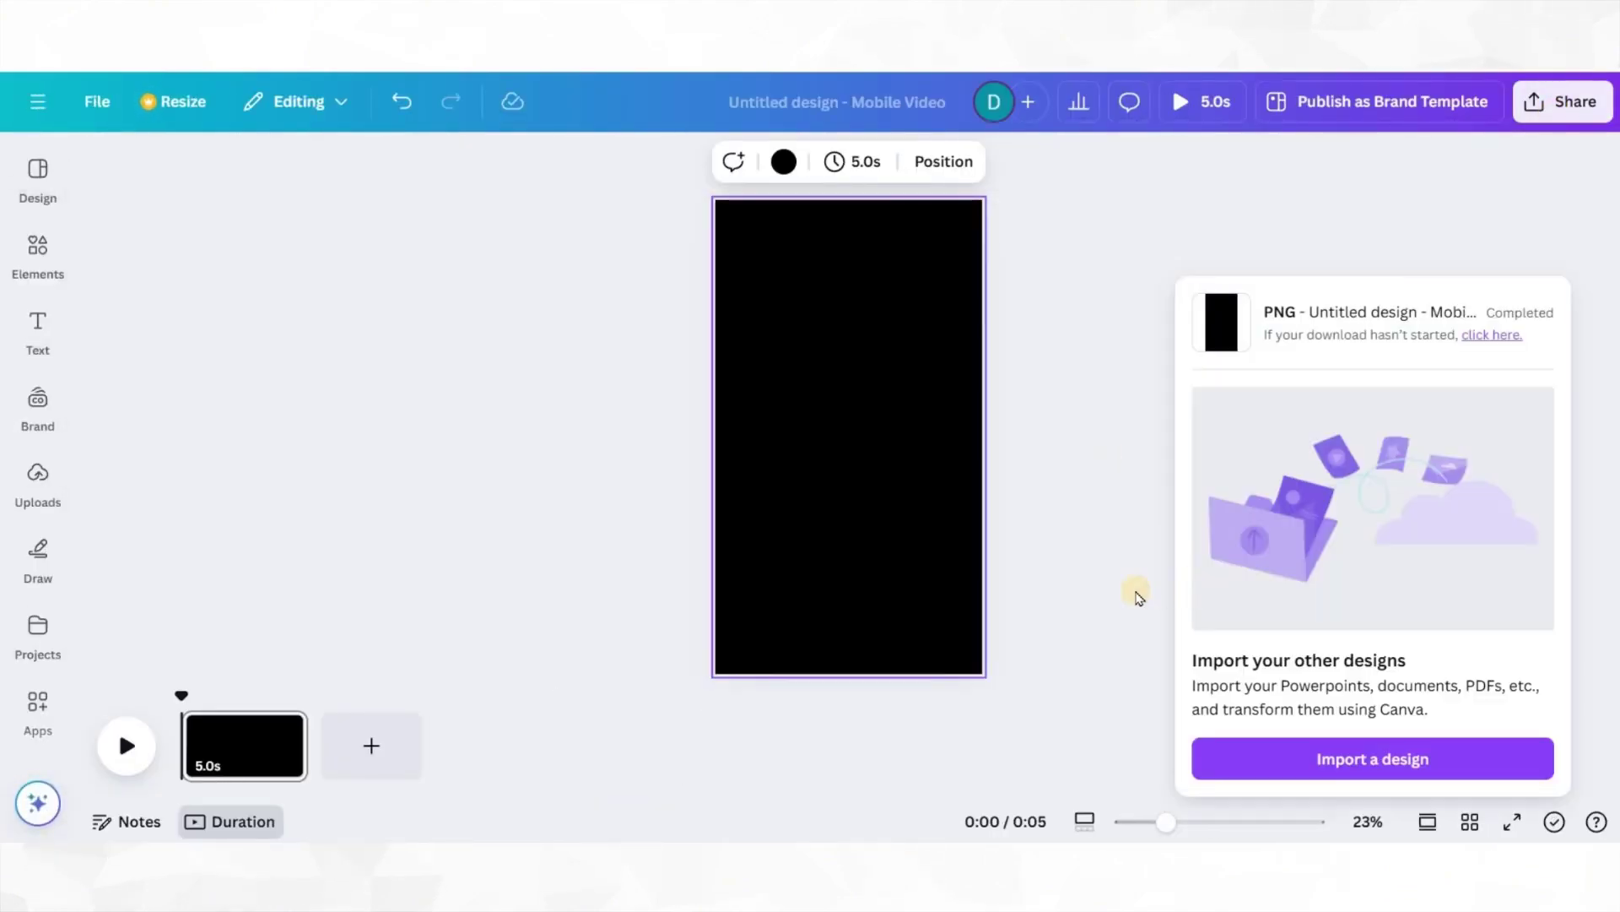
Change the page's background colour from the default solid colours to light green.
left_click(897, 521)
left_click(784, 161)
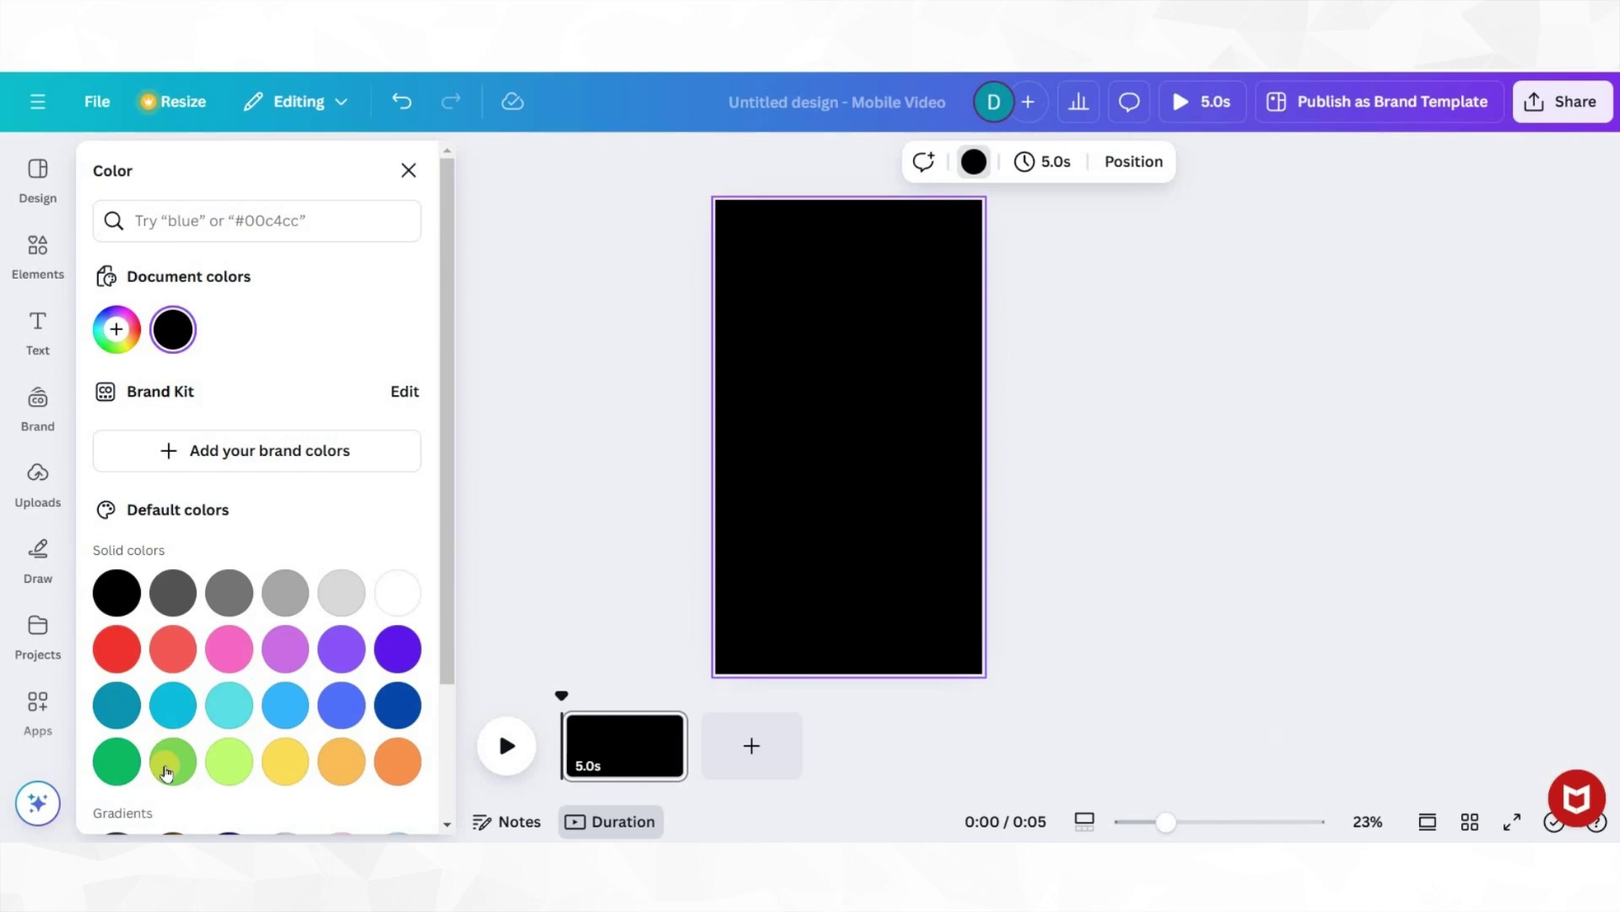
left_click(173, 761)
Search the elements for "semi circle", then place a half-circle graphic on the green page and colour it white.
left_click(28, 274)
left_click(200, 167)
type("semi")
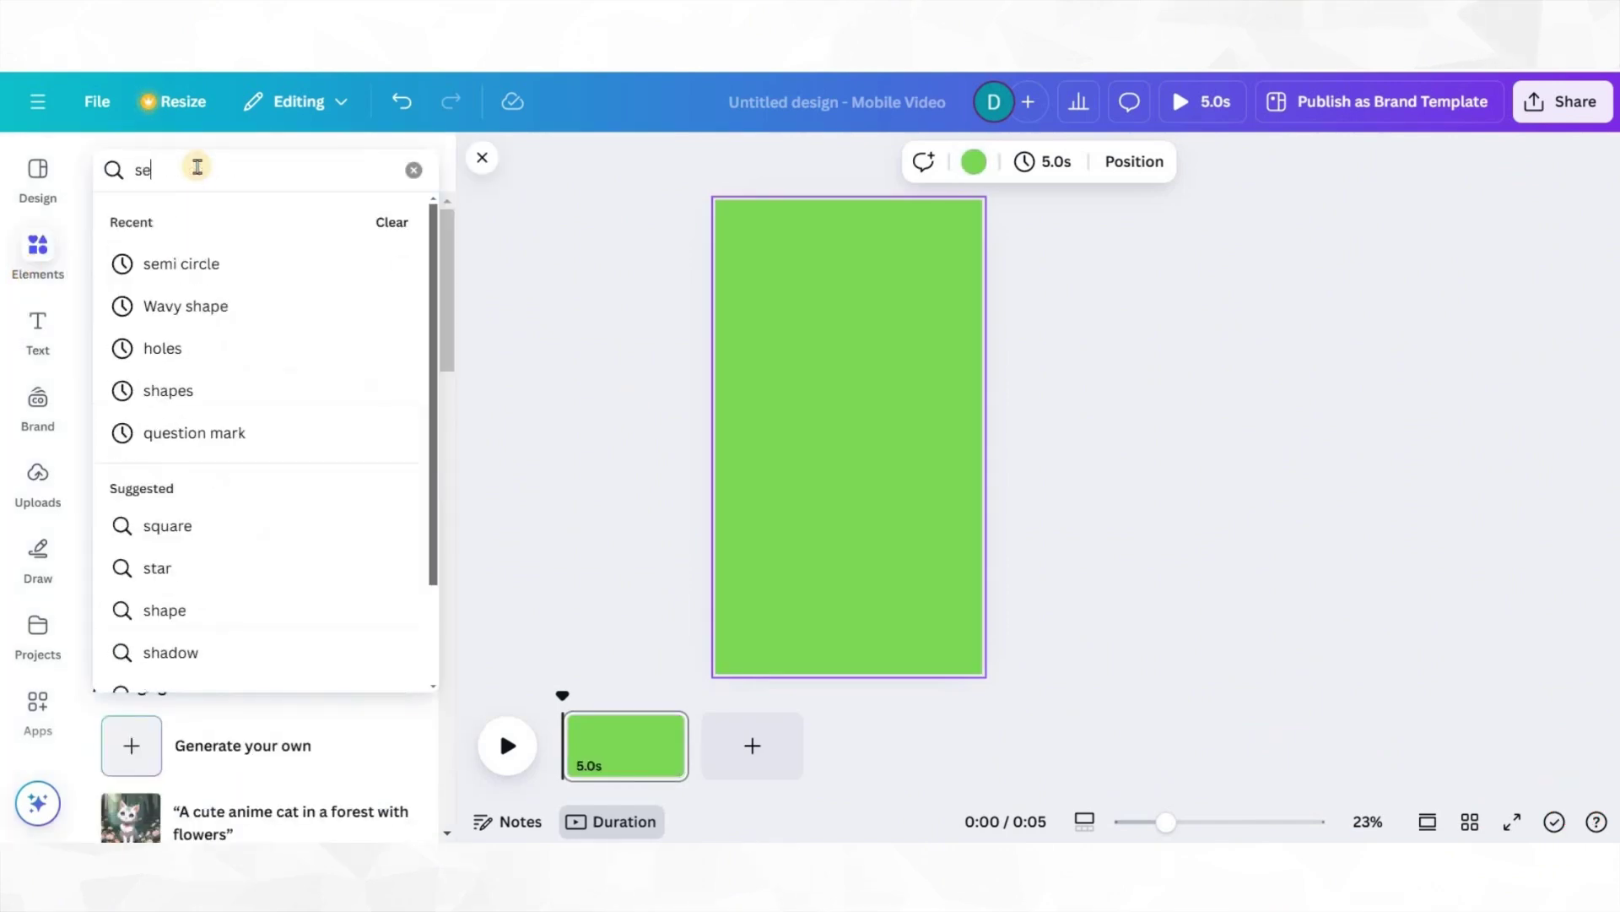
left_click(199, 261)
left_click(129, 386)
left_click_drag(910, 409, 840, 414)
left_click(866, 162)
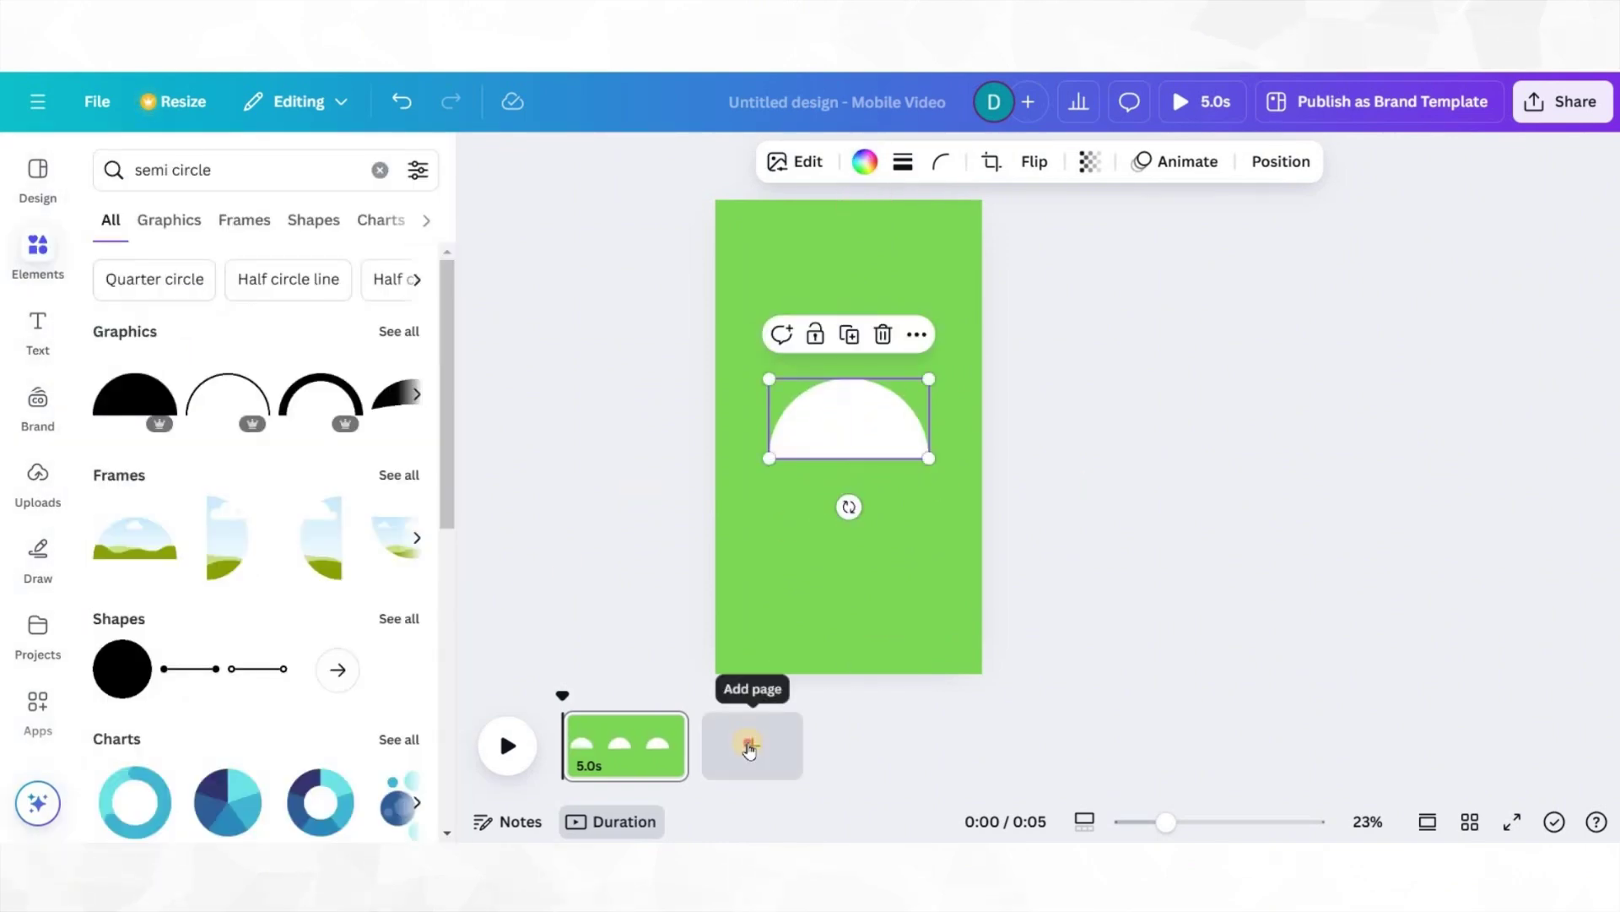
Add a second page and place a "wavy line" graphic on it, widened and coloured white.
left_click(748, 749)
left_click_drag(224, 170, 136, 175)
type("wavy line")
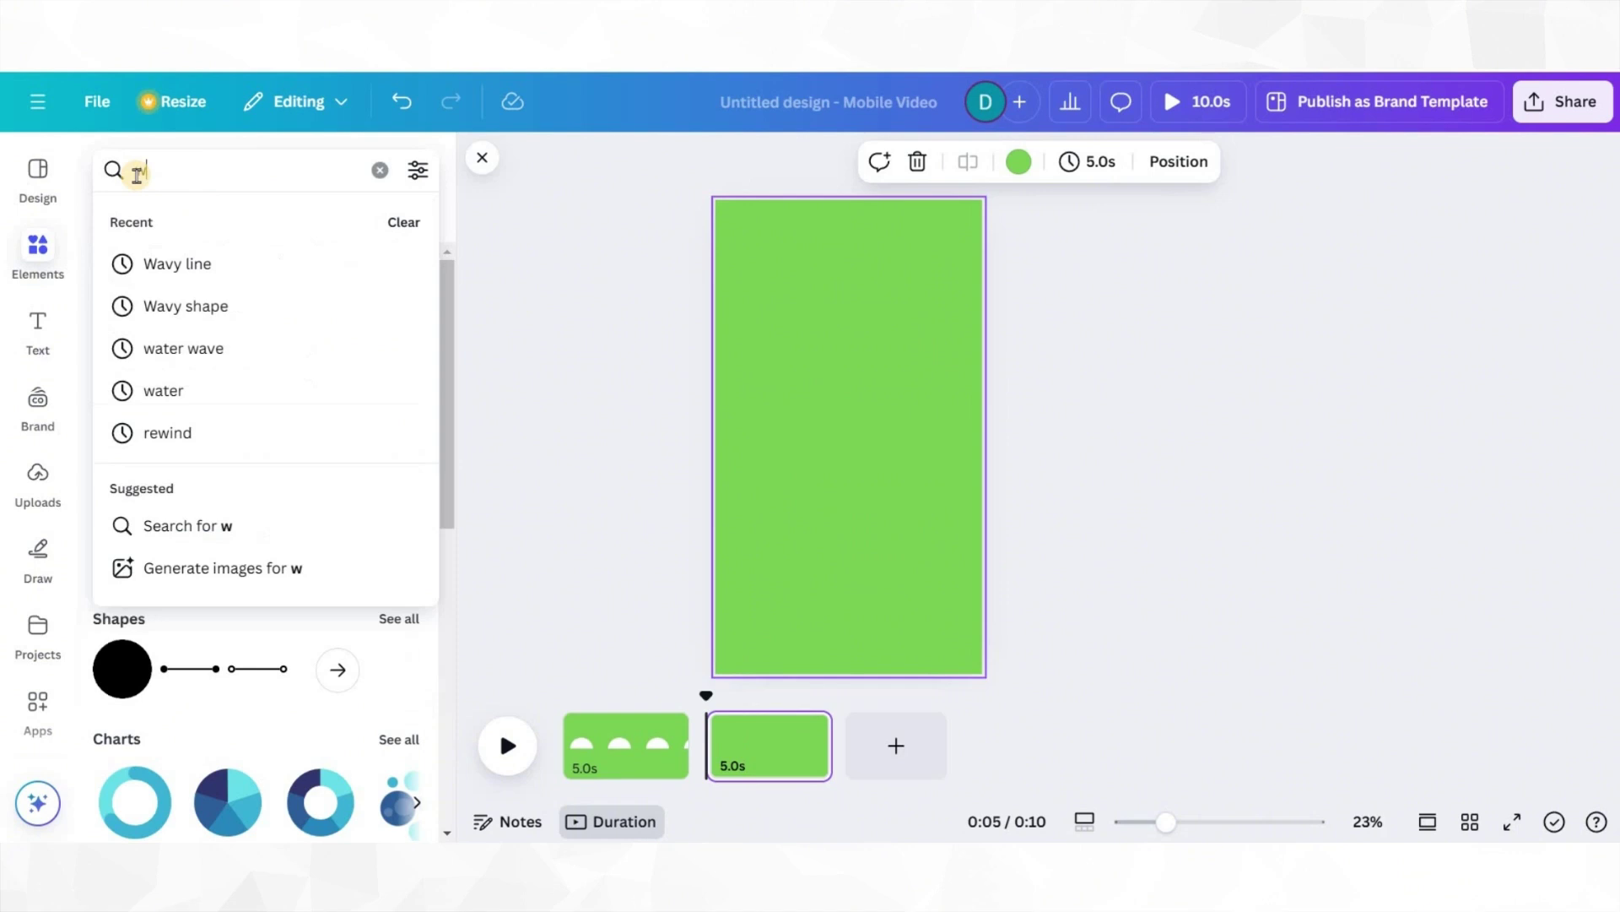
key("Return")
left_click(145, 614)
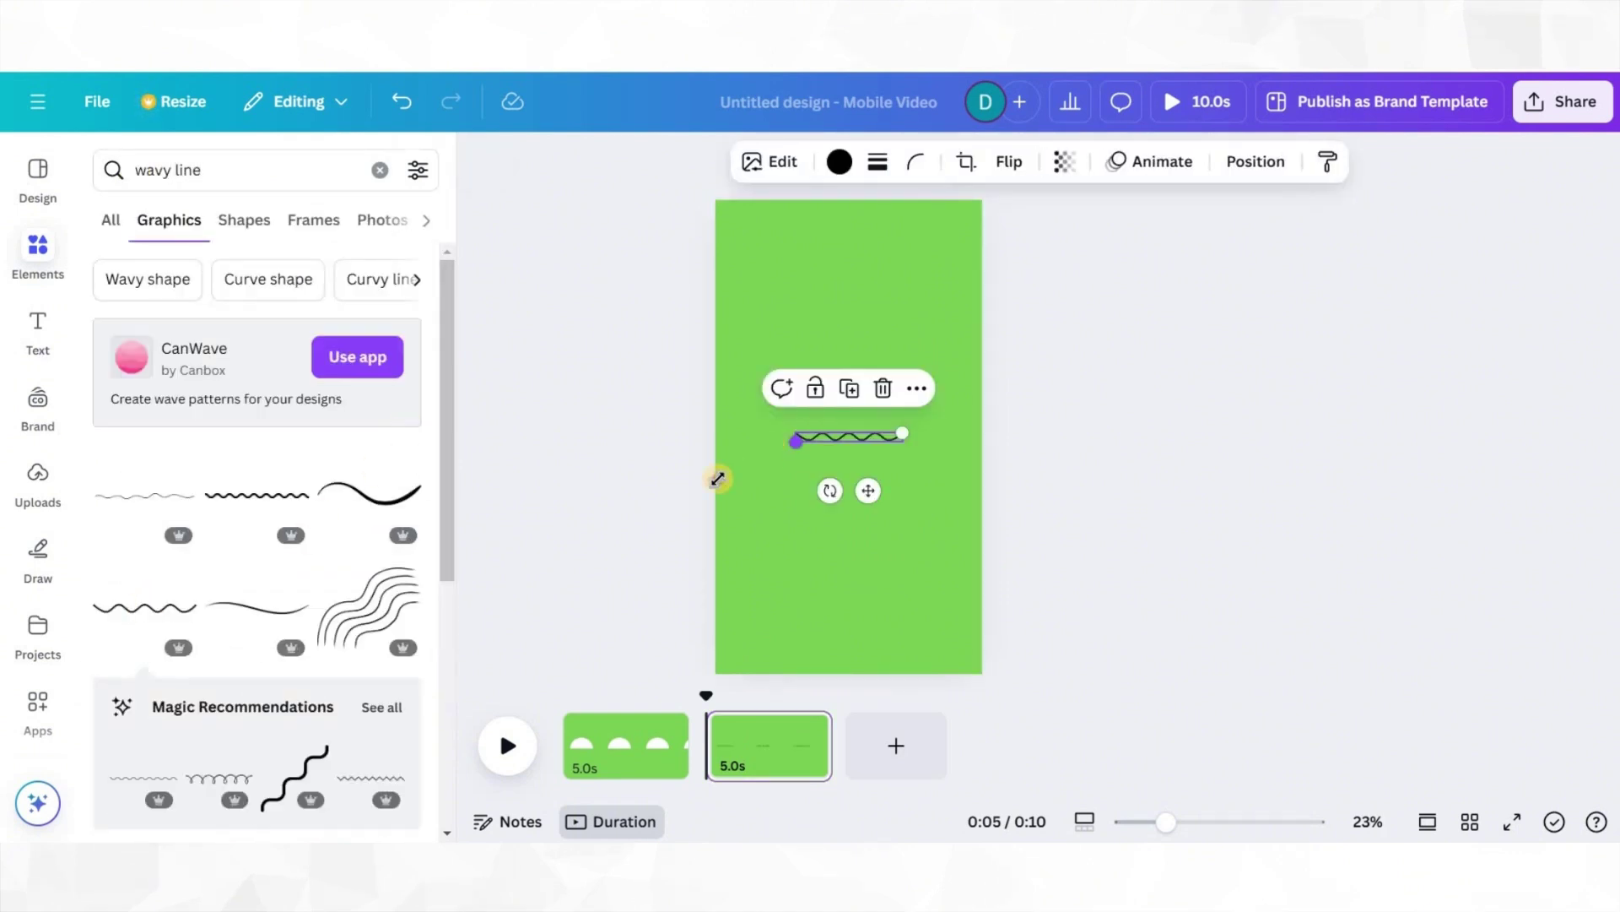
left_click(838, 161)
left_click(414, 597)
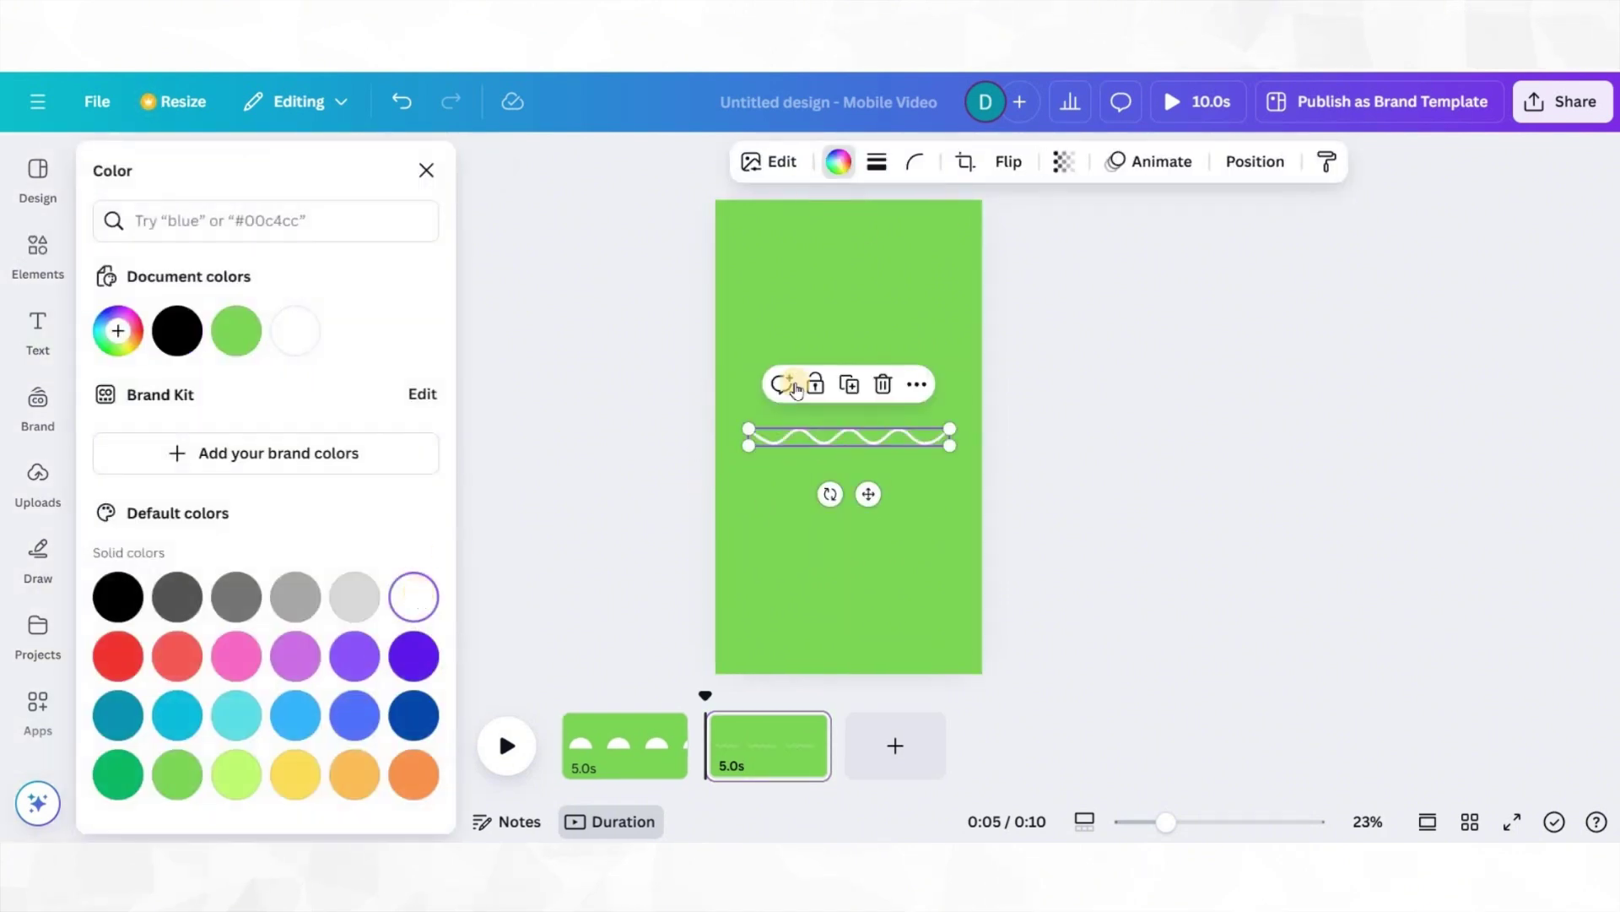
Duplicate the wavy line page and apply an element animation to the line on the copy.
right_click(814, 736)
left_click(865, 342)
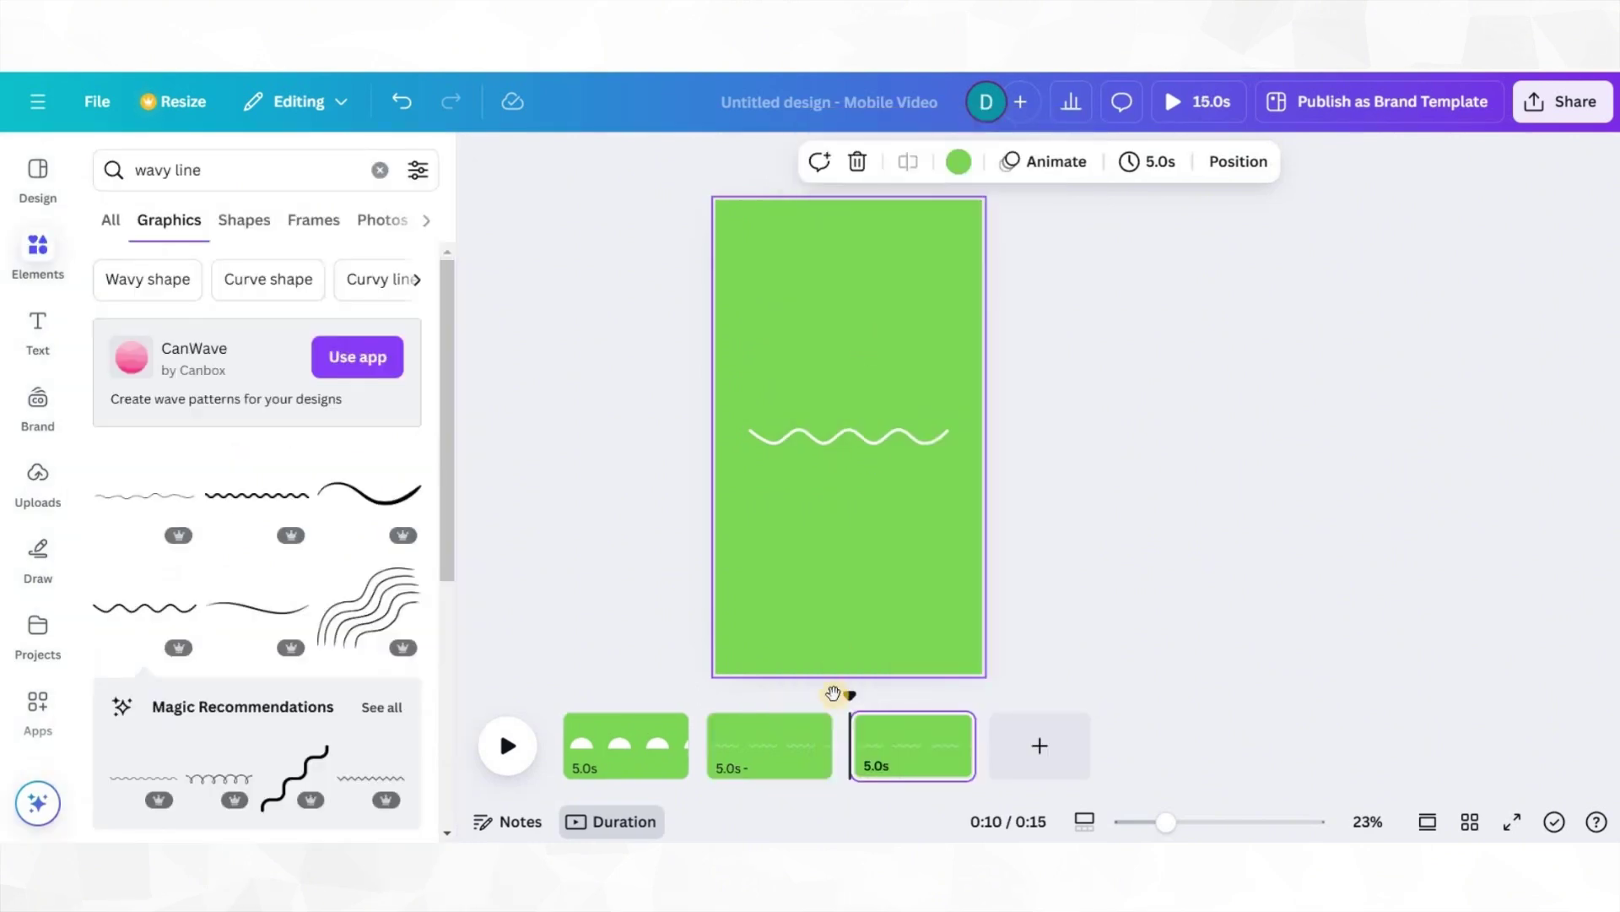
left_click(879, 433)
left_click(1153, 167)
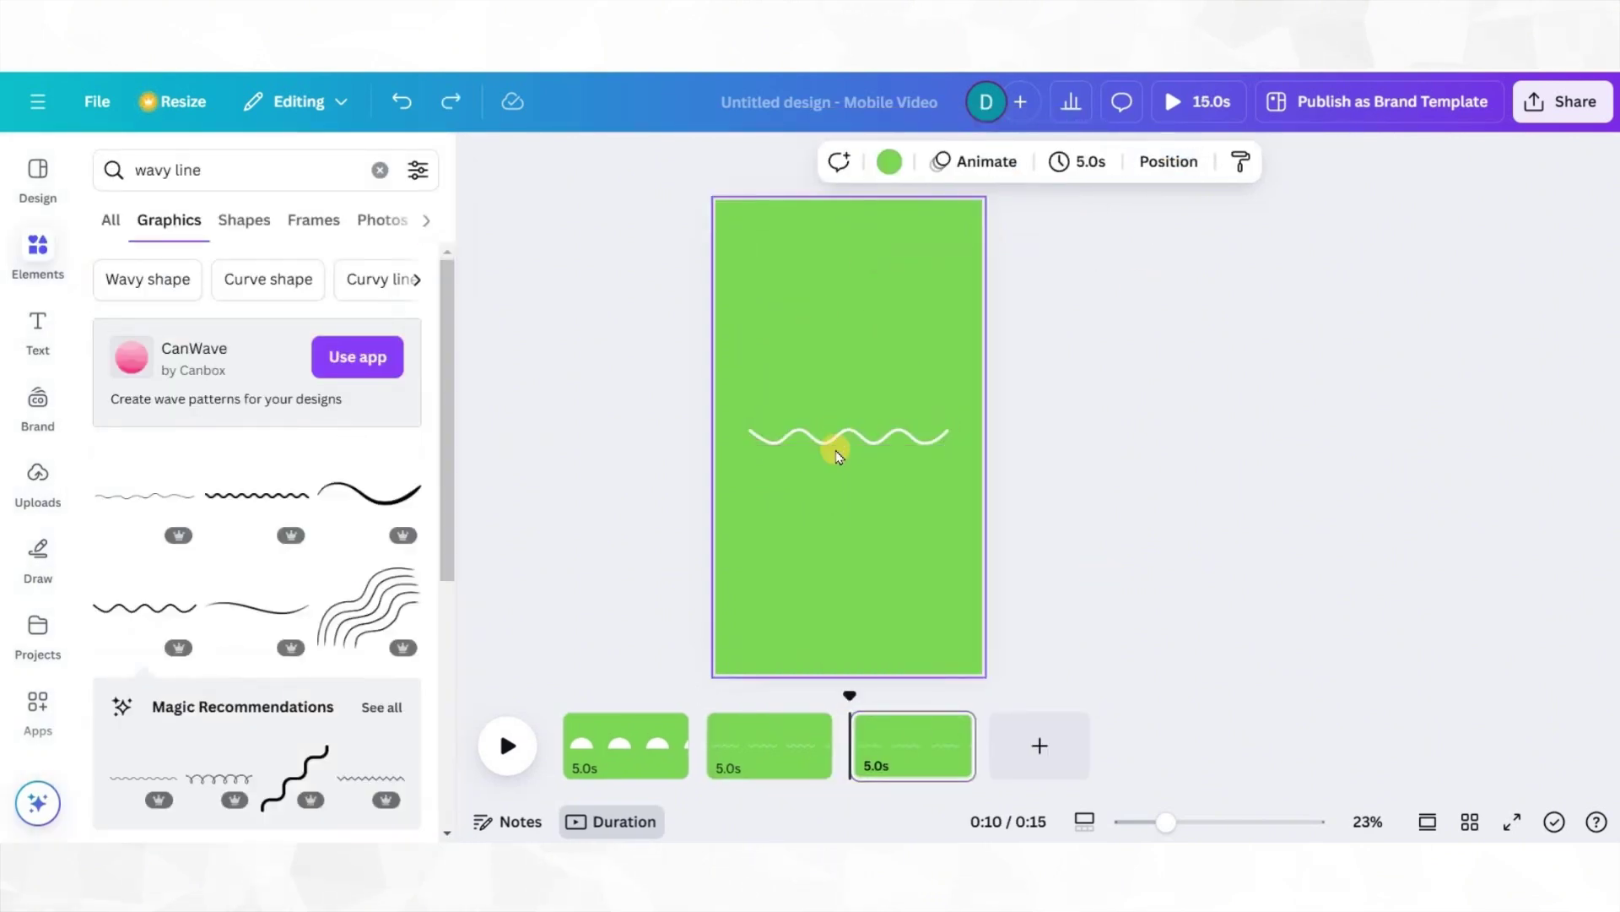
left_click(832, 440)
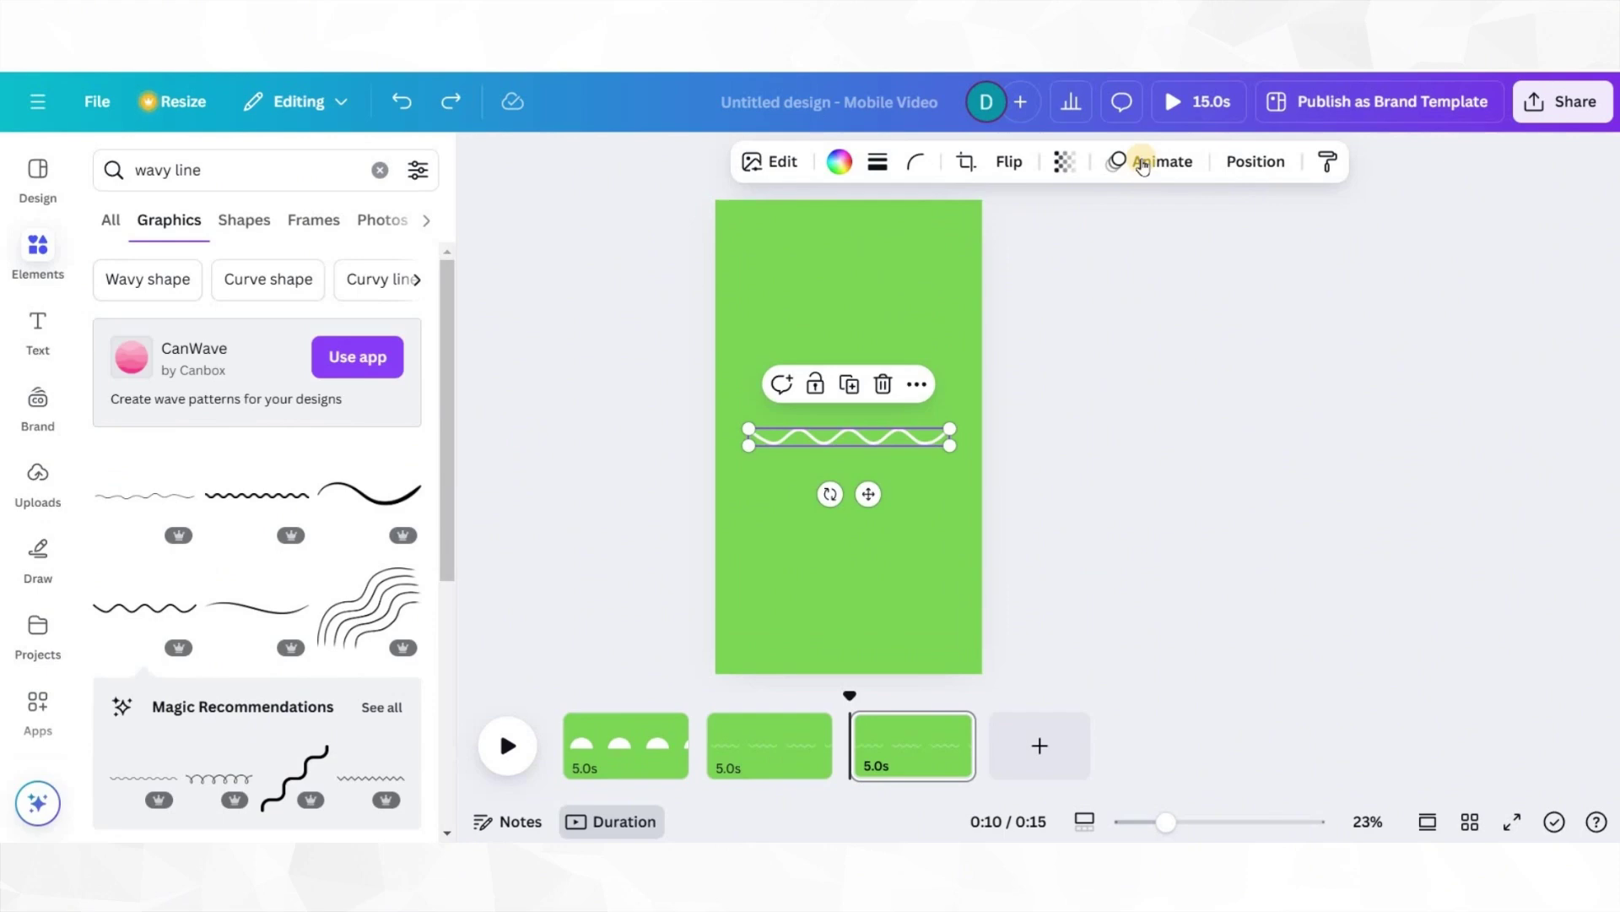
left_click(1153, 165)
scroll(259, 516, "down", 3)
left_click(259, 511)
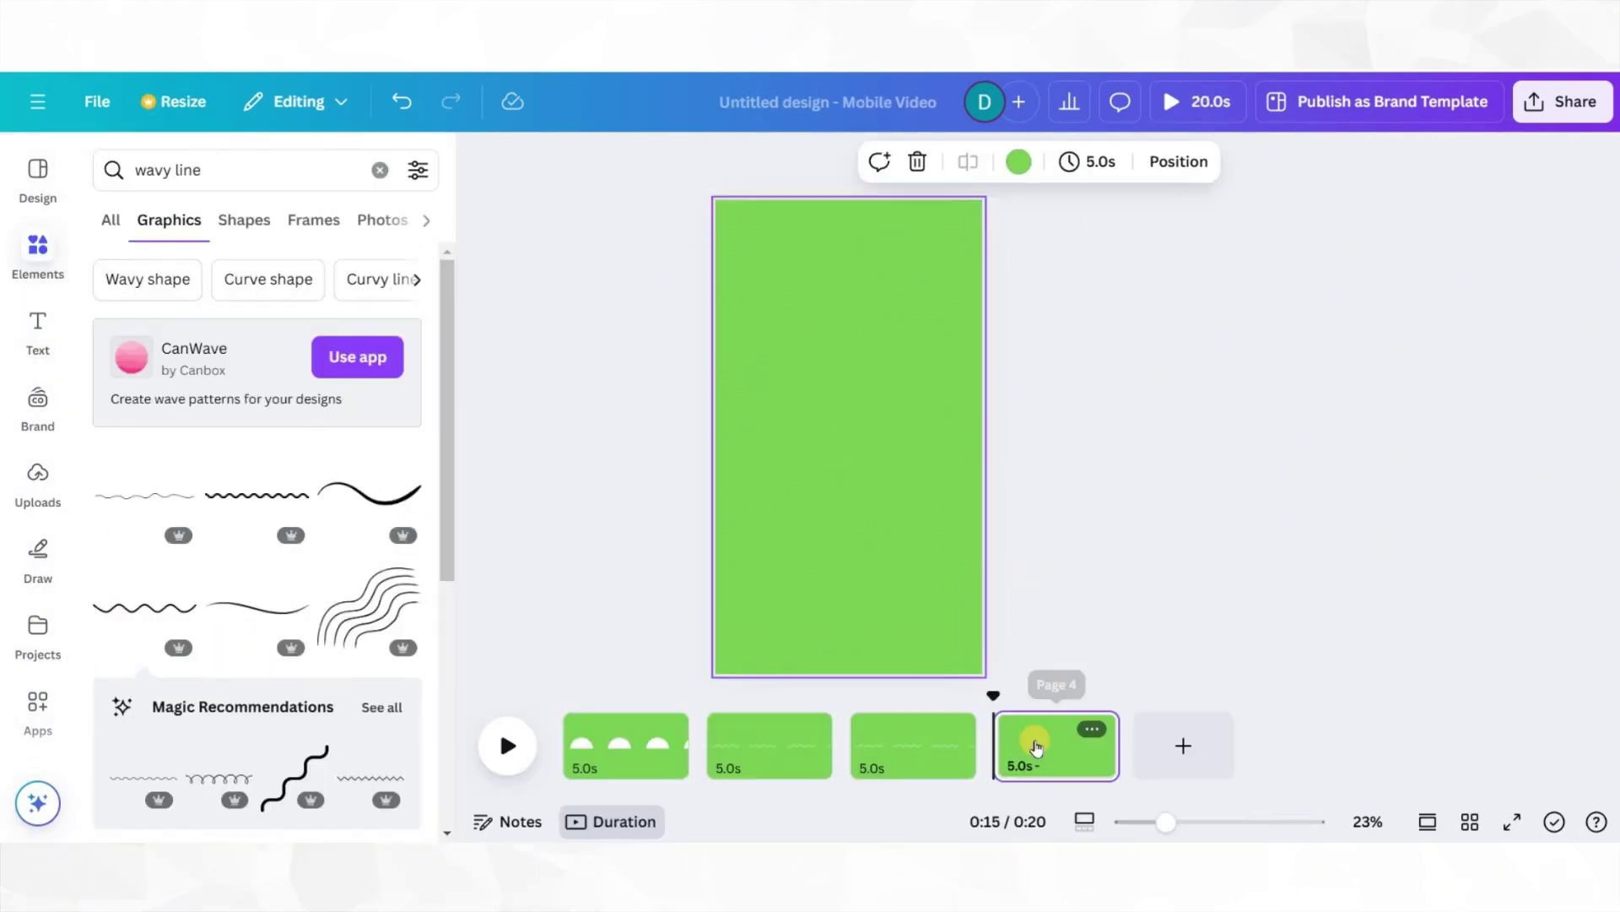
Search the elements for "arrow" and place the thin arrow line on the blank fourth page, adjusting its weight and making it white.
left_click(379, 169)
type("arrow")
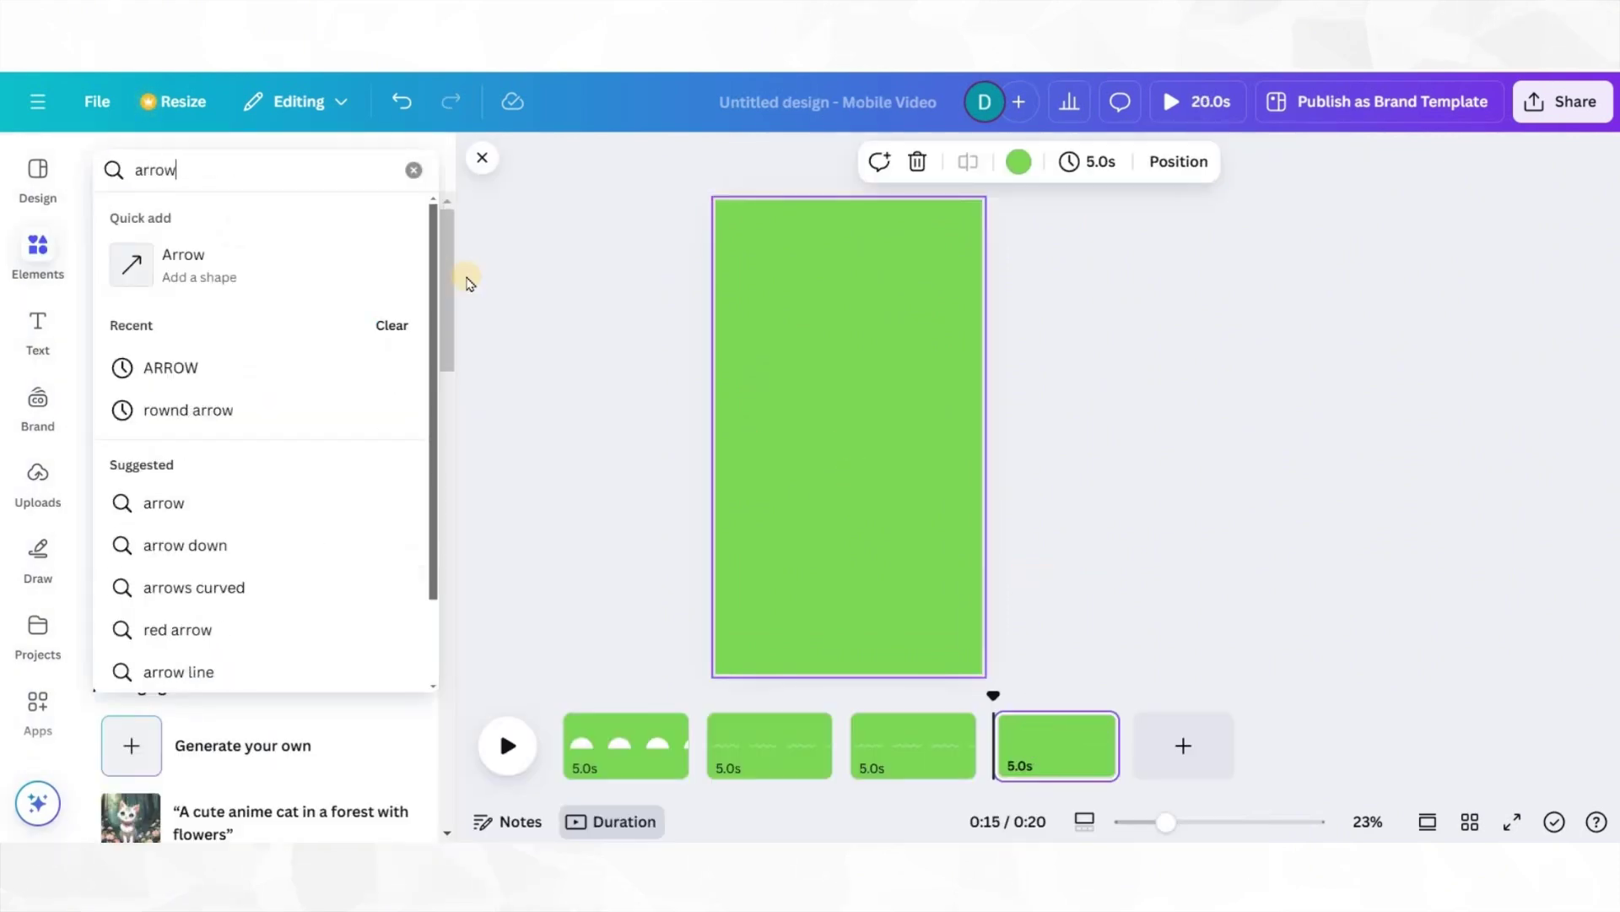
key("Return")
left_click(335, 391)
left_click(850, 161)
left_click_drag(718, 350, 742, 353)
left_click(799, 162)
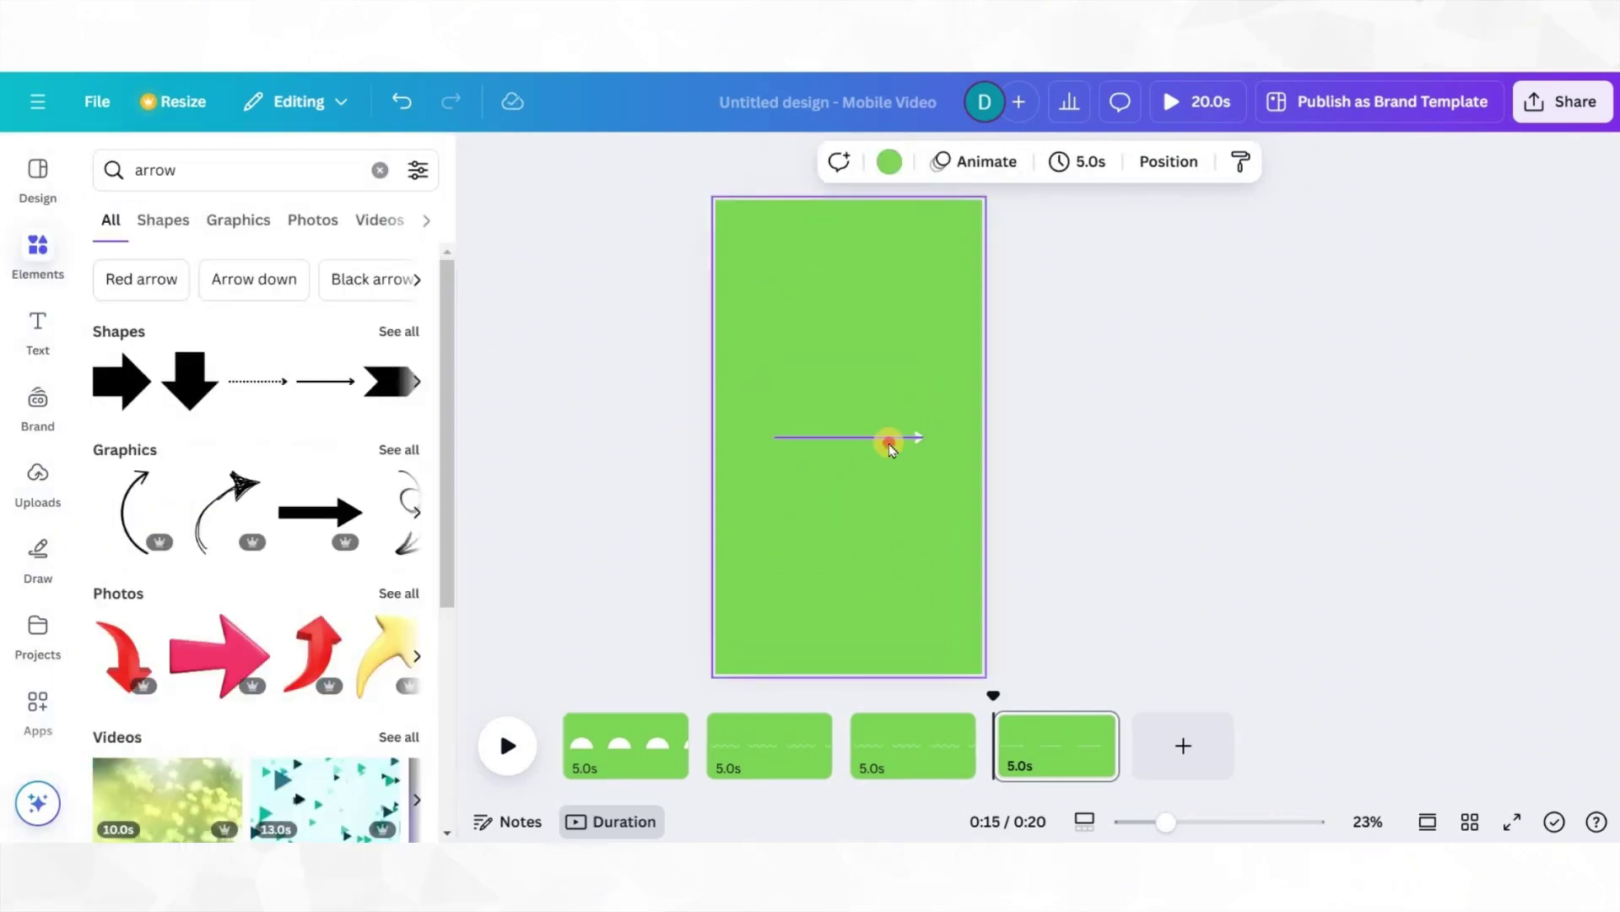
Apply the Wipe animation to the white arrow on the fourth page.
left_click(886, 437)
left_click(1098, 162)
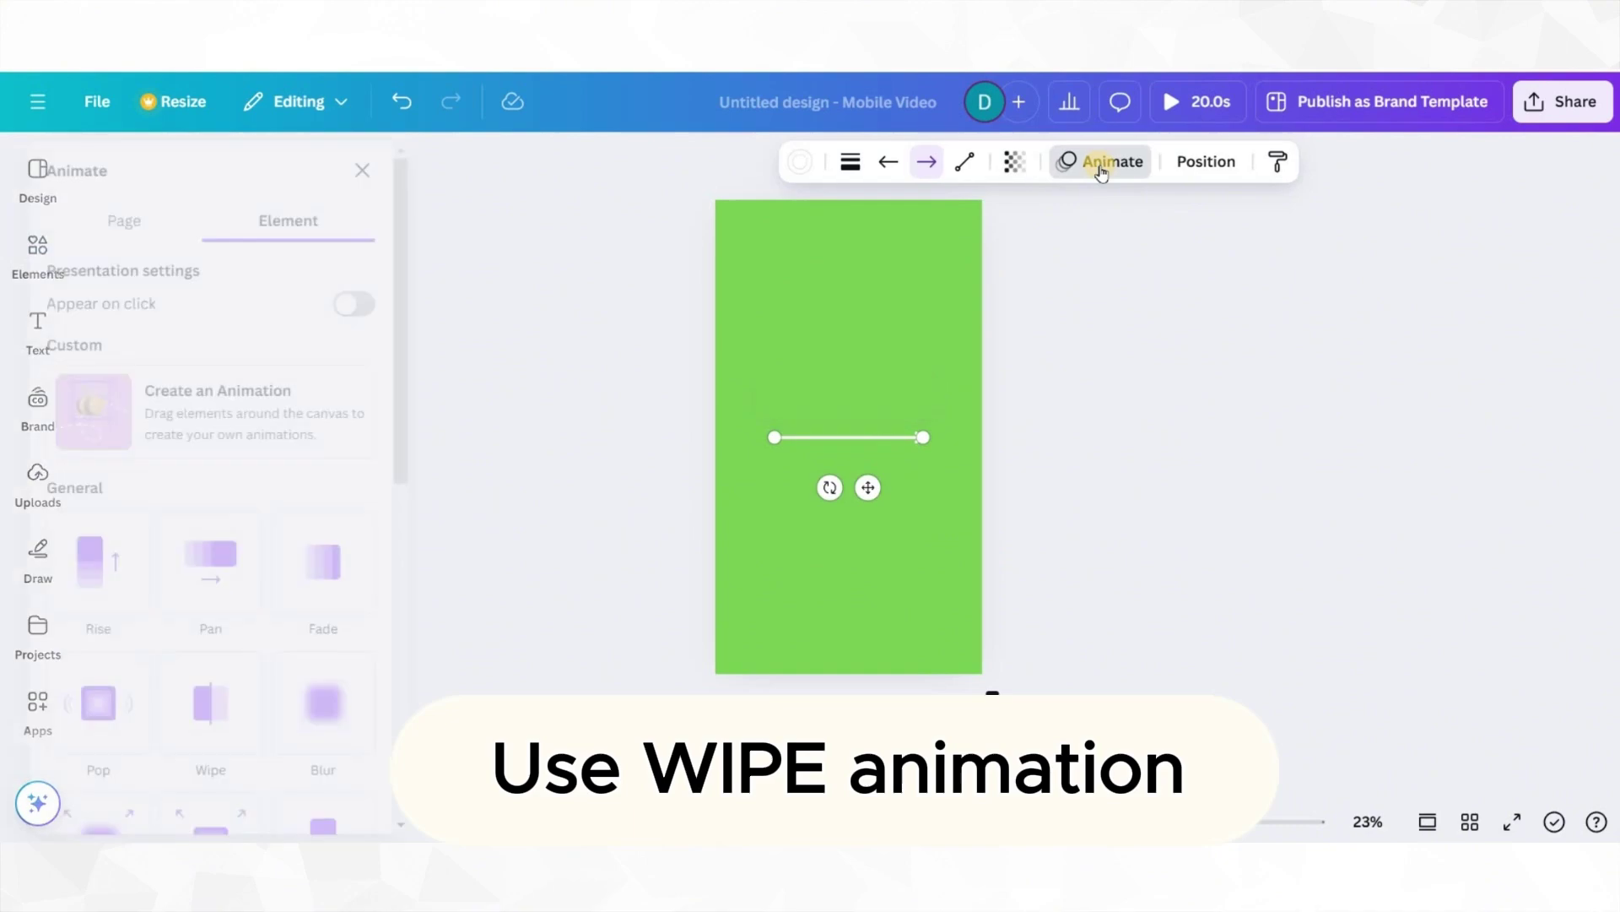
left_click(275, 705)
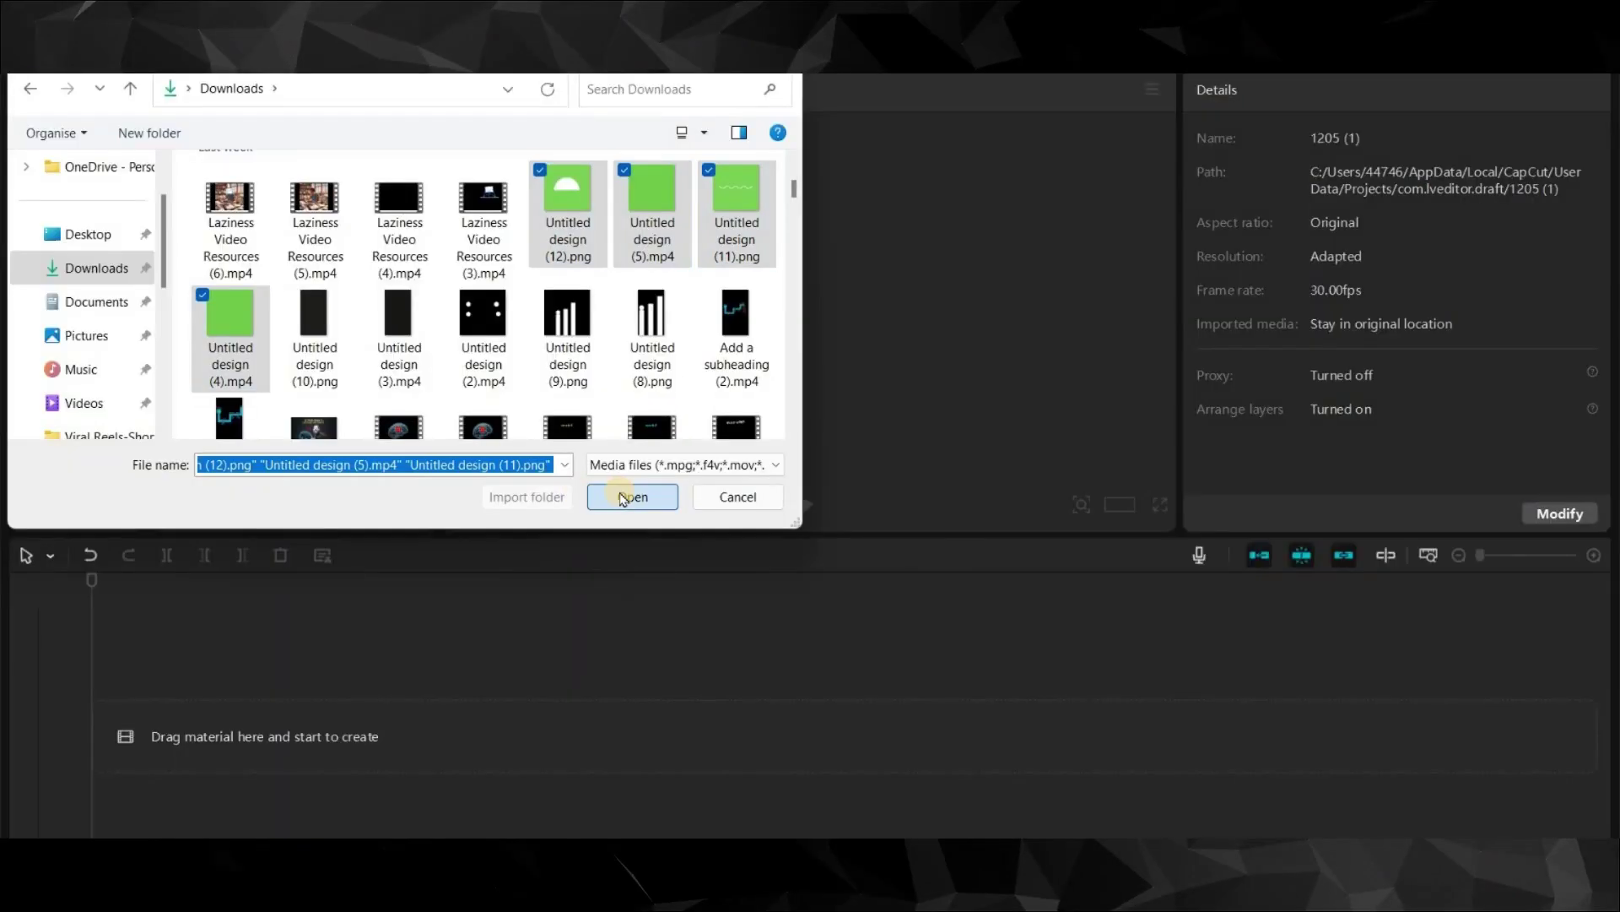
Switch to CapCut, import the selected Untitled design PNG and MP4 files, and place the 5-second dashinit.mp4 reference video on the timeline.
left_click(632, 496)
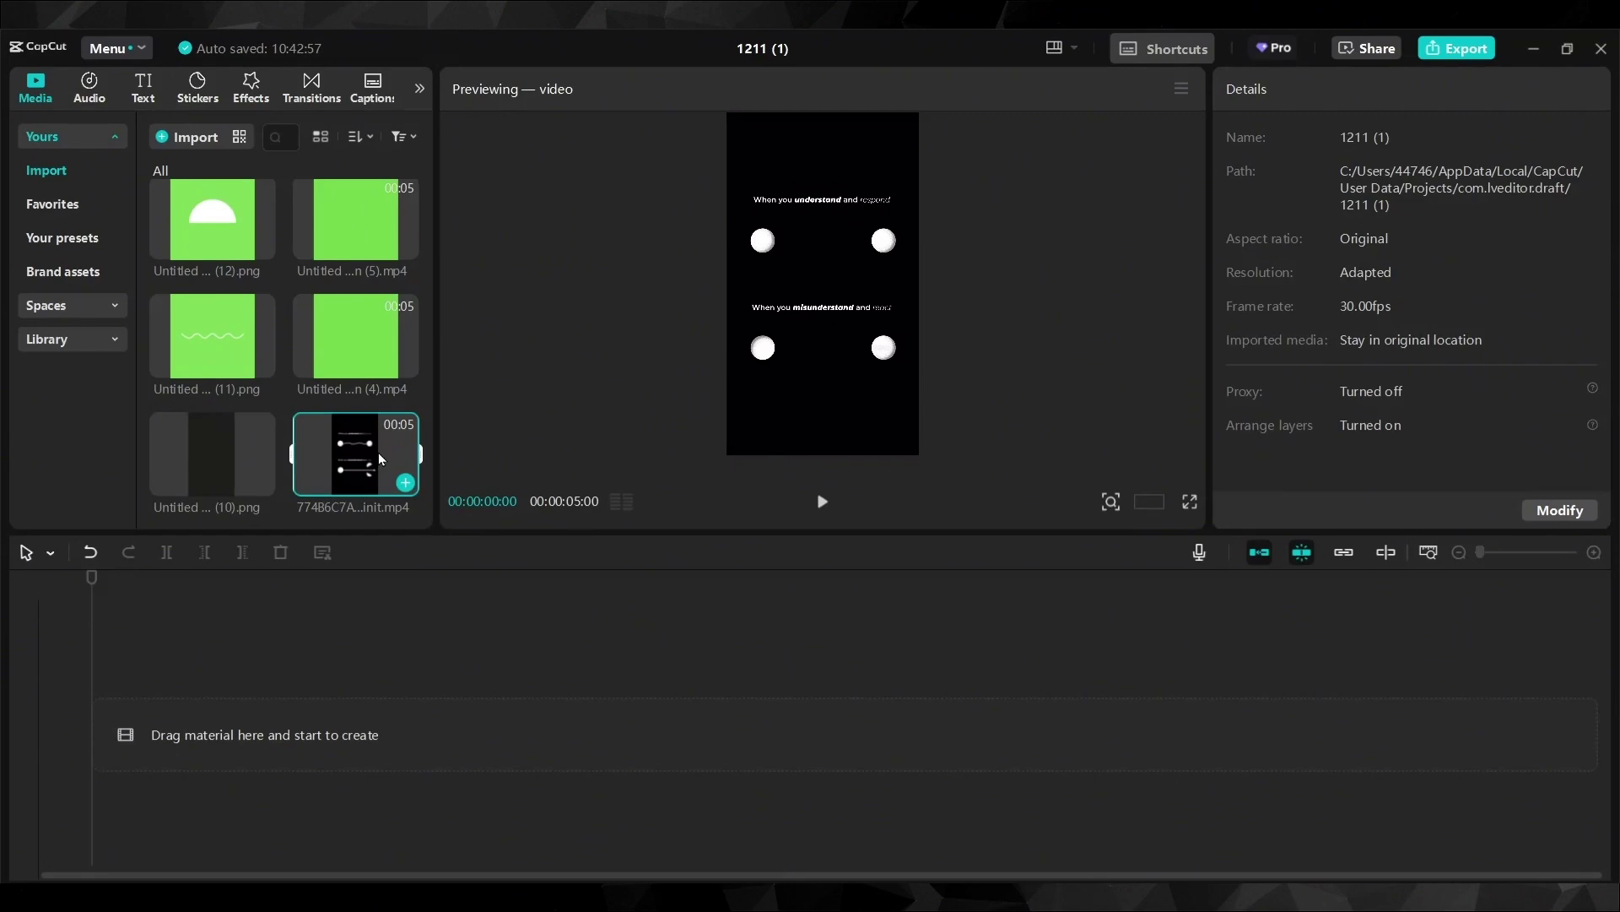
left_click_drag(379, 457, 303, 718)
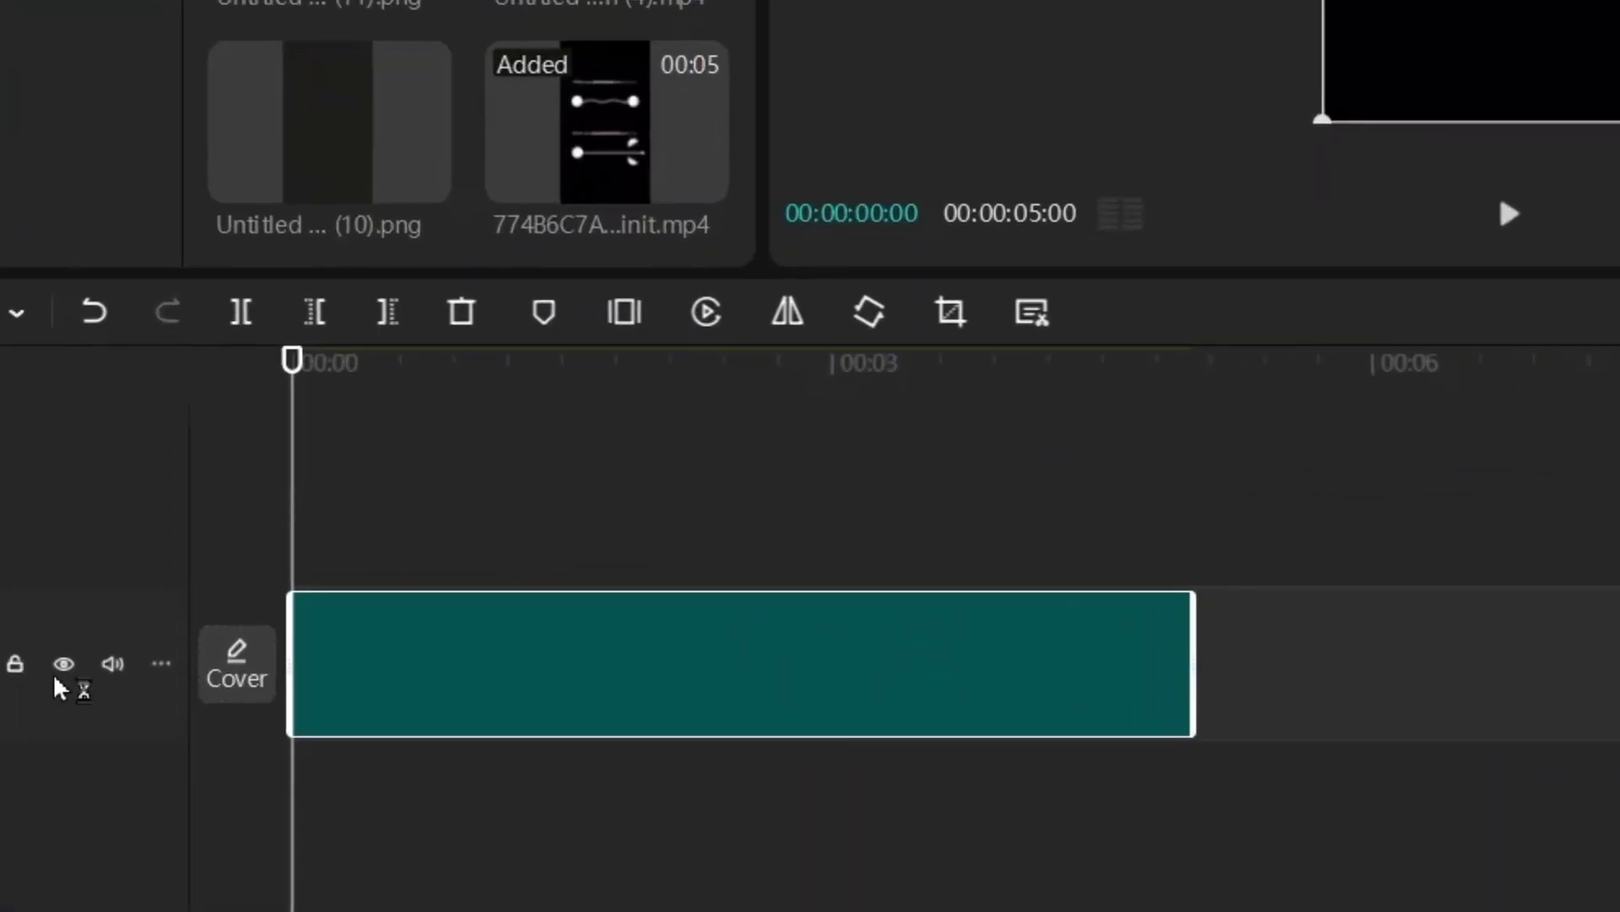
Lock the reference video's track and place Untitled design (10).png on a track above it from the start of the timeline.
left_click(74, 706)
left_click(13, 678)
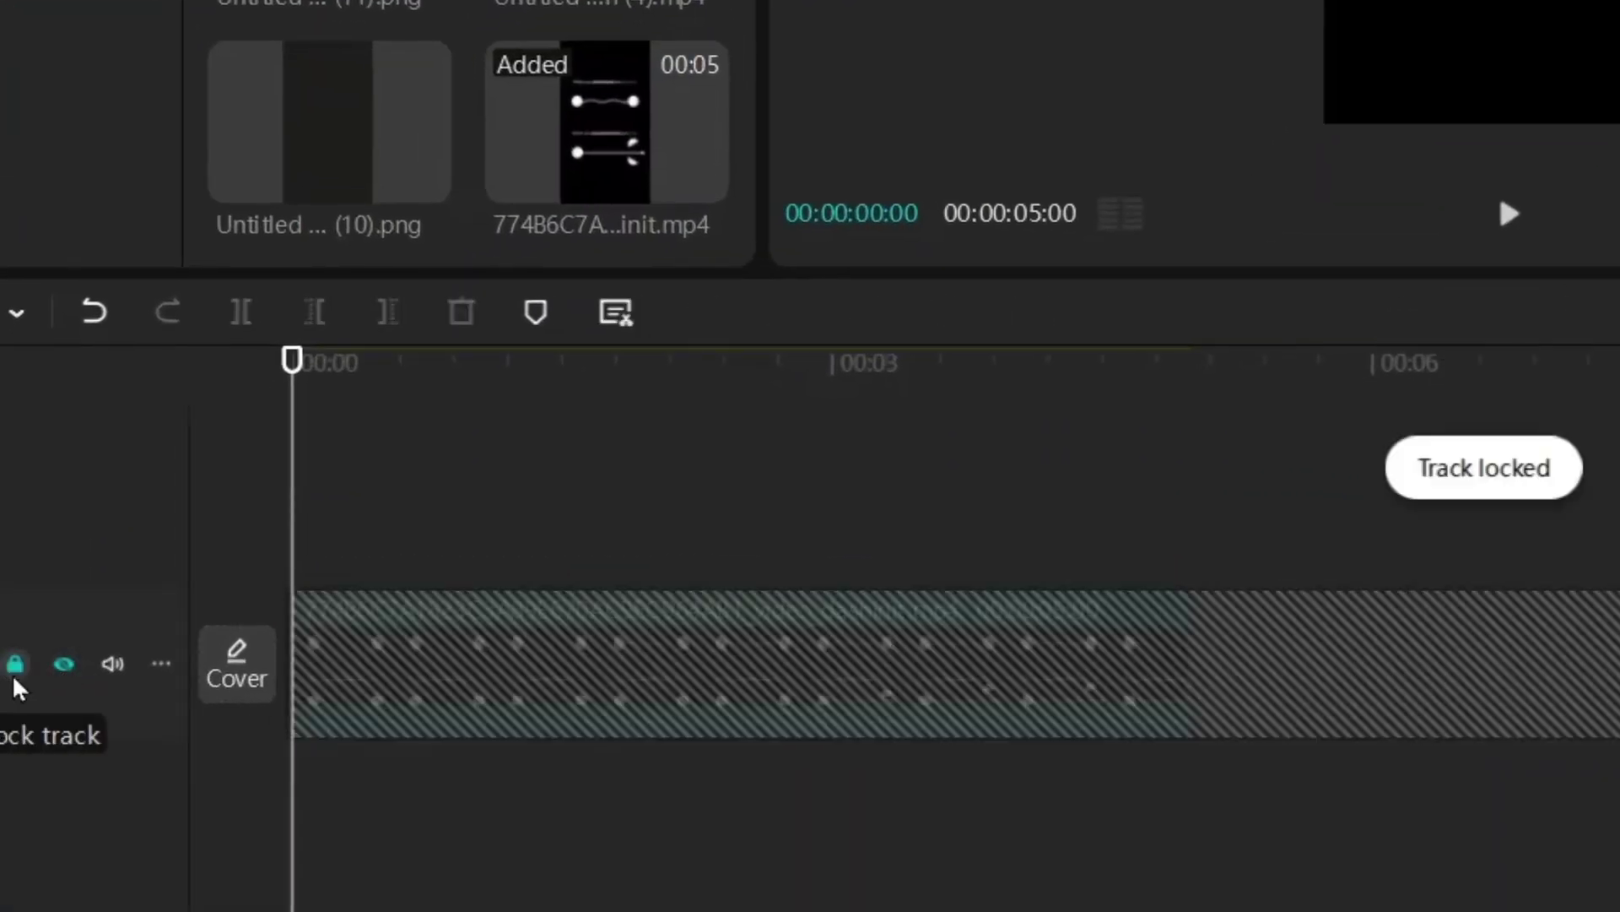
left_click(58, 681)
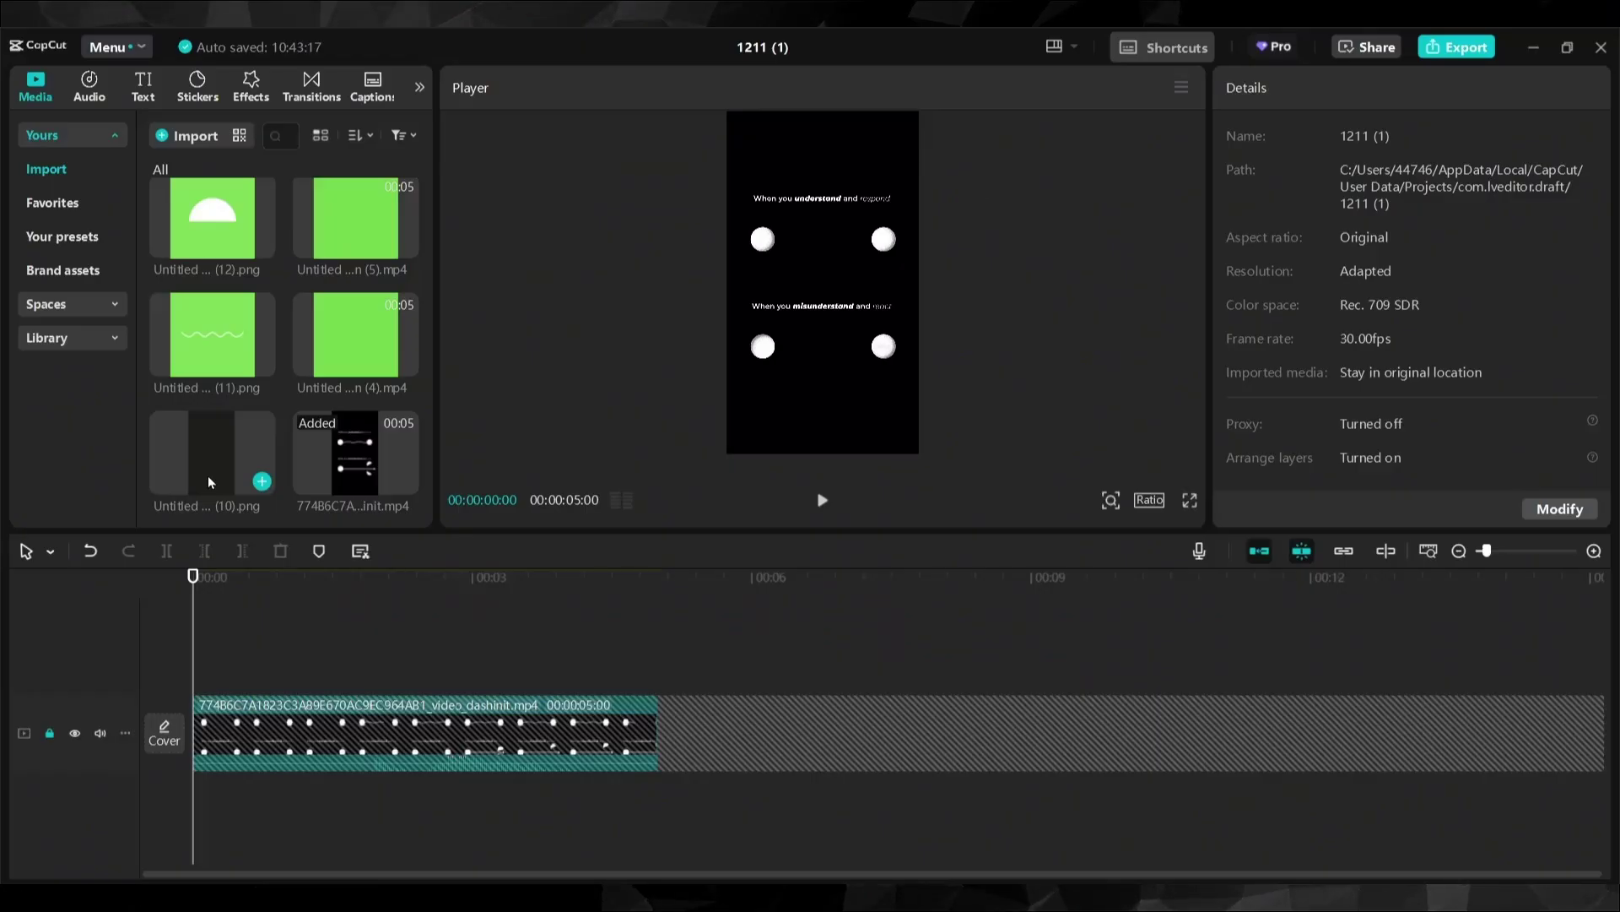
left_click_drag(207, 474, 199, 663)
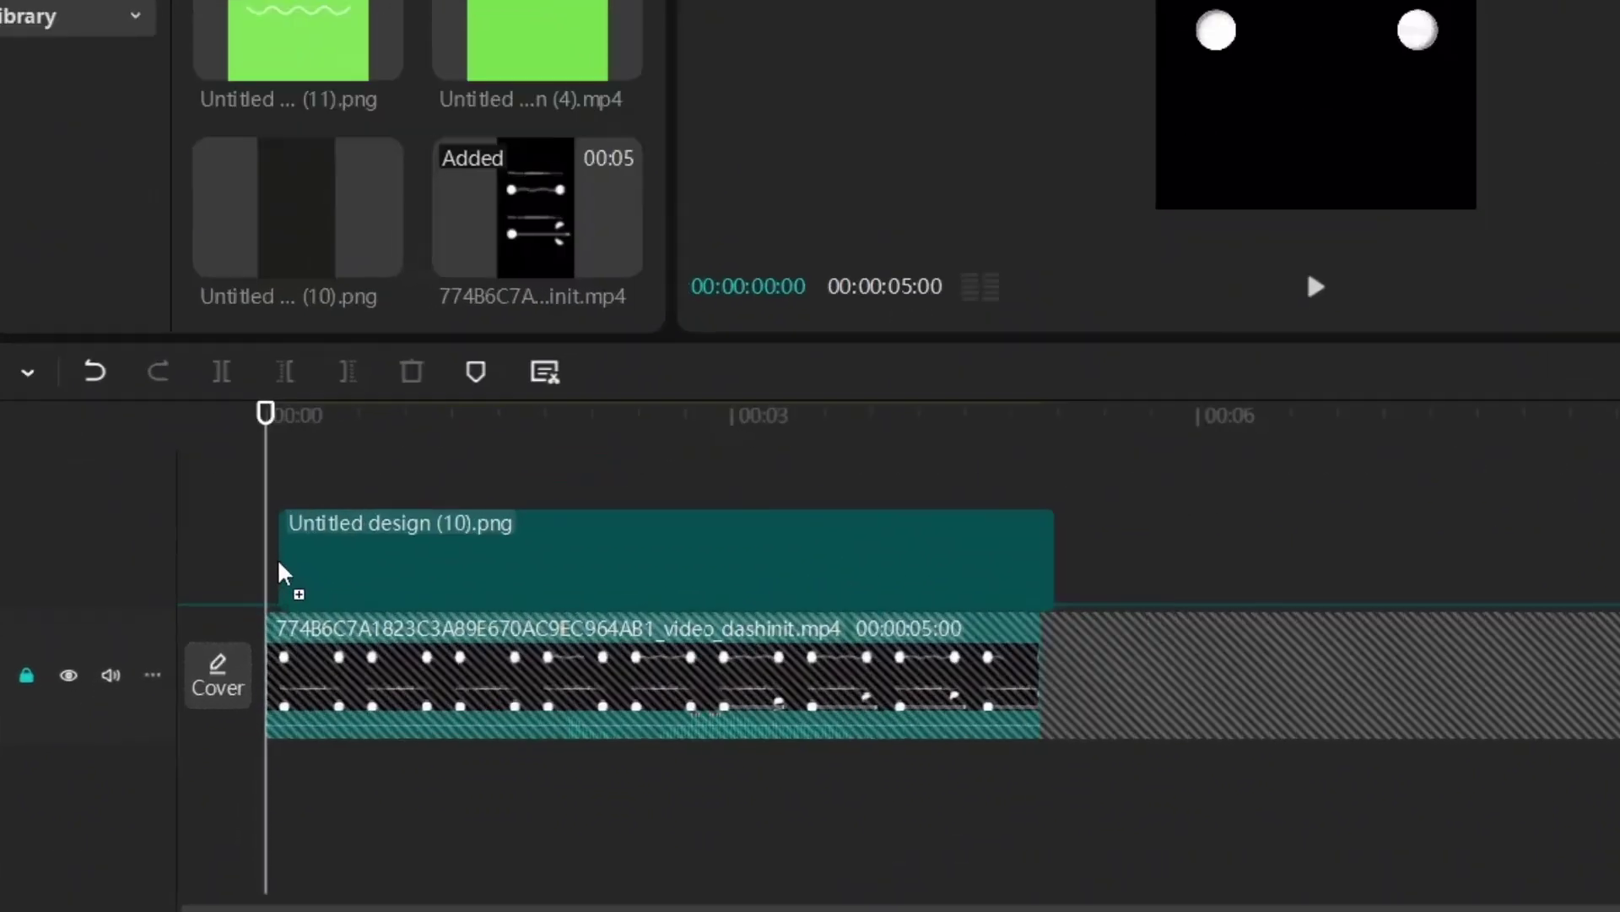
left_click_drag(279, 563, 262, 569)
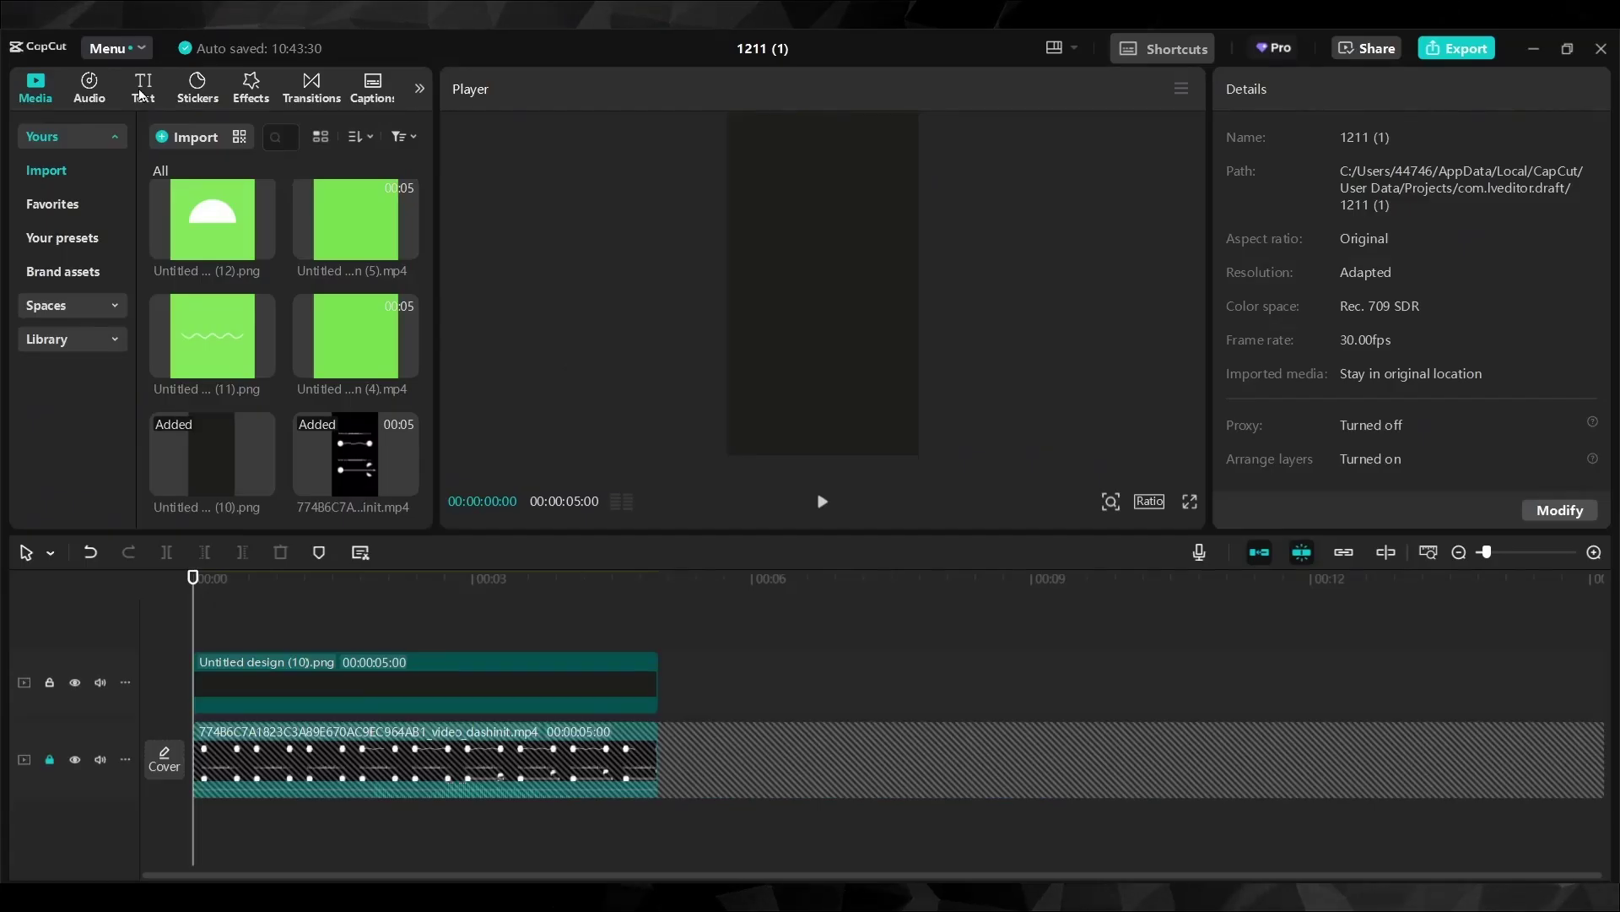
Add a text clip reading "When you understand and react" above the background and extend it to the end of the 5-second clips.
left_click(141, 95)
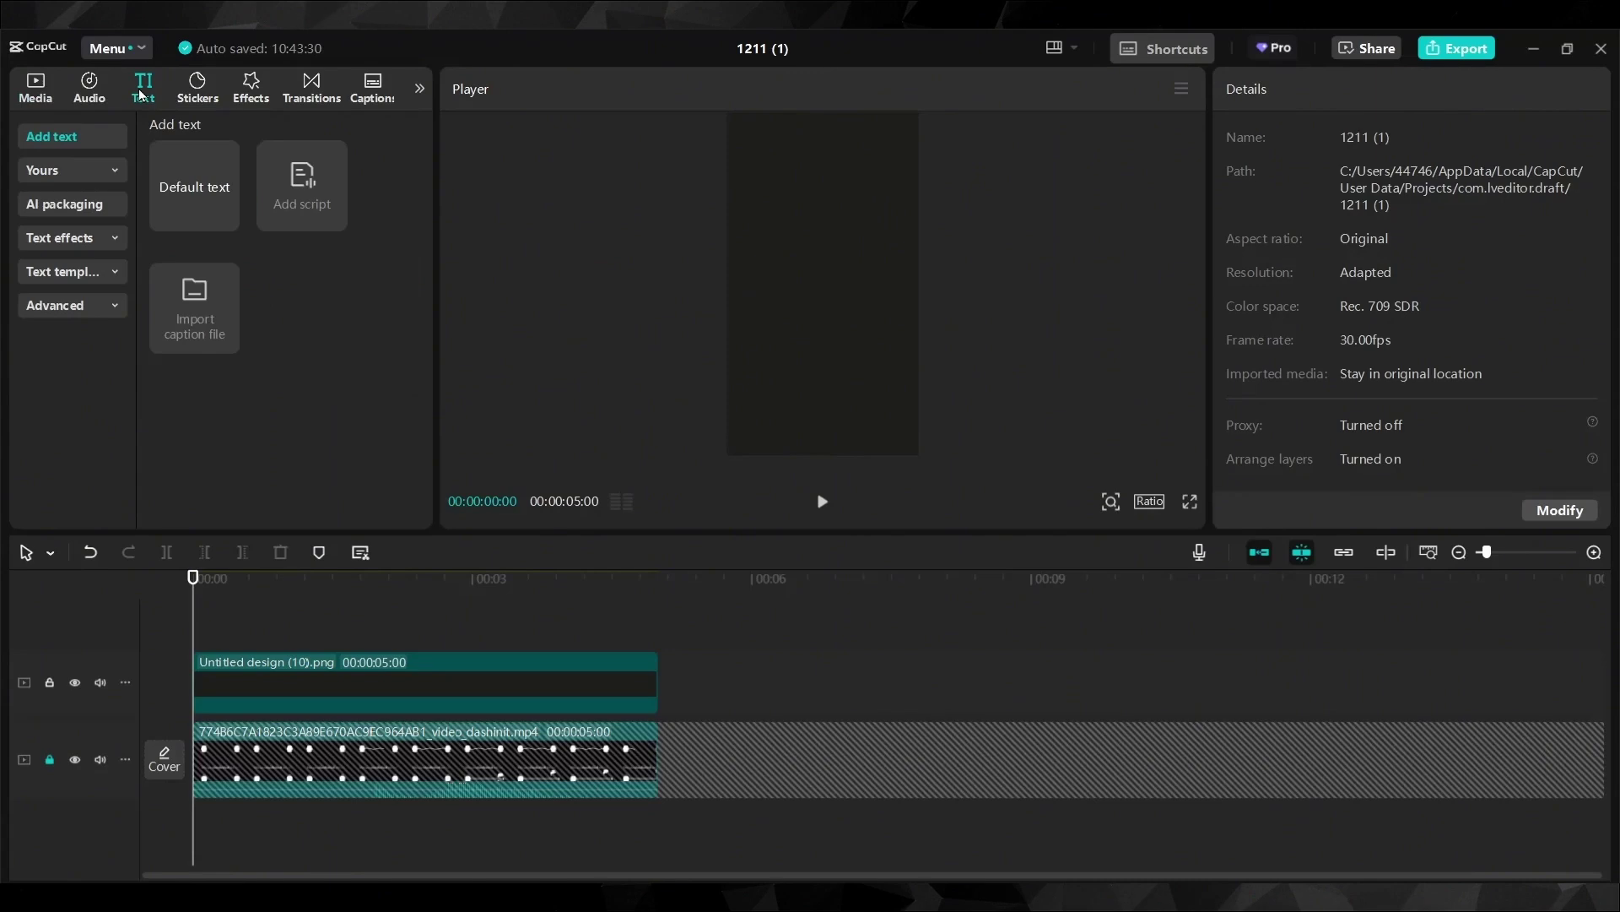
left_click(205, 198)
left_click_drag(205, 198, 192, 645)
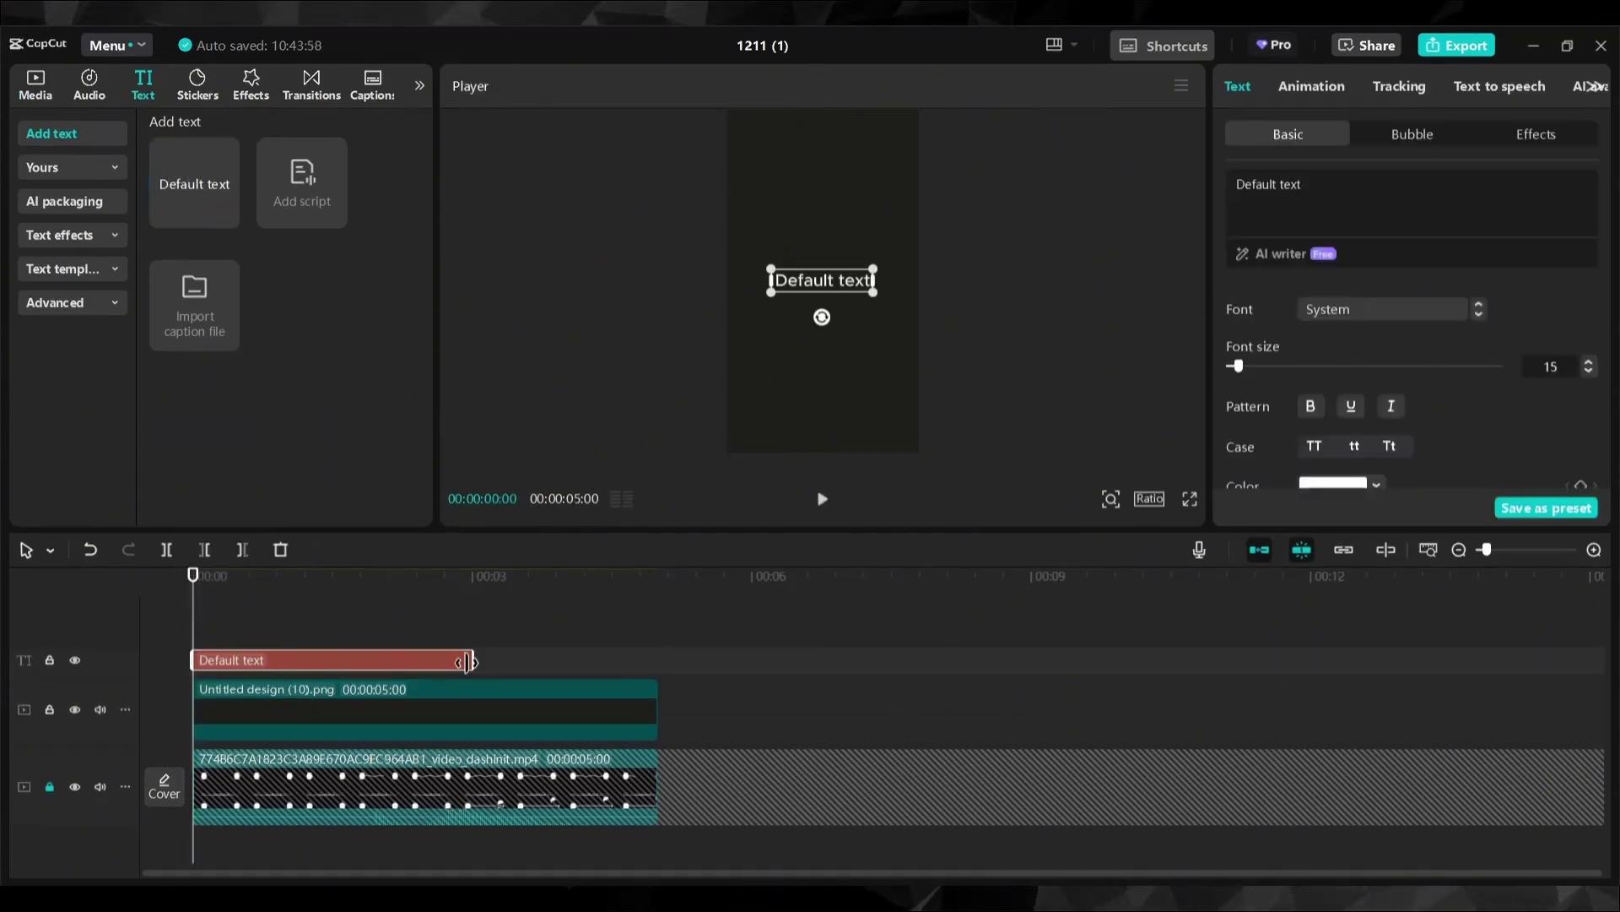
left_click_drag(516, 668, 659, 667)
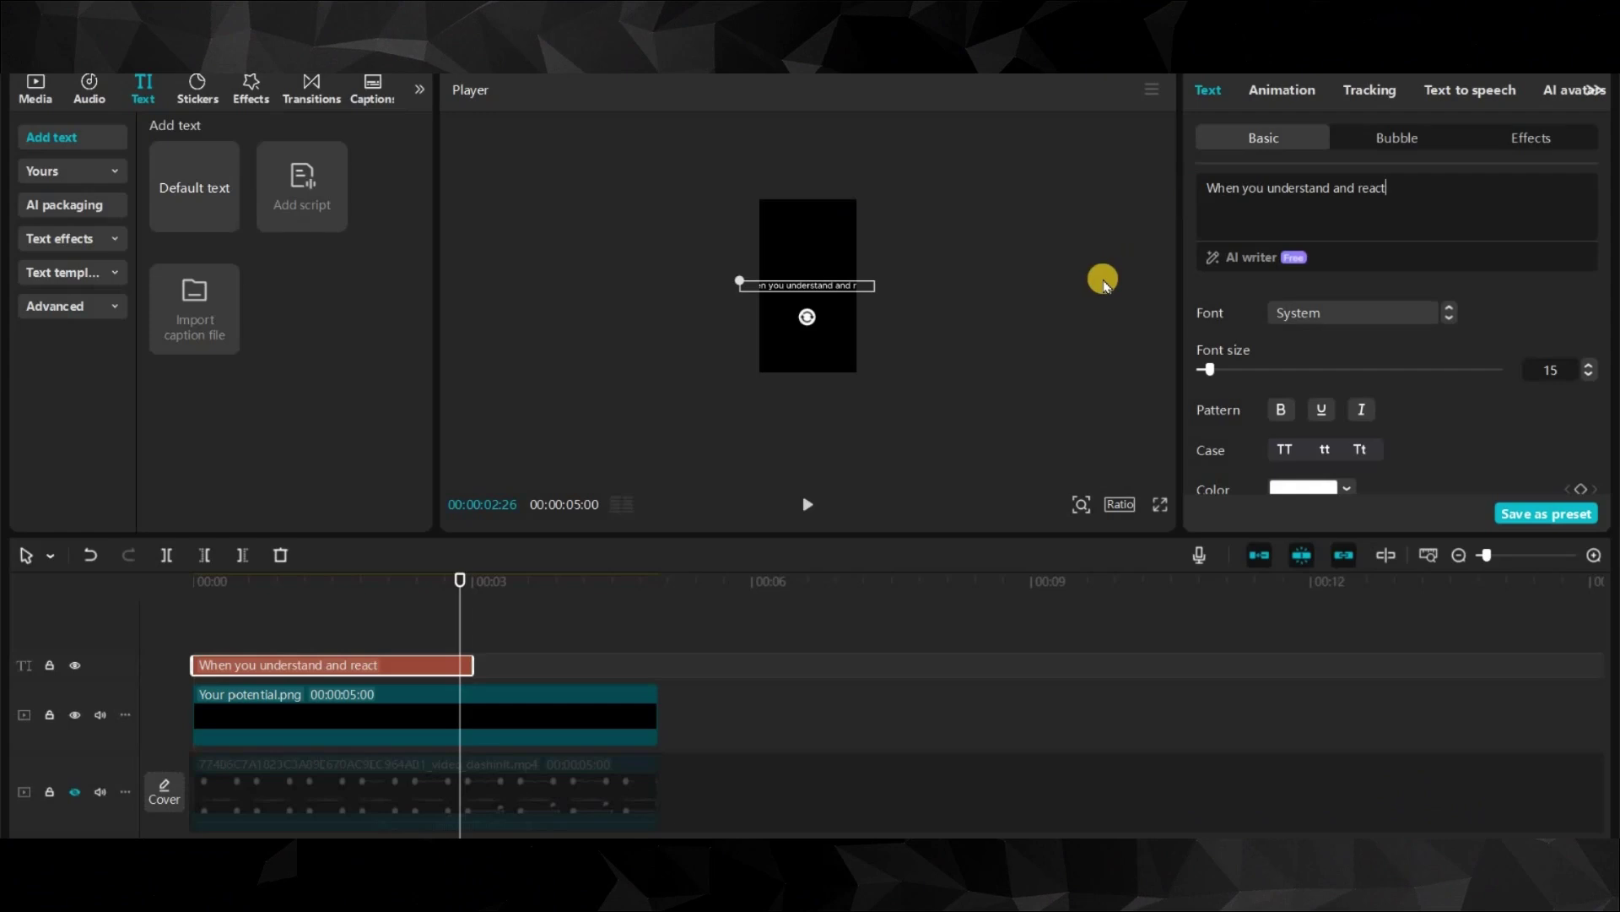
left_click_drag(468, 662, 648, 667)
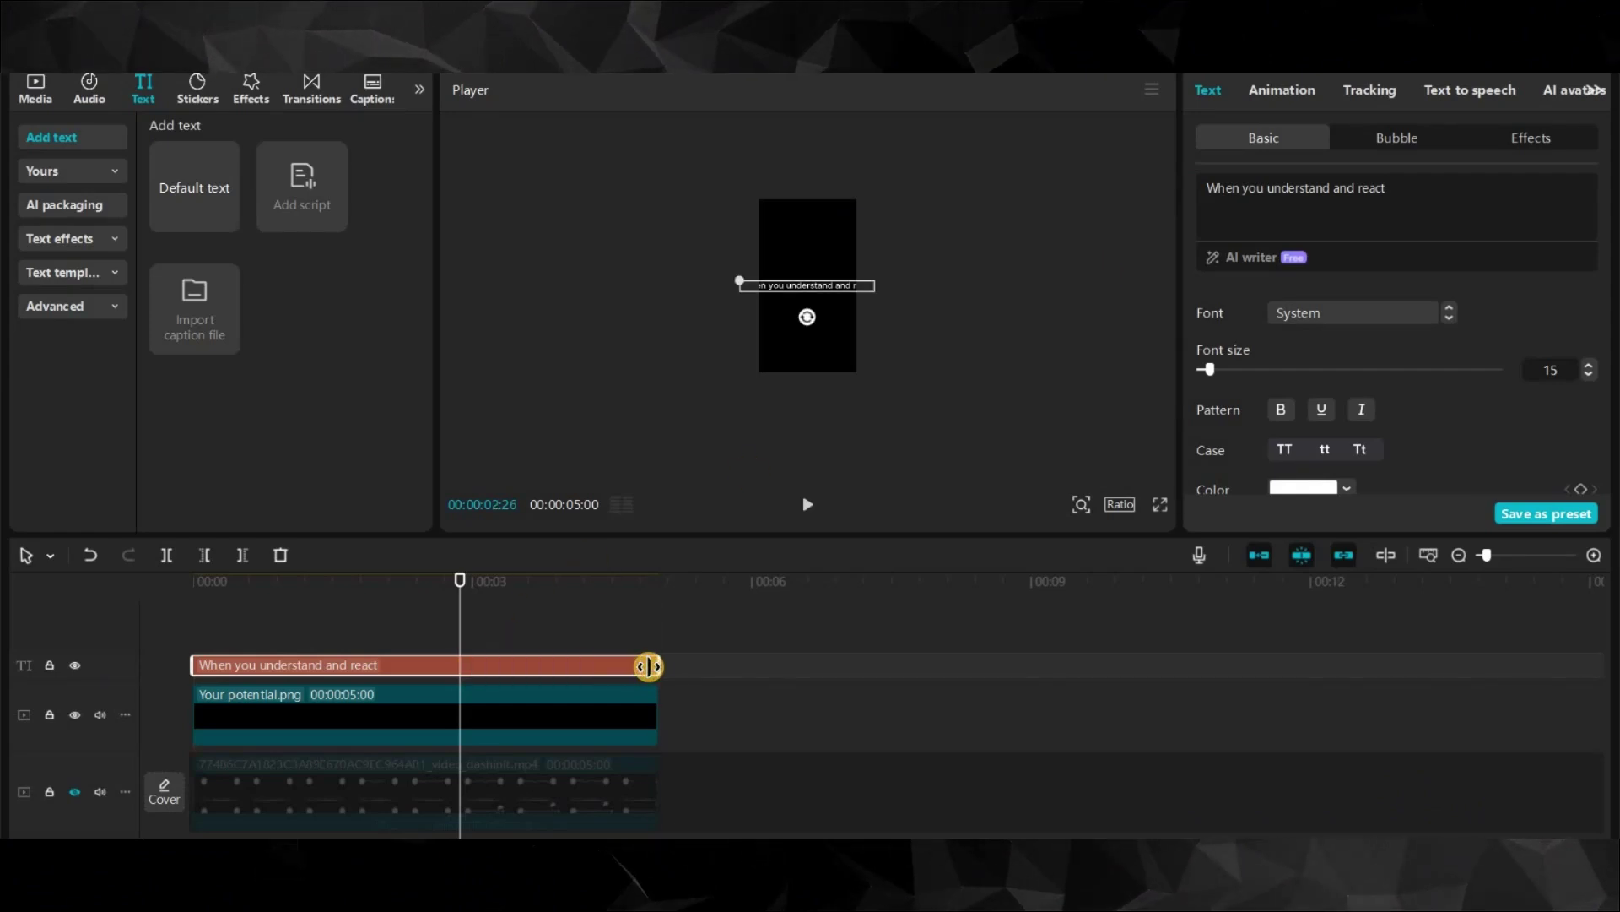
Duplicate the "When you understand and react" text onto a new track, aligned with the start of the original clip.
left_click(1081, 503)
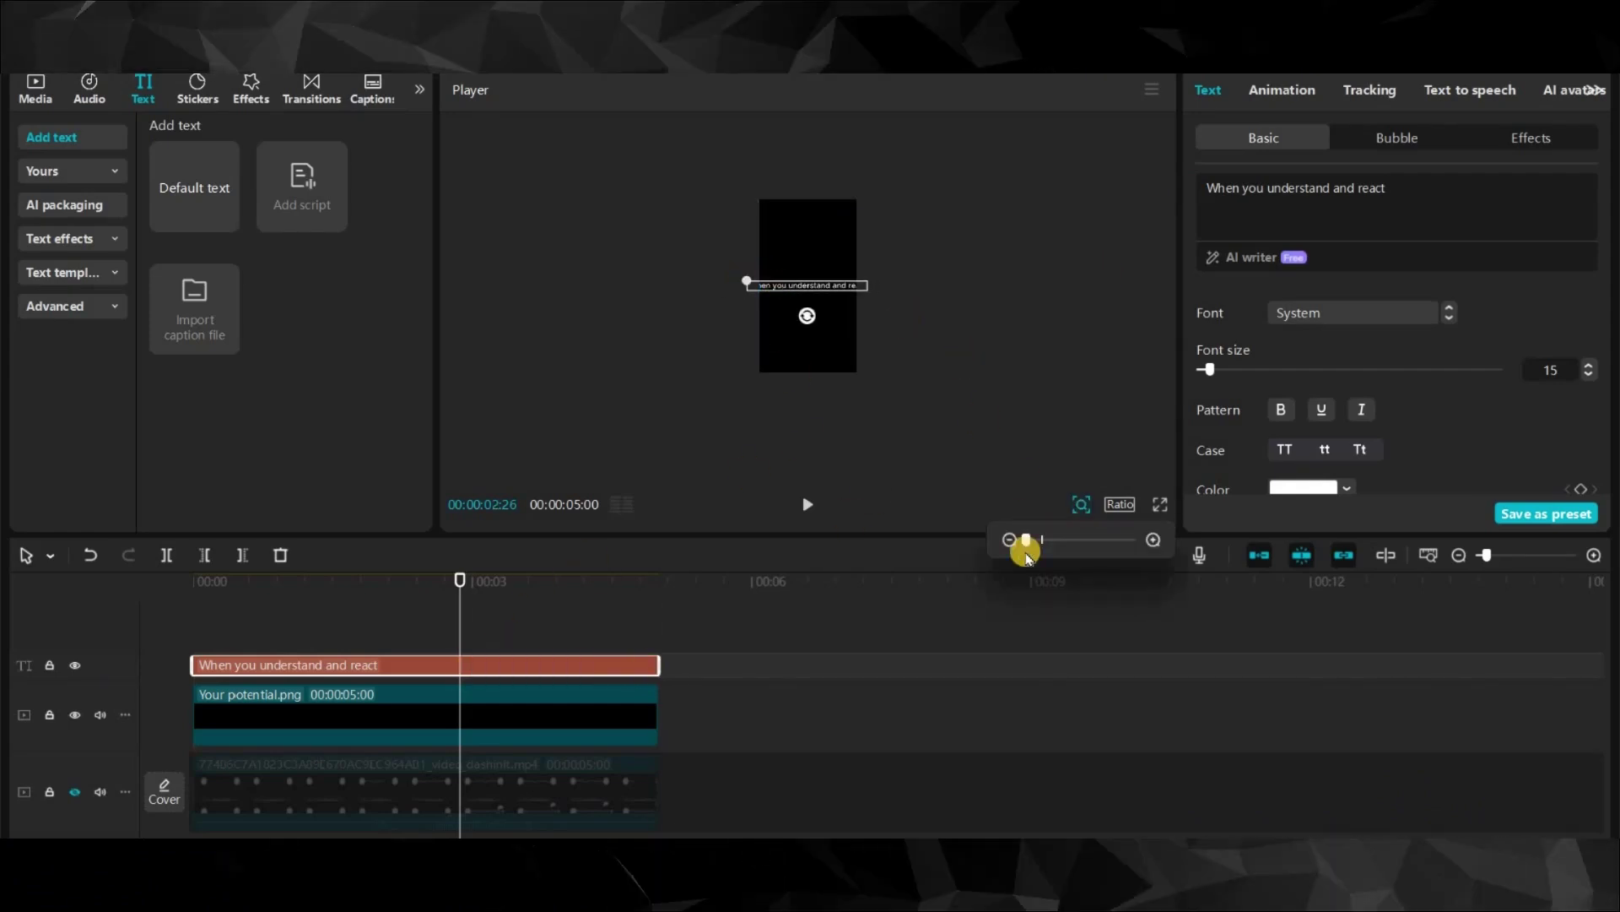
left_click(1053, 539)
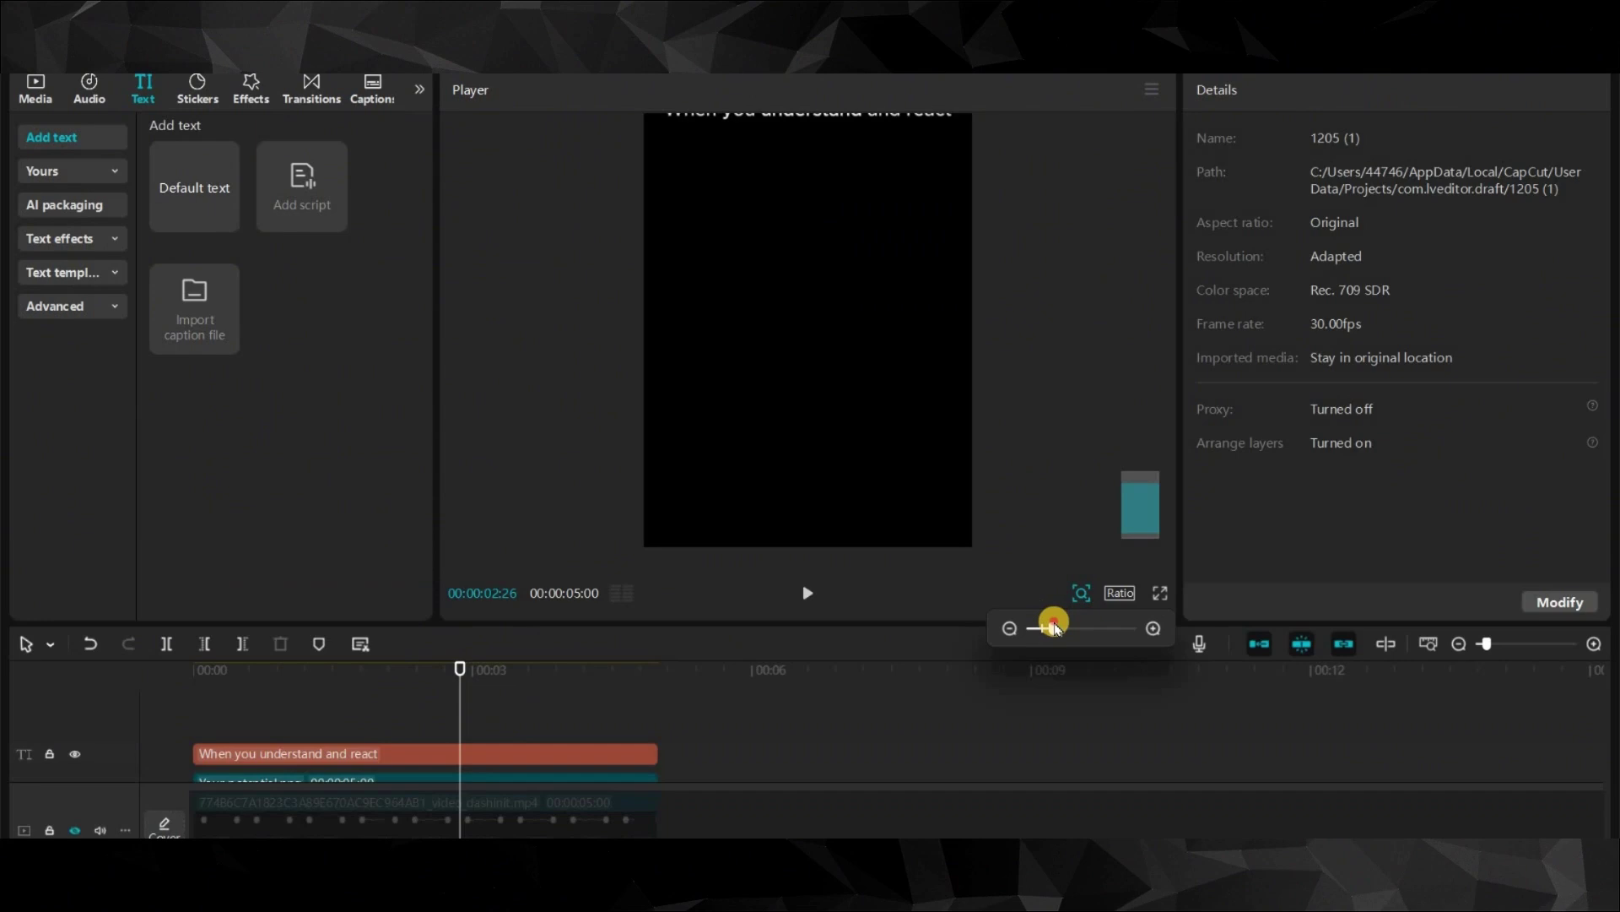
left_click_drag(1053, 627, 1043, 627)
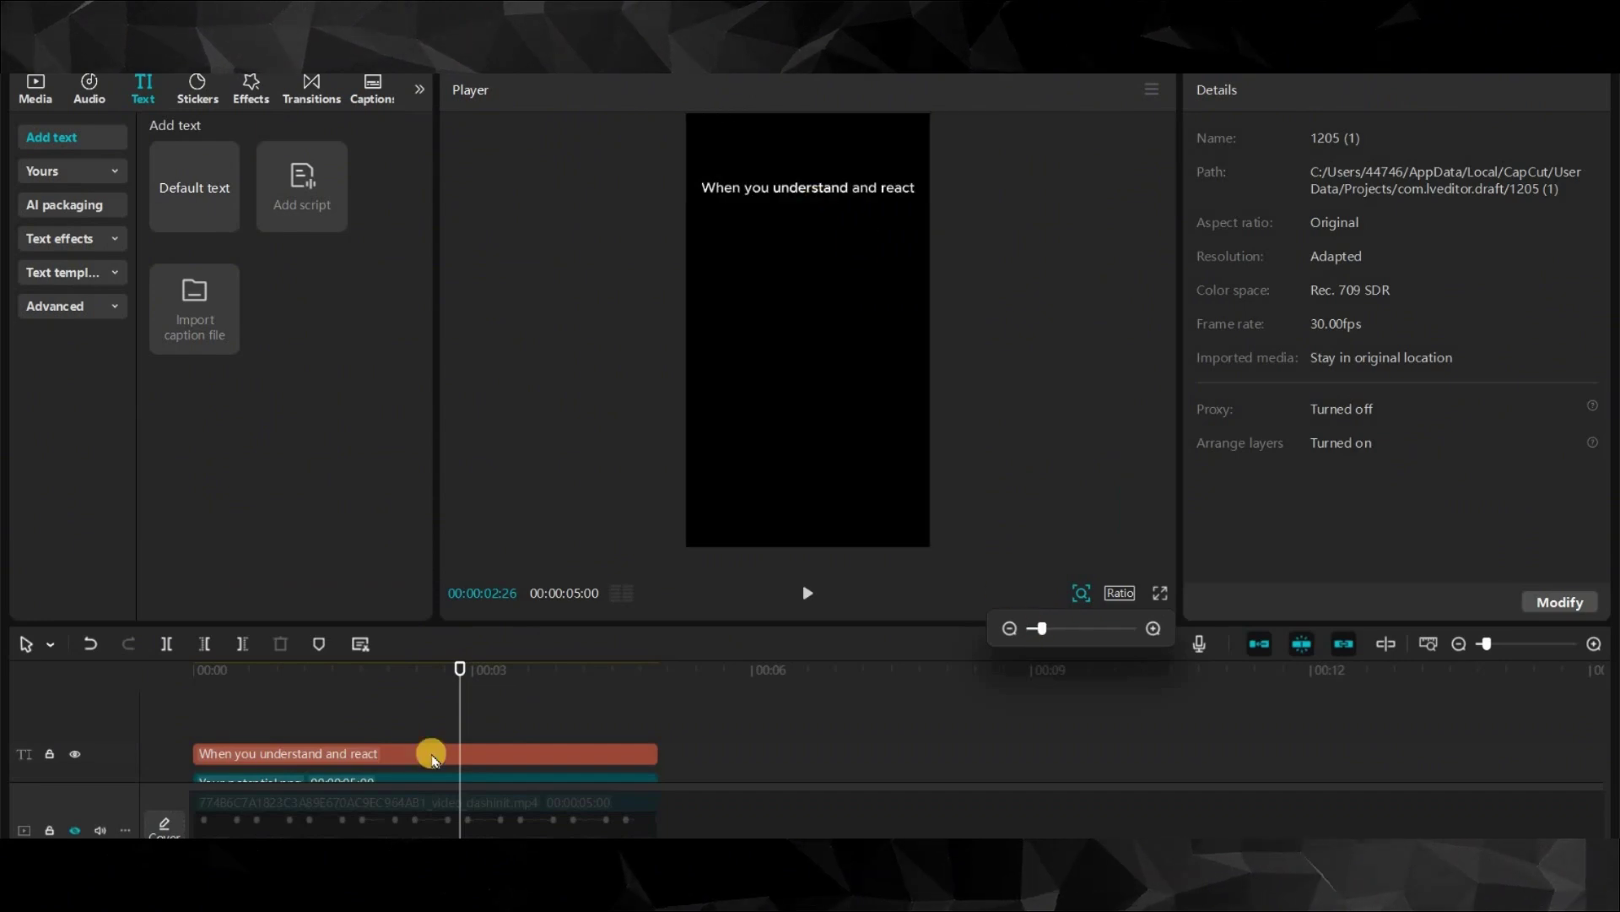
left_click(431, 758)
key("ctrl+c")
key("ctrl+v")
left_click_drag(583, 757, 326, 758)
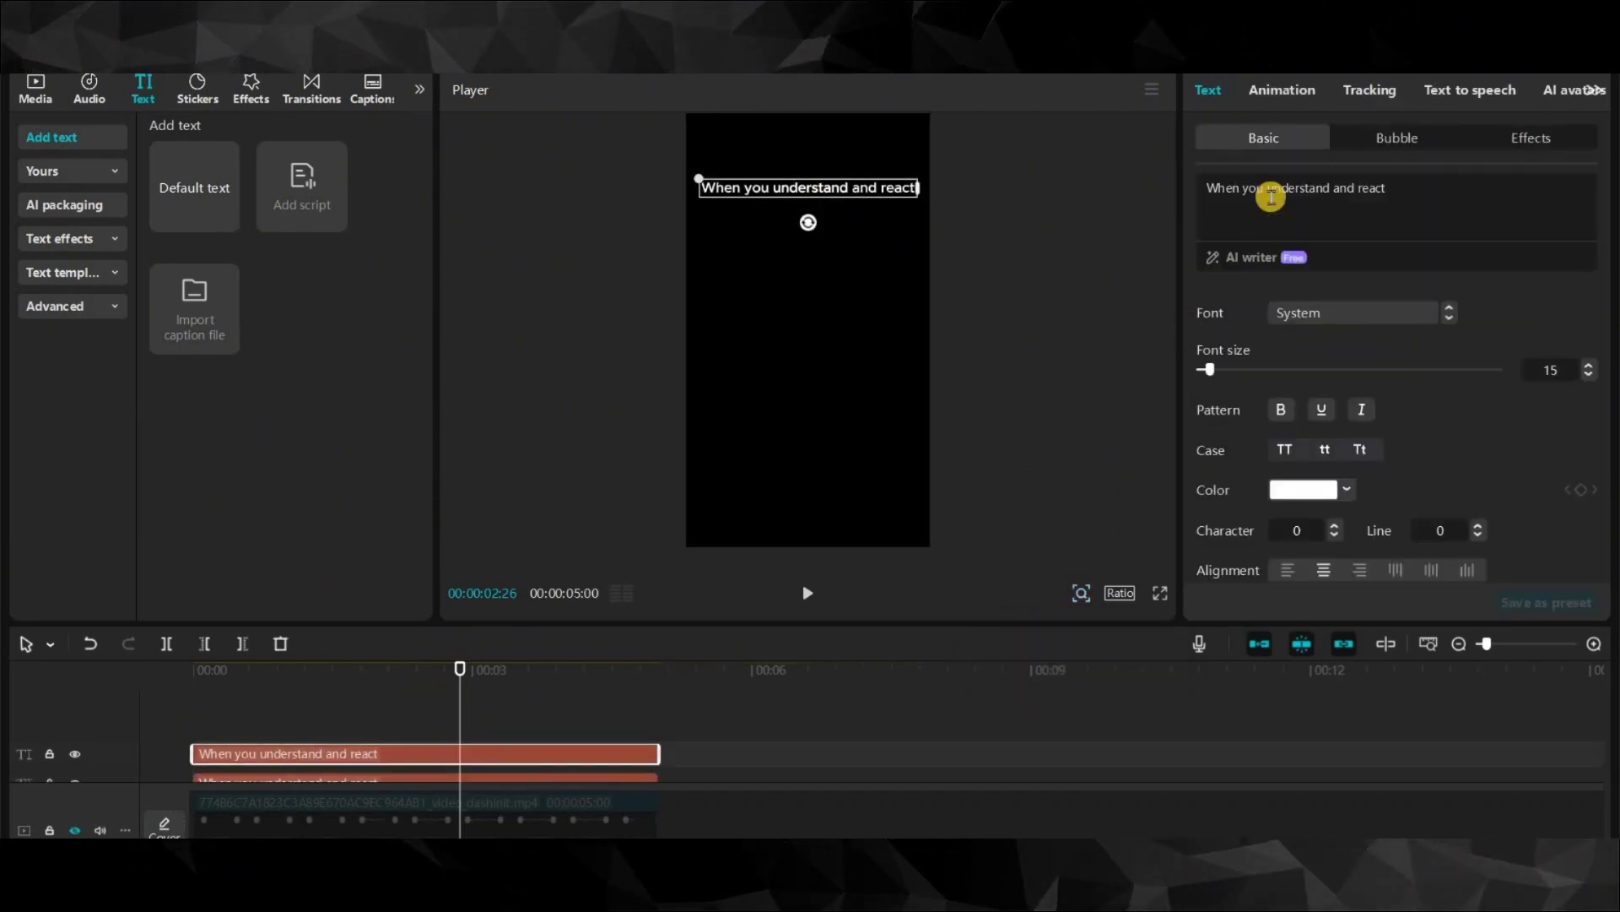
Reword the copy as "When you misunderstand and react" and place it below the original, rewording the original as "When you understand and respond".
left_click(1268, 192)
type("mis")
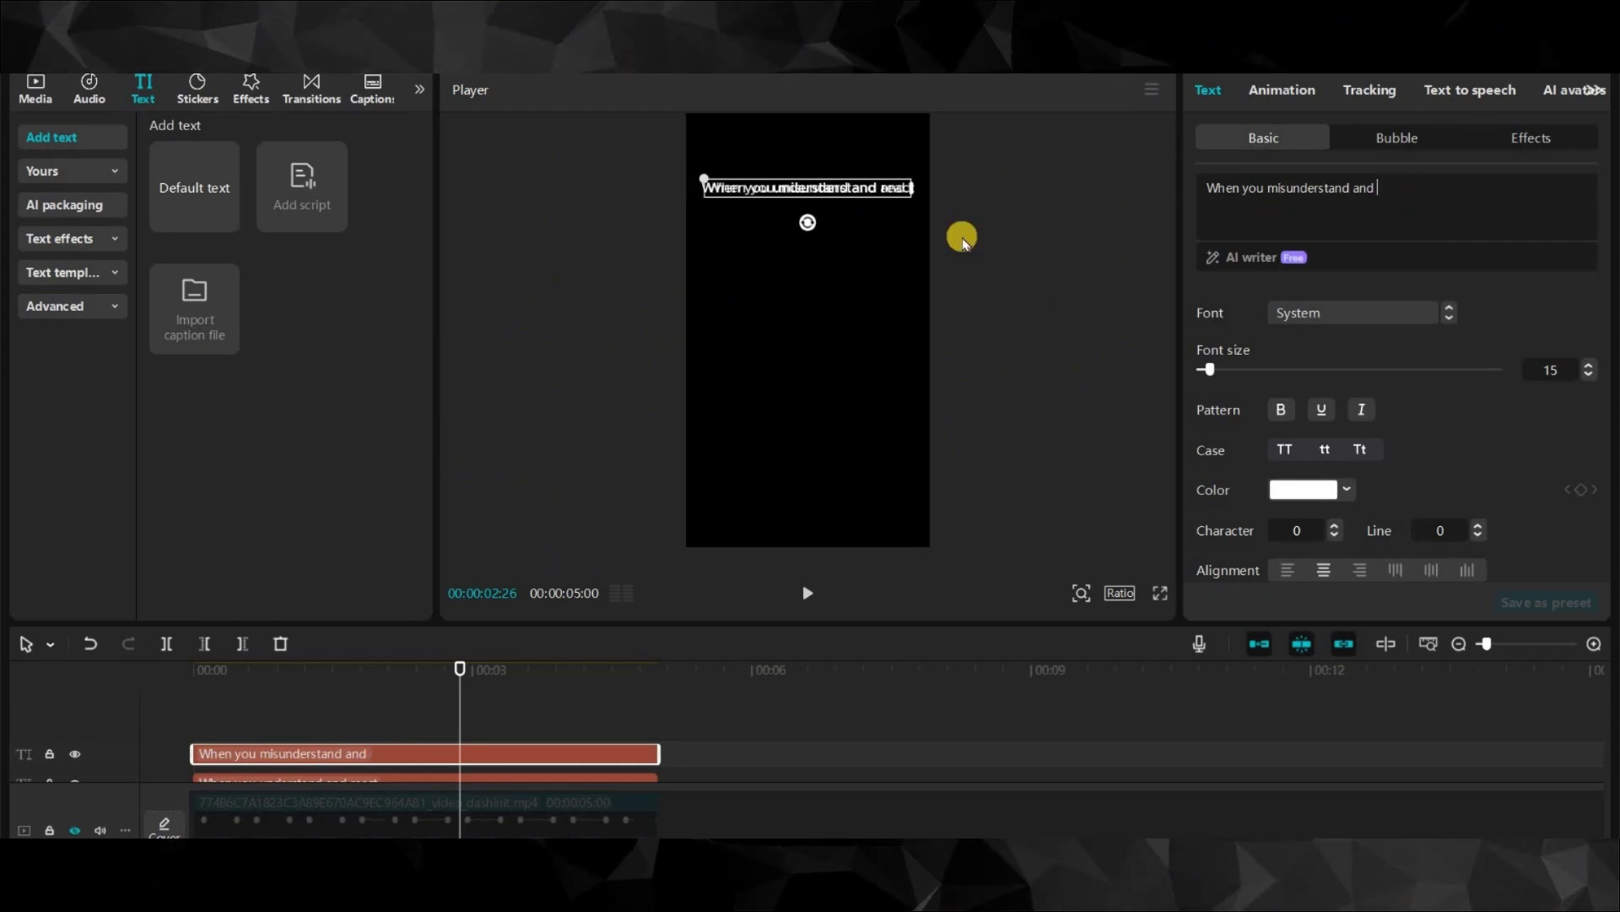
left_click(887, 218)
left_click(477, 755)
left_click_drag(827, 191, 830, 327)
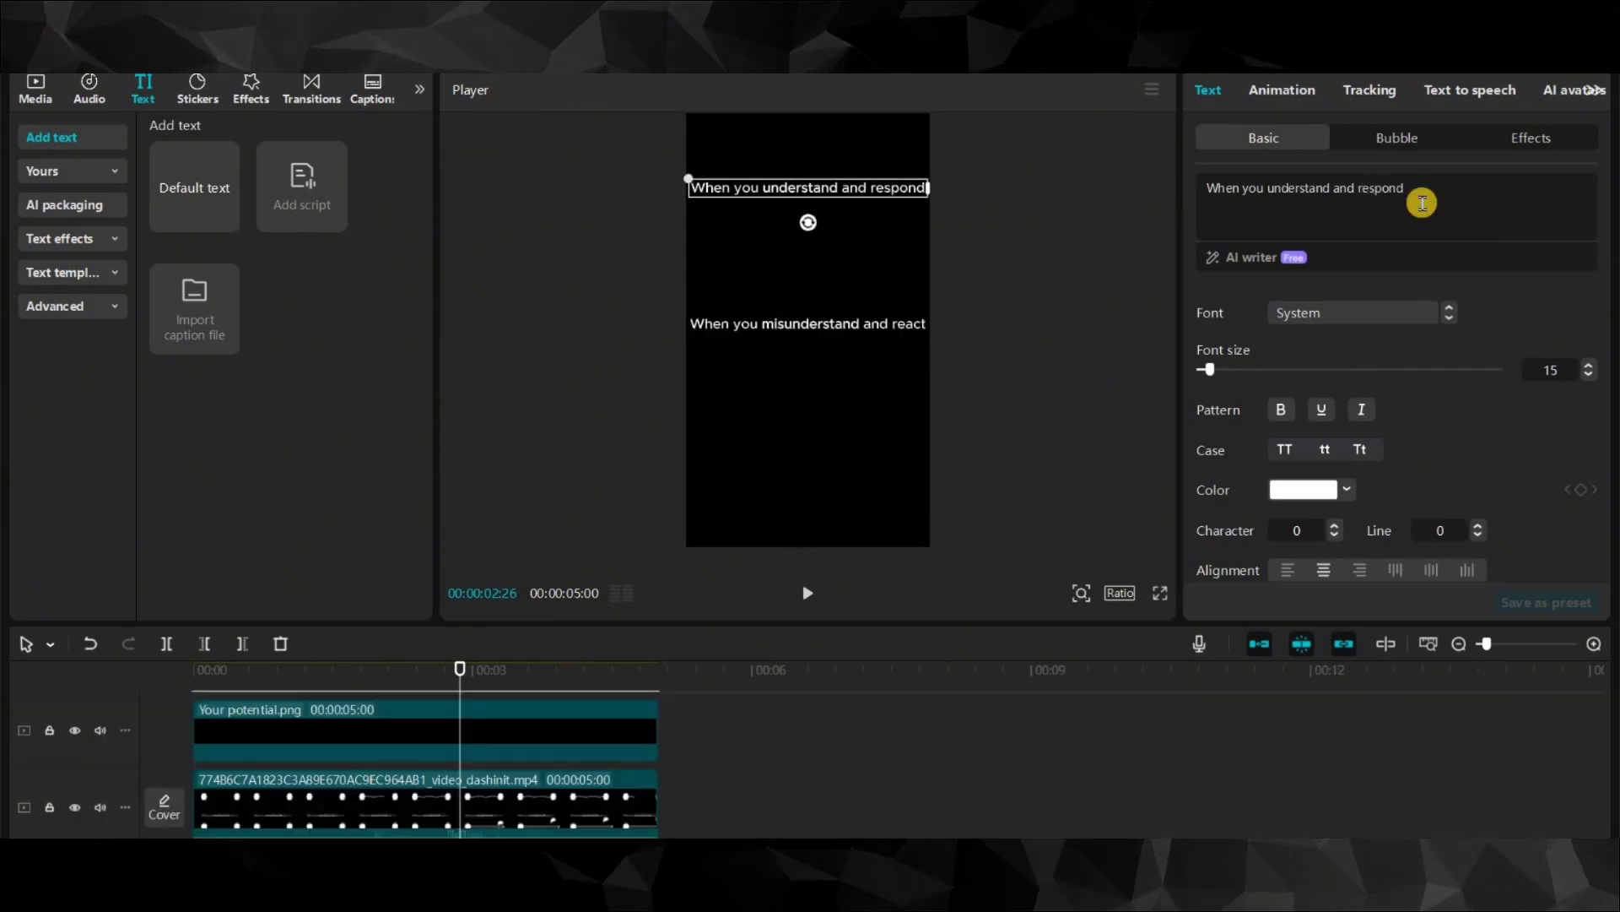
left_click(946, 252)
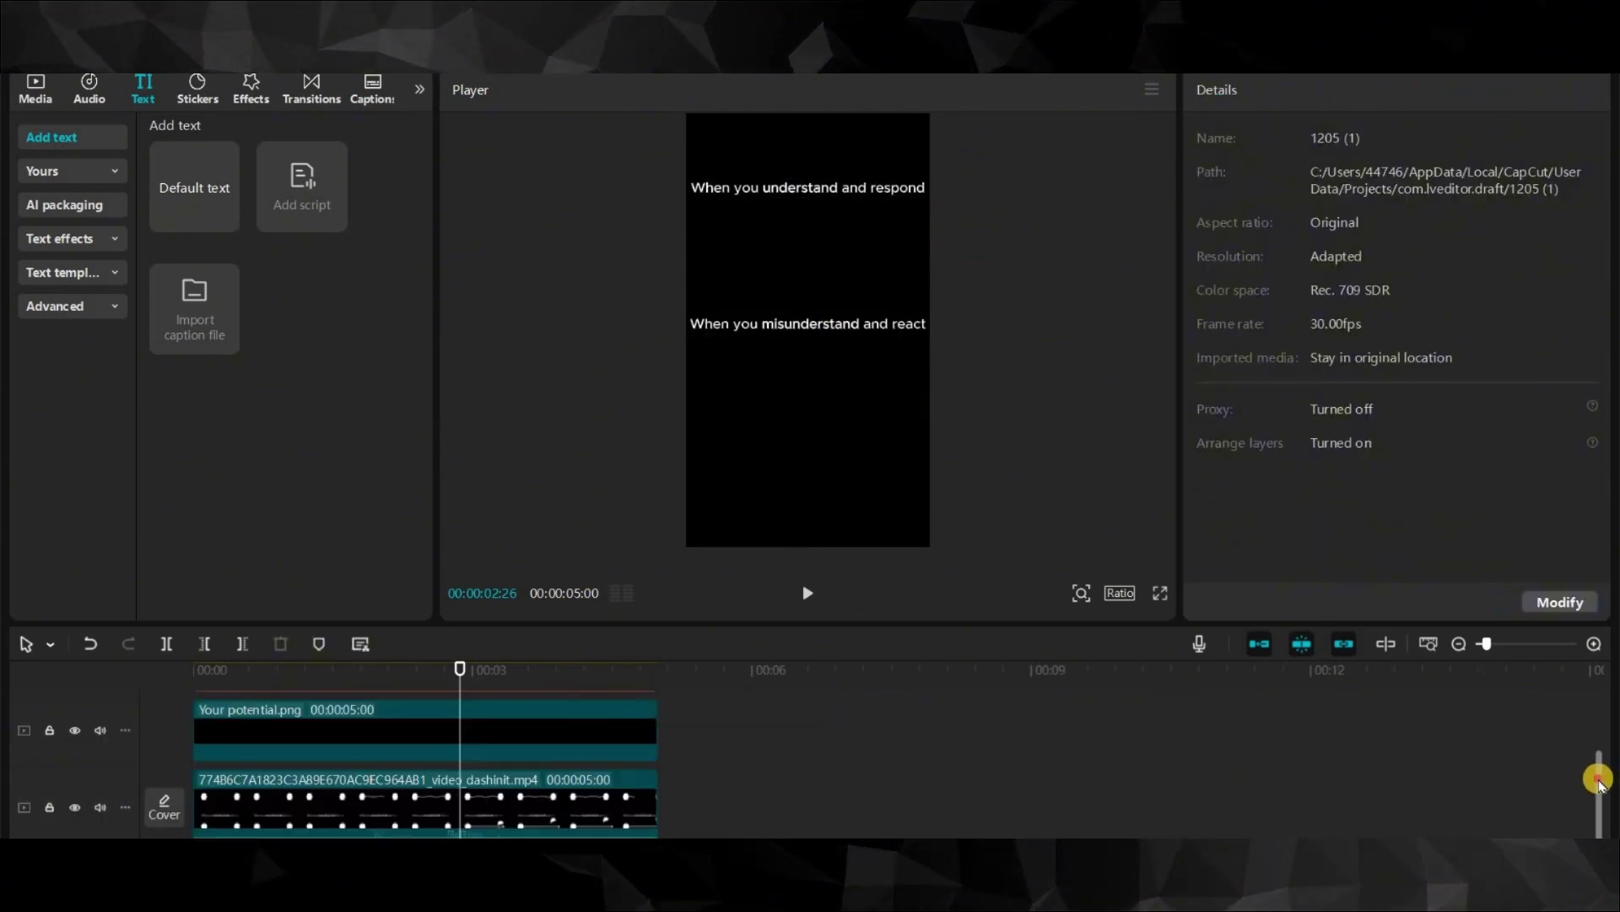
left_click_drag(1599, 777, 1594, 725)
key("ctrl+a")
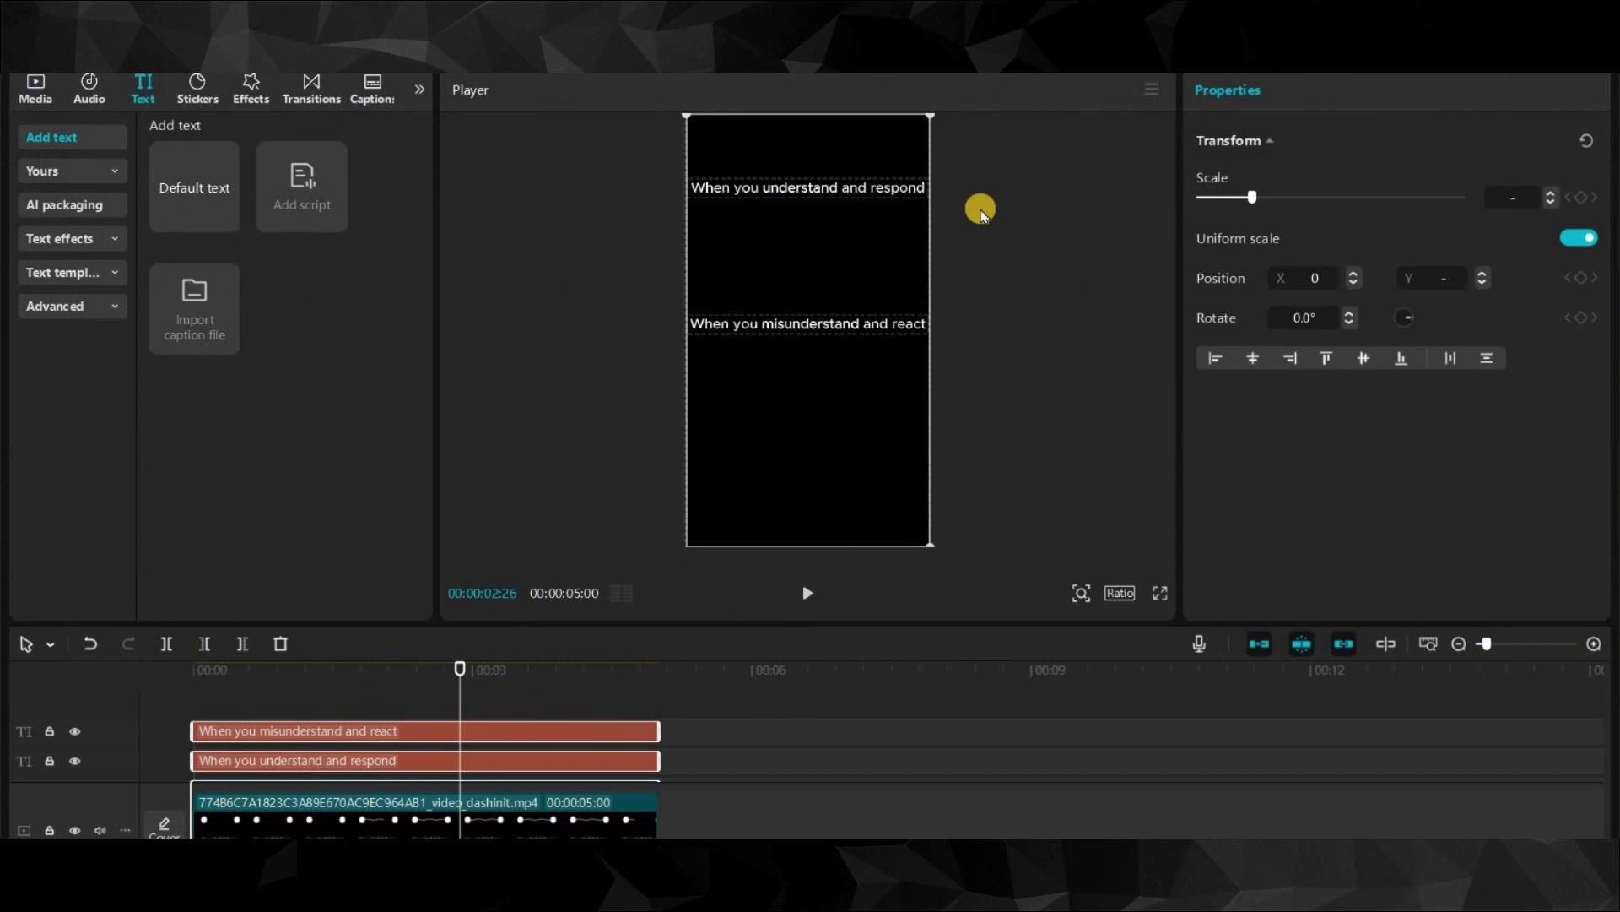
left_click_drag(1252, 192, 1220, 201)
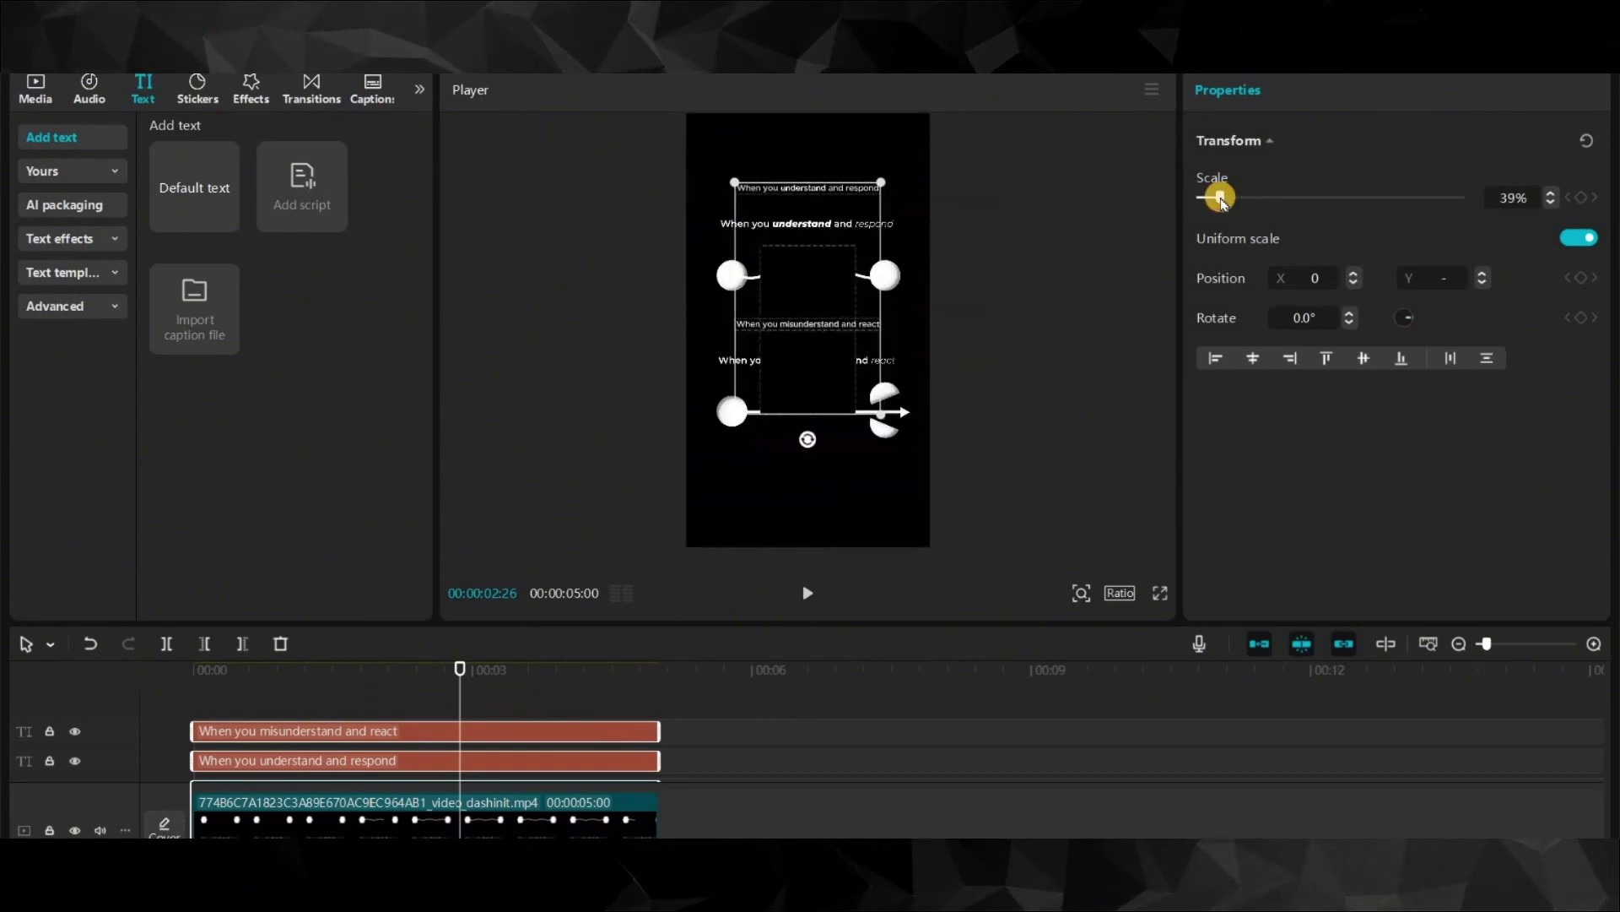
key("ctrl+z")
left_click(920, 258)
Scale both text lines down slightly as a pair, then lock their two tracks.
left_click(594, 733)
left_click(601, 763, "ctrl")
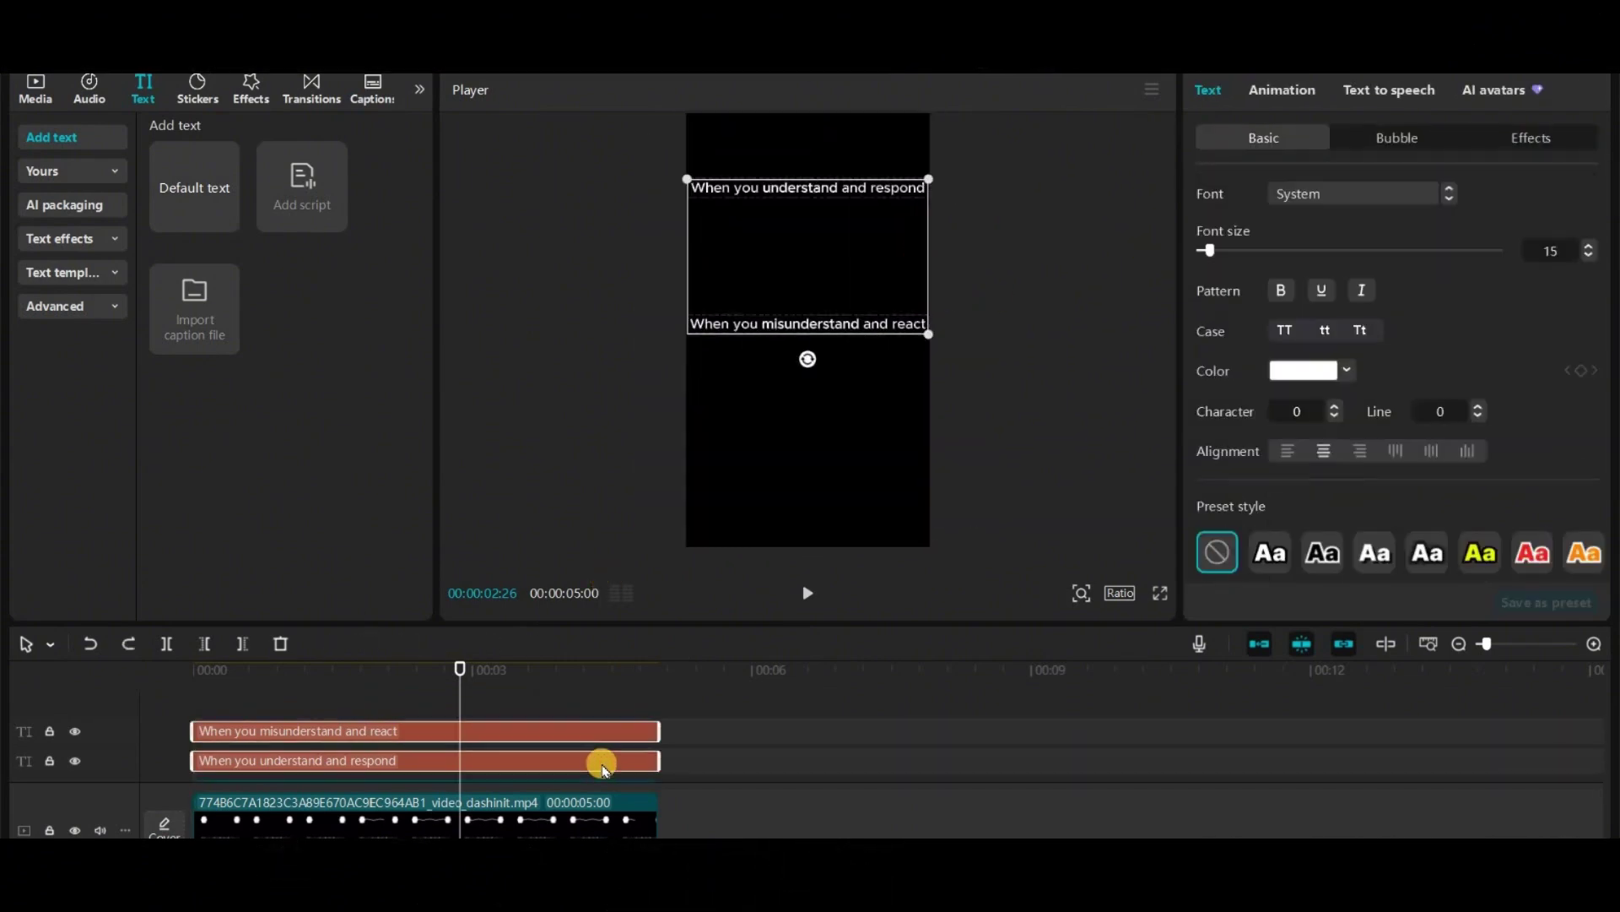
left_click_drag(925, 183, 916, 191)
left_click(1031, 206)
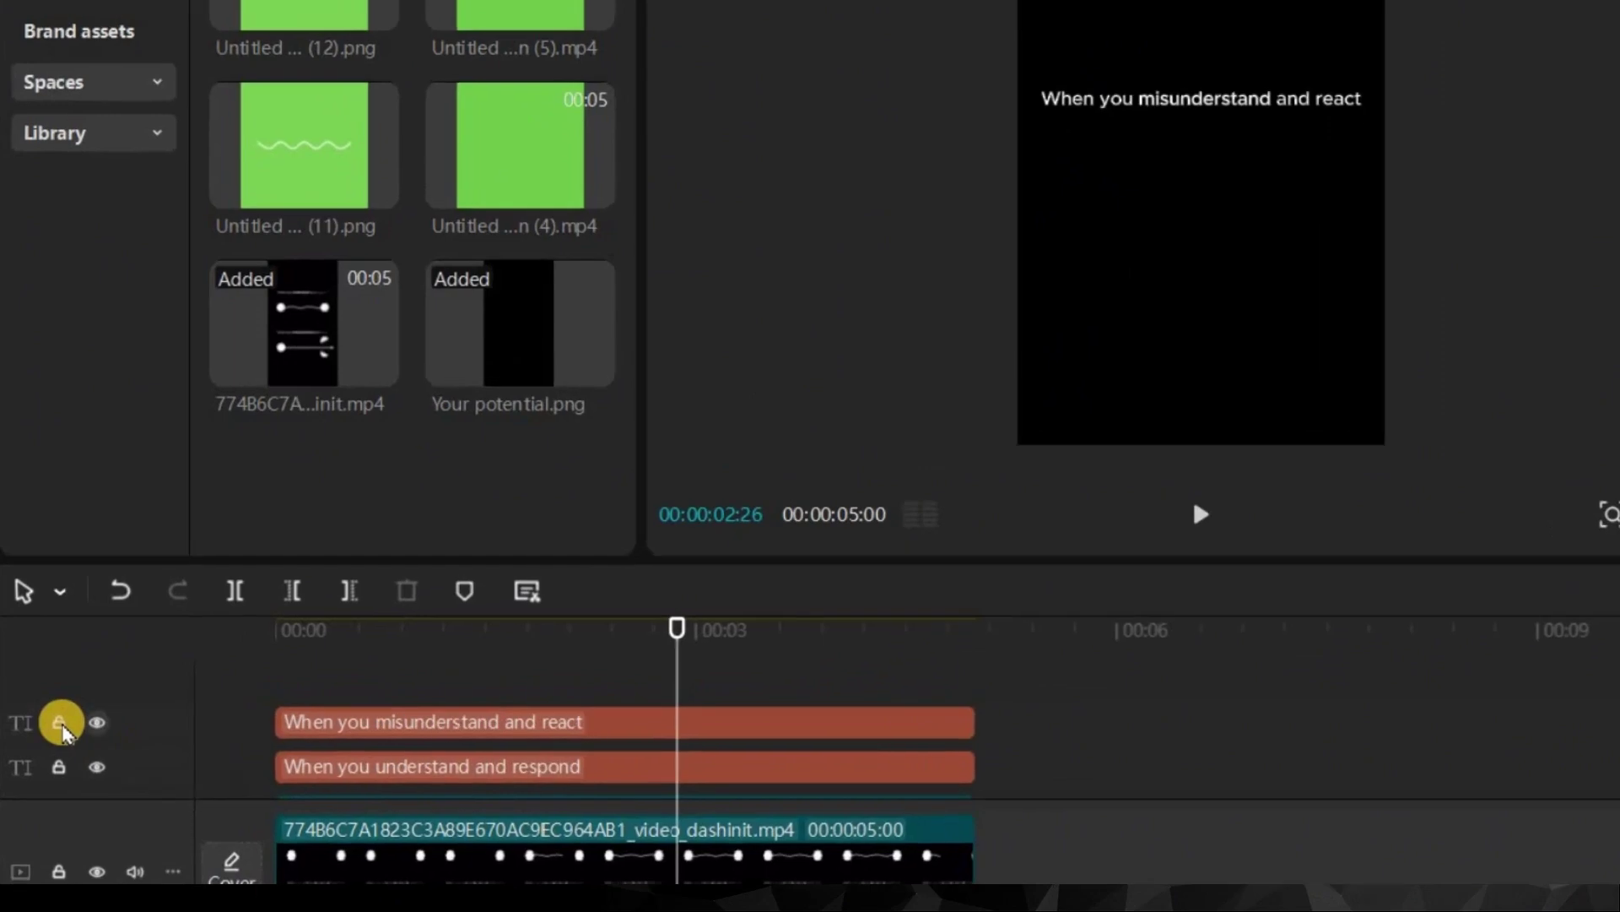
left_click(49, 731)
left_click(68, 775)
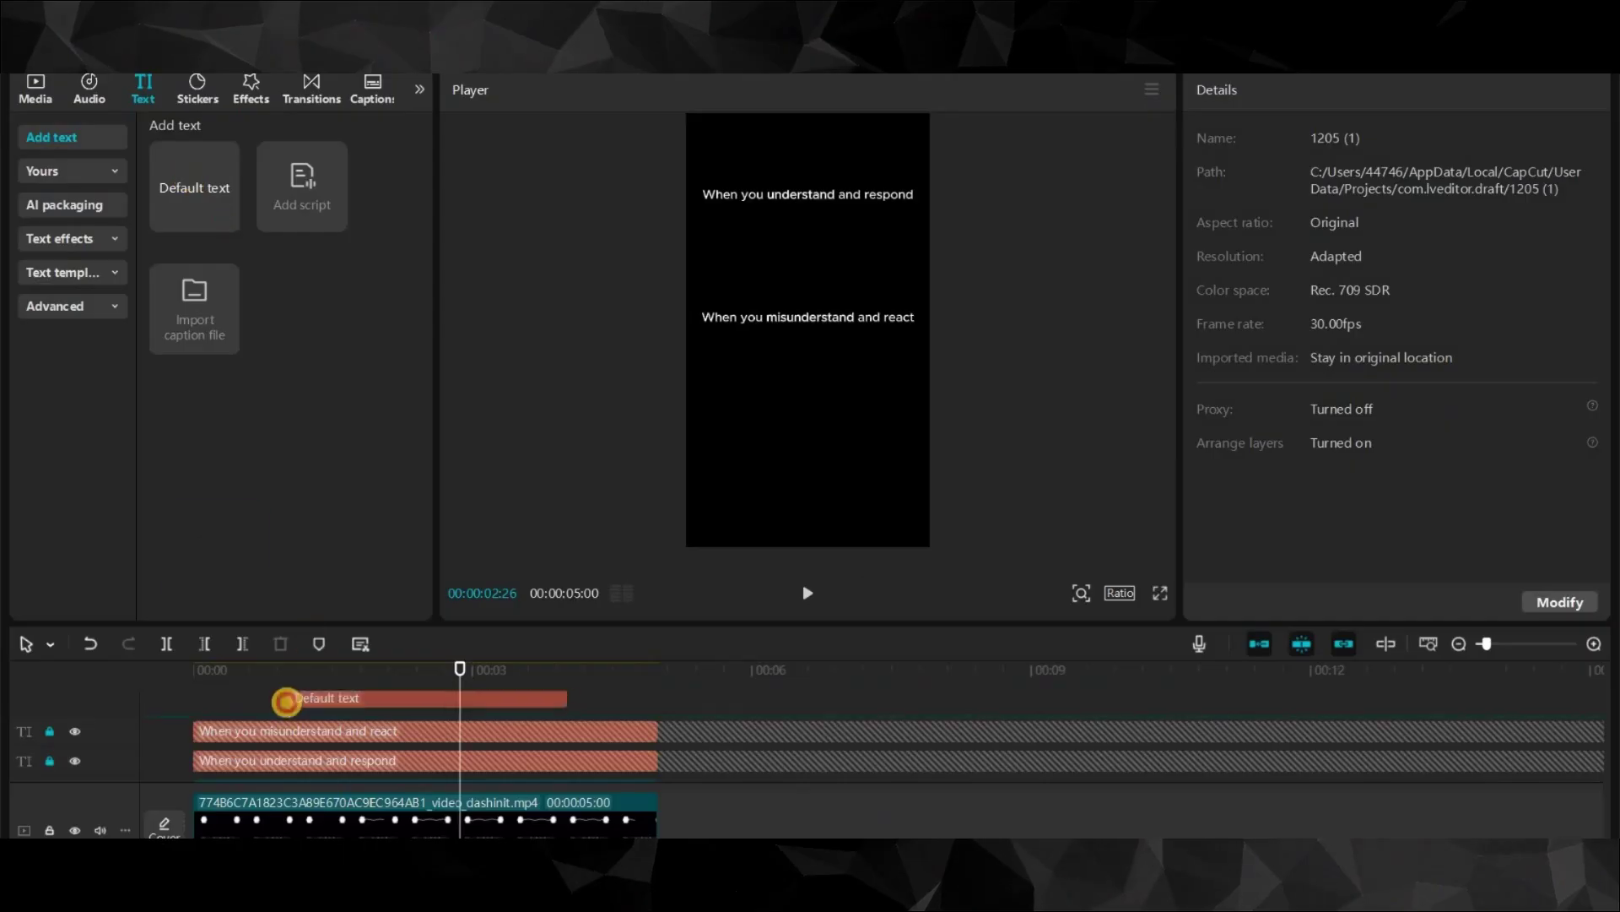
Place a default text clip above the locked texts from the timeline start and extend it to 5 seconds.
left_click(363, 733)
left_click_drag(362, 733, 272, 733)
left_click_drag(470, 732, 658, 732)
Replace the default text with a period at font size 41 and position this dot below the start of the first line.
left_click_drag(1179, 181, 1209, 185)
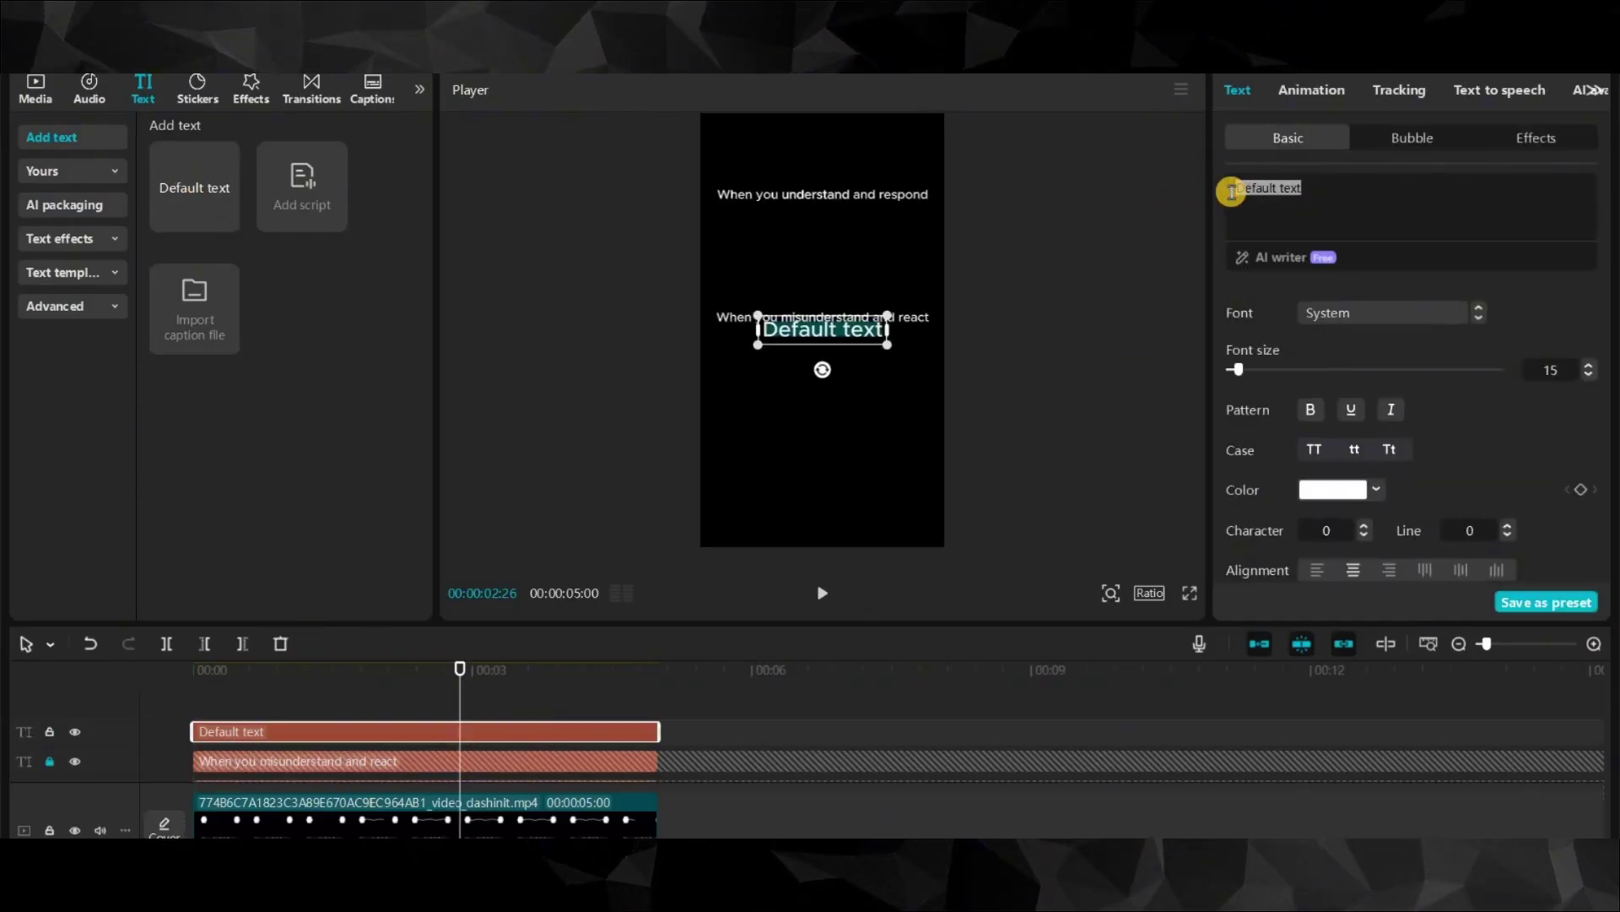
key("BackSpace")
left_click_drag(1238, 370, 1262, 370)
left_click_drag(820, 394, 743, 238)
left_click(1112, 593)
left_click_drag(1067, 629, 1085, 632)
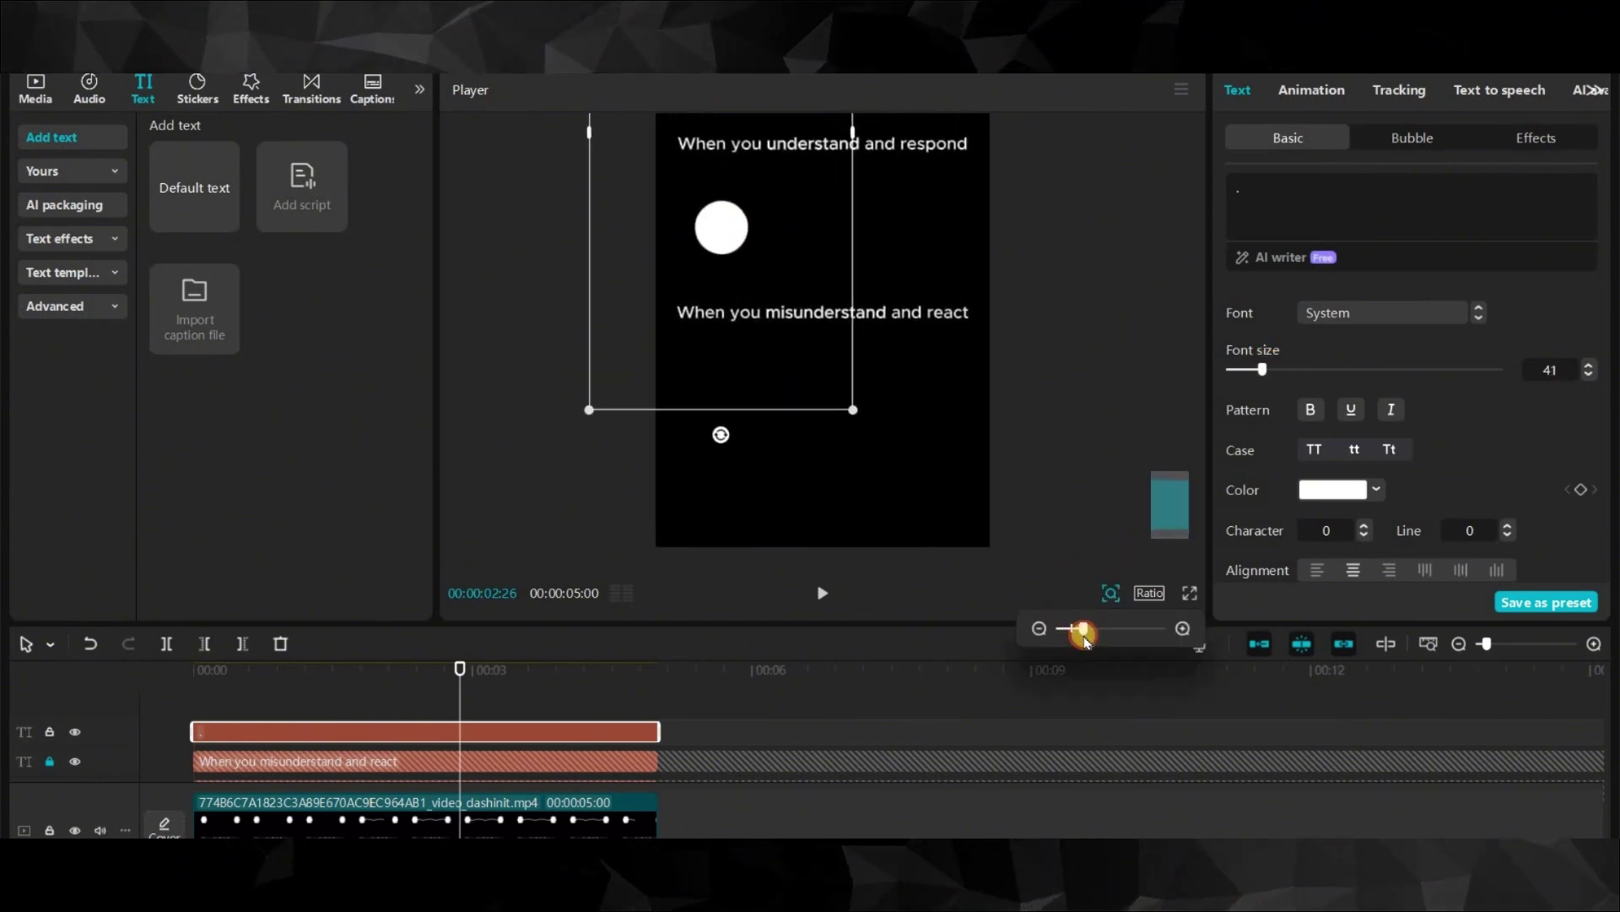
Turn the dot into a compound clip and place a start-aligned copy level with it under the end of the first line.
right_click(566, 733)
left_click(611, 690)
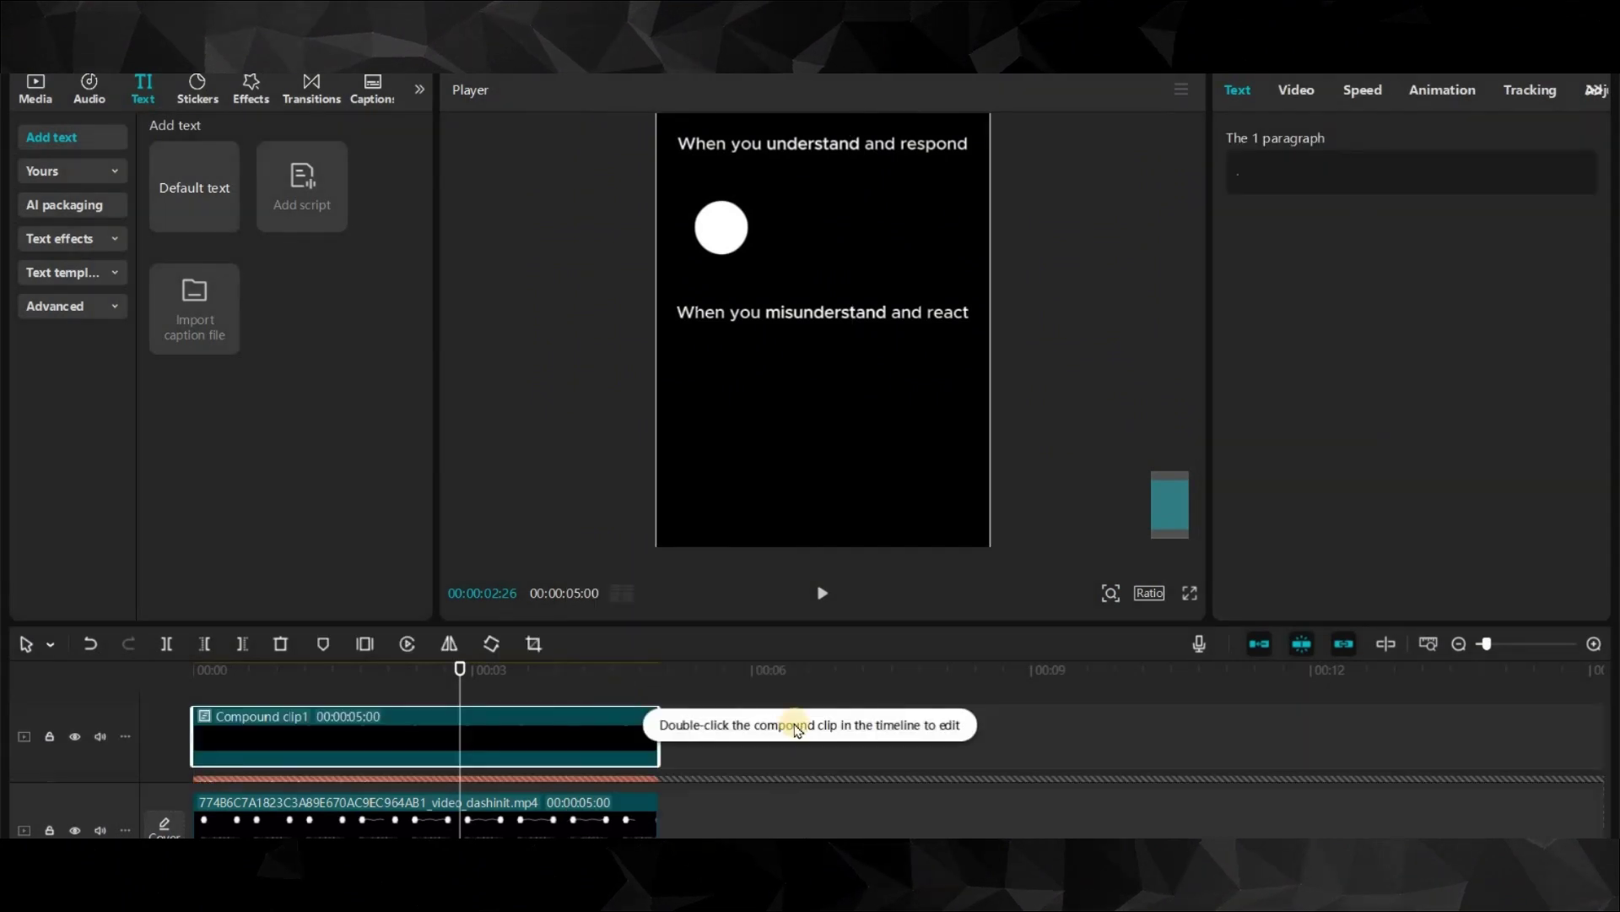
left_click_drag(1605, 771, 1595, 765)
key("ctrl+v")
left_click_drag(543, 723, 276, 734)
left_click_drag(725, 236, 914, 242)
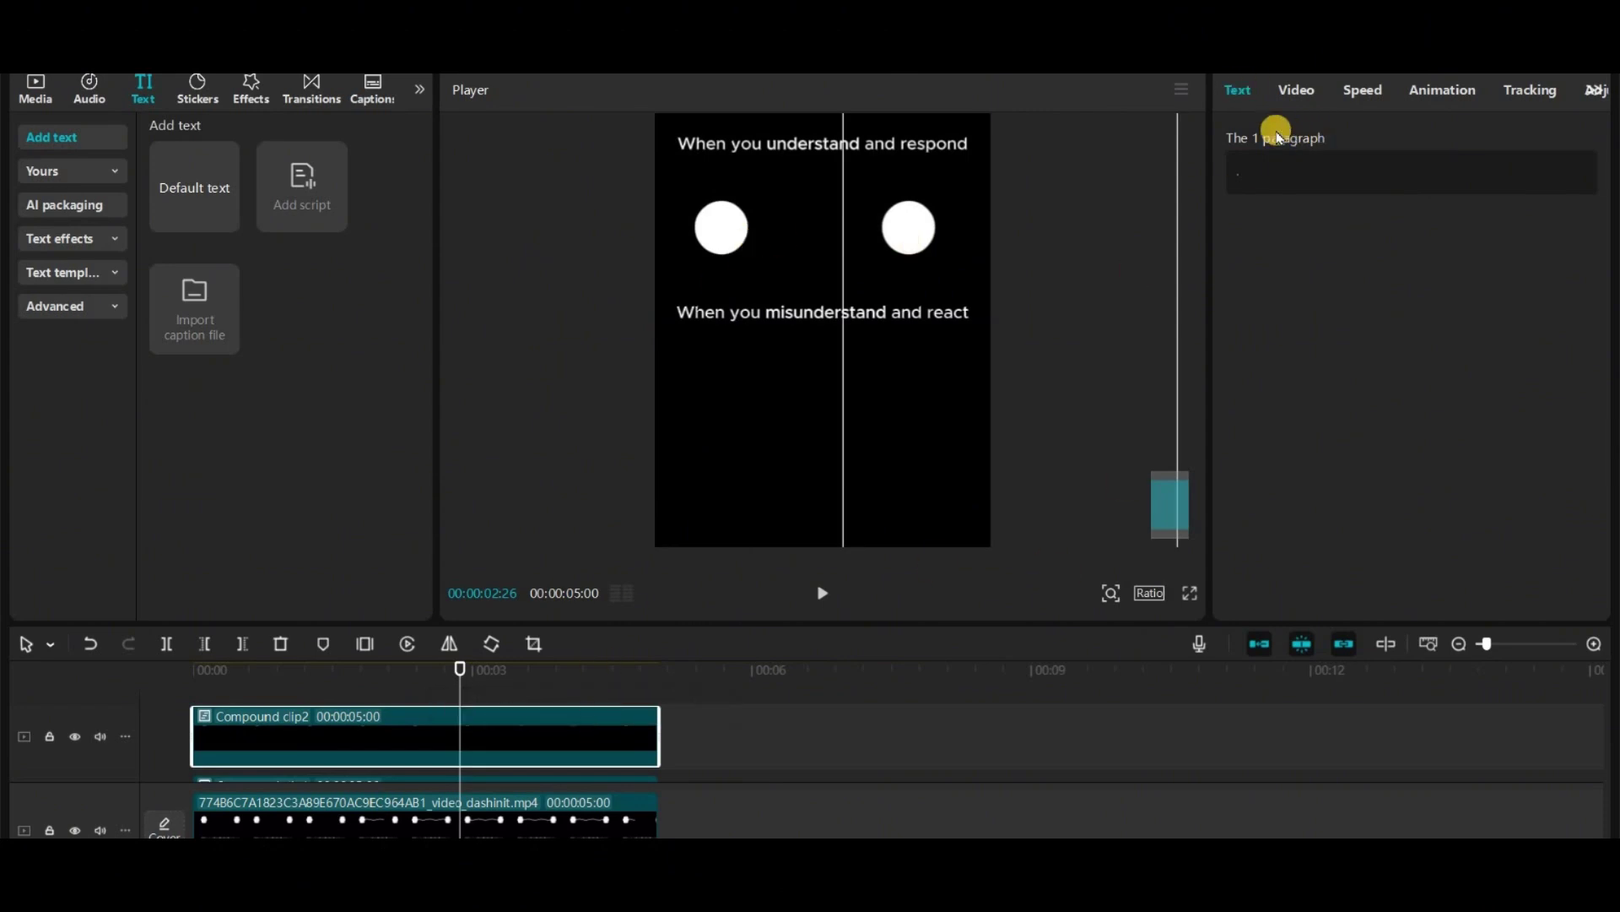
Enlarge the timeline area and lock the track of the background image Your potential.png.
left_click(673, 726)
left_click(581, 751)
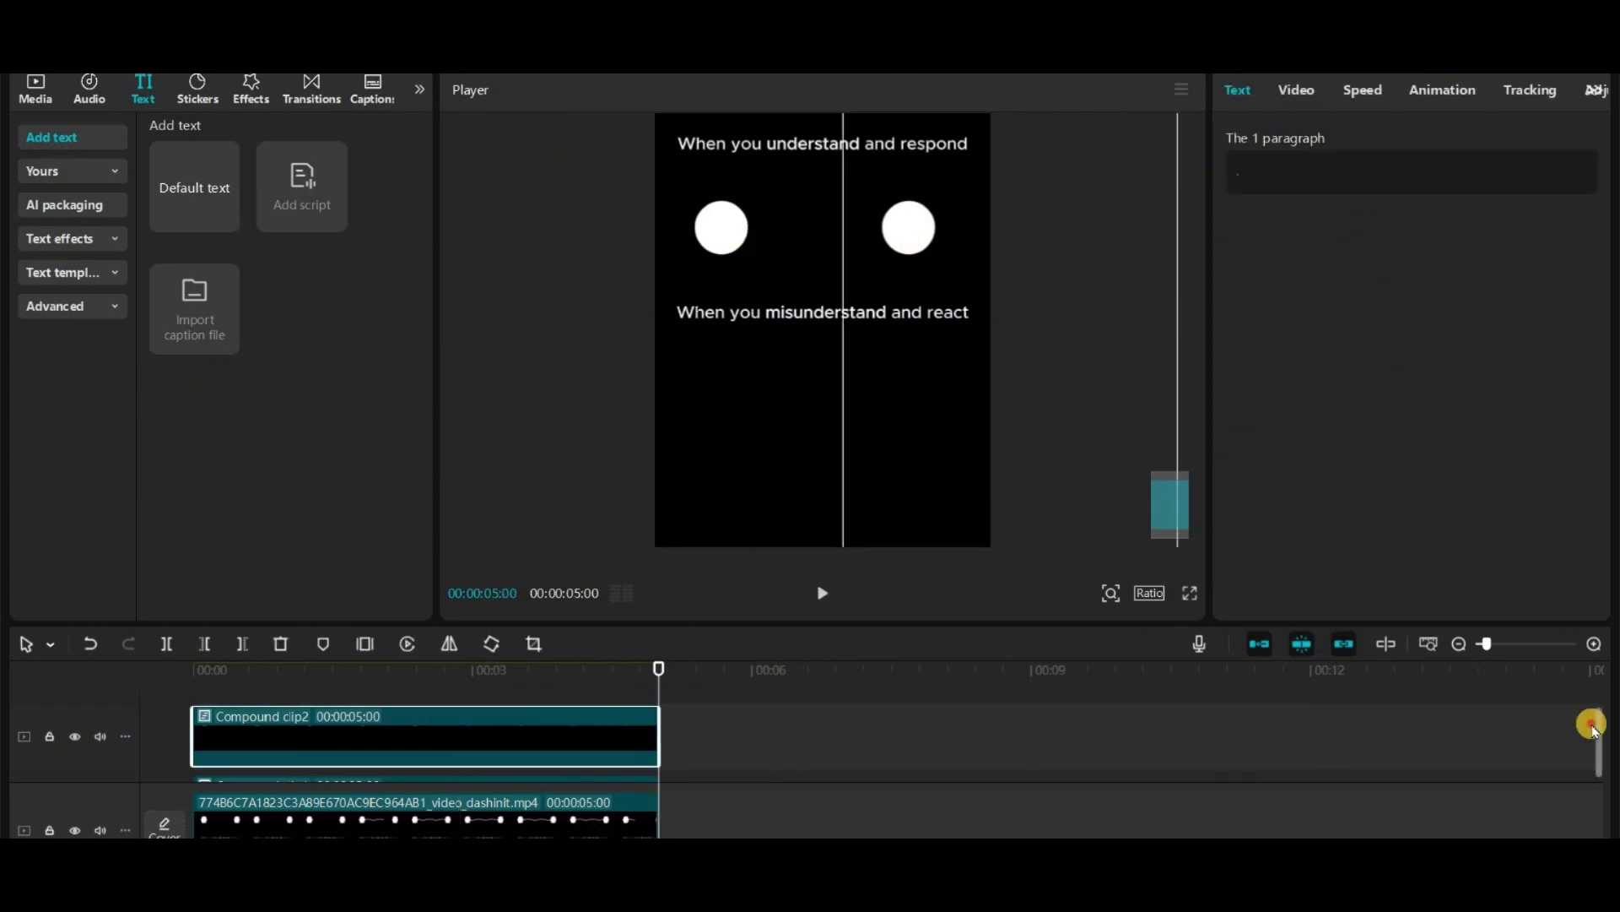
left_click(1593, 726)
left_click_drag(1027, 625, 987, 428)
left_click(493, 686)
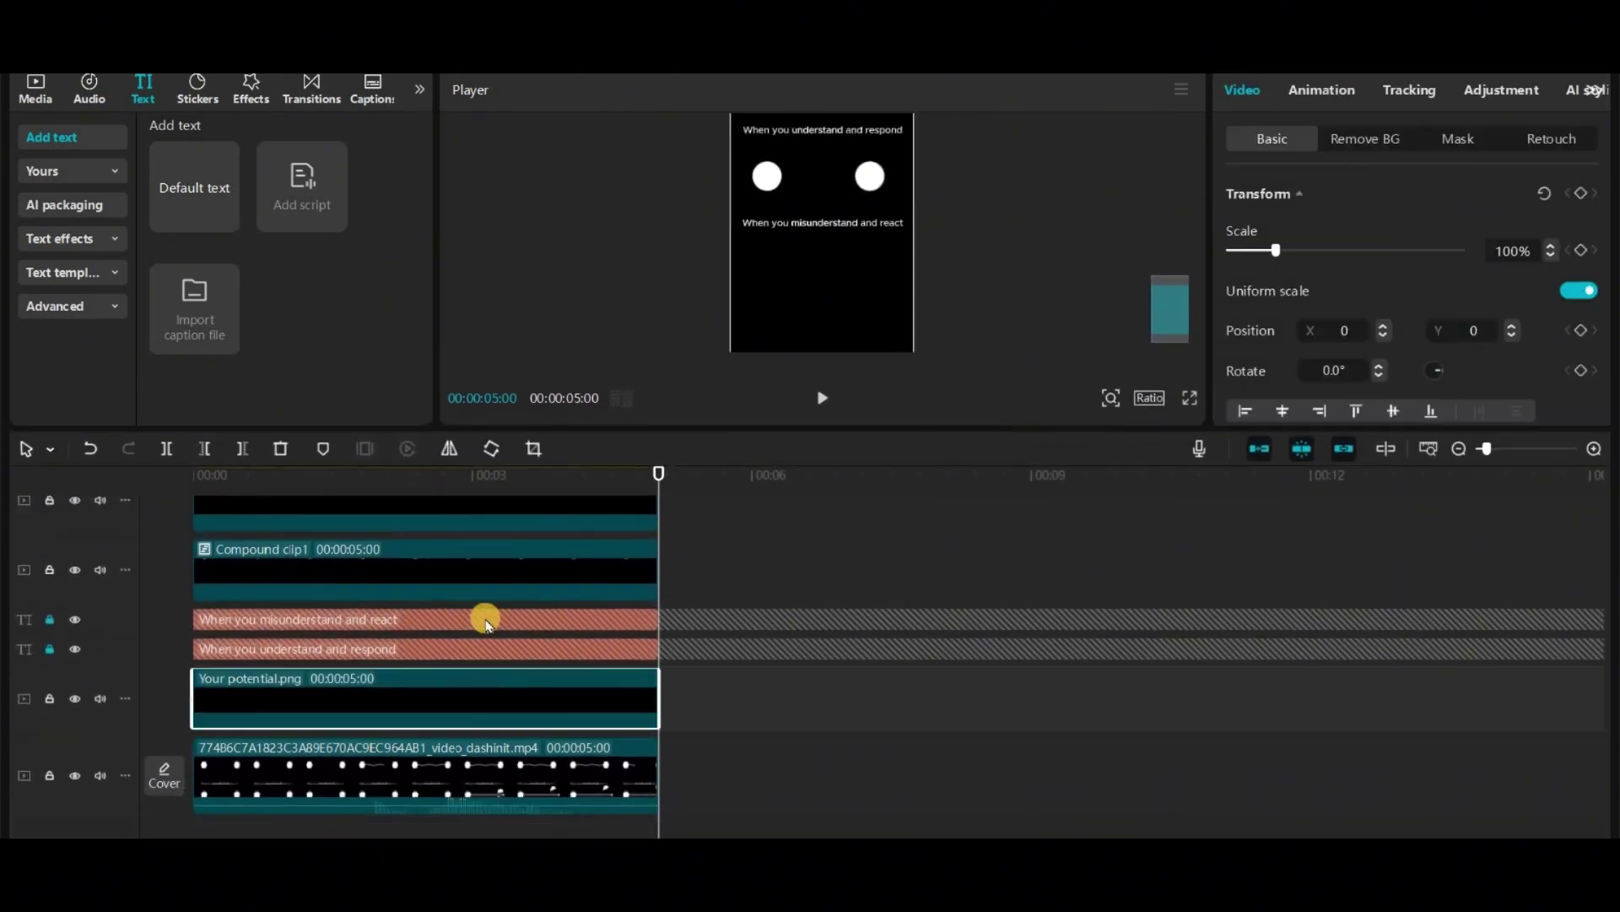
left_click(51, 699)
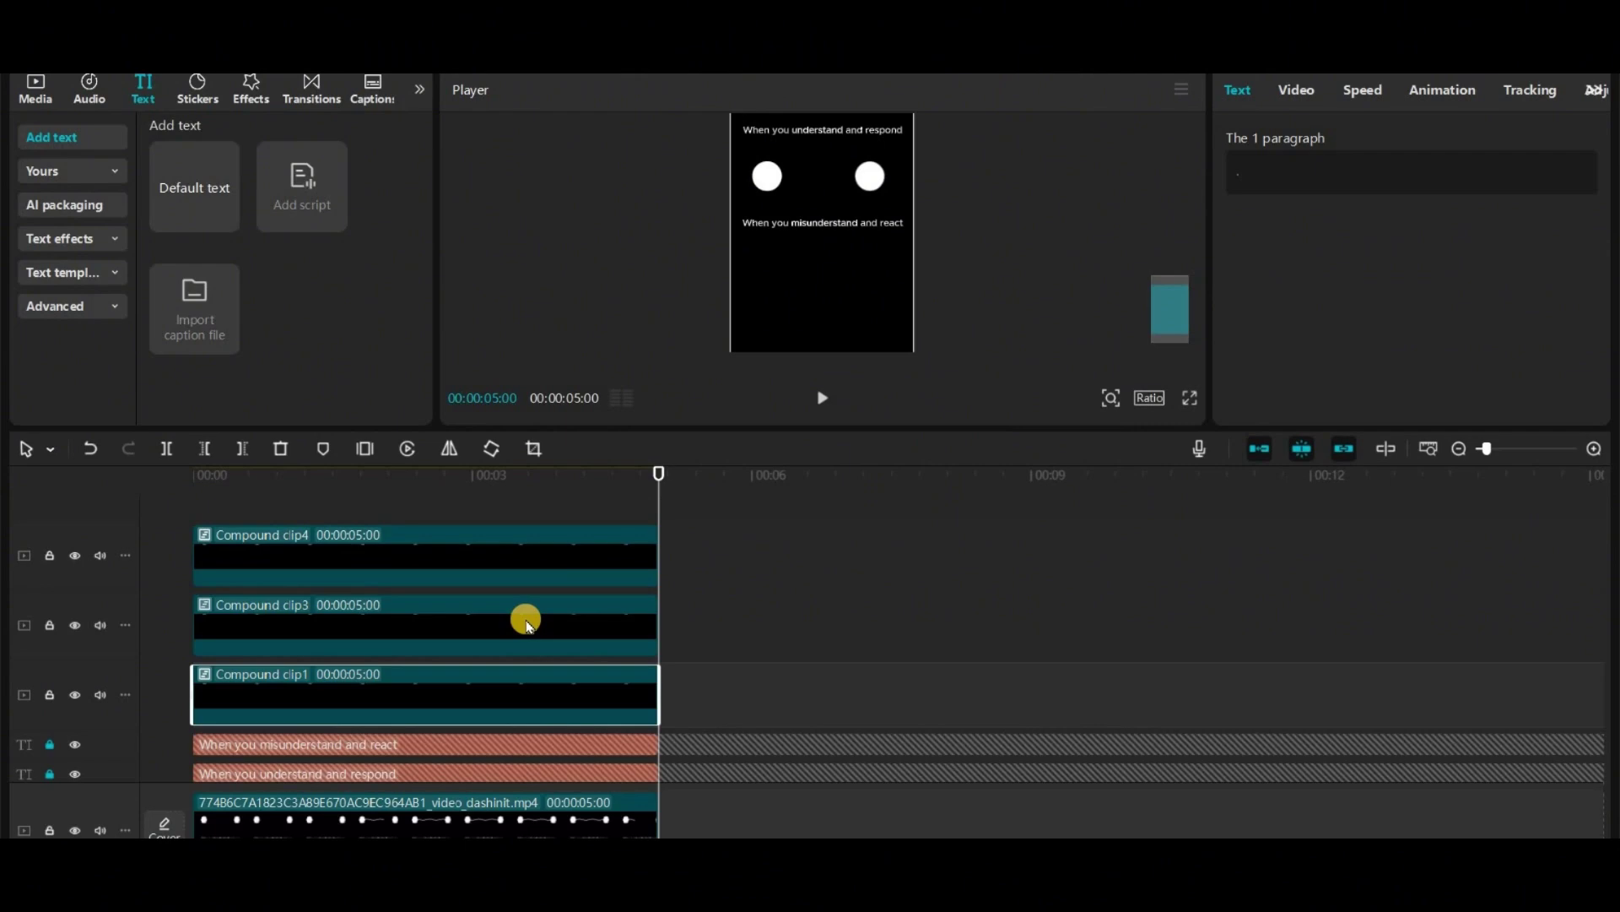
Lock the tracks of Compound clip3 and Compound clip4, and move Compound clip1's circle below the start of the second text line.
left_click(52, 697)
left_click(51, 697)
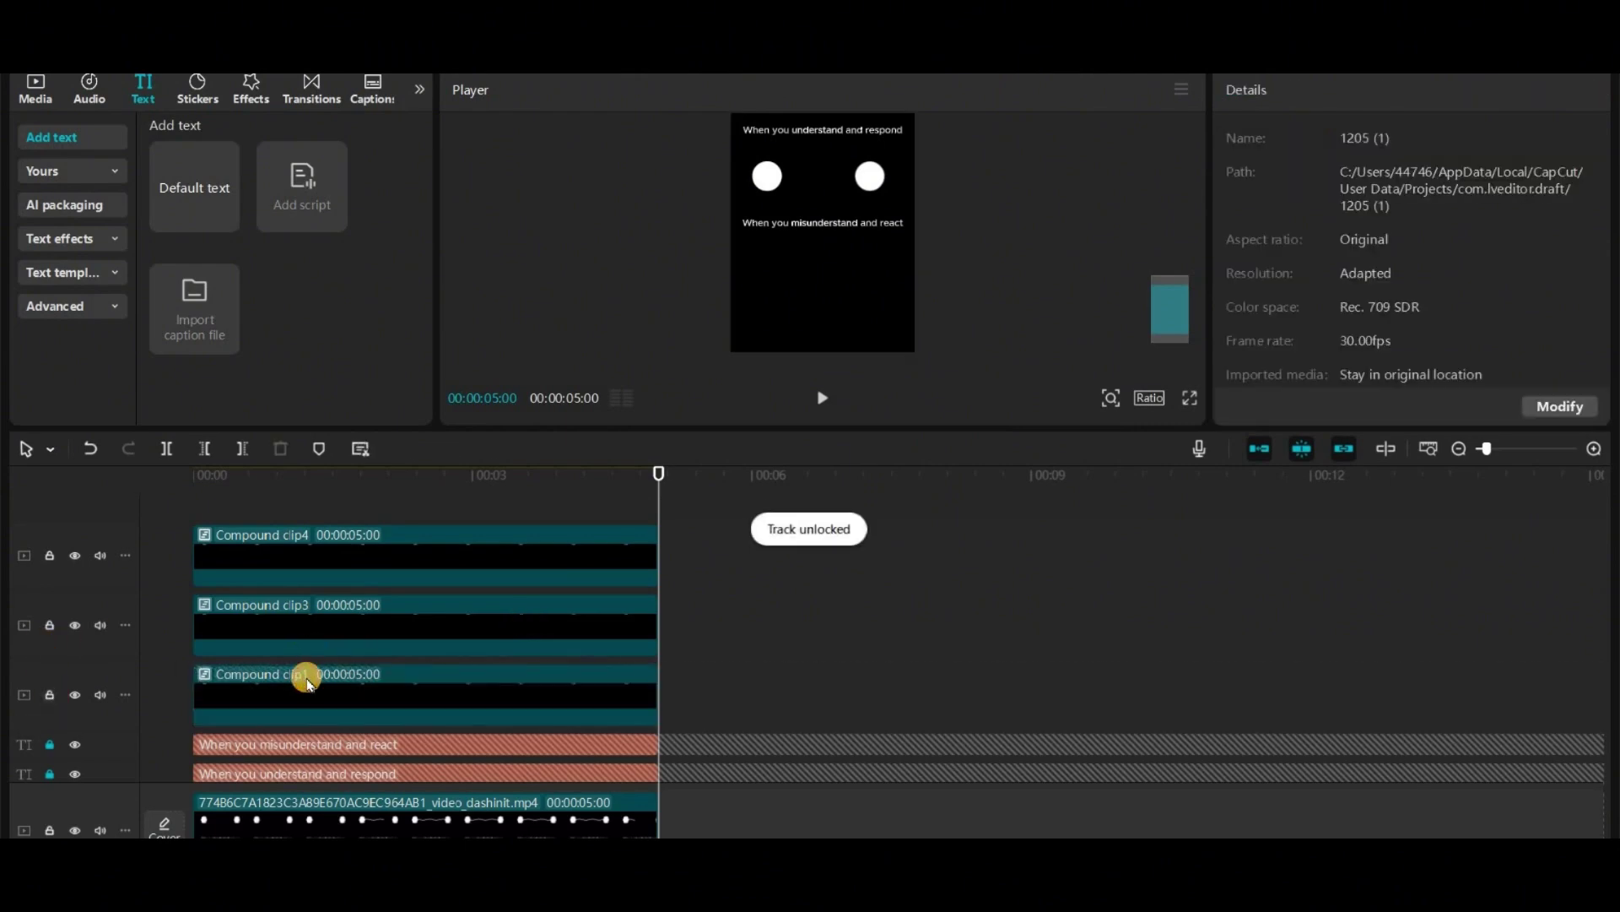
left_click(308, 676)
left_click(50, 624)
left_click(50, 556)
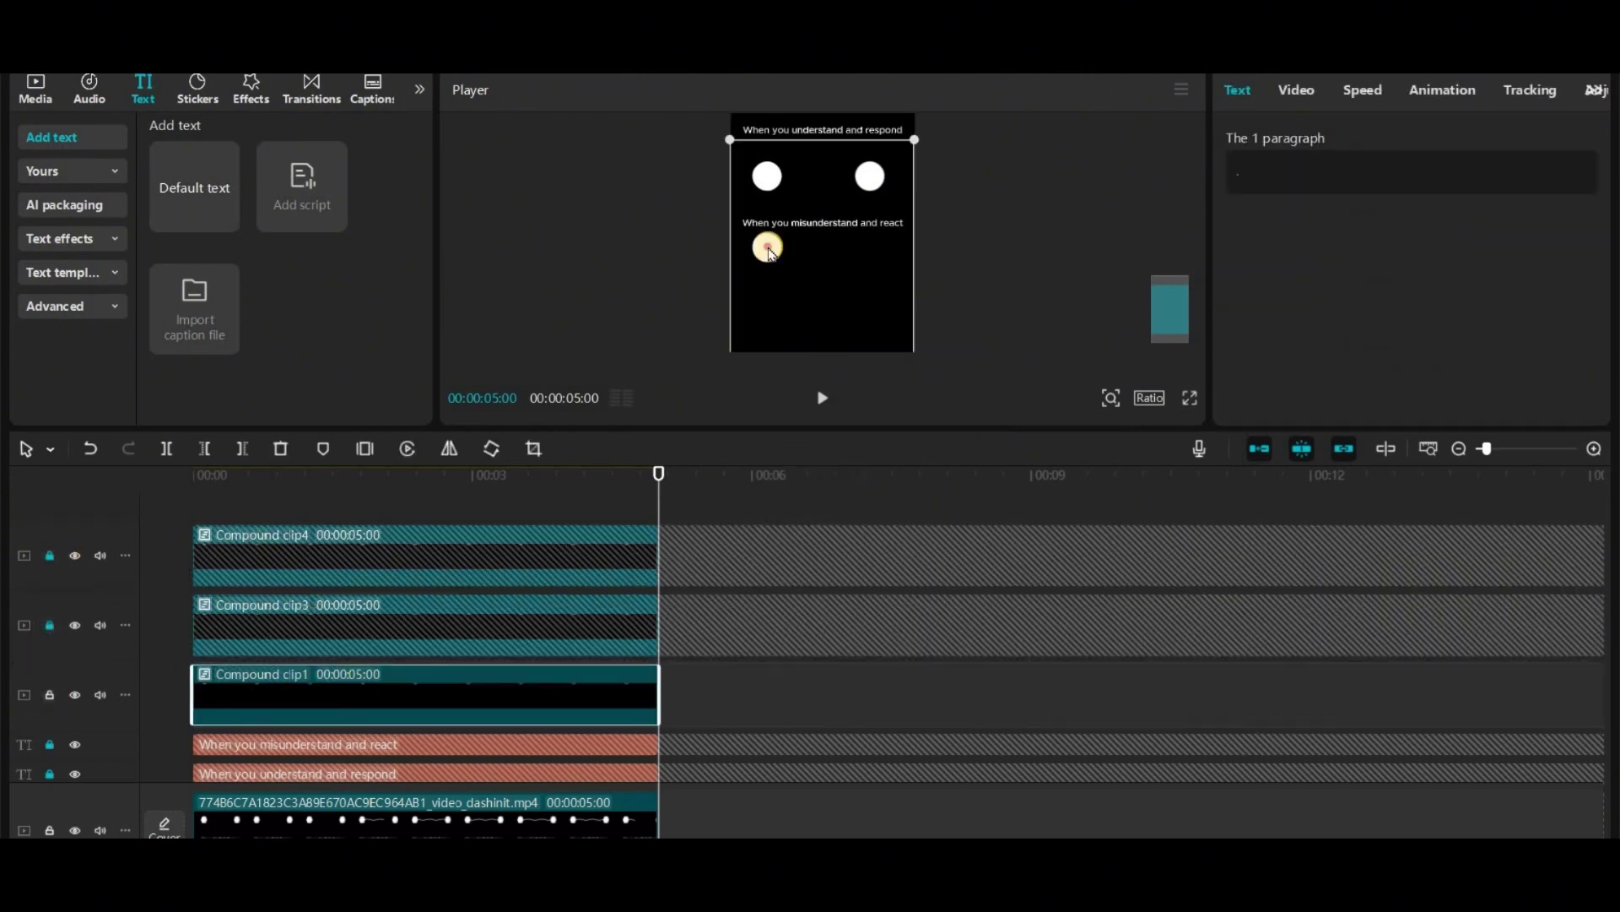
left_click_drag(823, 139, 812, 269)
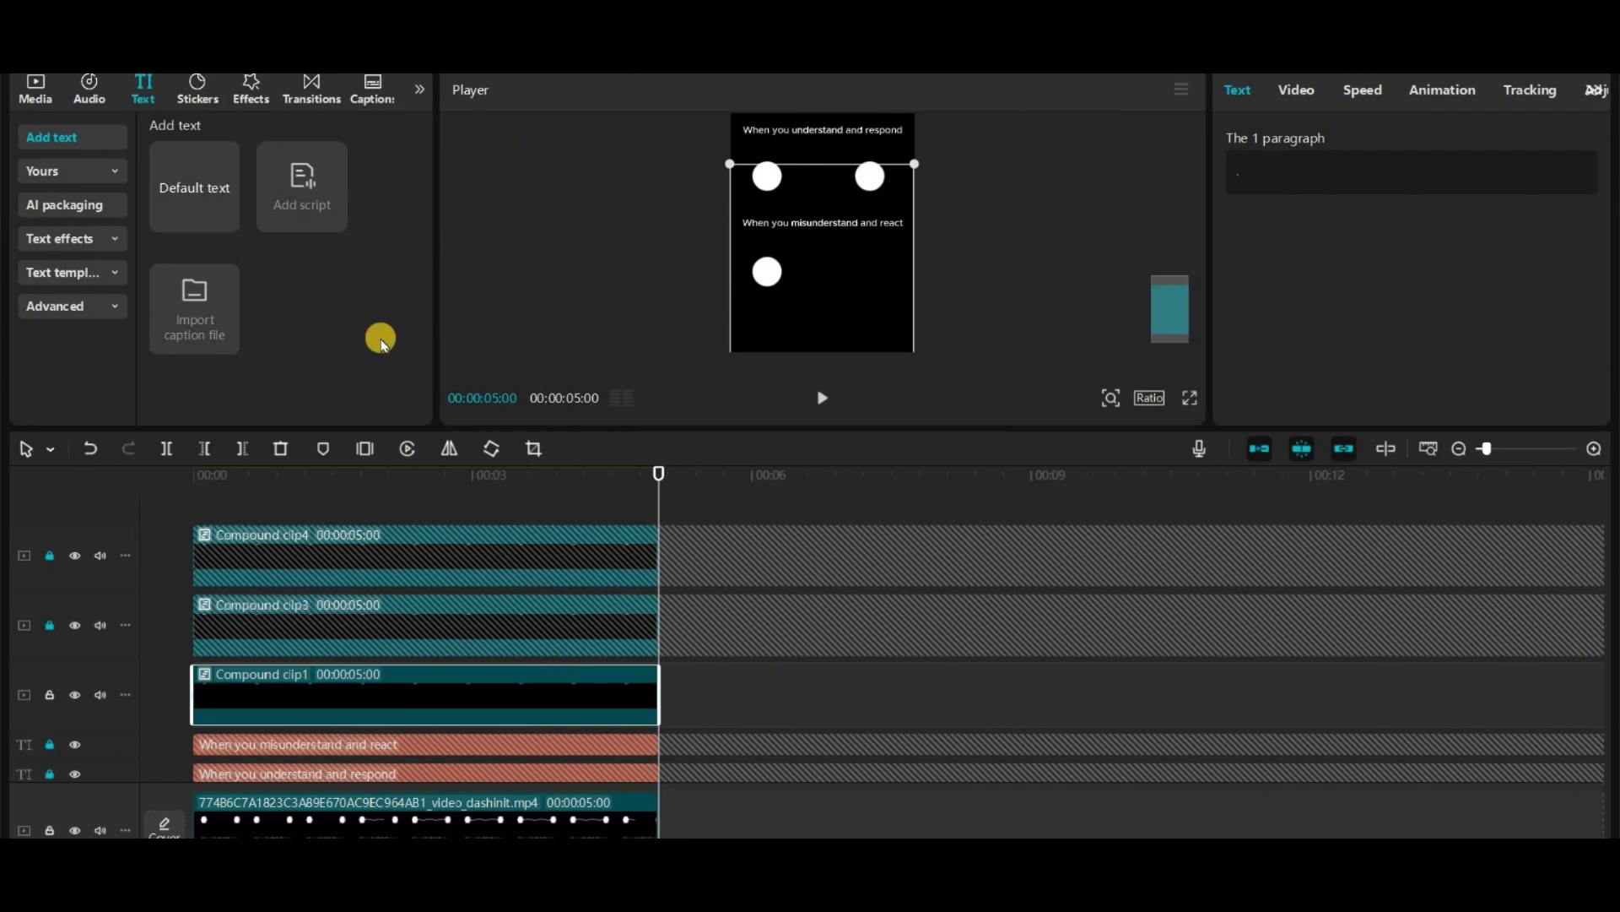
Place the wavy-line image Untitled design (11).png on the timeline from the start.
left_click(37, 93)
left_click_drag(342, 563, 484, 669)
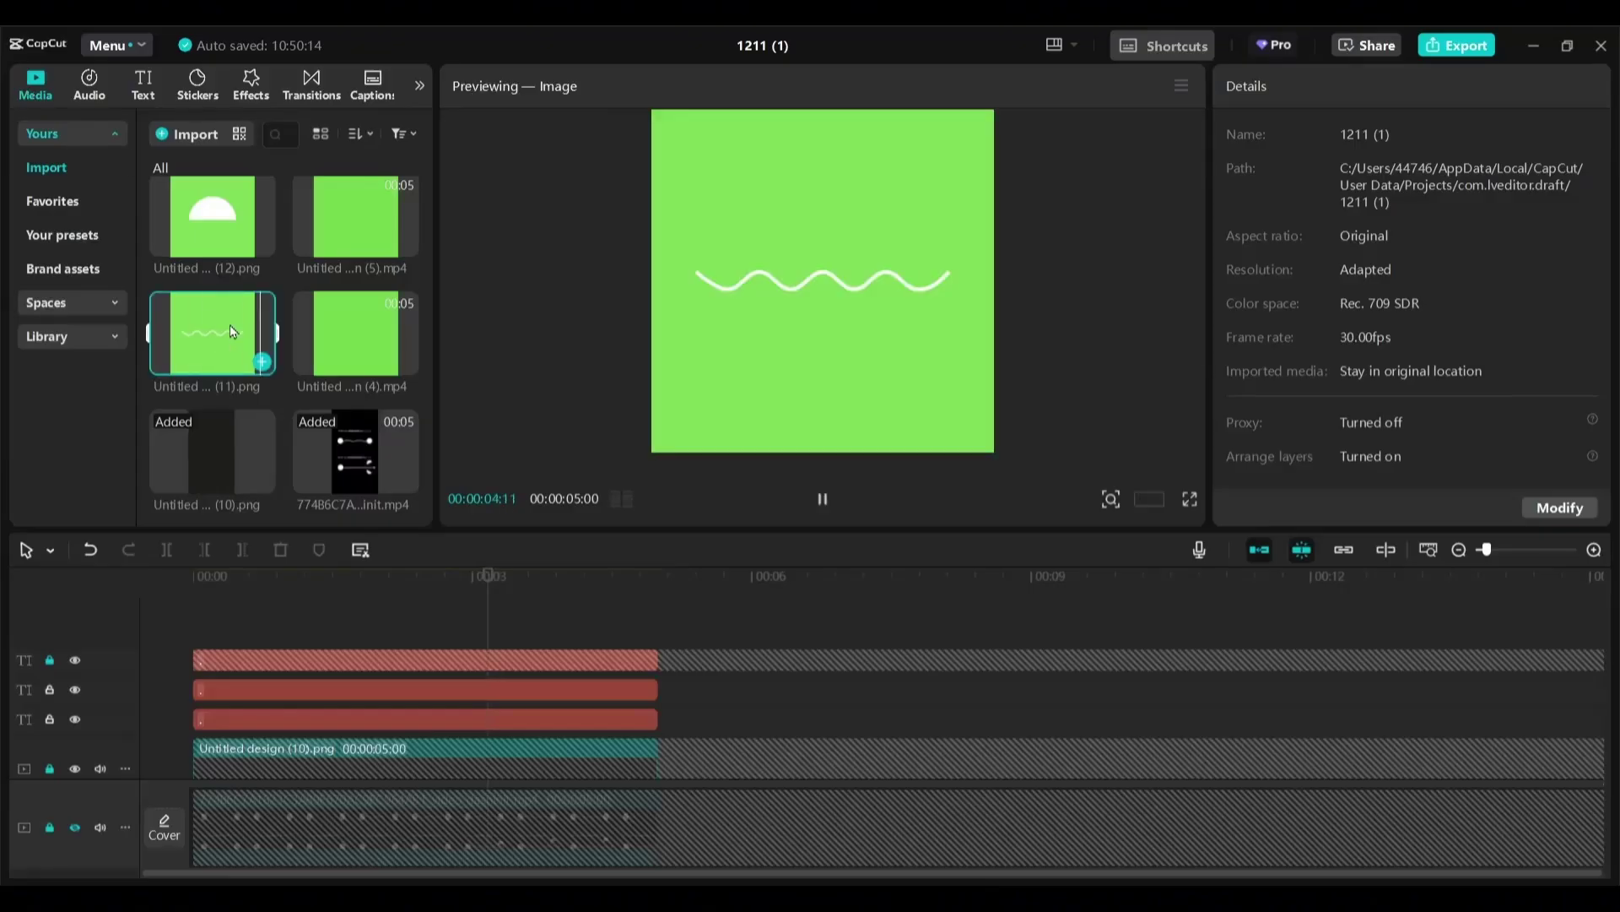
left_click_drag(229, 324, 193, 675)
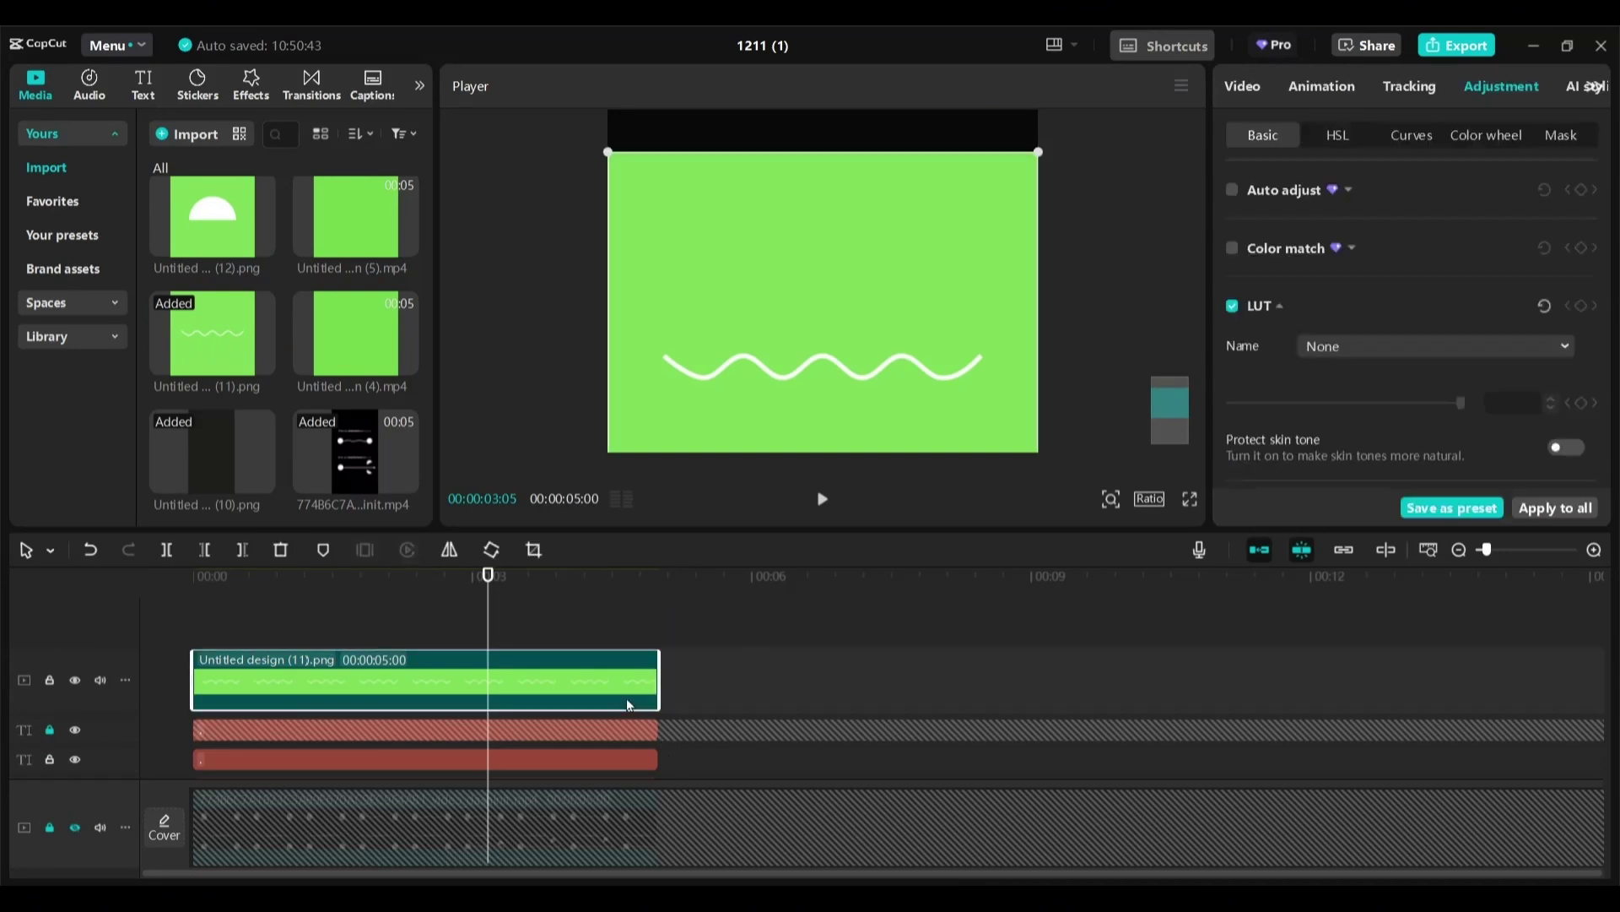
Remove the wavy line's green background with Chroma key, sampling the green colour.
left_click(1249, 88)
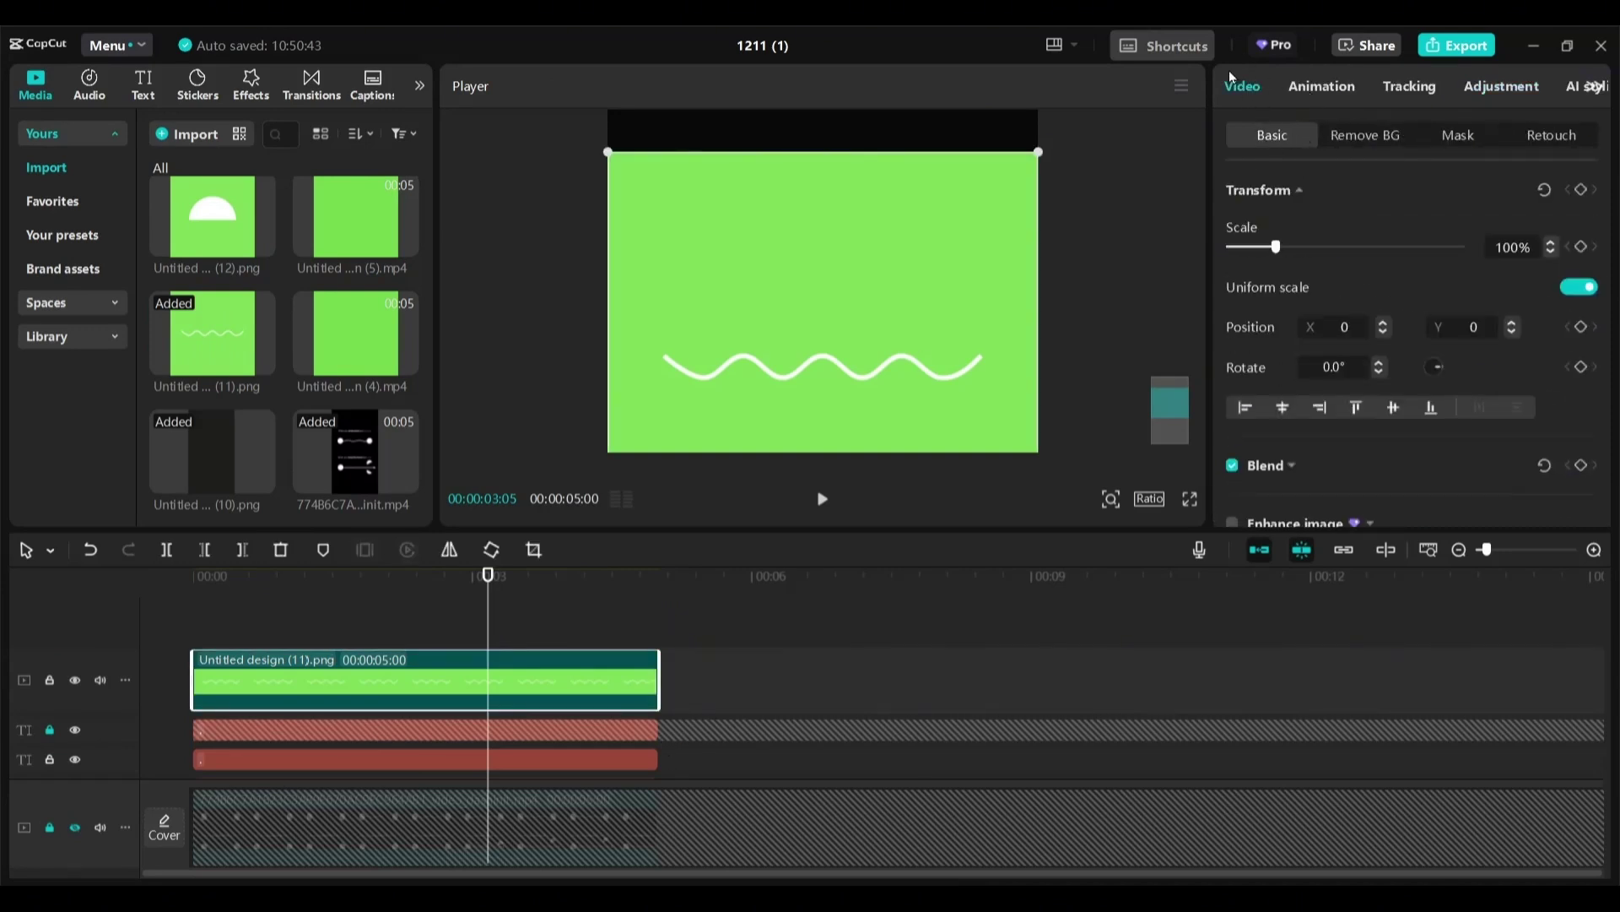
left_click(1364, 139)
left_click(1232, 288)
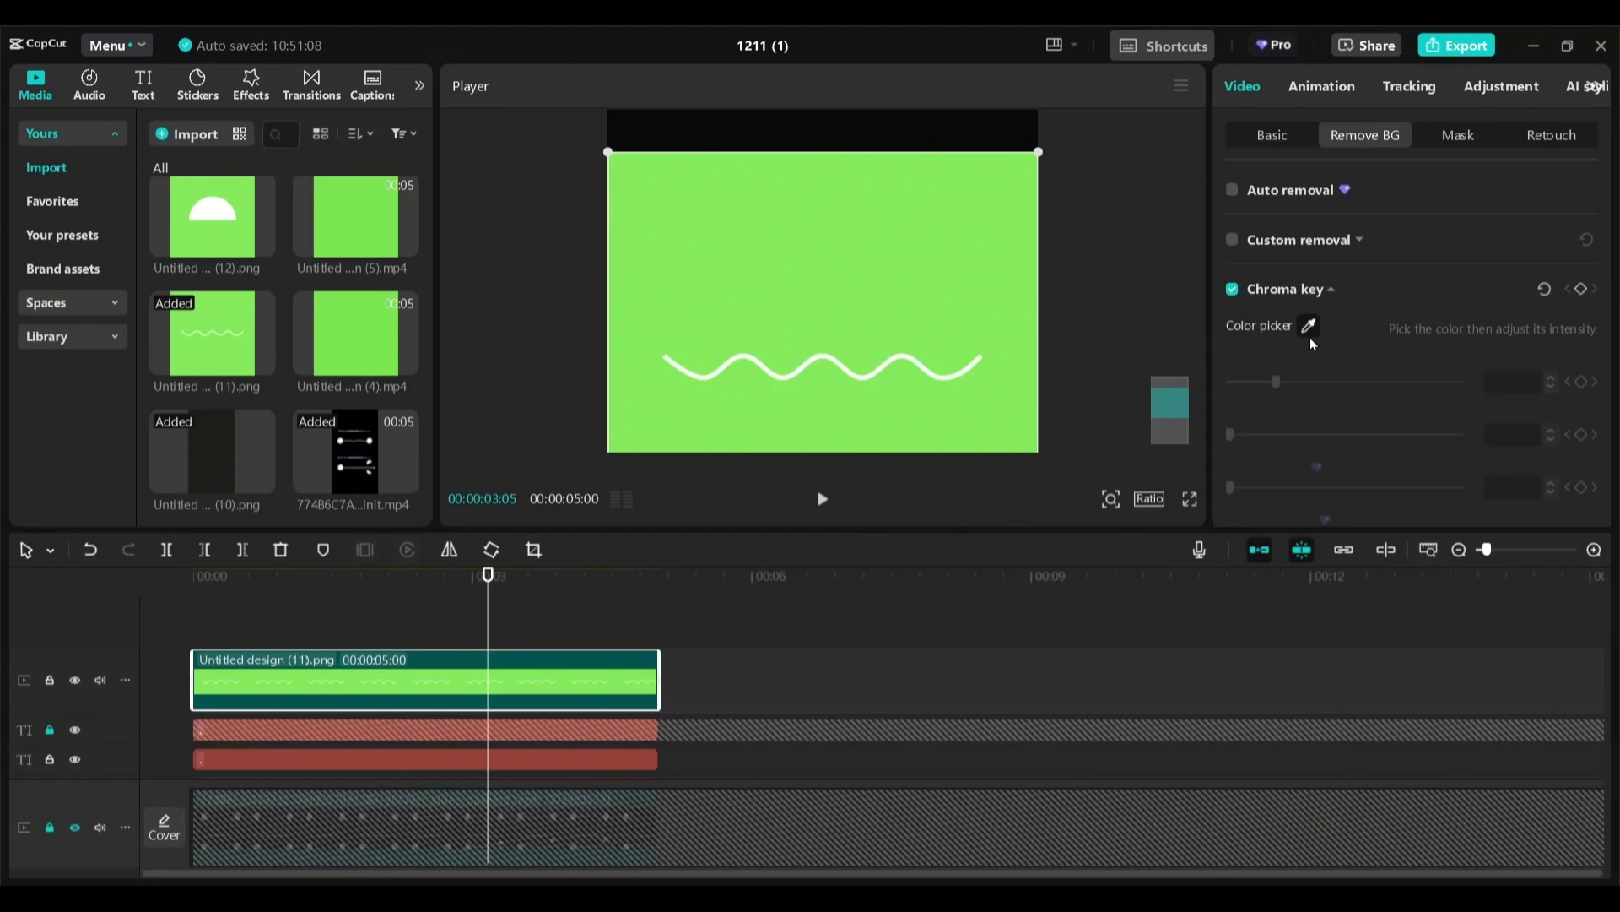
left_click(1011, 332)
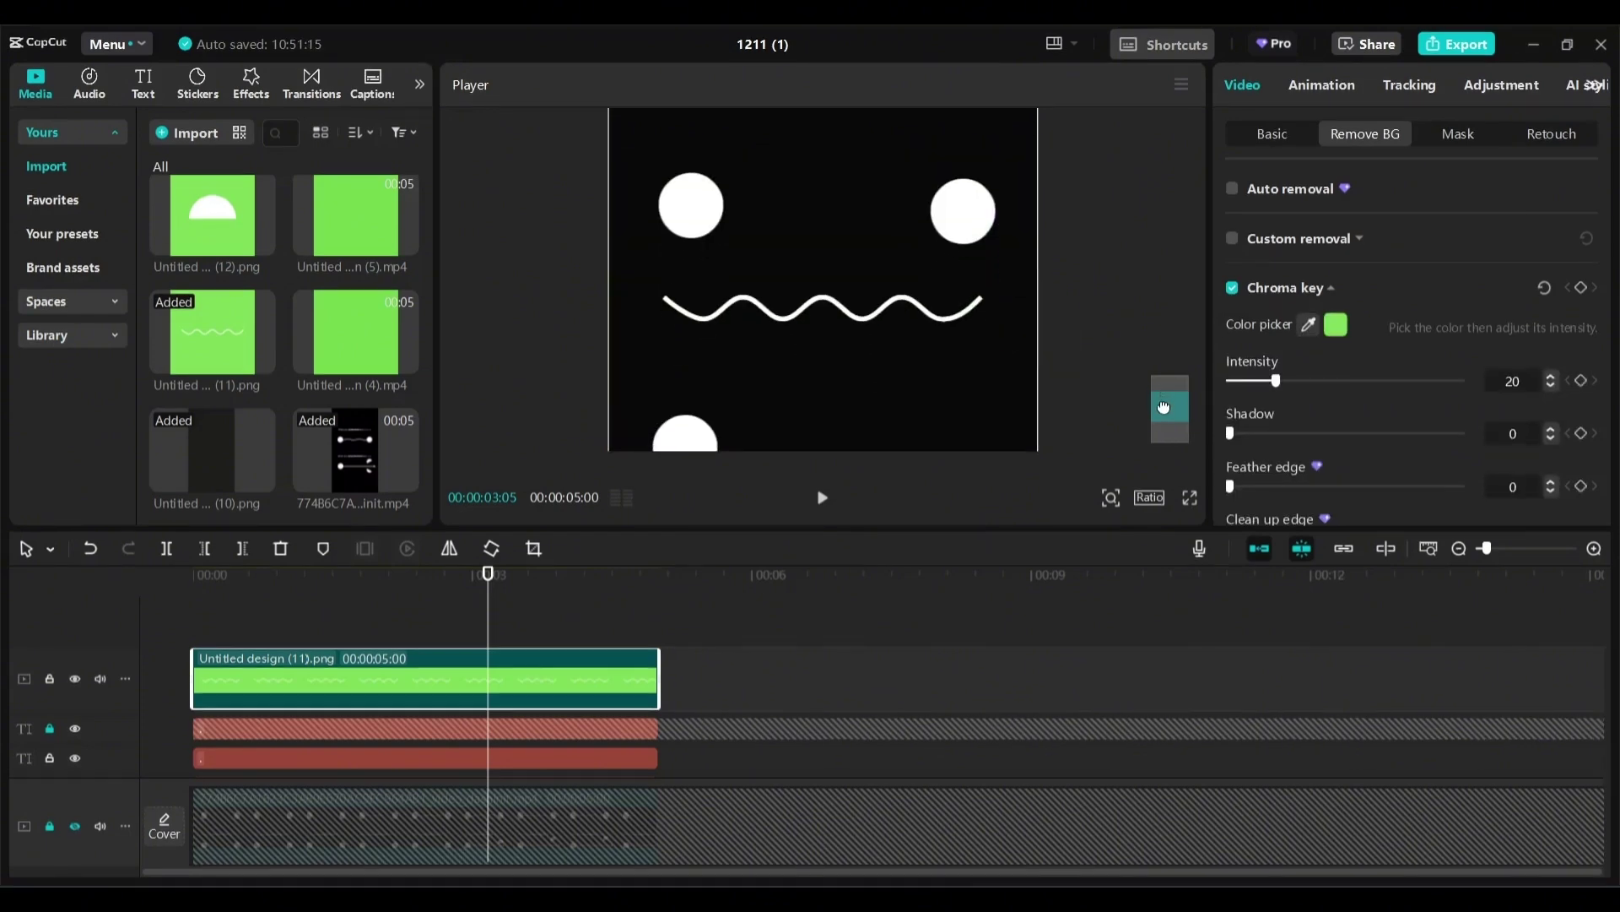
Shrink the wavy line to fit between the two upper circles and show the circles' hidden tracks.
left_click_drag(1038, 132, 975, 194)
left_click_drag(901, 329, 900, 231)
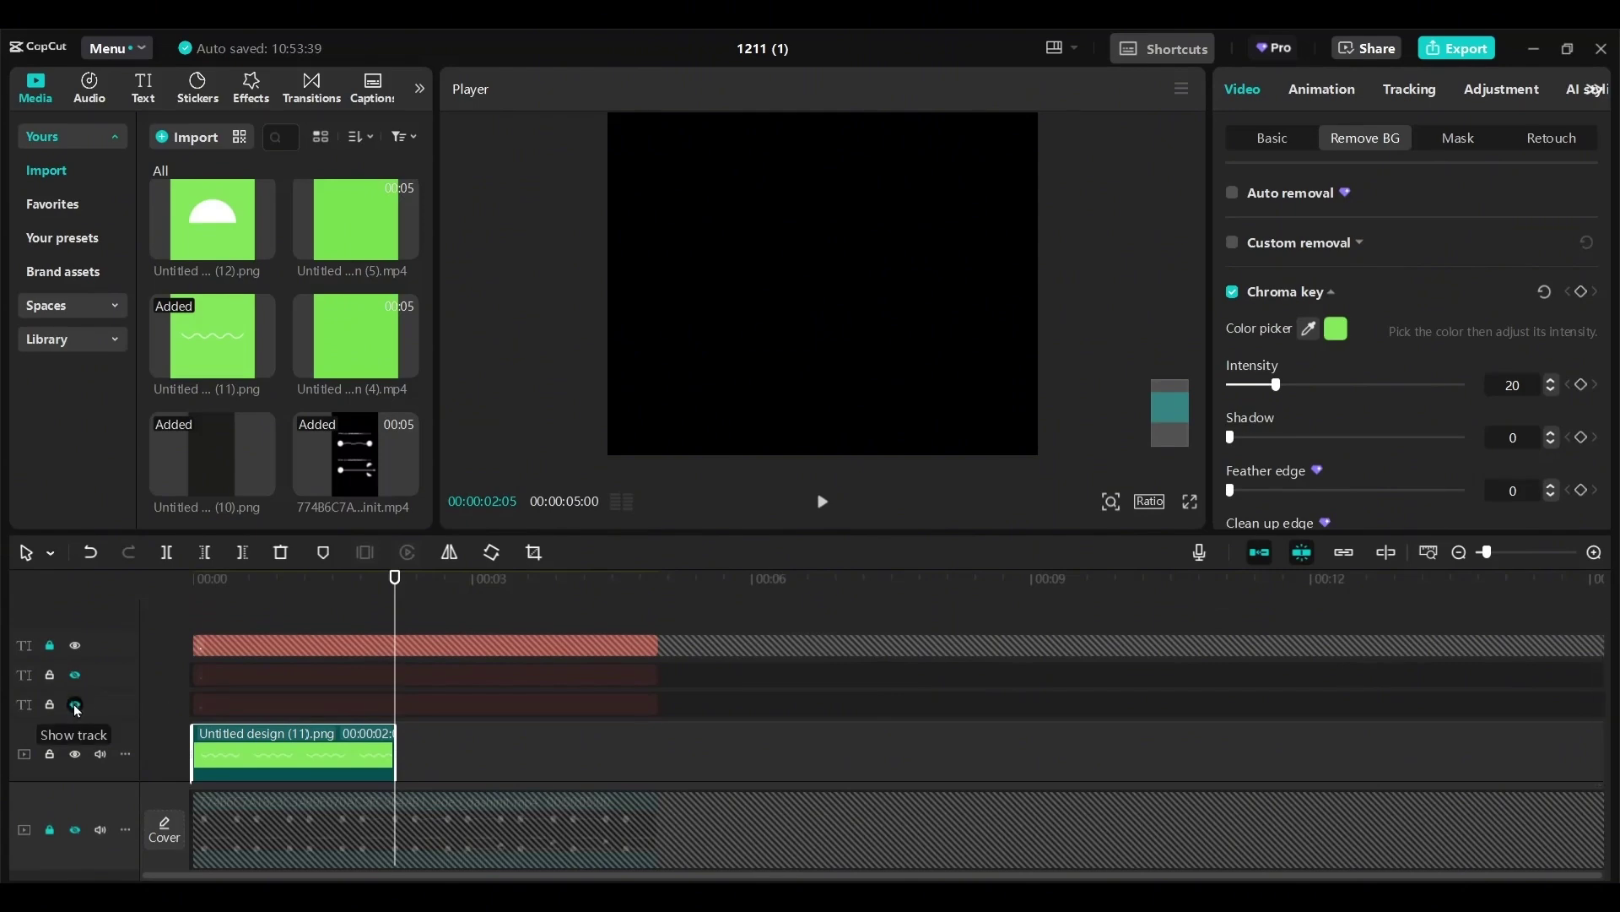
left_click(75, 705)
left_click(75, 674)
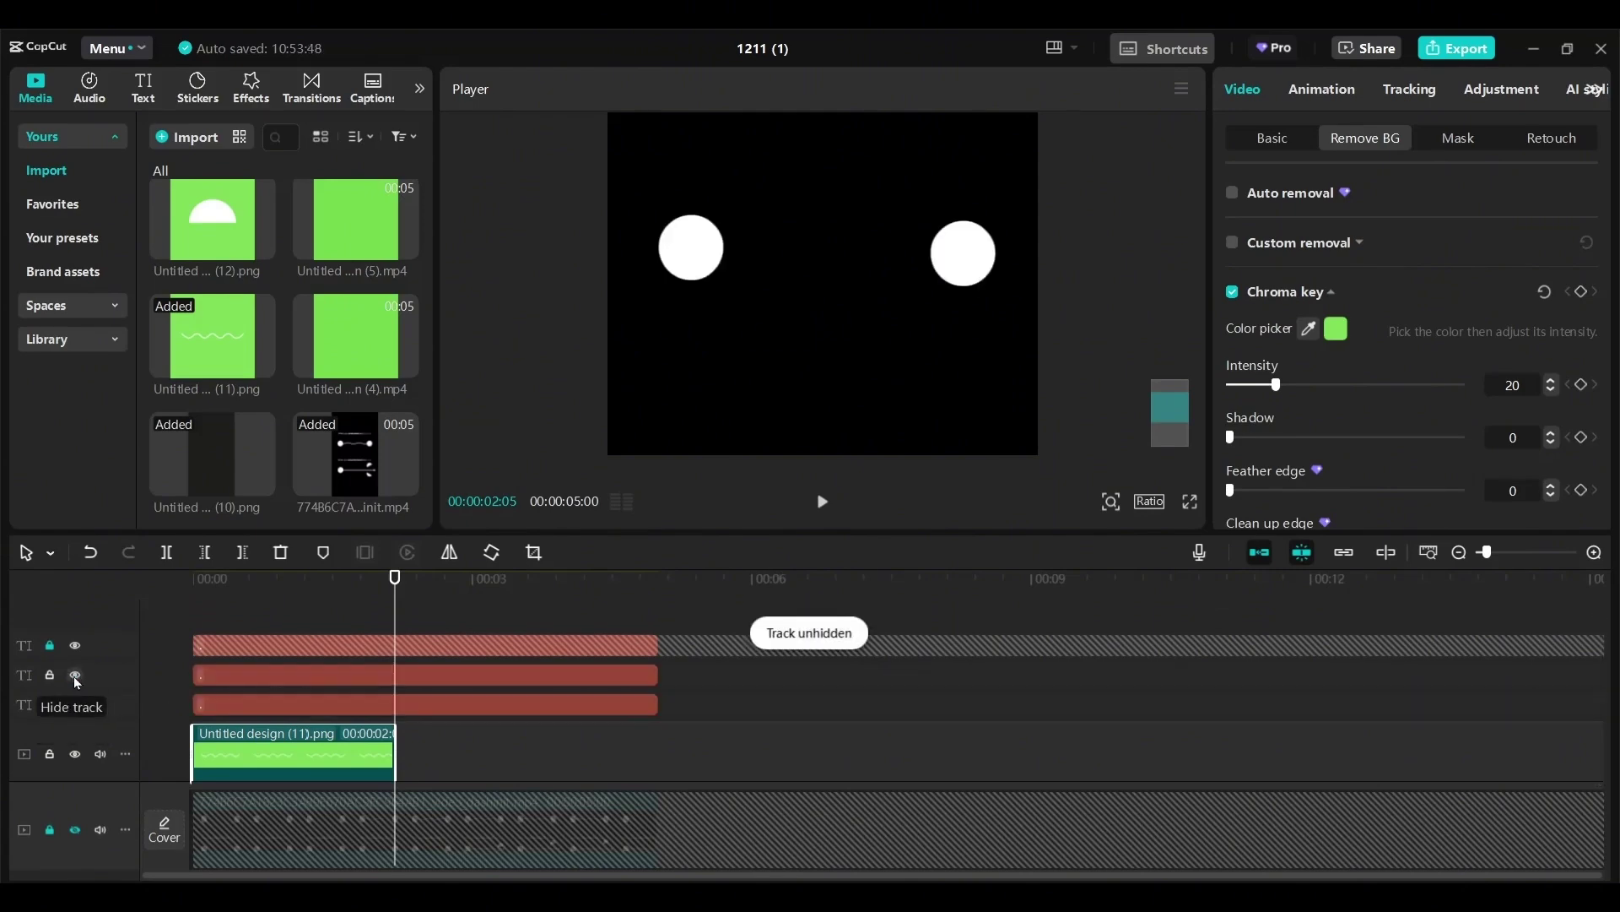
Add Untitled design (4).mp4 before the wavy-line image with a 2:10 duration, and extend the image to the 5-second mark.
left_click_drag(329, 303, 401, 734)
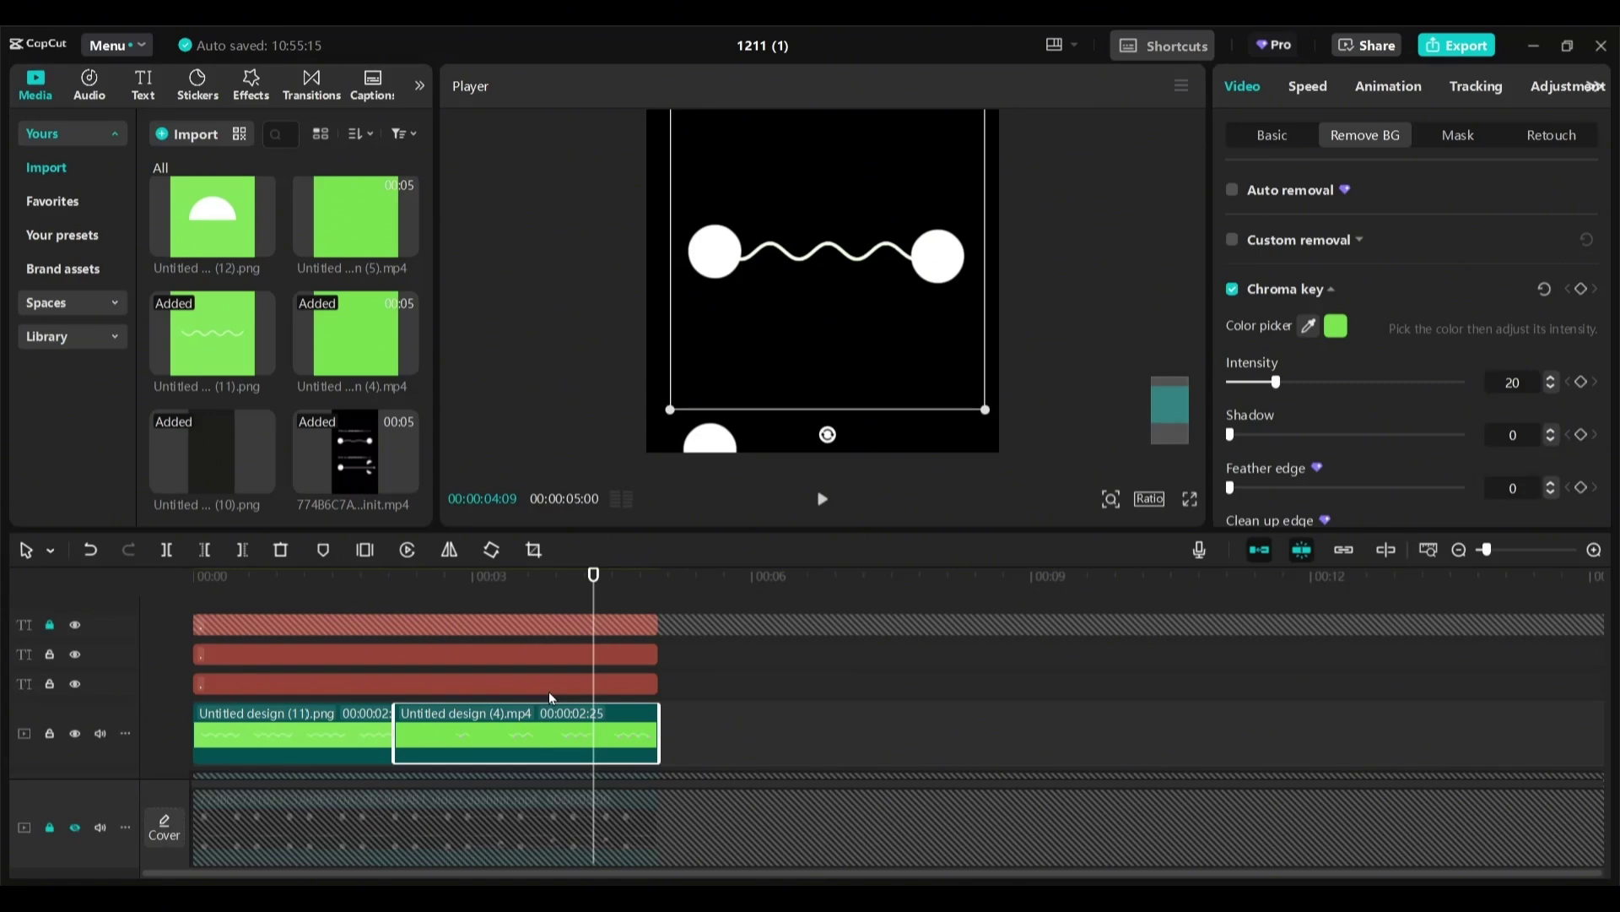
left_click_drag(355, 727, 570, 743)
left_click_drag(455, 731, 411, 736)
left_click_drag(522, 745, 474, 741)
left_click_drag(610, 731, 658, 724)
Search the video effects for "distorted" and apply the Distorted effect to the wavy-line image clip.
left_click_drag(333, 603, 492, 582)
left_click(543, 741)
left_click(242, 88)
left_click(227, 134)
left_click(208, 256)
mouse_move(195, 374)
left_click_drag(197, 361, 473, 743)
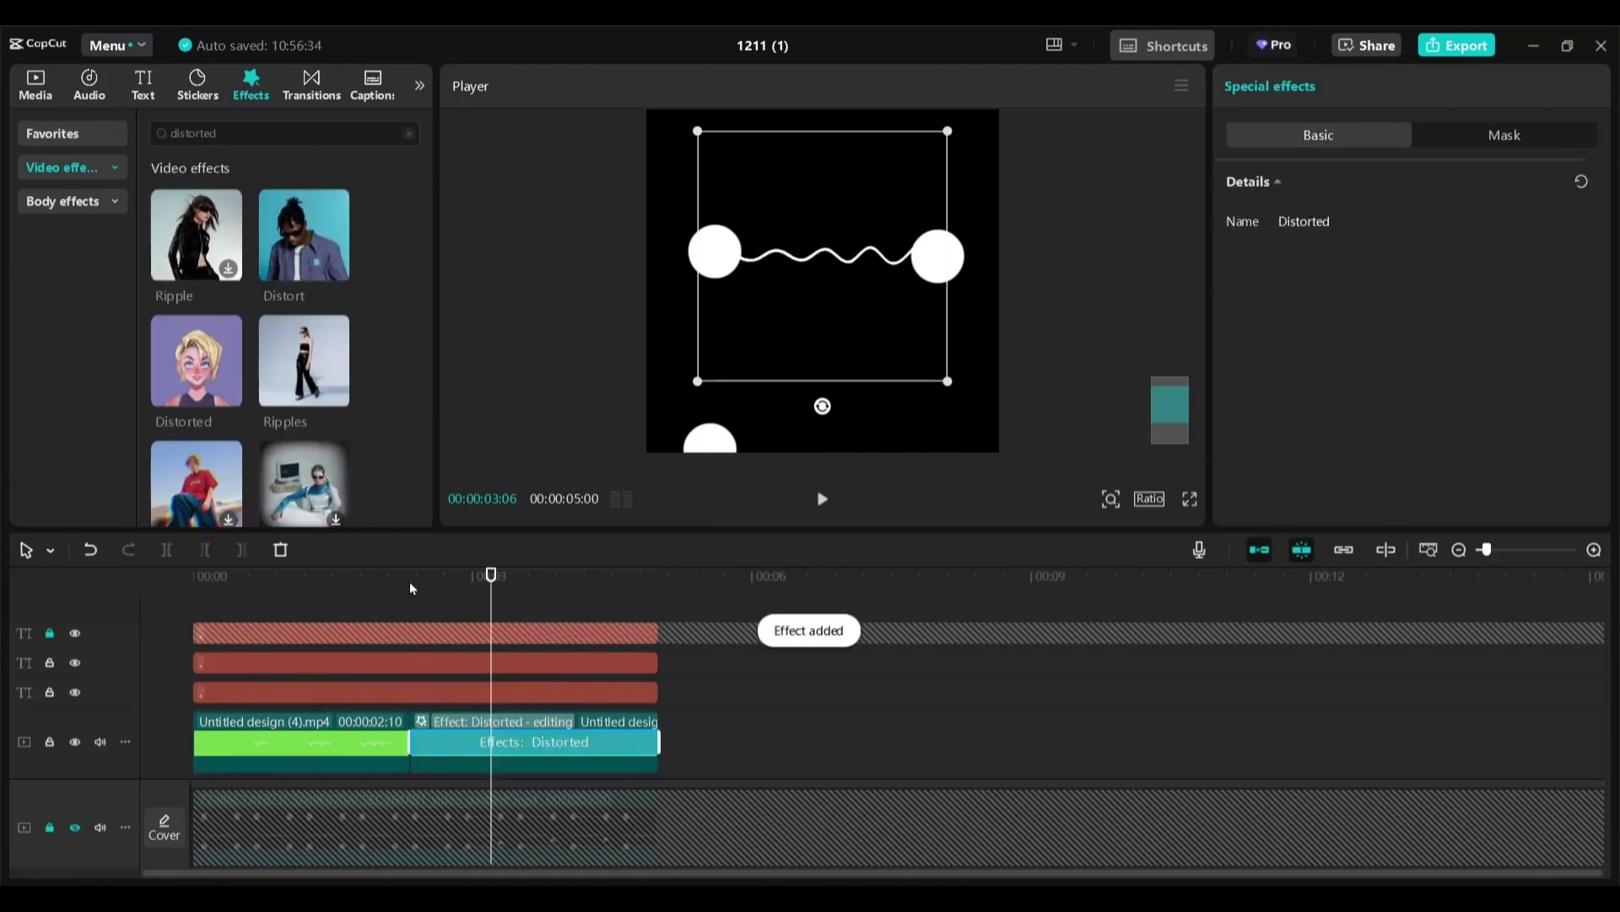
left_click(1481, 135)
left_click(1356, 135)
Play the animation from the start to check the wavy line's motion between the circles.
left_click(271, 601)
left_click(821, 498)
left_click_drag(344, 576, 193, 576)
left_click(822, 500)
left_click(822, 499)
left_click(623, 747)
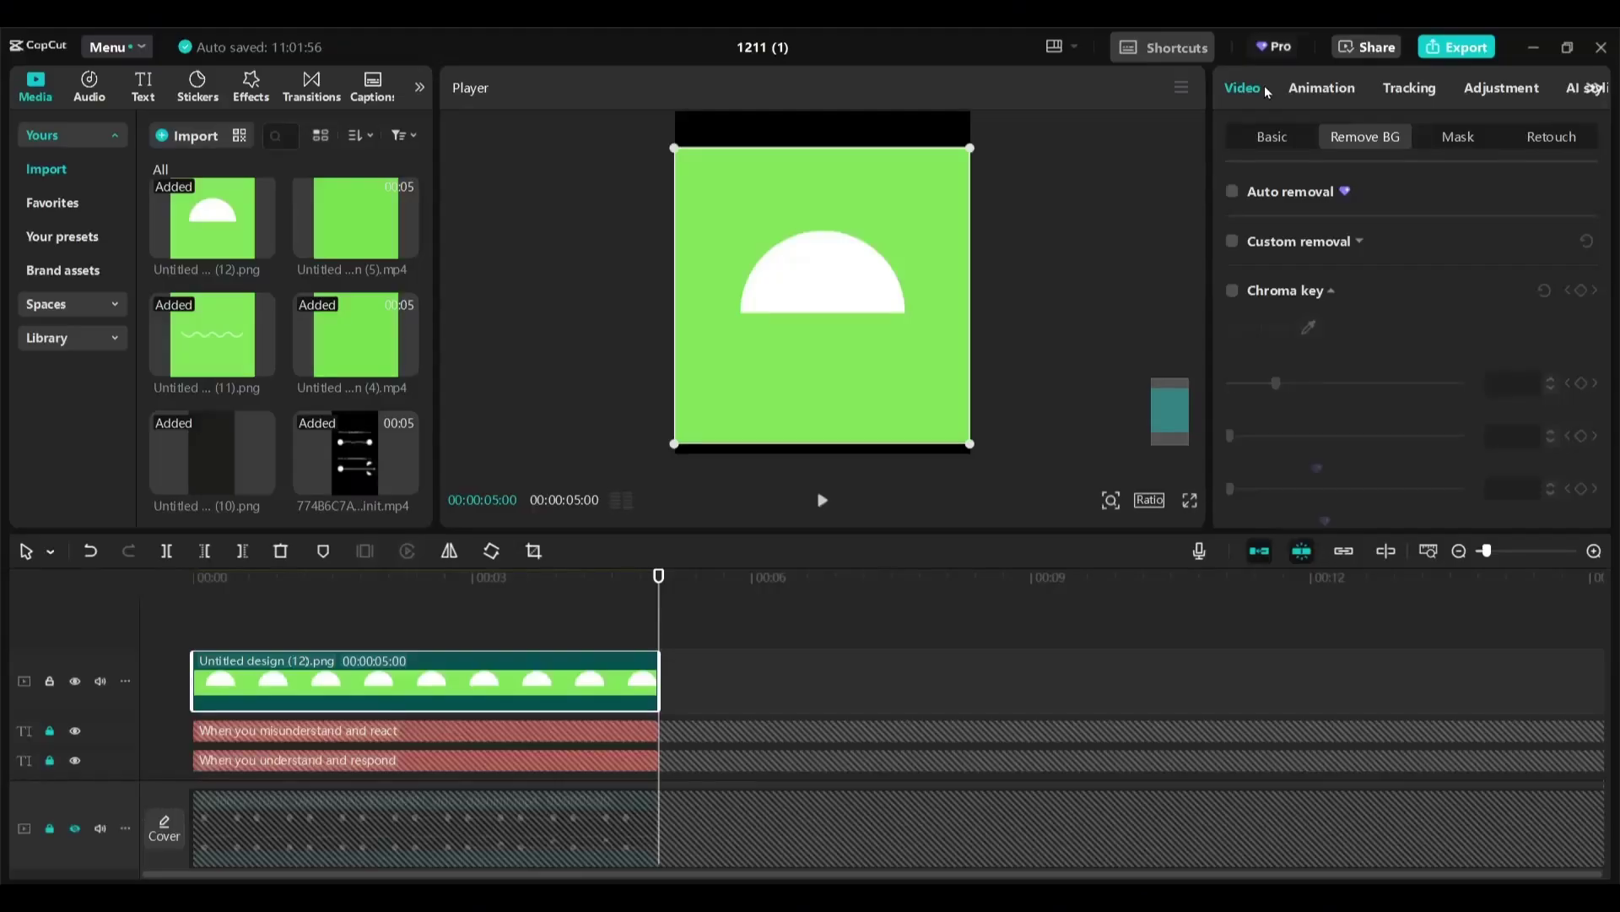
Key out the green behind the half-circle image, then shrink and move it below the end of the second text line.
left_click(1232, 290)
left_click(1308, 327)
left_click(888, 372)
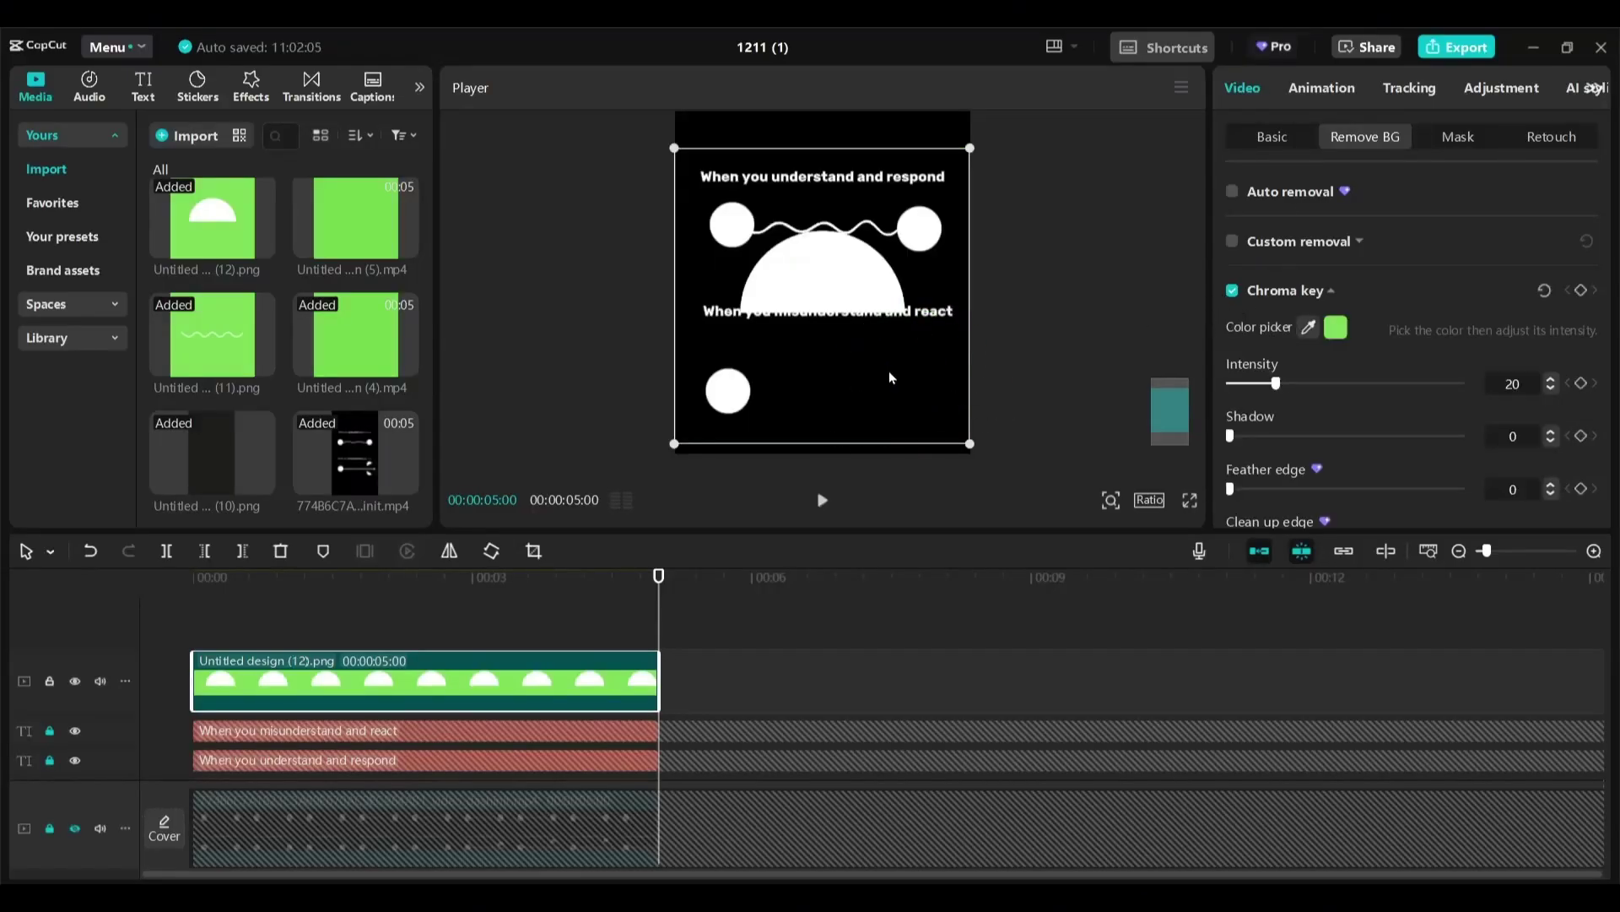
left_click_drag(969, 149, 878, 241)
left_click_drag(859, 308, 934, 387)
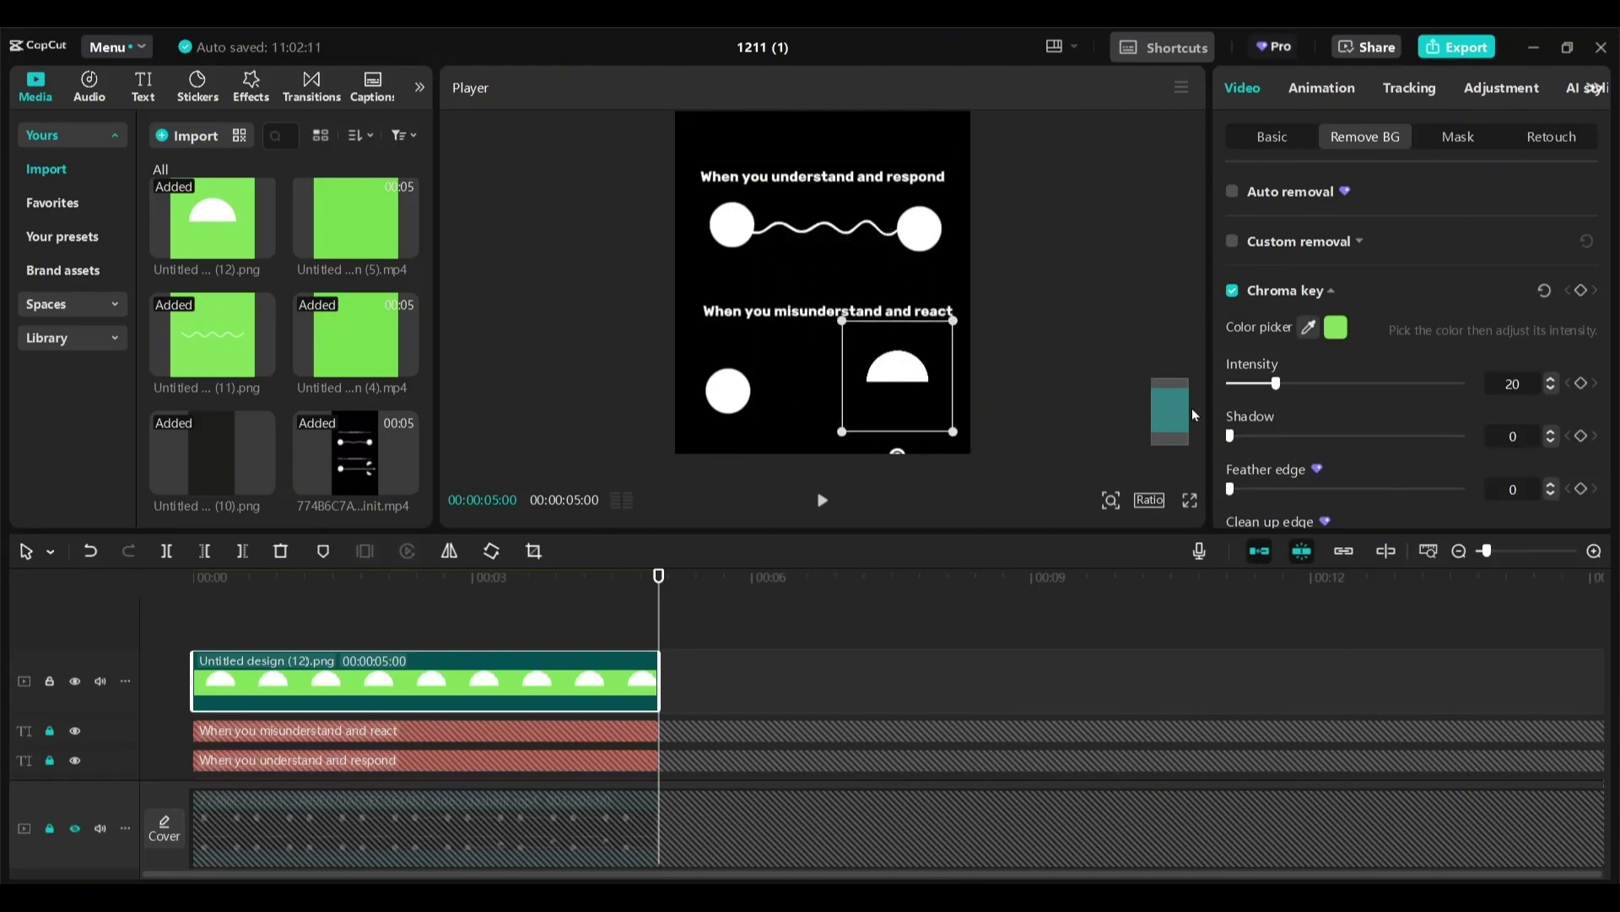
Show the reference video's track and fit the half-circle to its ball at 27% scale, position X 689, Y -677.
left_click_drag(1603, 682, 1601, 784)
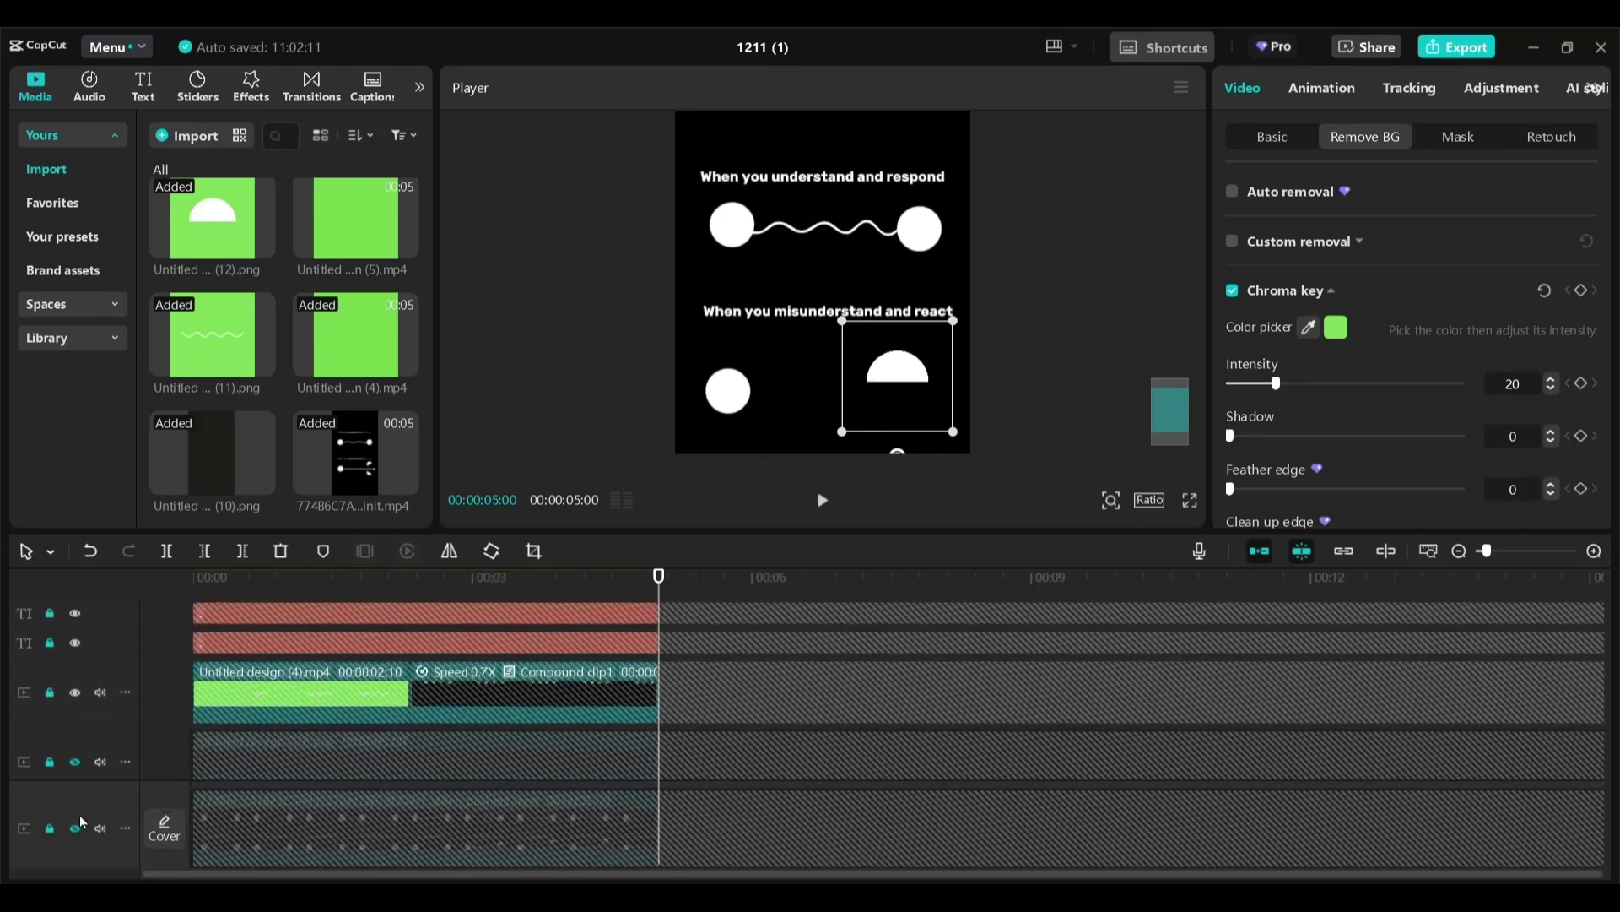
left_click(75, 829)
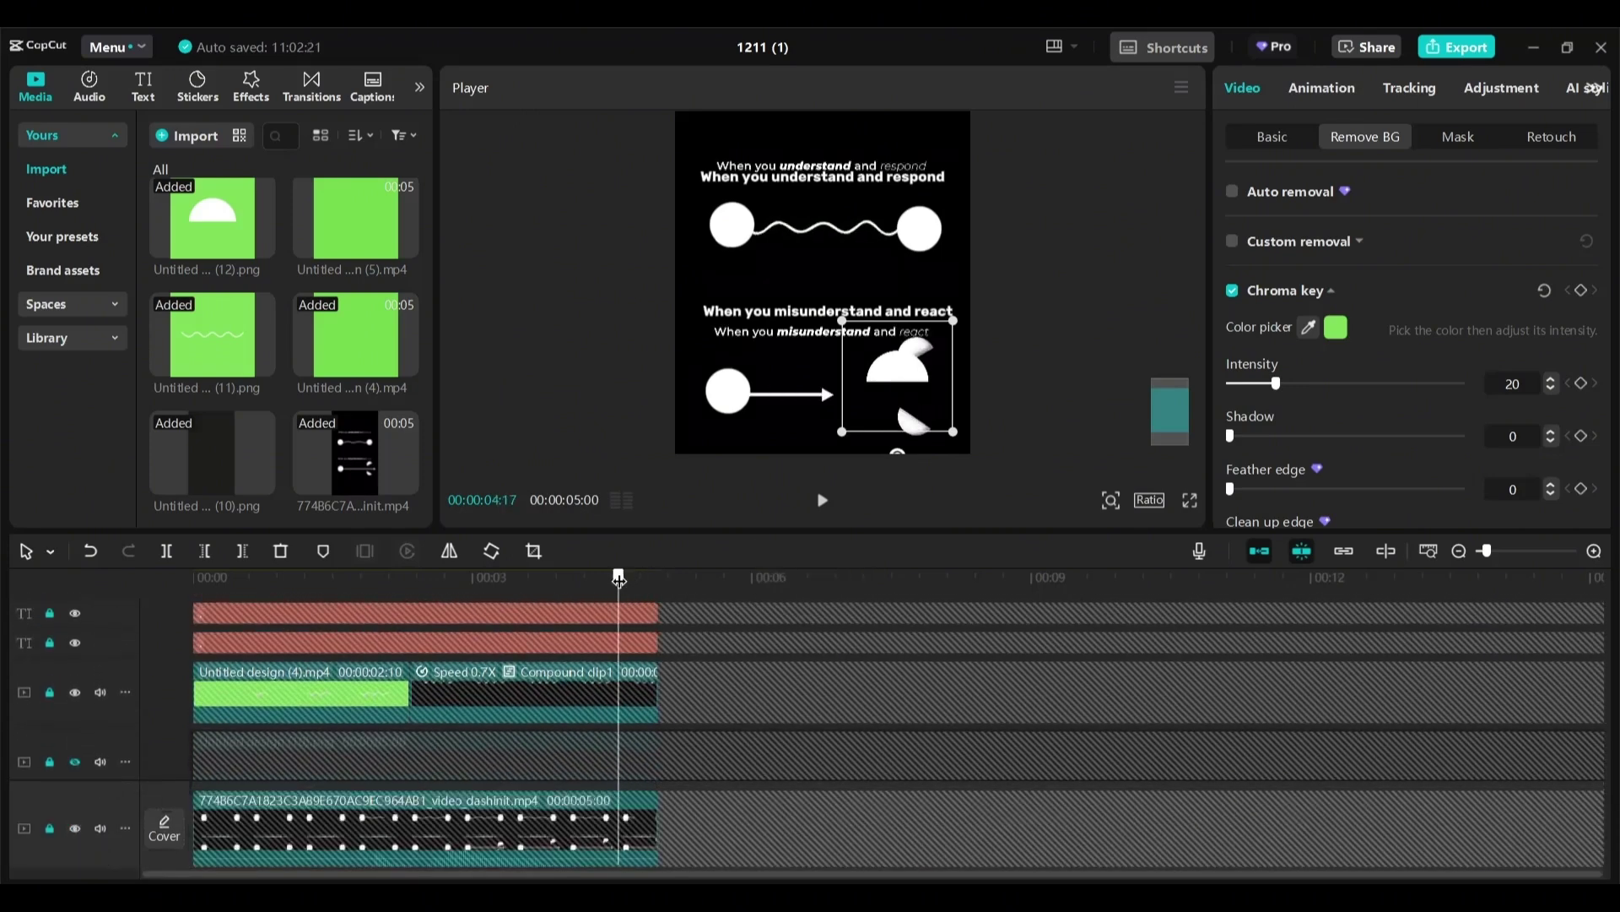
left_click(1111, 500)
left_click_drag(1091, 543, 1112, 545)
left_click_drag(1167, 406, 1166, 432)
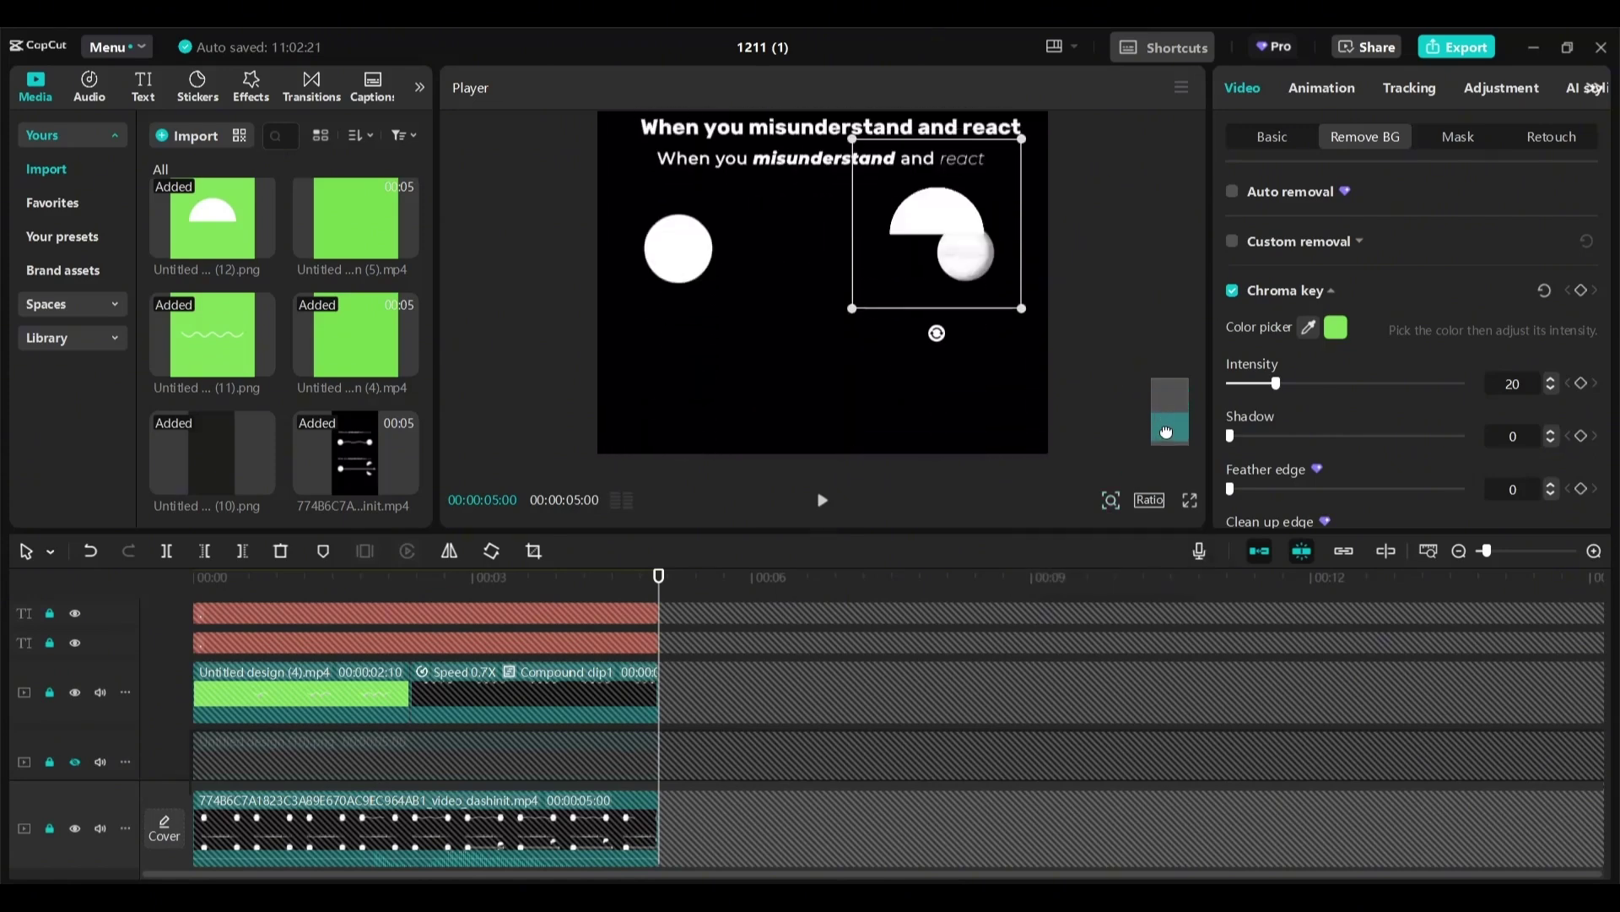
left_click_drag(855, 307, 877, 283)
left_click_drag(920, 215, 953, 234)
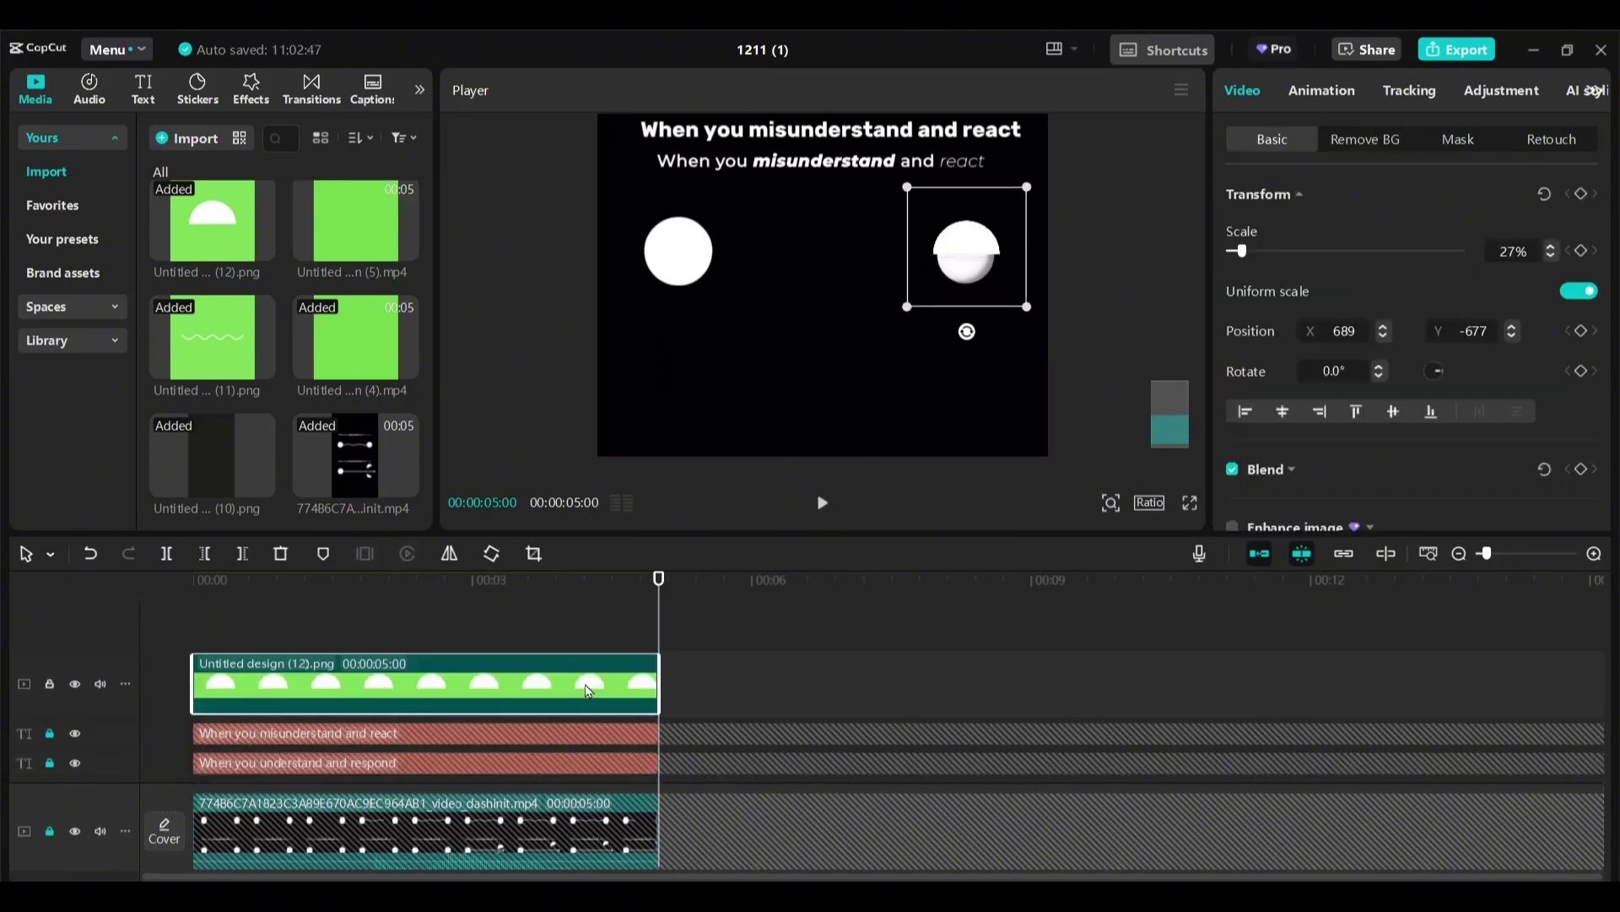
Duplicate the half-circle clip onto a new track above, aligned with the start of the timeline.
key("ctrl+v")
left_click_drag(987, 675, 517, 638)
left_click(593, 597)
left_click_drag(595, 589, 653, 589)
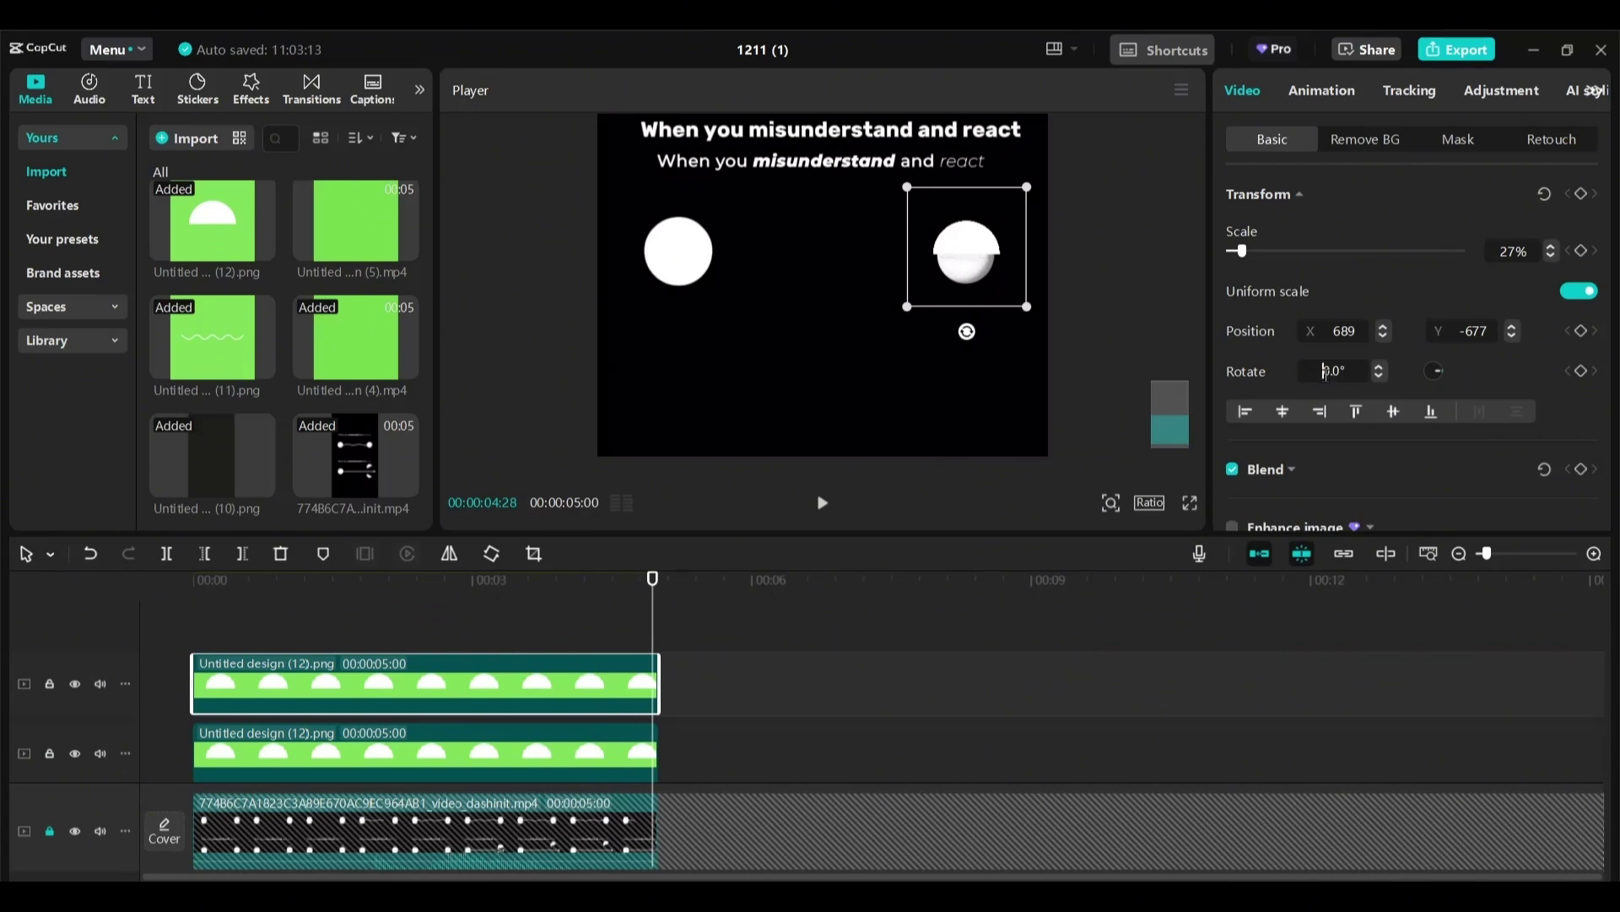
Rotate the copied half-circle 180° and set it at X 689, Y -742 to complete the circle.
key("Return")
left_click_drag(967, 248, 955, 256)
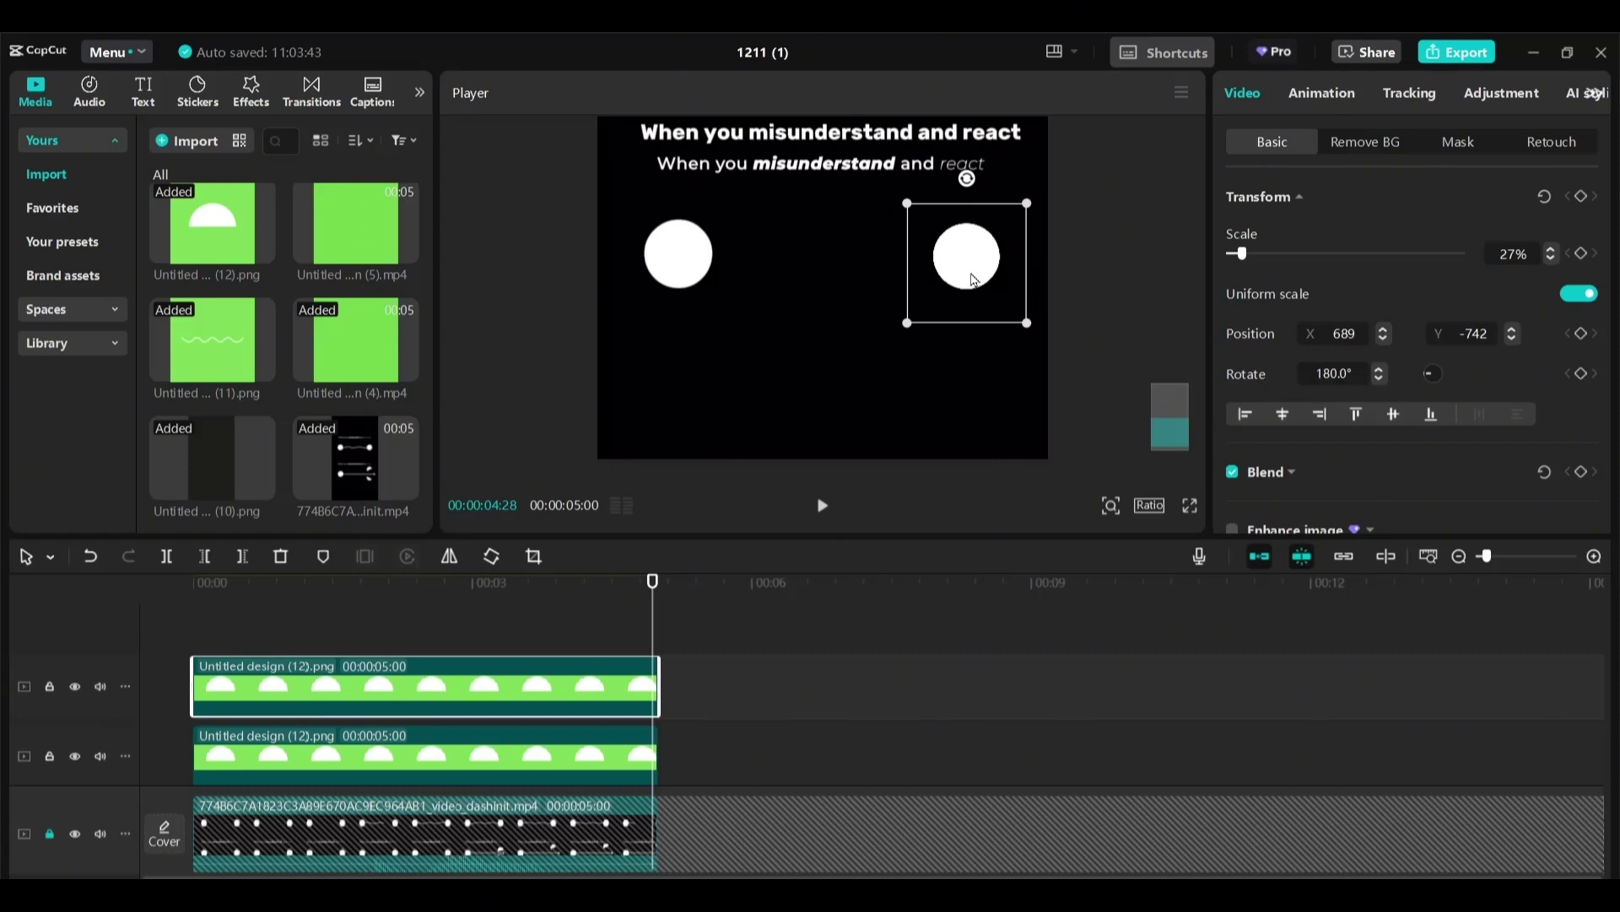
left_click(581, 755)
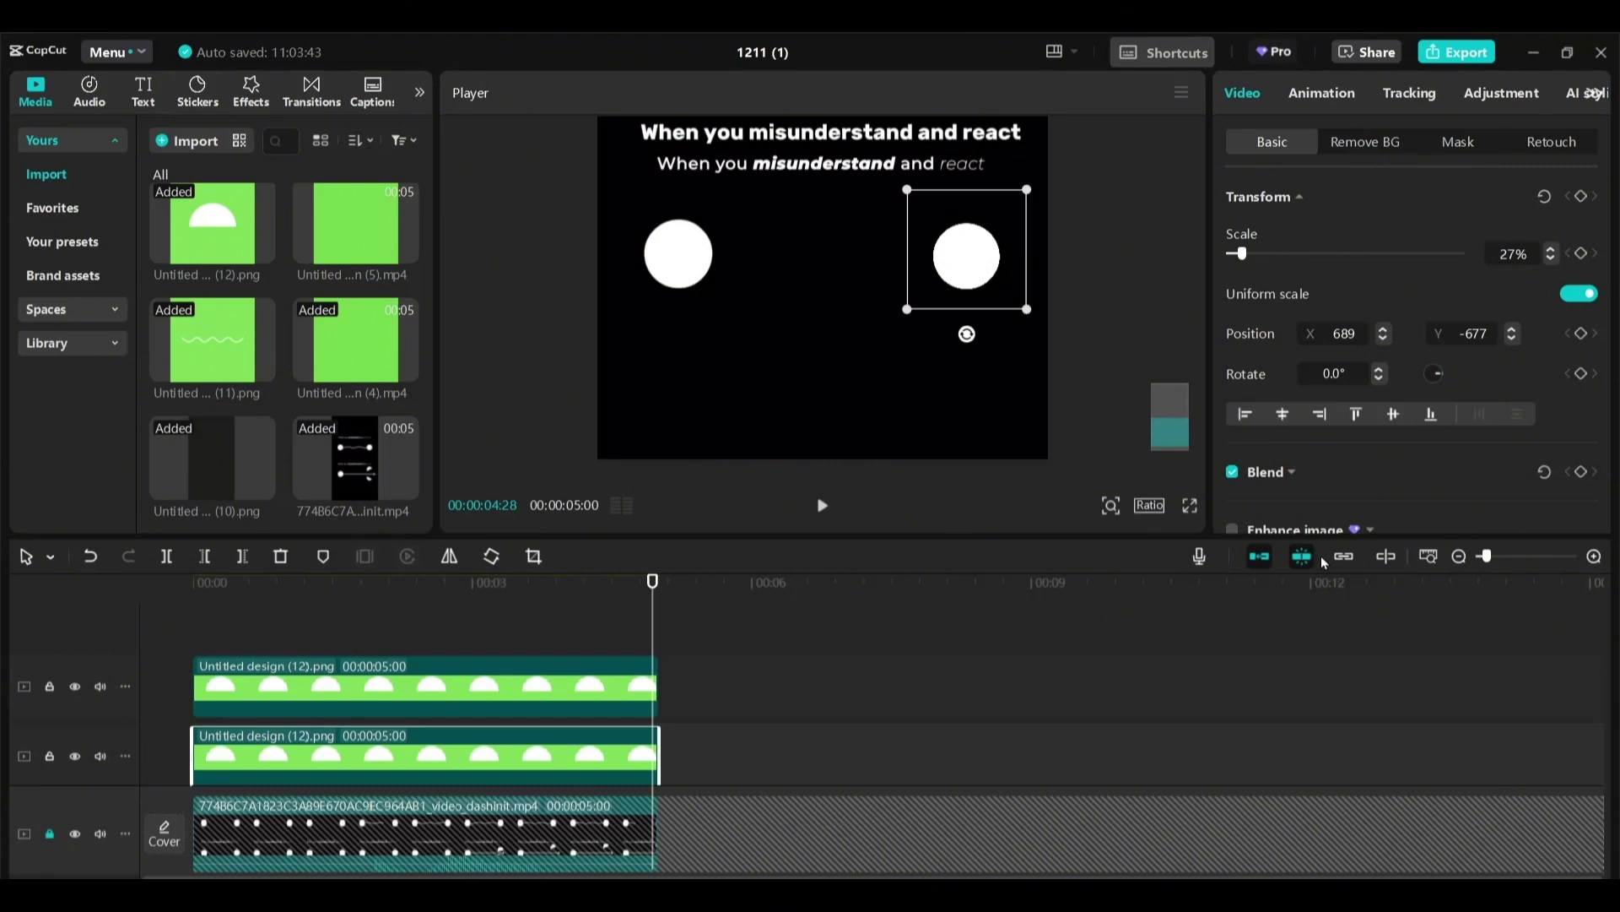
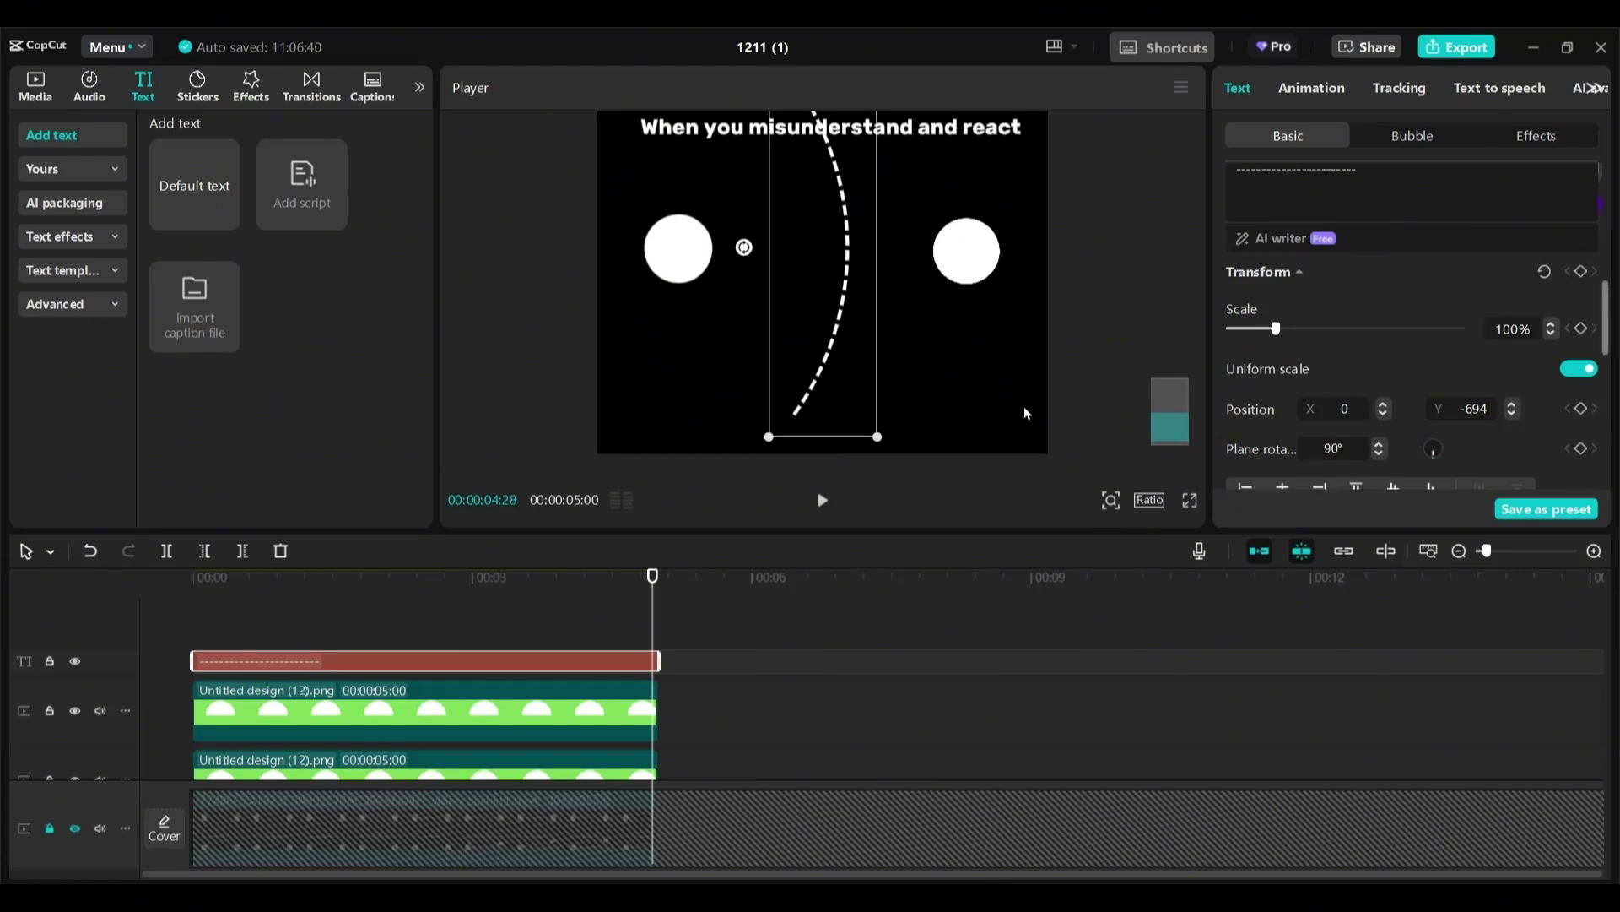
Shrink the curved dashed line to fit around the half-circles, and add Untitled design (5).mp4 on a new track from the timeline's start.
left_click_drag(873, 439, 967, 304)
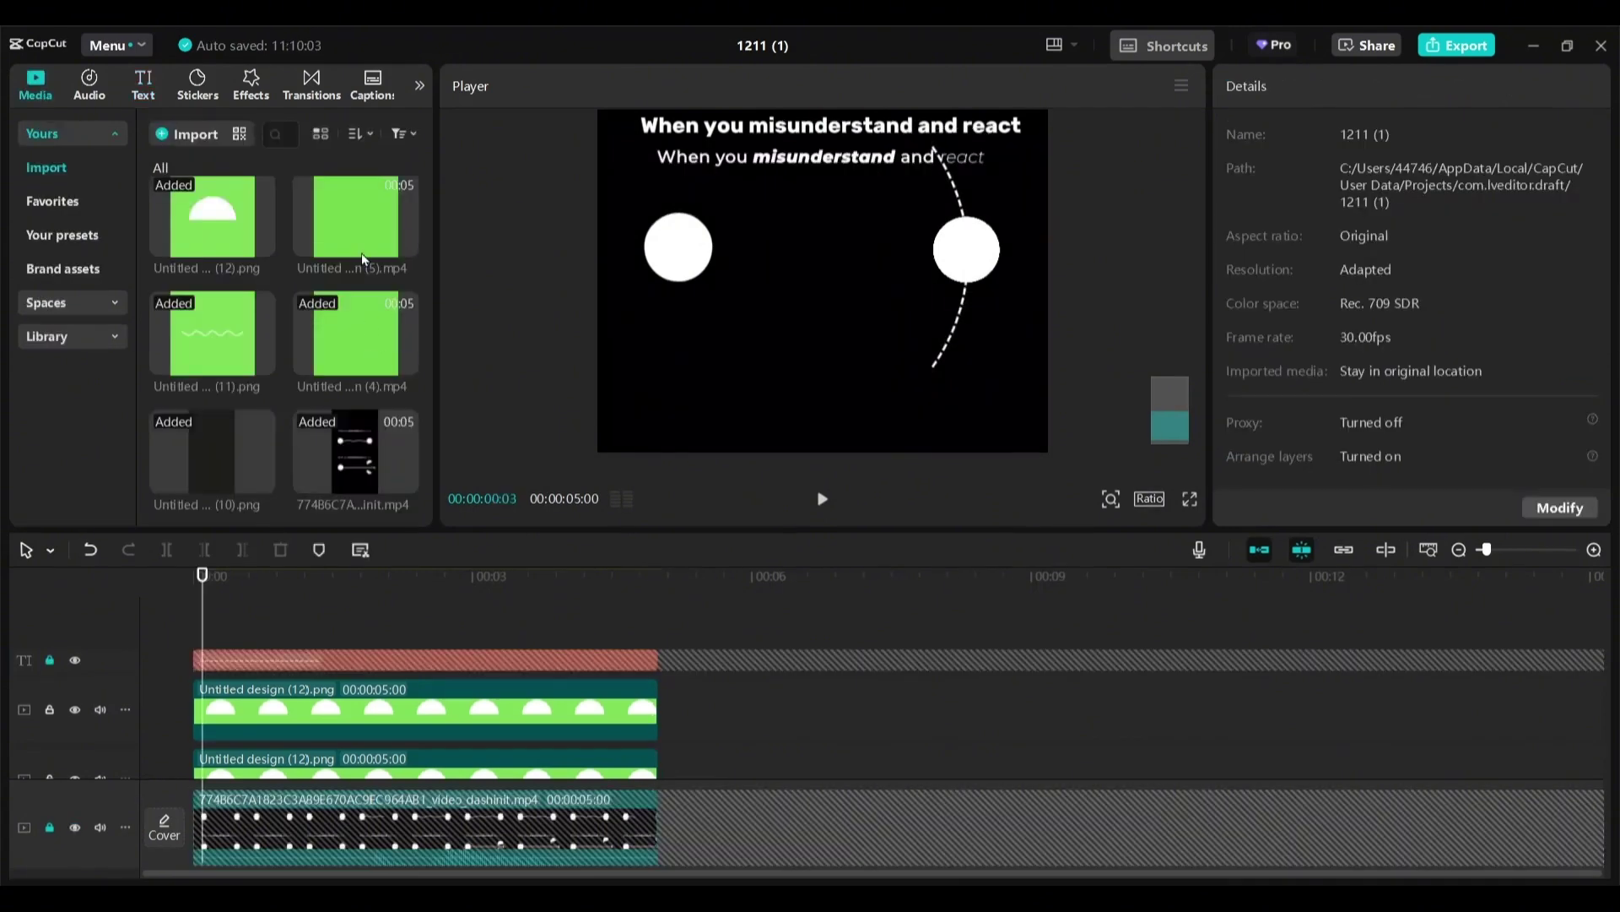
left_click(361, 251)
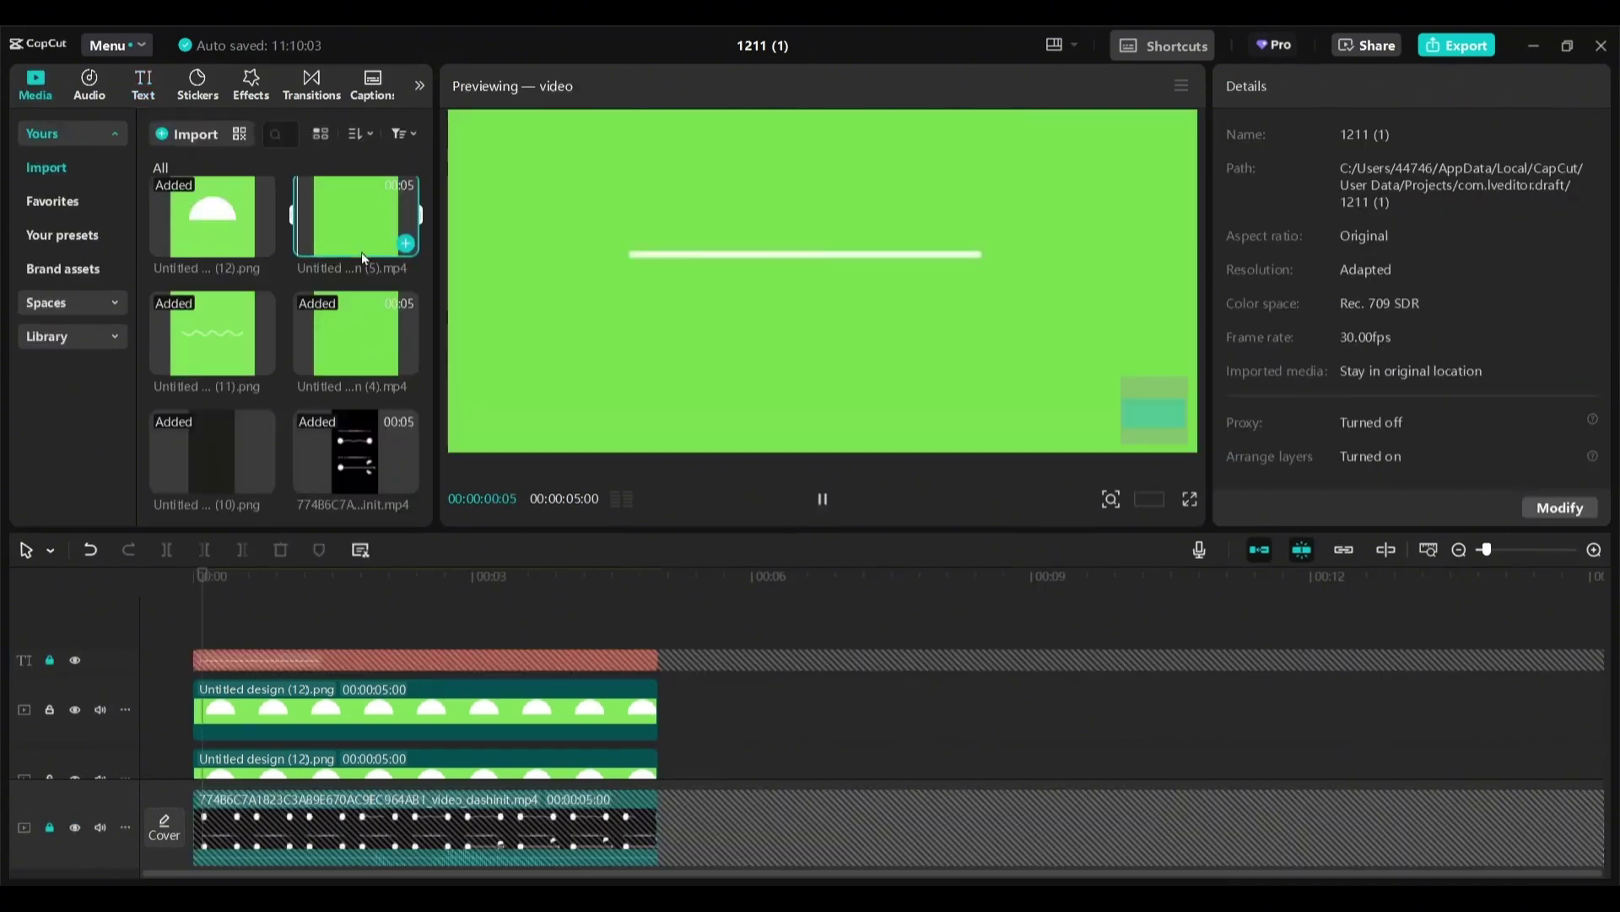
left_click_drag(361, 252, 191, 626)
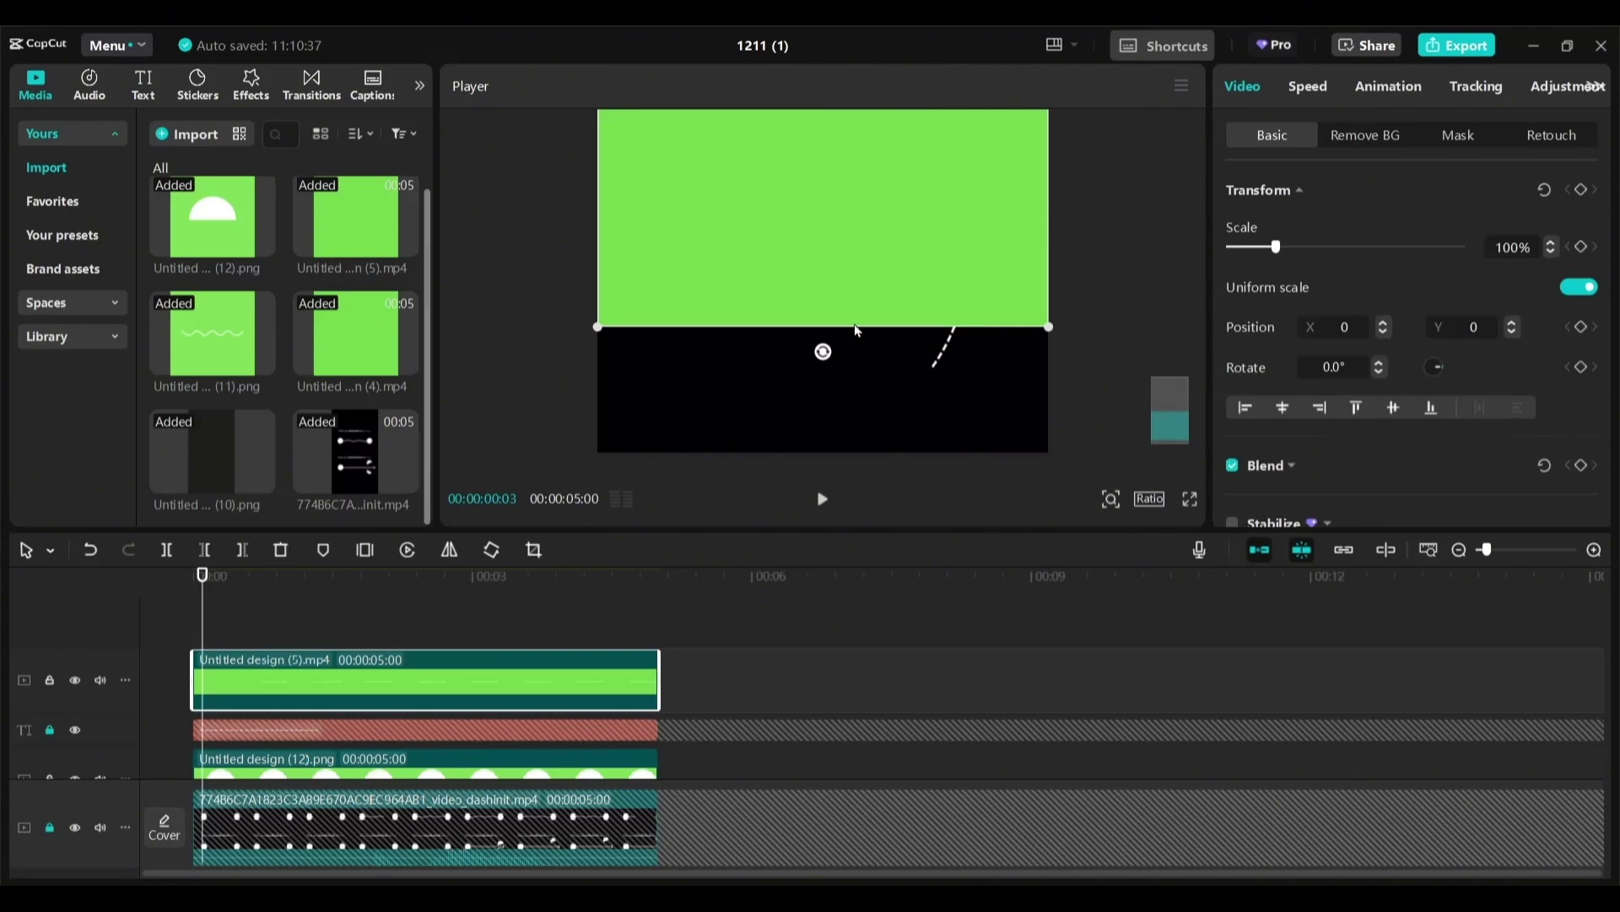
Key out the green behind the line video, line it up with the first ball, and set its exposure to 50.
left_click_drag(857, 330, 883, 410)
left_click(1377, 136)
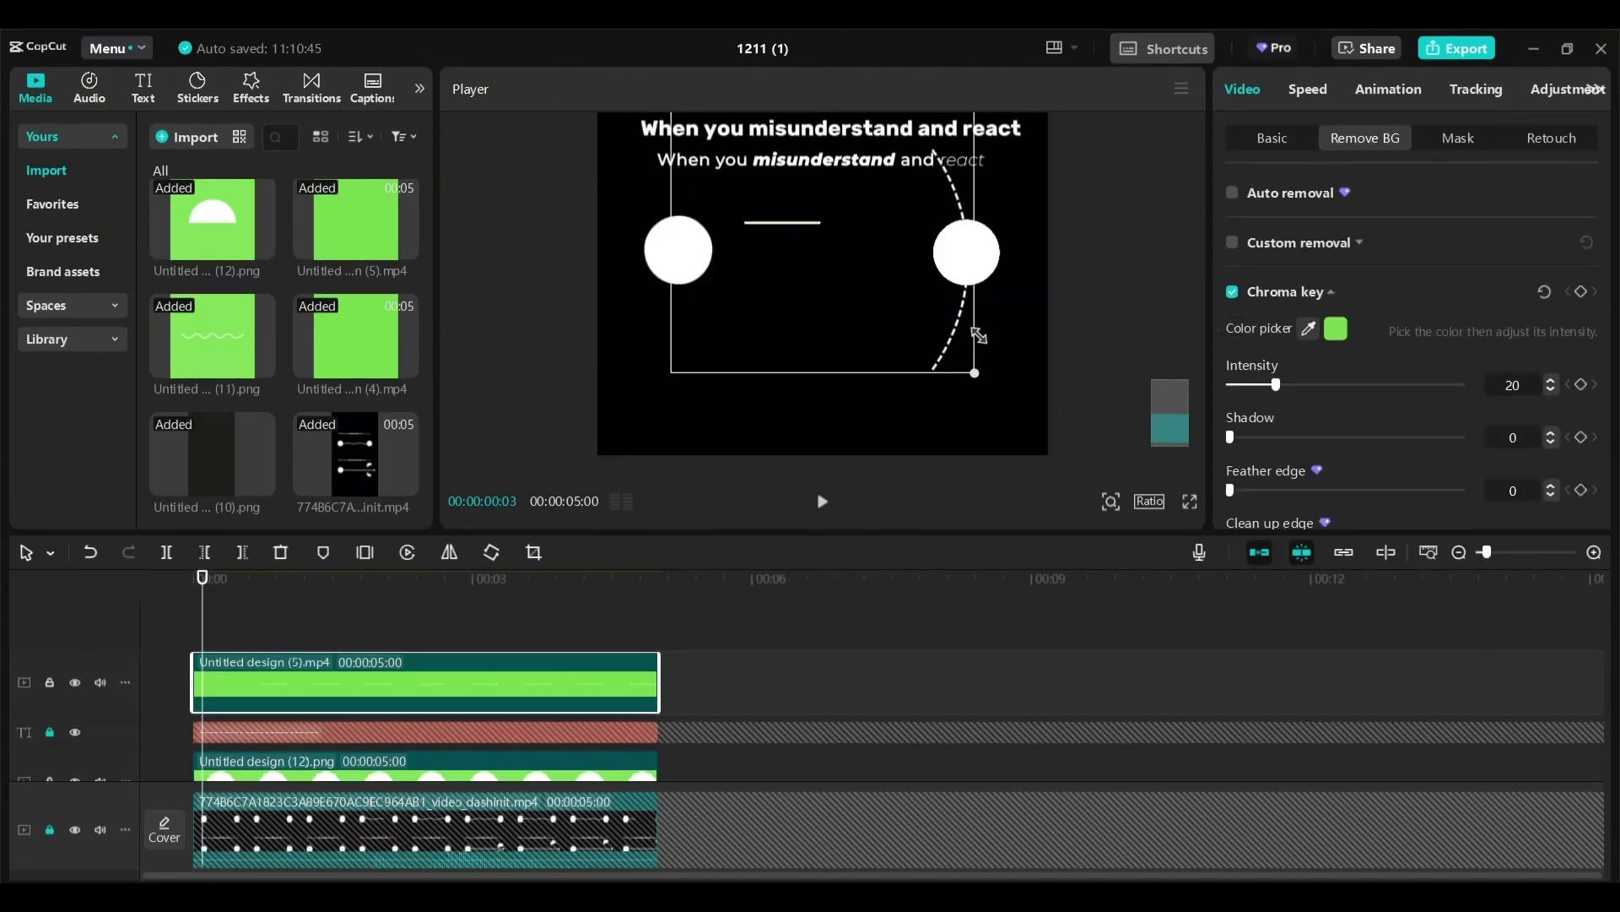
left_click(1553, 96)
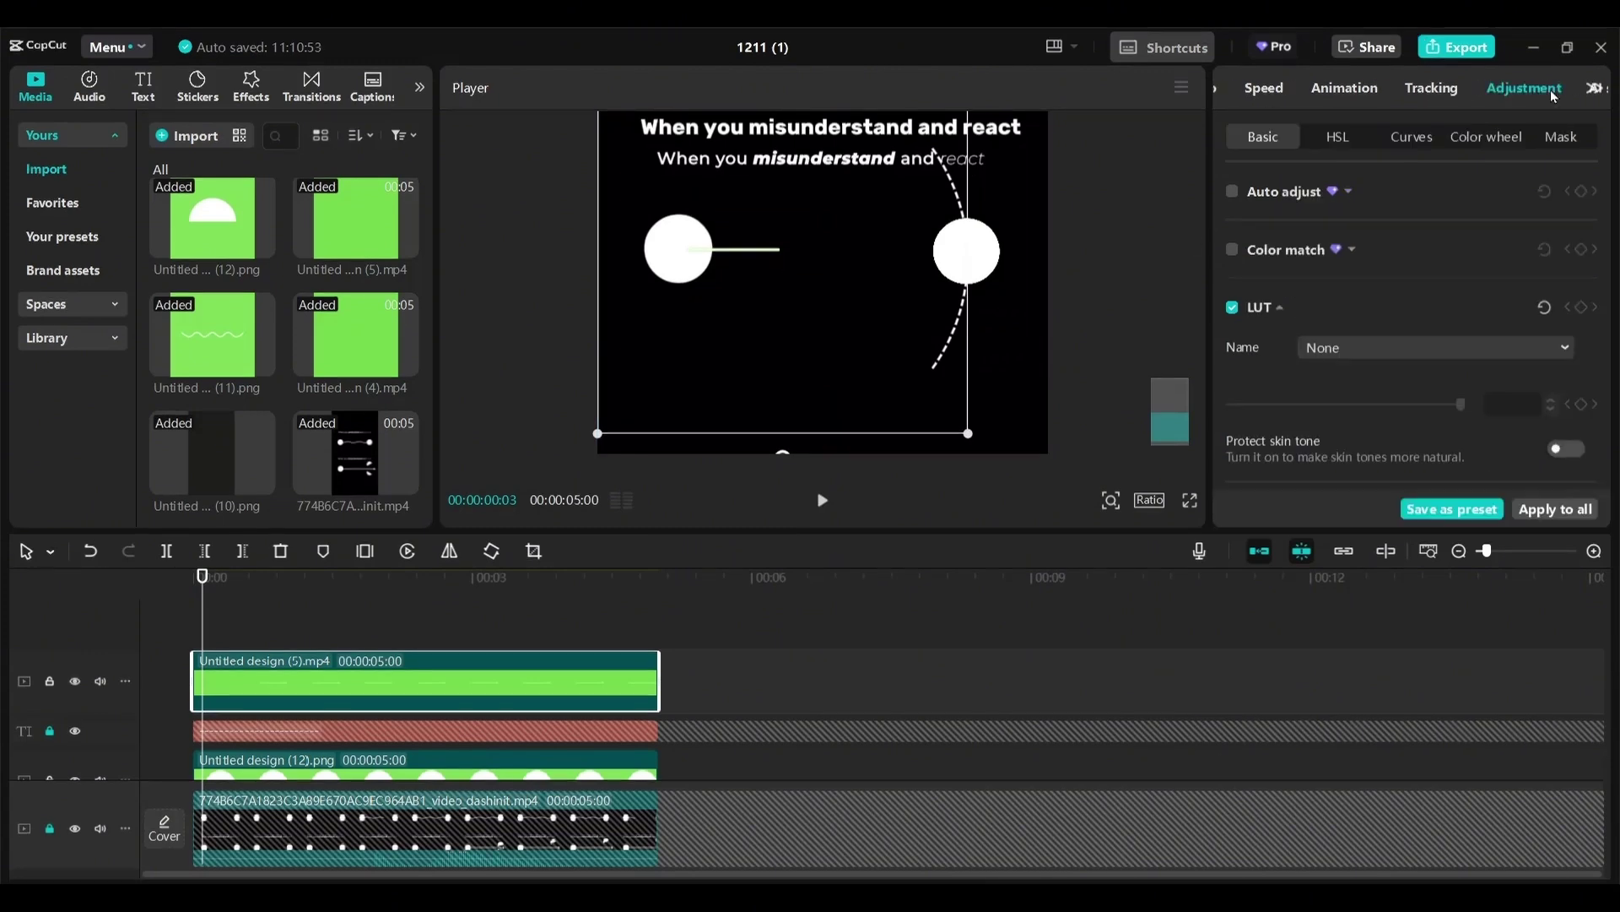
left_click_drag(1604, 220, 1605, 338)
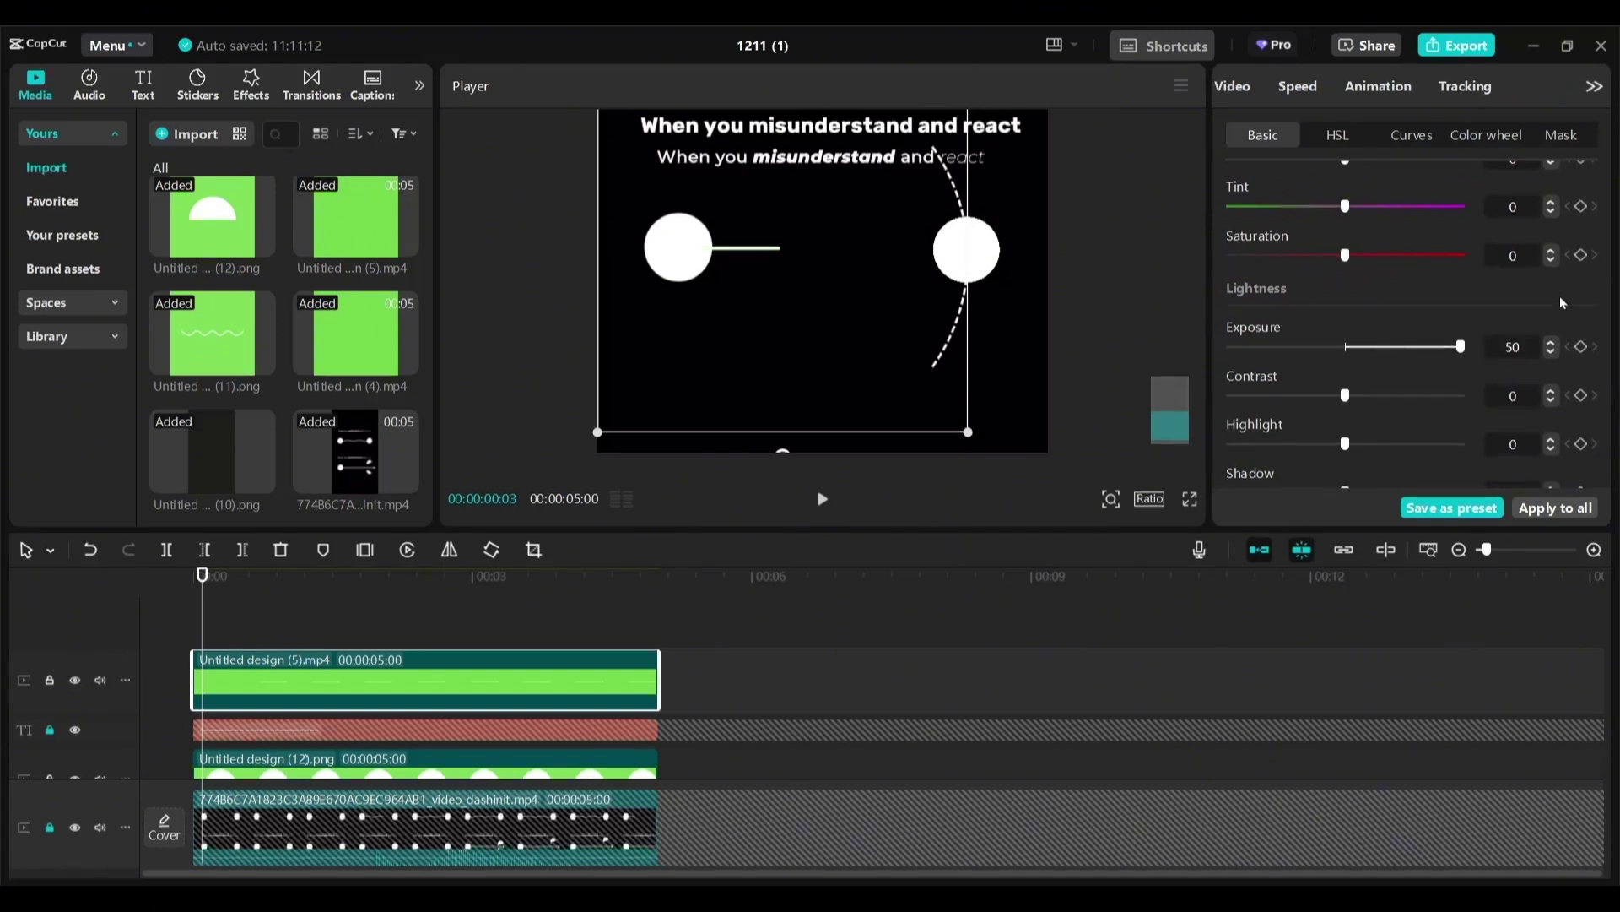
Reorder the tracks so the line video sits beneath the half-circle clips and the first ball's text clip.
left_click_drag(1604, 673, 1599, 697)
left_click_drag(560, 634, 560, 724)
mouse_move(1599, 679)
left_mouse_down()
mouse_move(1602, 739)
mouse_move(1598, 707)
left_mouse_up()
scroll(1597, 709, "down", 3)
left_click(74, 686)
left_click(73, 685)
left_click(48, 686)
left_click(591, 686)
left_click_drag(597, 756, 593, 703)
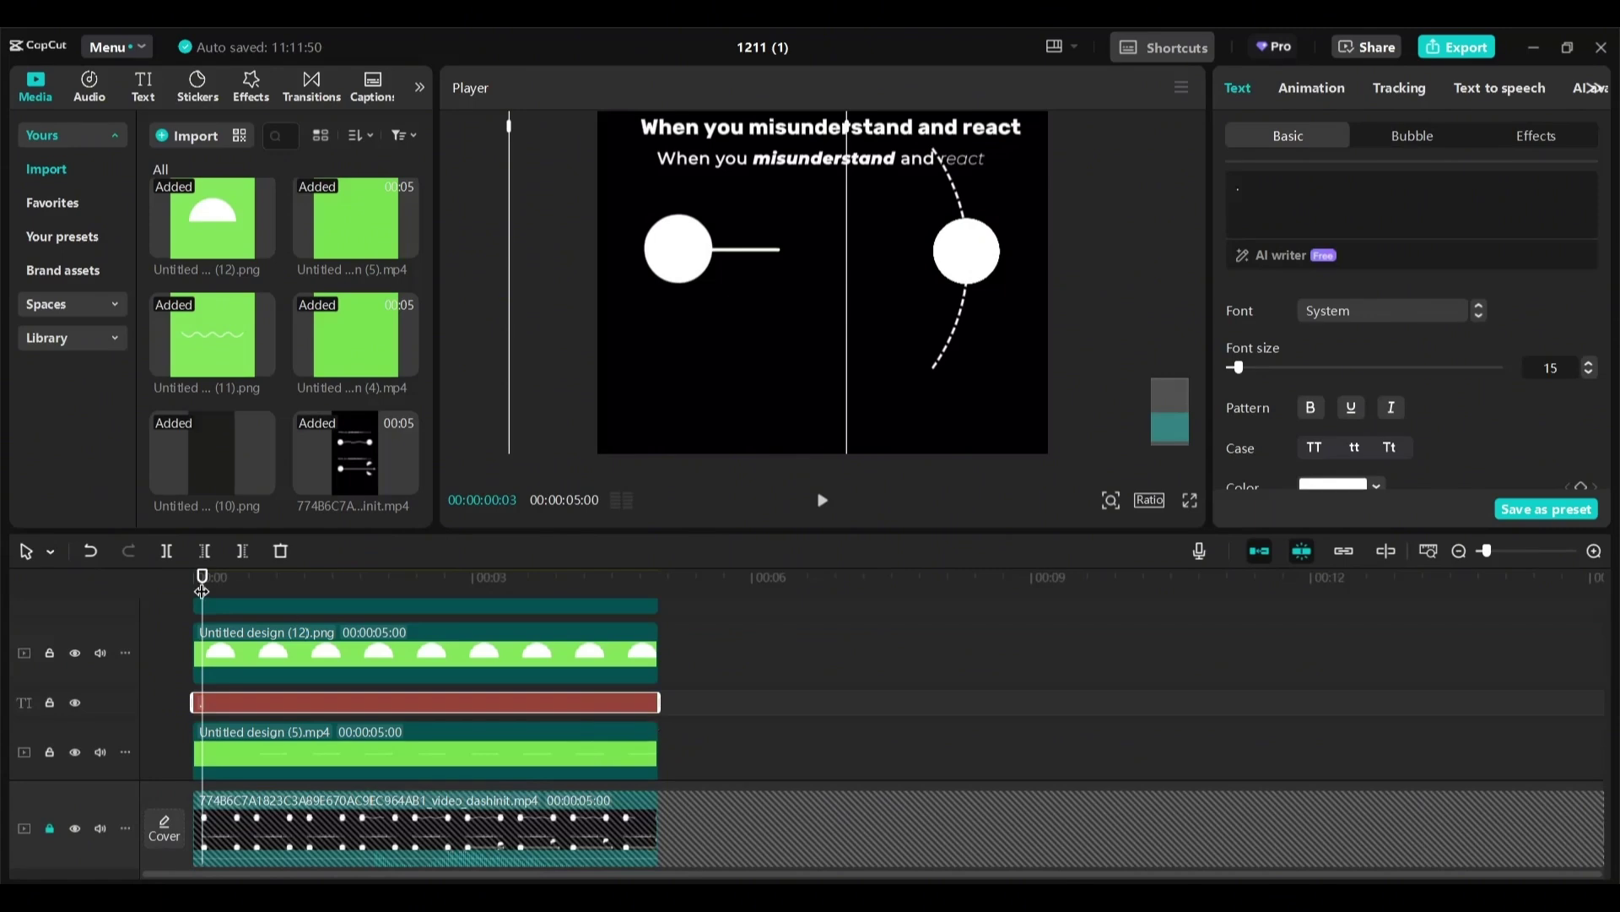
Enlarge the line video and shift it so the line still starts at the first ball.
mouse_move(202, 590)
left_mouse_down()
mouse_move(318, 586)
mouse_move(205, 586)
left_mouse_up()
left_click(507, 752)
left_click_drag(967, 434, 1009, 474)
left_click_drag(894, 380, 934, 379)
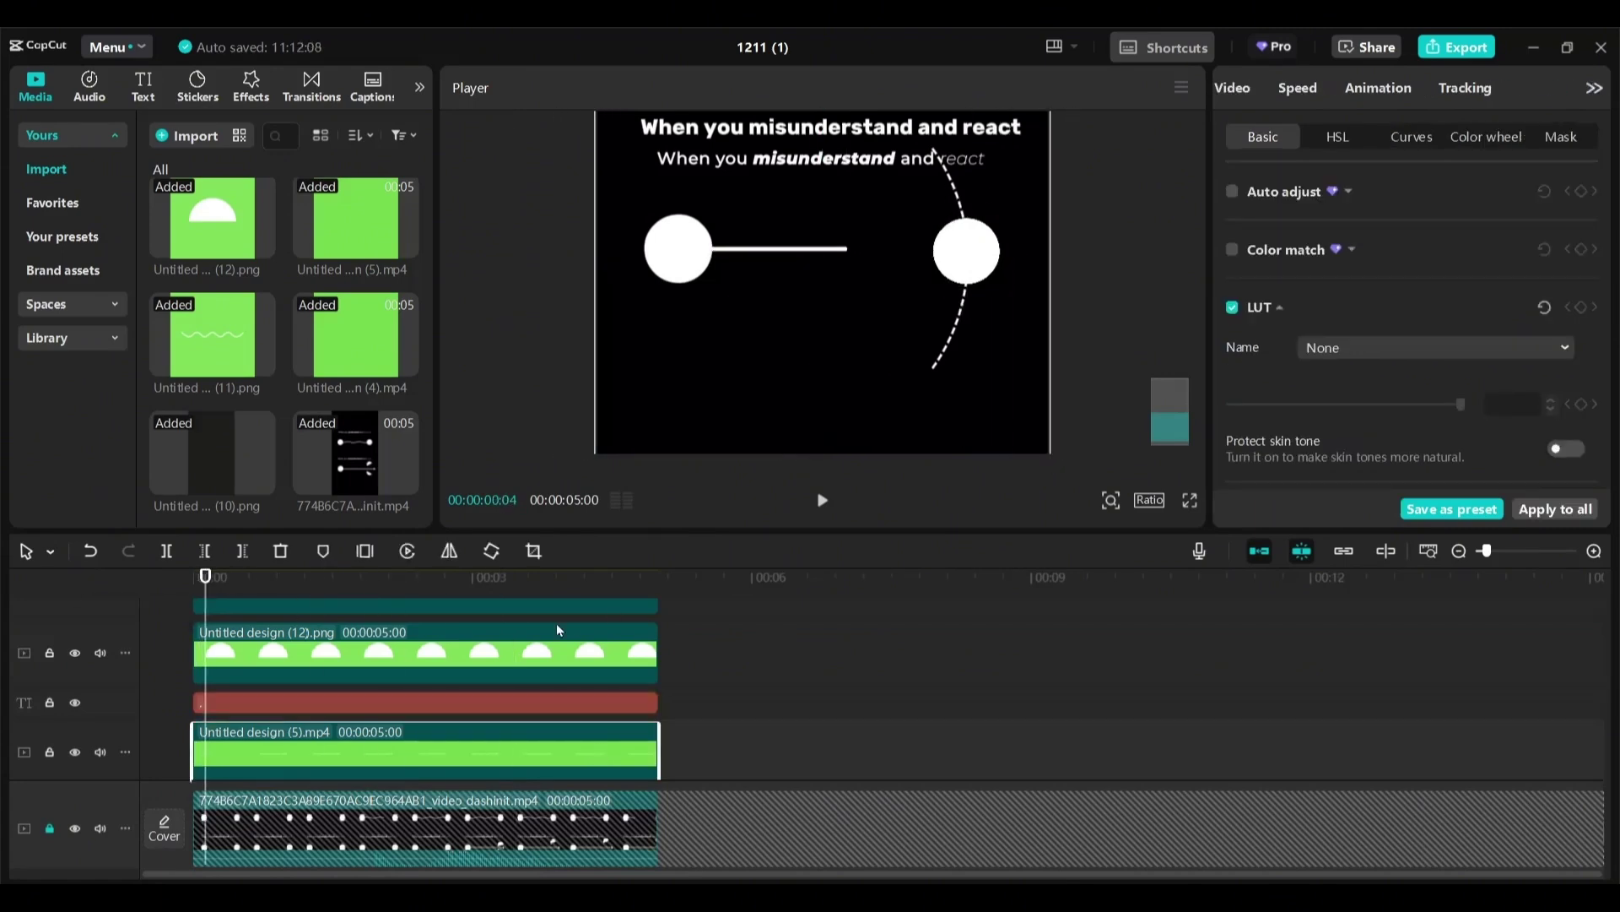
With the arrow fully drawn, enlarge and reposition the line video until its arrowhead extends past the second ball.
left_click_drag(205, 583, 393, 700)
left_click(1111, 501)
left_click_drag(1107, 533, 1085, 533)
left_click_drag(980, 440, 1020, 476)
left_click_drag(906, 386, 932, 389)
left_click(1111, 500)
left_click_drag(1085, 533, 1067, 534)
left_click_drag(964, 219, 1002, 216)
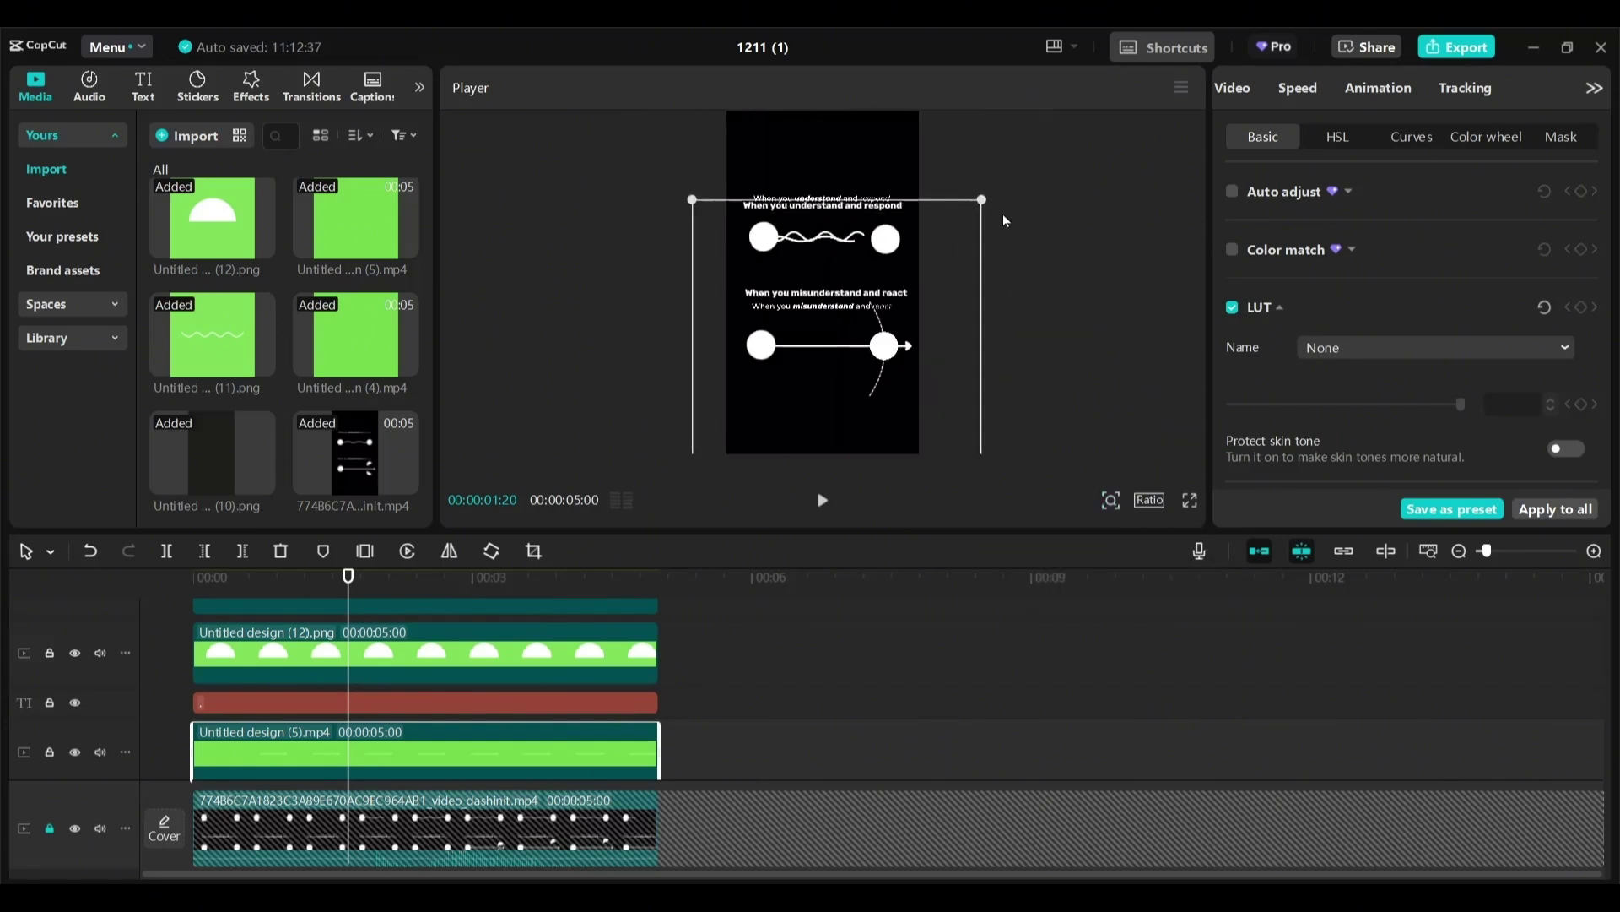
Lock the line video's track and examine the drawn arrow against both balls in a closer preview.
left_click(909, 350)
left_click_drag(347, 577, 209, 633)
left_click(50, 753)
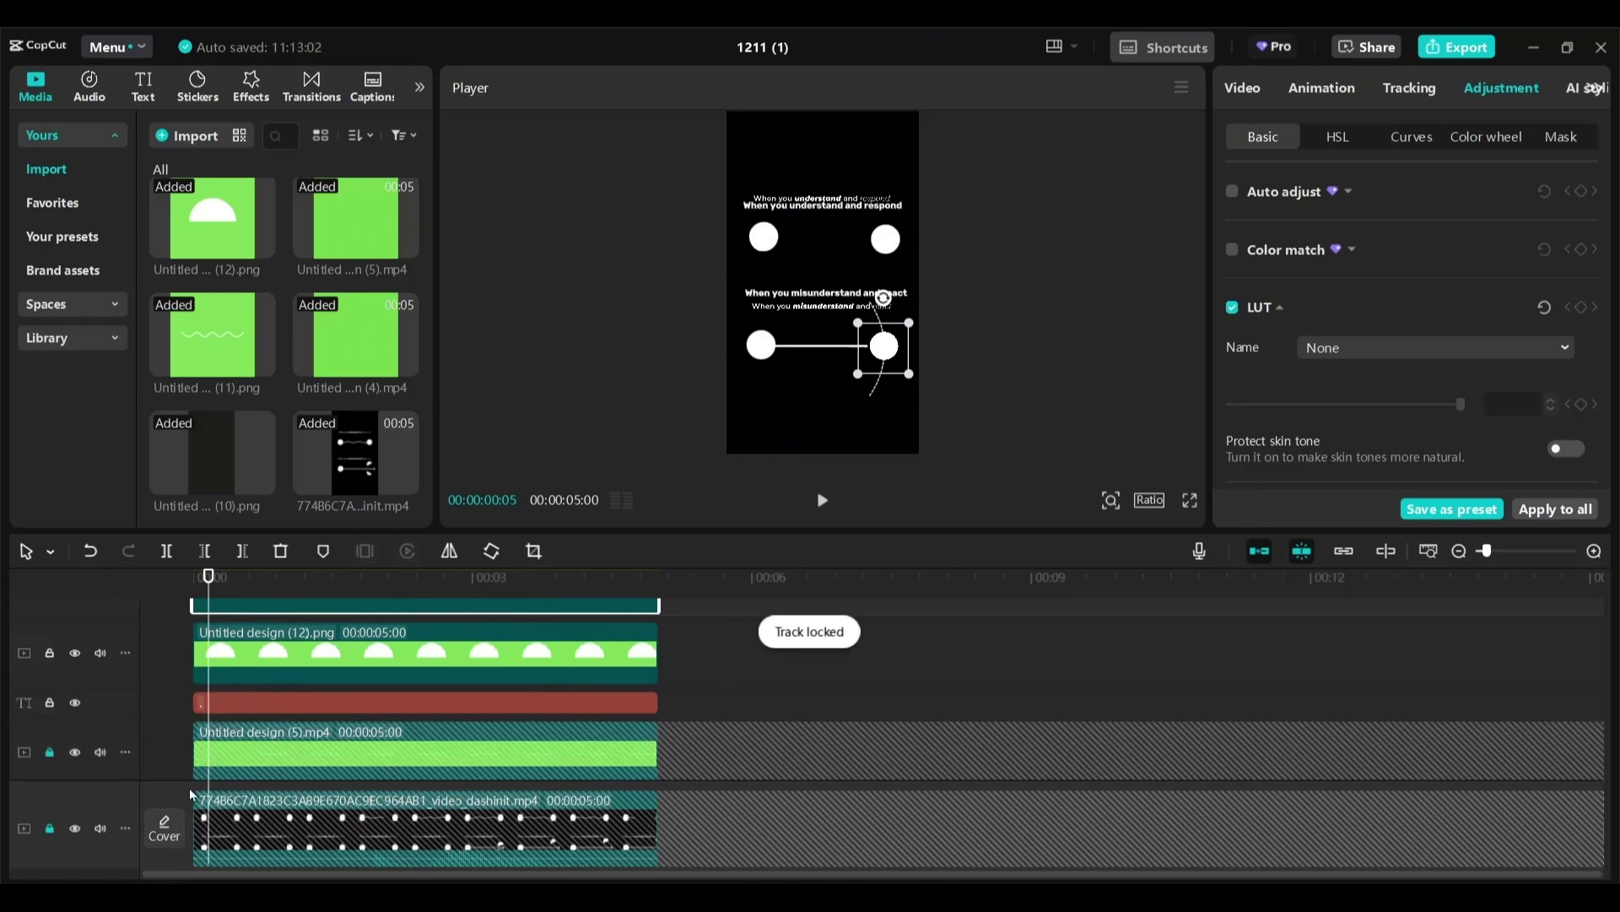
scroll(873, 688, "up", 2)
left_click(1110, 500)
left_click_drag(1076, 539, 1127, 538)
scroll(823, 338, "down", 2)
left_click_drag(209, 579, 440, 595)
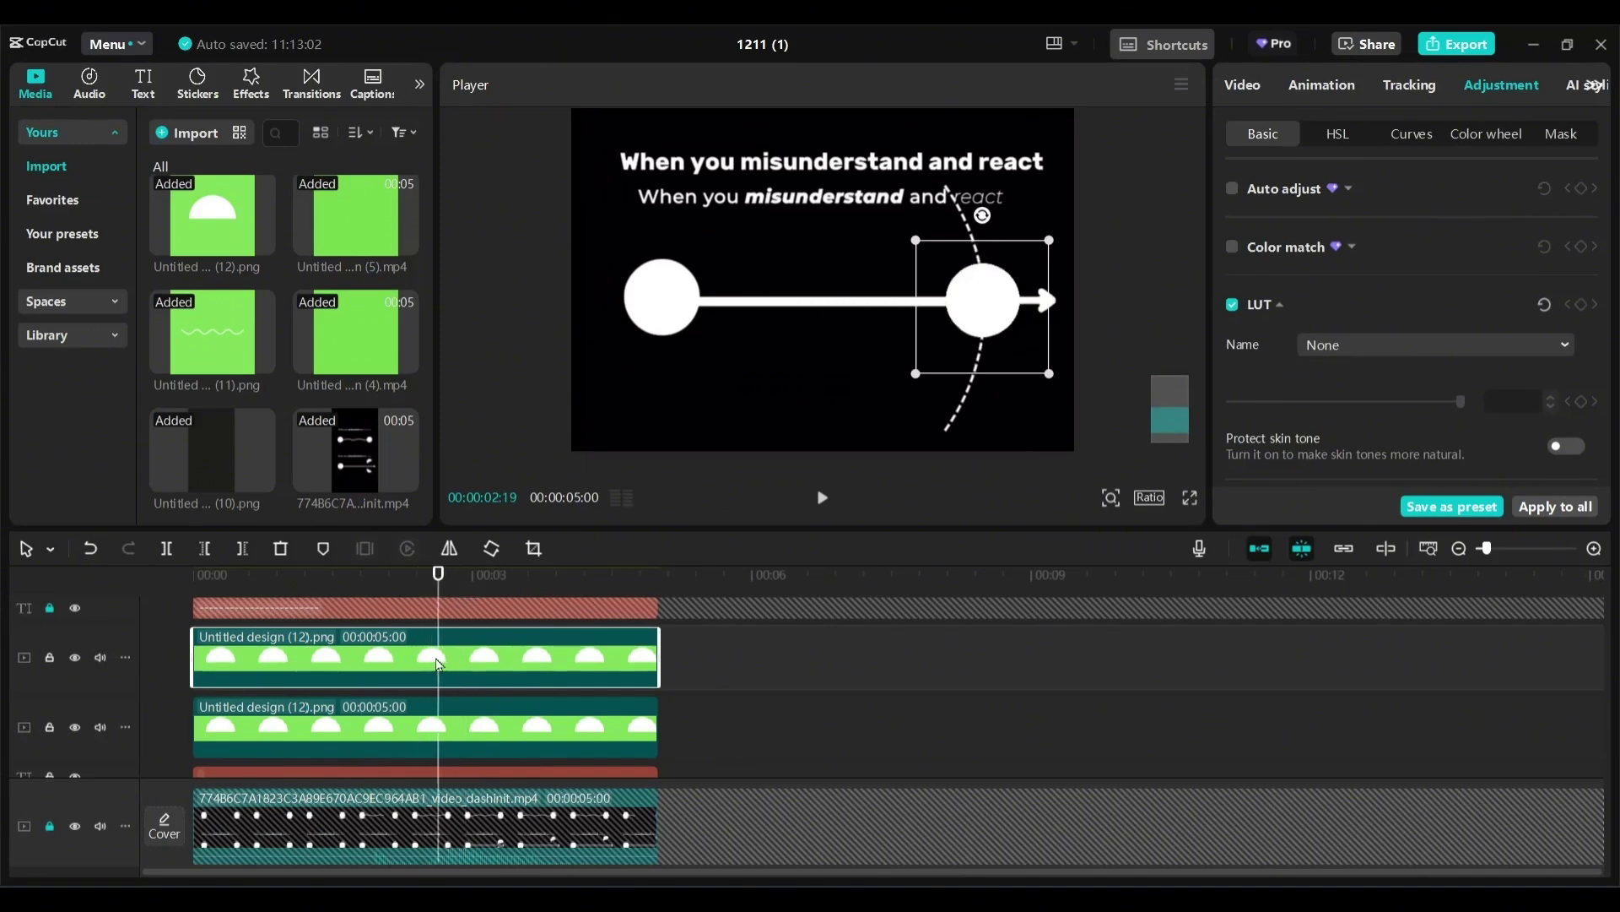
Convert the line video into a compound clip and set its speed to 1.4x.
scroll(1603, 680, "down", 2)
left_click(971, 318)
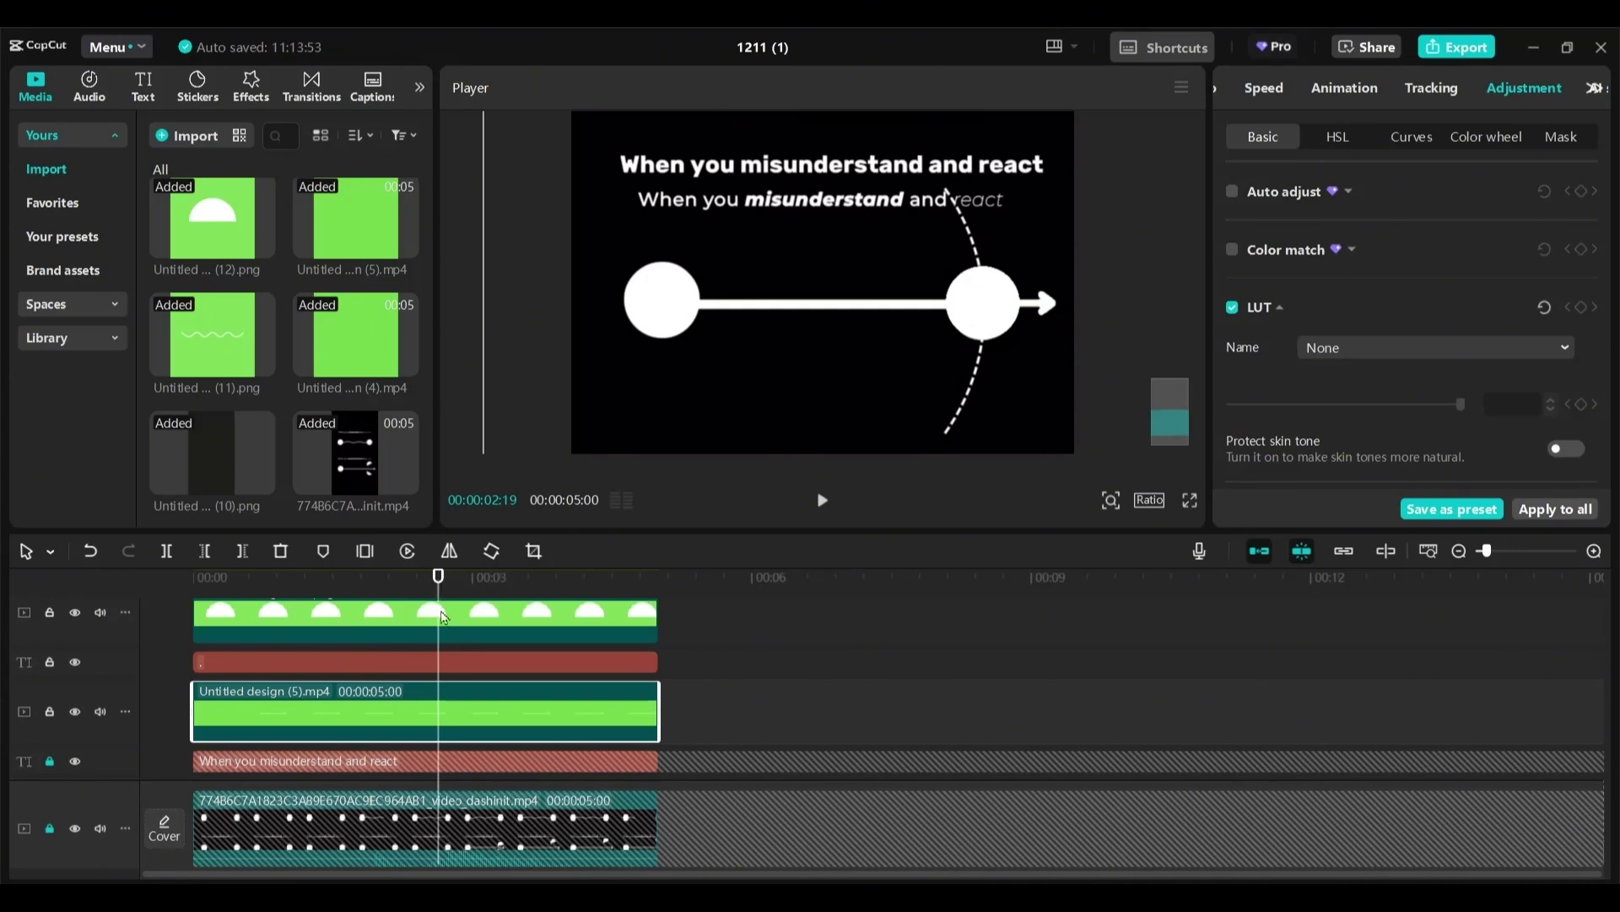
right_click(537, 709)
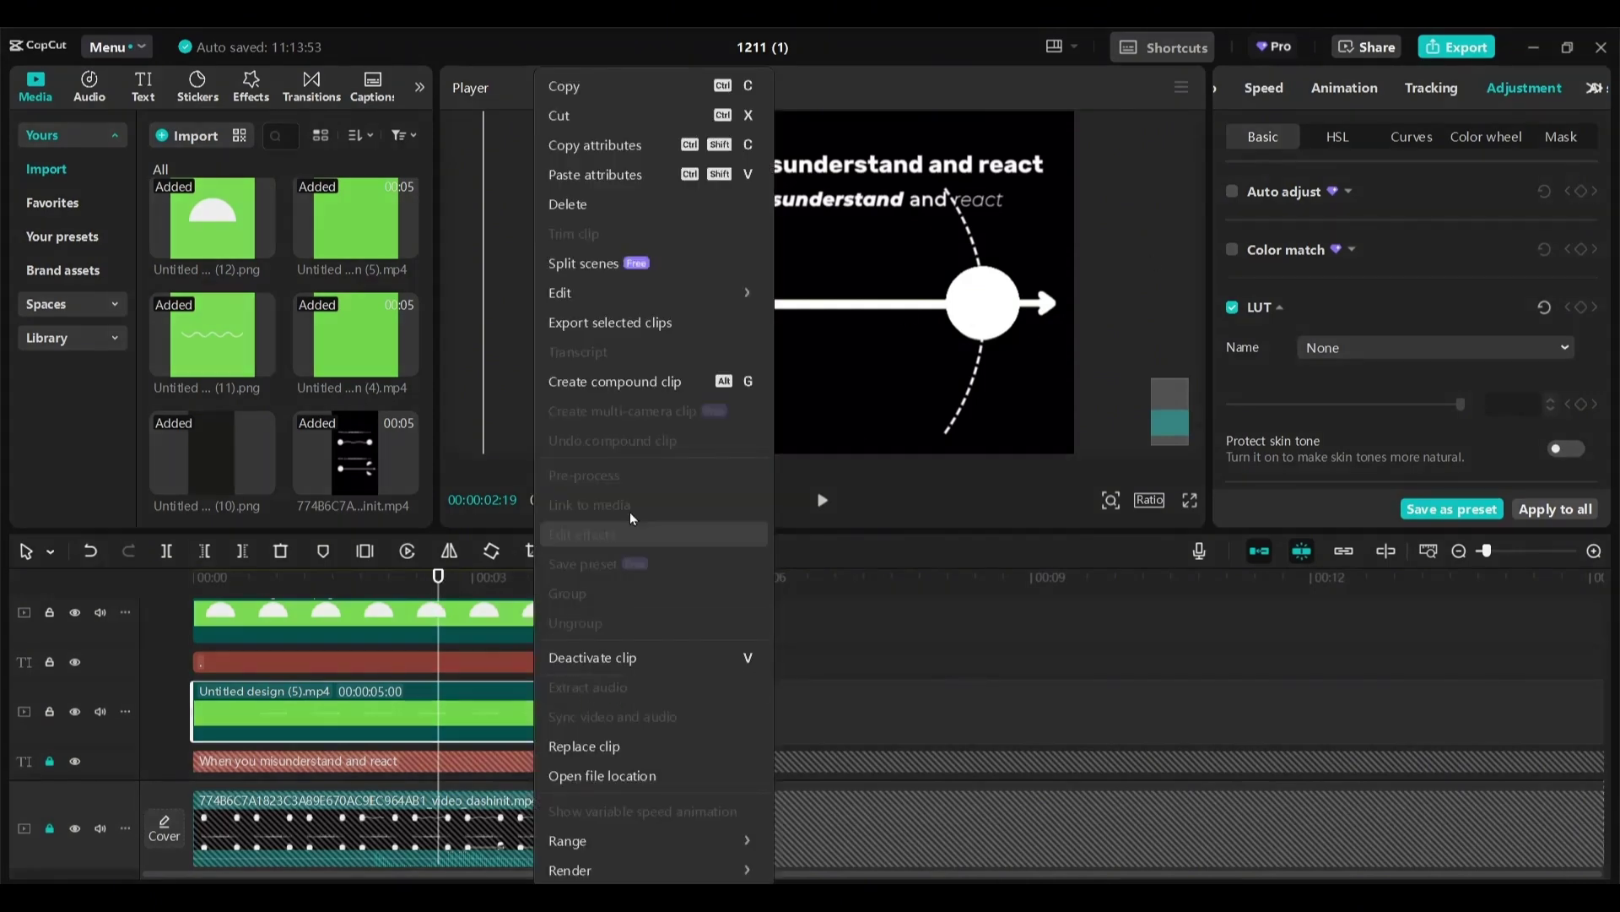
left_click(621, 386)
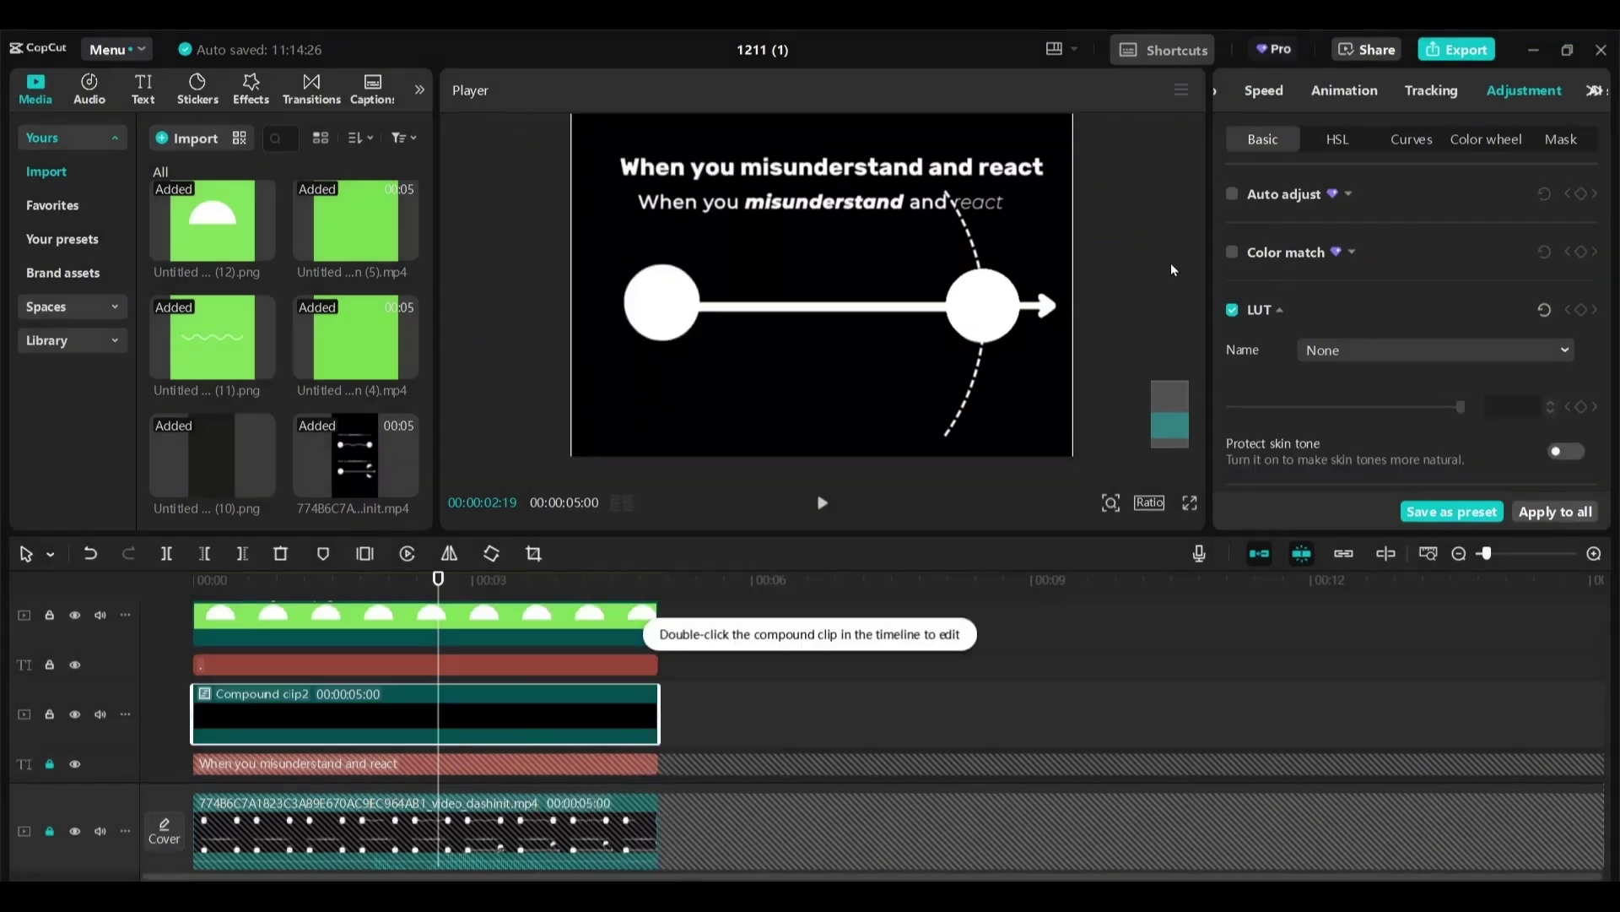
left_click(1263, 89)
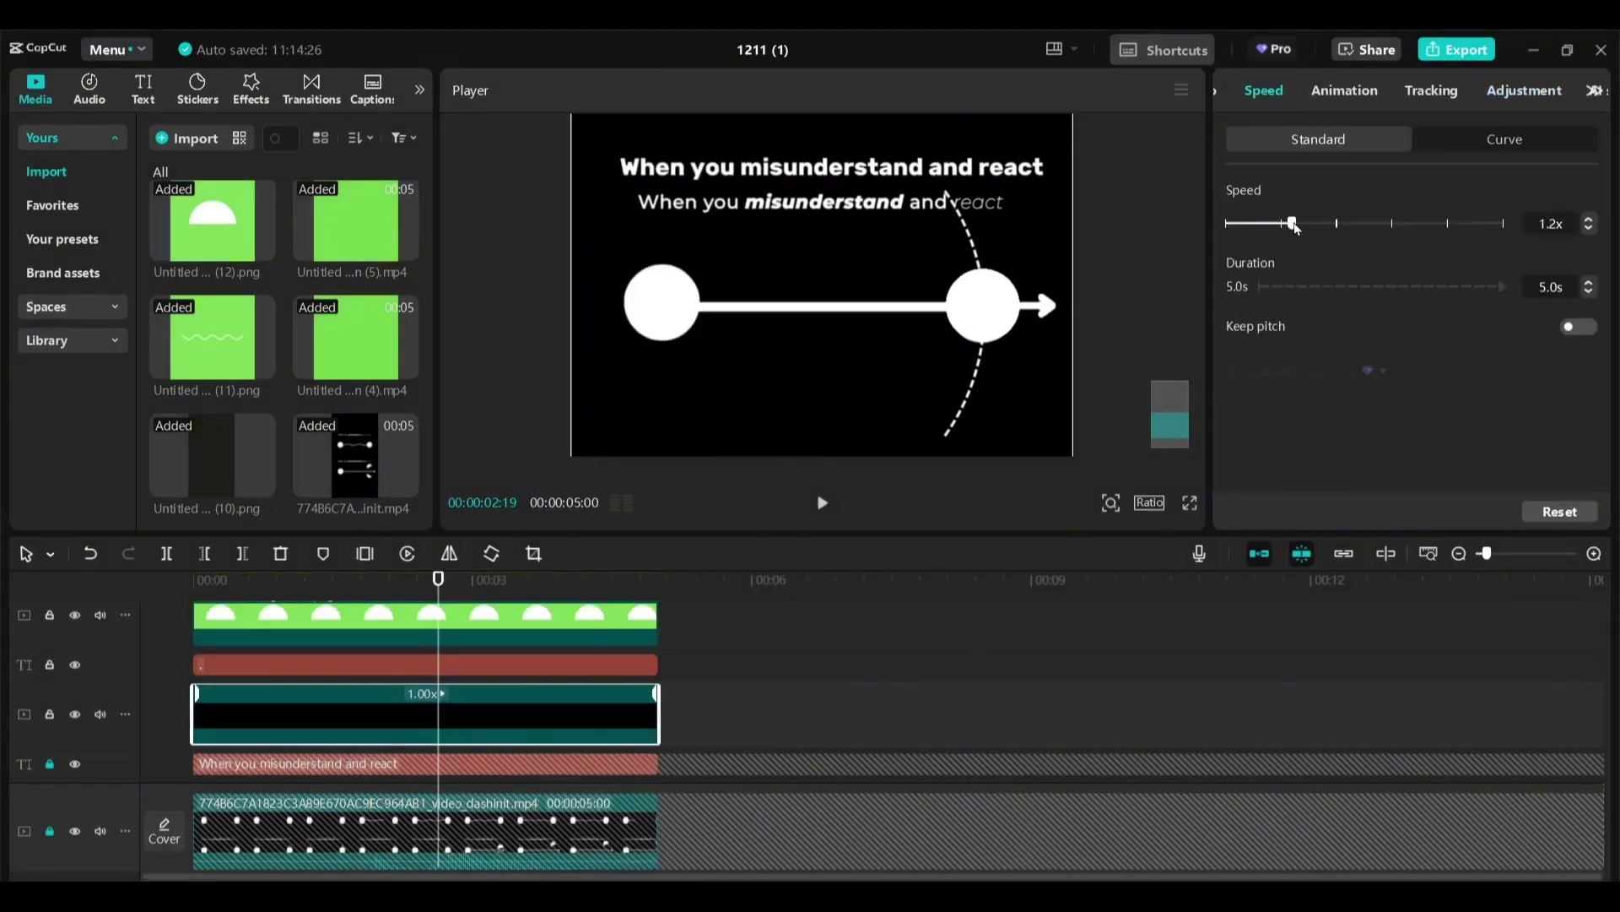
left_click_drag(1309, 227, 1329, 230)
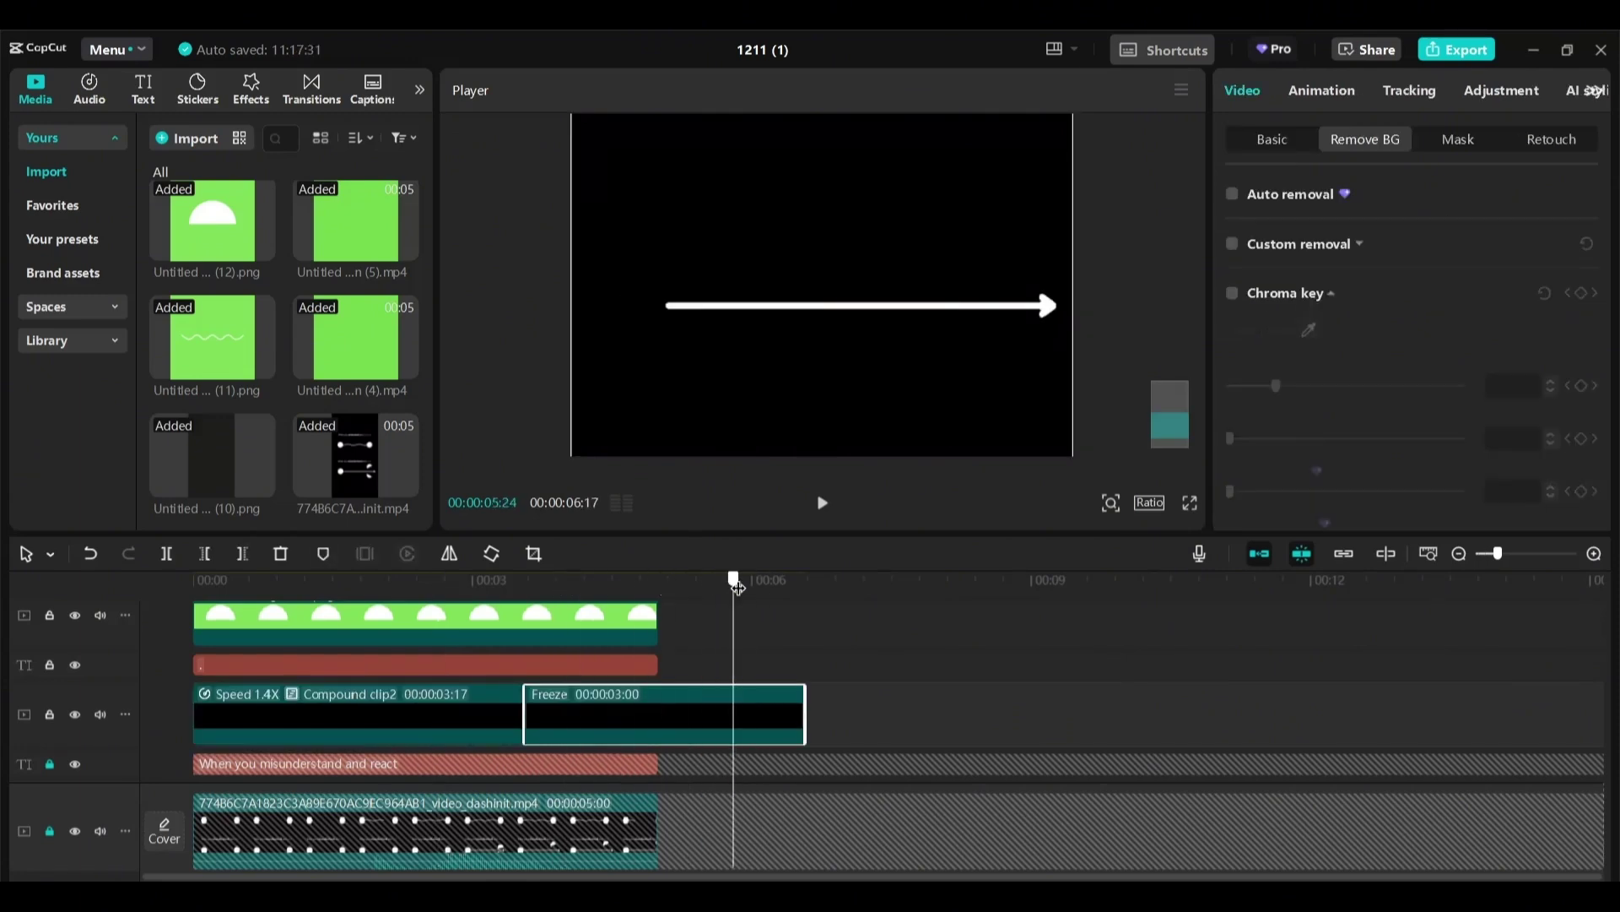
Keep the freeze frame directly after the arrow clip and trim it to end with the other clips at 00:00:05:00.
left_click_drag(707, 705, 858, 709)
left_click(744, 579)
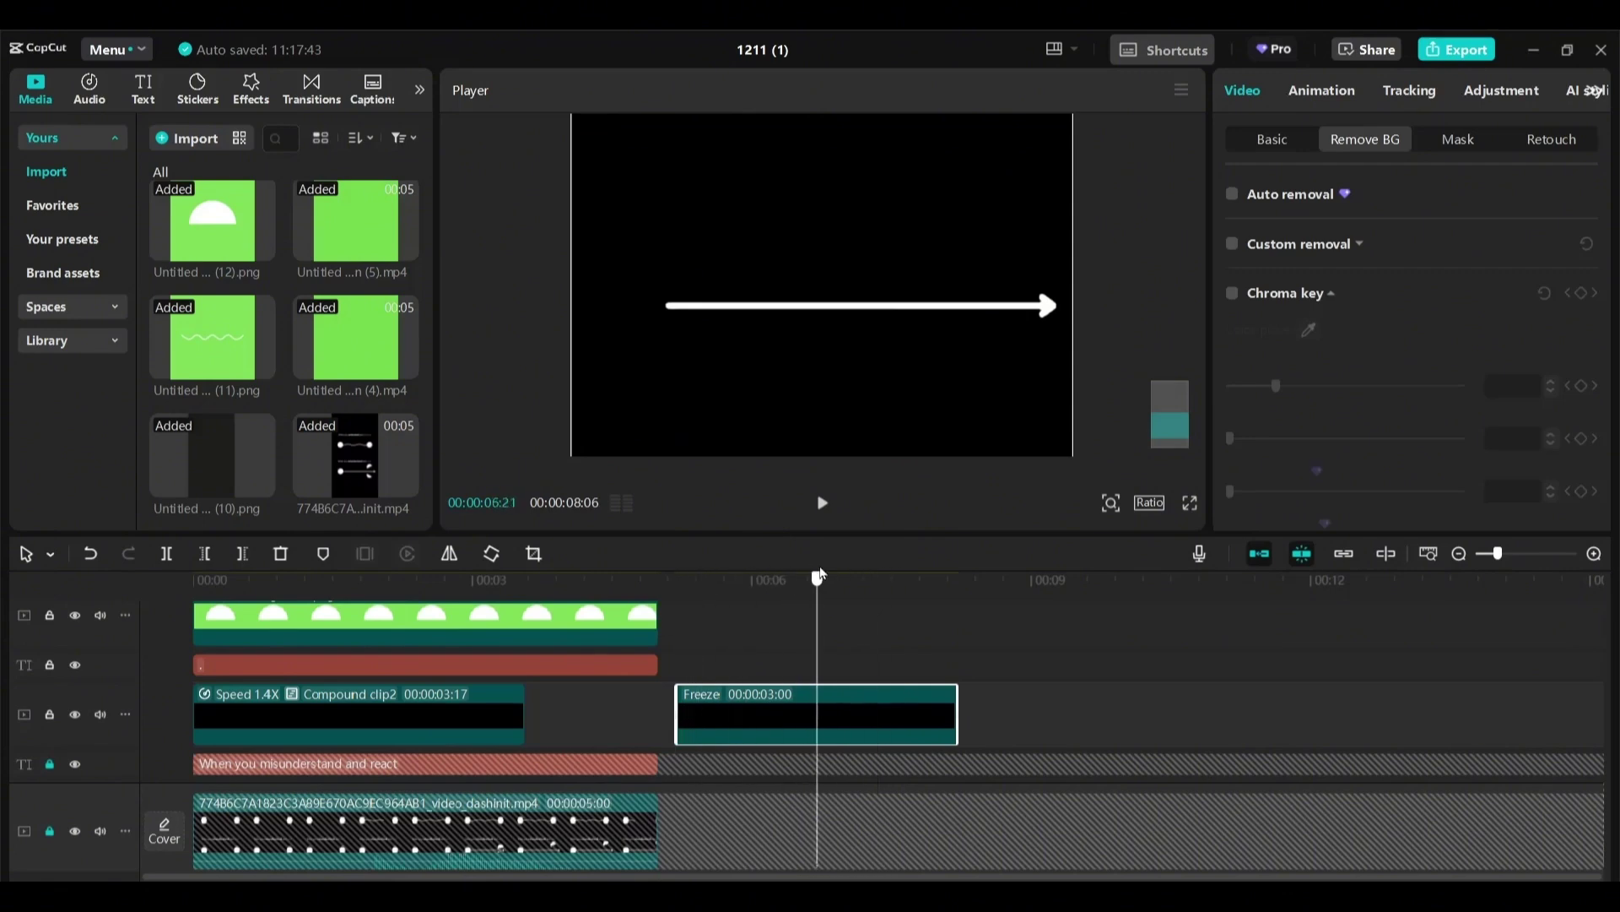
left_click_drag(800, 715, 653, 716)
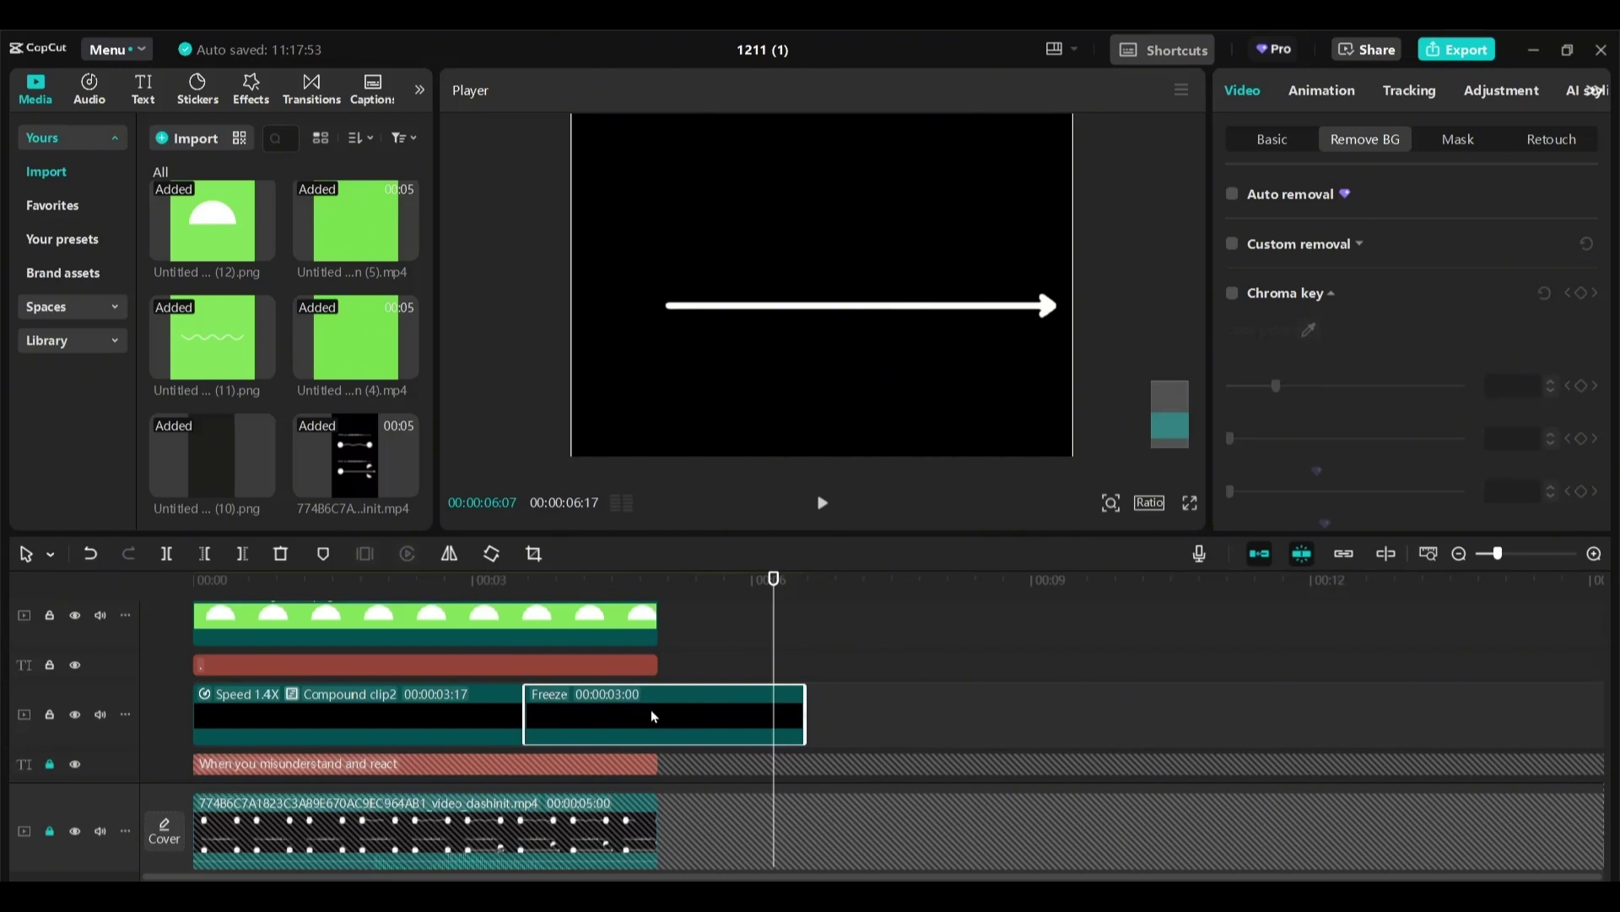
left_click_drag(804, 716, 657, 713)
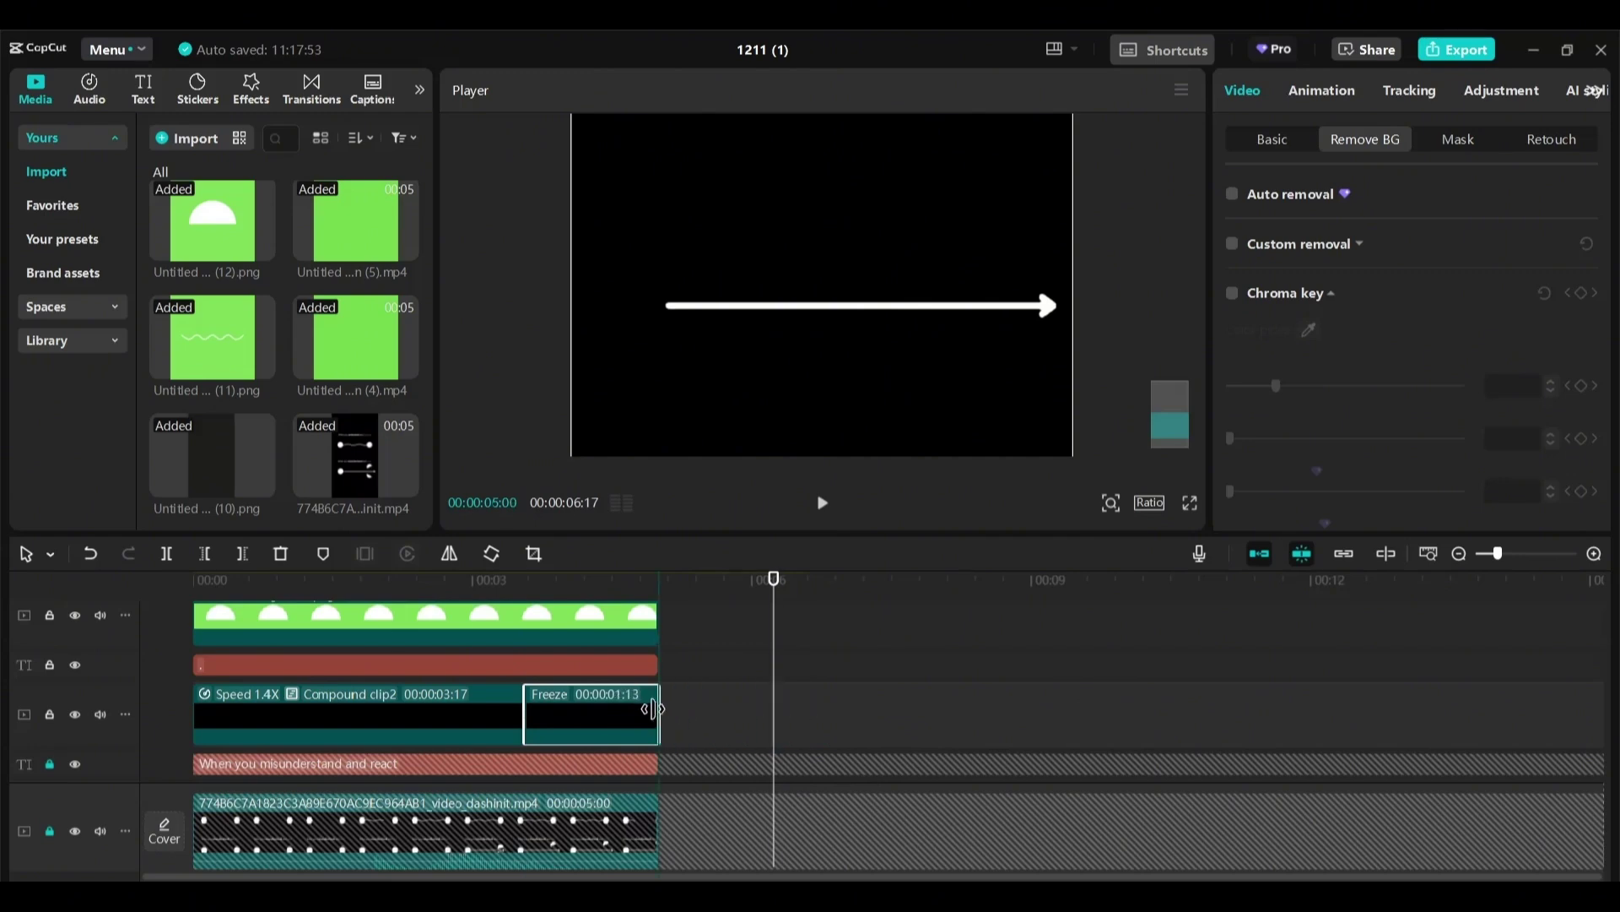
Hide the reference video's track and preview the arrow animation, including with the whole frame in view.
left_click(521, 582)
left_click_drag(454, 589, 258, 594)
left_click(202, 581)
left_click(364, 579)
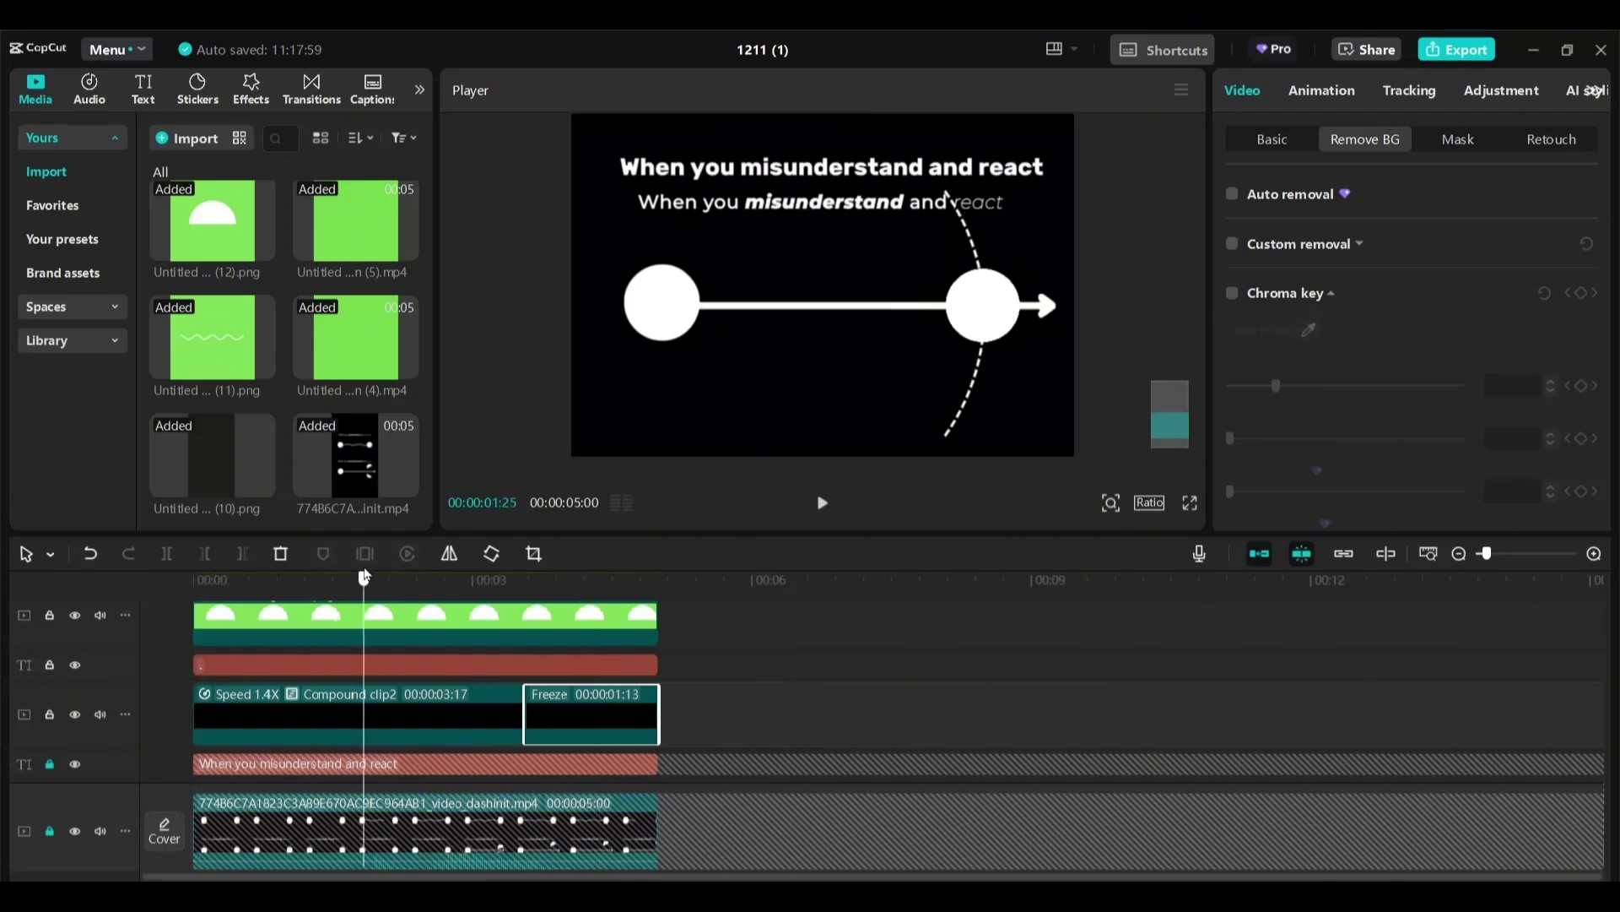
left_click(452, 577)
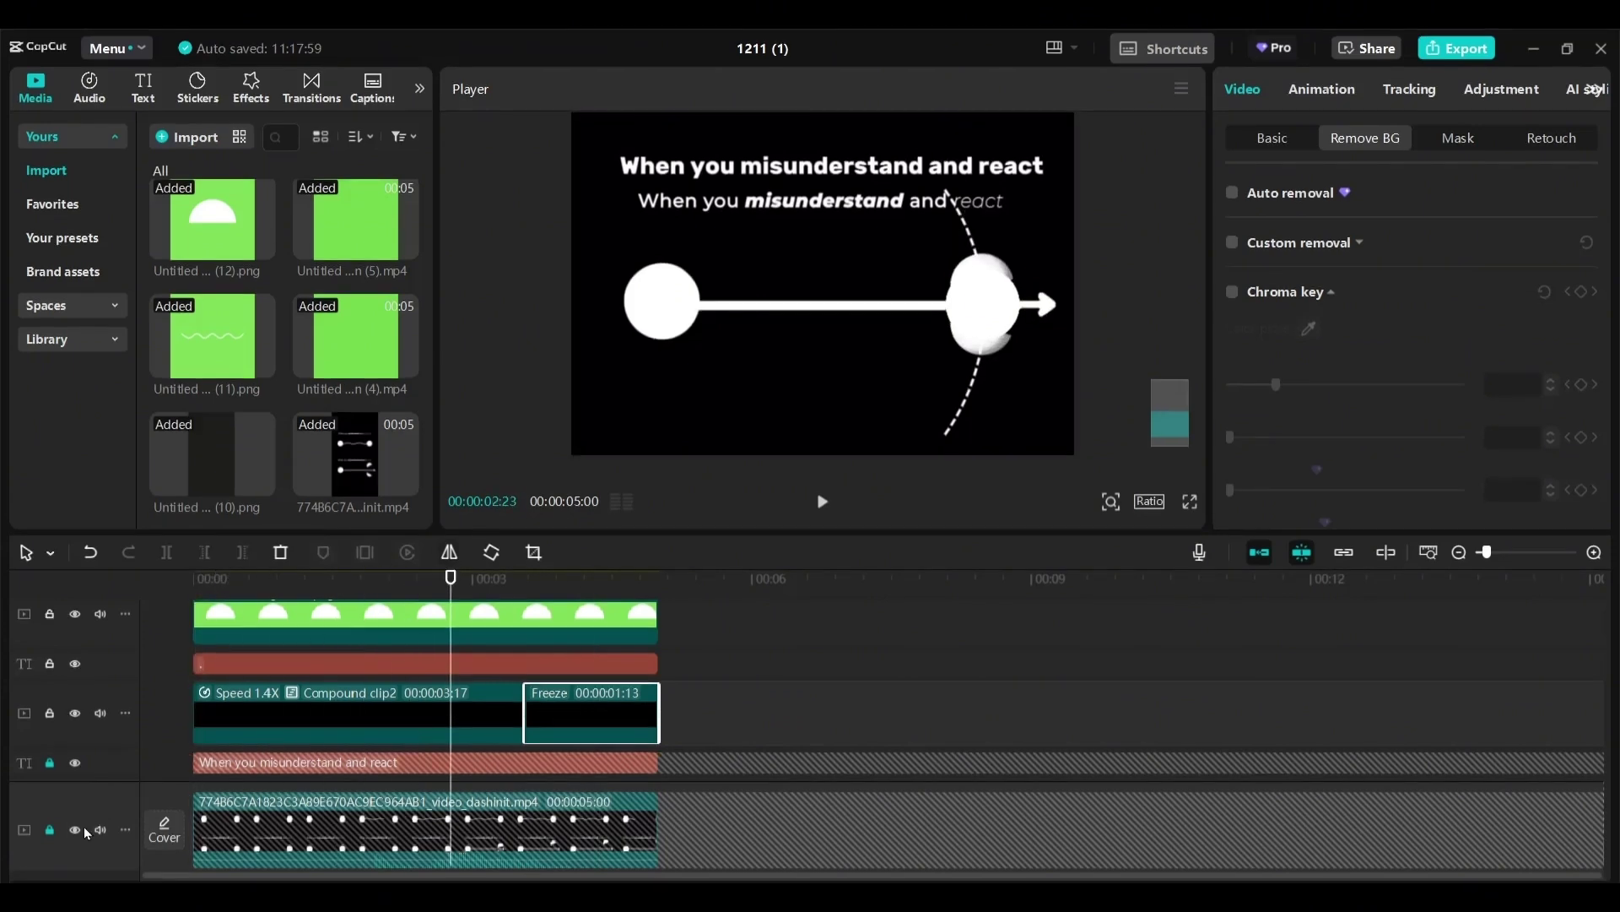
left_click(76, 830)
left_click(823, 502)
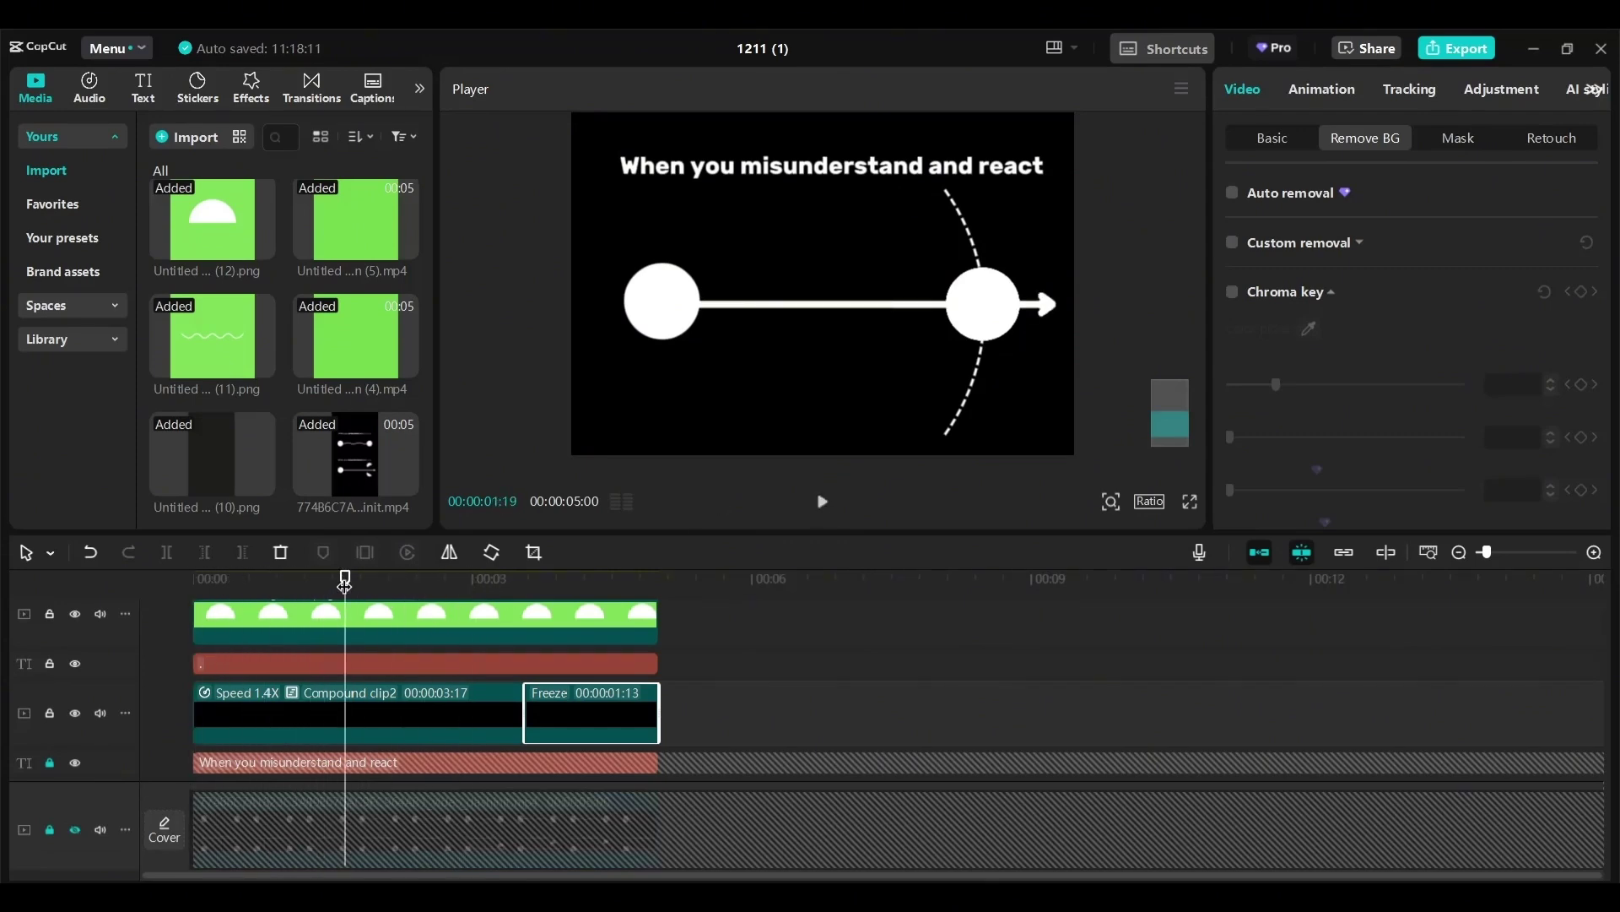
left_click_drag(344, 582, 429, 637)
mouse_move(1109, 505)
left_click(1073, 538)
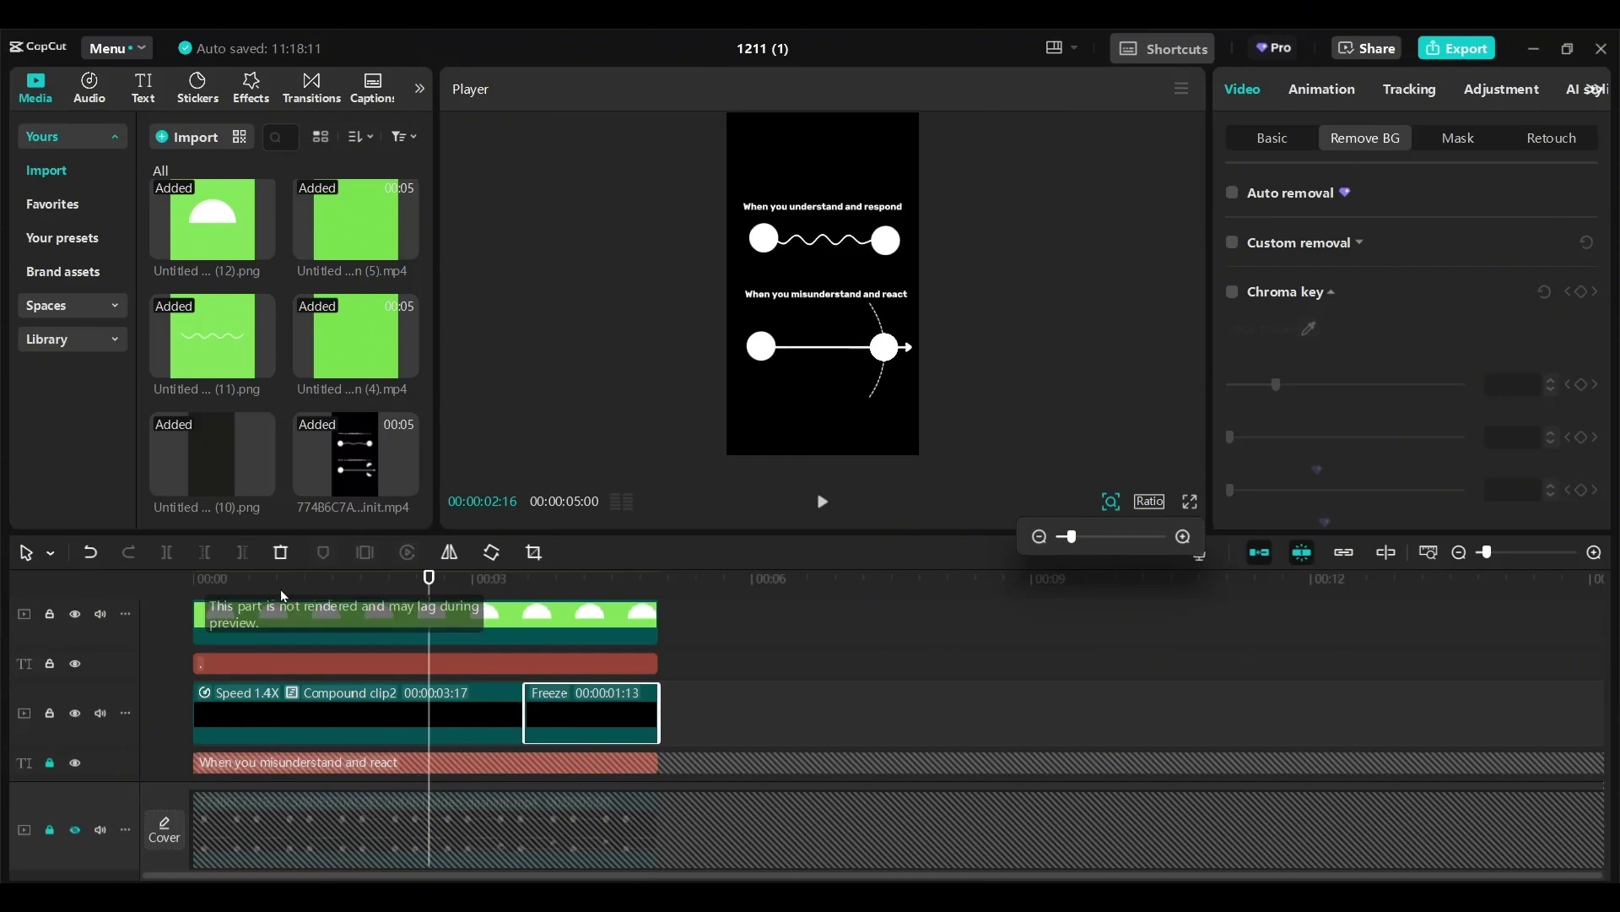
left_click(208, 579)
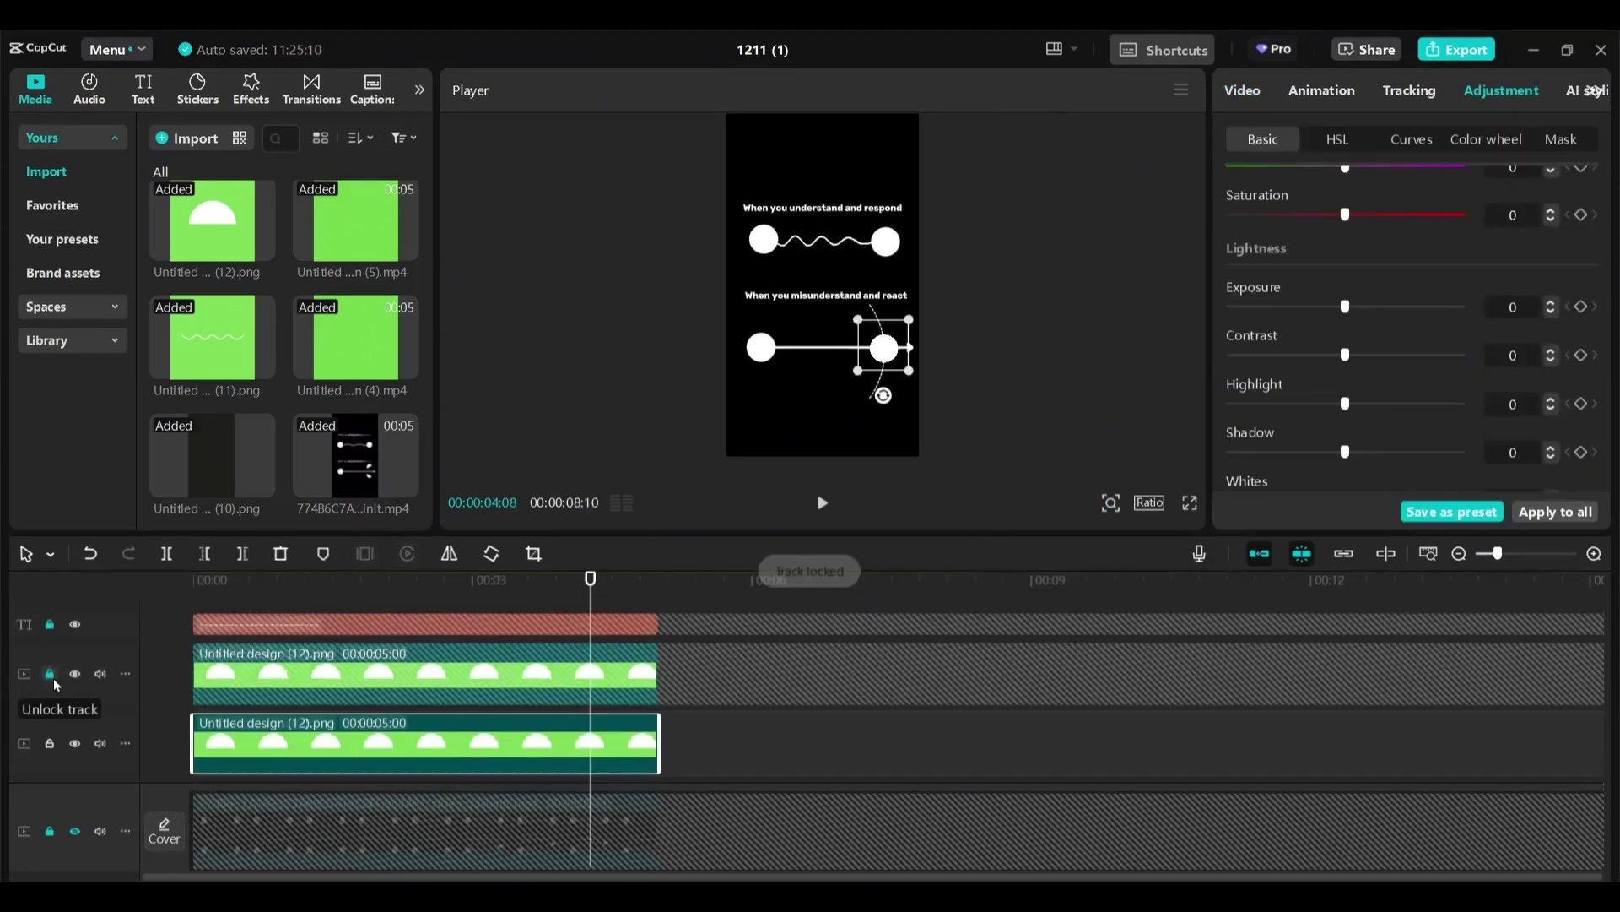
Hide the rotated half-circle's track and add a position keyframe to the remaining half-circle at 00:00:04:08.
left_click(74, 673)
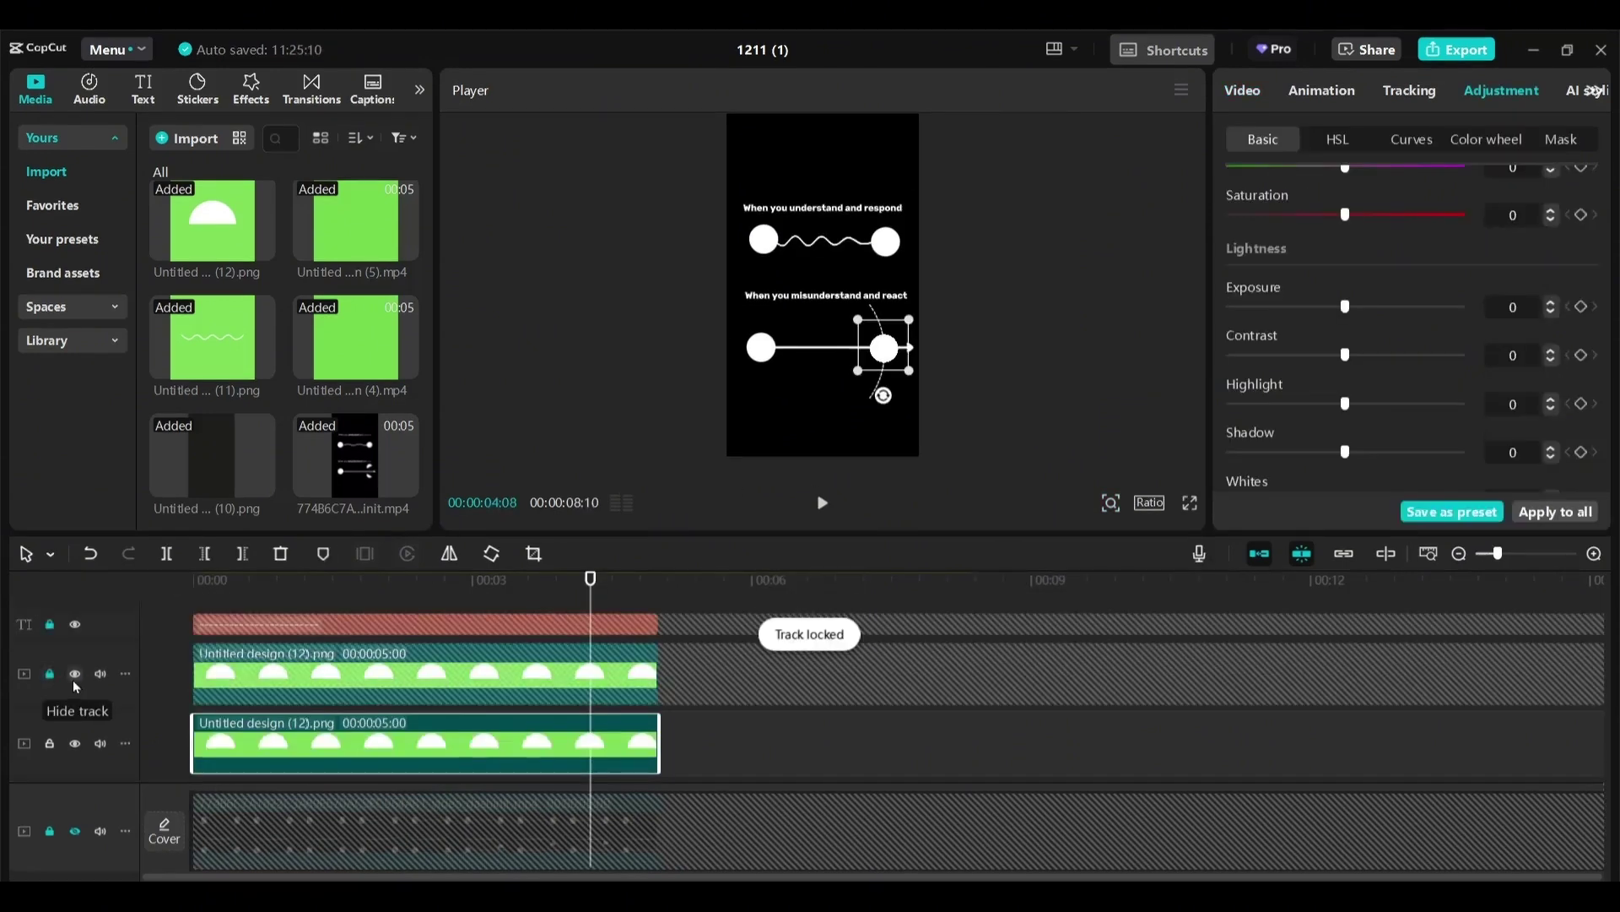
mouse_move(1114, 503)
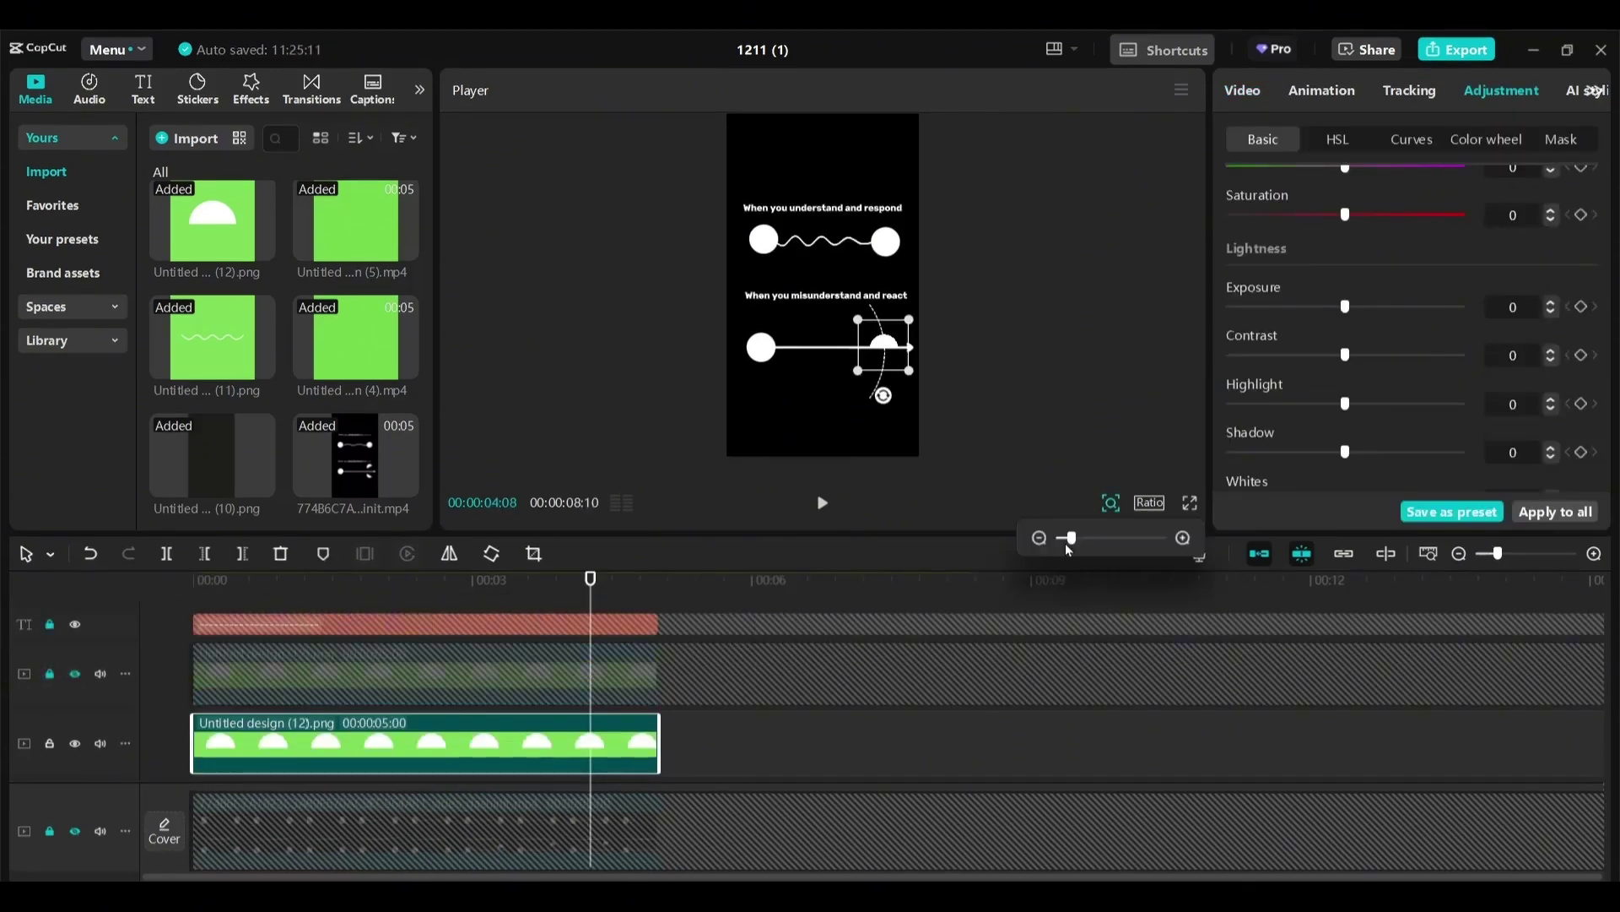
left_click_drag(1067, 537, 1120, 538)
left_click_drag(1169, 417, 1169, 428)
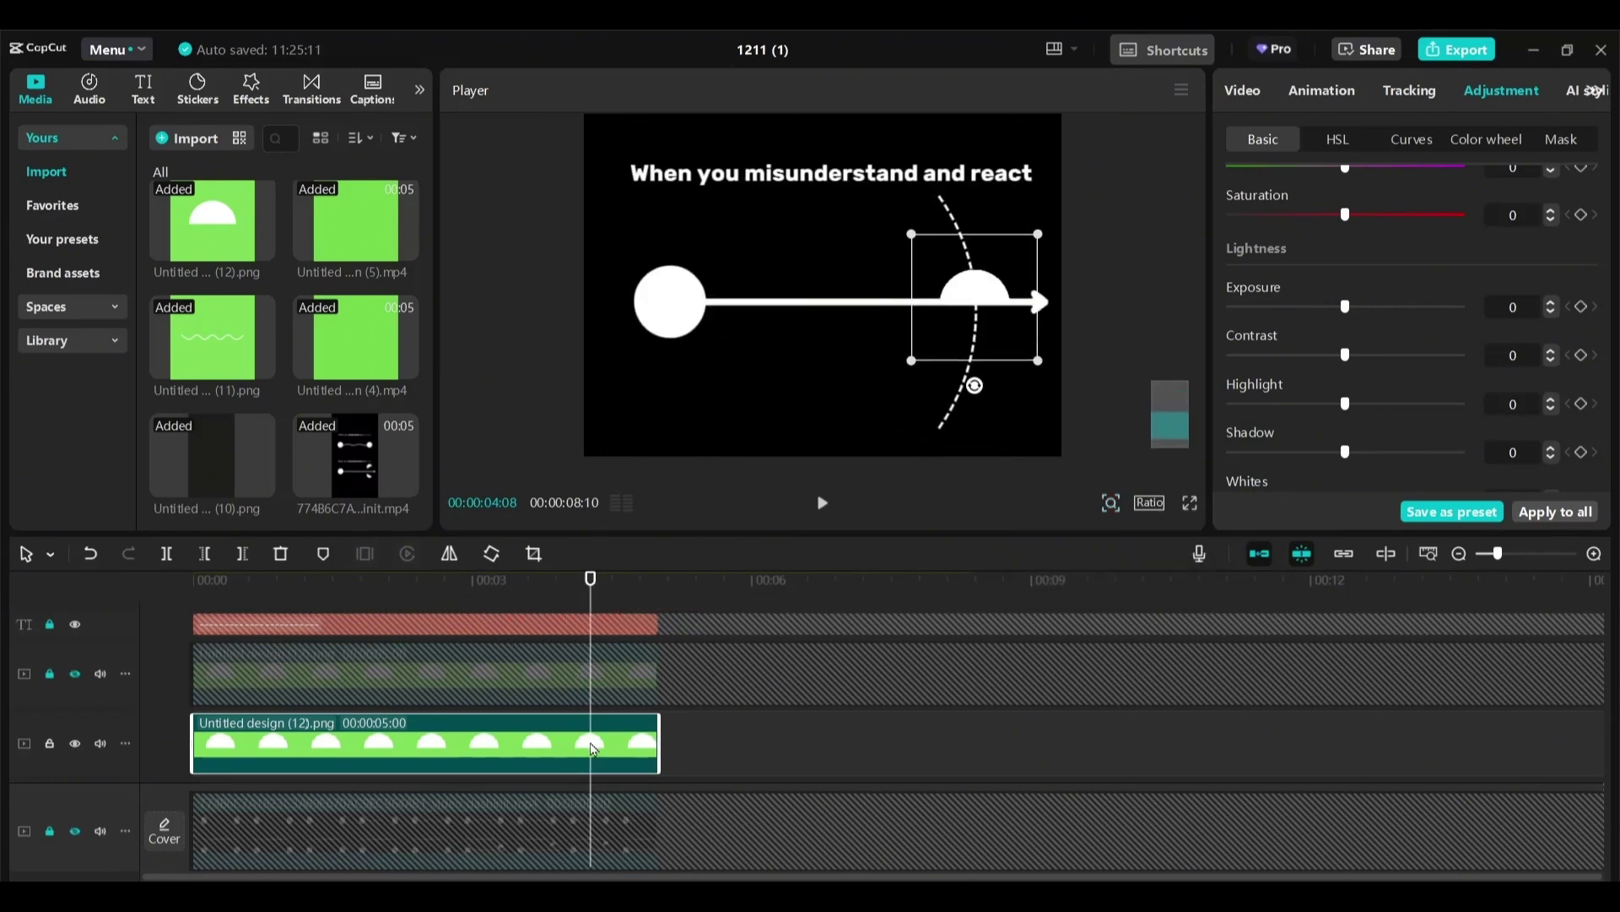
left_click(1242, 91)
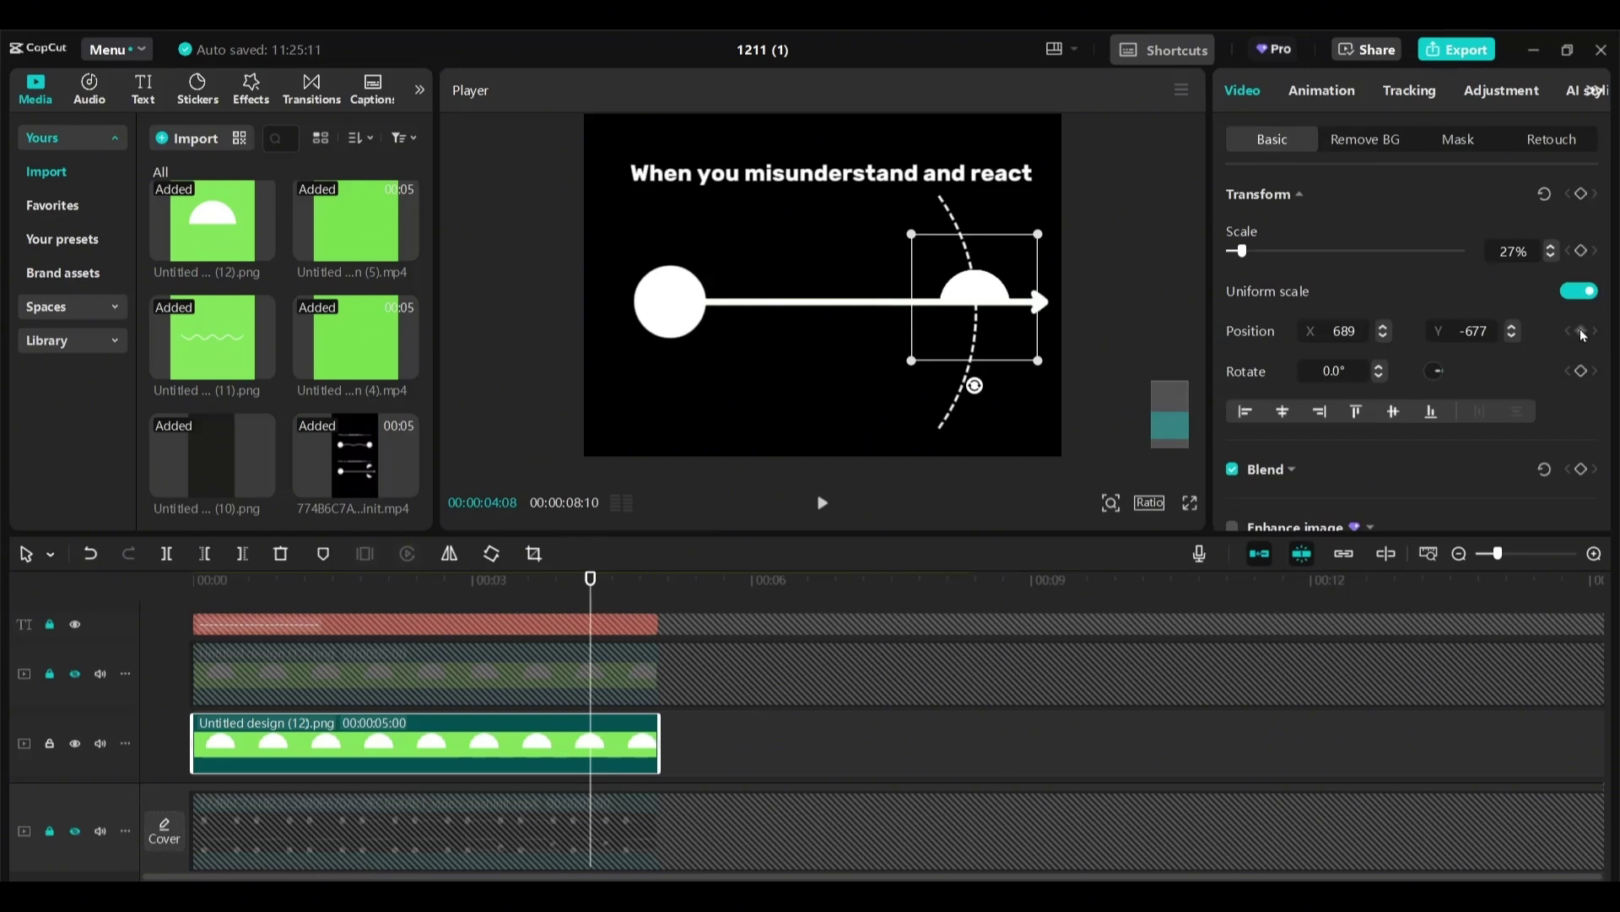
left_click(1581, 330)
Extend the half-circle clip to 00:00:10:08 and advance the playhead to 00:00:05:18.
left_click_drag(659, 743, 1148, 757)
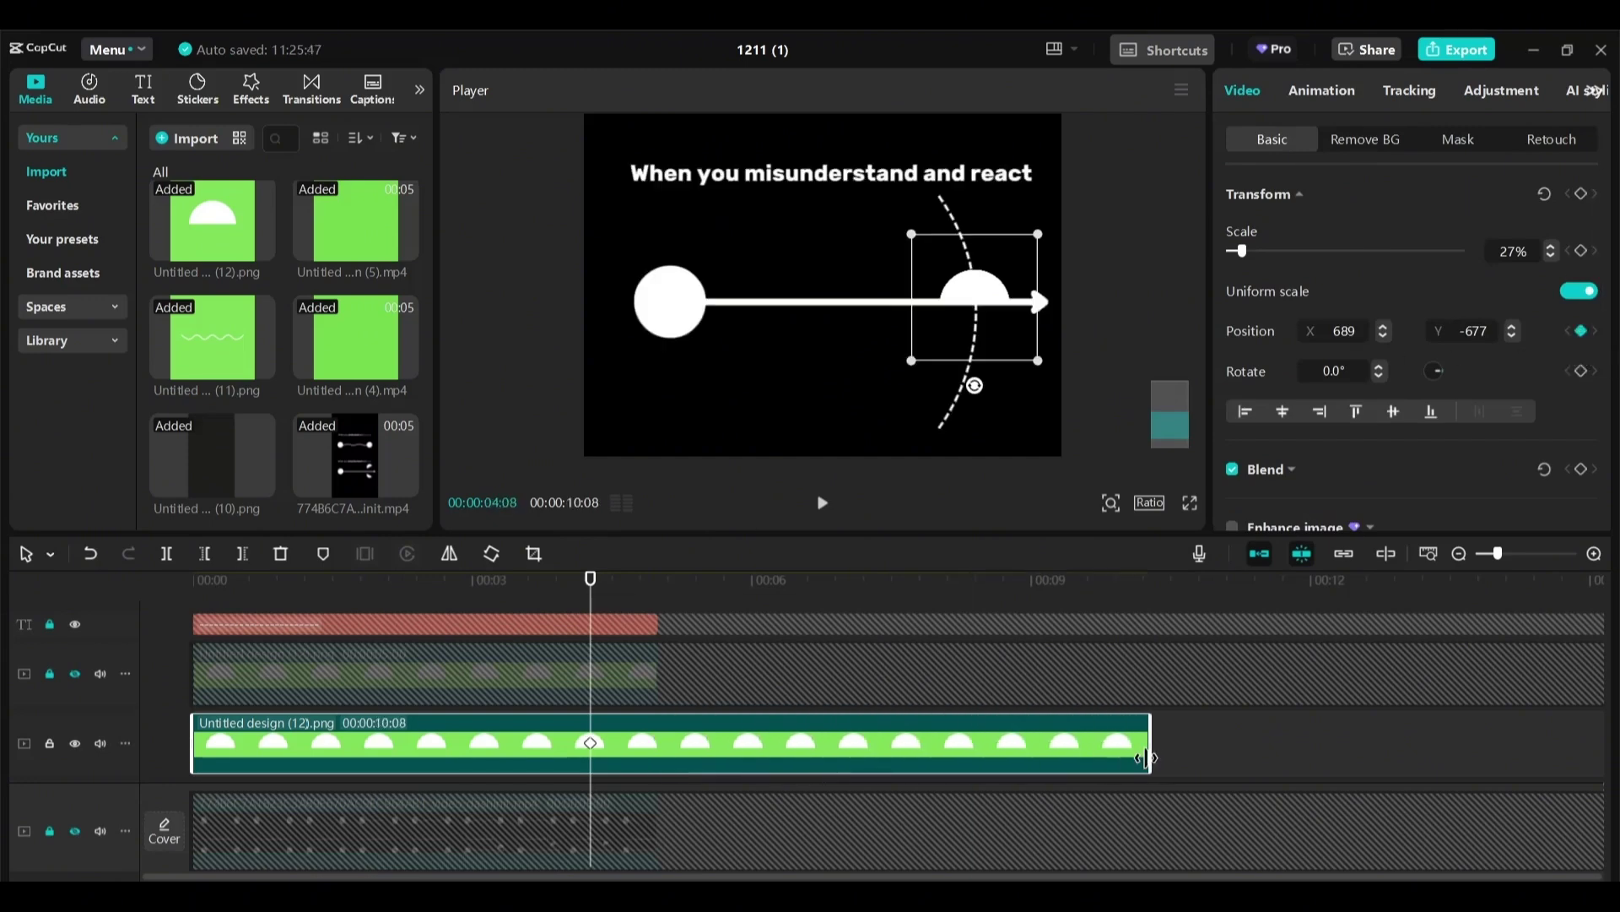
key("shift+Right")
key("shift+Right")
key("shift+Right")
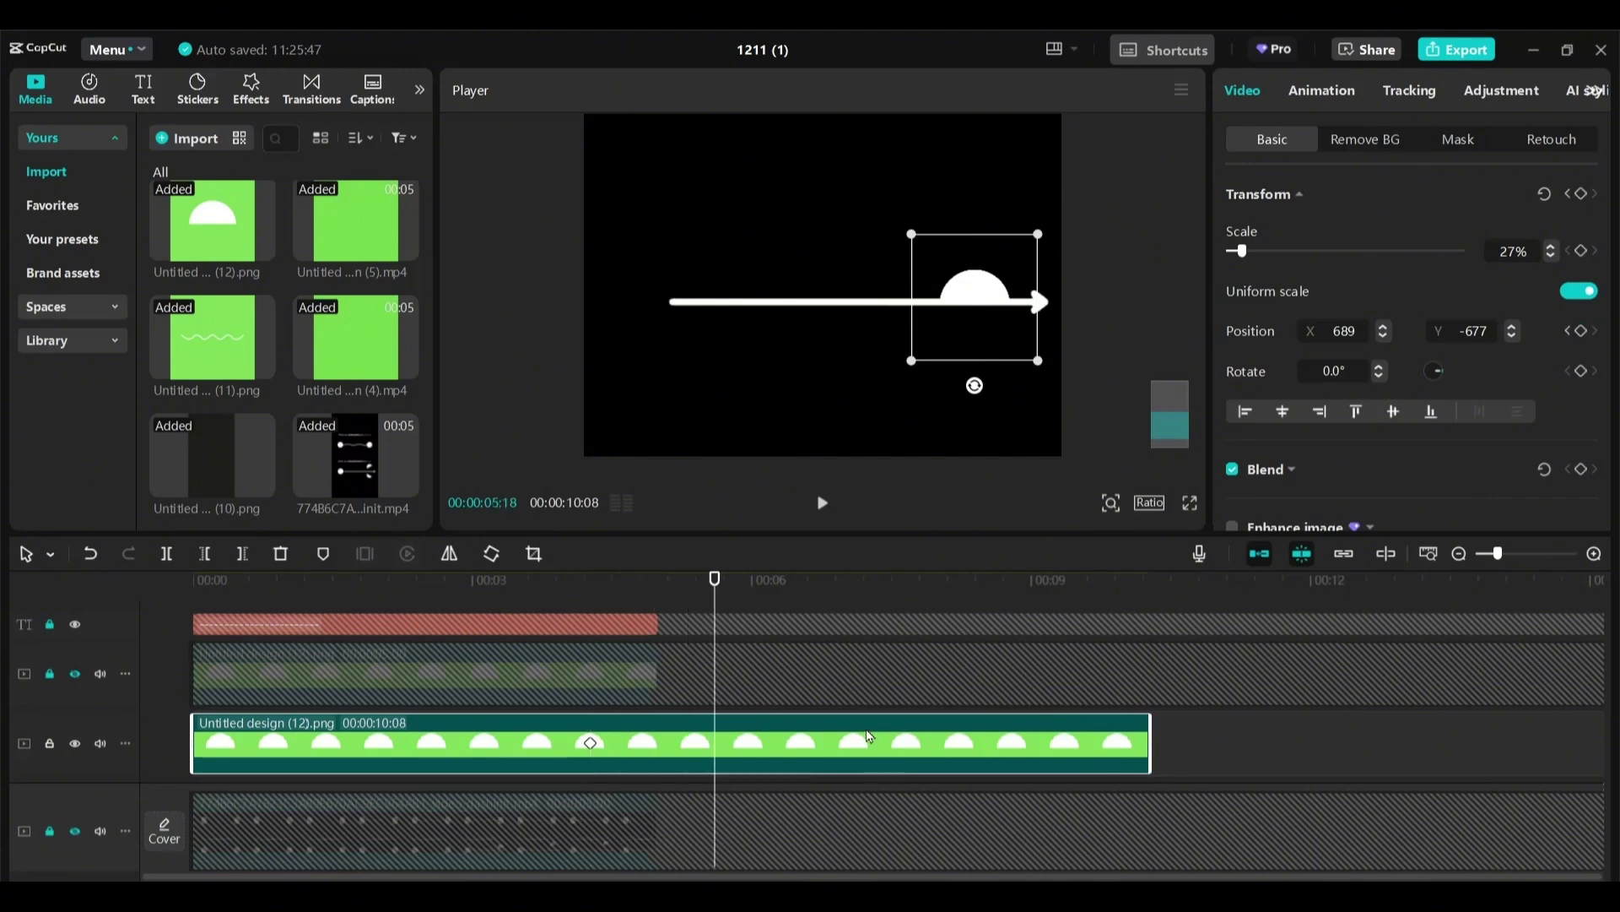
left_click(75, 624)
left_click(75, 625)
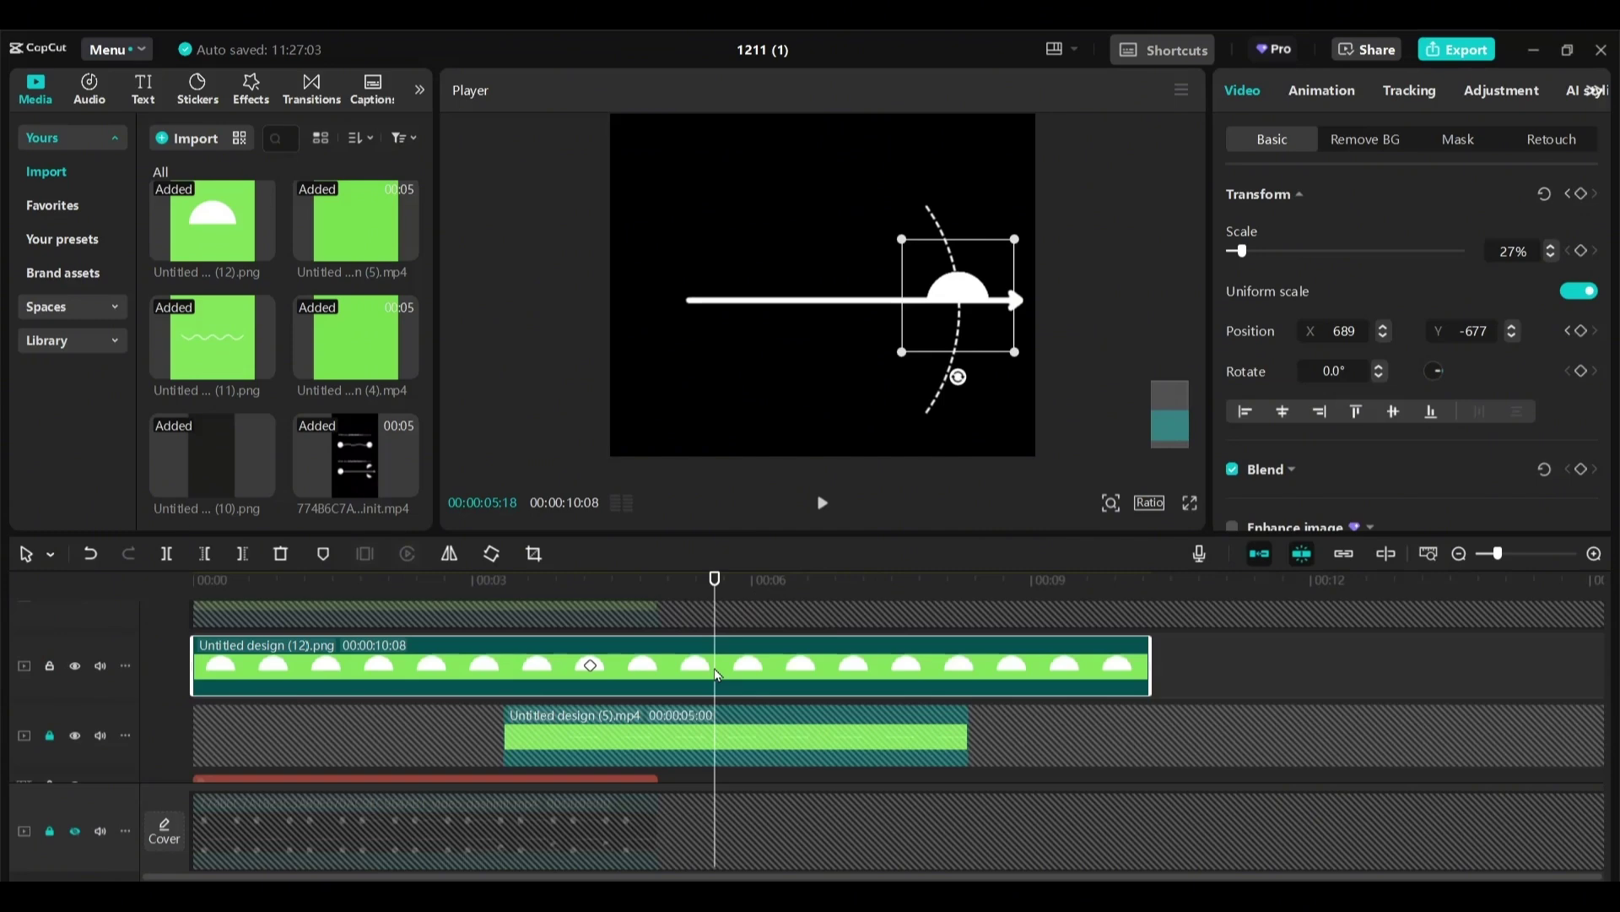
left_click_drag(950, 291, 954, 263)
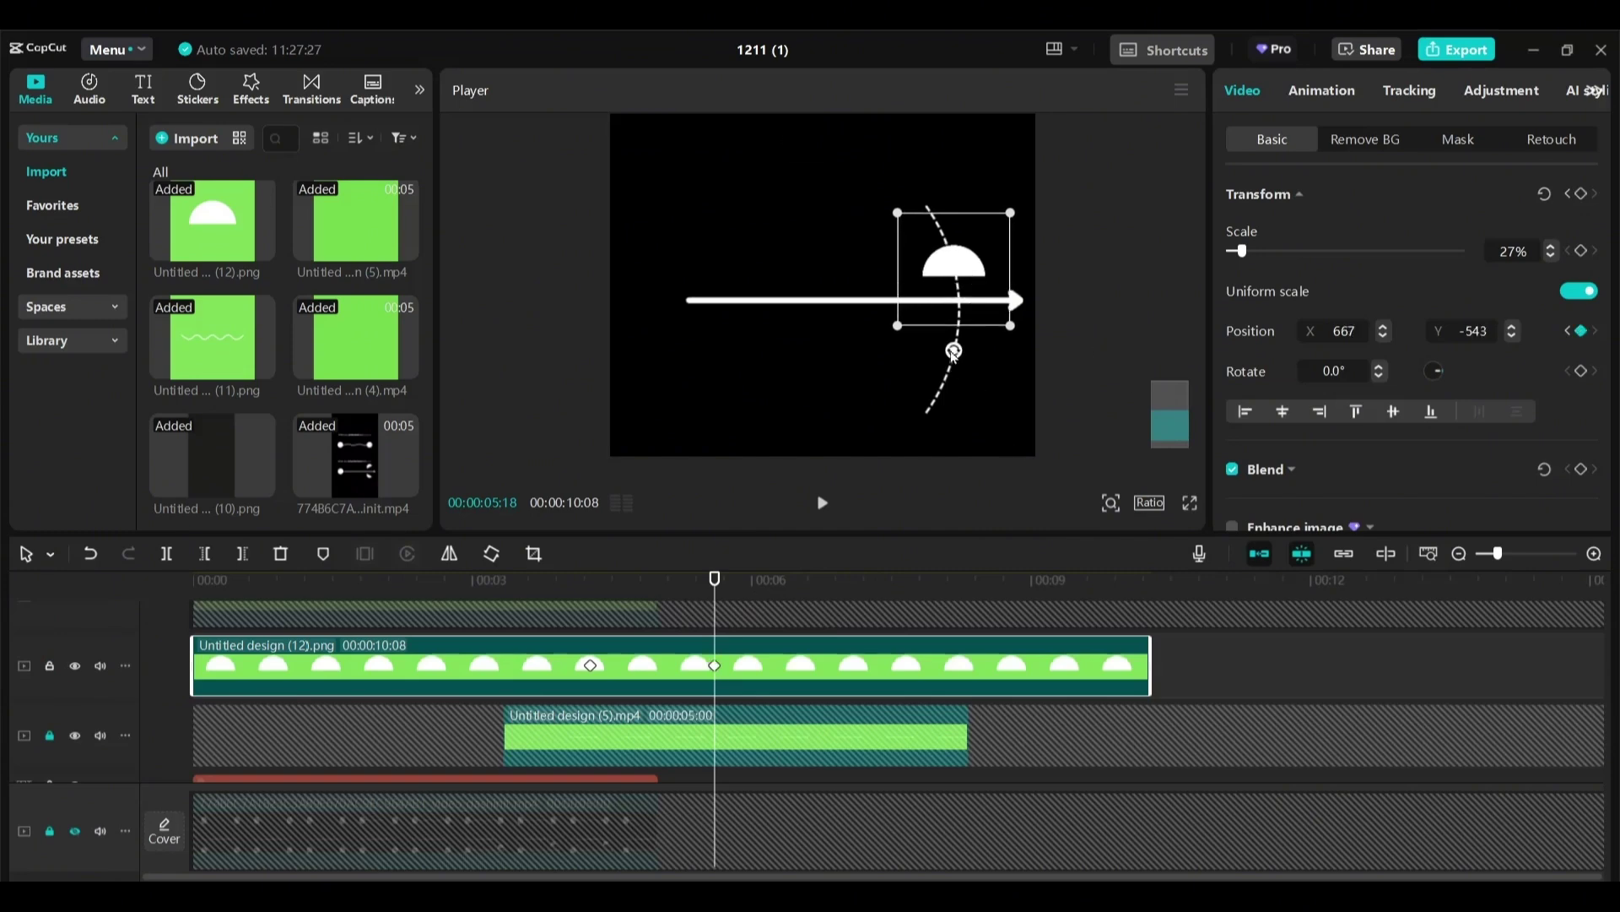
left_click_drag(952, 353, 968, 356)
left_click(75, 831)
left_click_drag(560, 597, 716, 592)
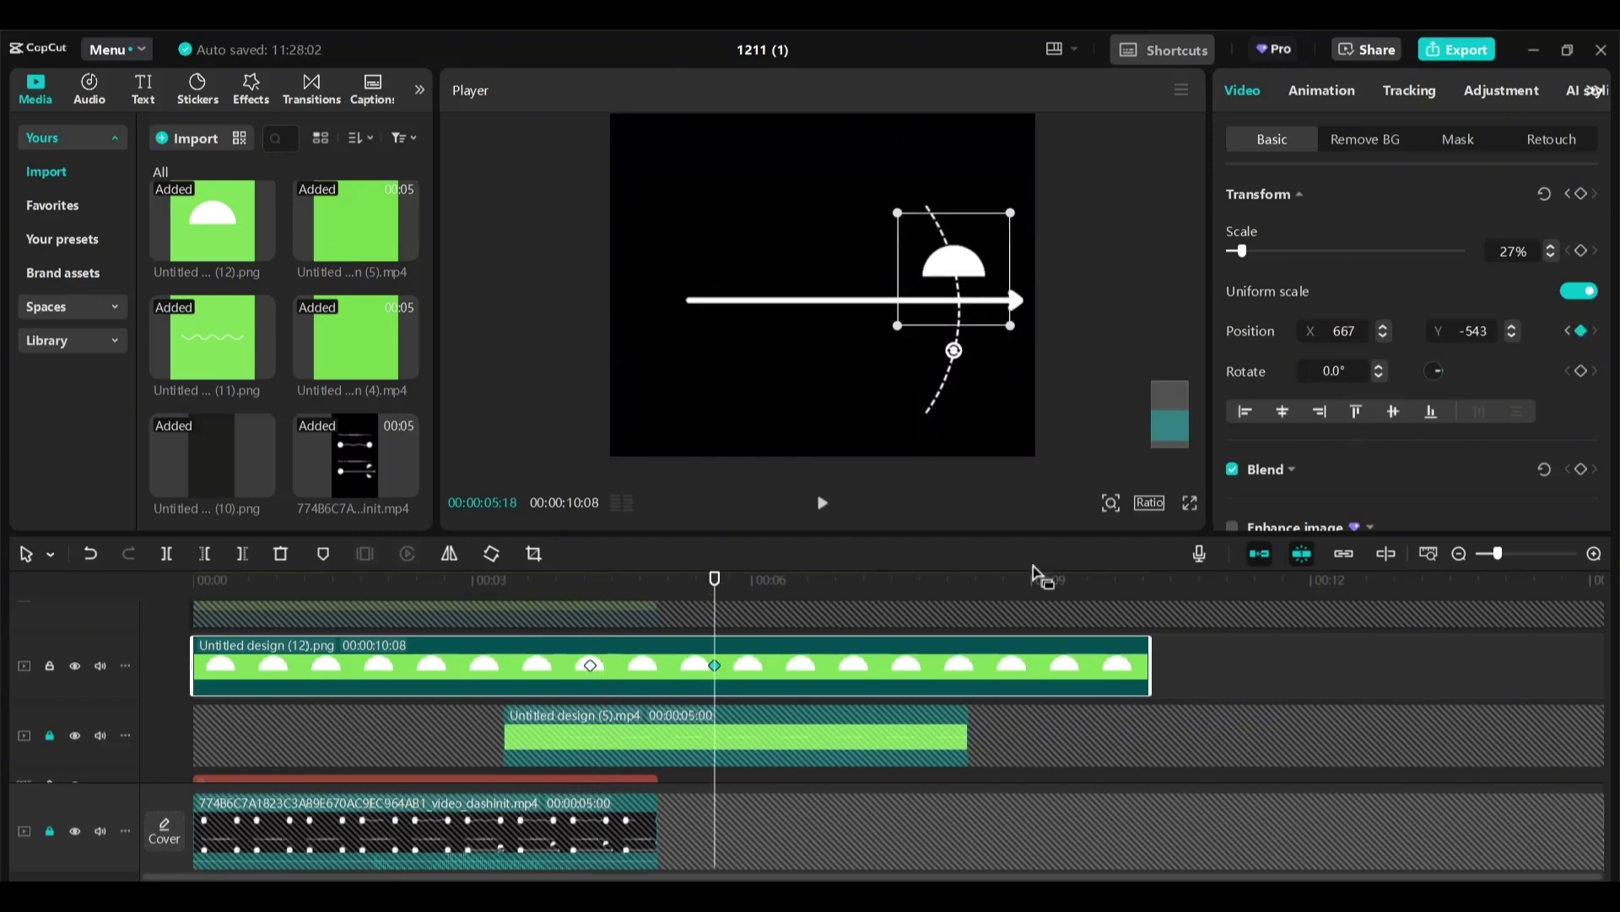
key("Delete")
Move the upper half-circle up along the dashed arc and set its rotation to -15°.
left_click_drag(957, 288, 959, 260)
left_click(1333, 370)
type("10")
left_click(1320, 373)
type("-")
left_click(1334, 376)
key("BackSpace")
type("5")
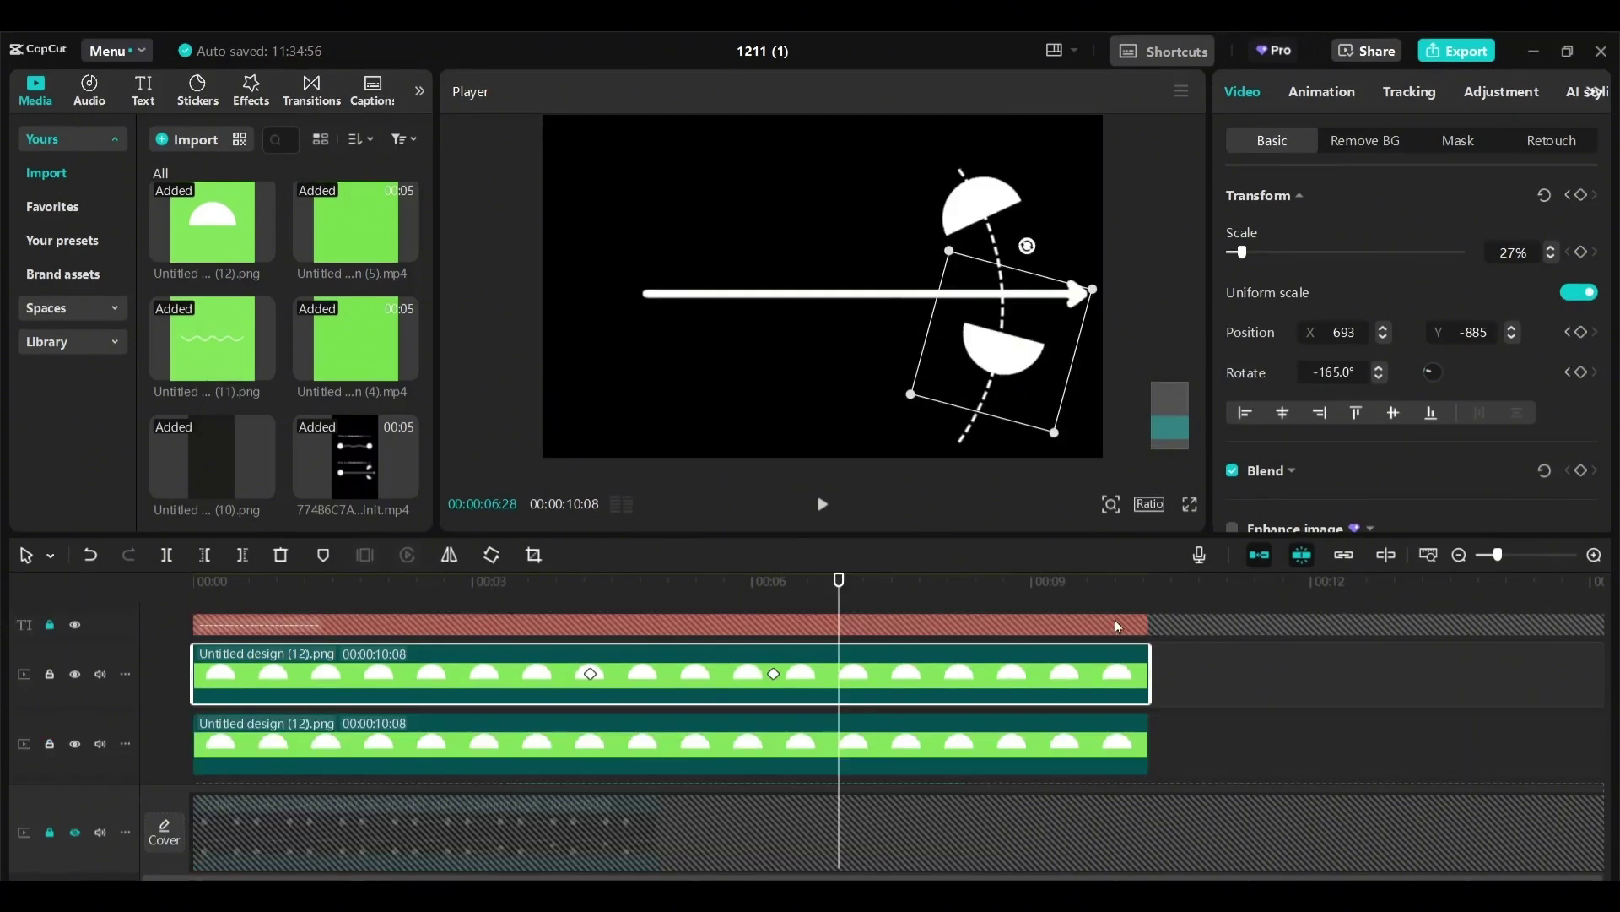
Add a position keyframe to the lower half-circle at 00:00:06:28 and rotate it to -140°.
left_click(1583, 337)
scroll(1334, 395, "up", 5)
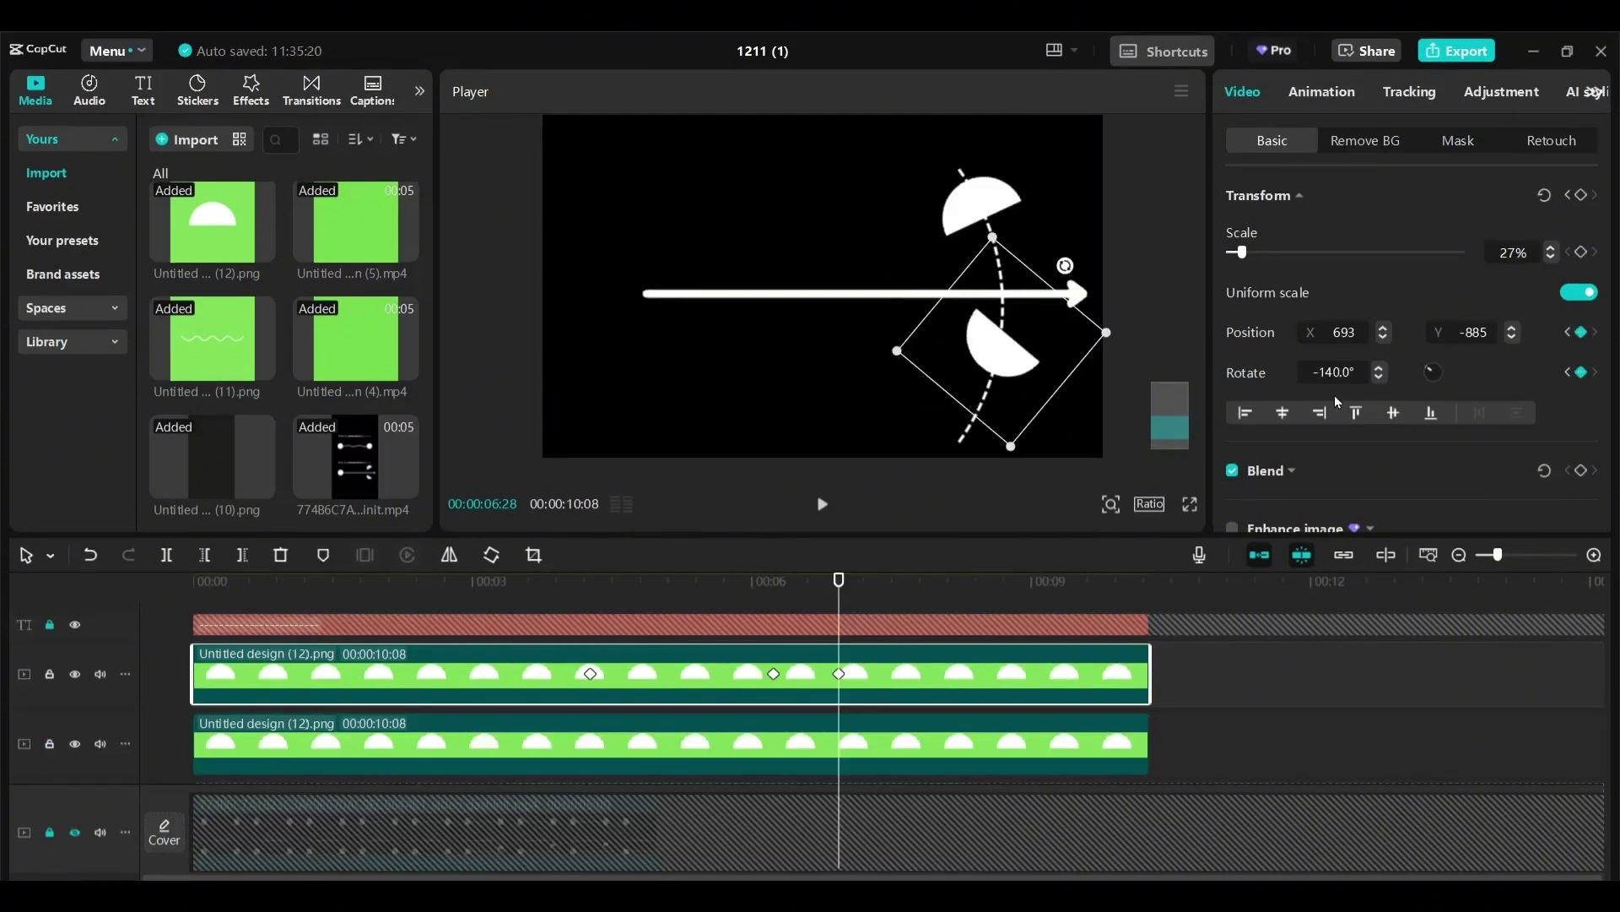
right_click(804, 405)
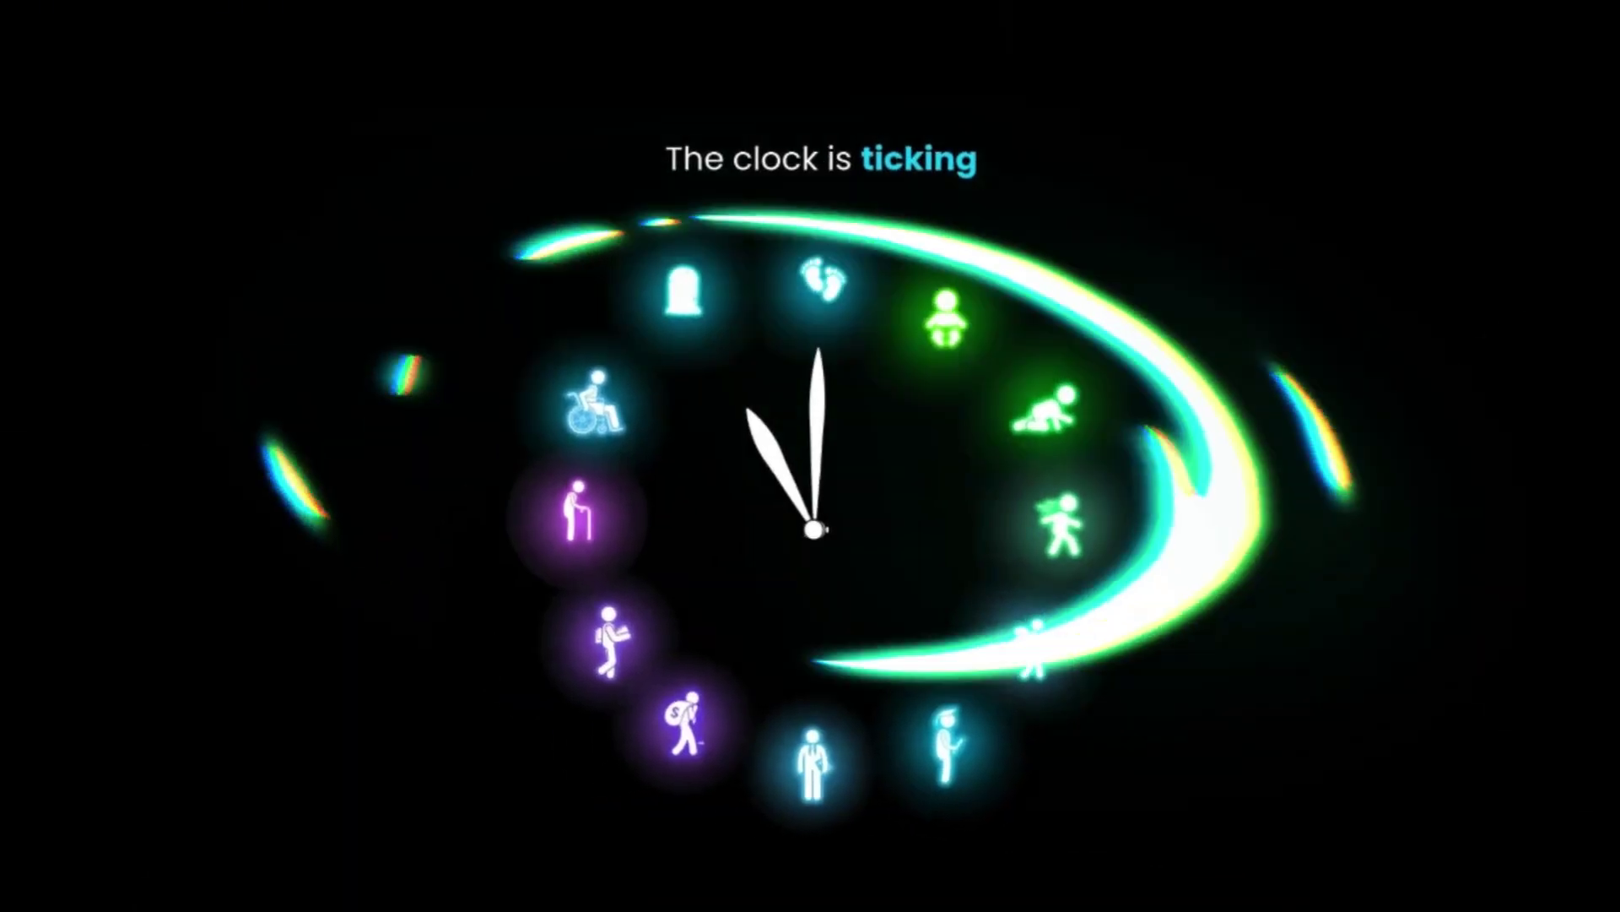
Switch to Canva and start new designs in the Video (1080p) and Mobile Video formats.
left_click(456, 251)
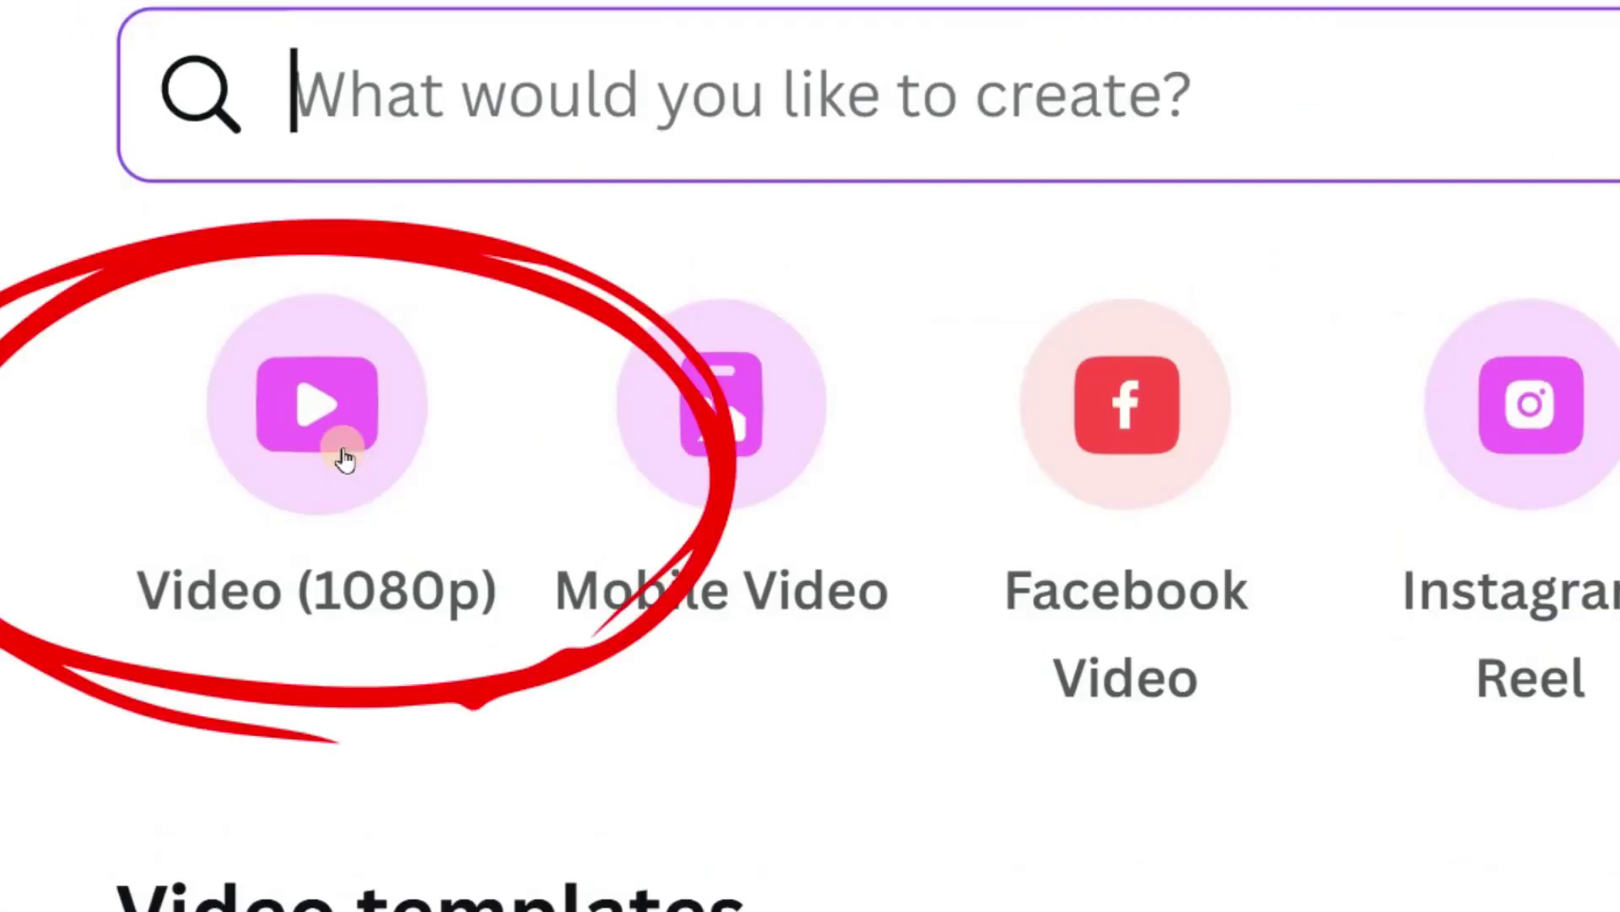
left_click(351, 478)
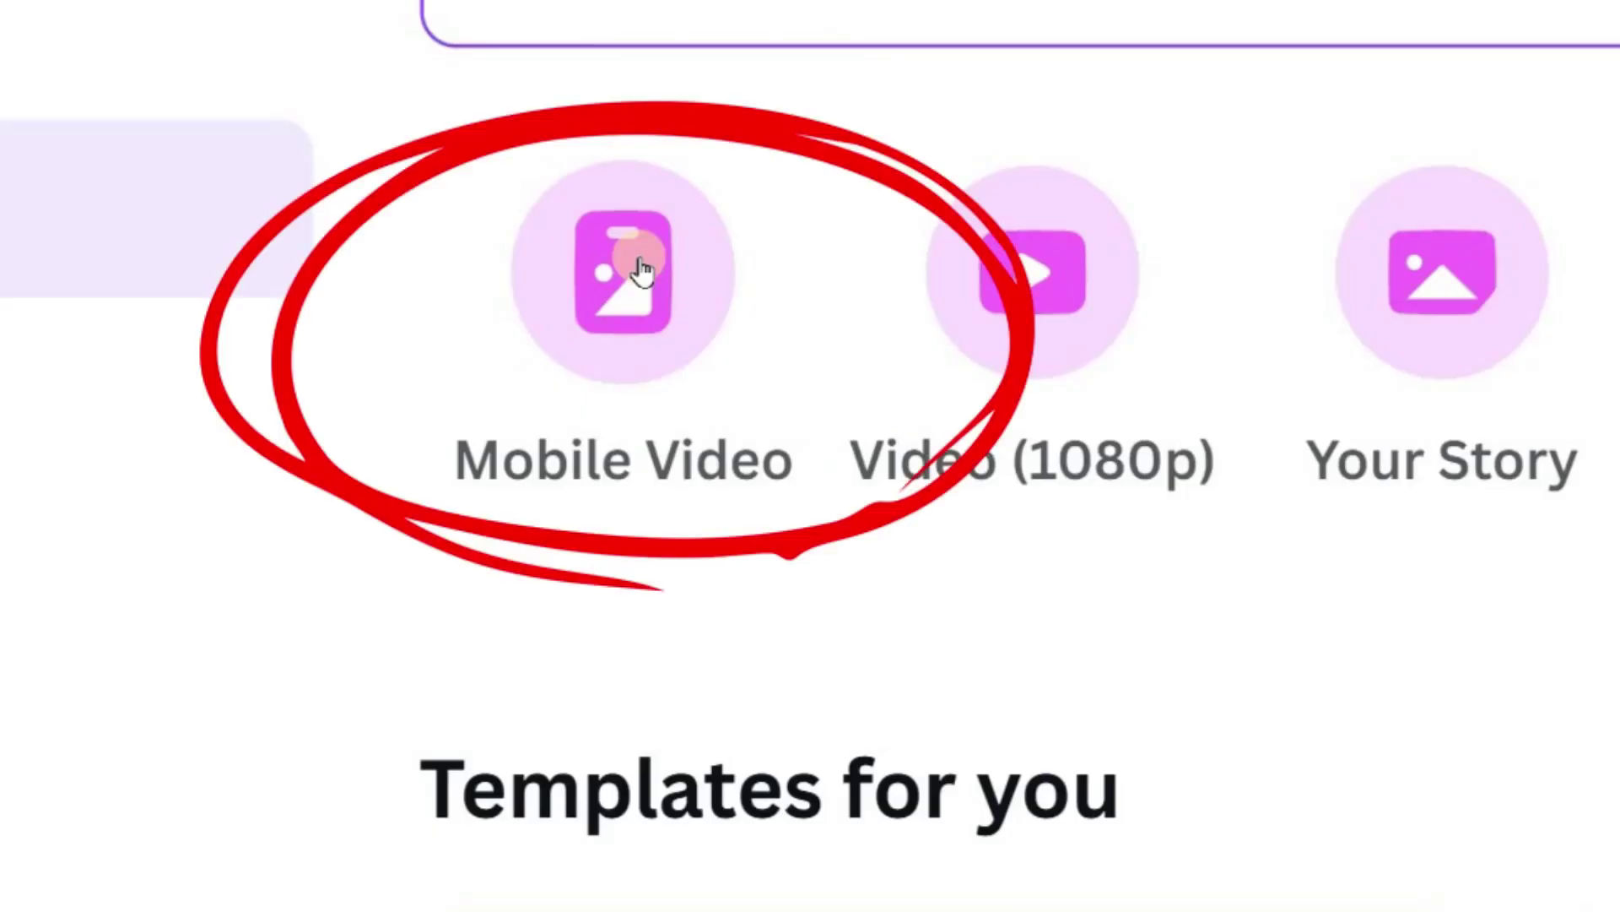
left_click(641, 268)
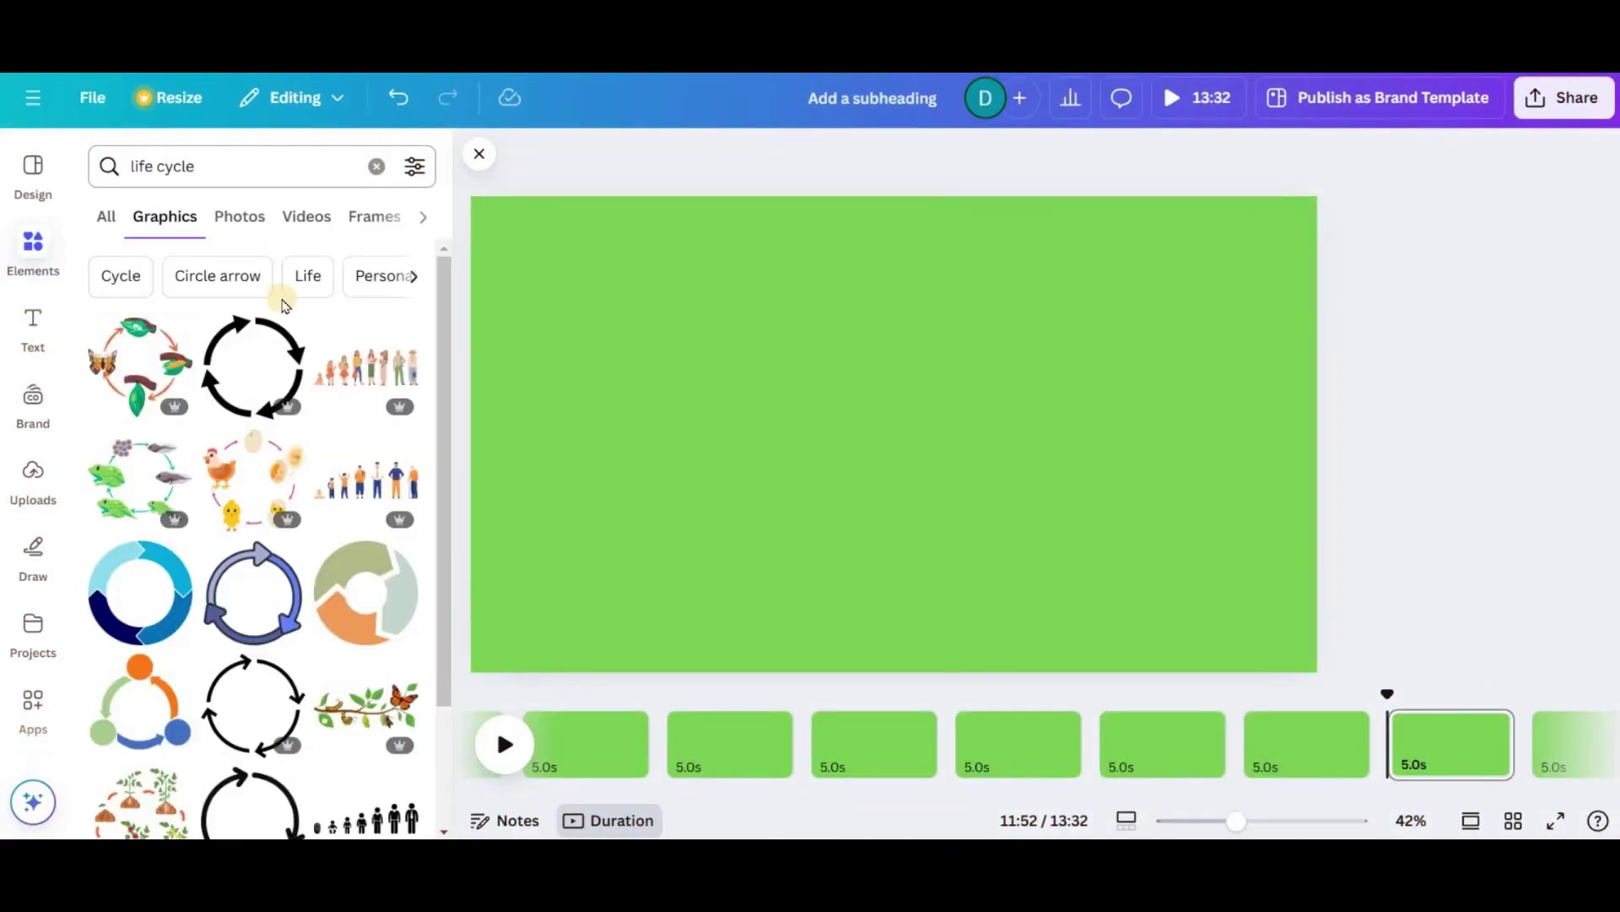
Add the black human life-stages graphic from the life cycle results to the page and crop it down.
scroll(284, 507, "down", 3)
left_click(366, 532)
left_click(964, 158)
left_click_drag(1190, 390, 832, 494)
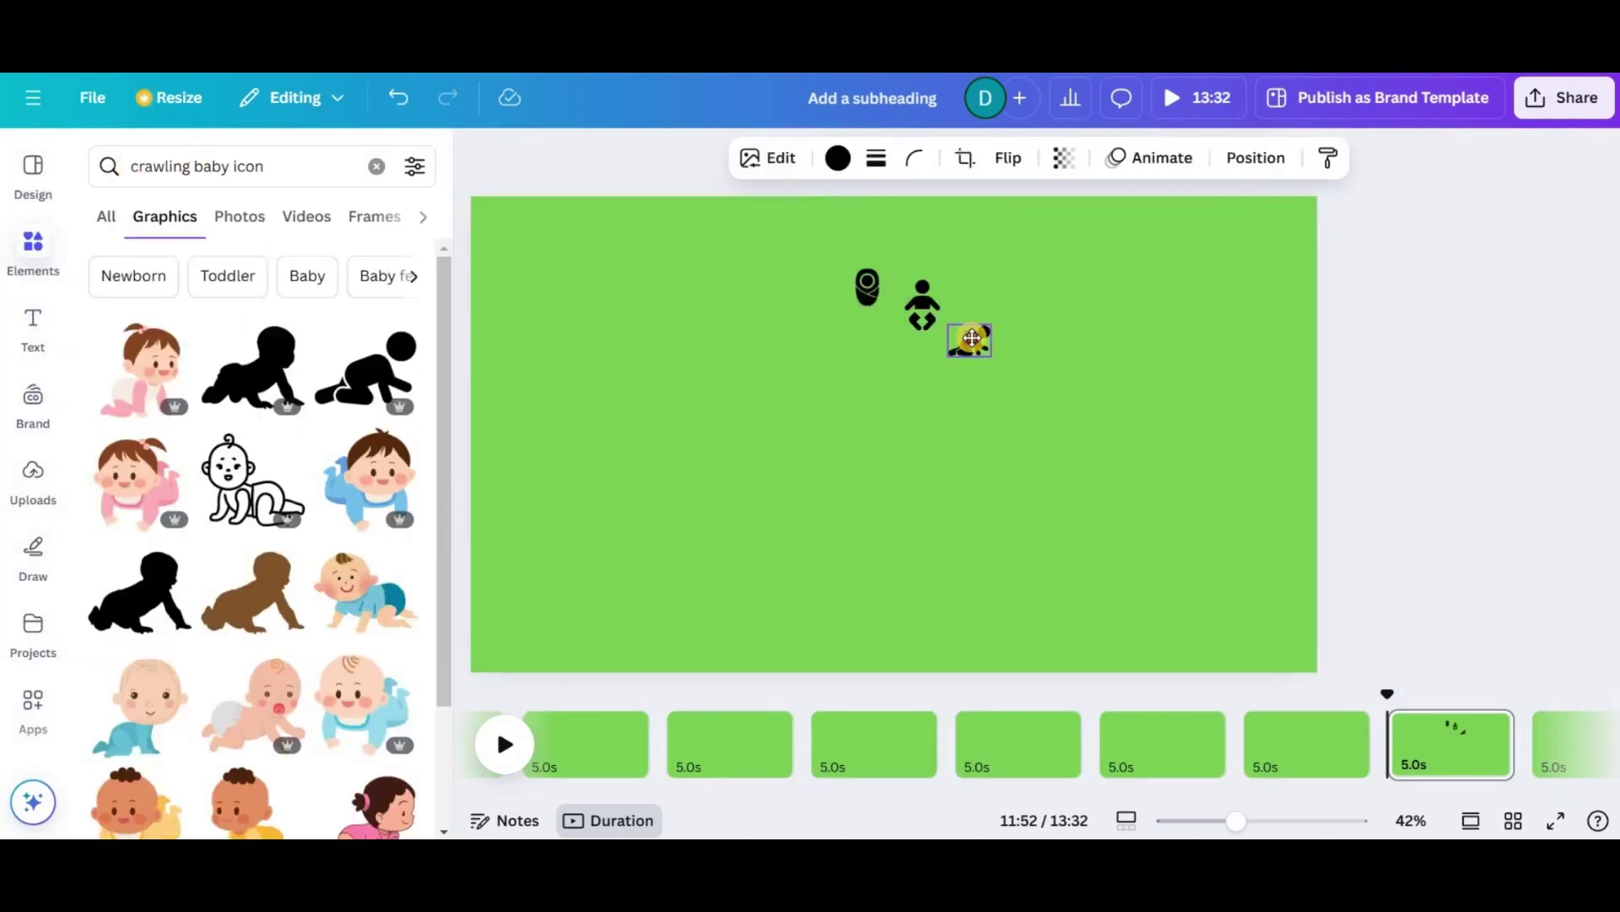
Search the graphics elements for "walking baby icon".
left_click_drag(193, 166, 121, 175)
type("walking")
key("Return")
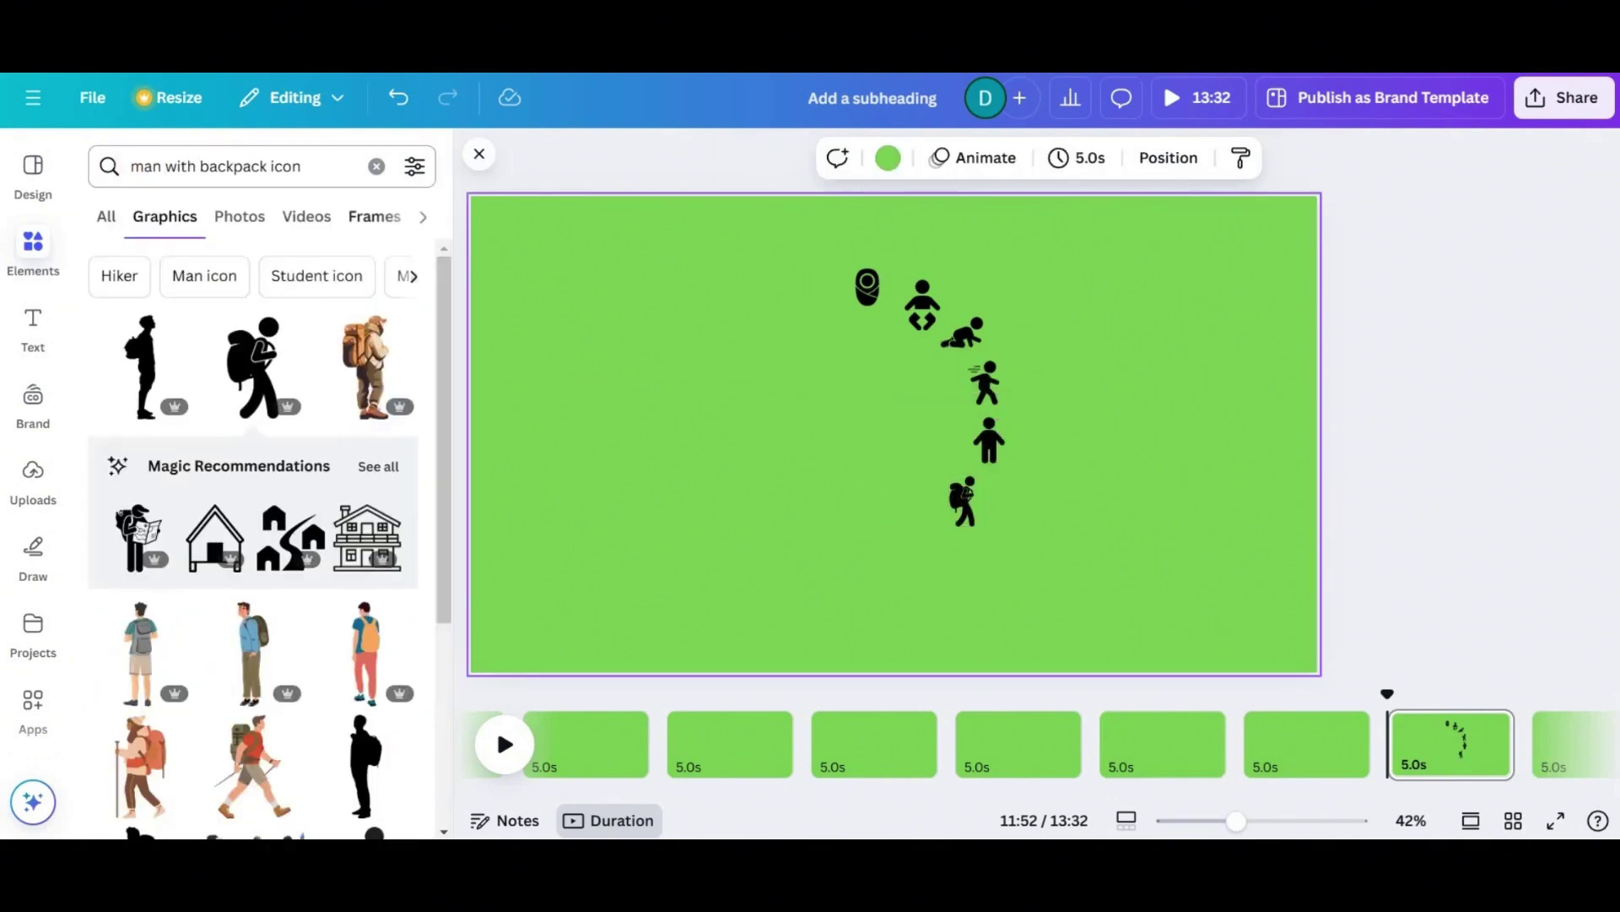
Search the elements for "clock hands", add the L-shaped pair of hands to an empty green page and enlarge it.
left_click(175, 167)
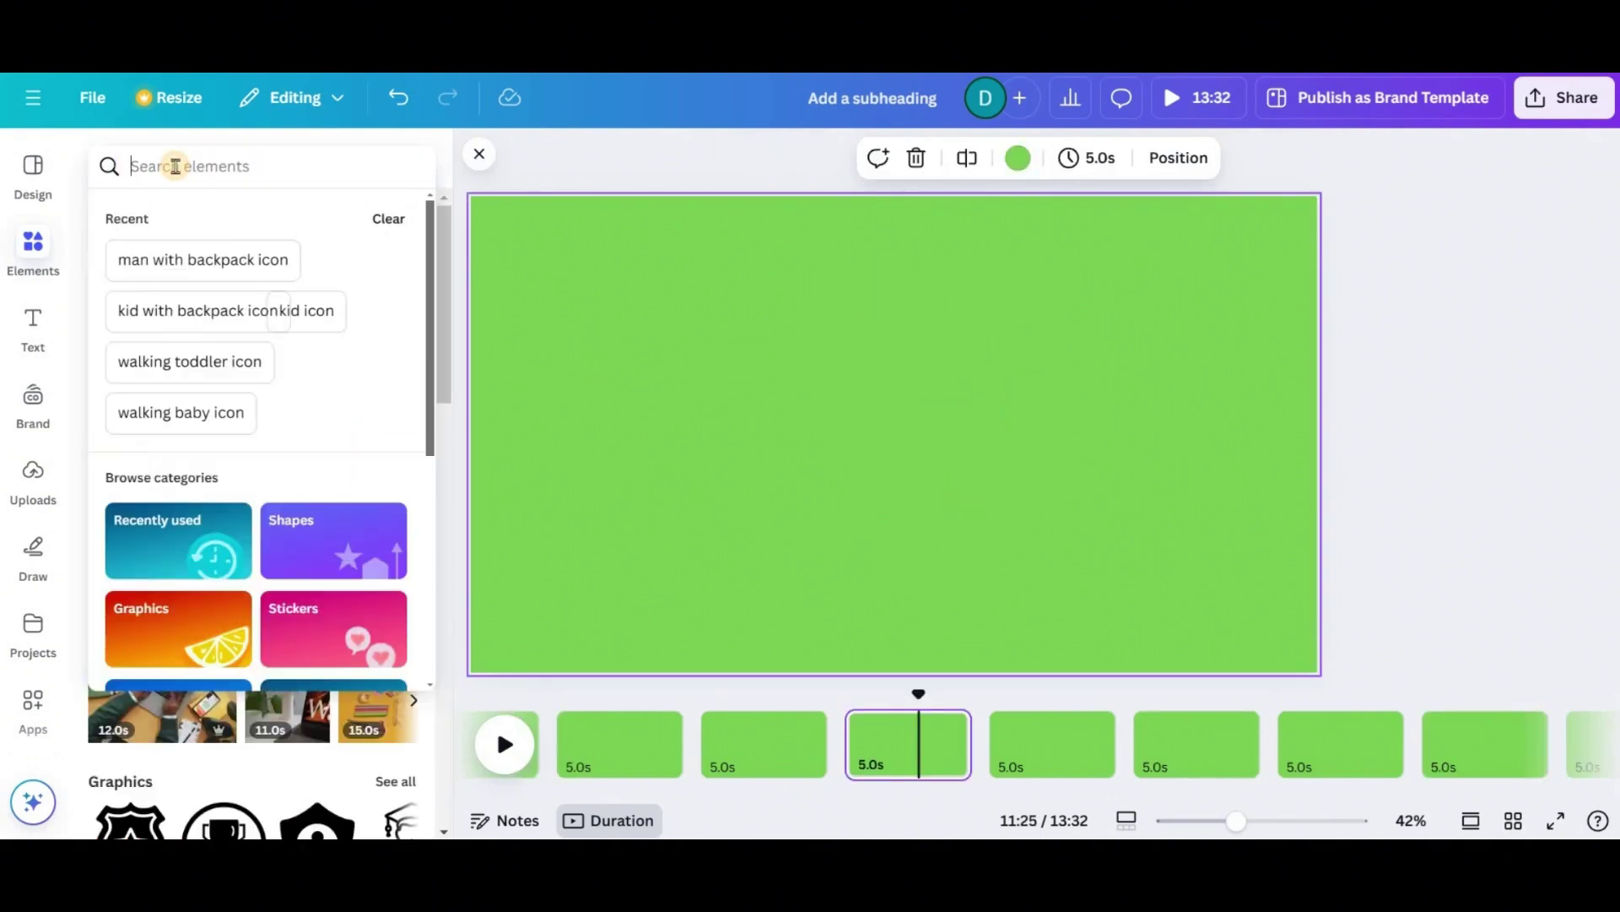
type("clock")
key("Return")
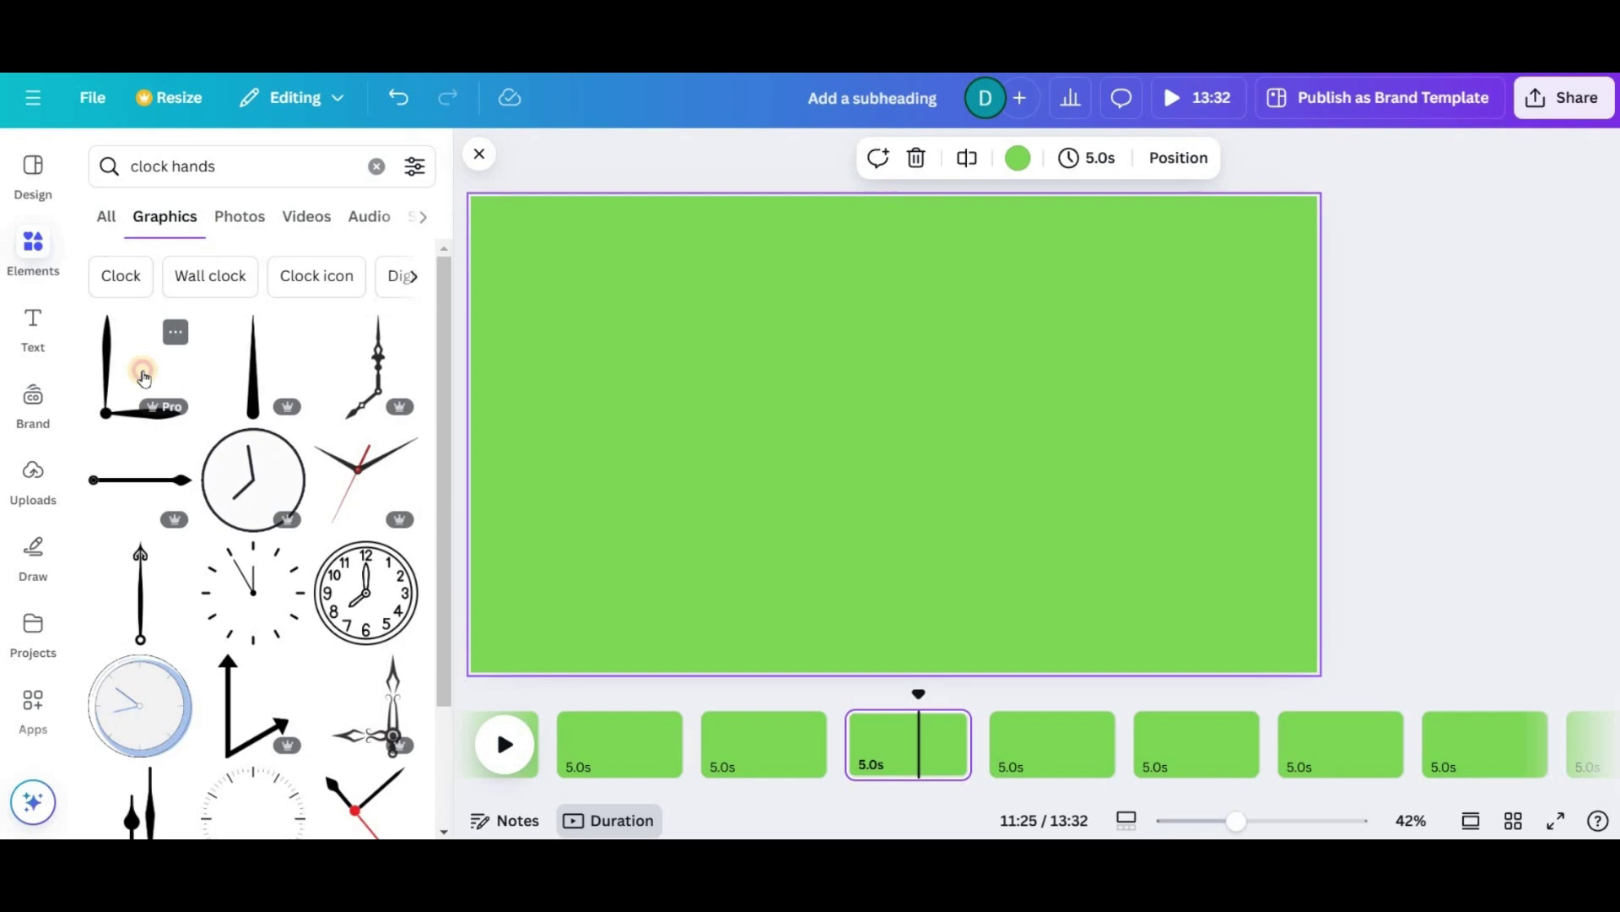
left_click(141, 369)
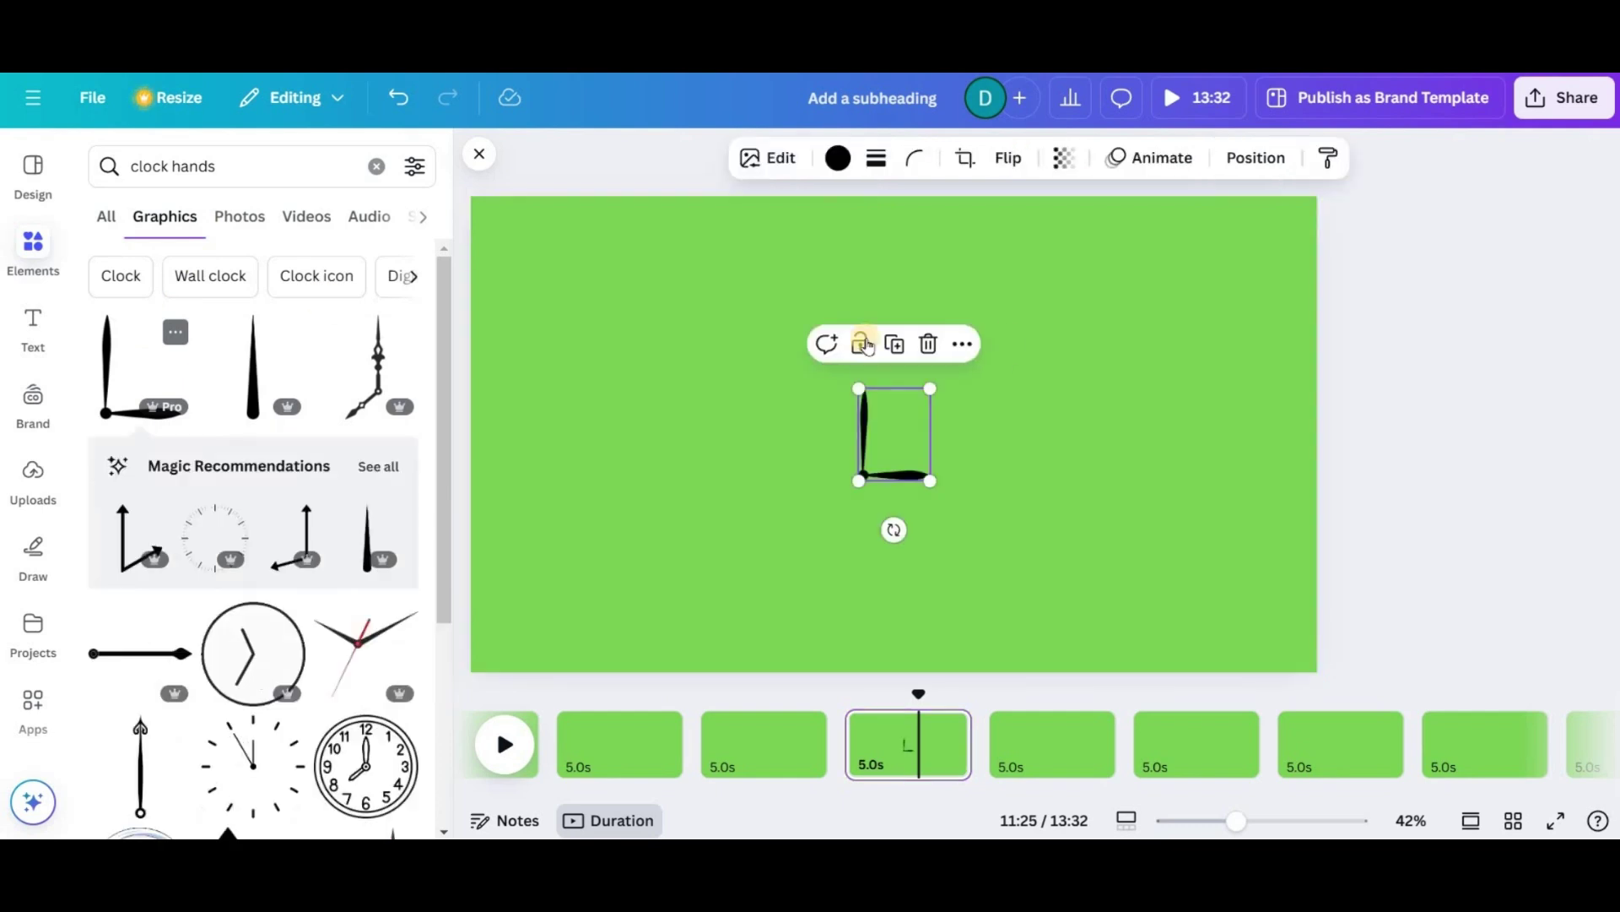
mouse_move(959, 358)
left_mouse_down()
mouse_move(984, 319)
mouse_move(975, 339)
left_mouse_up()
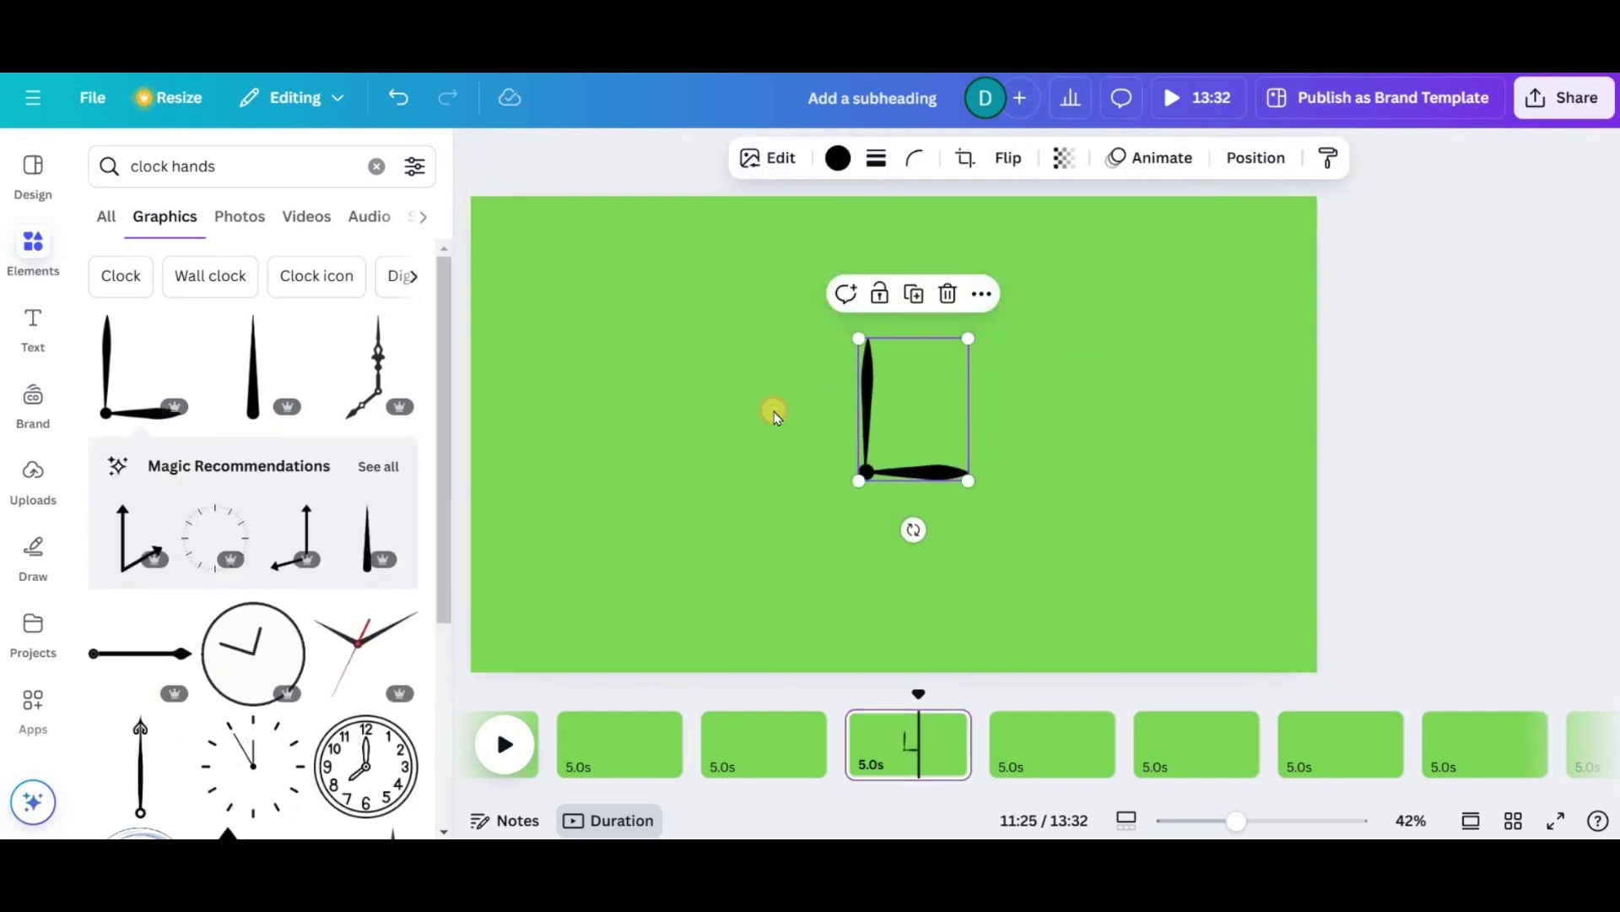
left_click(771, 408)
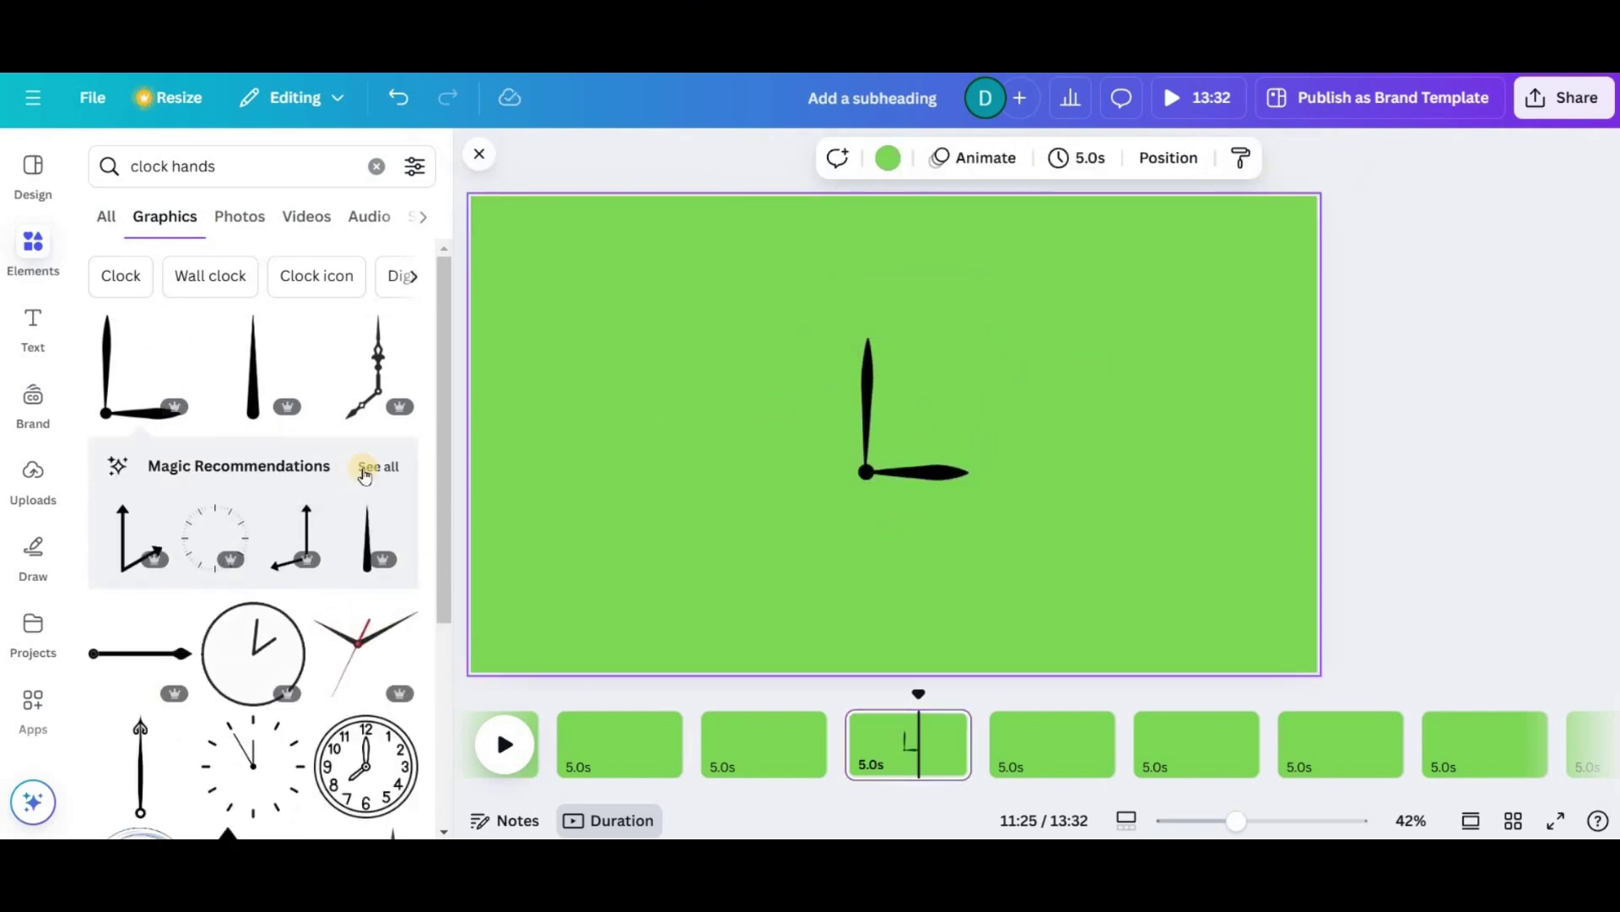
Add the tick-mark clock dial around the hands, layer it behind them and centre the hands on the dial.
scroll(365, 475, "down", 2)
left_click(221, 376)
left_click_drag(802, 470, 920, 487)
right_click(1000, 352)
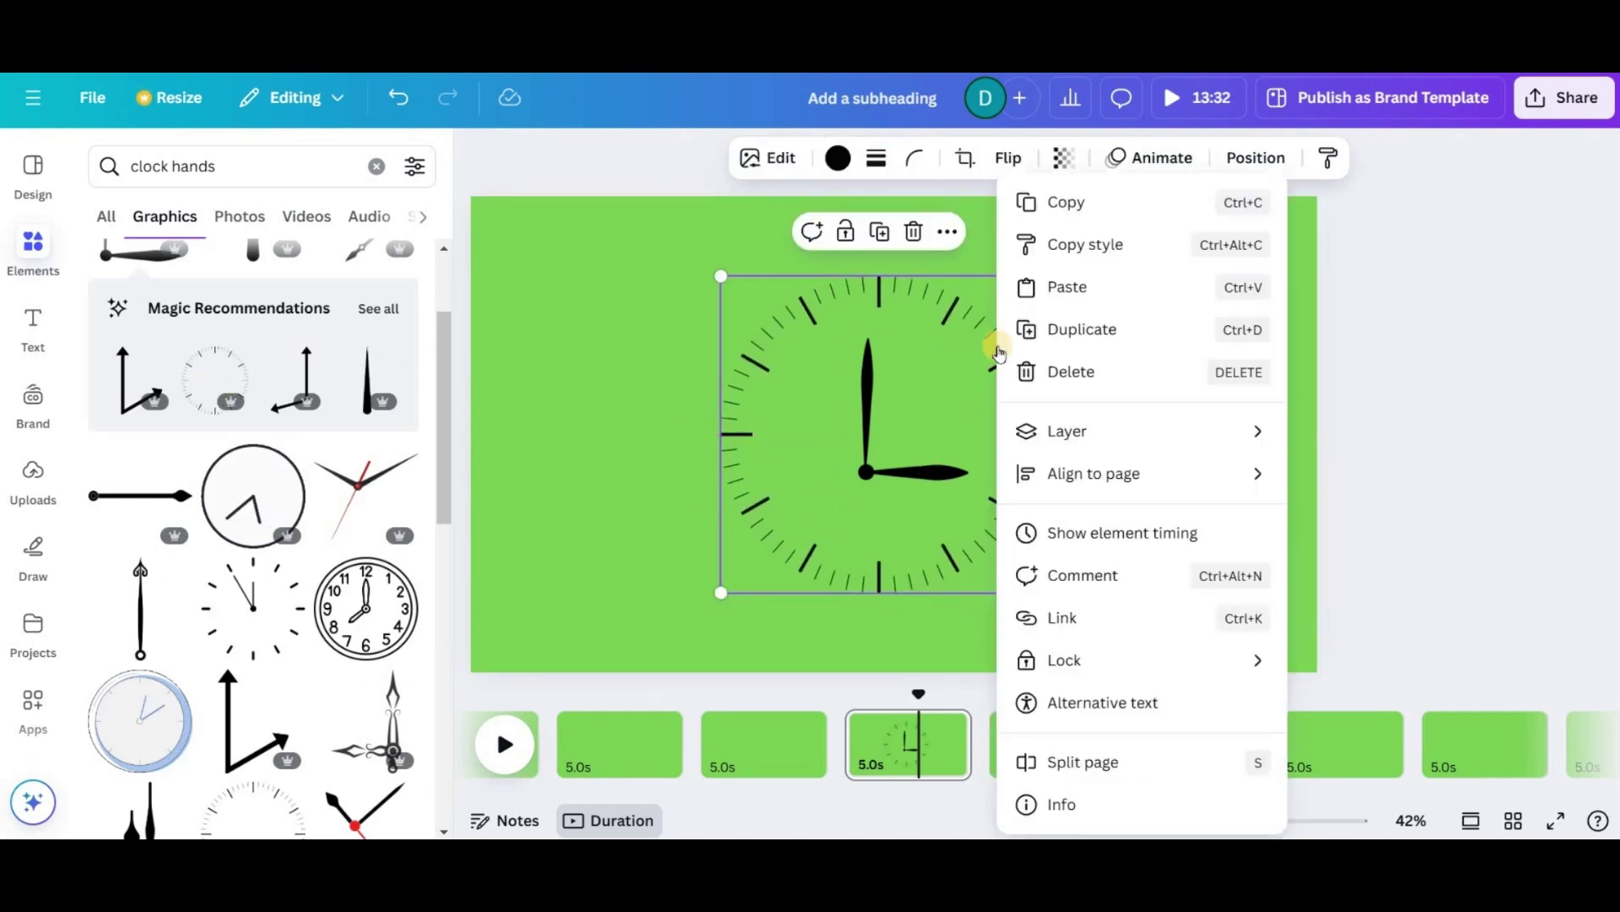
mouse_move(1079, 430)
left_click_drag(914, 459, 920, 439)
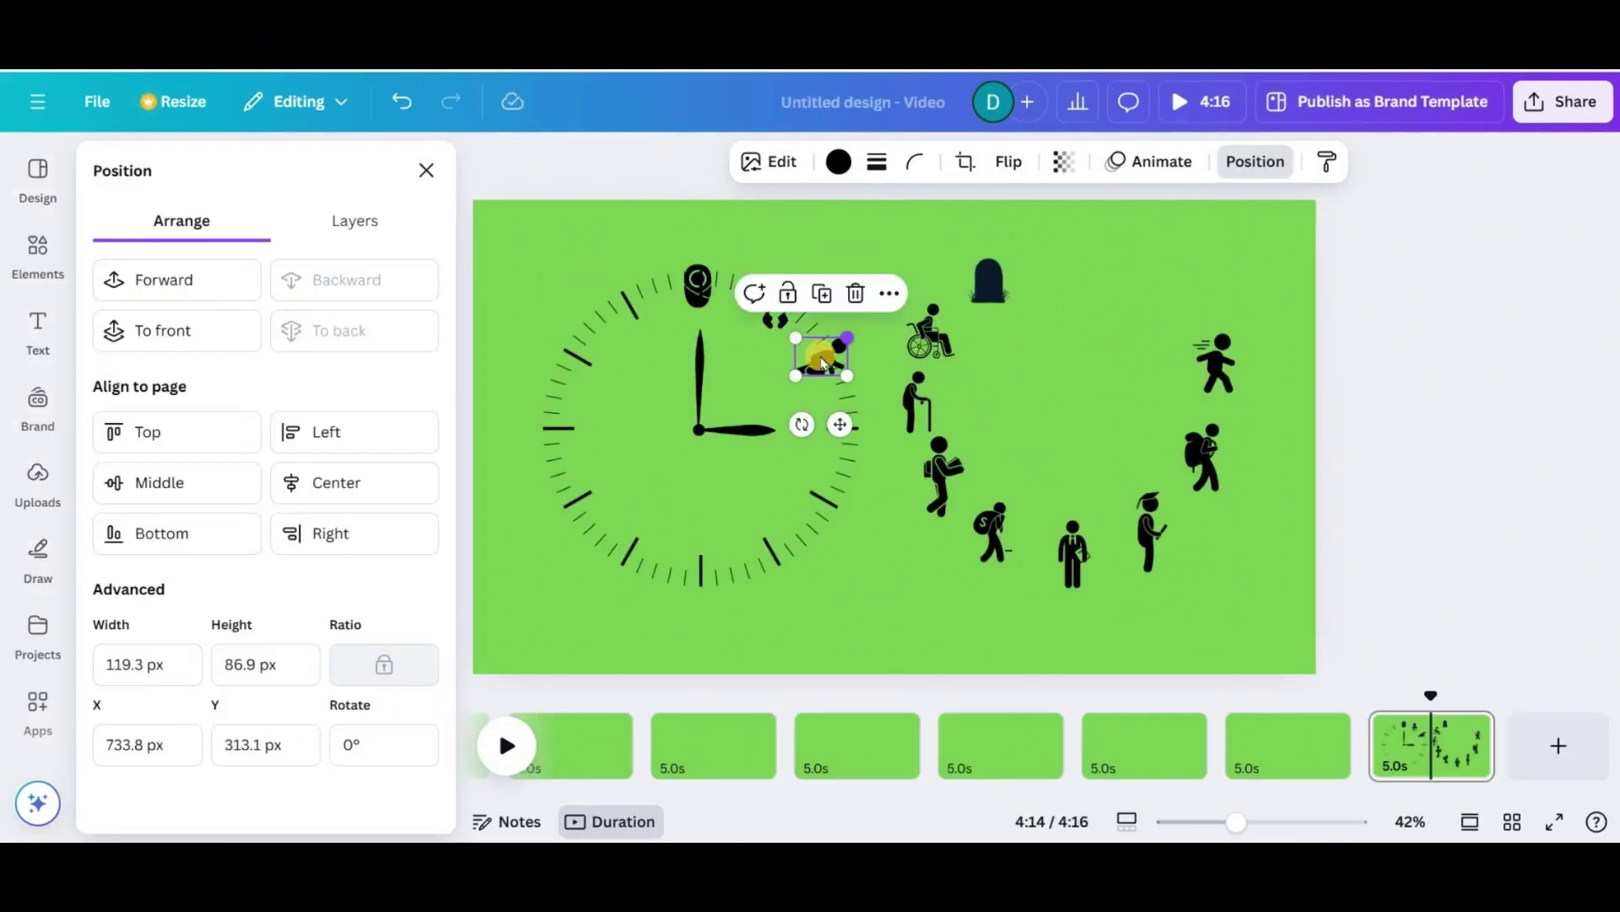
Position the baby, crawling baby, running child and backpack icons on the dial's 1, 2, 3 and 4 o'clock marks.
left_click(767, 319)
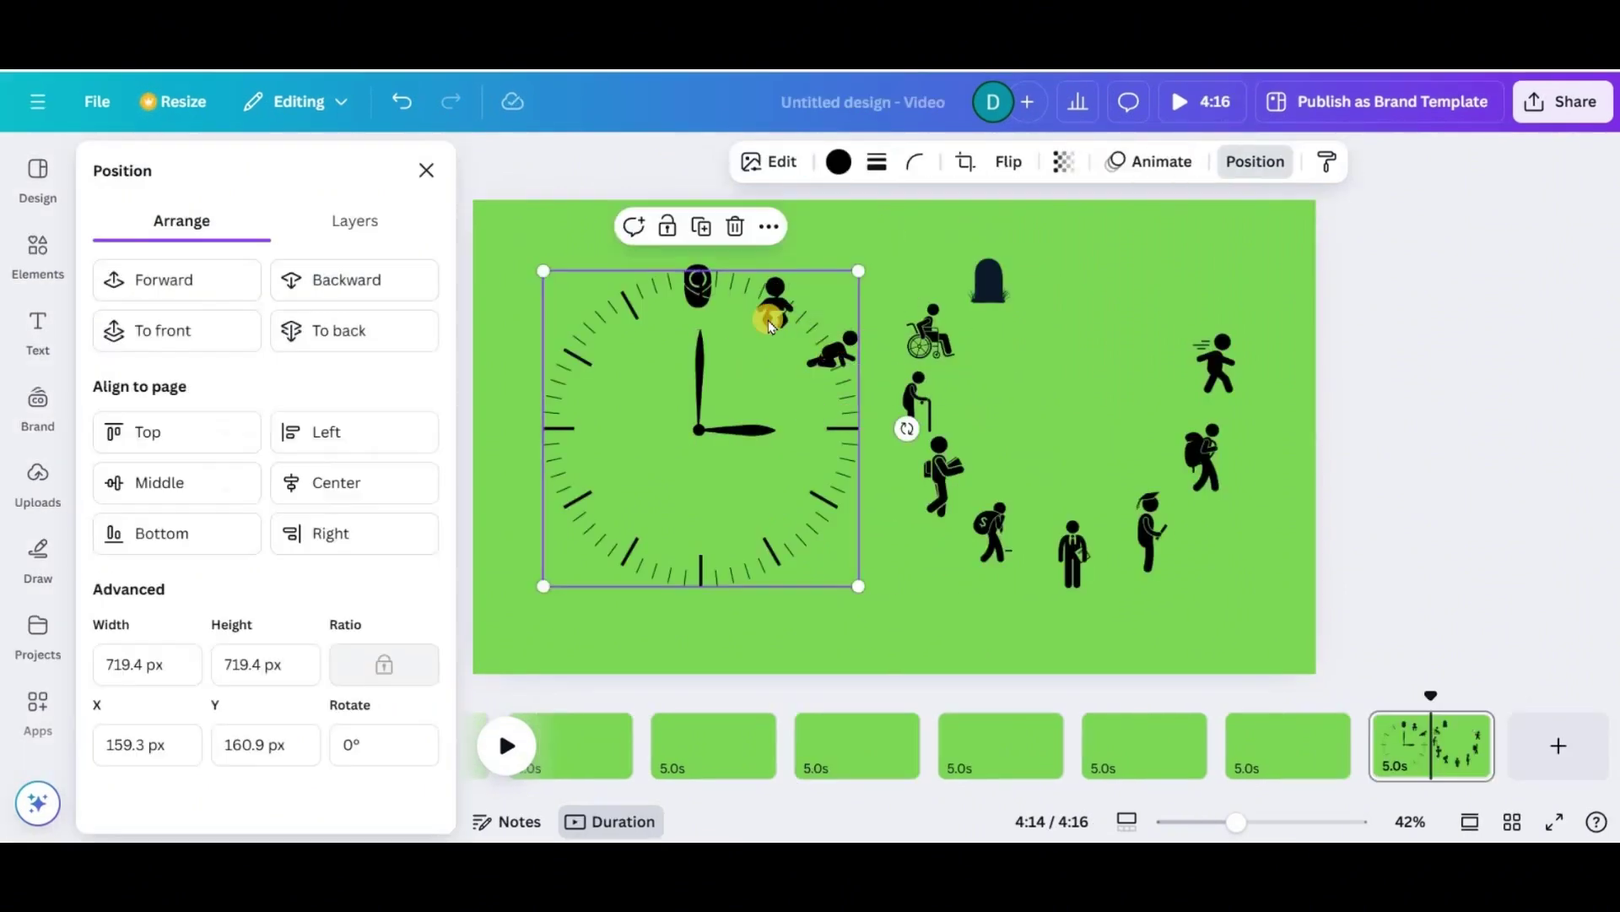
right_click(823, 338)
key("Escape")
left_click(774, 299)
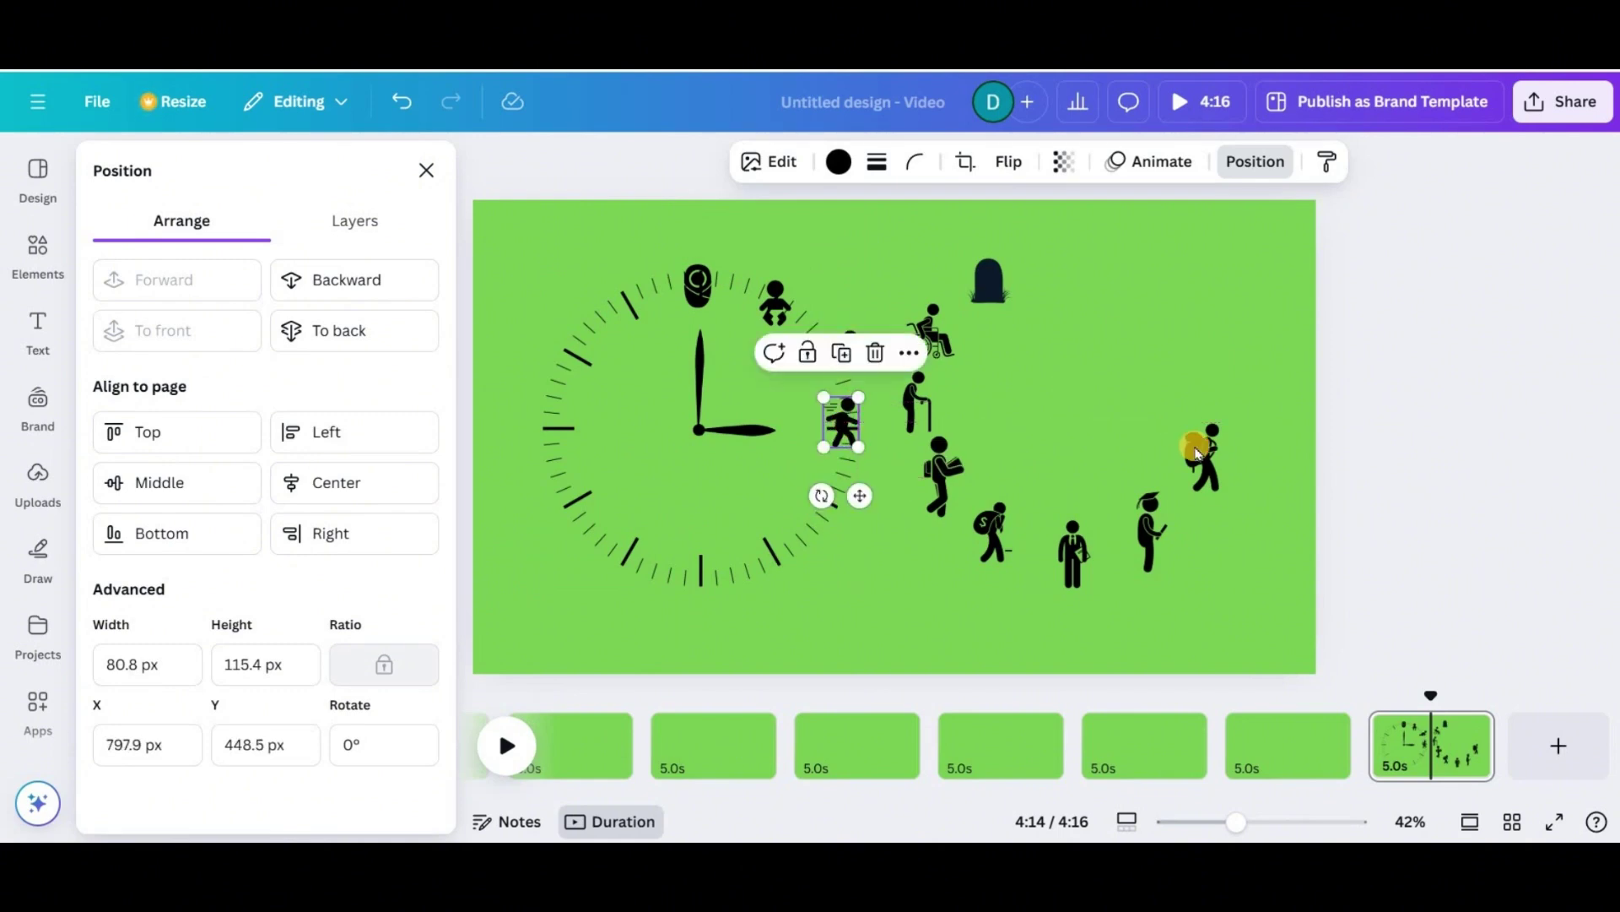
left_click_drag(1197, 453, 829, 497)
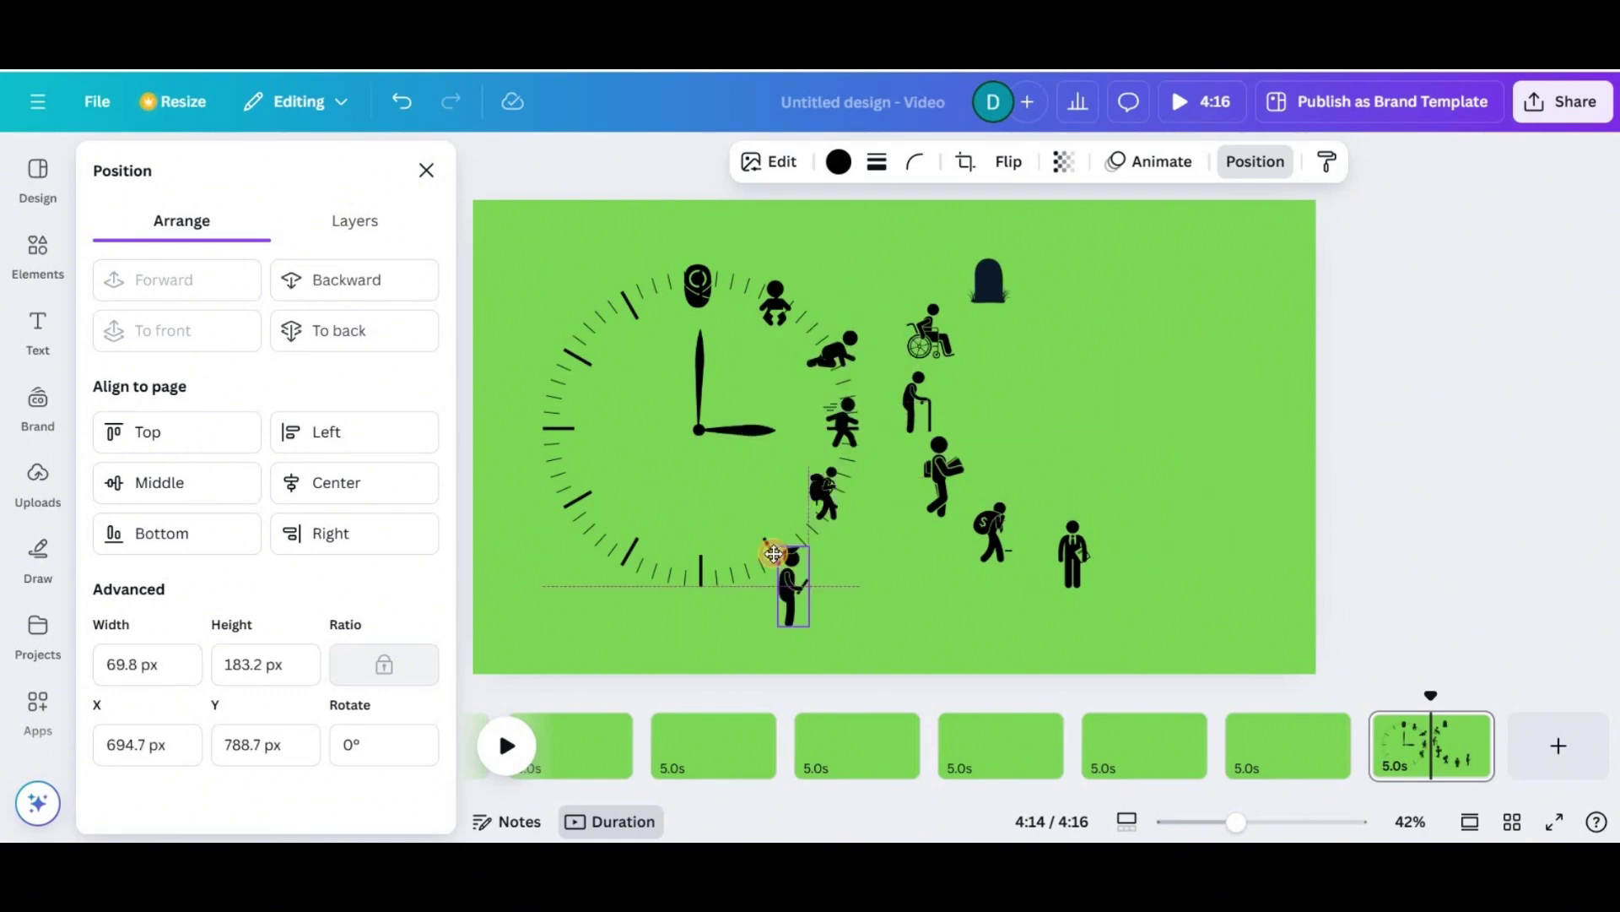
Shrink the graduate icon onto the dial's 5 o'clock mark and place the suited man on the 6 o'clock mark.
left_click_drag(774, 554, 752, 511)
left_click_drag(1073, 552, 702, 568)
Place the money-bag man on the dial's 7 o'clock mark and adjust the newborn, suited man and graduate icons around the dial.
left_click(698, 285)
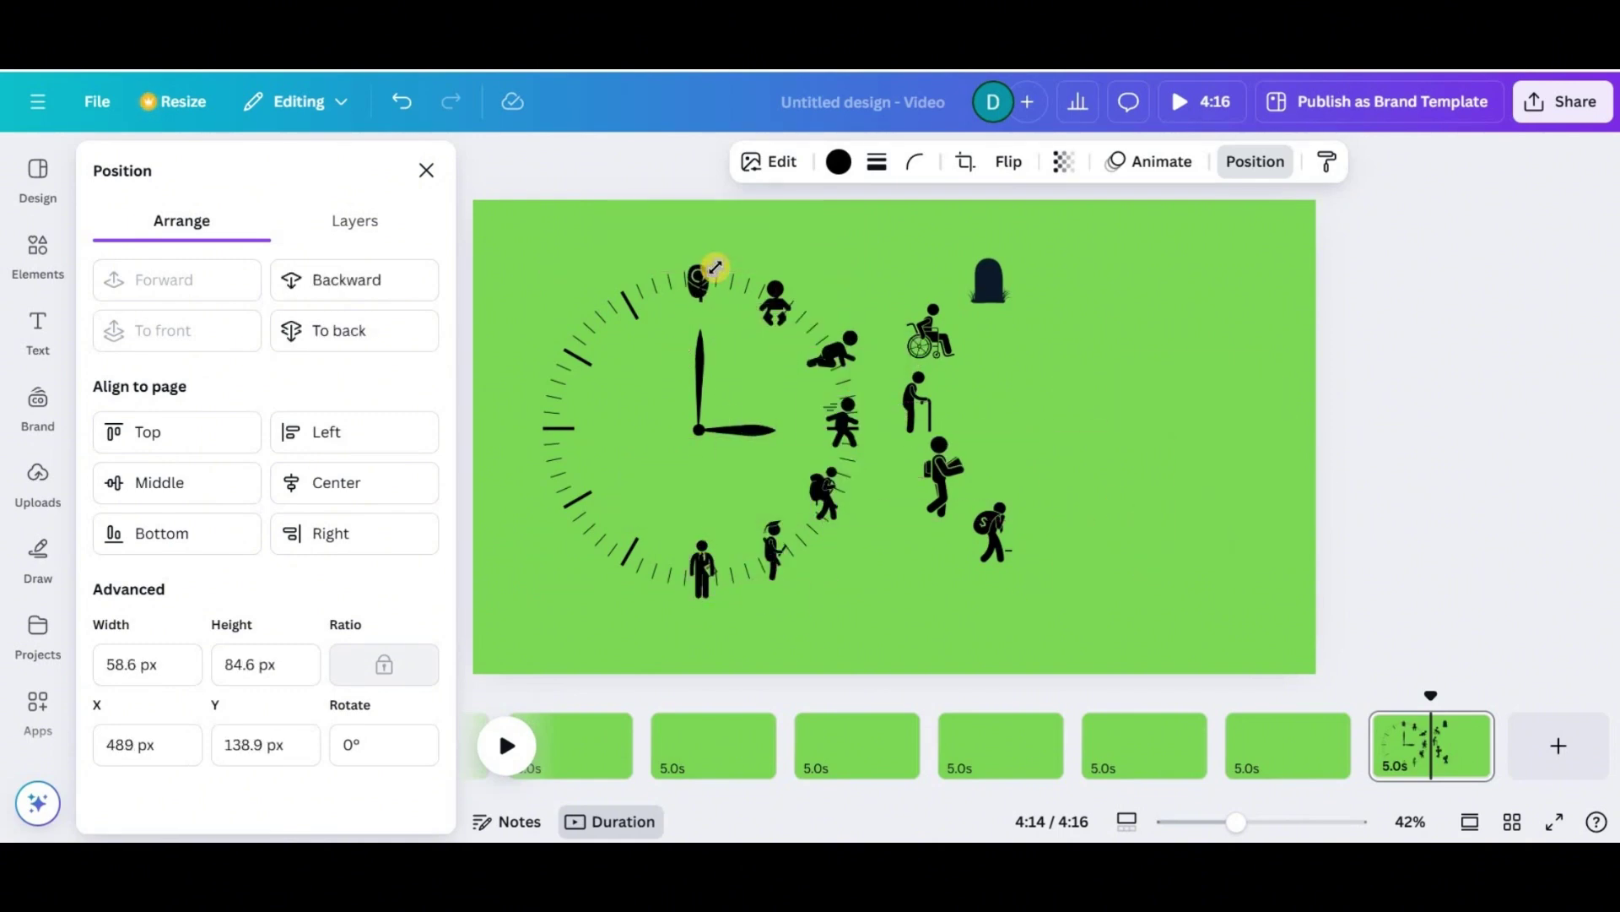
left_click_drag(750, 509, 626, 539)
left_click_drag(648, 509, 722, 531)
left_click(948, 484)
left_click(623, 536)
left_click(704, 563)
left_click(774, 548)
left_click_drag(786, 521, 793, 515)
Place the book-carrying man, cane user, wheelchair user and tombstone icons on the dial's 8, 9, 10 and 11 o'clock marks.
left_click_drag(942, 481, 581, 488)
left_click_drag(602, 446, 590, 473)
left_click_drag(917, 402, 562, 422)
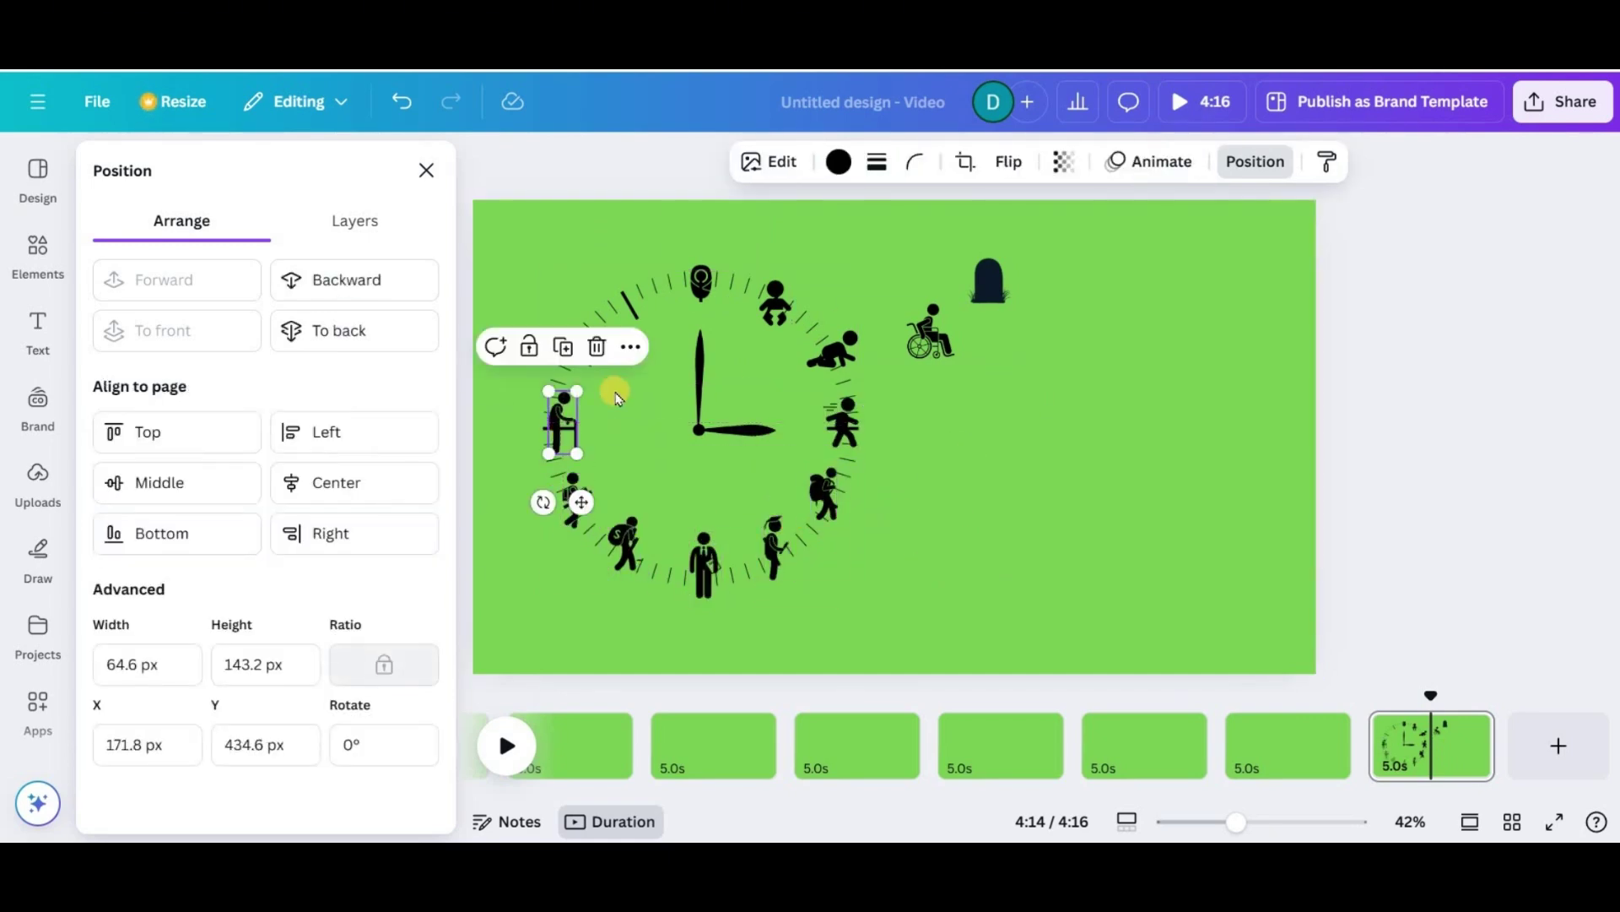
left_click_drag(930, 332, 578, 348)
left_click_drag(603, 320, 600, 325)
left_click_drag(989, 280, 633, 300)
left_click_drag(656, 279, 658, 282)
Select the dial, hands and all icons together and move the clock to the middle of the page.
left_click_drag(904, 296, 541, 599)
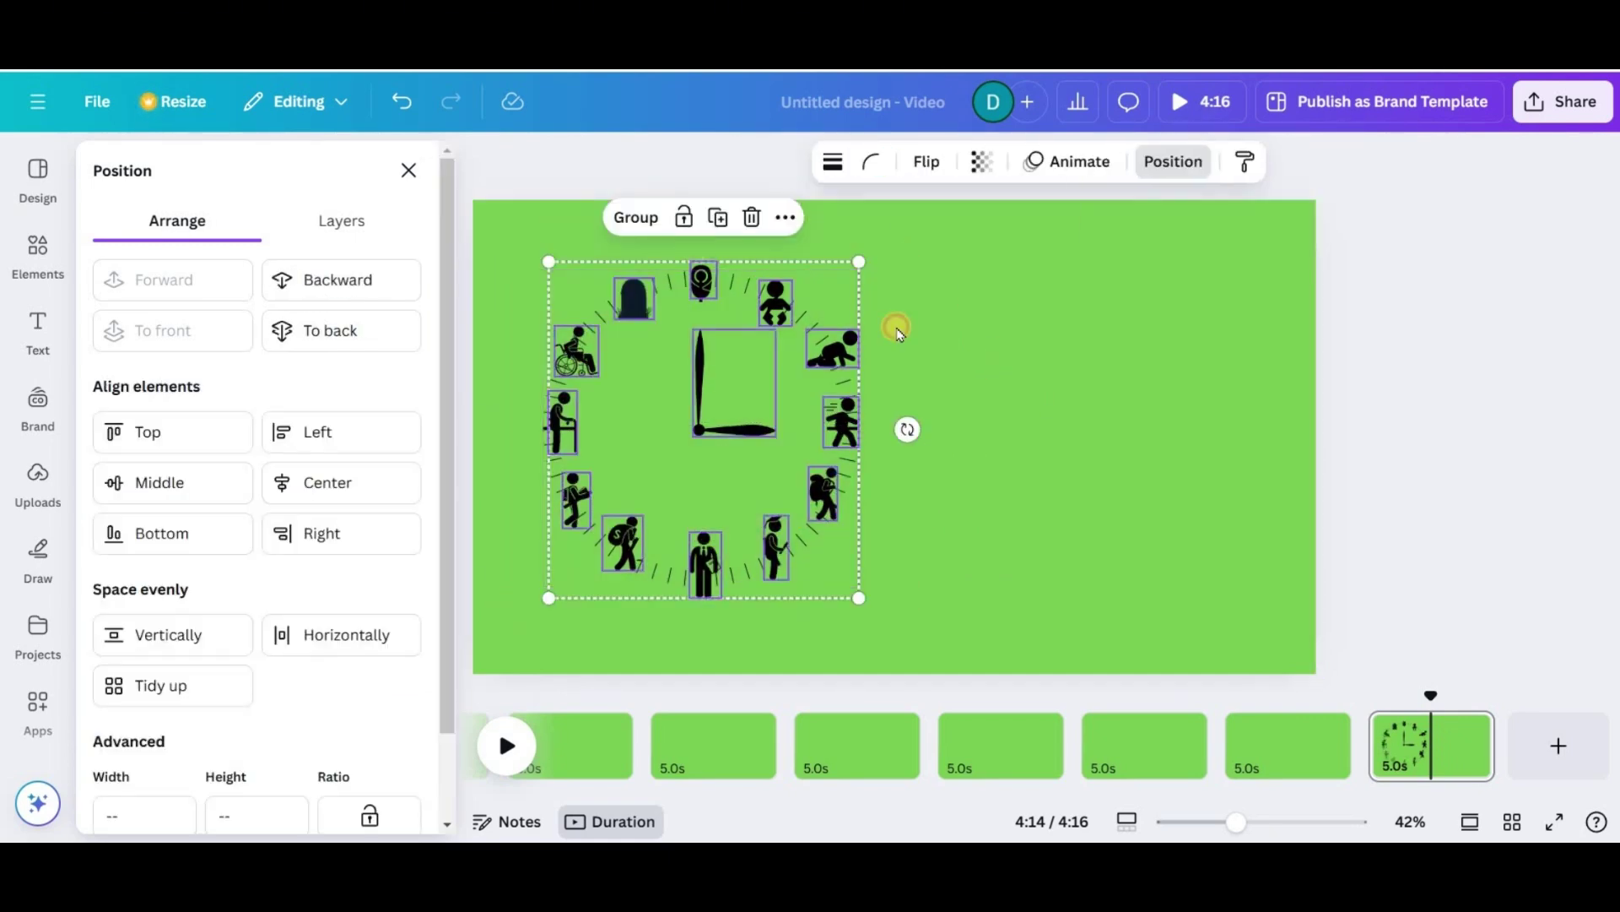
left_click_drag(919, 251, 515, 635)
left_click_drag(699, 430, 893, 437)
left_click(615, 527)
Search the elements for "color wheel" and add the rainbow gradient wheel beside the clock.
left_click(37, 253)
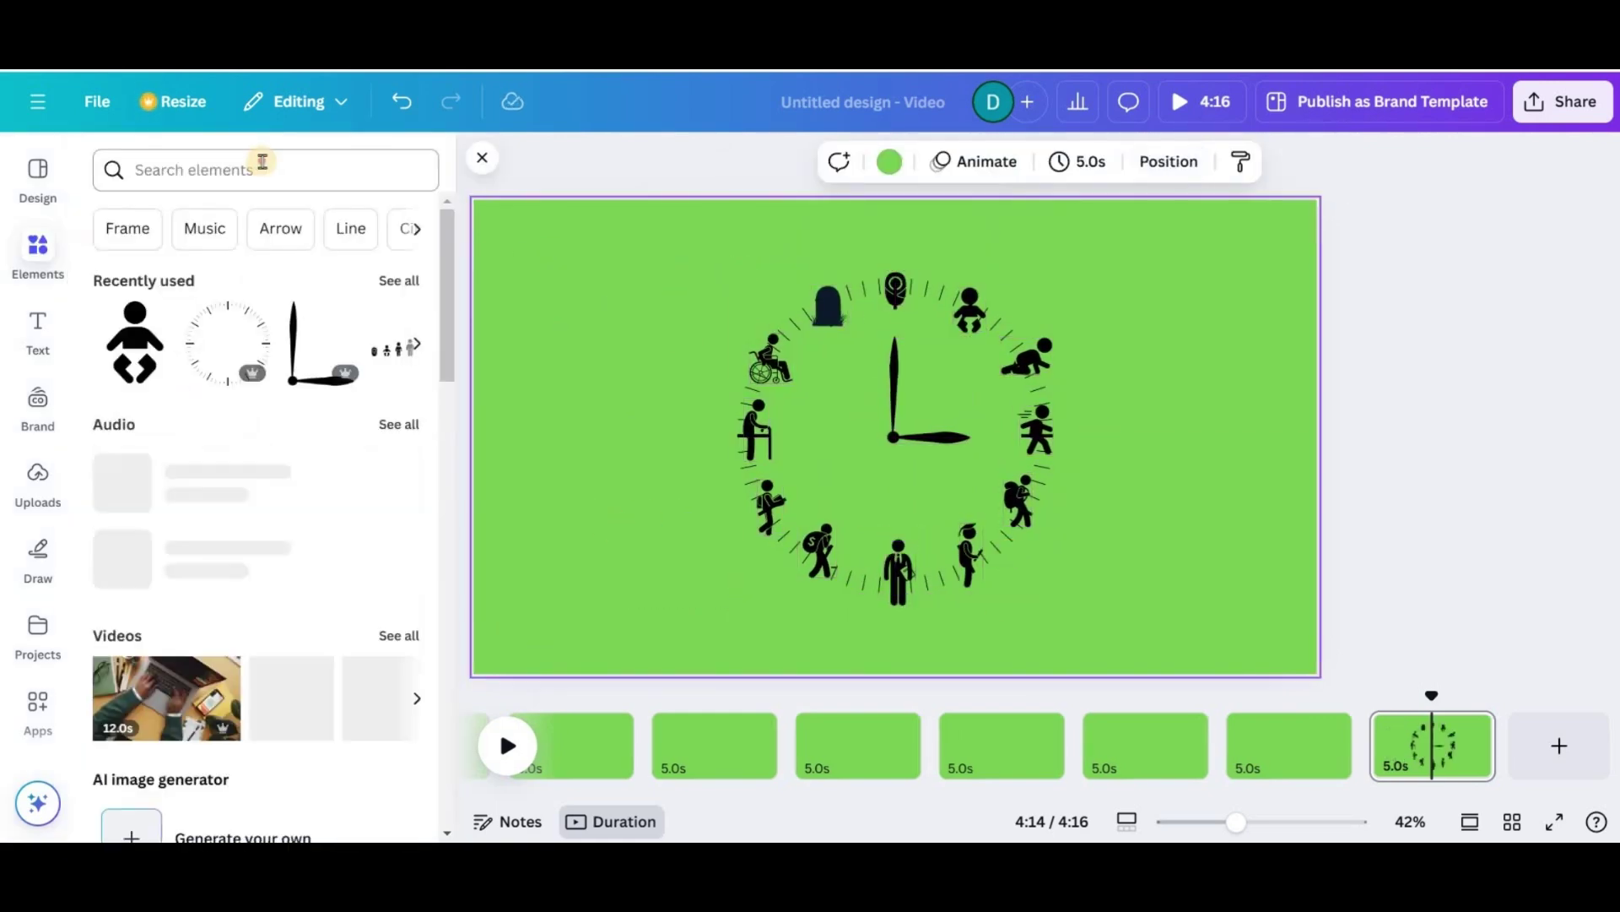
left_click(264, 168)
type("color wheel")
key("Return")
left_click(399, 331)
left_click(333, 444)
Recolour the newborn and baby icons with green shades sampled from the color wheel.
left_click(895, 290)
left_click(839, 162)
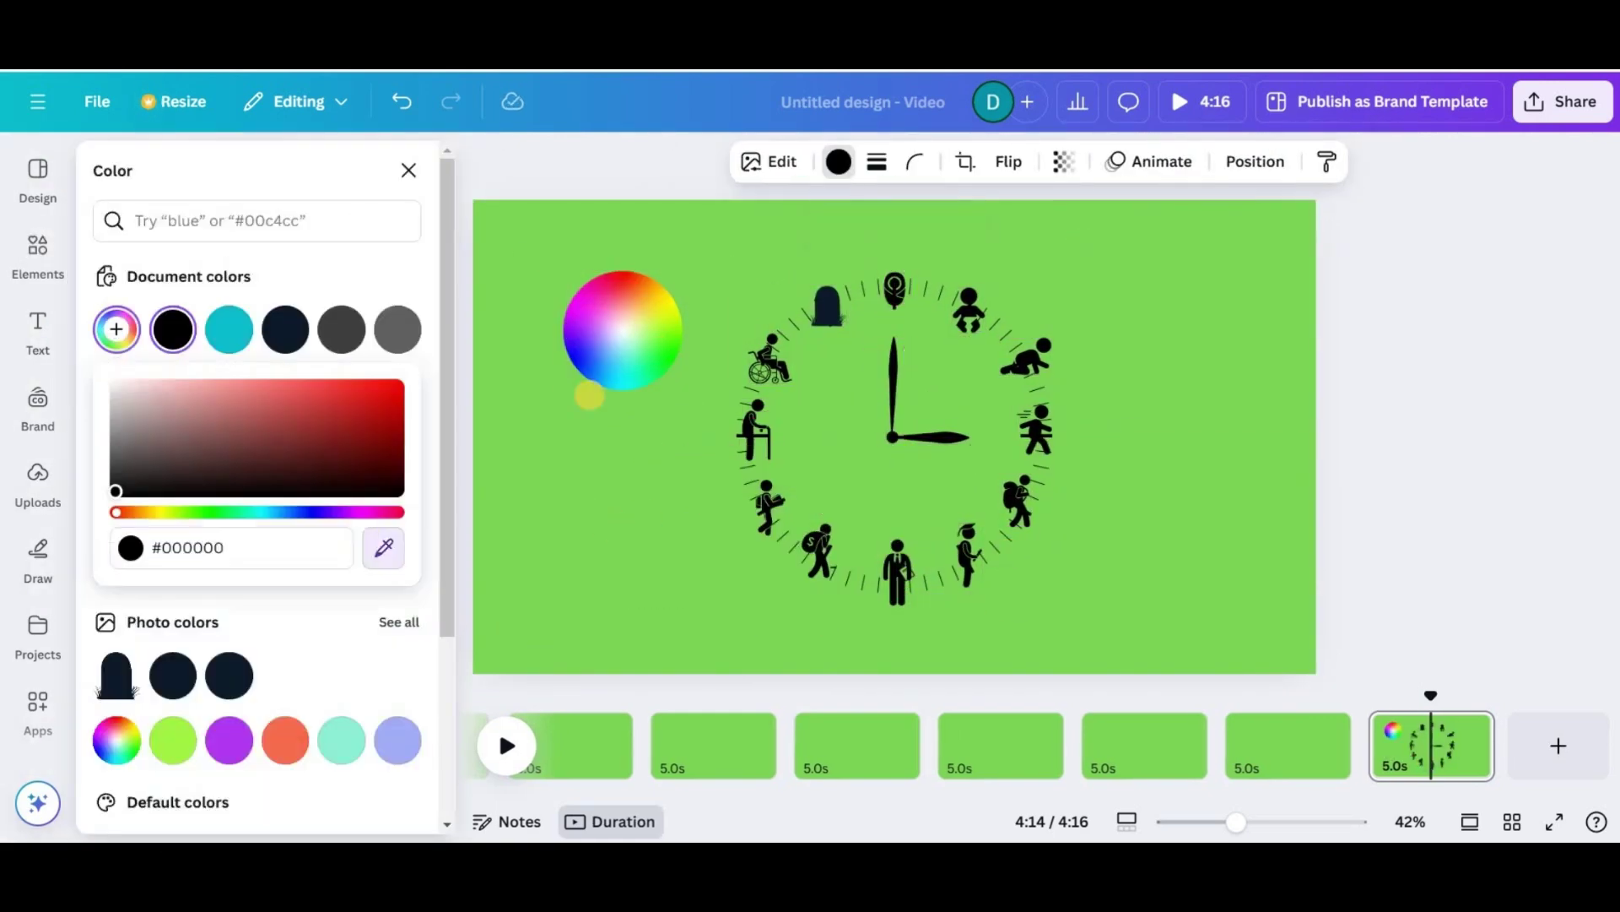
left_click(659, 368)
left_click(969, 310)
left_click(839, 162)
left_click(383, 546)
left_click(594, 420)
Recolour the running child light blue and the crawling baby turquoise with shades sampled from the color wheel.
left_click(1019, 496)
left_click(1039, 428)
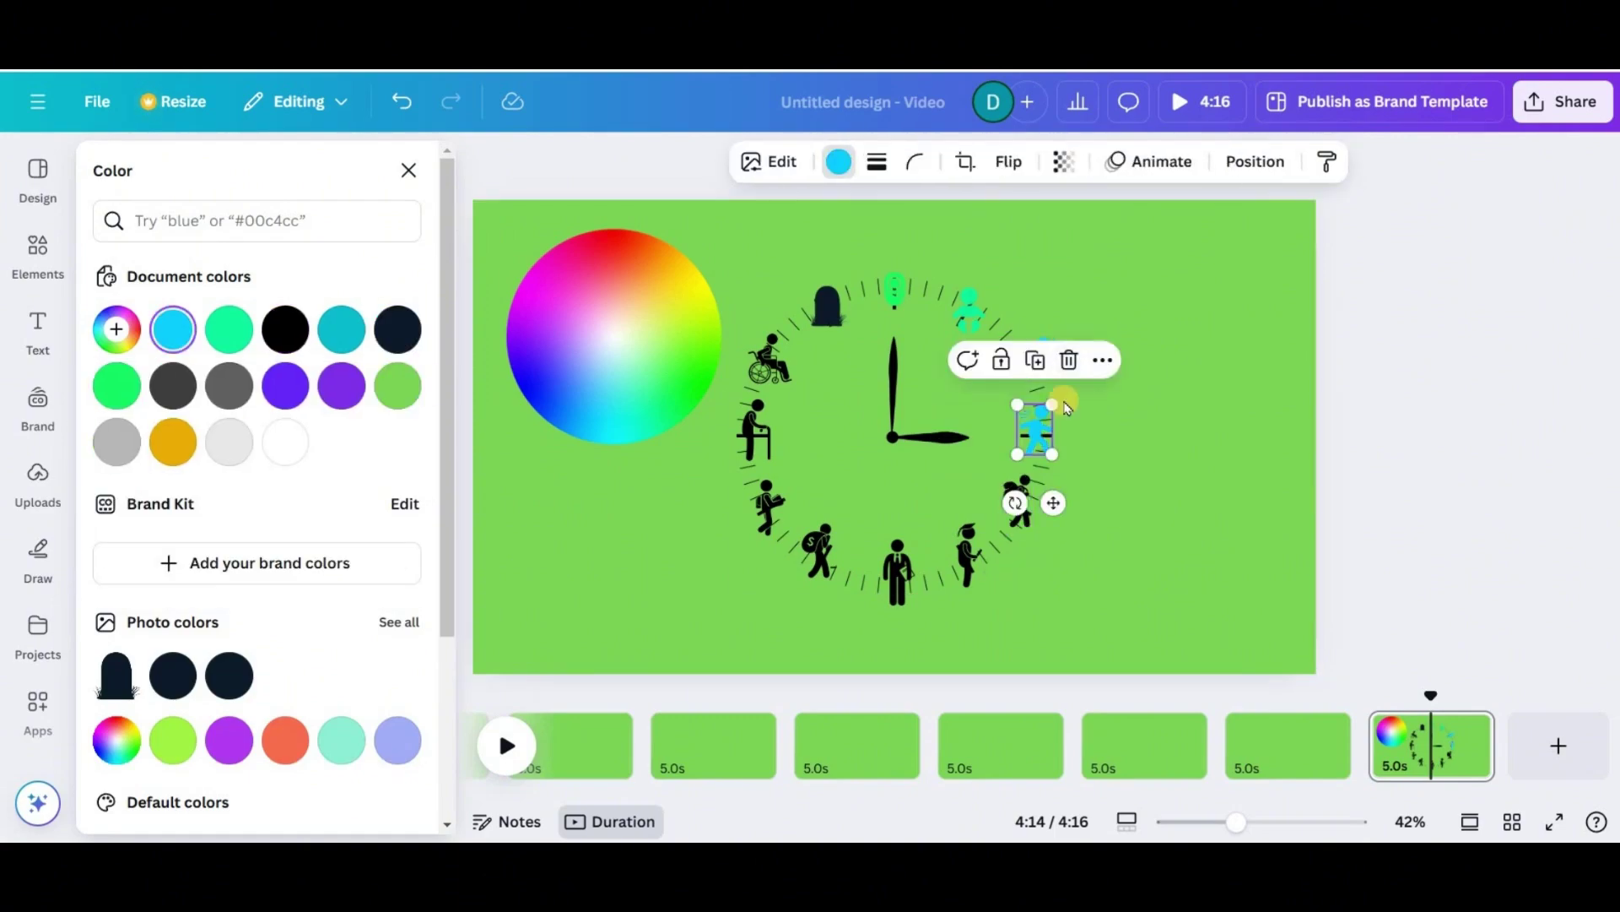
left_click(1097, 401)
left_click(1025, 359)
left_click(116, 329)
left_click(383, 547)
left_click(637, 422)
Recolour the backpack and graduate icons with blue shades sampled from the color wheel.
left_click(1019, 499)
left_click(383, 547)
left_click(586, 423)
left_click(969, 553)
left_click(383, 547)
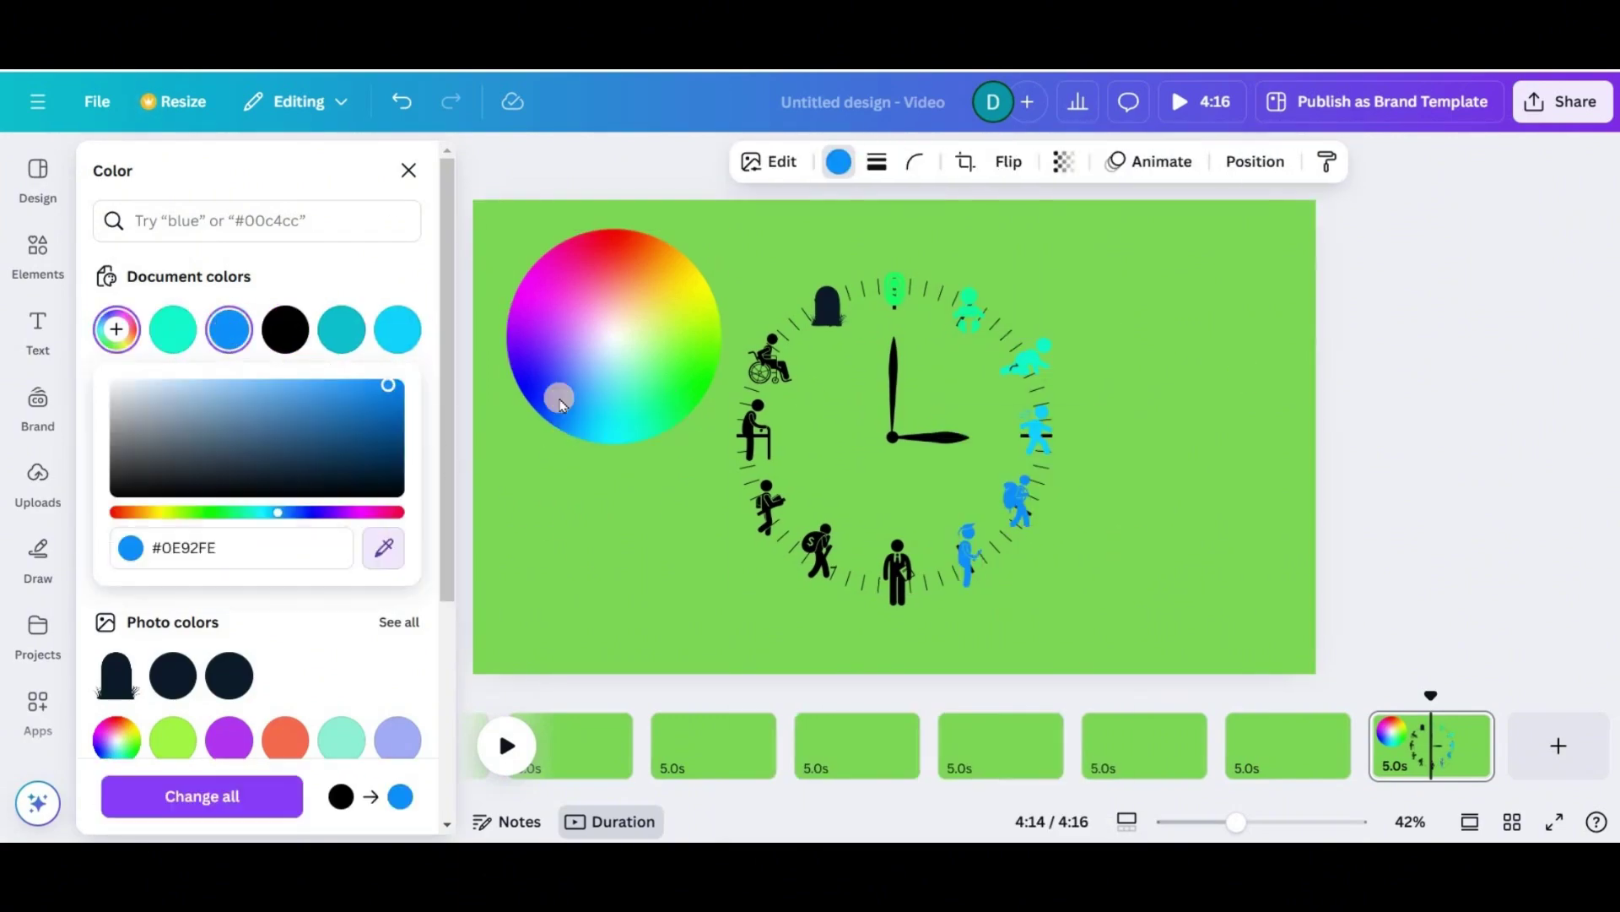
left_click(557, 397)
Recolour the suited man icon at 6 o'clock deep blue using the eyedropper on the color wheel.
left_click(1036, 429)
left_click(1201, 369)
left_click(897, 569)
left_click(838, 161)
left_click(384, 547)
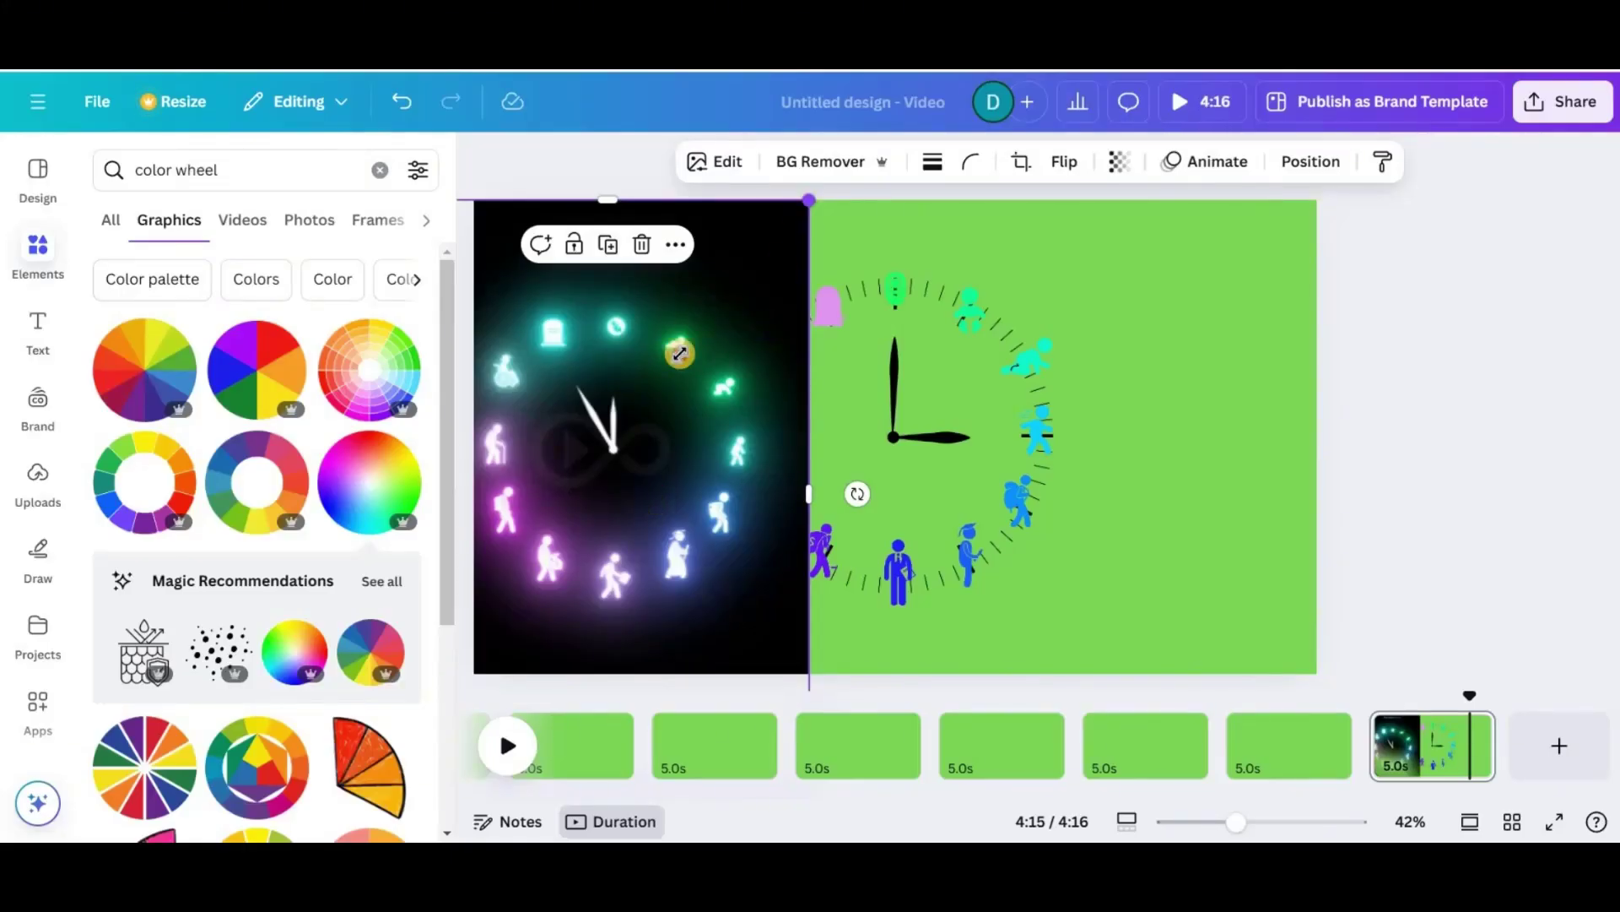
Move the neon reference clock image onto a duplicate of the clock page and delete the color wheel there.
mouse_move(680, 353)
left_mouse_down()
mouse_move(737, 214)
mouse_move(672, 337)
left_mouse_up()
key("Delete")
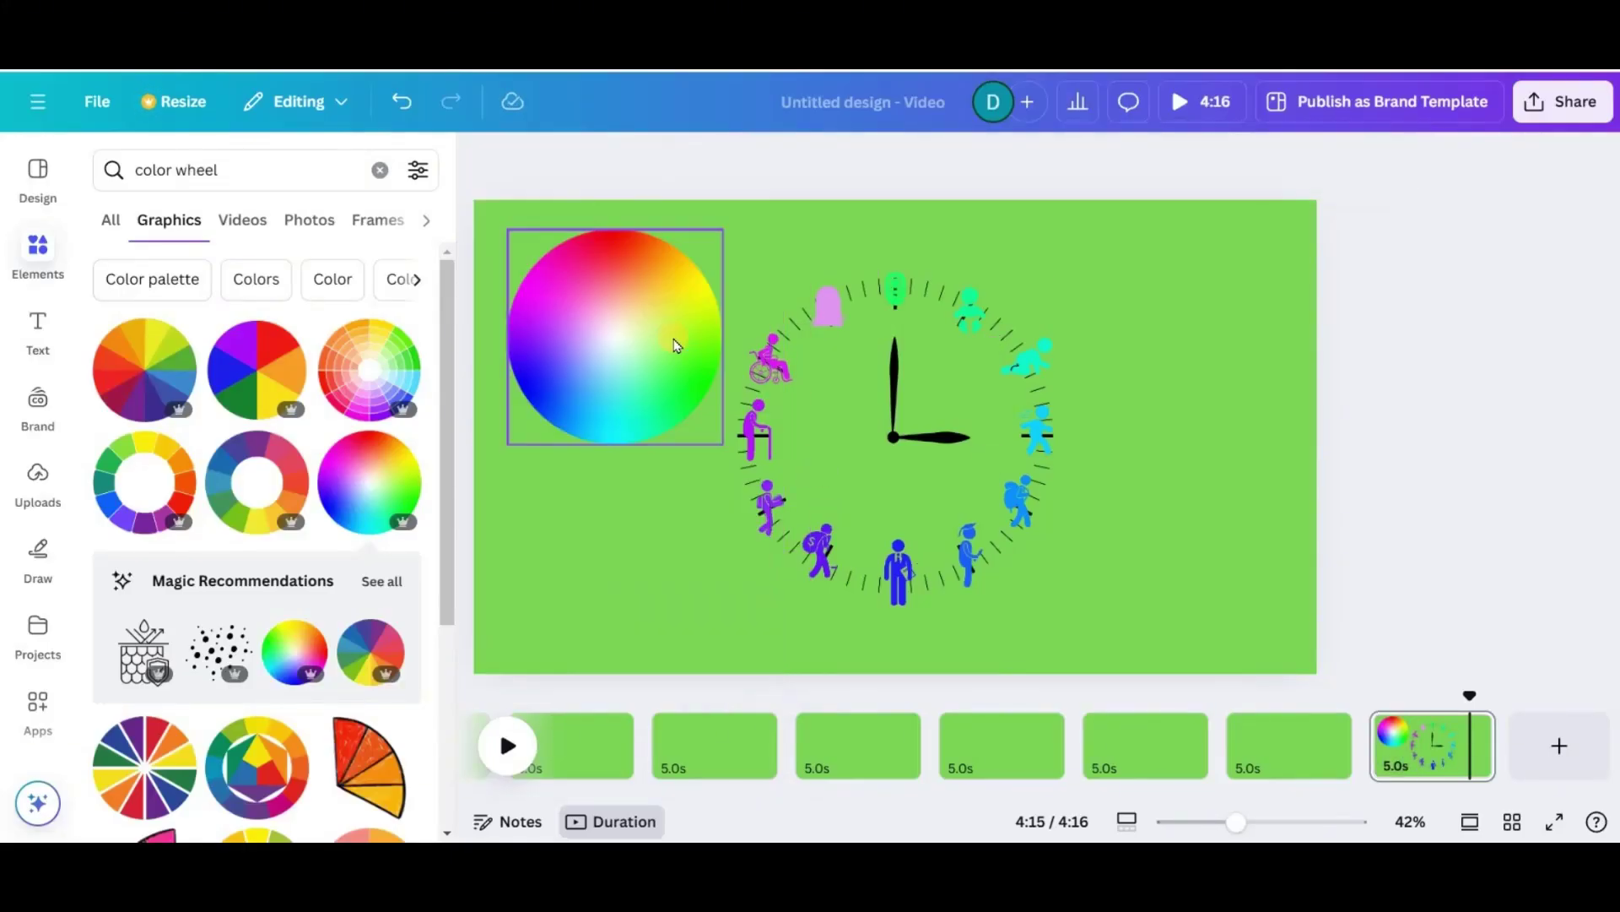
left_click(1466, 731)
left_click(1389, 308)
left_click(692, 346)
key("Delete")
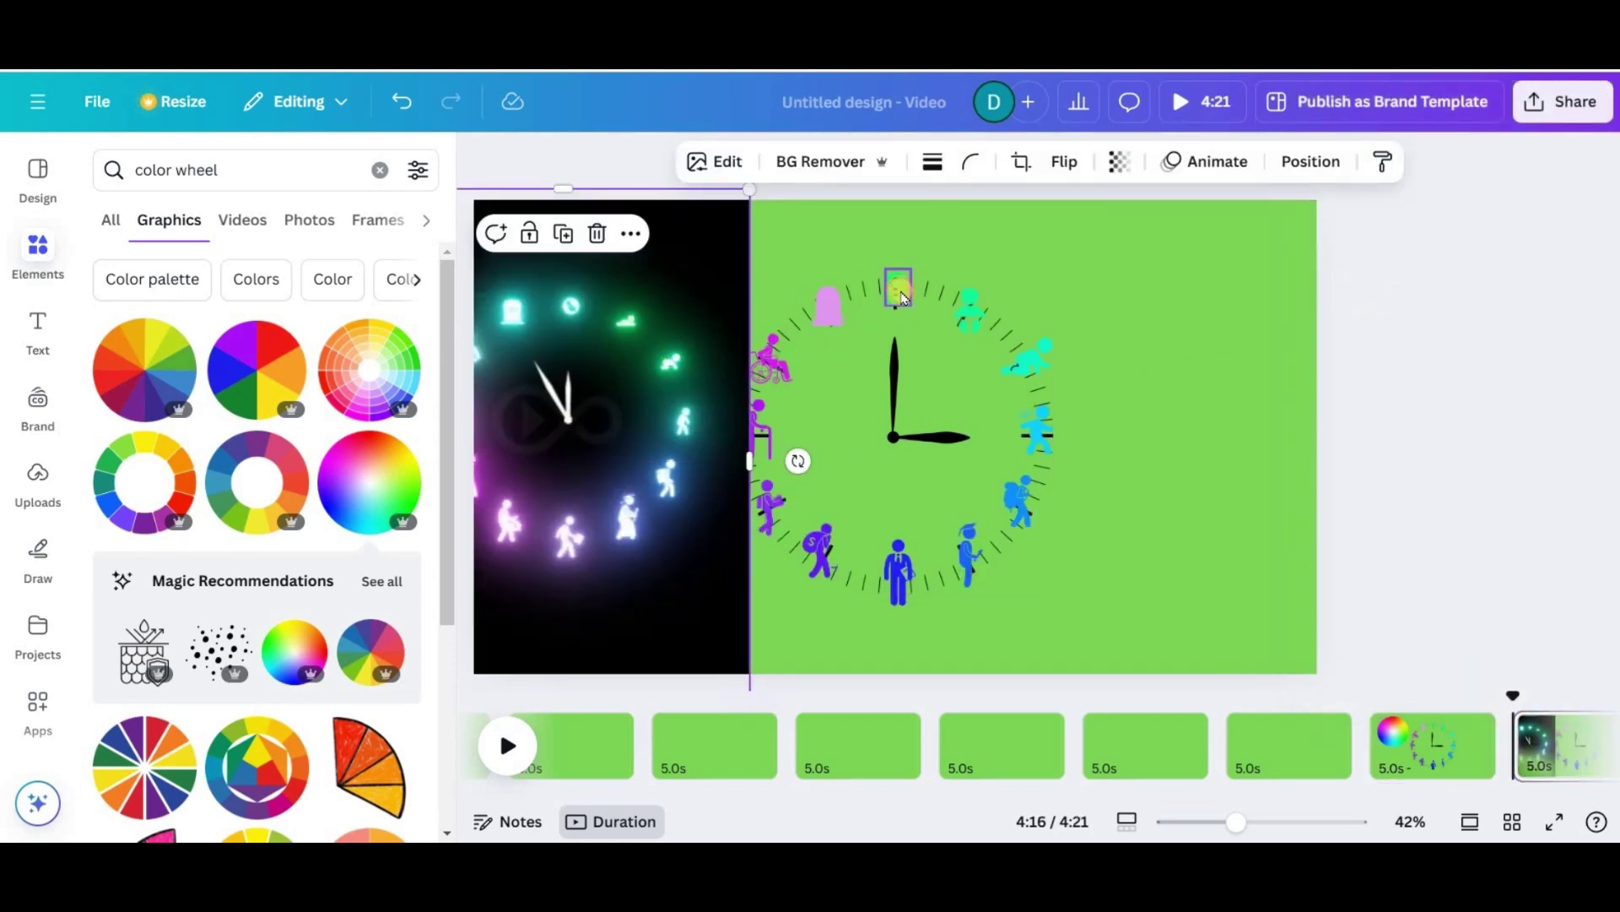
Activate the eyedropper for the newborn icon's colour beside the neon reference clock.
left_click(897, 287)
left_click(838, 161)
left_click(384, 550)
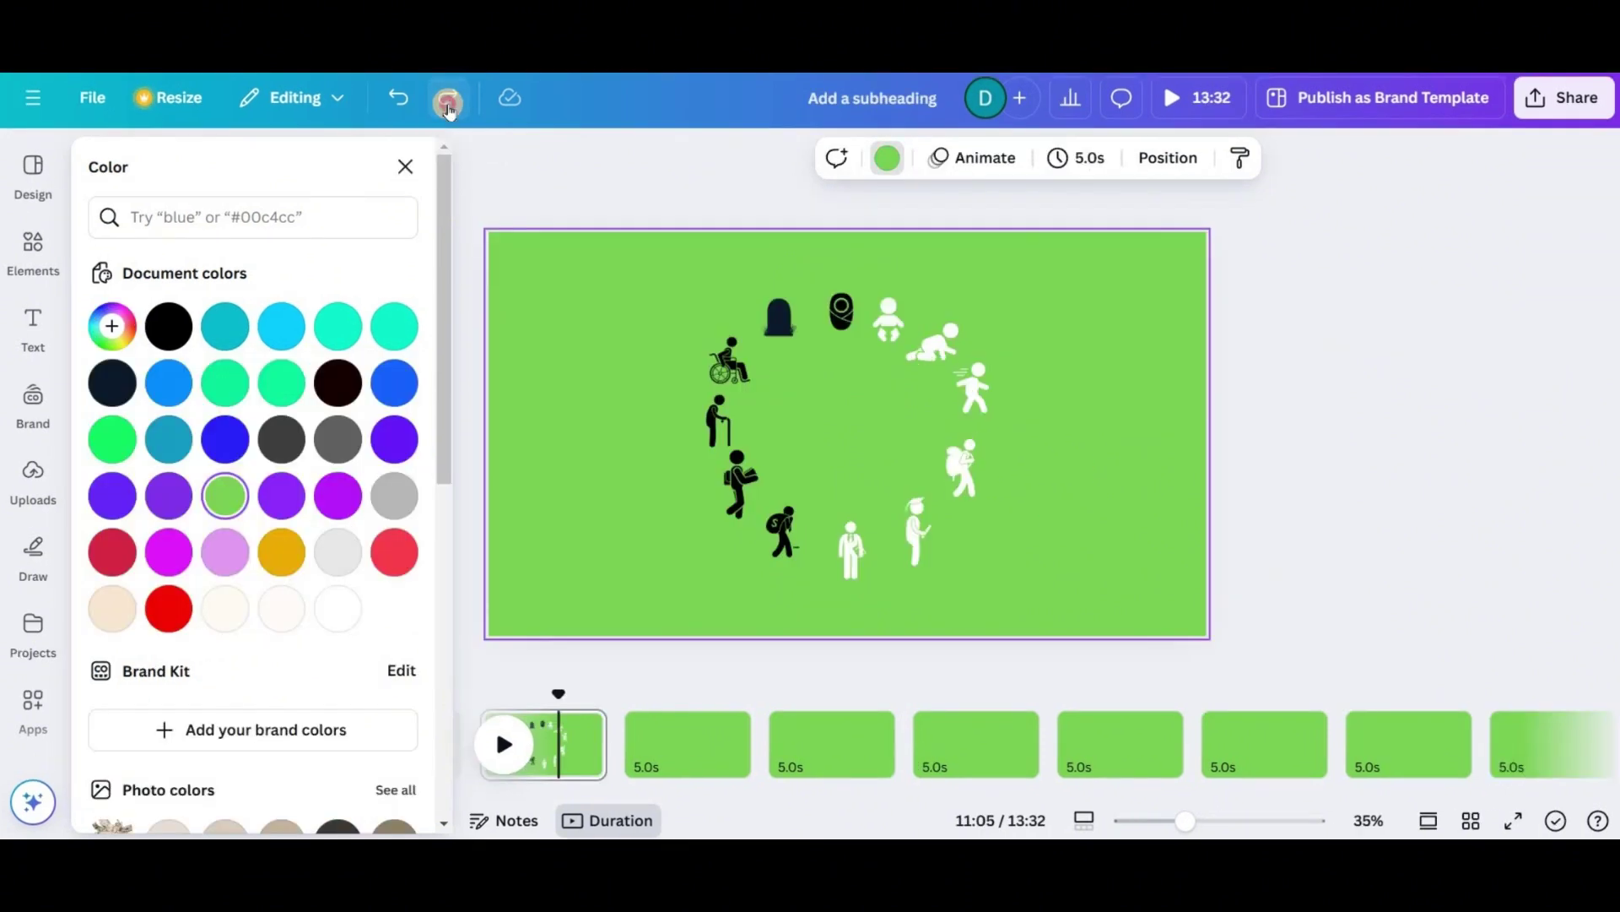
Recolour the money-bag man, book-carrying man, cane user and wheelchair user icons white.
left_click(752, 484)
left_click(337, 607)
left_click(717, 420)
left_click(337, 608)
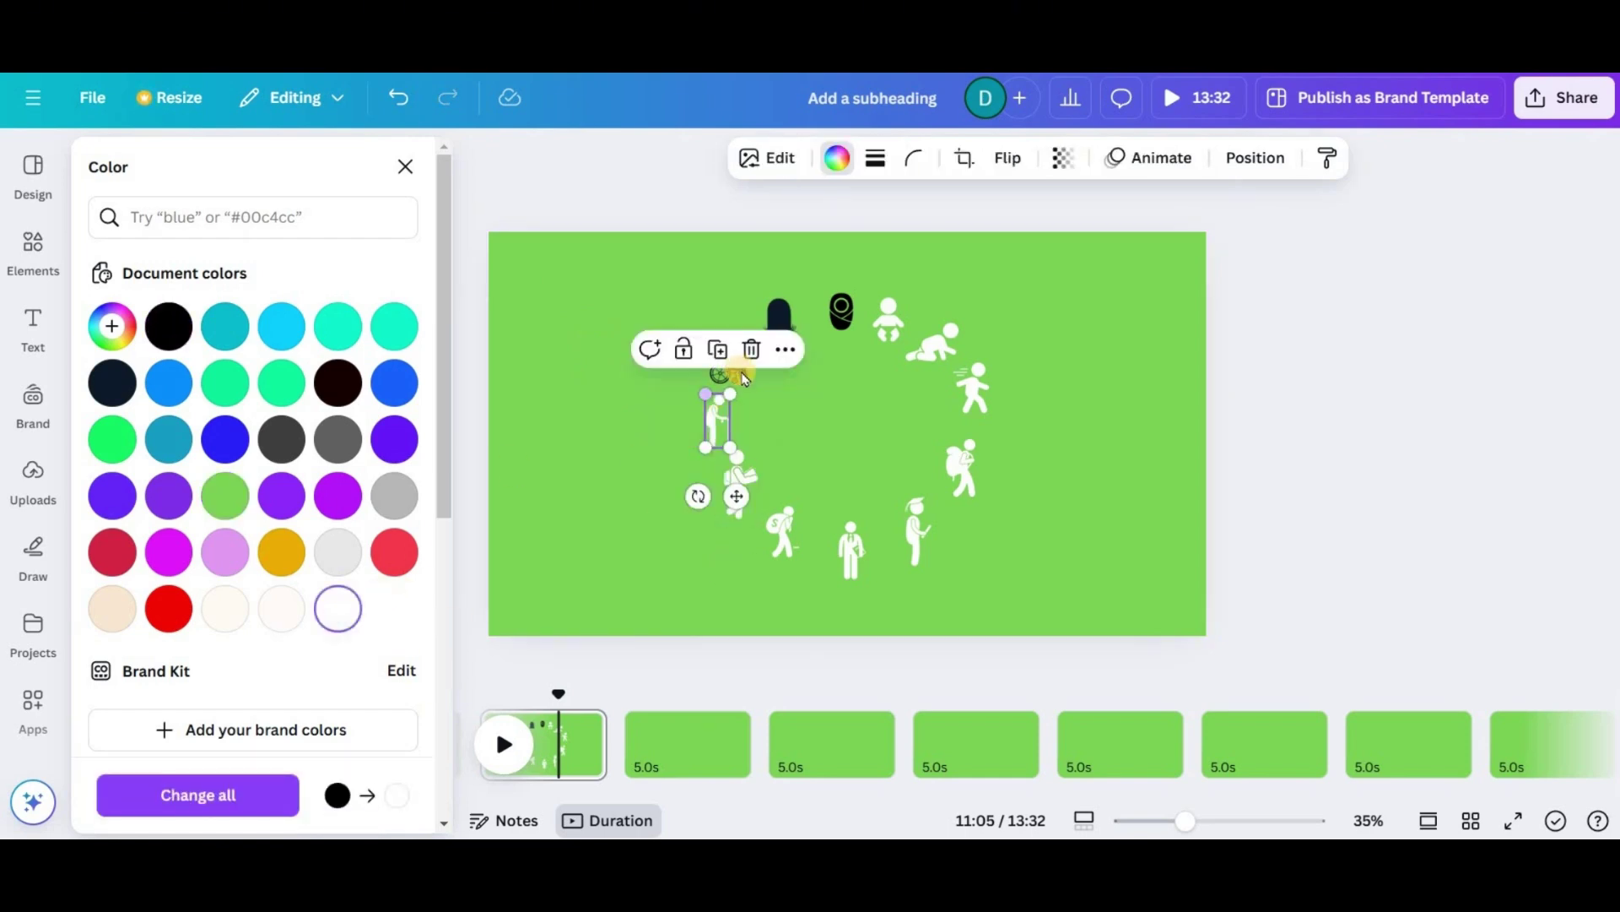
left_click(739, 372)
left_click(337, 609)
Recolour the tombstone and newborn icons white and set the page background to black.
left_click(778, 322)
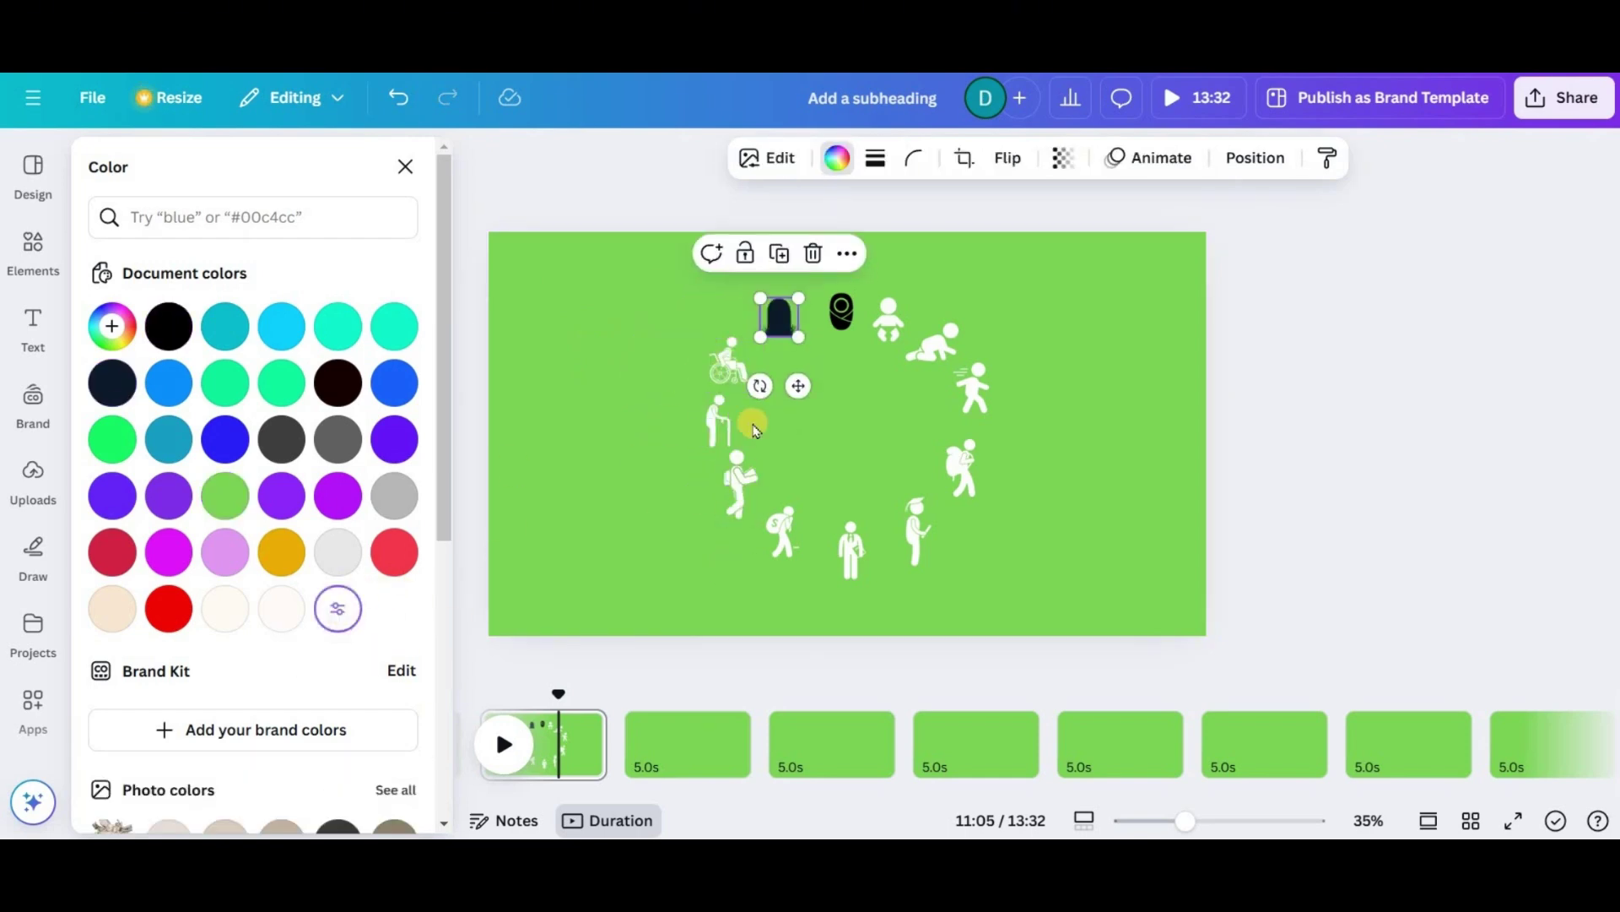
key("Tab")
left_click(350, 611)
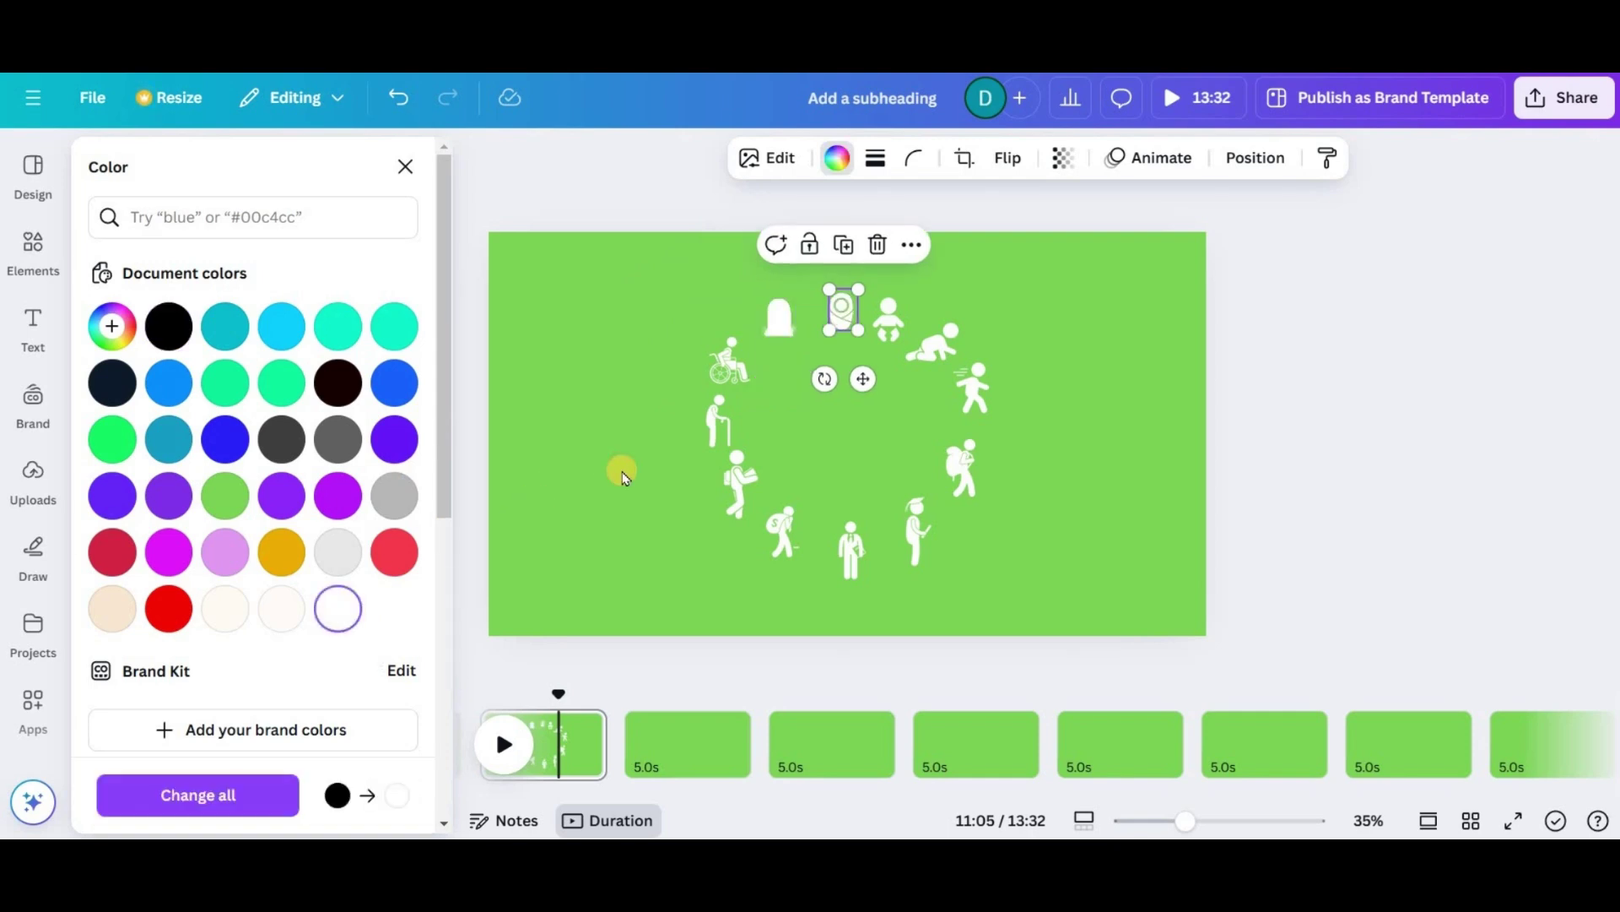
left_click(622, 470)
left_click(169, 326)
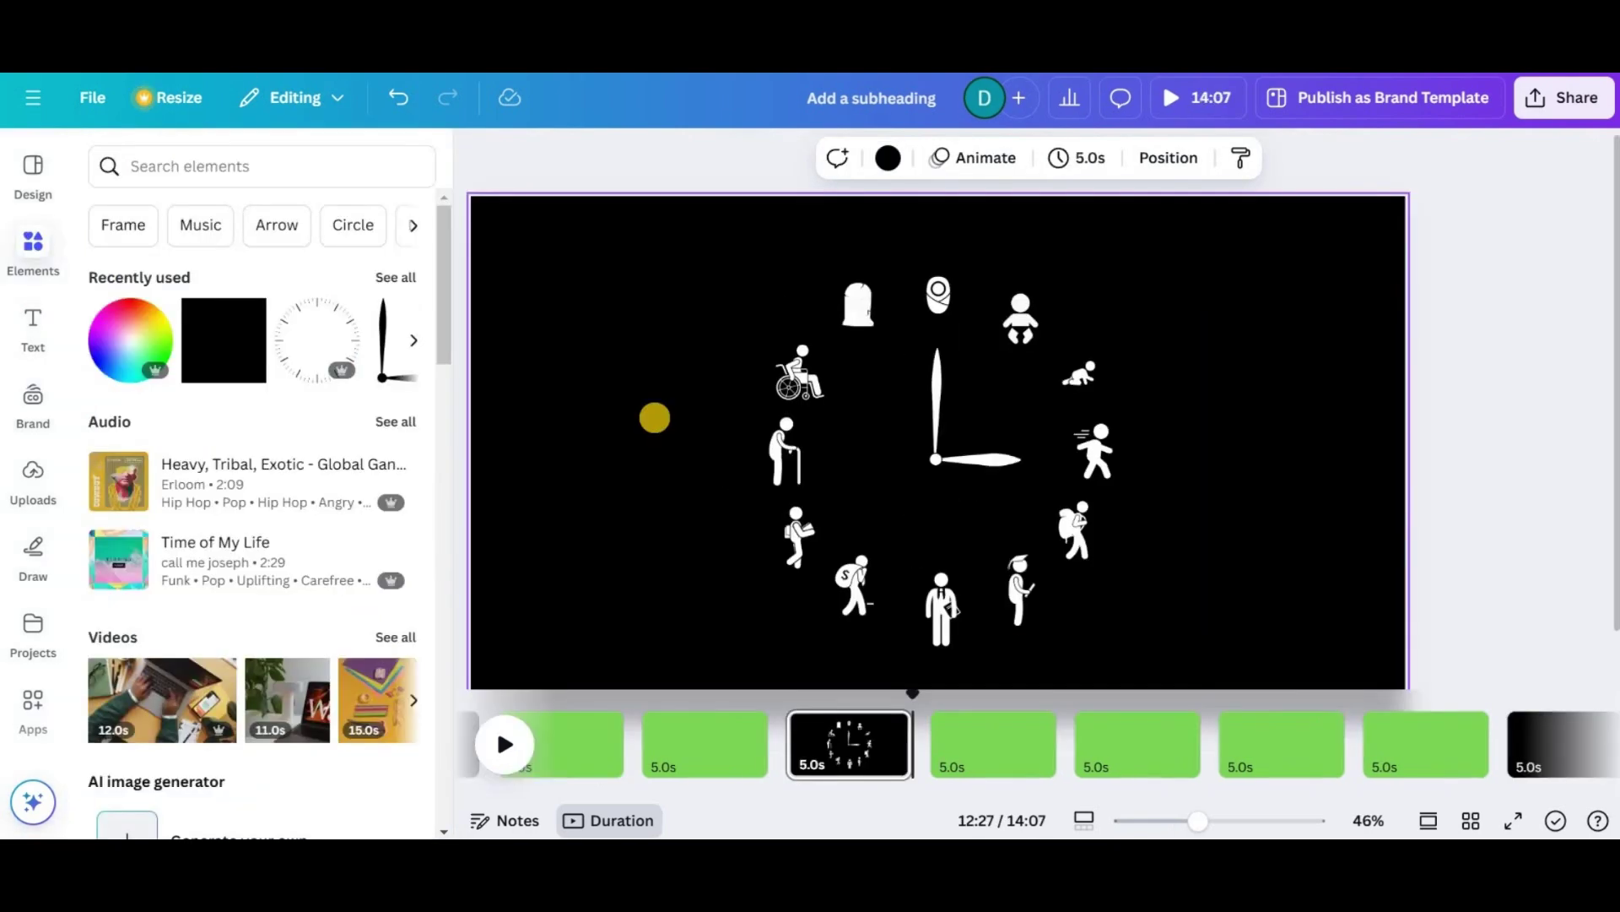
Apply a Glow shadow effect to the seated baby icon at one o'clock.
scroll(655, 417, "up", 5)
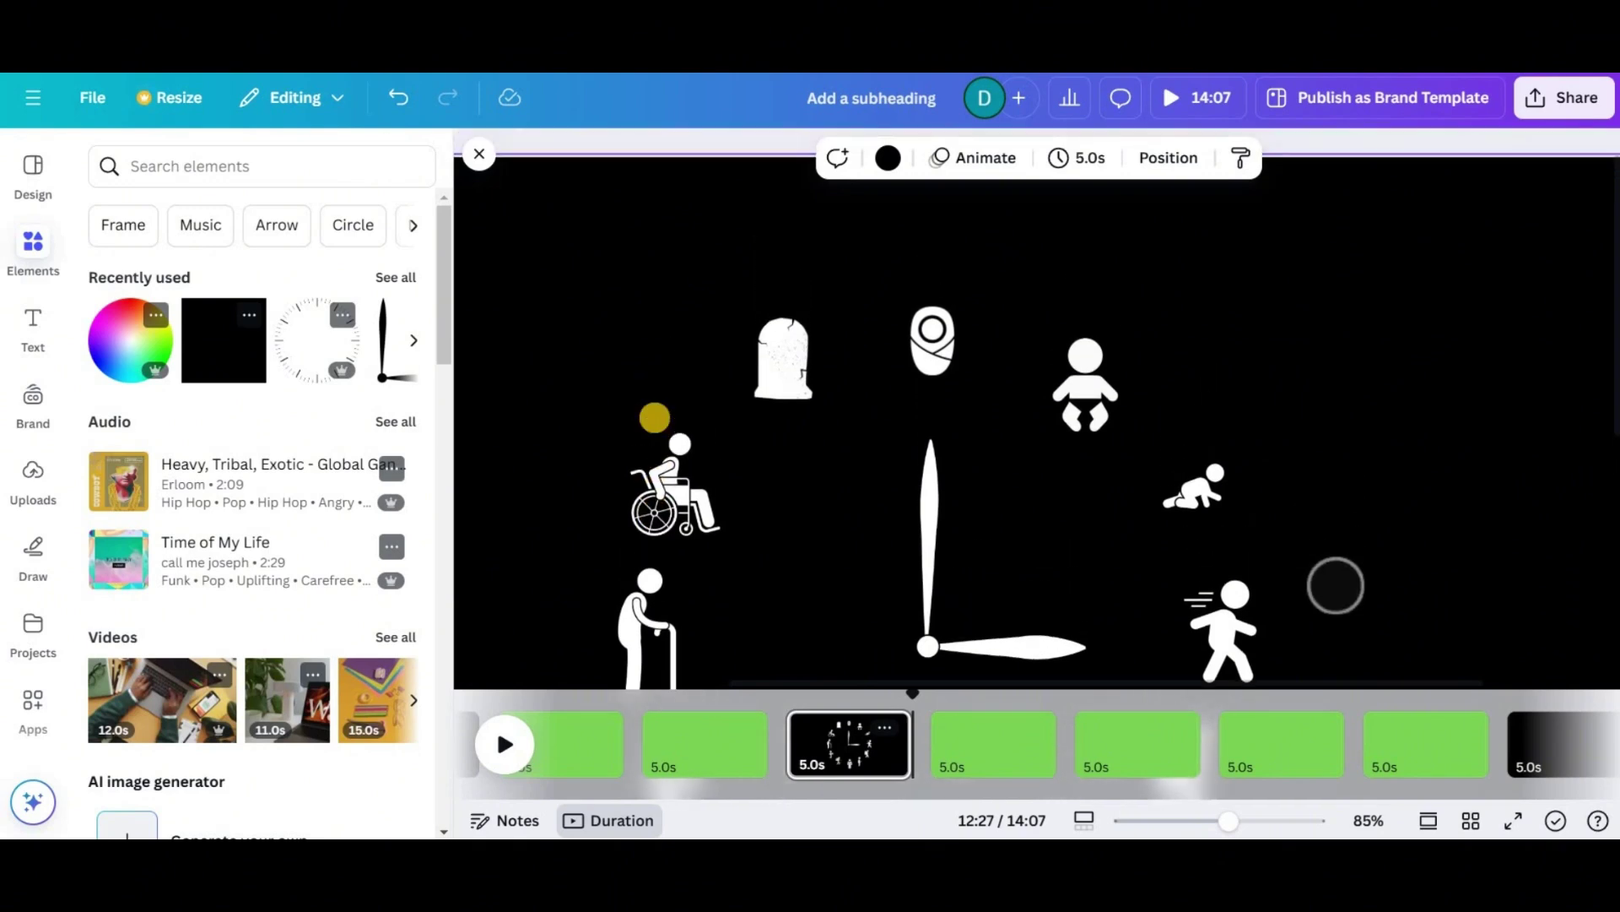
scroll(655, 417, "up", 4)
scroll(1013, 354, "up", 1)
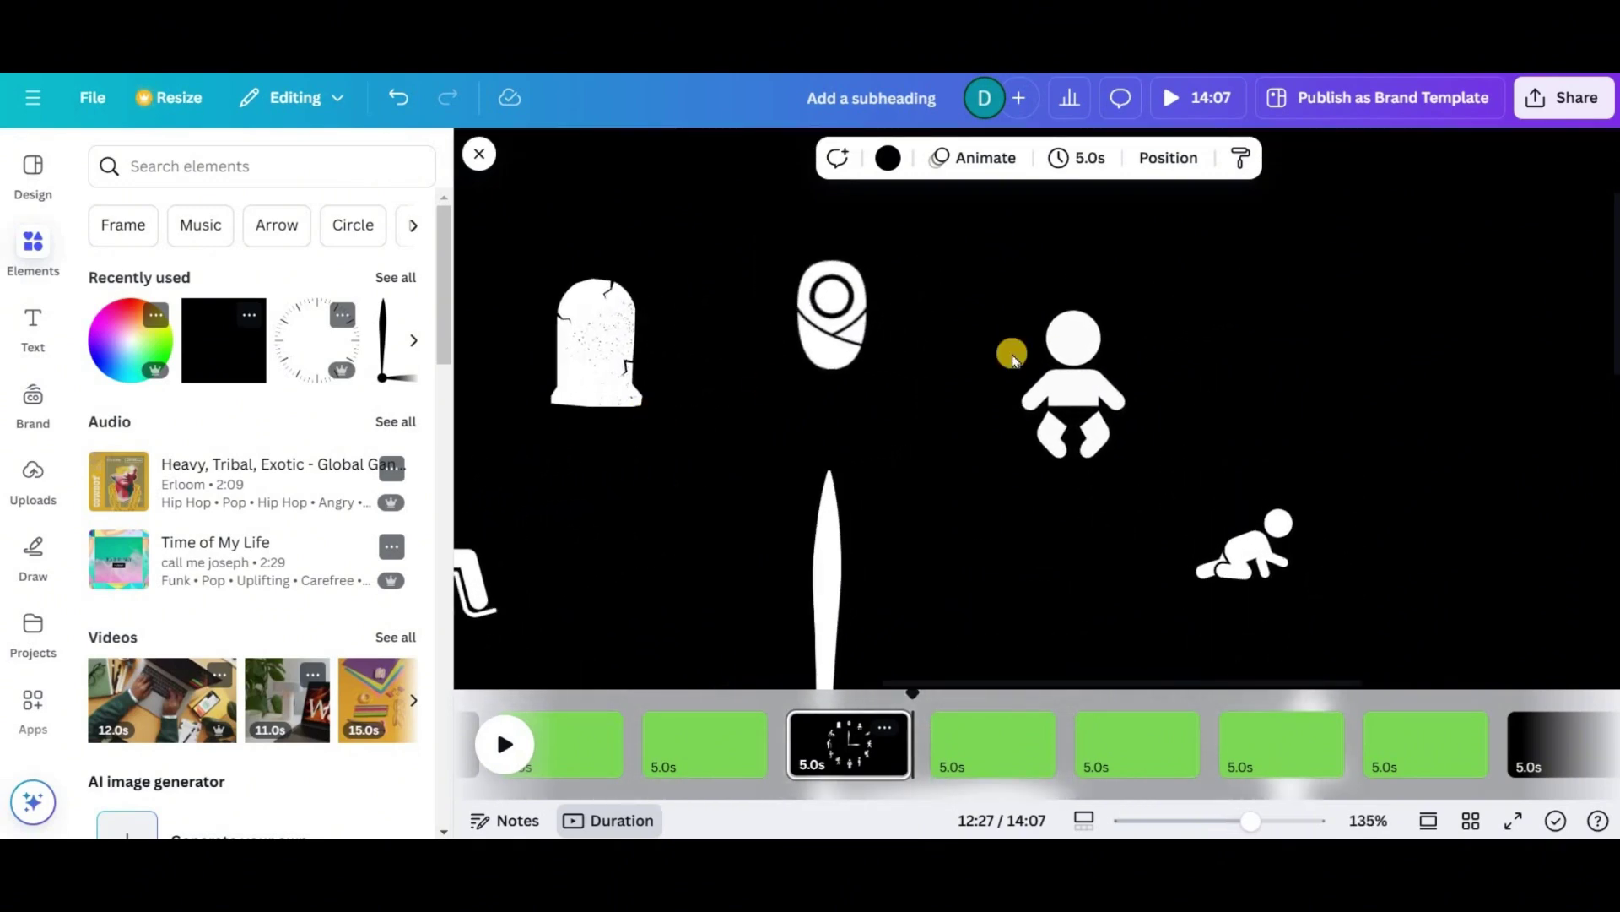
left_click(1086, 368)
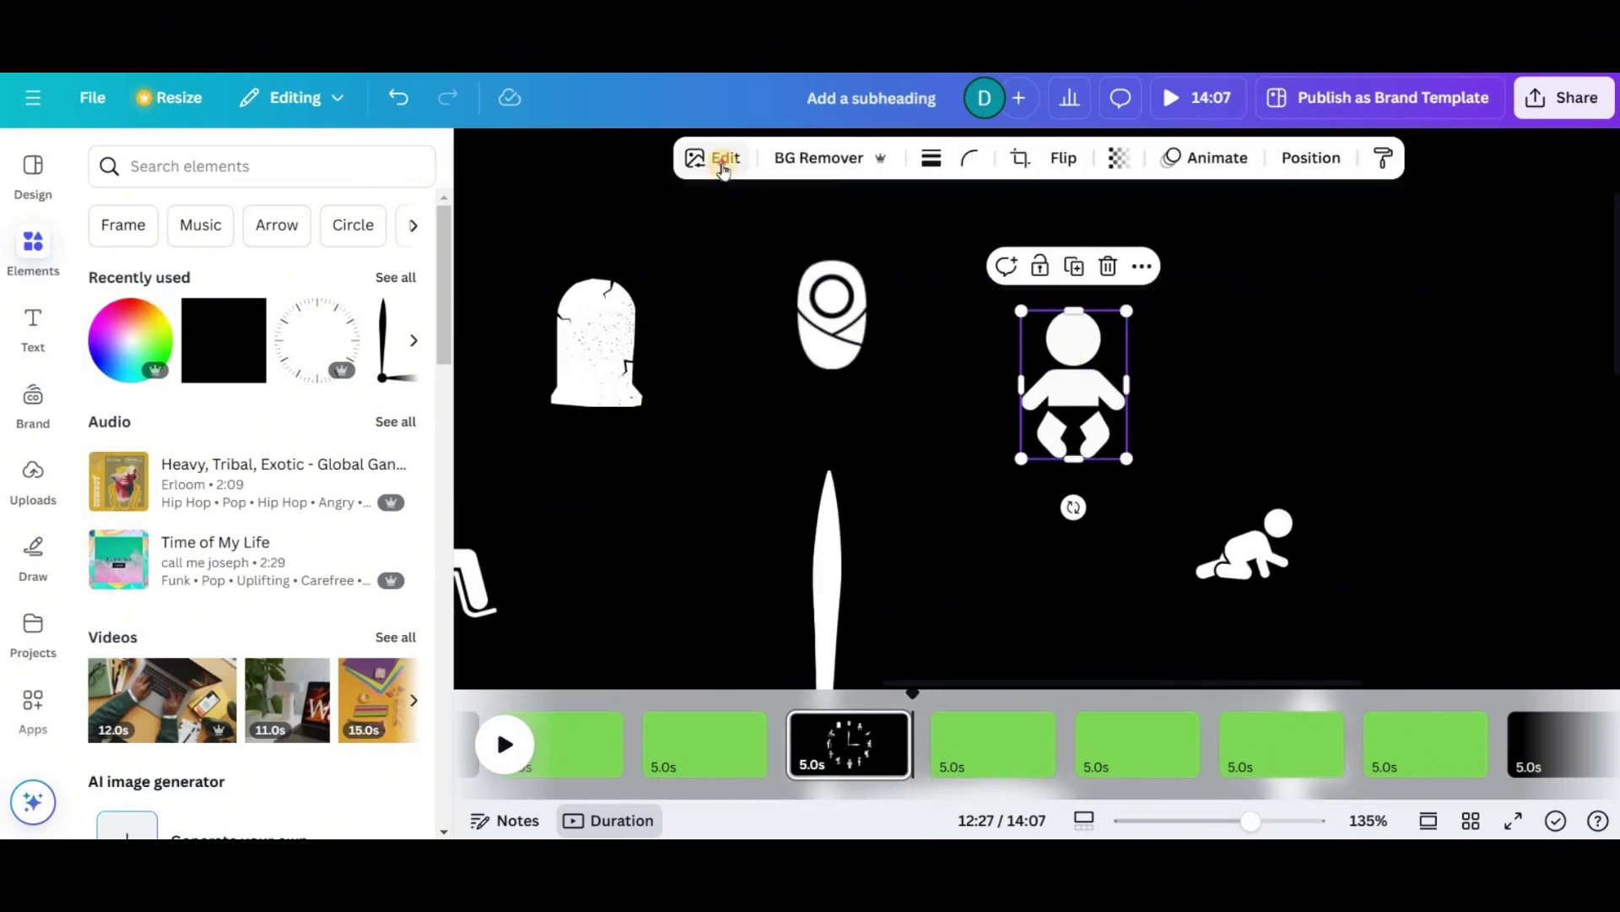
left_click(724, 168)
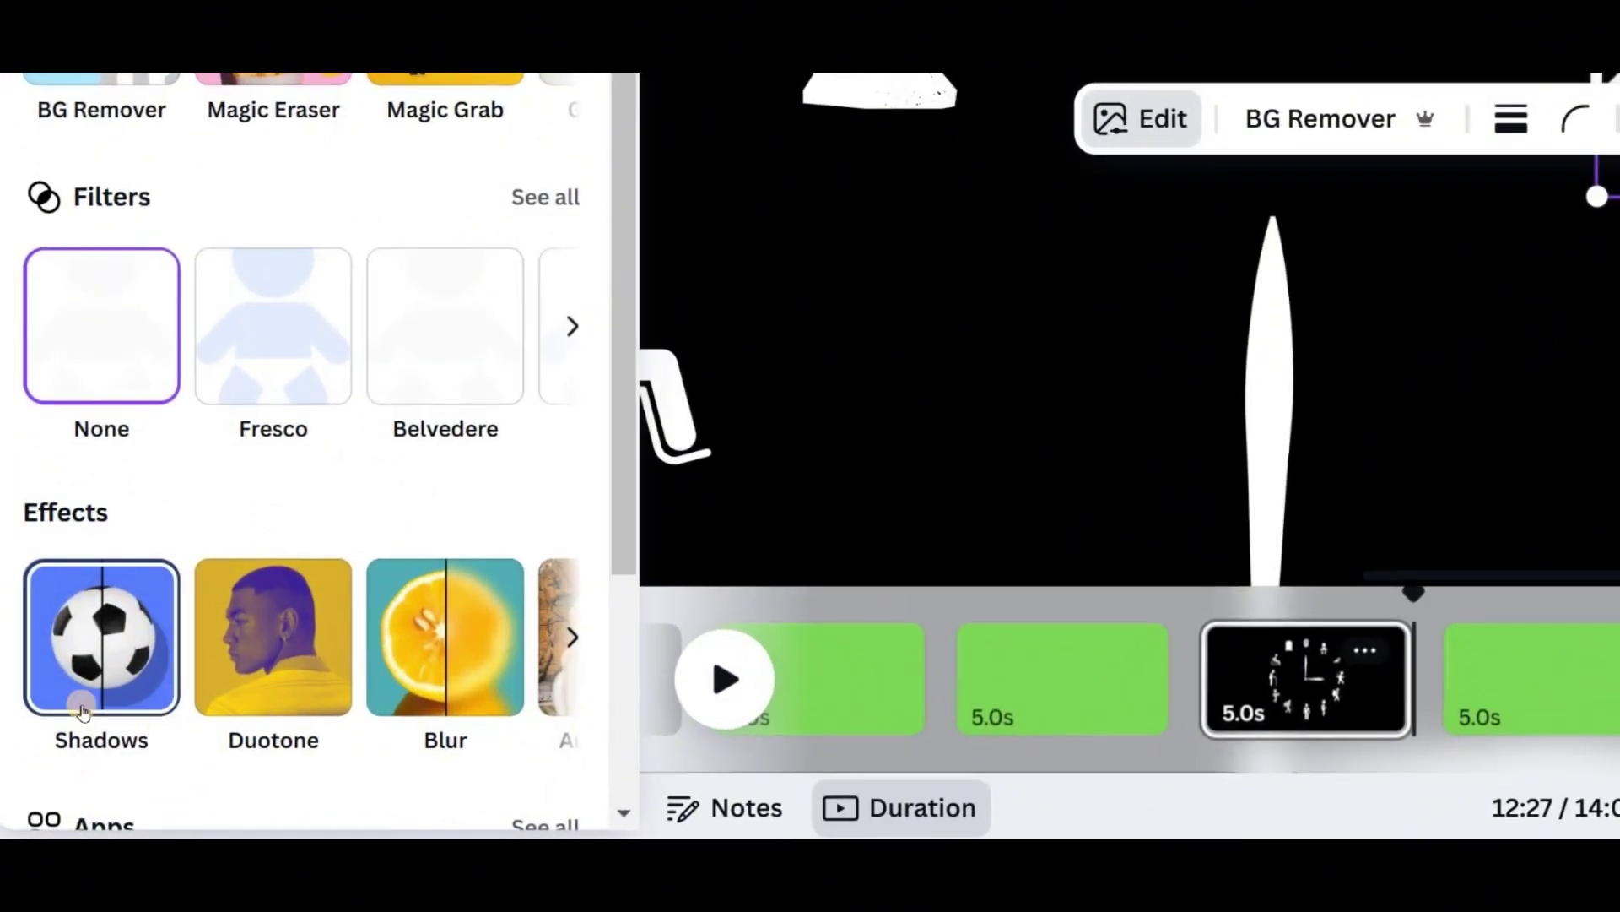
left_click(118, 673)
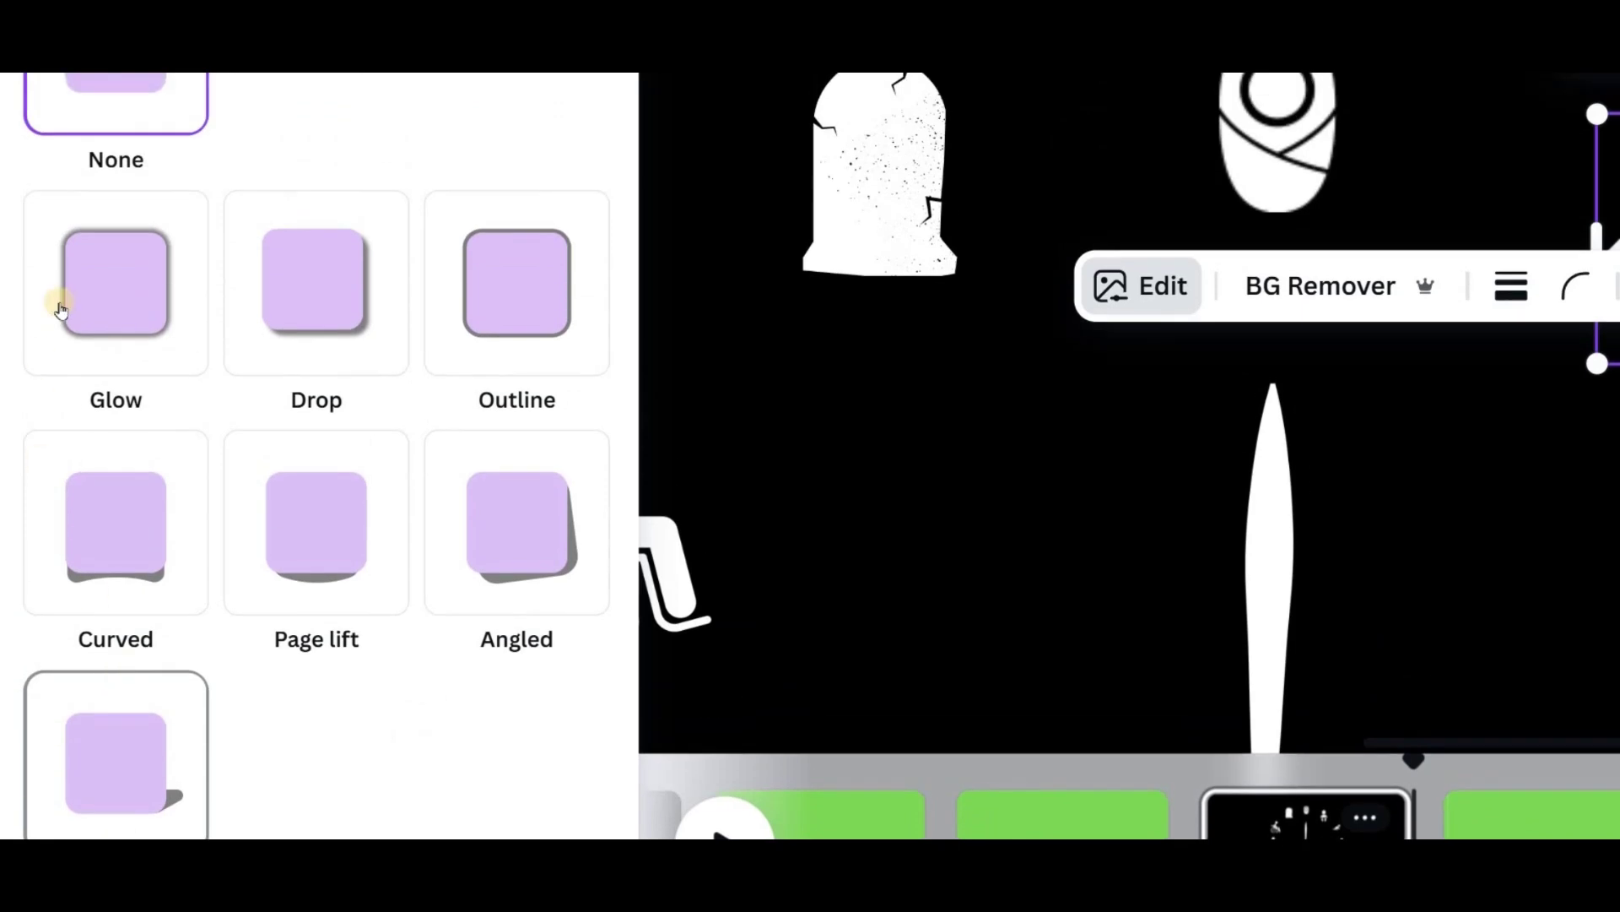
left_click(116, 122)
left_click(116, 291)
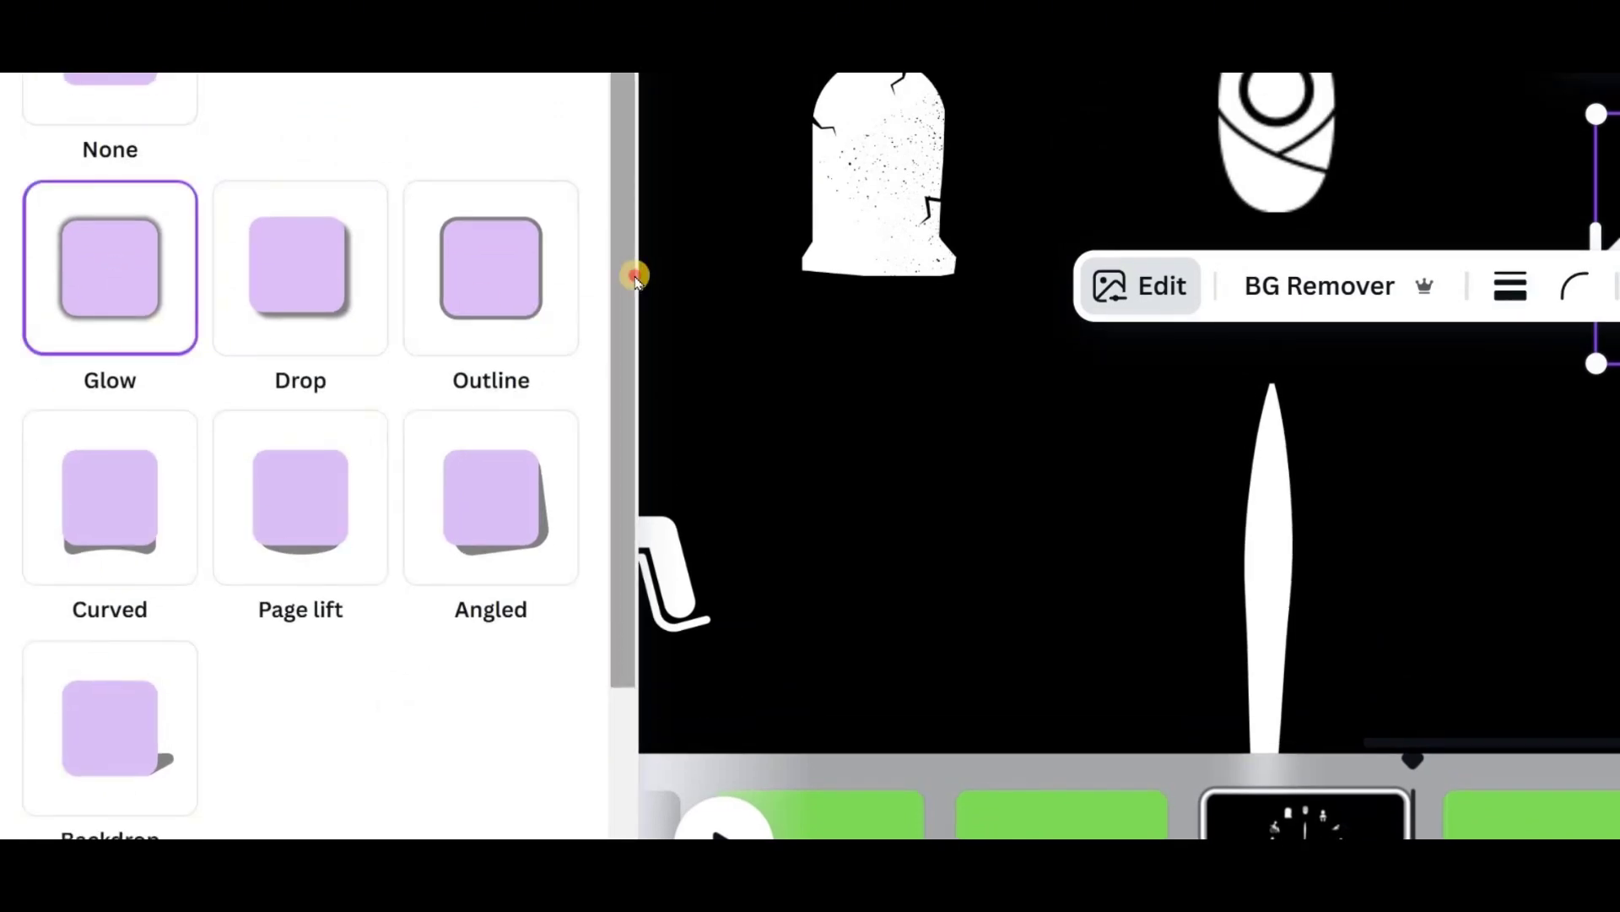
Set the baby icon's Glow shadow to size 100, blur amount 100 and green colour #24EE32.
left_click_drag(633, 275, 606, 621)
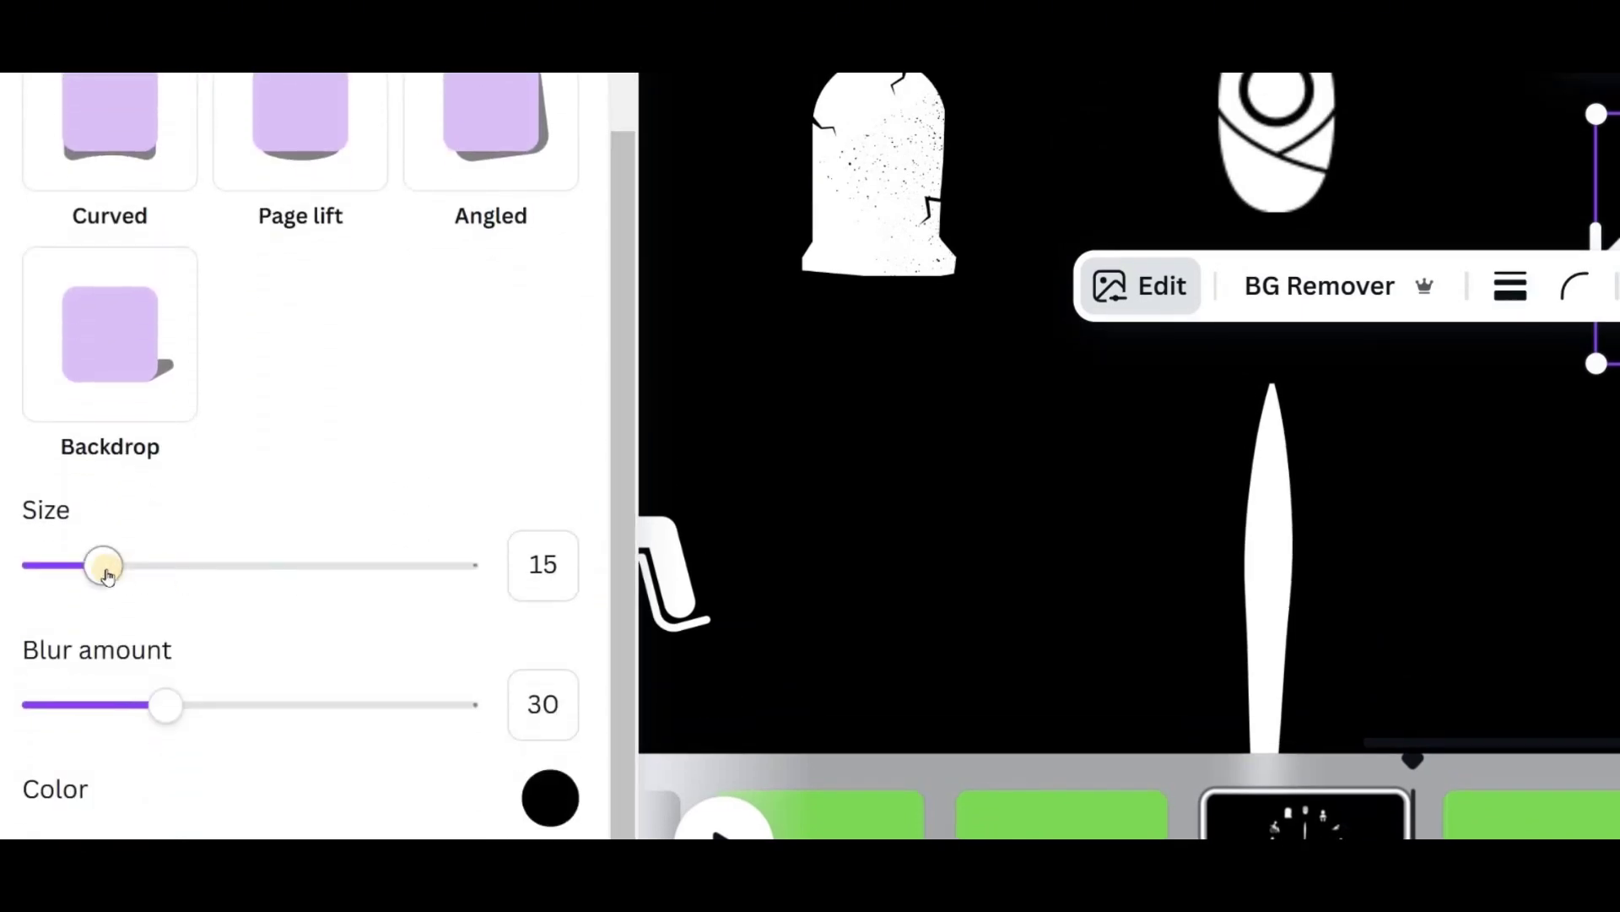
left_click(454, 581)
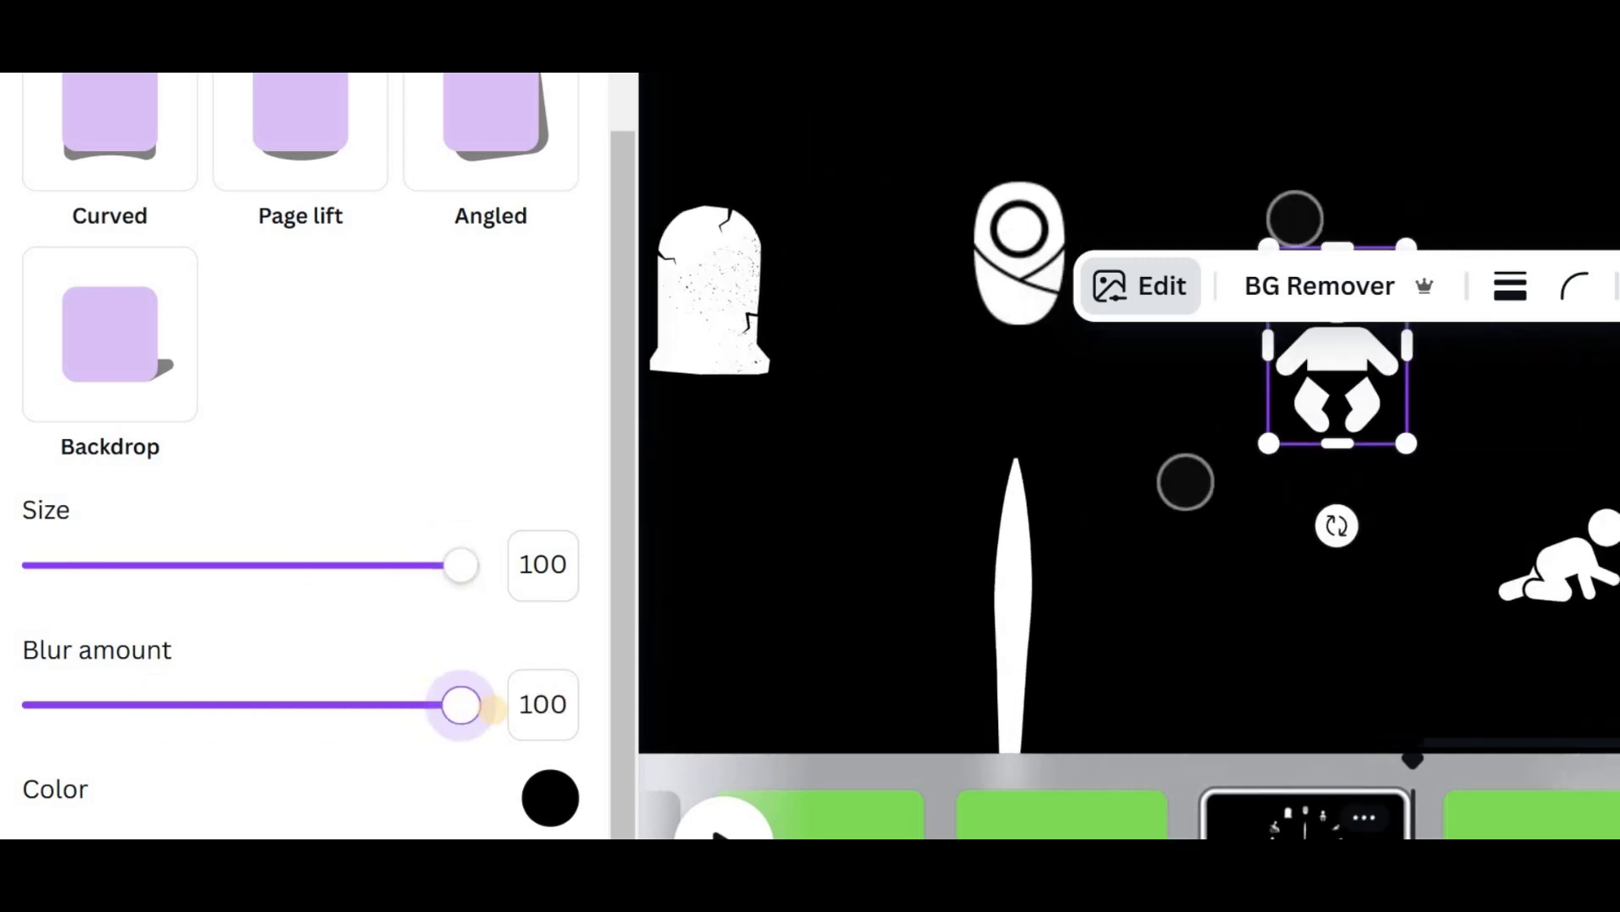
left_click(552, 798)
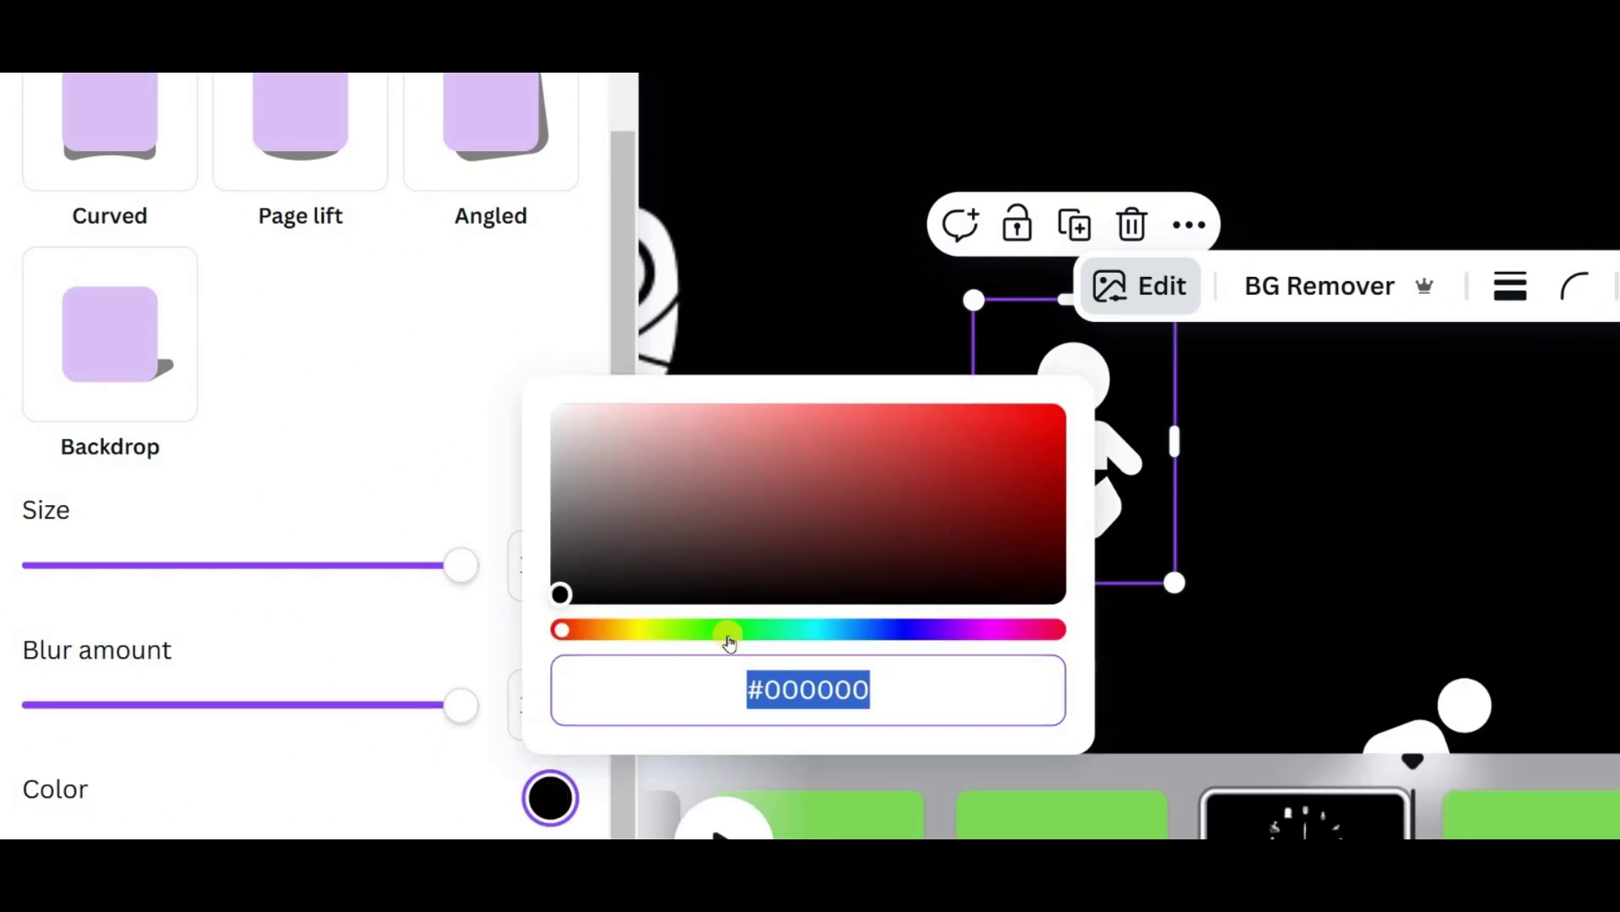
left_click(732, 632)
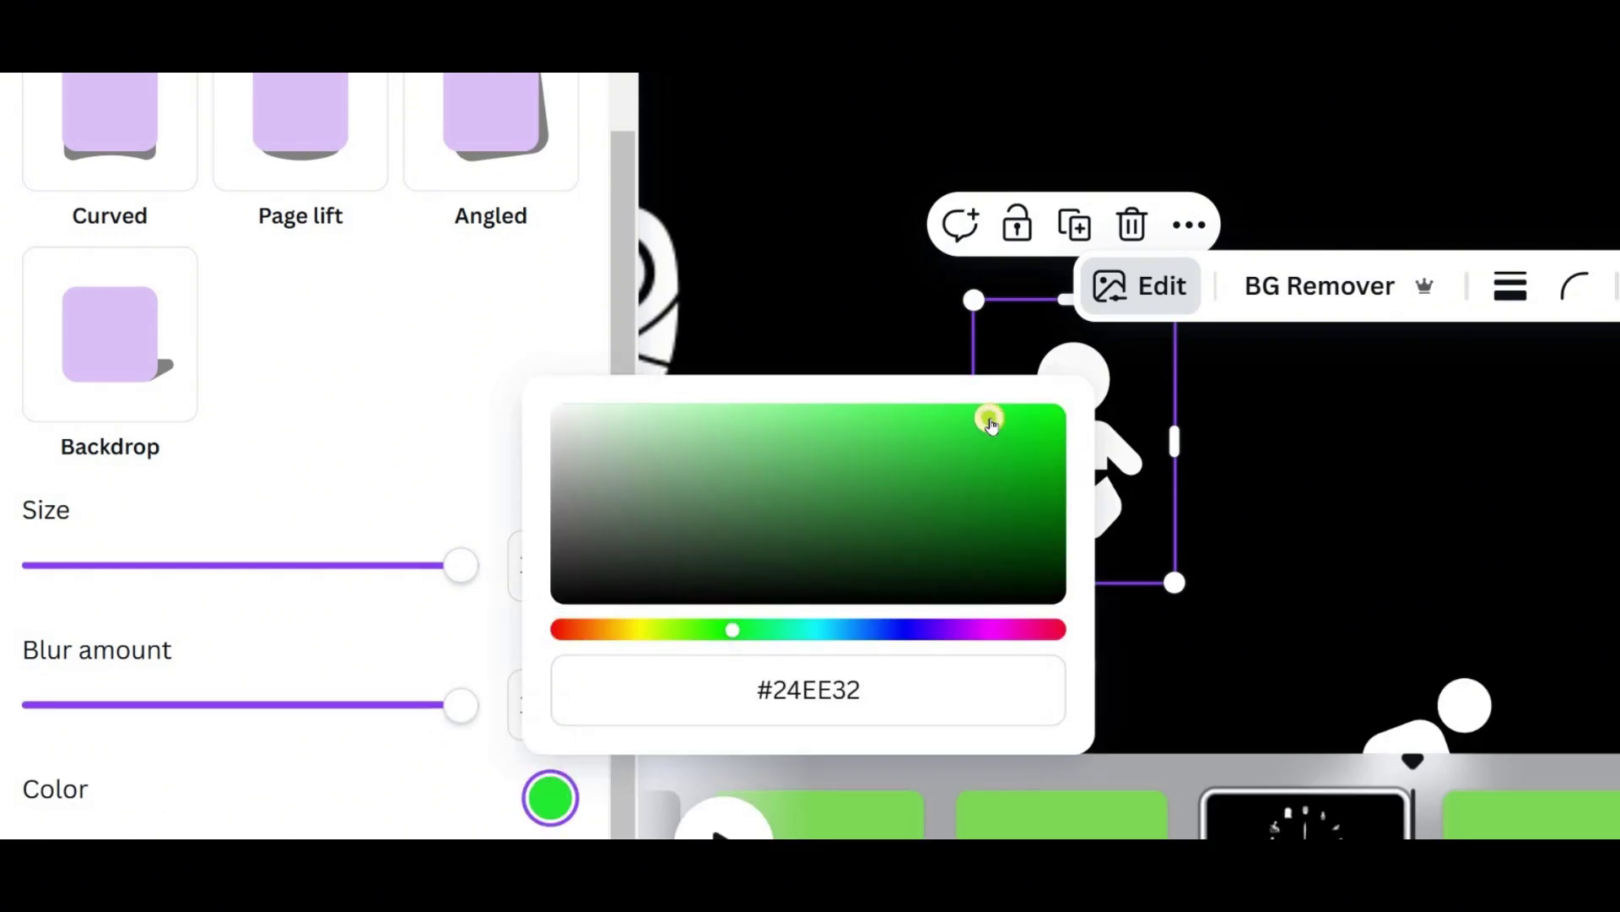
left_click(453, 458)
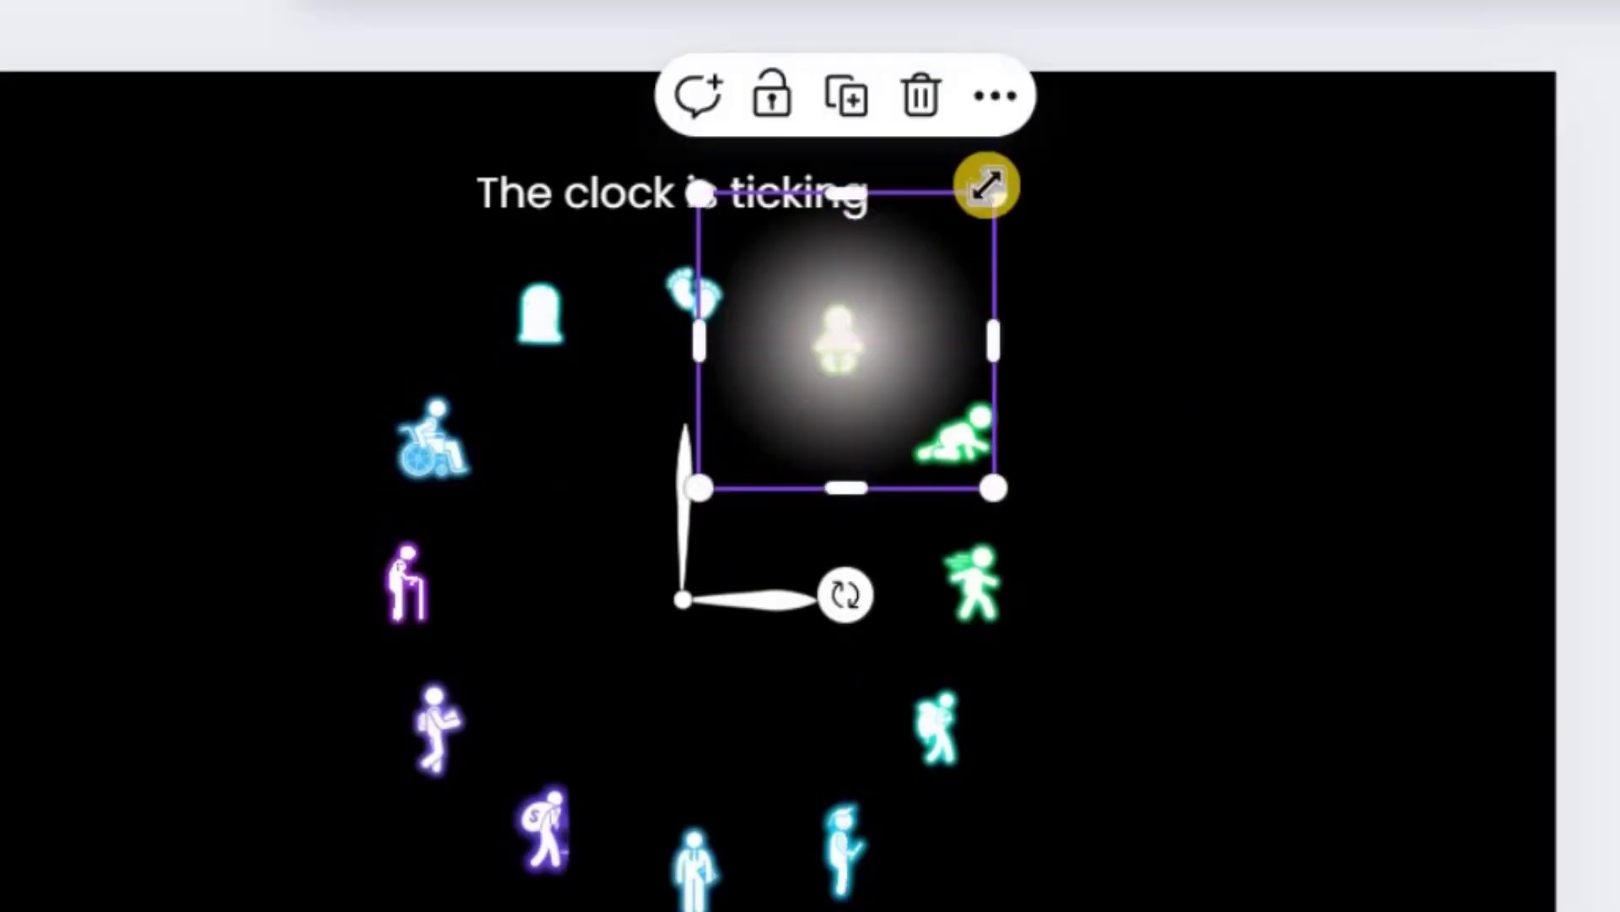
Shrink the white glow graphic, centre it on the baby icon and send it behind the icon.
left_click_drag(986, 185, 948, 224)
left_click_drag(868, 402, 886, 387)
right_click(1141, 373)
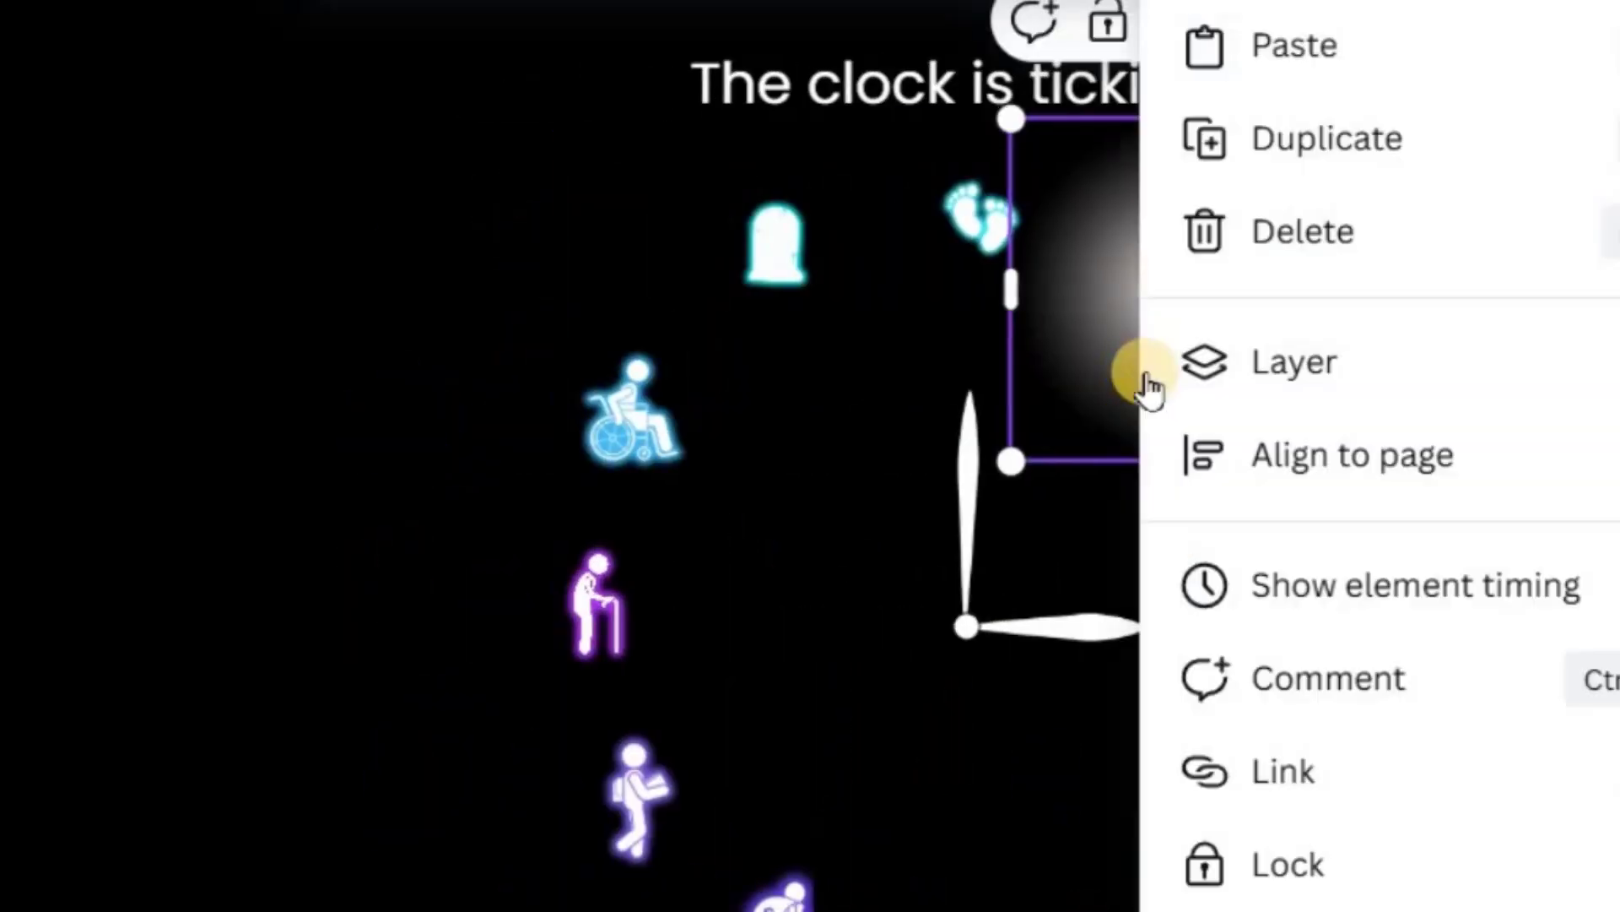
mouse_move(1207, 362)
left_click(760, 642)
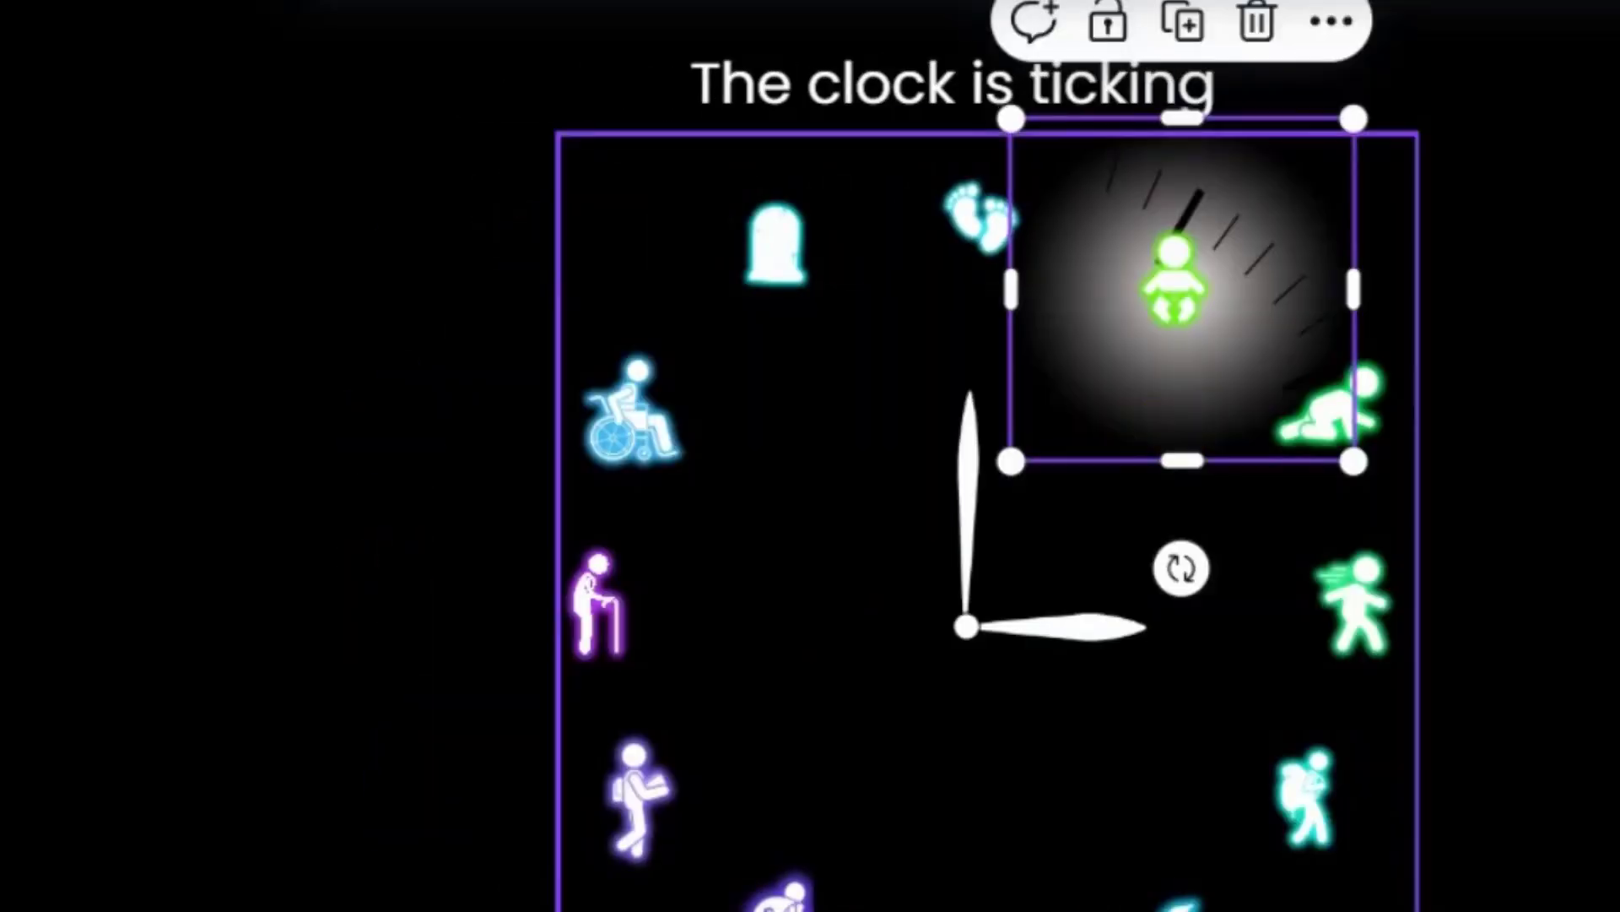
Delete the black clock dial whose tick marks cross the glow behind the baby icon.
left_click(1150, 160)
left_click(1122, 479)
left_click(1089, 363)
left_click(1017, 232)
key("Delete")
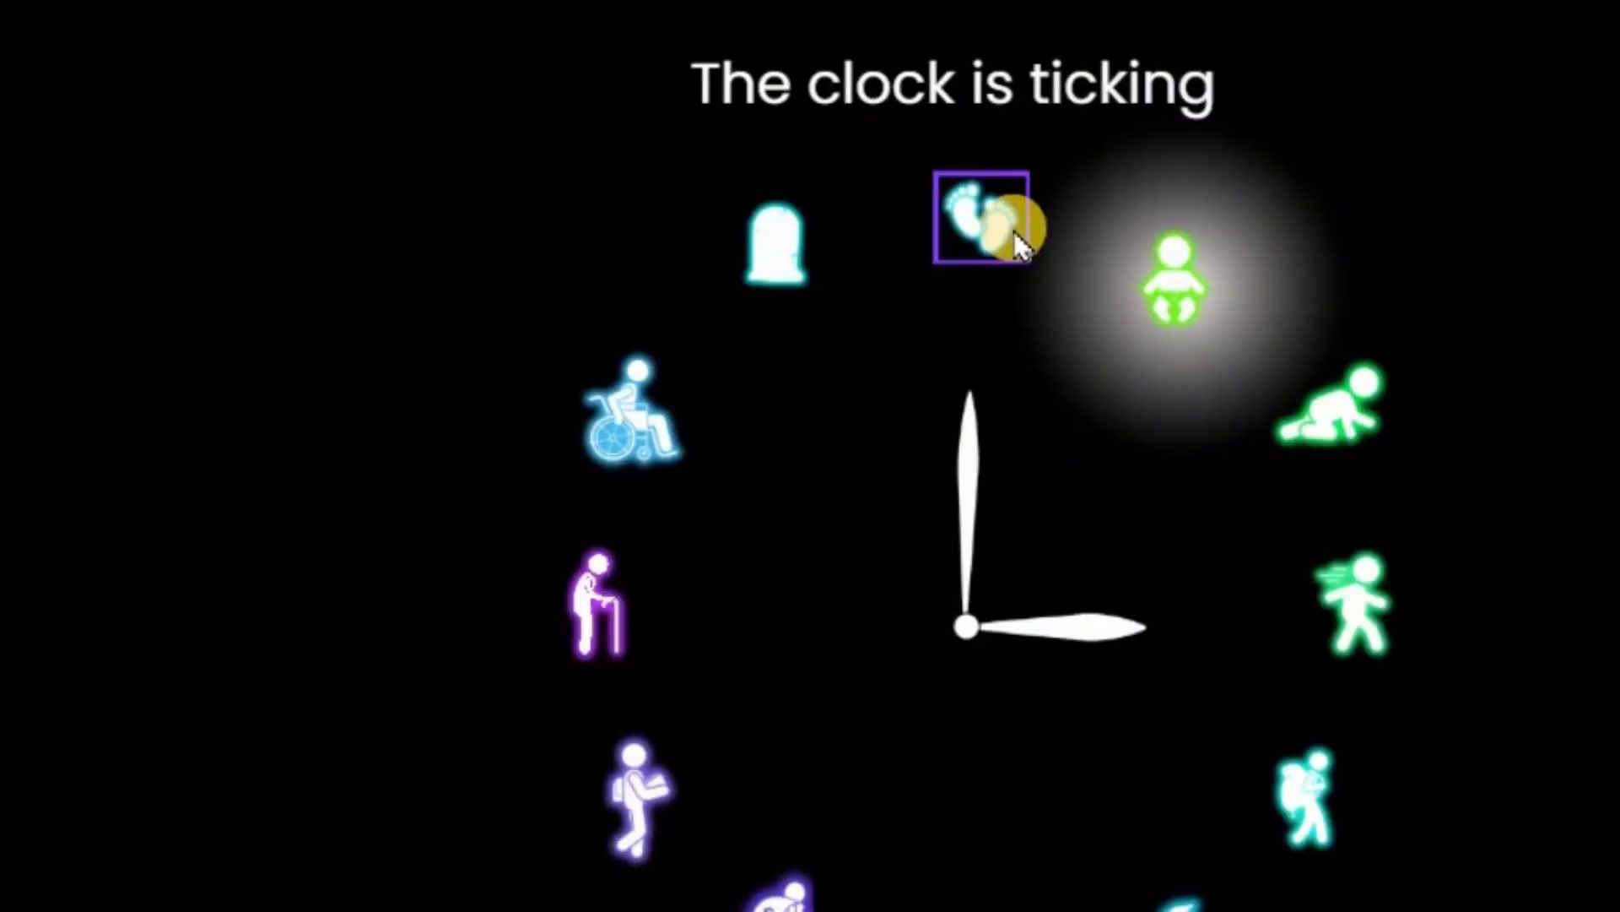
Shrink the white glow around the baby icon and place a spare duplicate of it left of the clock.
left_click(1068, 308)
left_click_drag(1013, 464, 1049, 423)
left_click_drag(1353, 120, 1331, 140)
left_click_drag(1277, 246, 1263, 242)
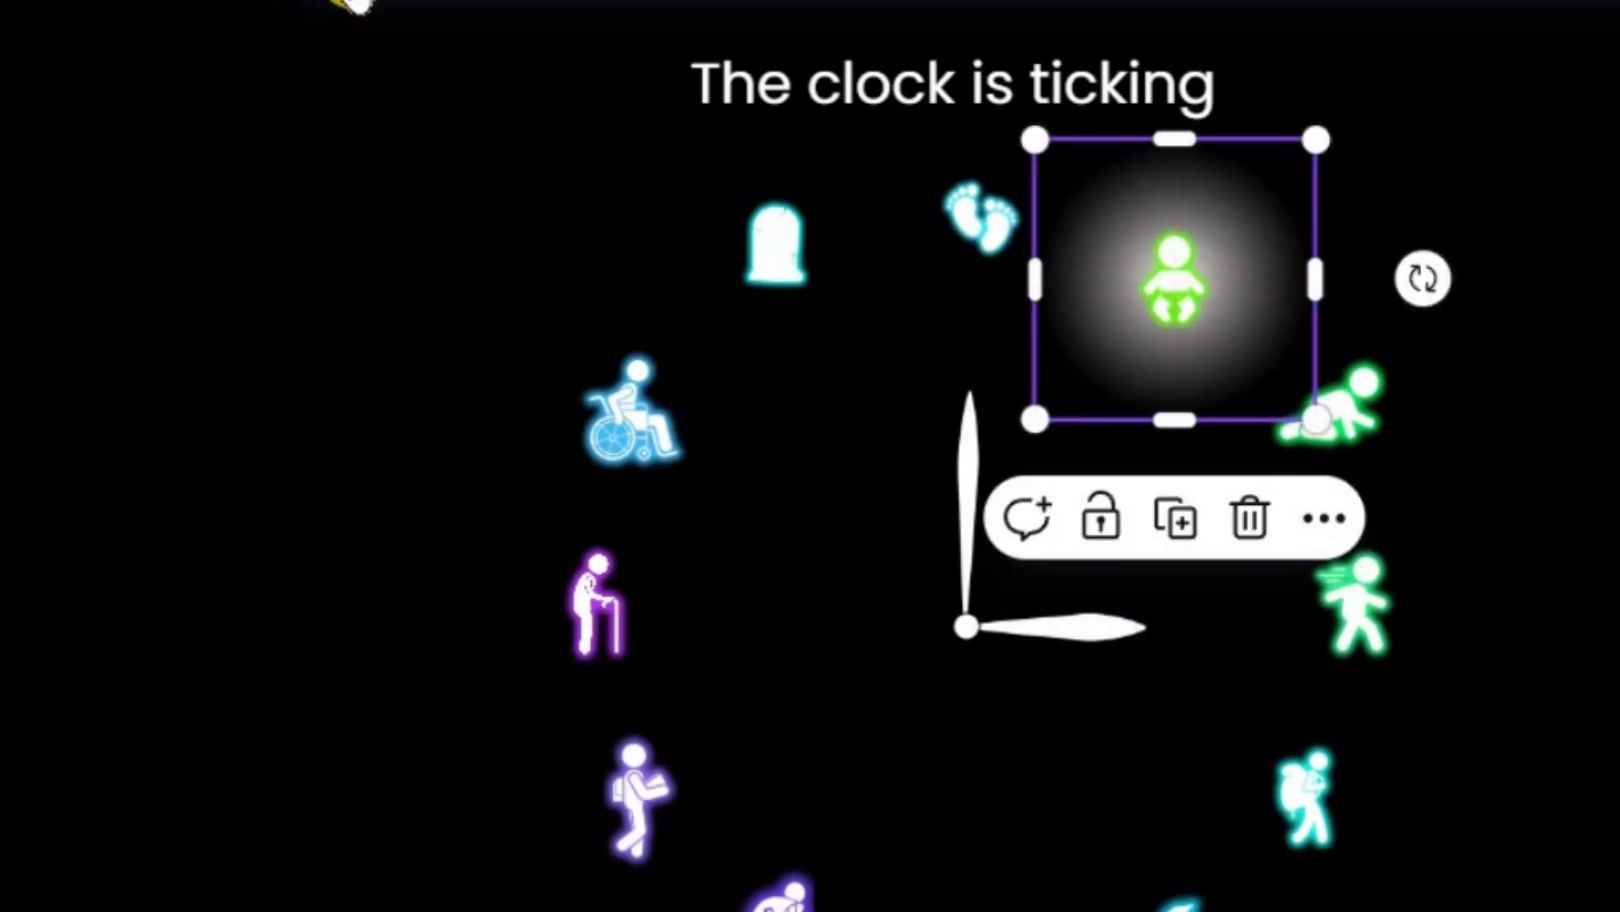
key("ctrl+d")
left_click_drag(1193, 296, 174, 390)
Adjust the glow behind the baby icon to a green tone with colour-edit hue 100 and tint -100.
left_click(1280, 307)
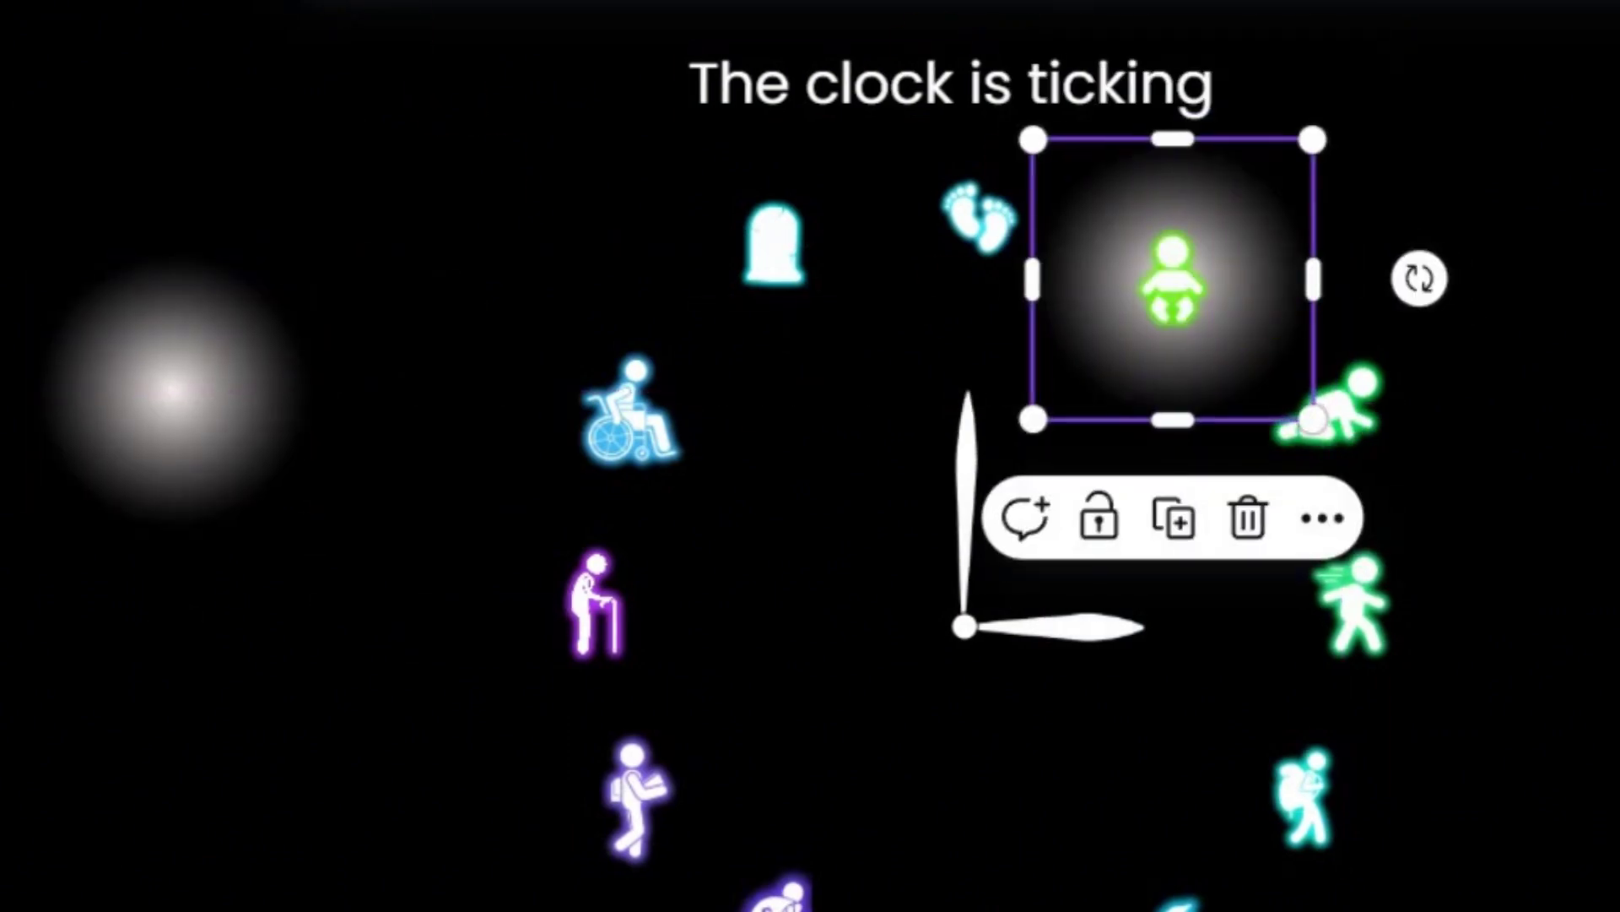
left_click(246, 488)
left_click(225, 173)
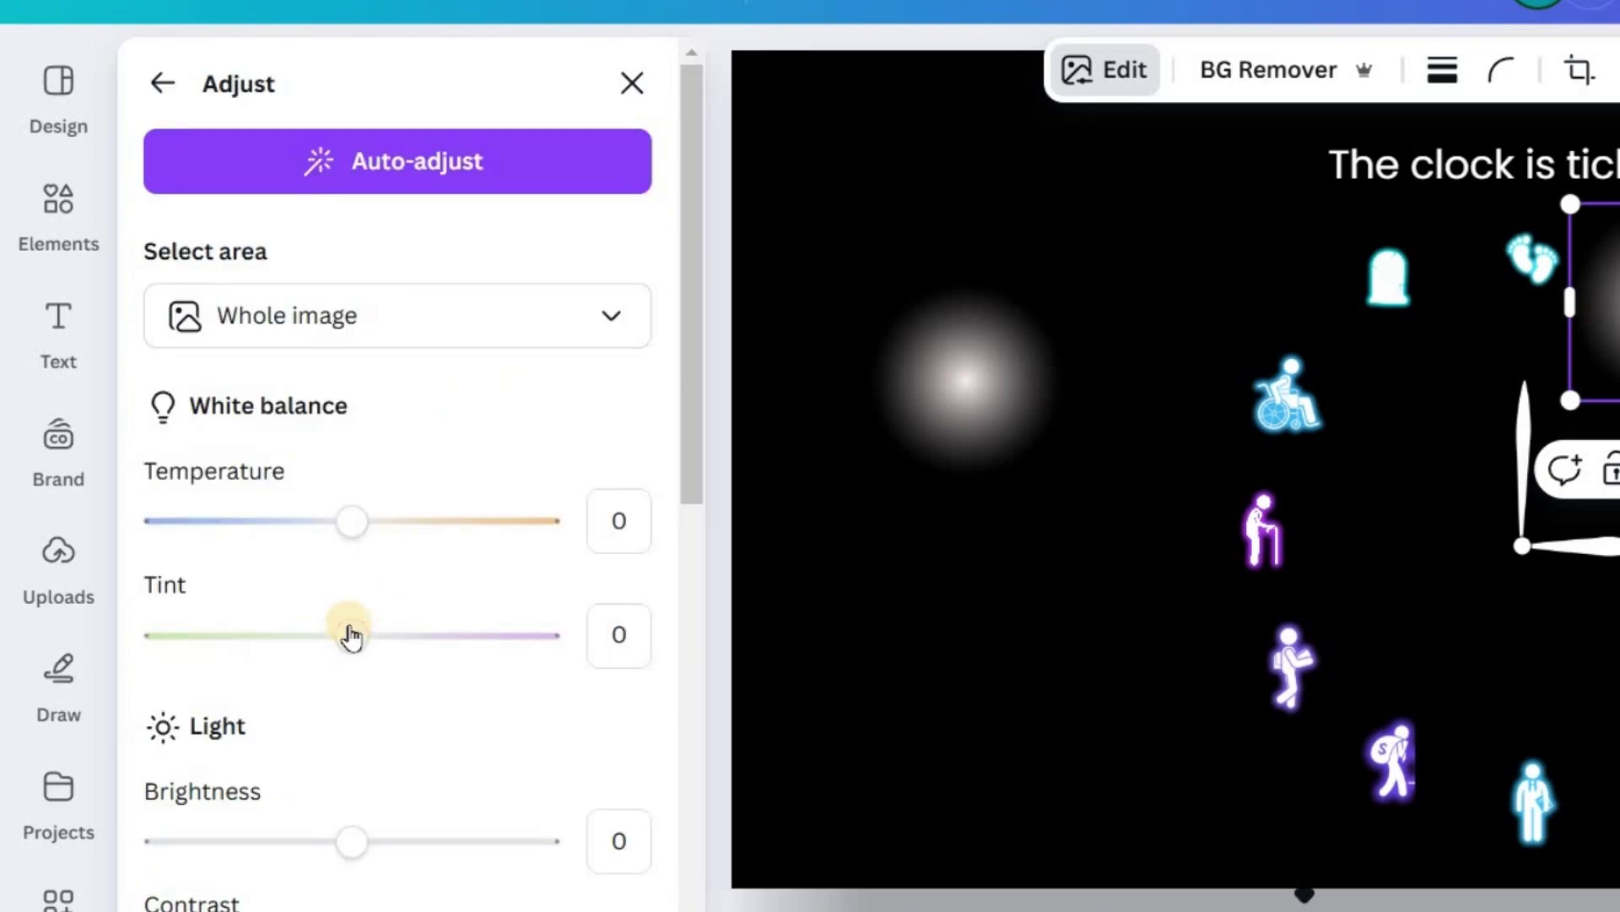
scroll(351, 590, "down", 5)
left_click(261, 525)
left_click_drag(352, 747, 364, 736)
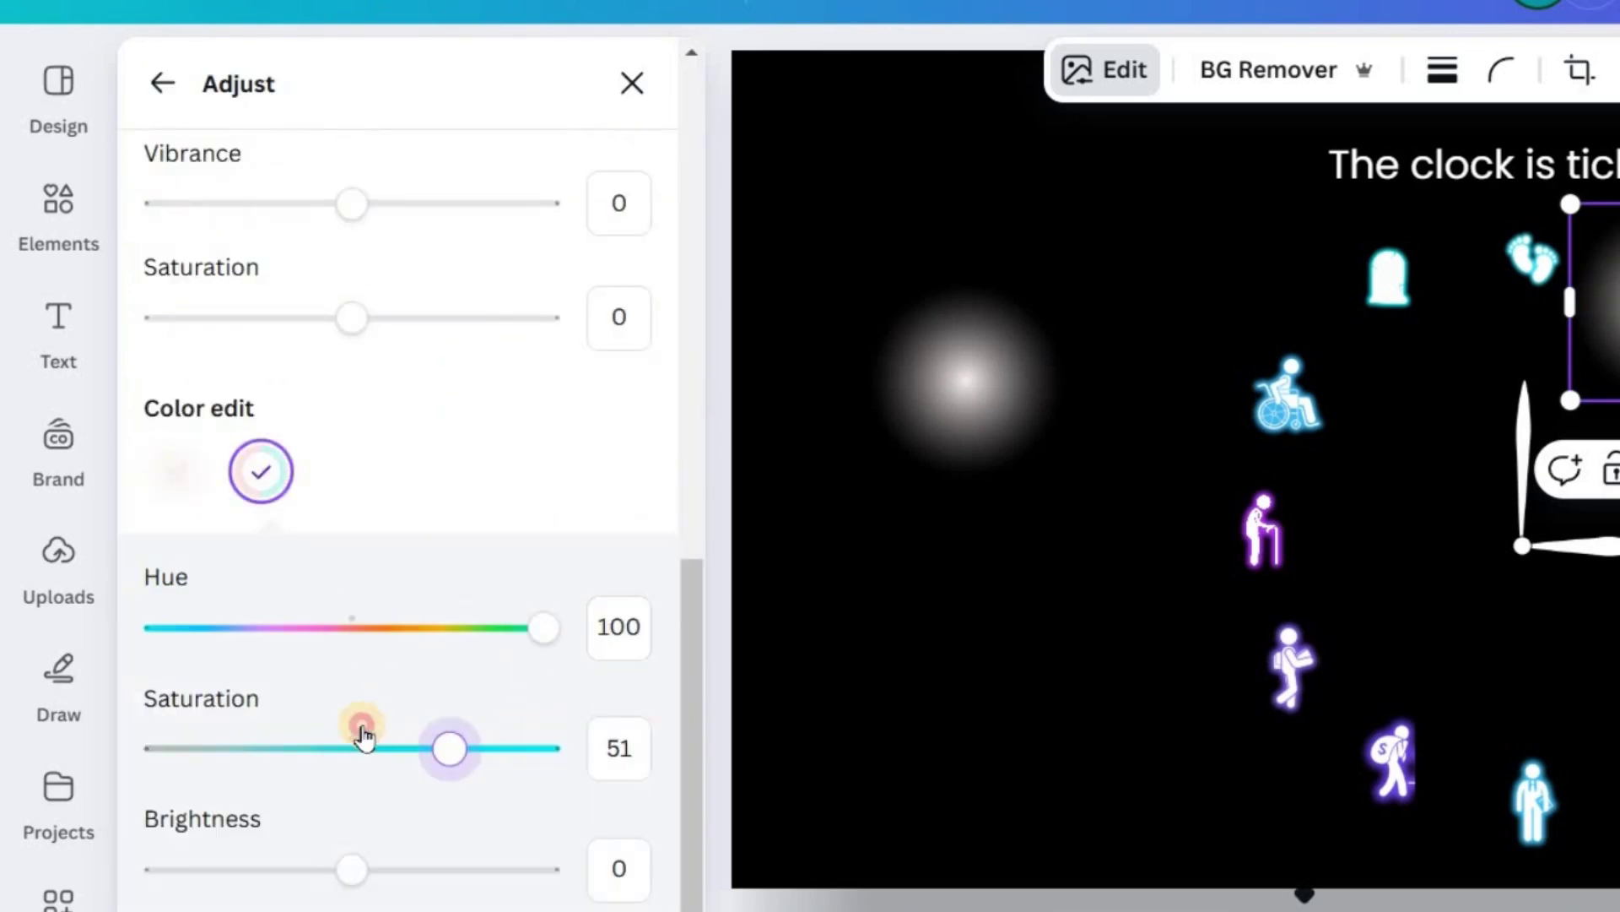
scroll(691, 722, "down", 3)
scroll(666, 499, "up", 10)
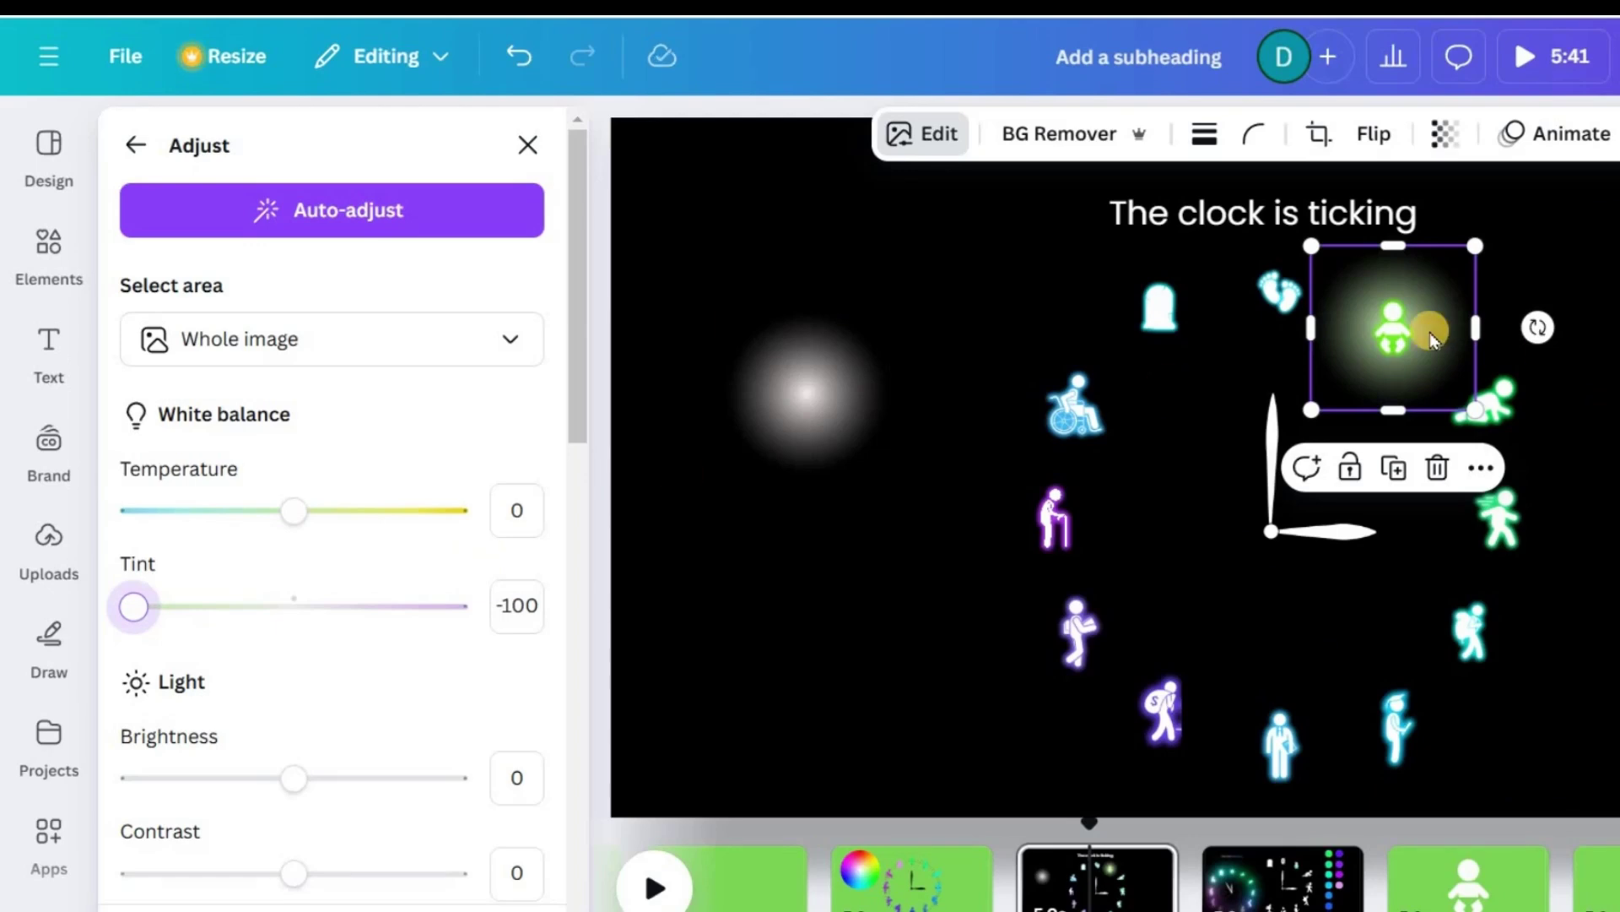
left_click(971, 362)
Place a copy of the green-tinted glow on the crawling baby icon and send it behind the icon.
left_click_drag(836, 397, 1523, 420, "alt")
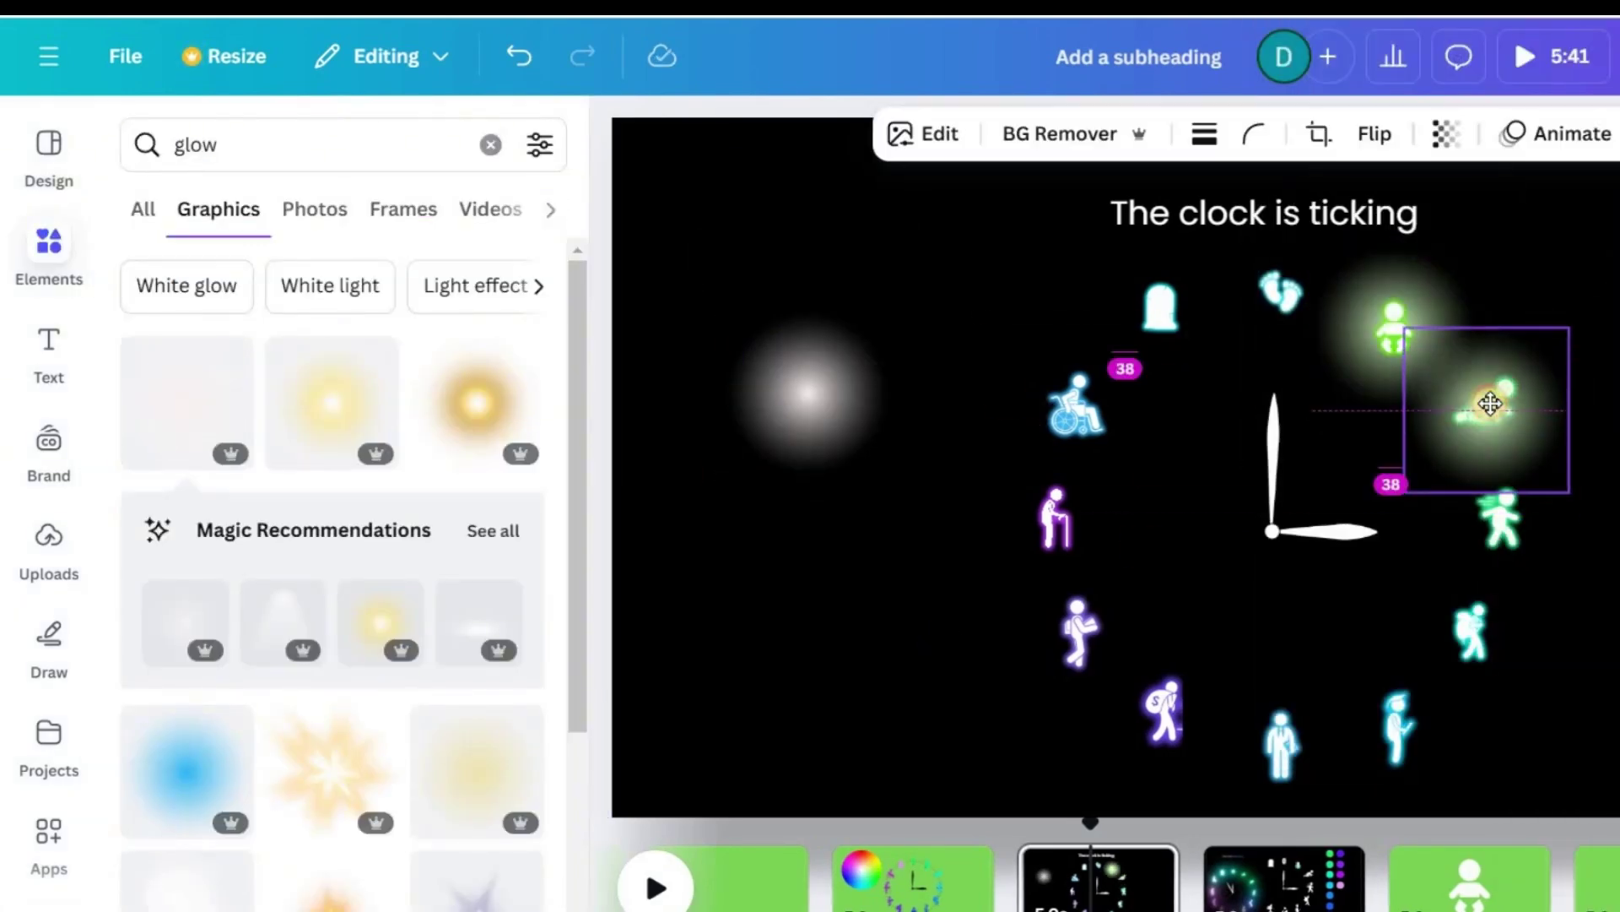
right_click(1523, 420)
left_click(1304, 544)
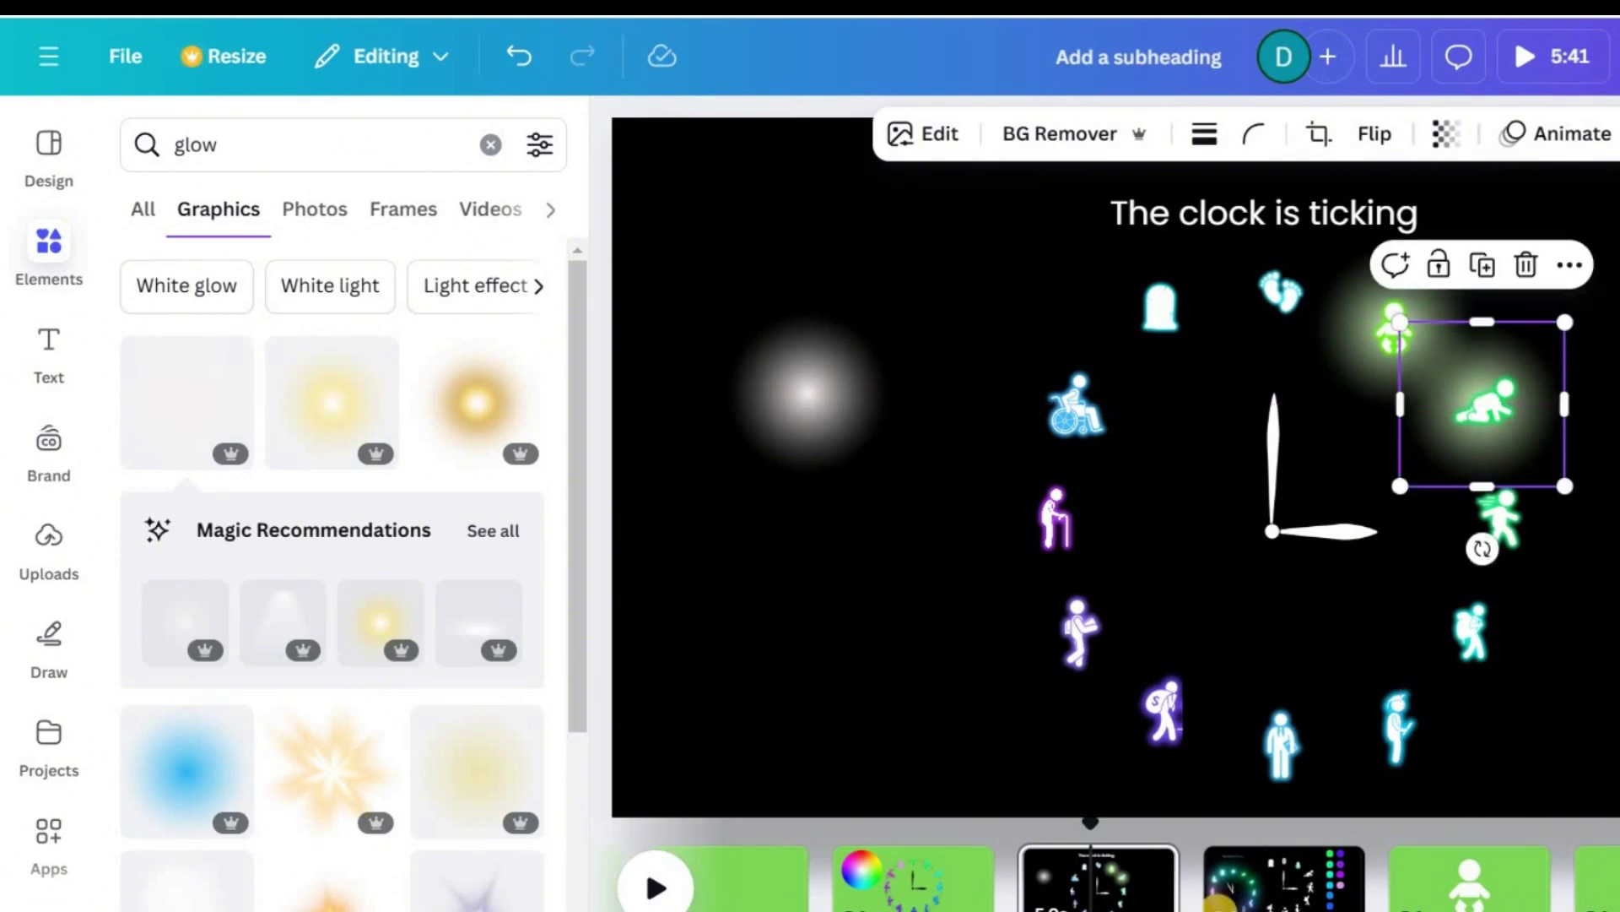
Set the transparency value of the glow behind the seated baby icon to about 60.
left_click(1464, 251)
left_click(1464, 252)
left_click(1445, 133)
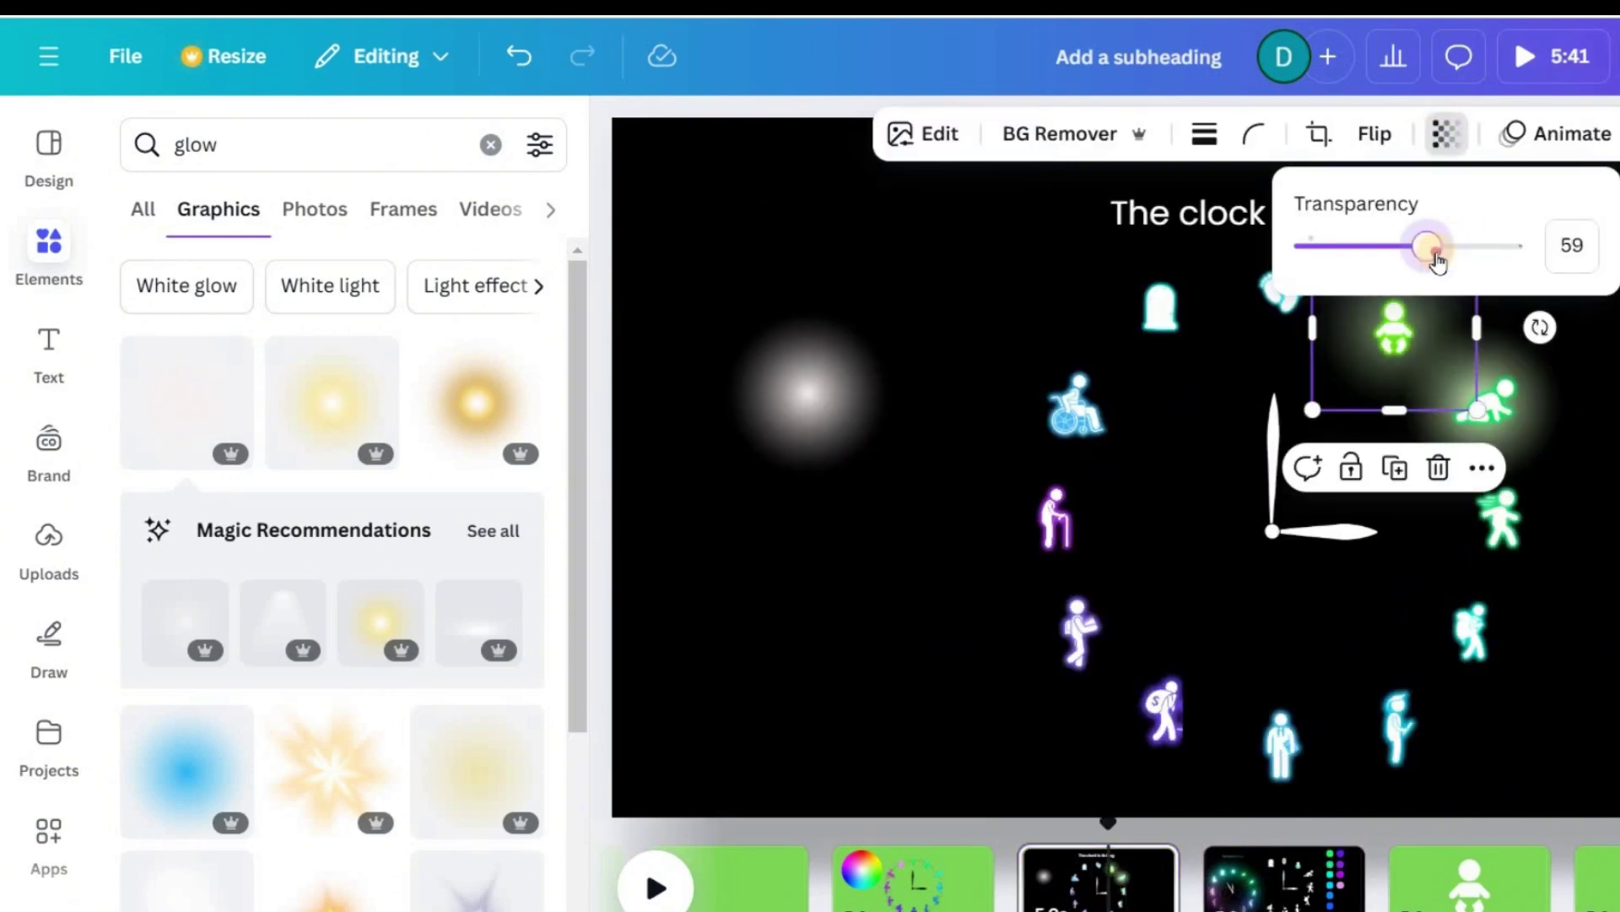
left_click_drag(1436, 252, 1445, 252)
left_click(1531, 432)
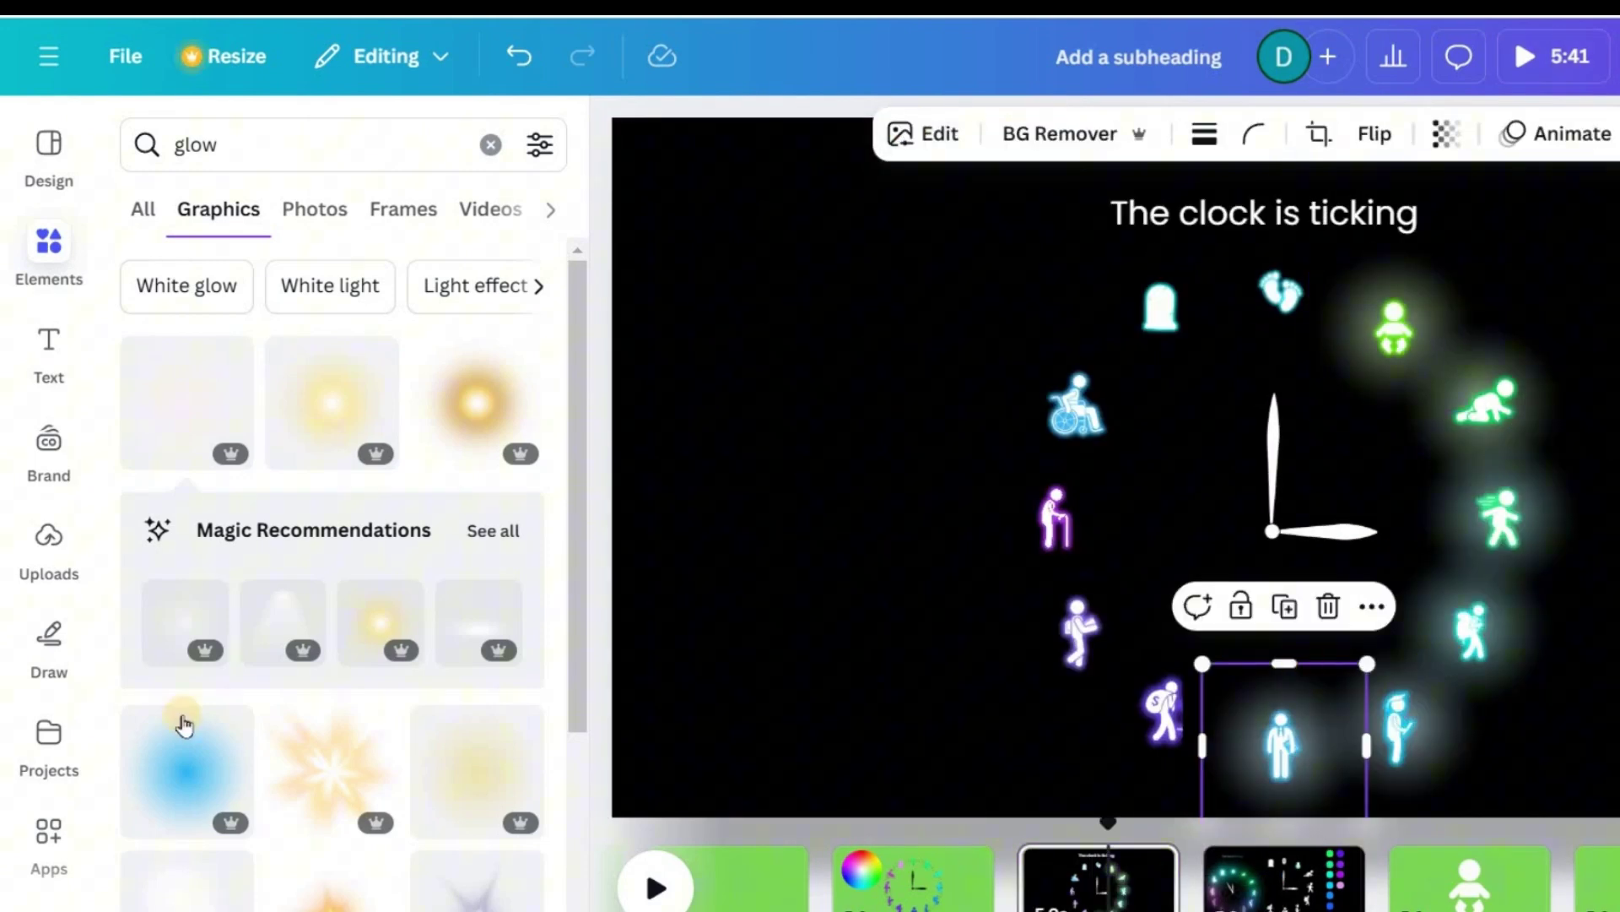
Replace the white glow on the suited man icon with a small blue glow and send it behind the icon.
left_click(182, 731)
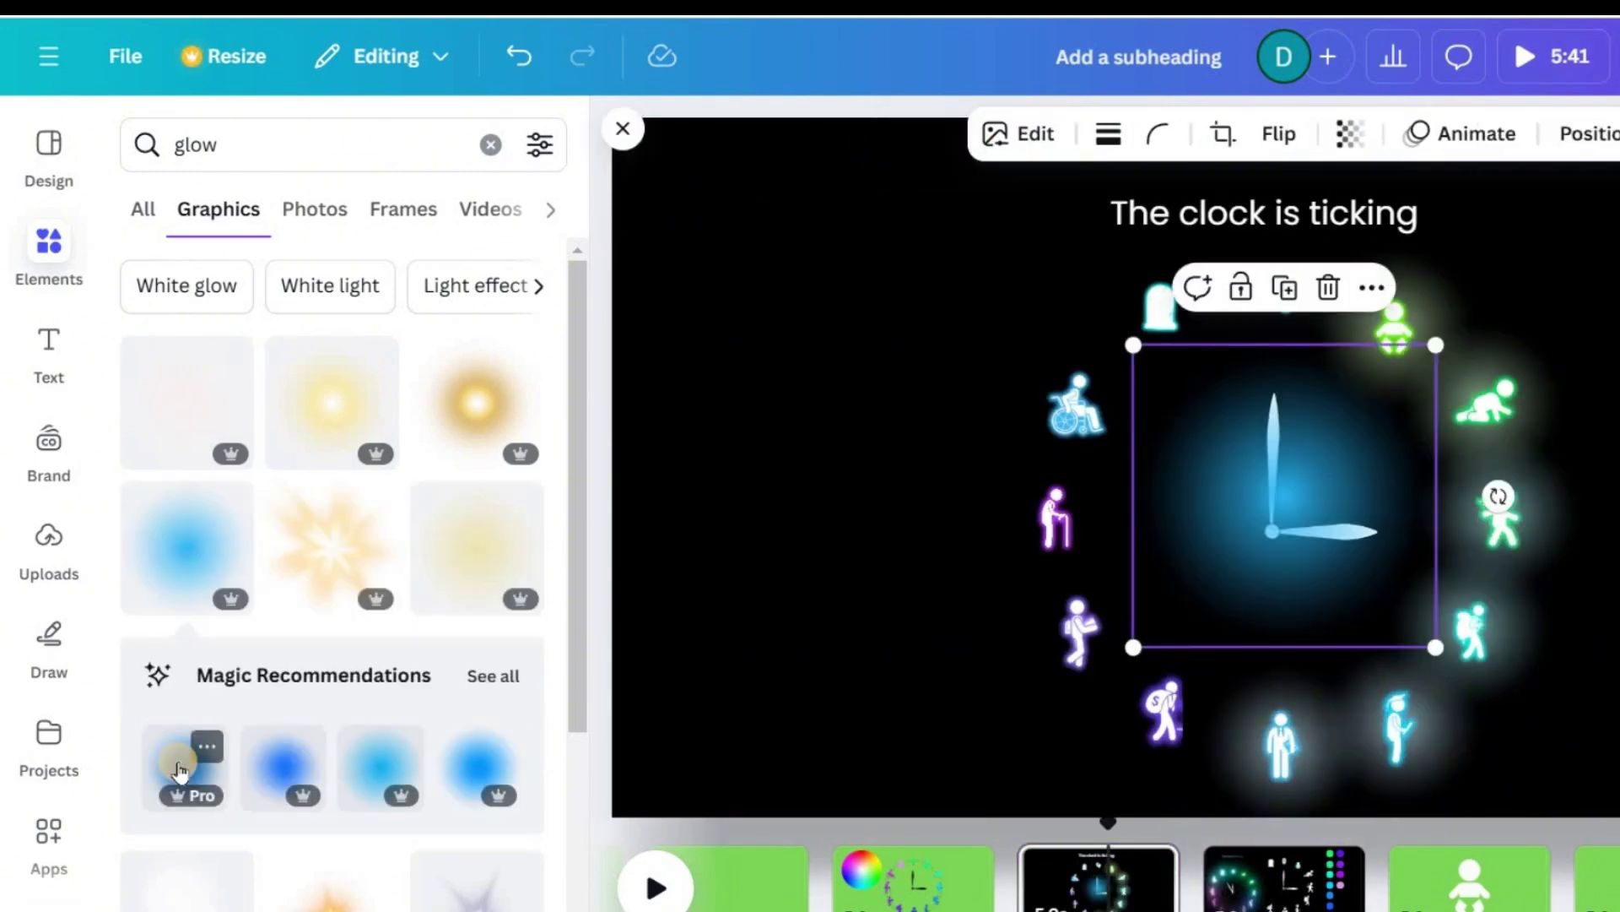
left_click_drag(1425, 347, 1263, 518)
left_click(1239, 783)
key("Delete")
left_click_drag(1204, 589, 1290, 756)
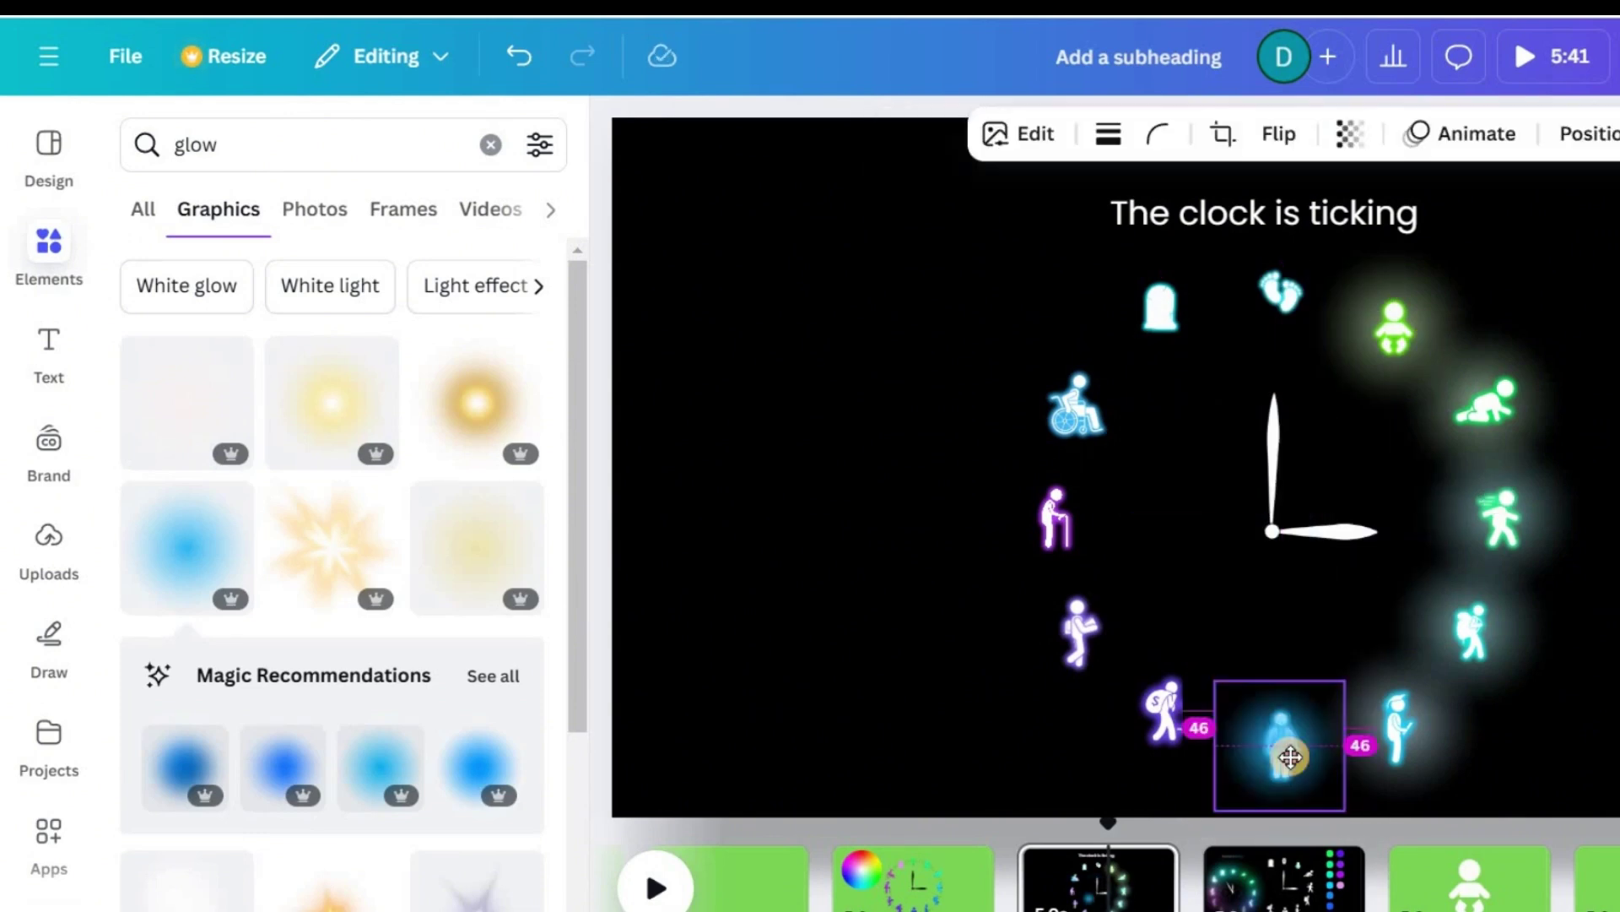
right_click(1290, 758)
left_click(1453, 482)
Open the transparency setting of the blue glow behind the suited man icon.
left_click(1185, 789)
left_click(1349, 134)
left_click(1471, 249)
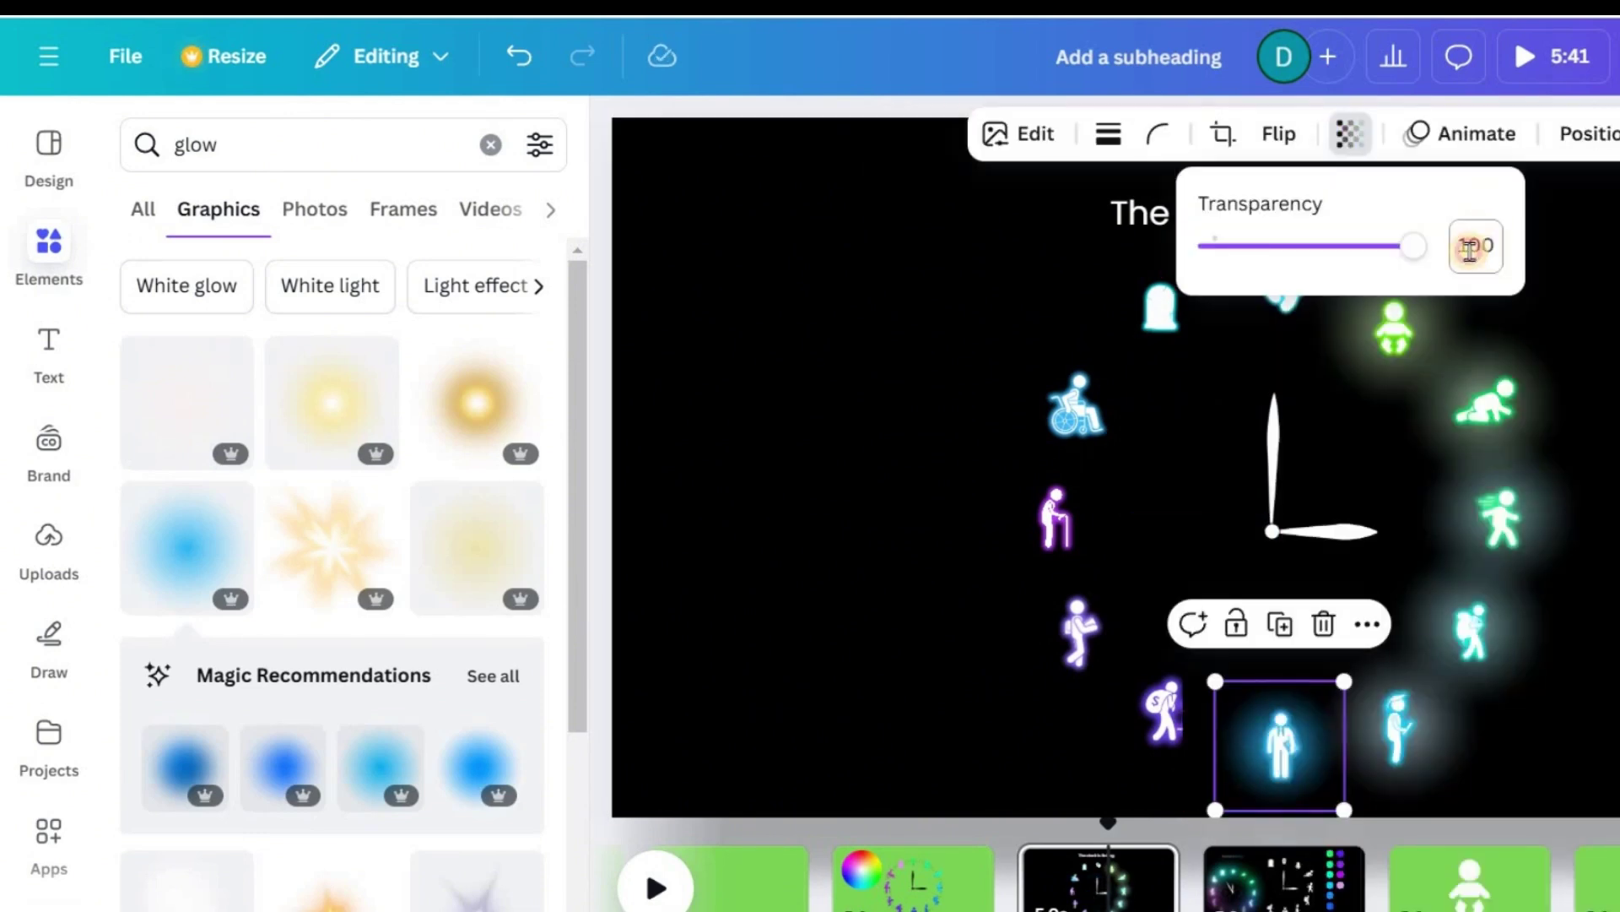
left_click(928, 502)
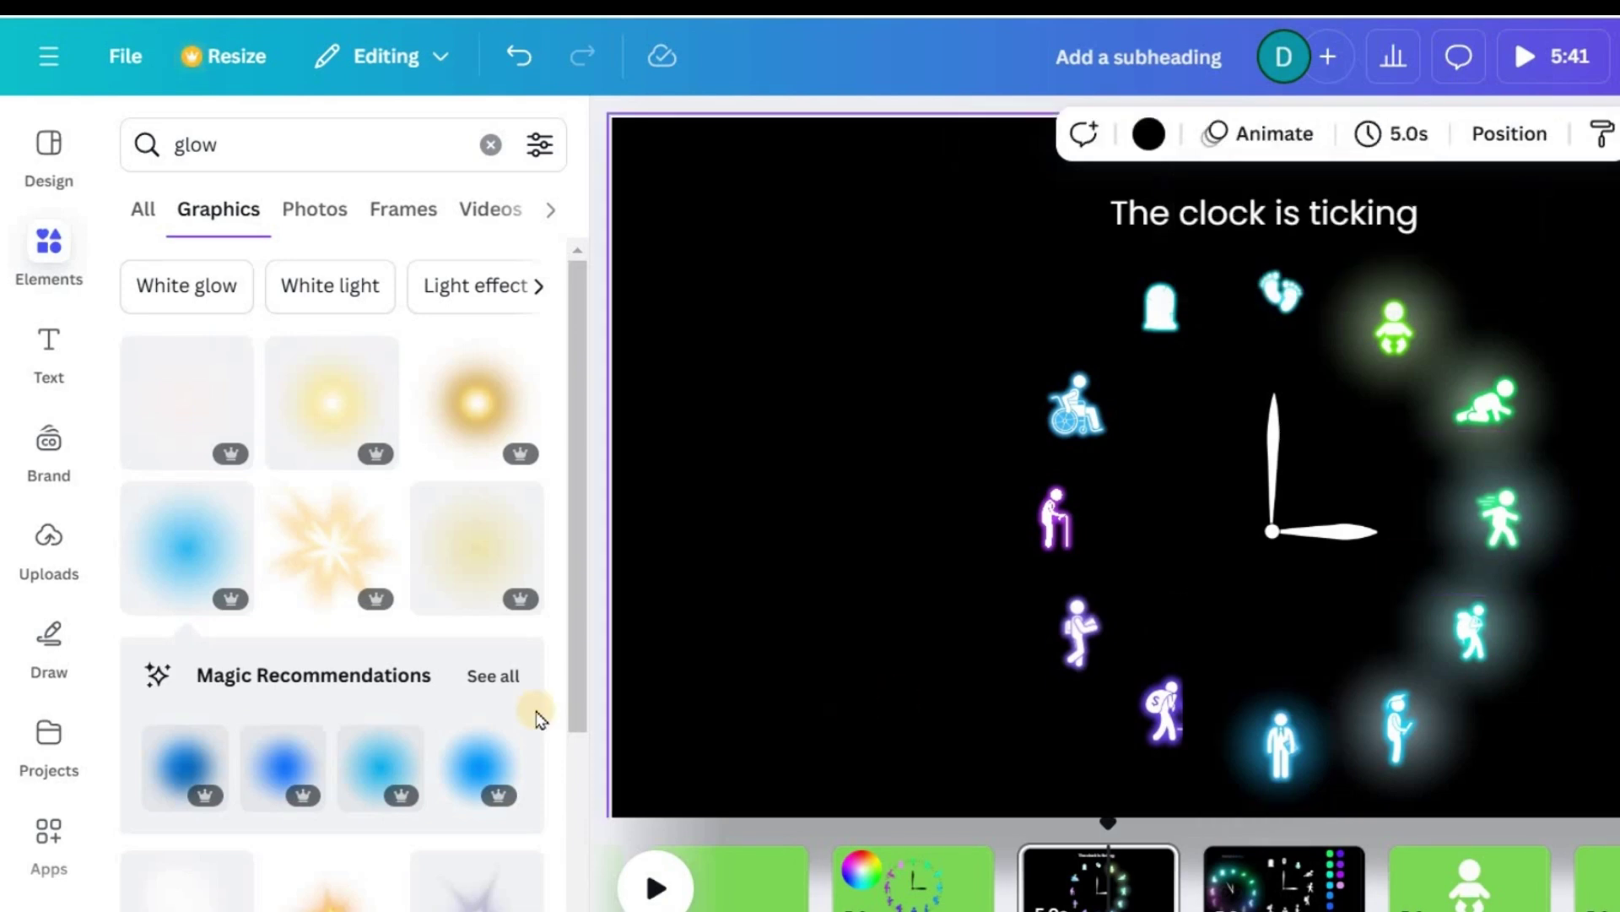
Add a purple glow from the related recommendations, shrink it onto the cane user icon and send it behind the icon.
left_click(493, 675)
left_click_drag(577, 316, 577, 544)
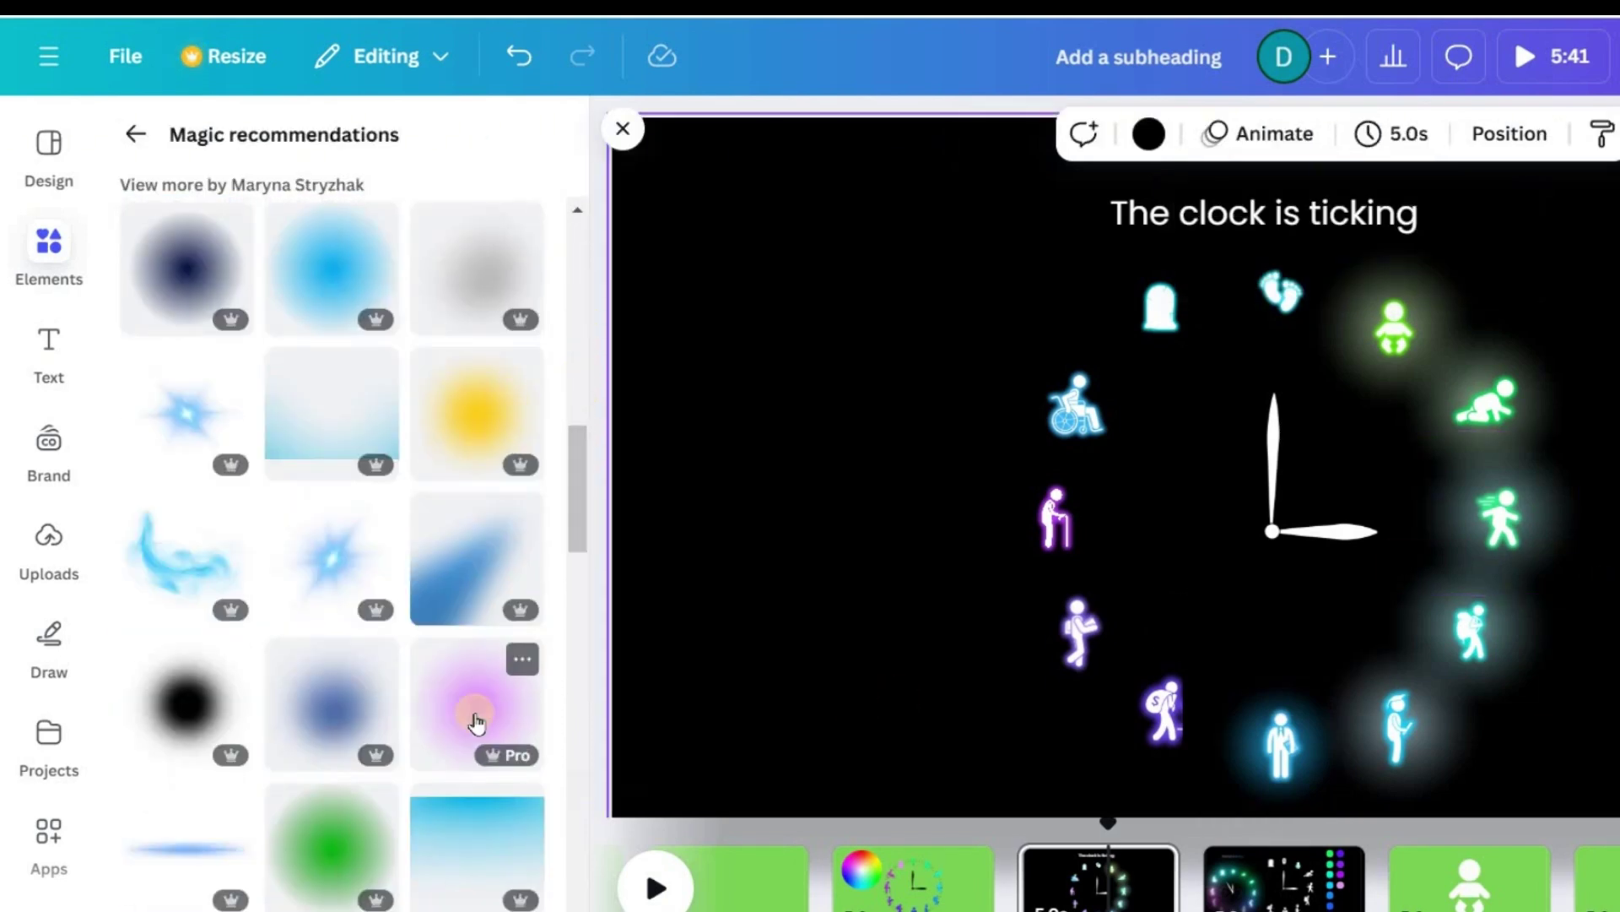
left_click(473, 723)
left_click_drag(1581, 188, 1126, 659)
left_click_drag(1092, 738, 1089, 529)
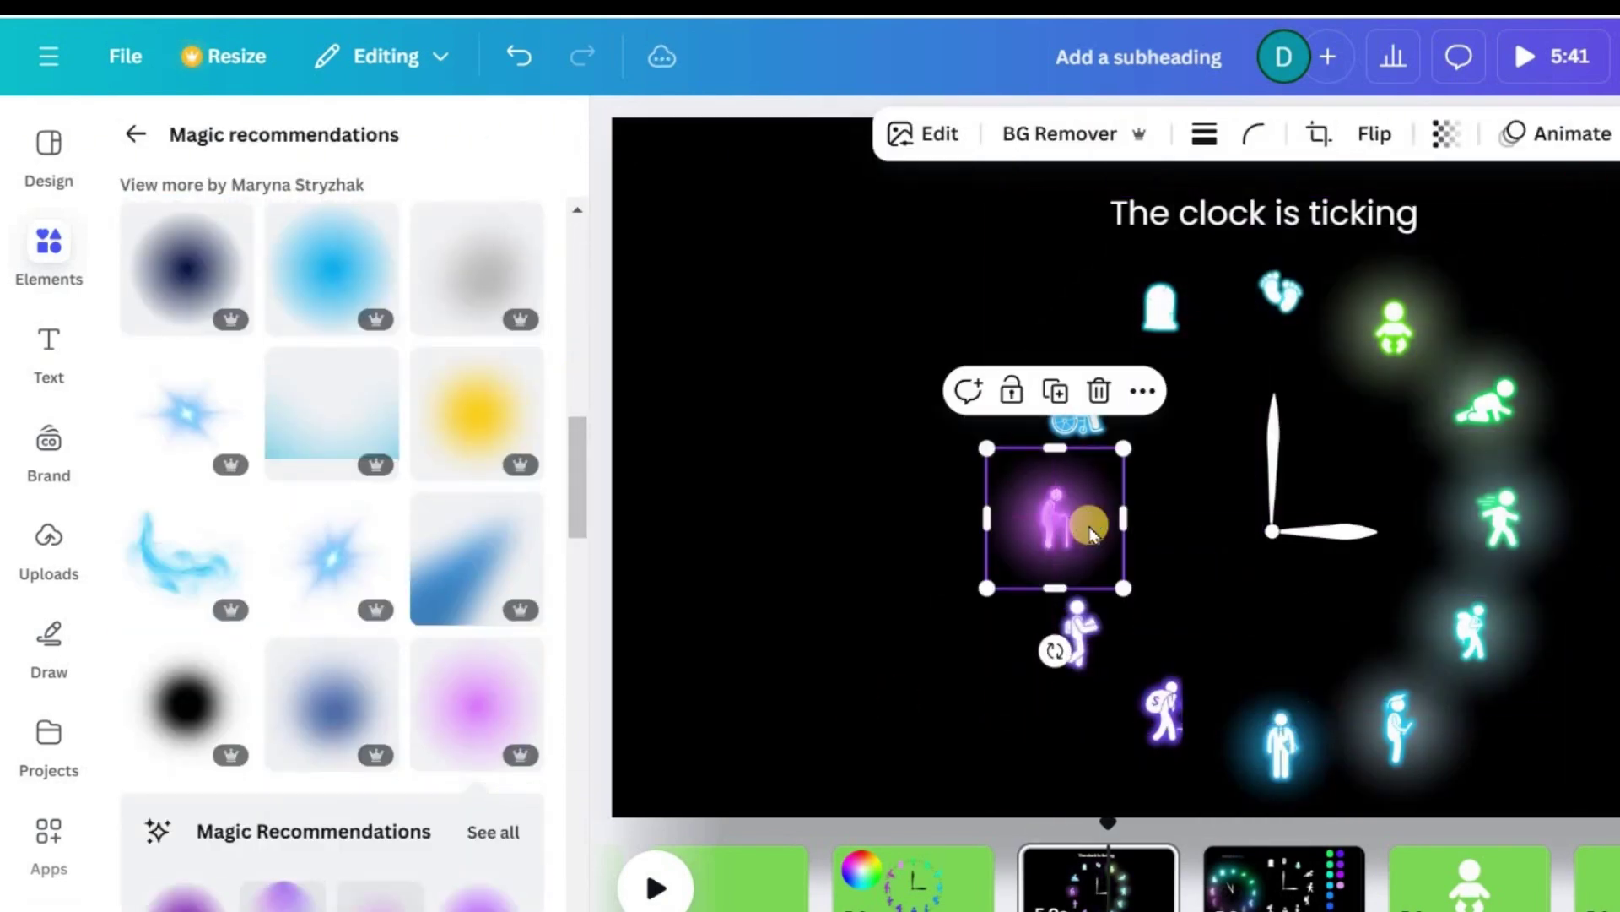
right_click(1090, 529)
mouse_move(1281, 377)
left_click(1544, 562)
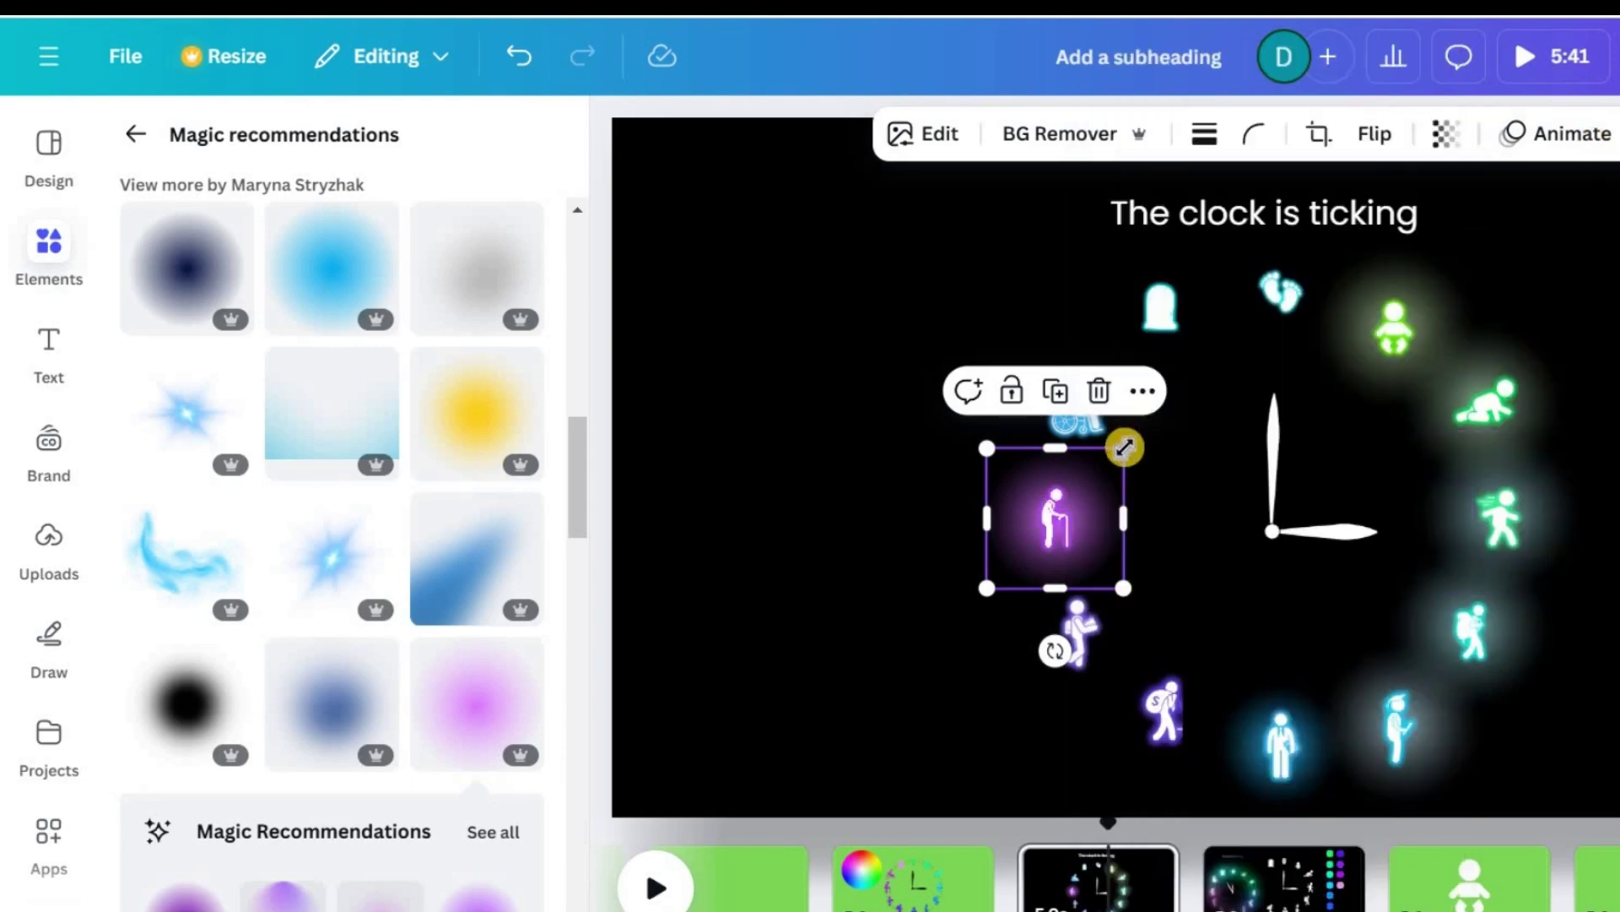
left_click(935, 586)
Lower the transparency value of the blue glow behind the suited man icon slightly.
left_click(1239, 756)
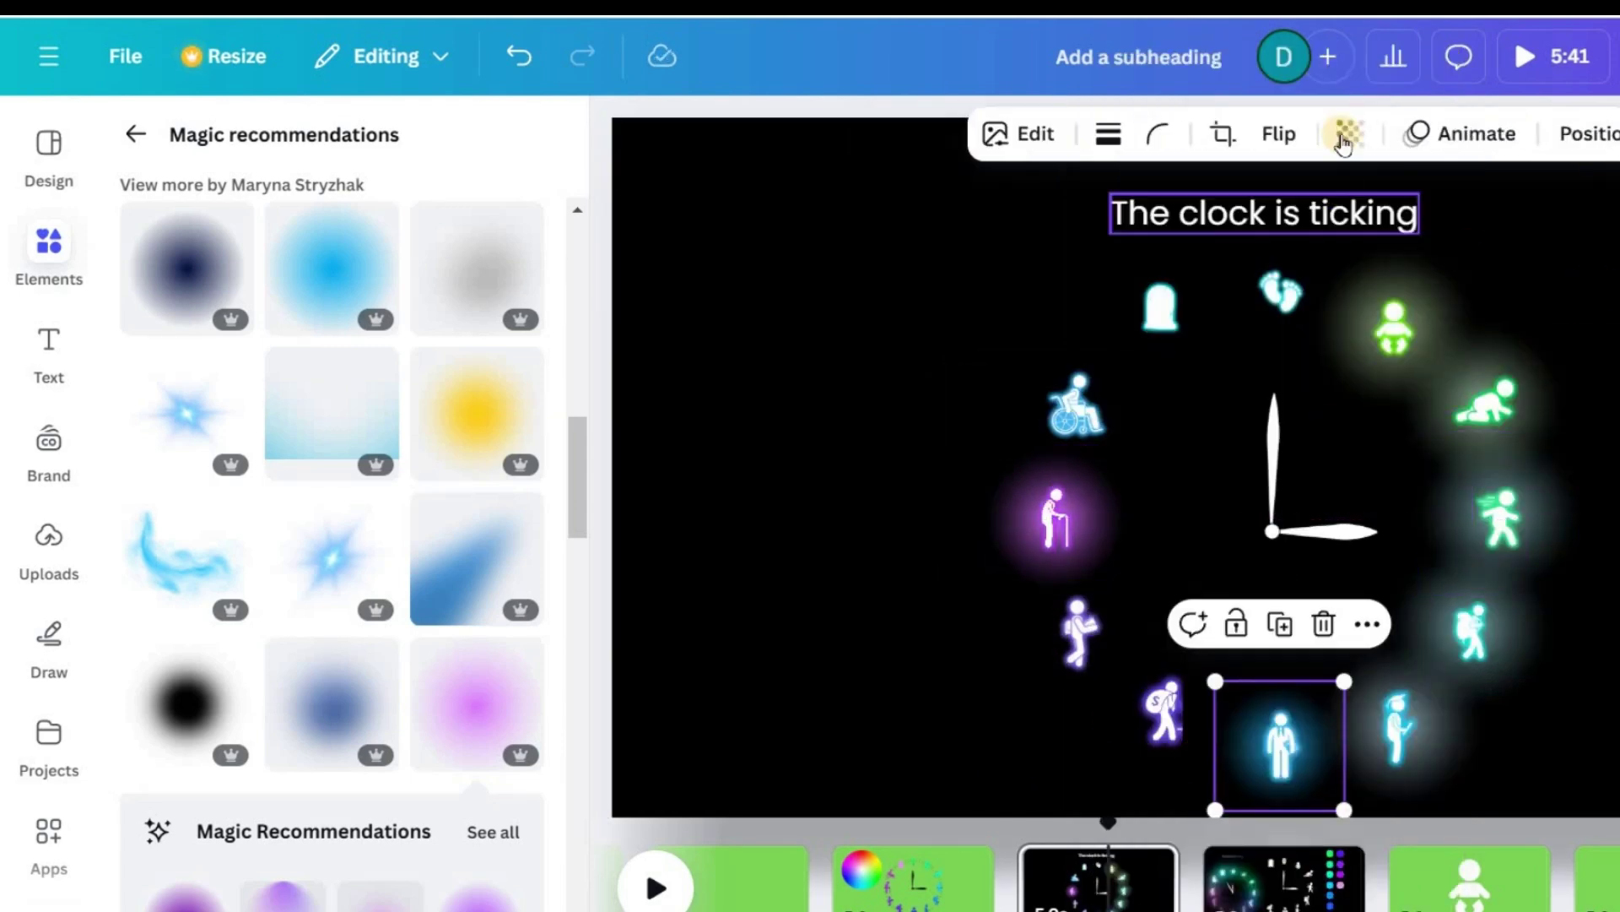
left_click(1343, 140)
left_click_drag(1425, 246, 1401, 246)
left_click(677, 549)
Add a cyan-blue glow from the recommendations, shrink it to about 180 by 180 and place it on the graduate icon.
left_click_drag(576, 474, 577, 290)
left_click(352, 565)
left_click_drag(1581, 199, 1125, 650)
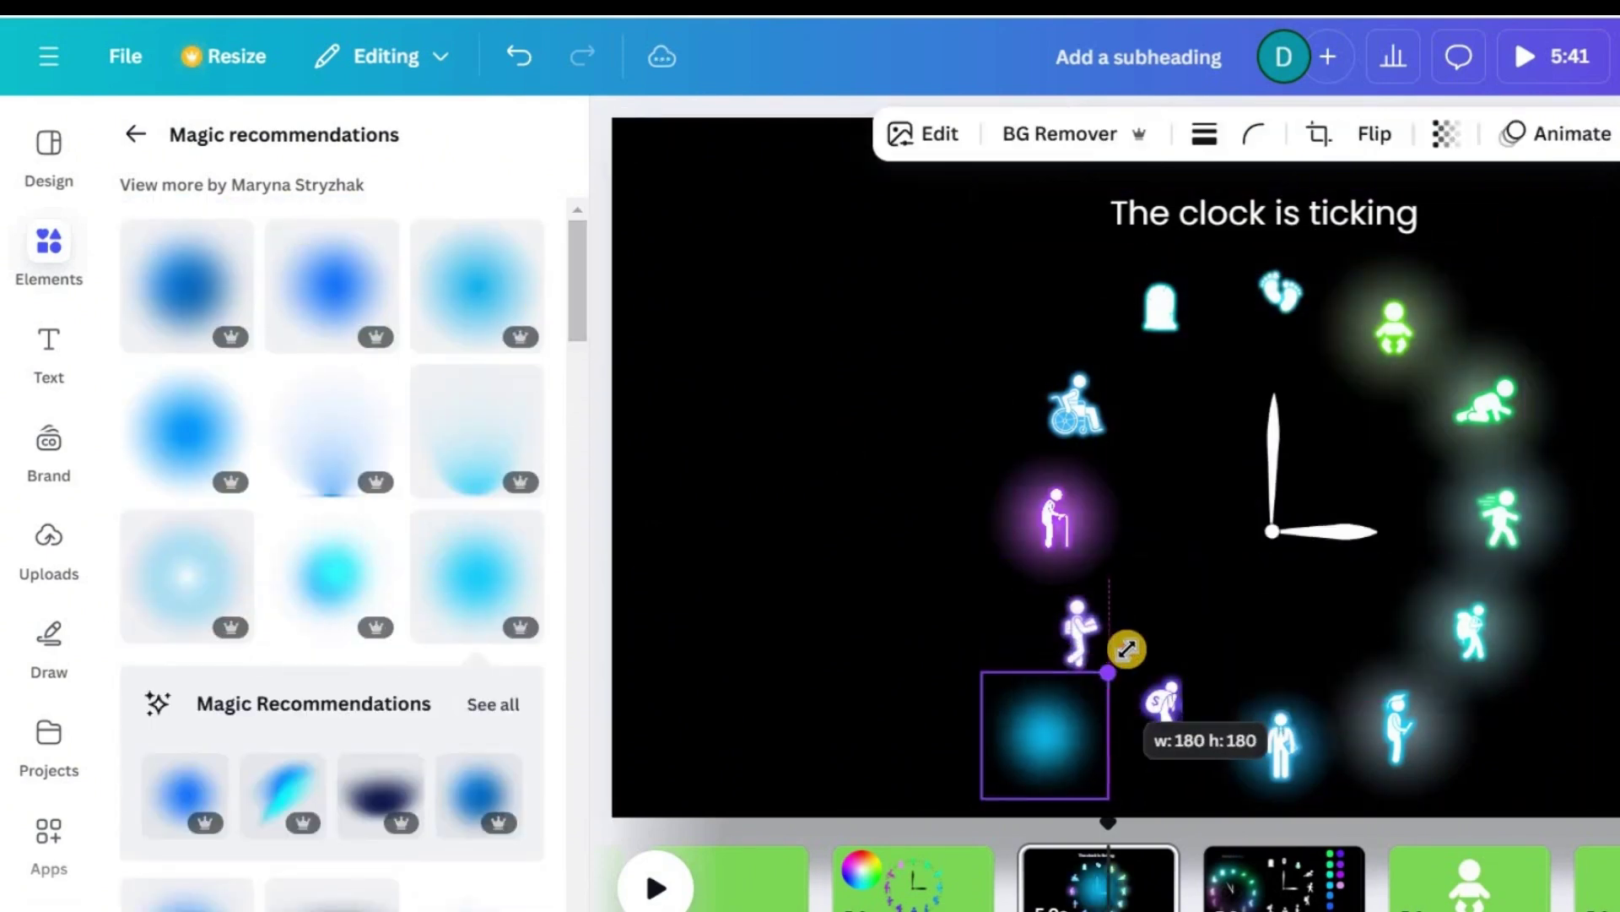
left_click_drag(1046, 732, 1381, 711)
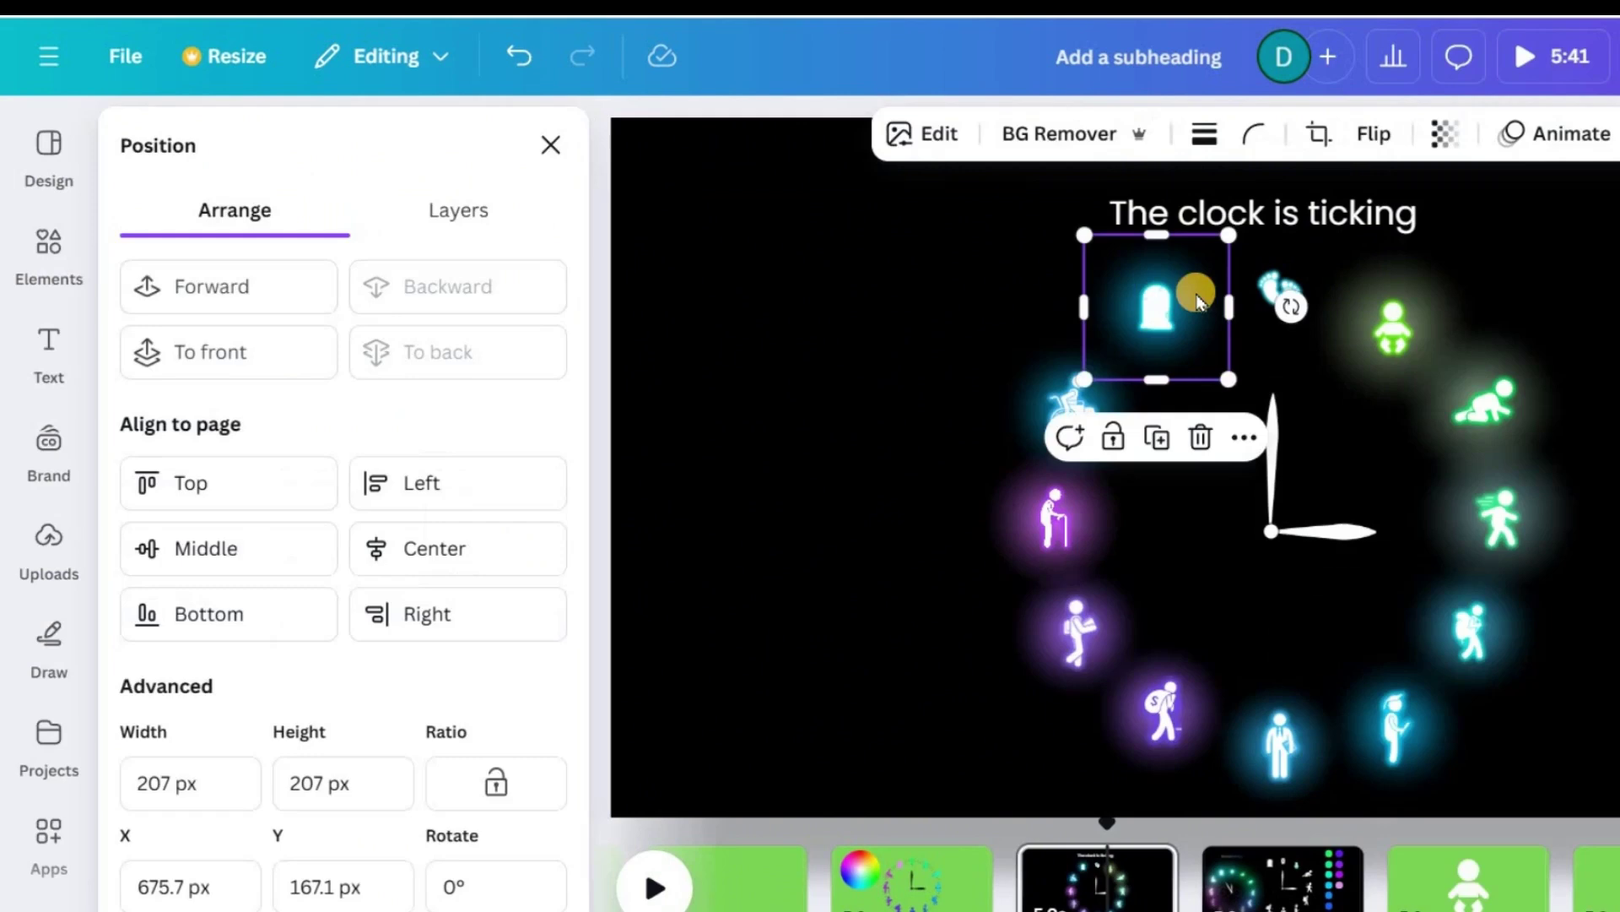
Lower the transparency value of the green glow behind the running figure icon.
key("Escape")
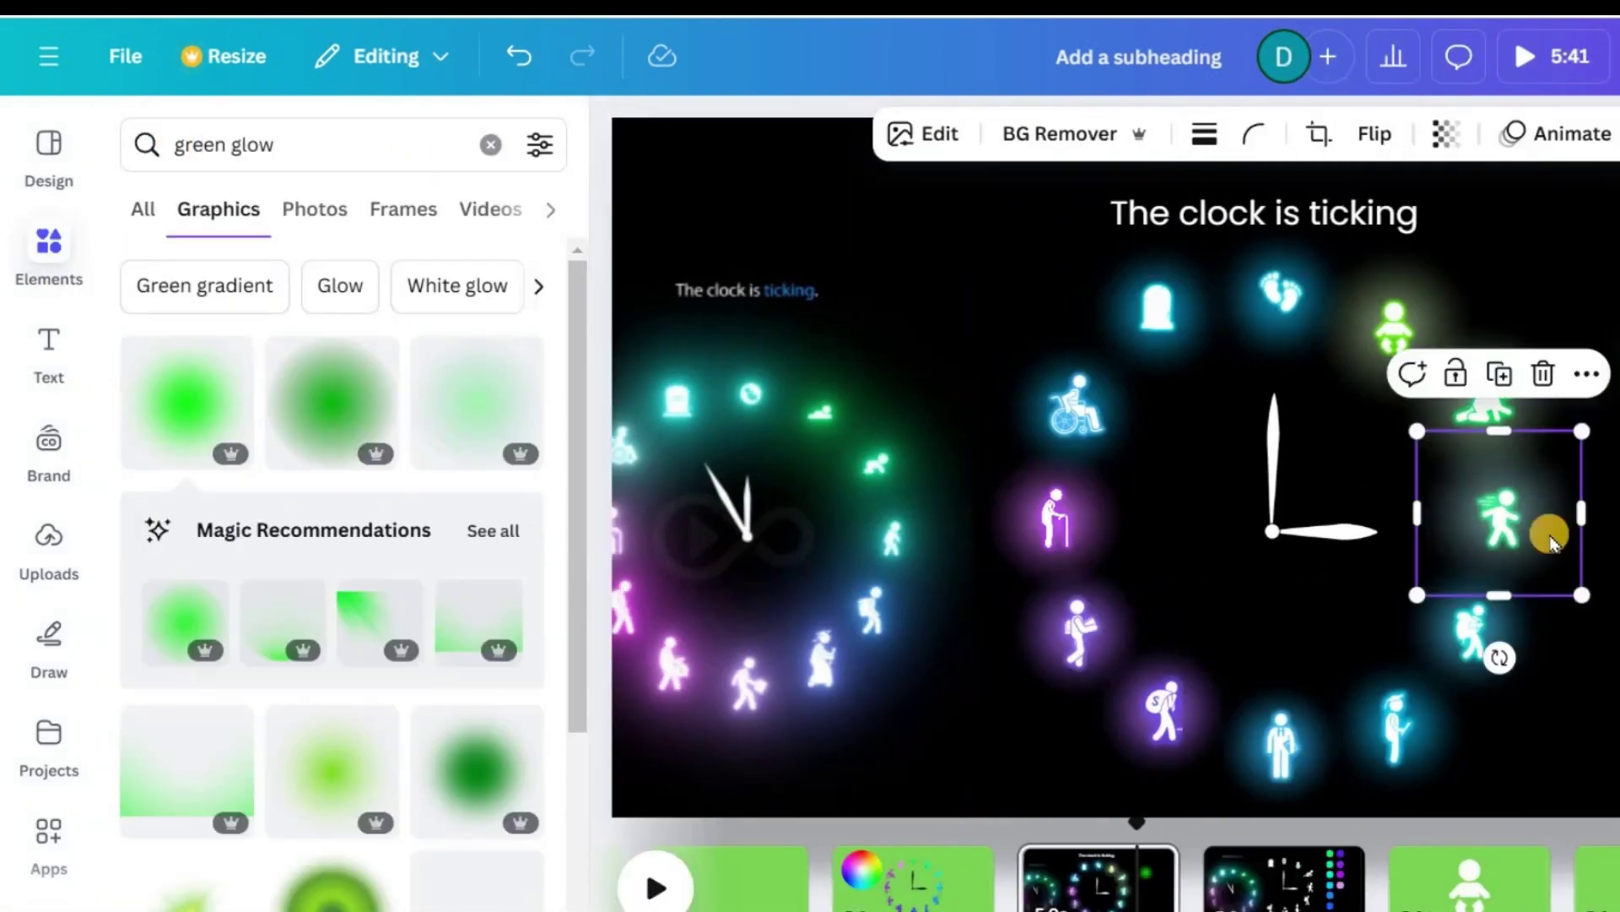
left_click(1440, 138)
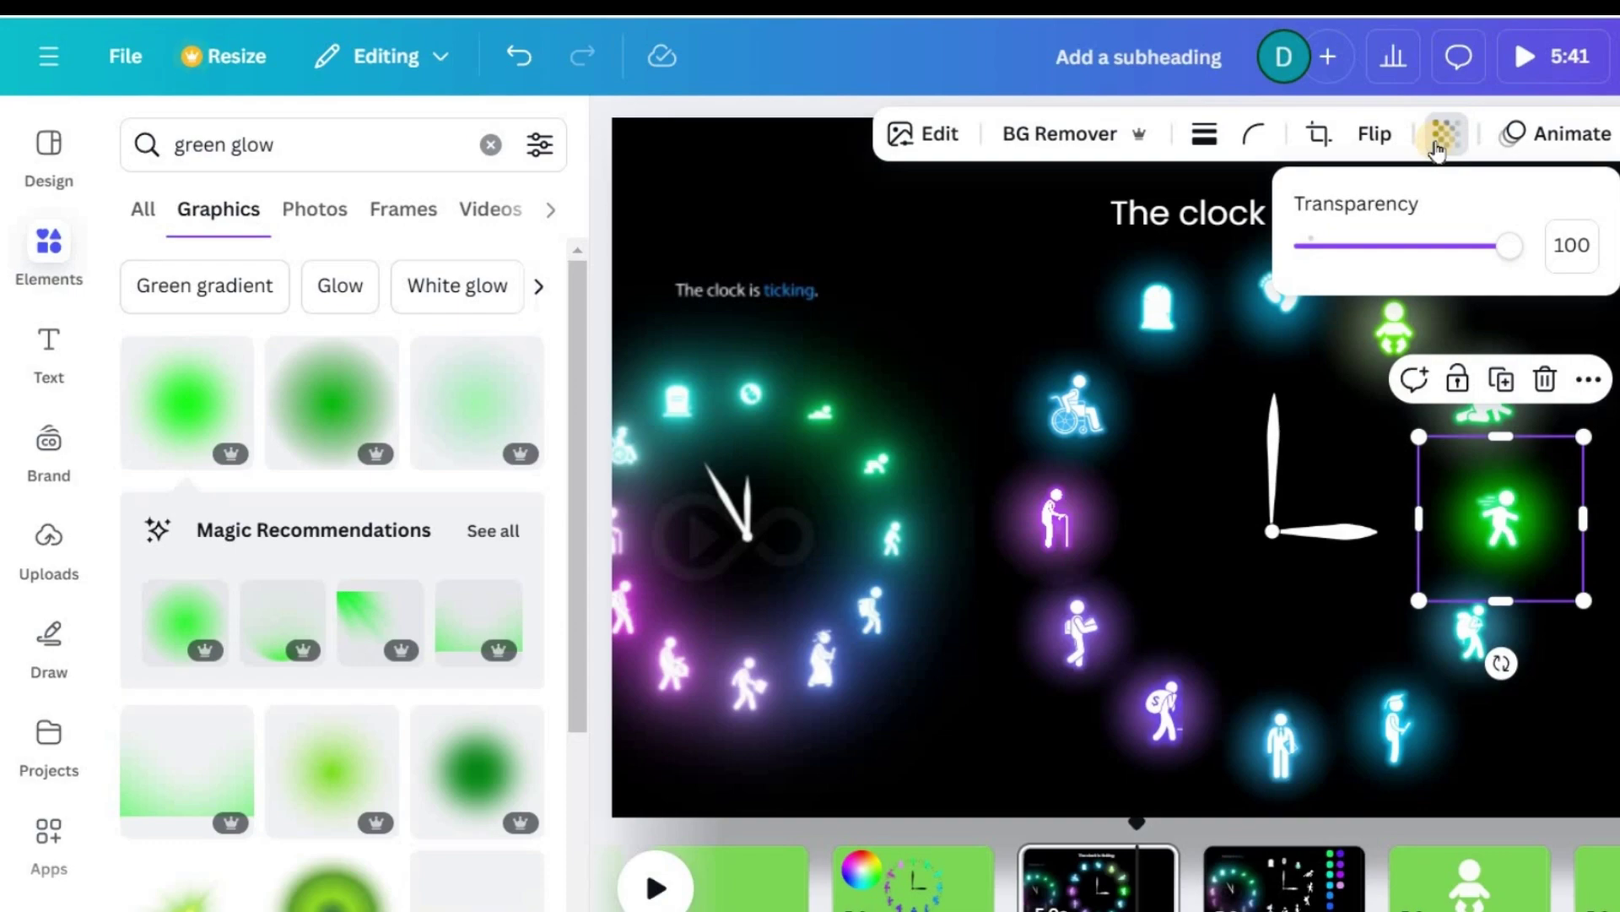
left_click_drag(1548, 536, 1417, 312)
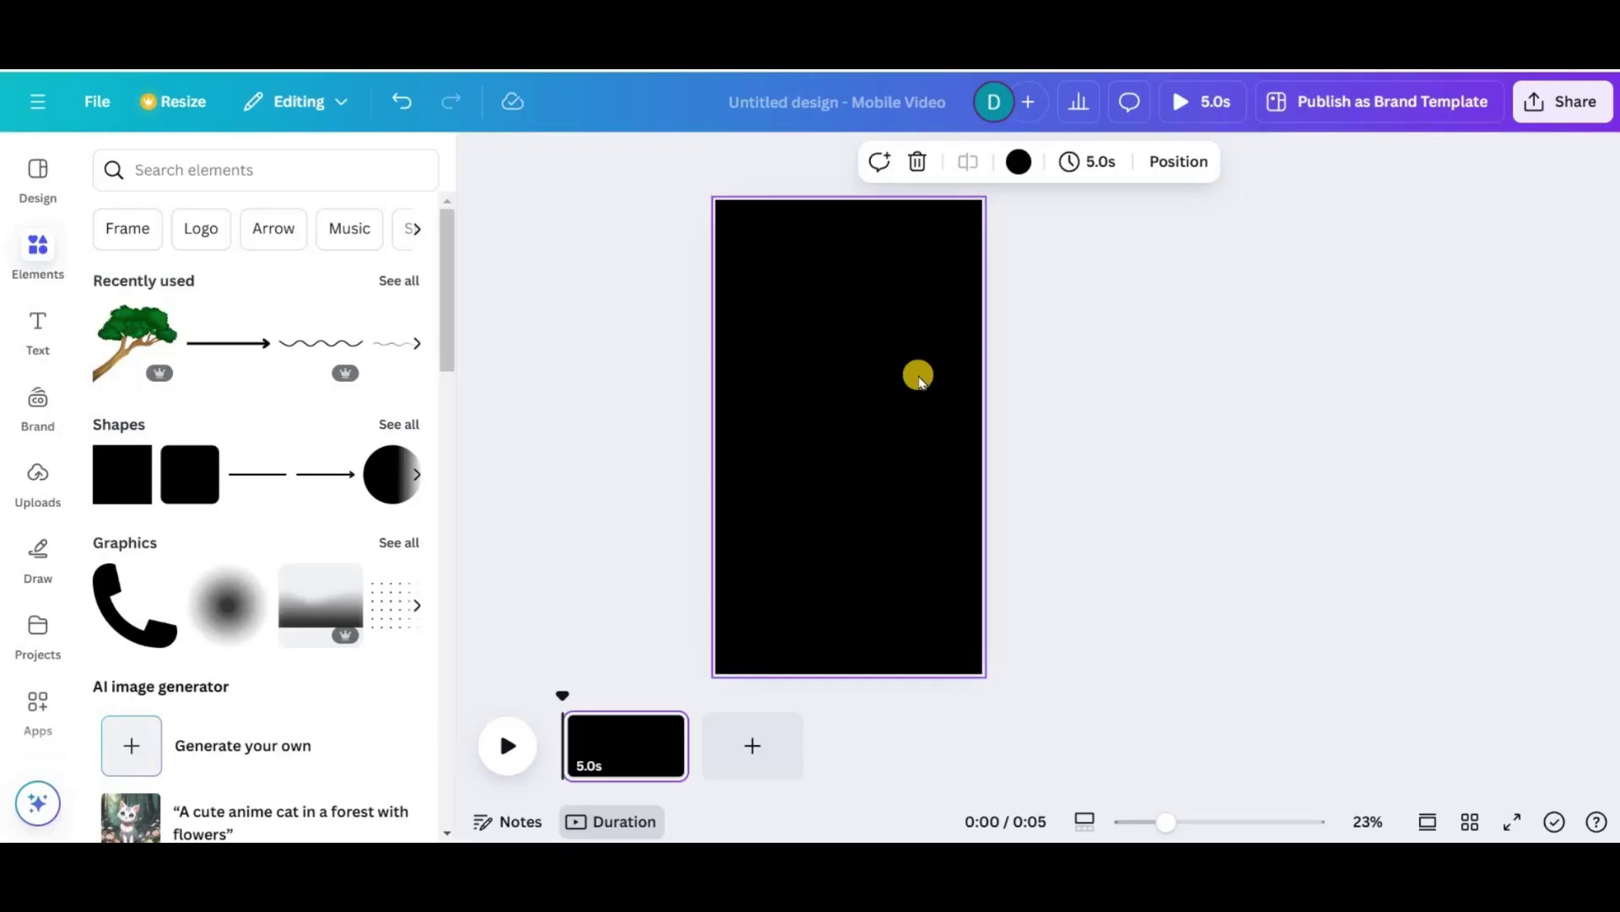
Paste the glowing clock with its title onto the black mobile video page and position it in the upper half.
key("ctrl+v")
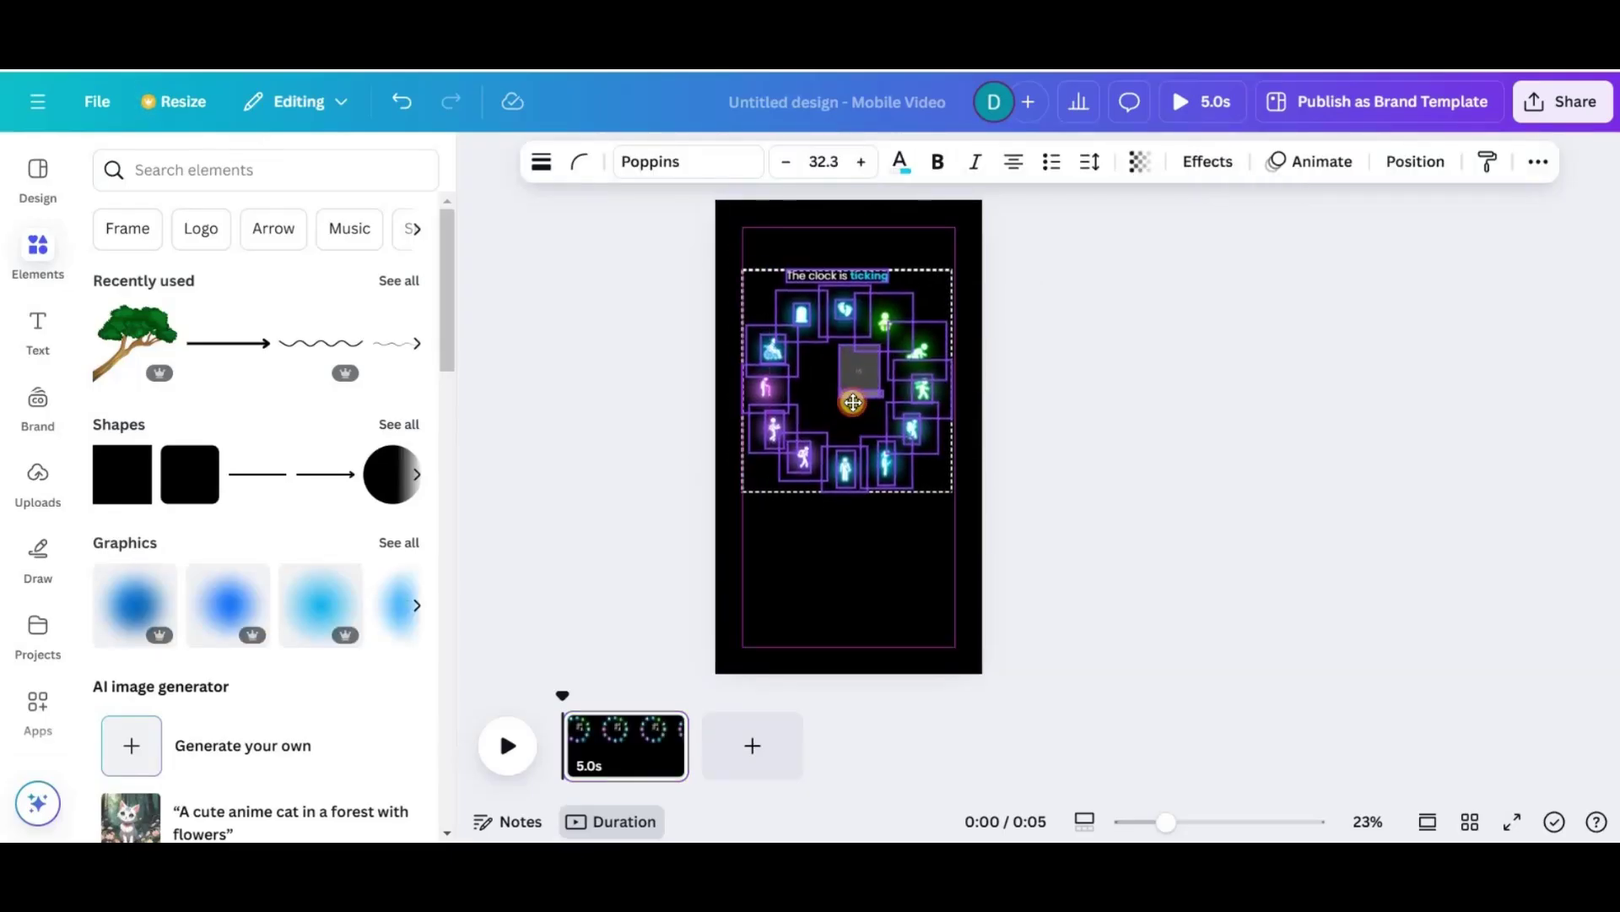
left_click_drag(857, 402, 879, 408)
left_click(1190, 830)
Duplicate the clock hands graphic and crop one copy down to the vertical hand only.
left_click(879, 405)
left_click_drag(937, 339, 954, 315)
left_click_drag(900, 392, 893, 405)
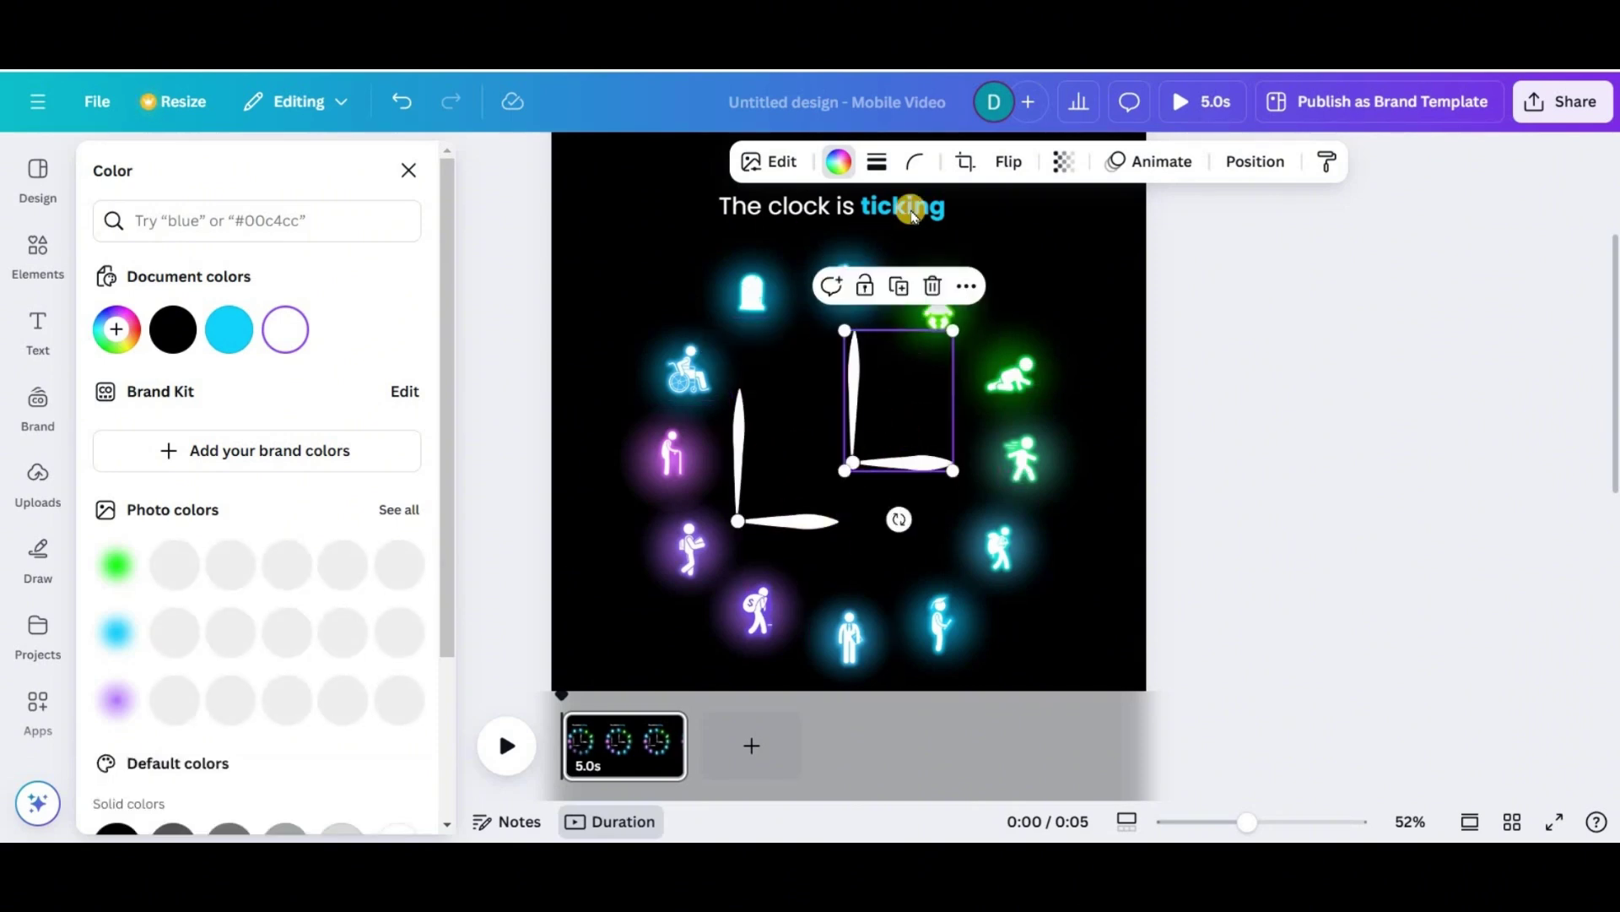
left_click(966, 163)
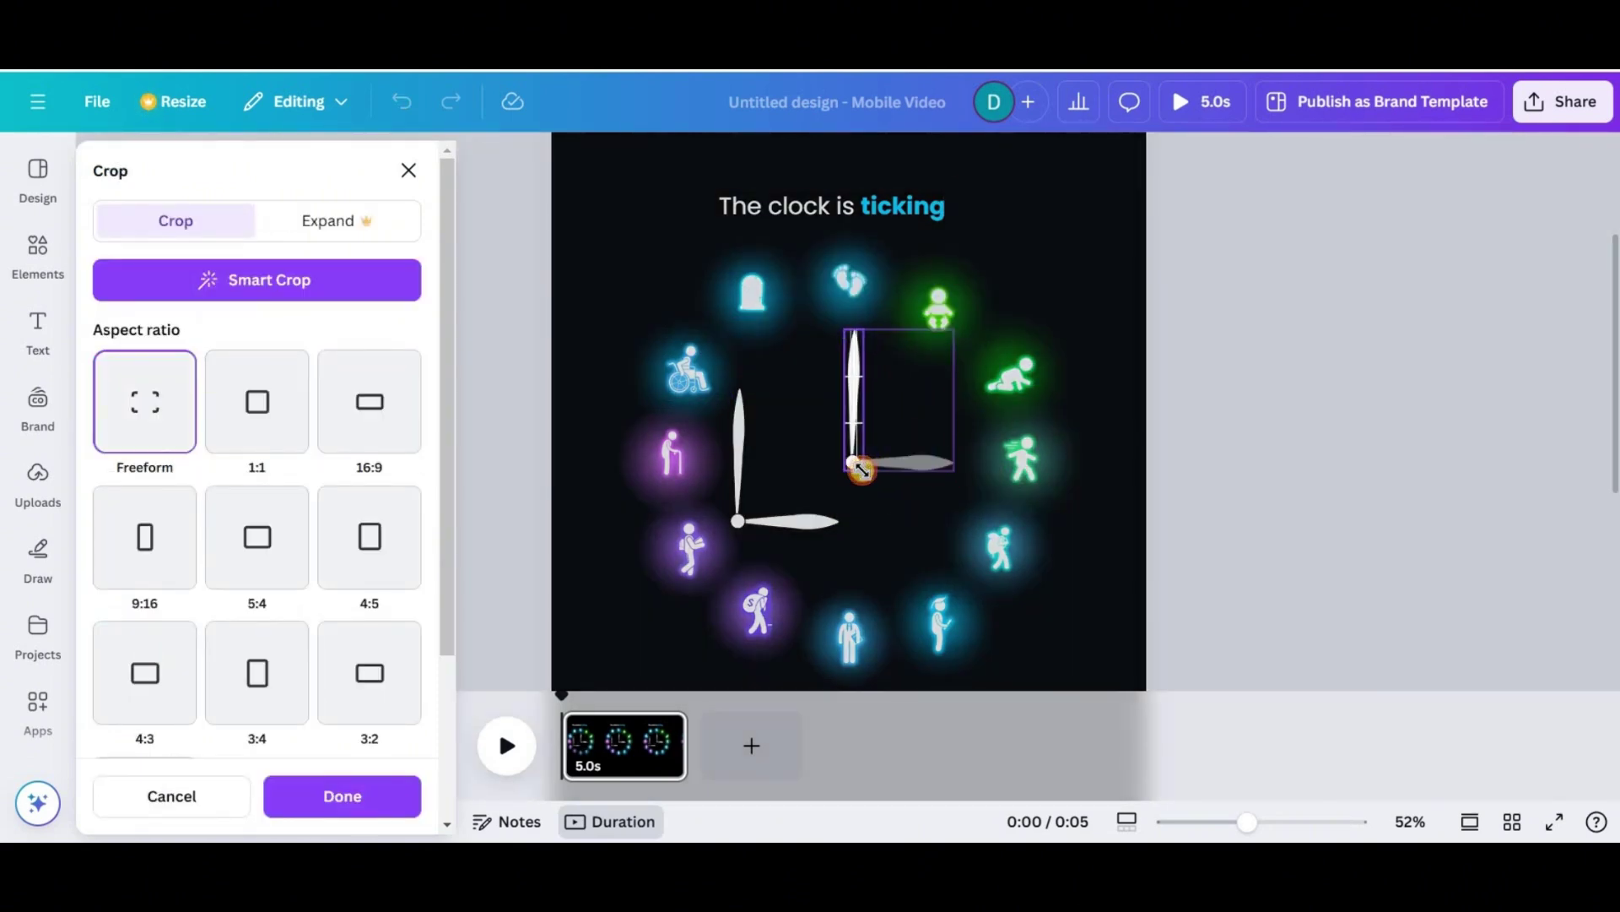
left_click(890, 525)
Crop the other clock hands copy to the horizontal hand and join it to the vertical hand's base.
left_click(789, 521)
left_click(966, 161)
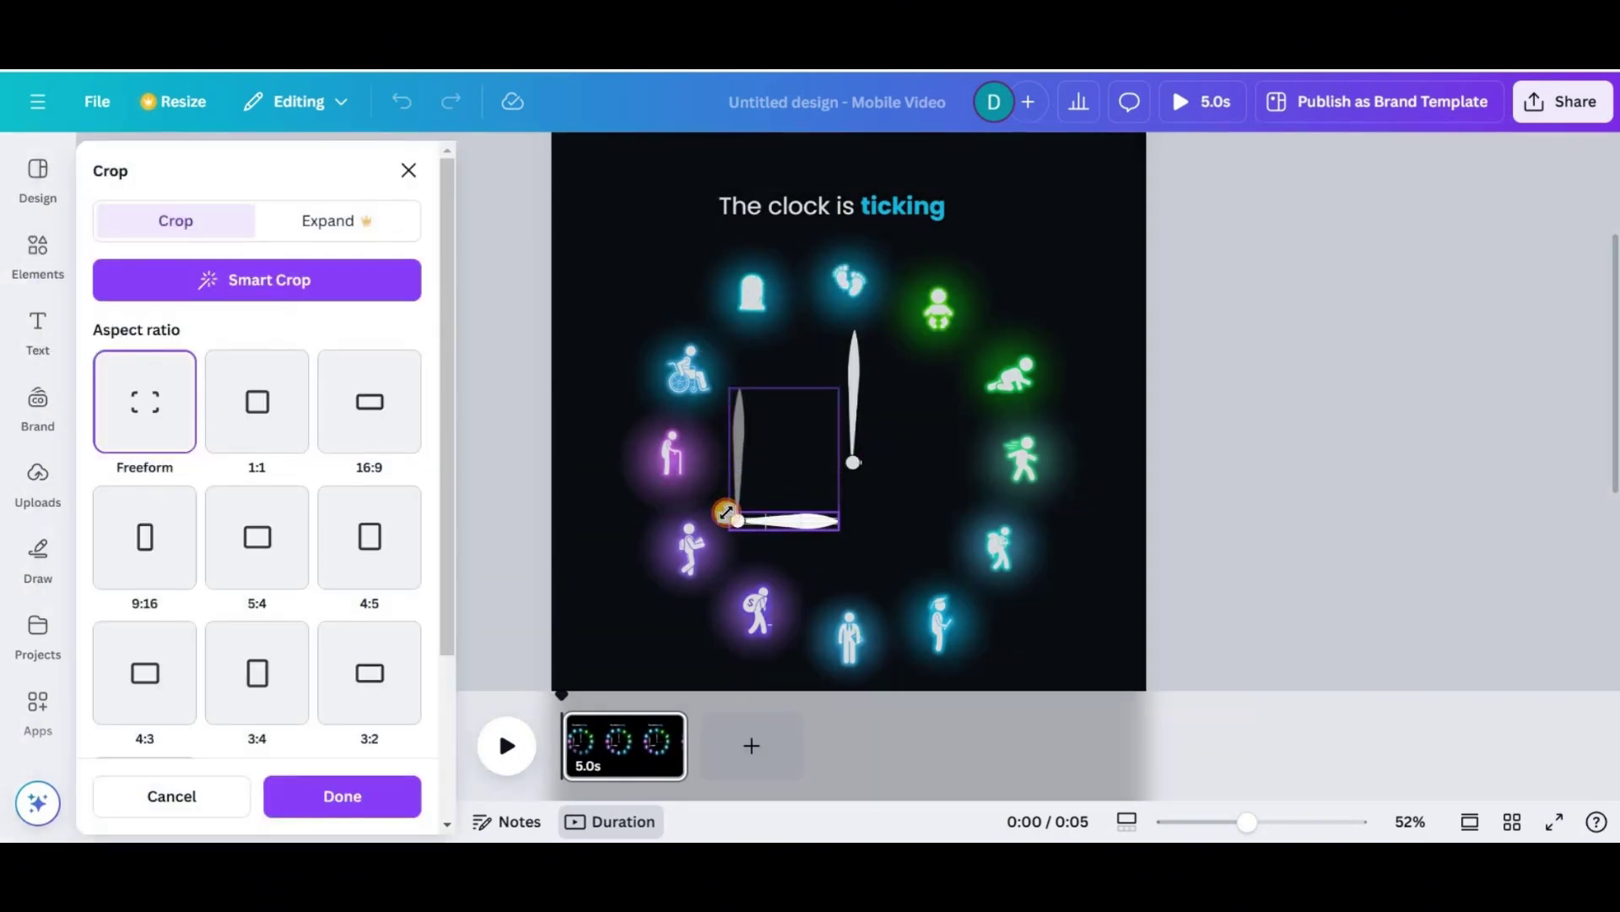
left_click(794, 525)
left_click(1123, 541)
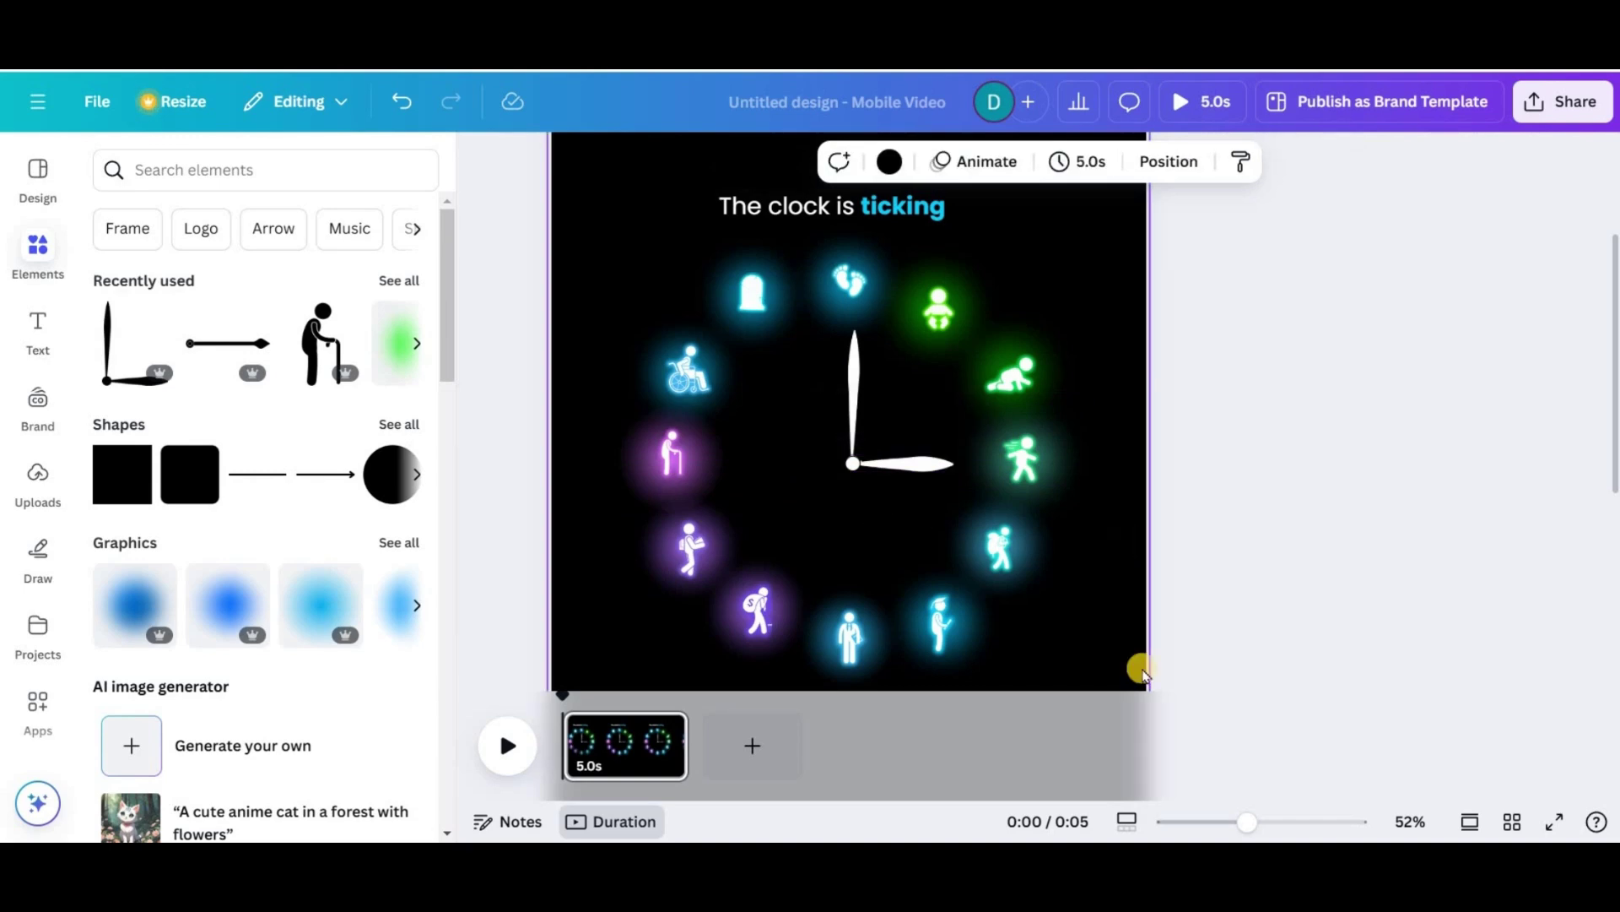
Shorten the clock page's duration to 0.6 seconds and preview it.
left_click_drag(1248, 822, 1203, 823)
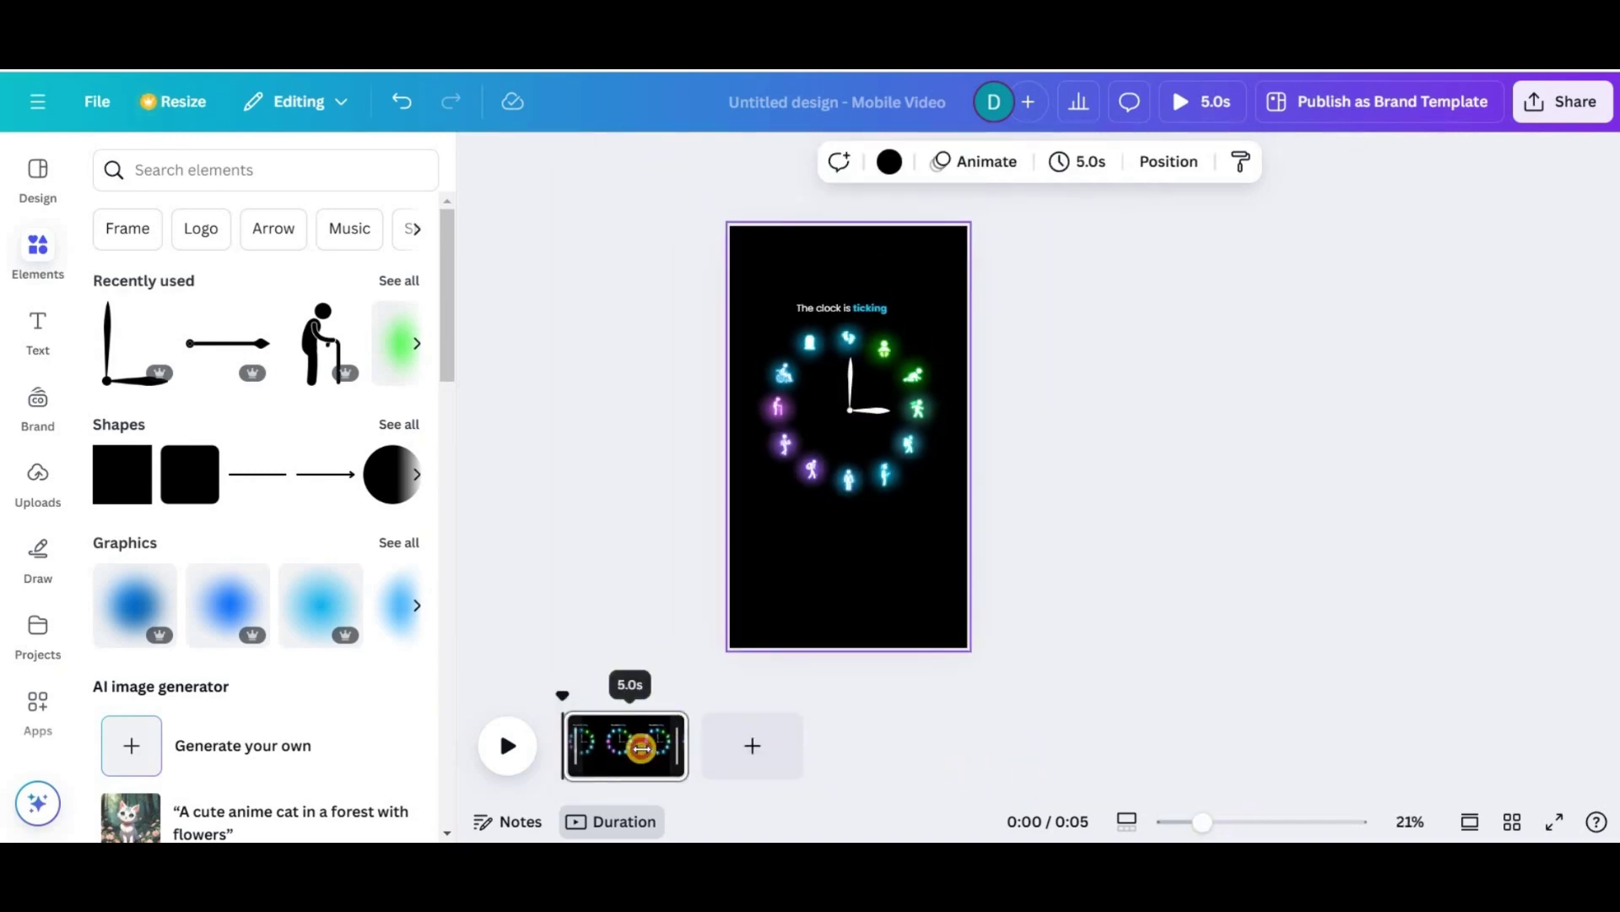
left_click_drag(642, 749, 583, 755)
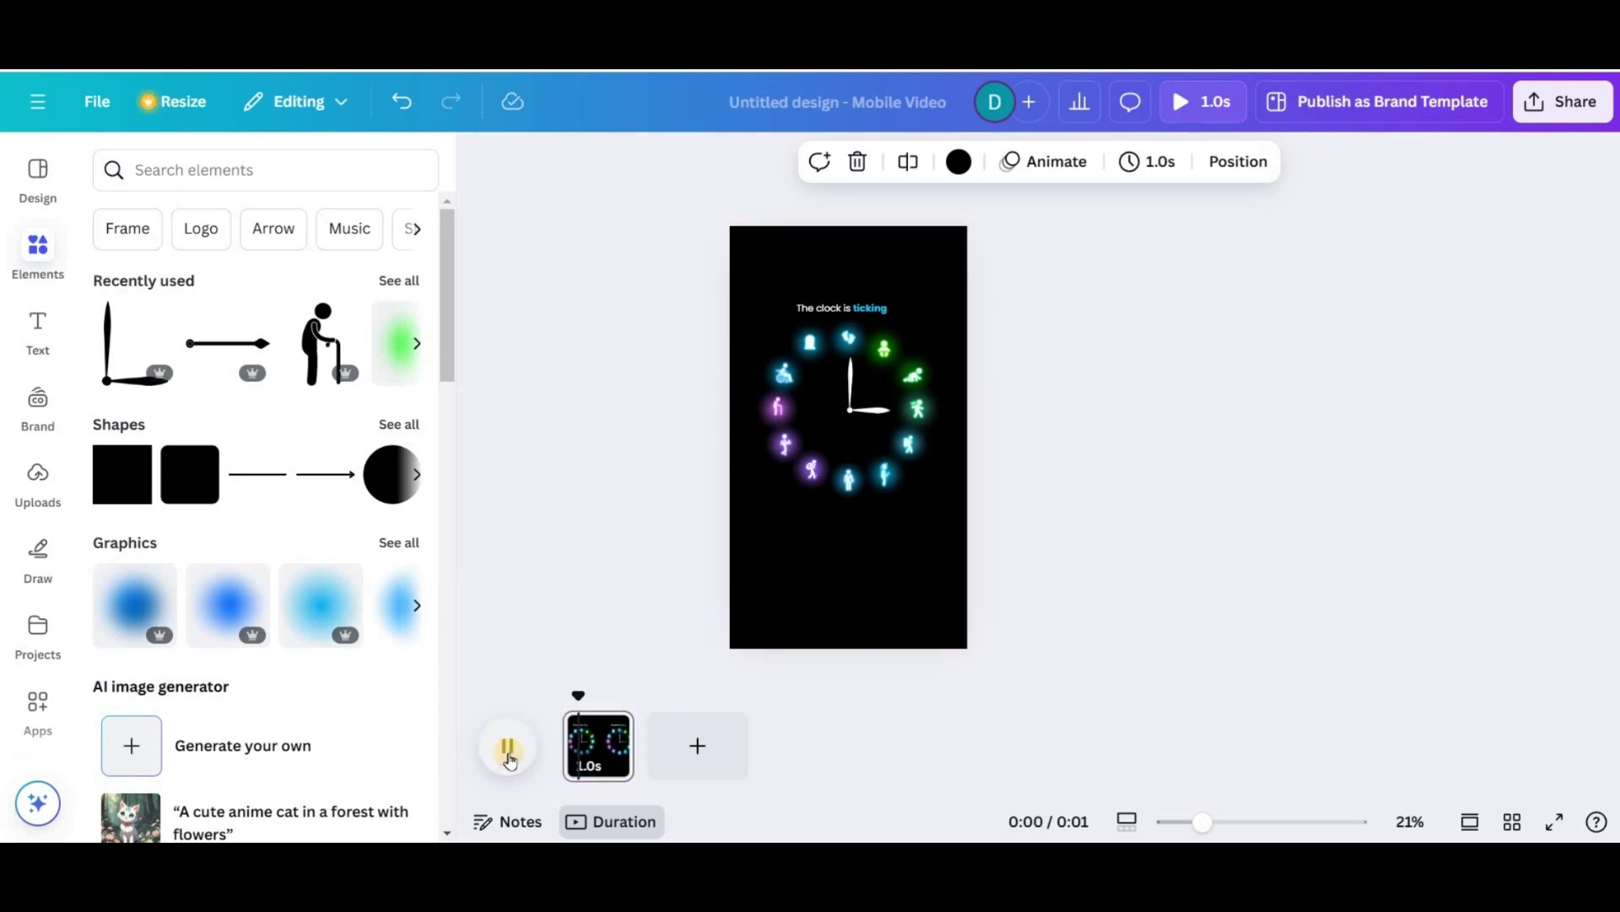
left_click(848, 346)
left_click_drag(1203, 821, 1248, 824)
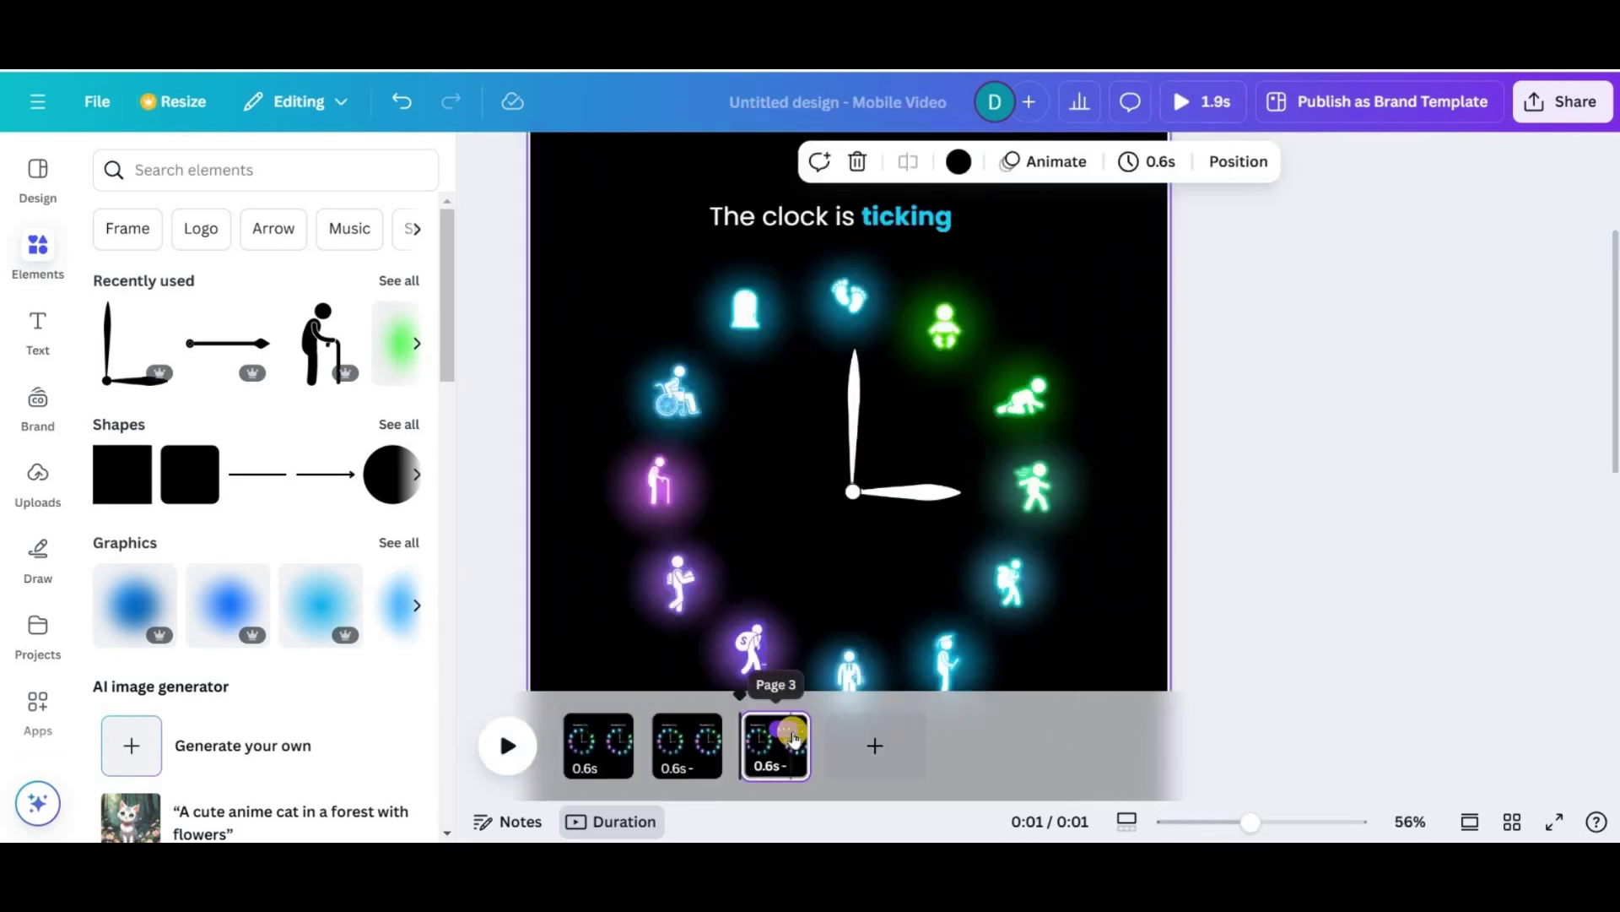
Duplicate the 0.6-second clock page repeatedly to create pages for the other clock positions.
key("ctrl+d")
key("ctrl+d")
key("ctrl+d")
key("ctrl+d")
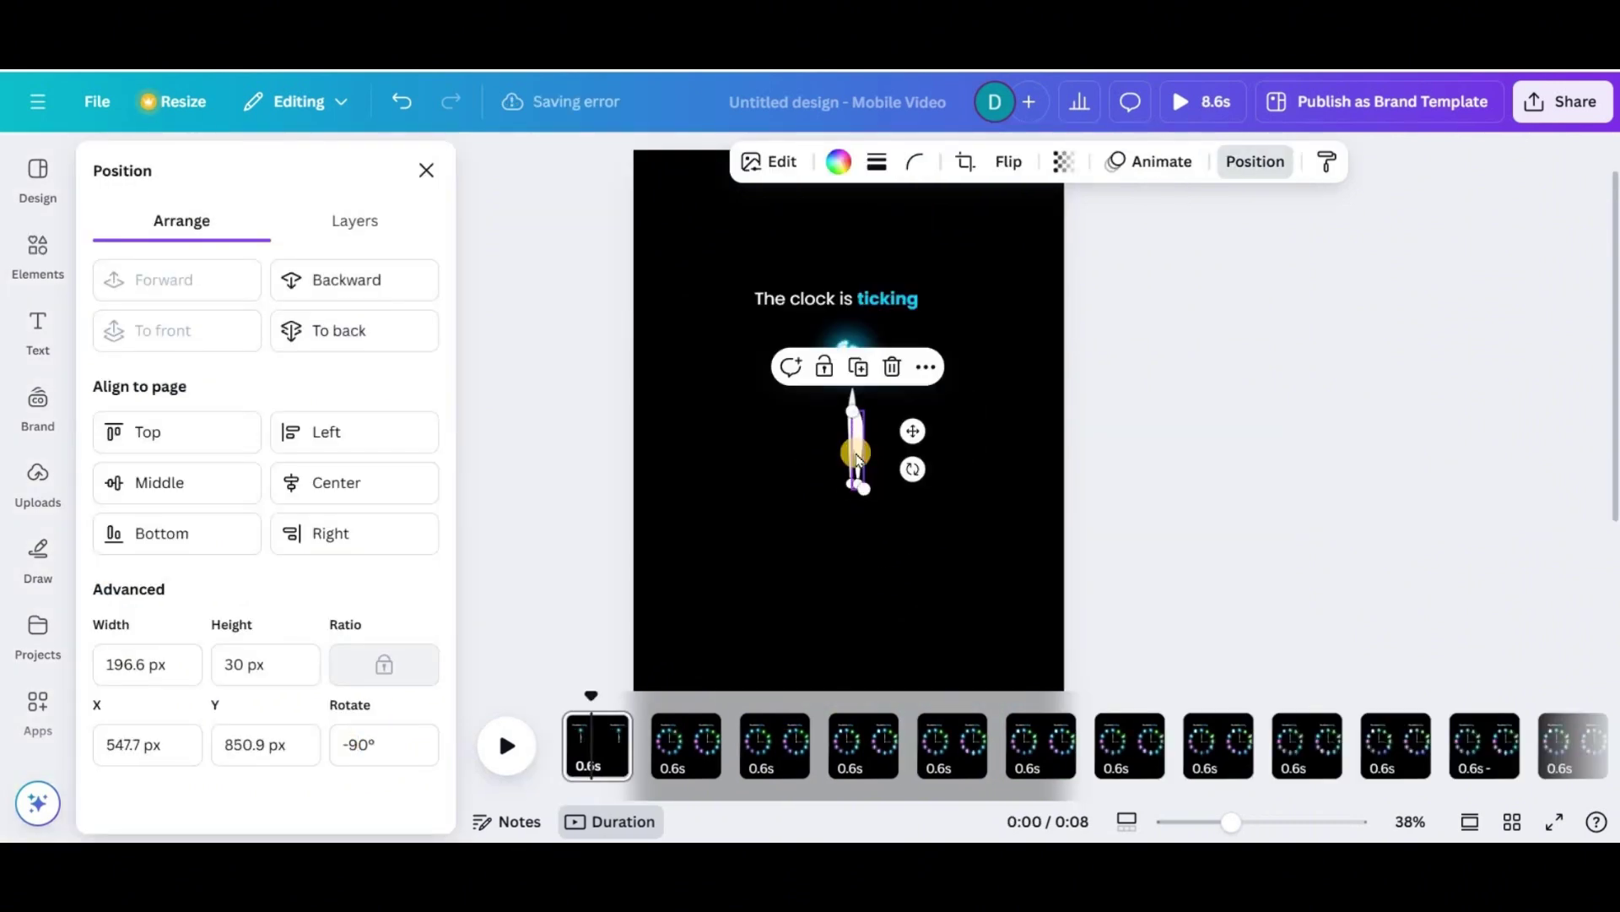
On the second page, delete all life-stage icons and their glows except the footprints and the baby.
left_click(944, 528)
left_click(676, 742)
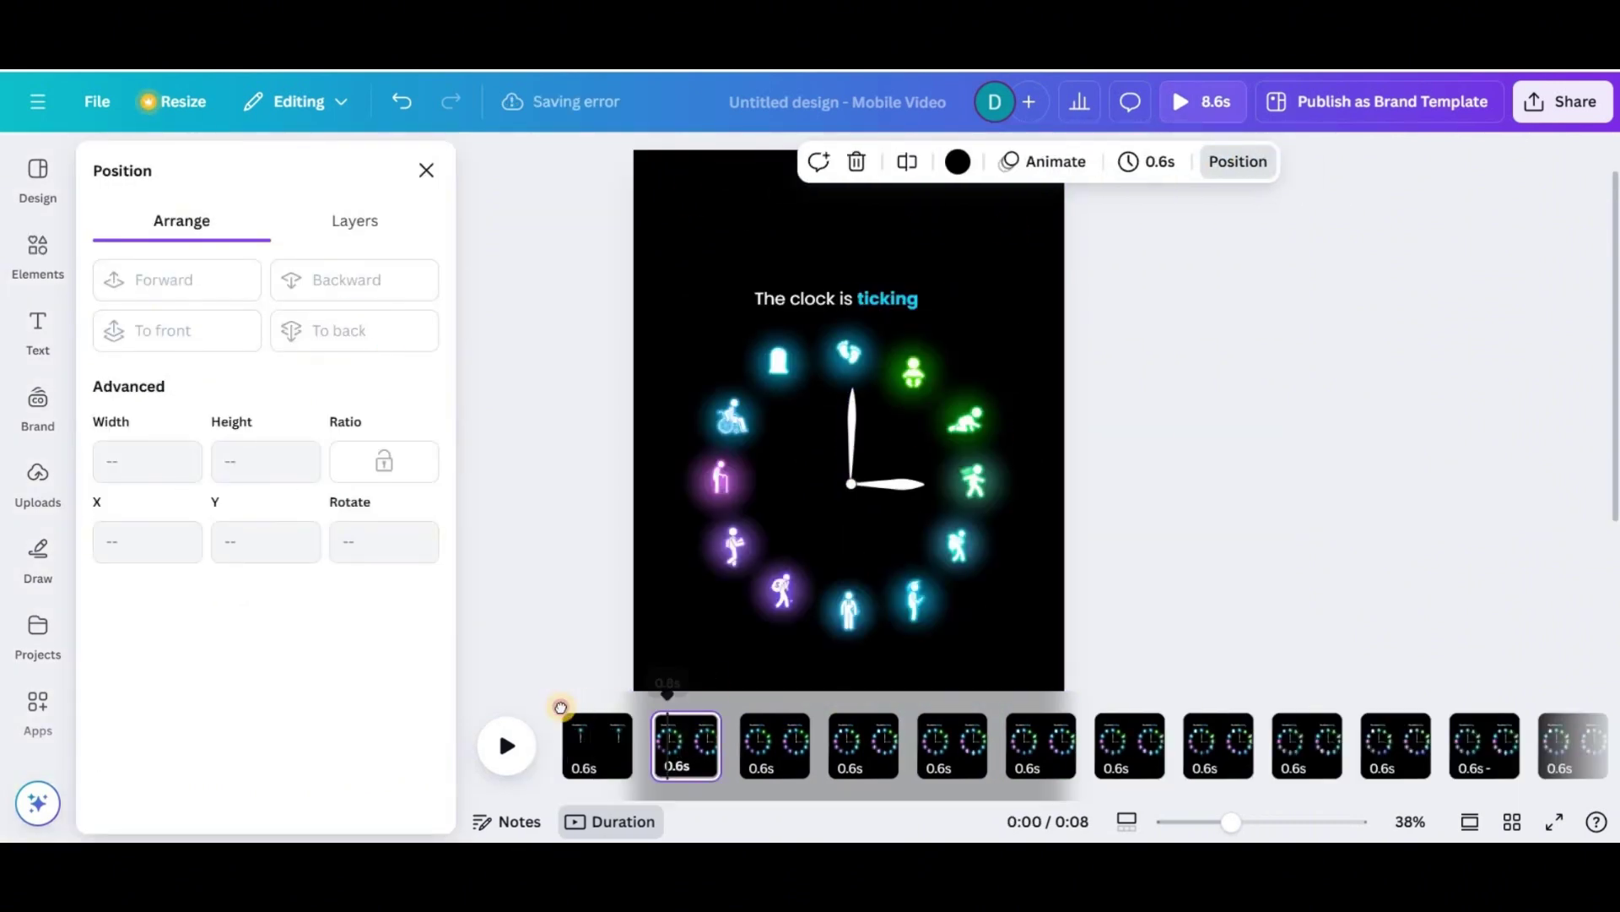
left_click(506, 745)
left_click(680, 745)
left_click(973, 482)
key("Delete")
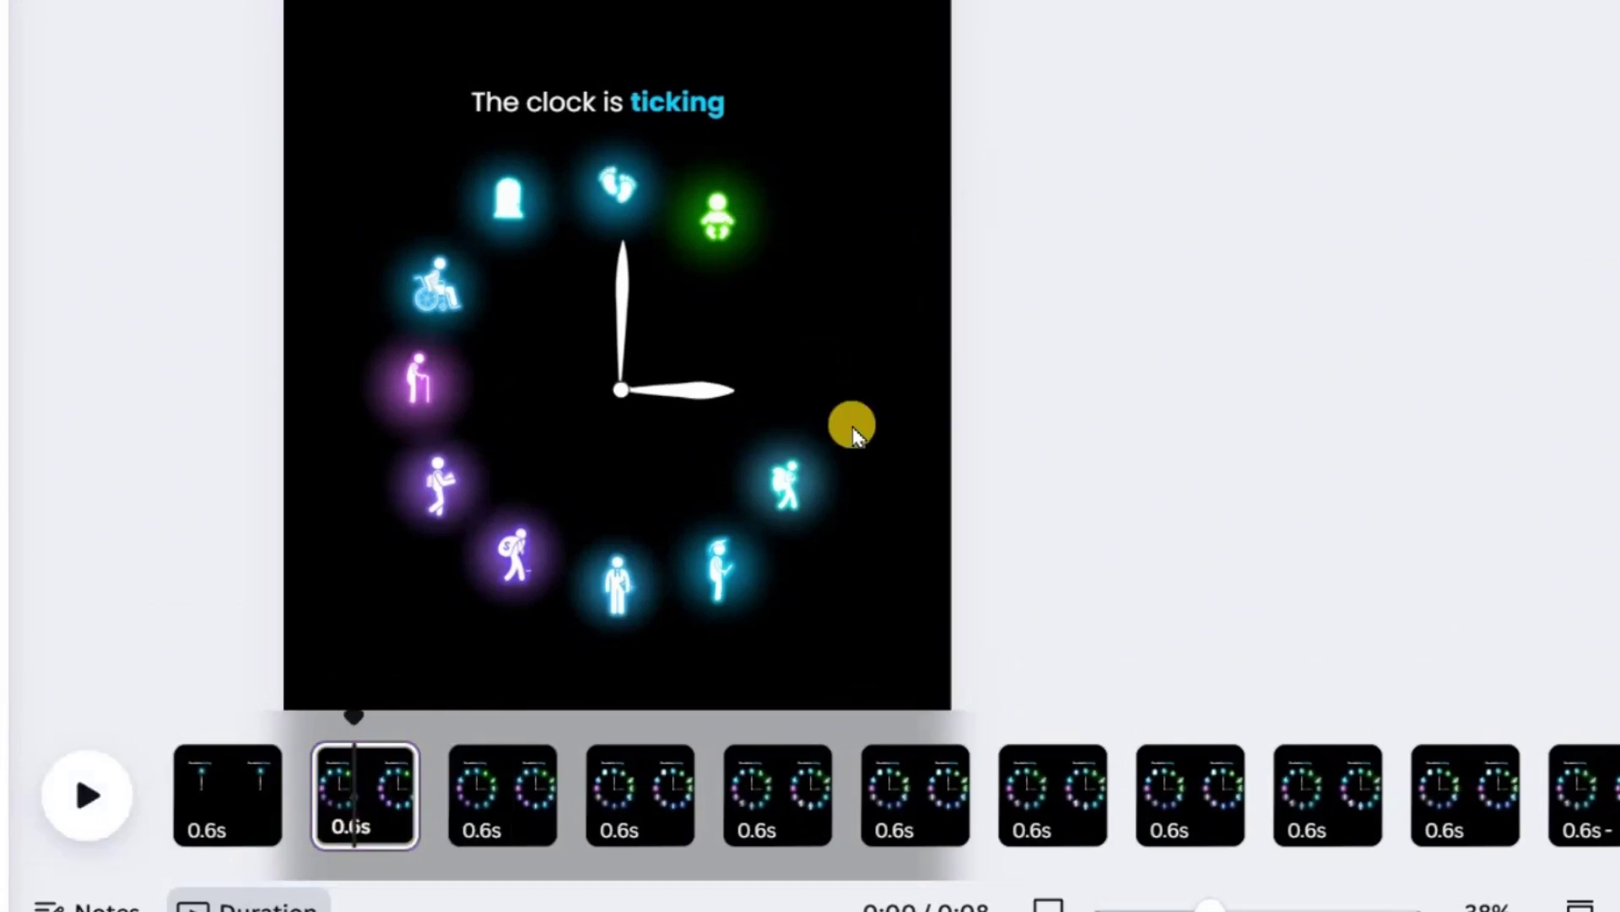
left_click(798, 472)
left_click_drag(398, 612, 836, 455)
key("Delete")
left_click_drag(409, 456, 507, 203)
key("Delete")
Rotate the second page's short hand to about -61.2° toward the baby icon and align its base with the long hand's.
left_click(672, 386)
left_click_drag(674, 439, 775, 515)
left_click_drag(684, 376, 673, 336)
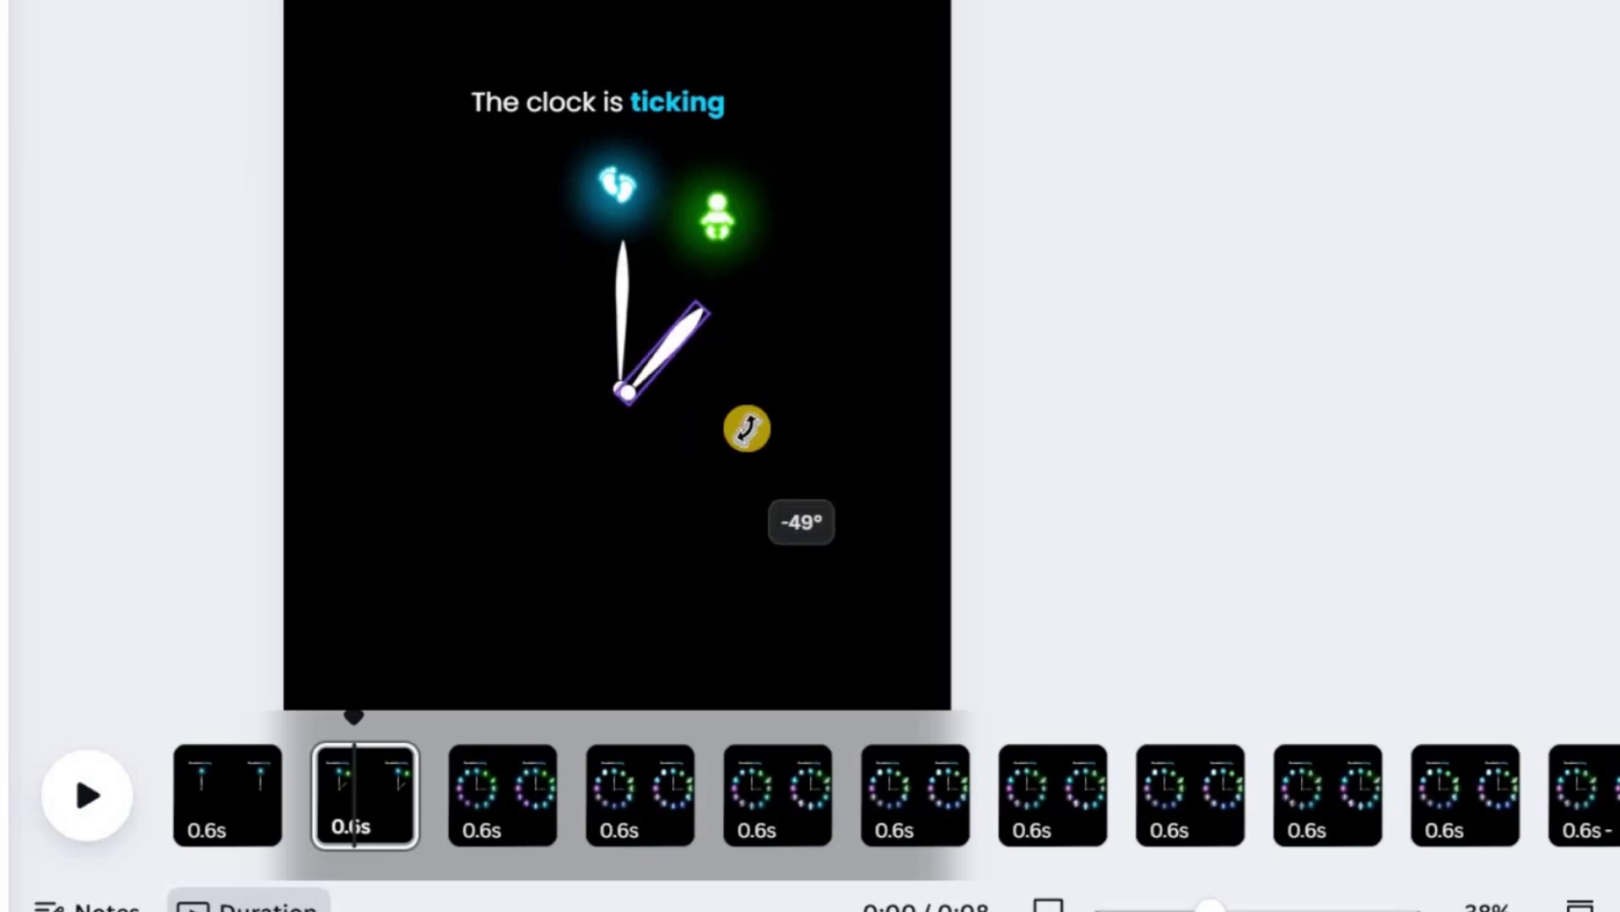
left_click_drag(747, 429, 761, 408)
left_click_drag(665, 339, 661, 324)
scroll(652, 352, "up", 4)
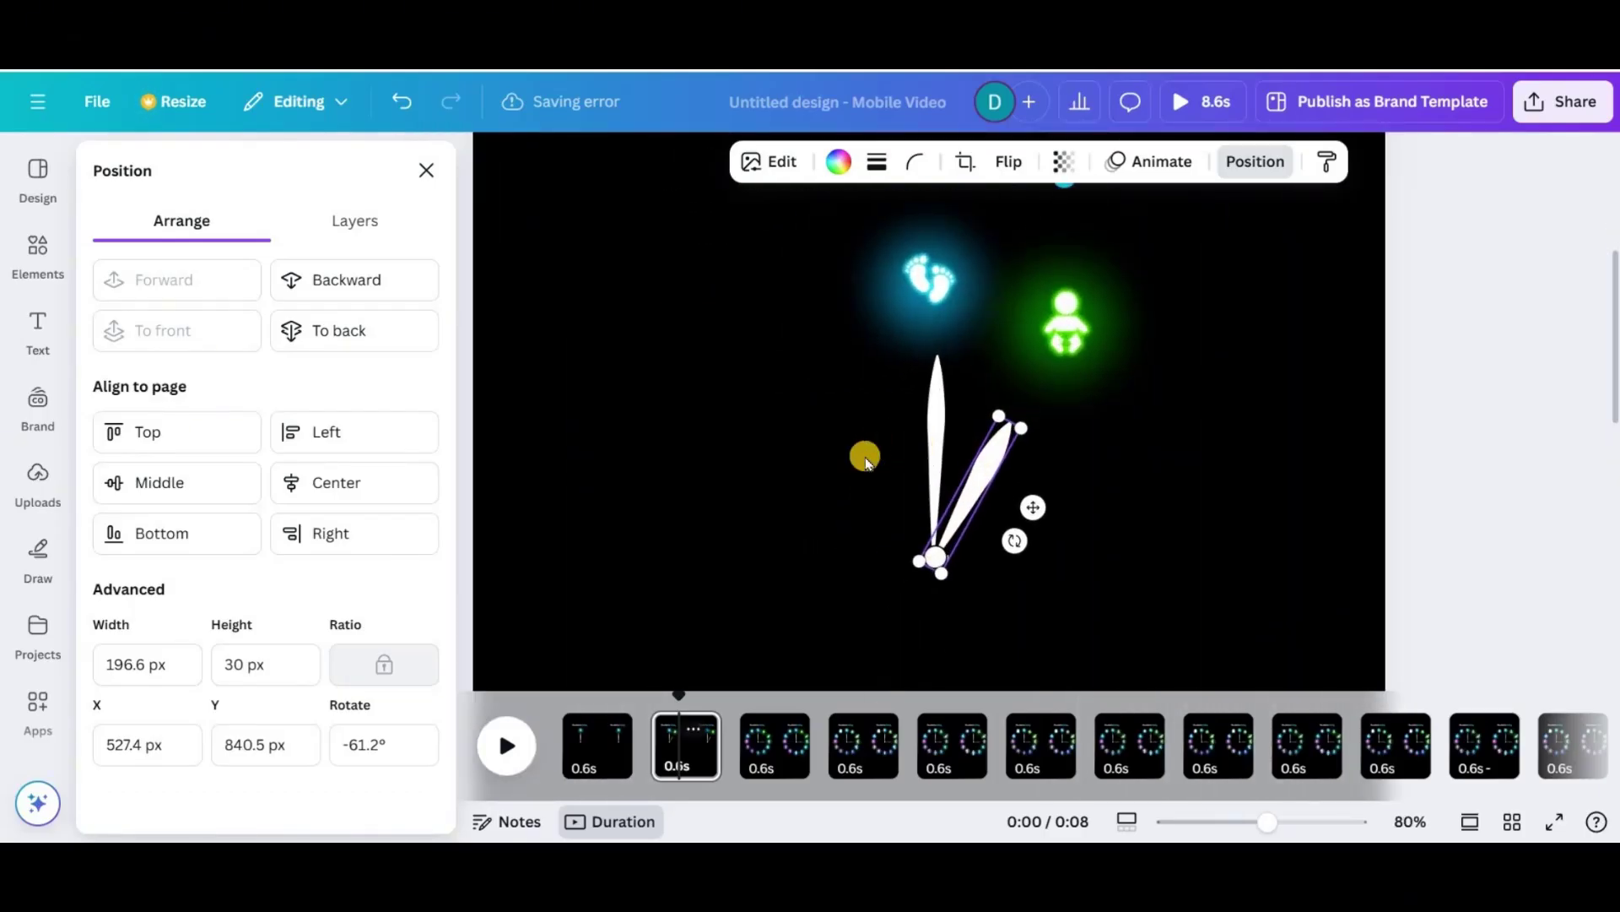
left_click_drag(970, 507, 970, 498)
left_click(1074, 553)
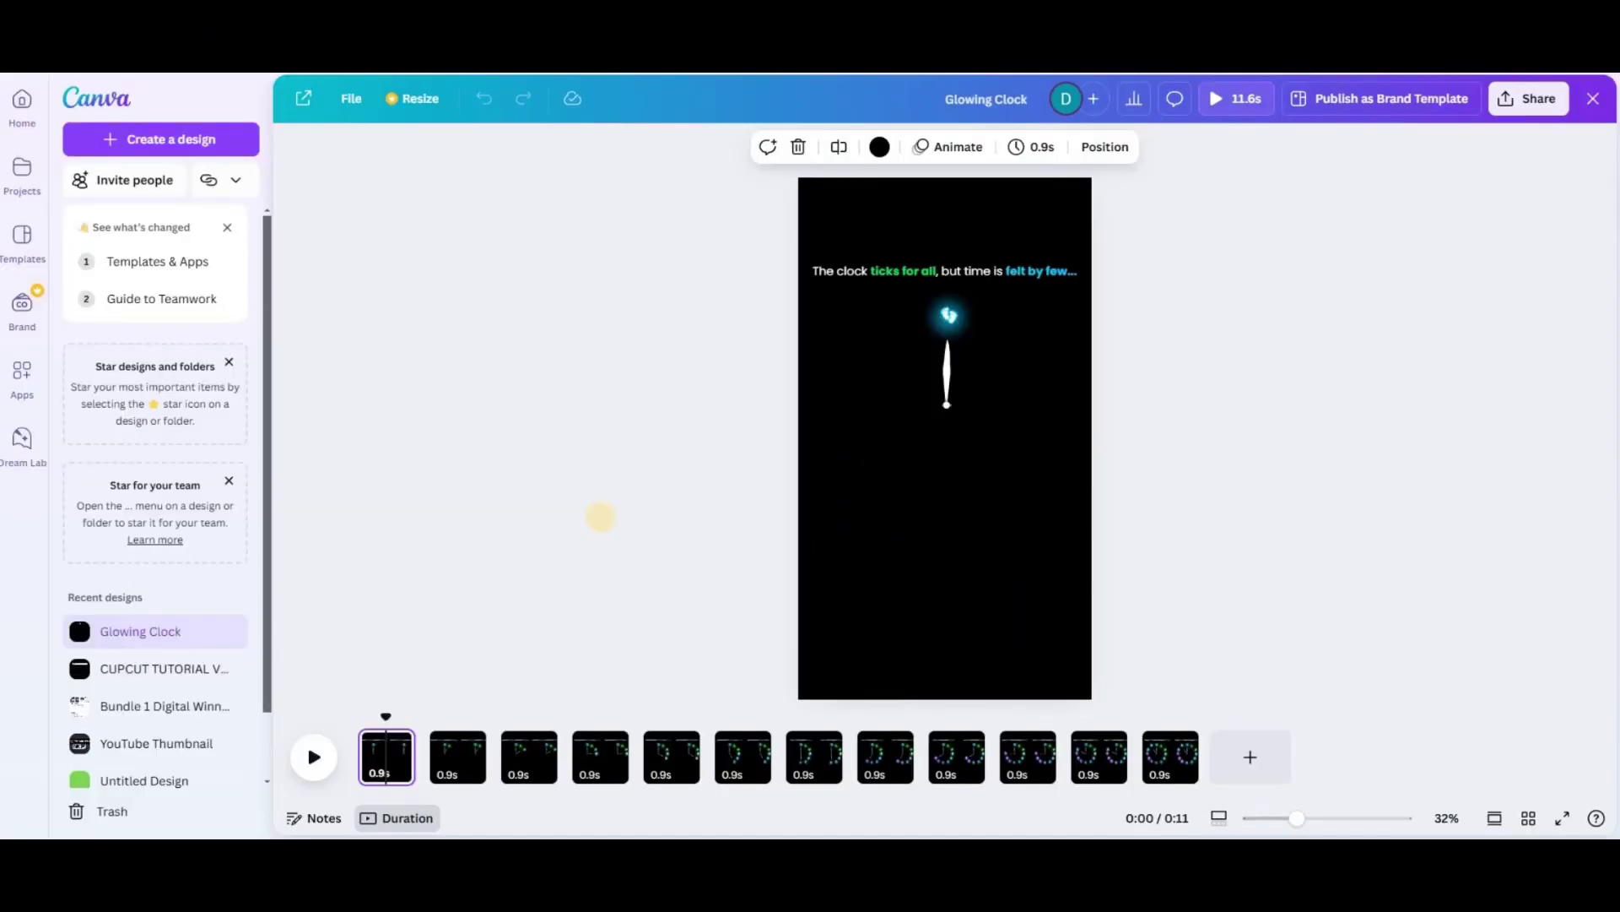
Look through pages two to five of the Glowing Clock design to check how icons and hand advance.
left_click(465, 762)
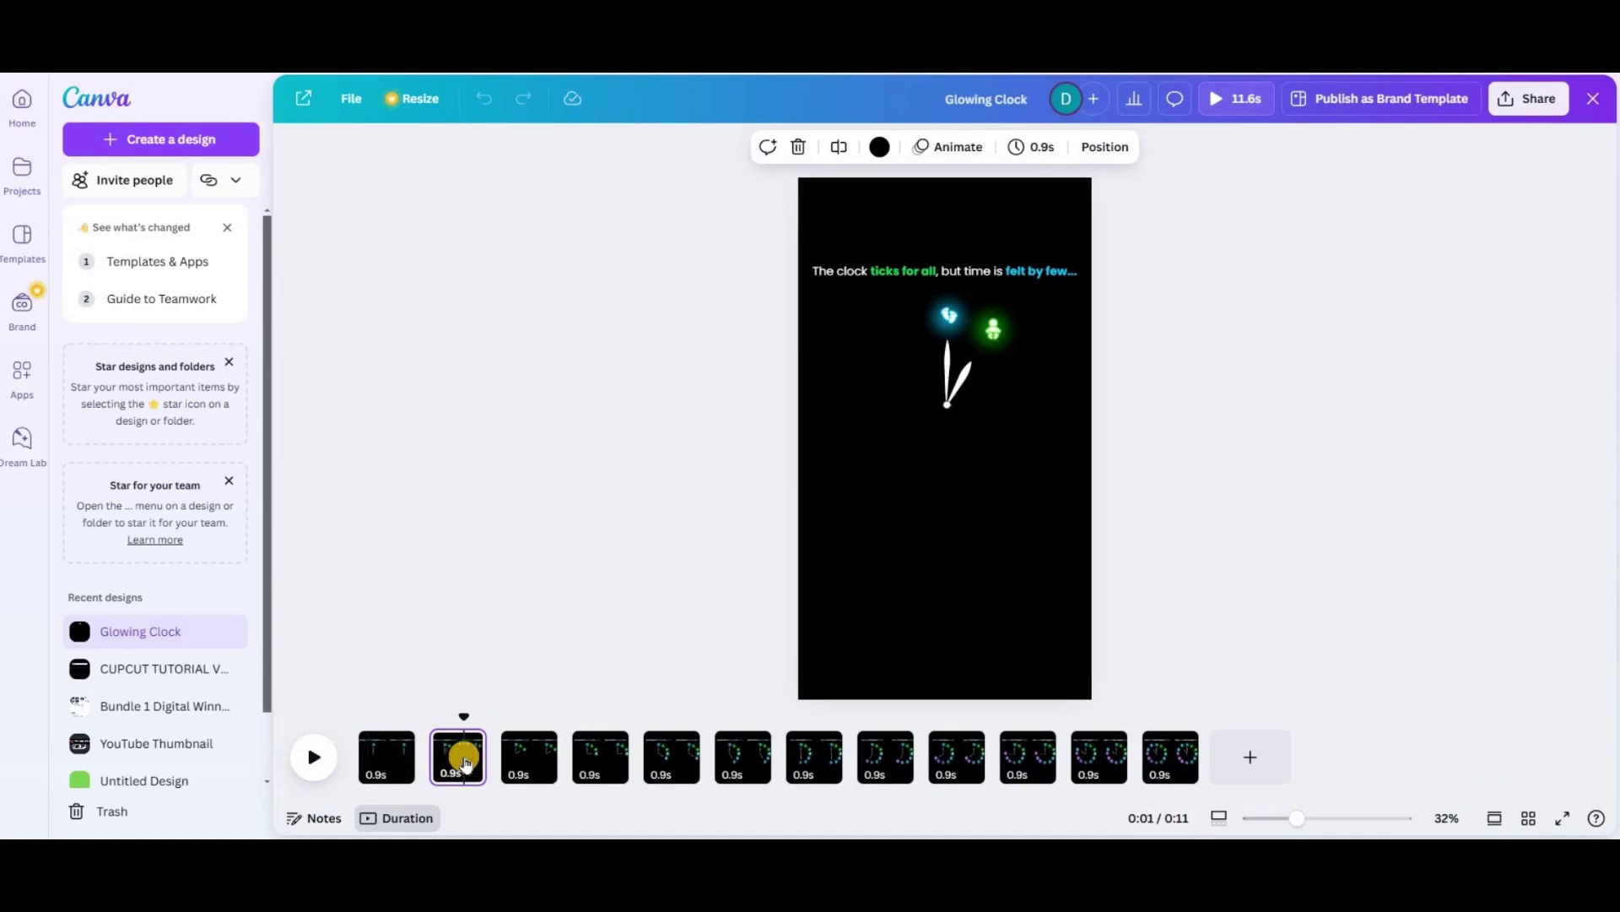
left_click(525, 760)
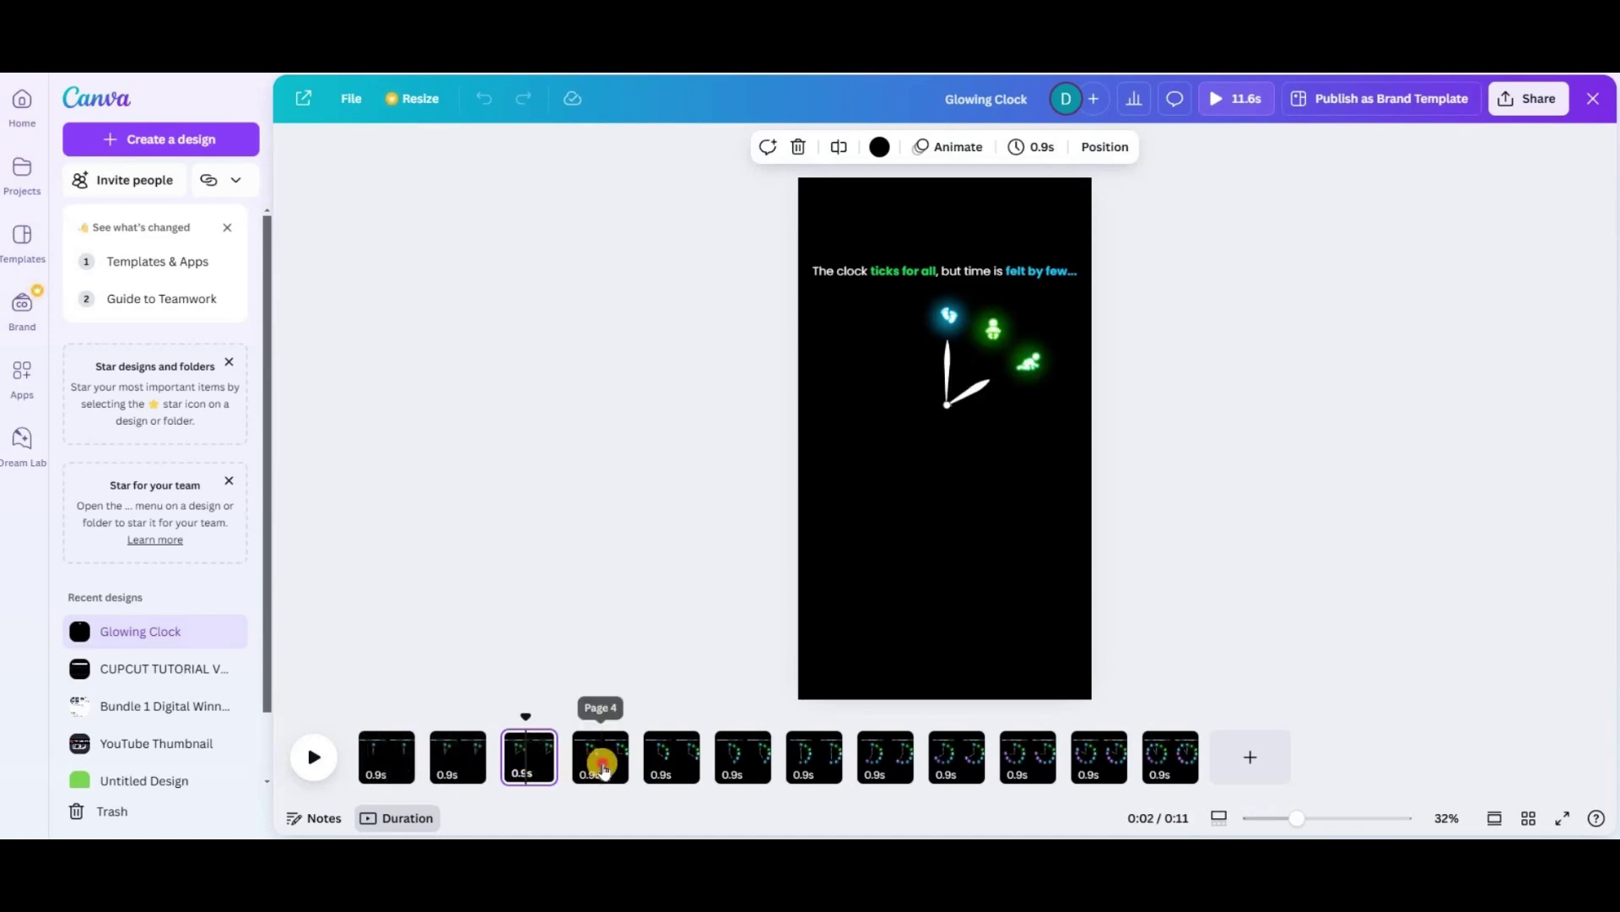
left_click(603, 767)
left_click(673, 762)
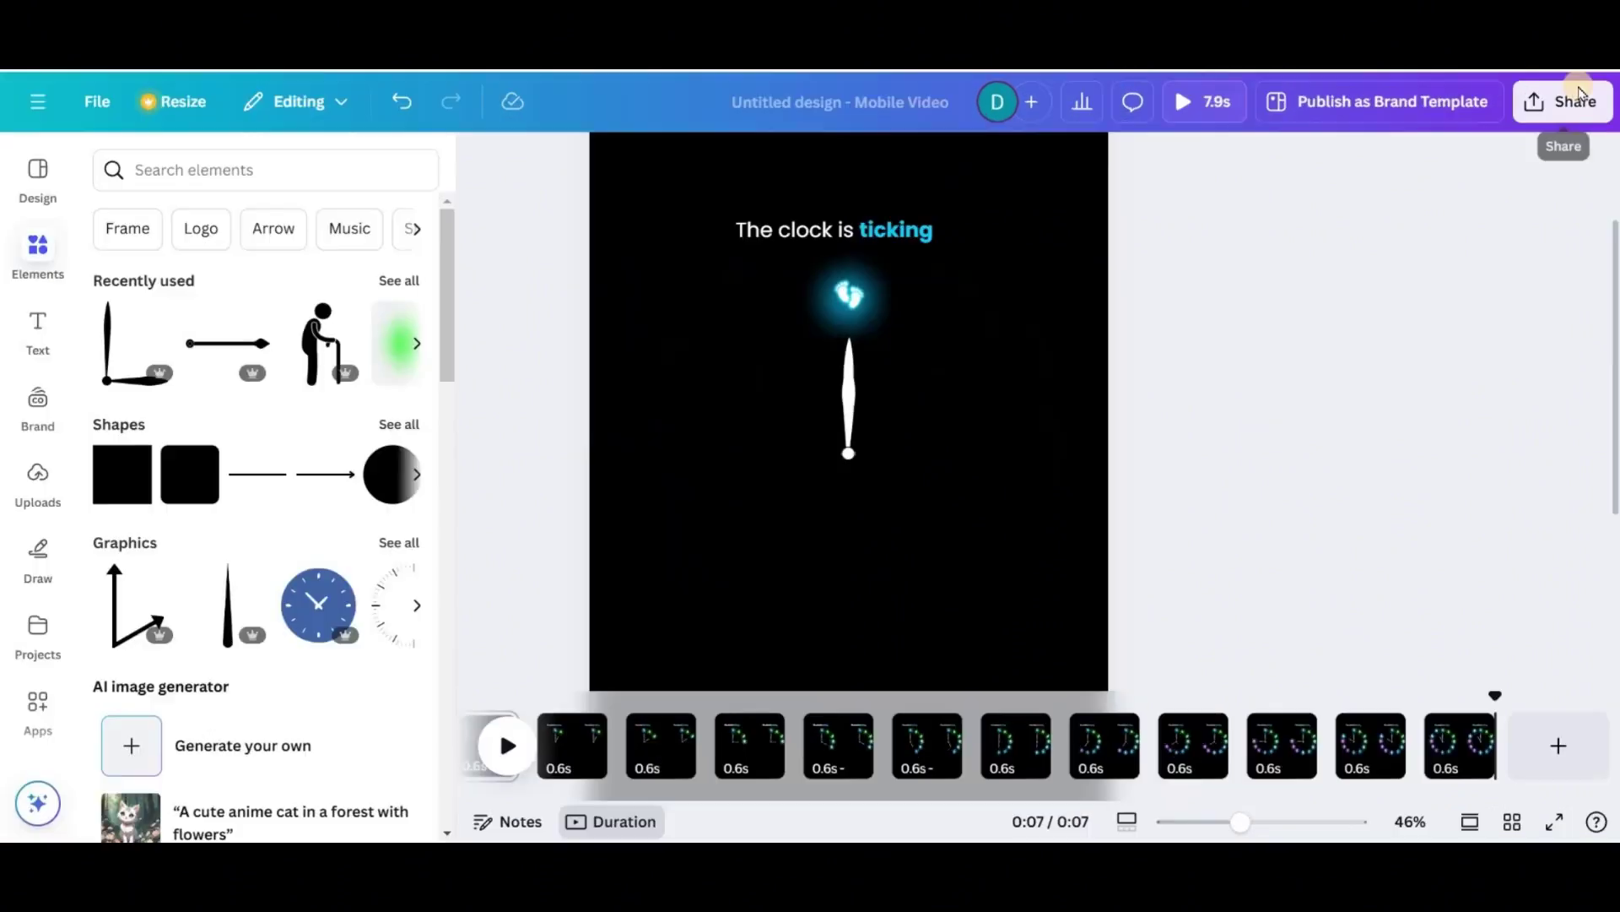
Download all 12 pages of the clock design as a 1080p MP4 video.
left_click(1562, 102)
left_click(1242, 532)
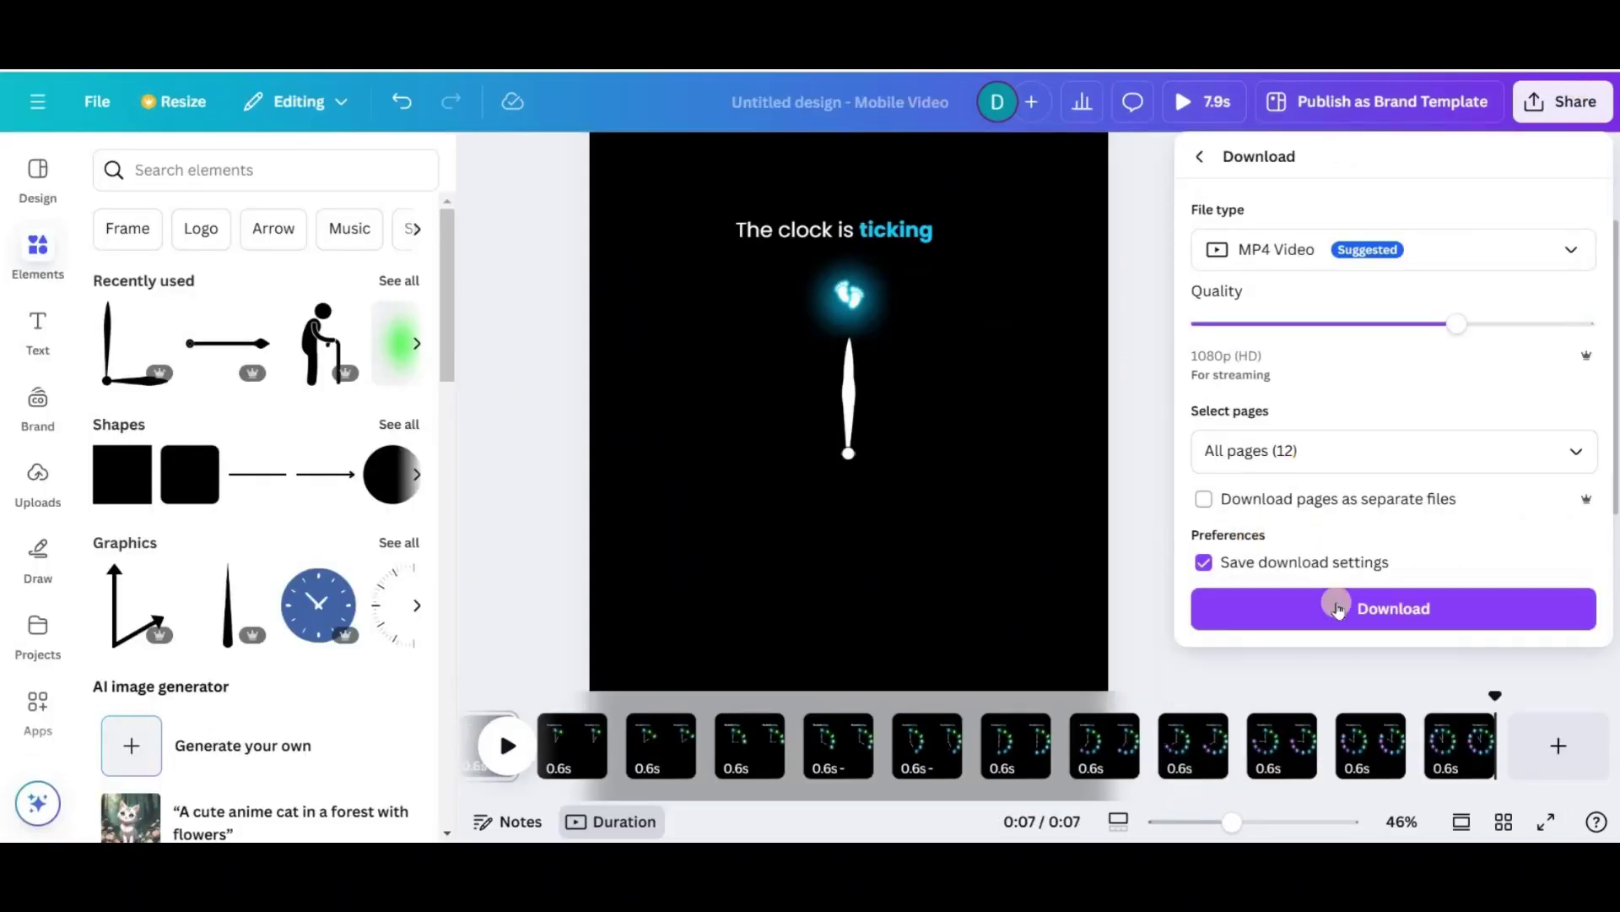
left_click(1335, 606)
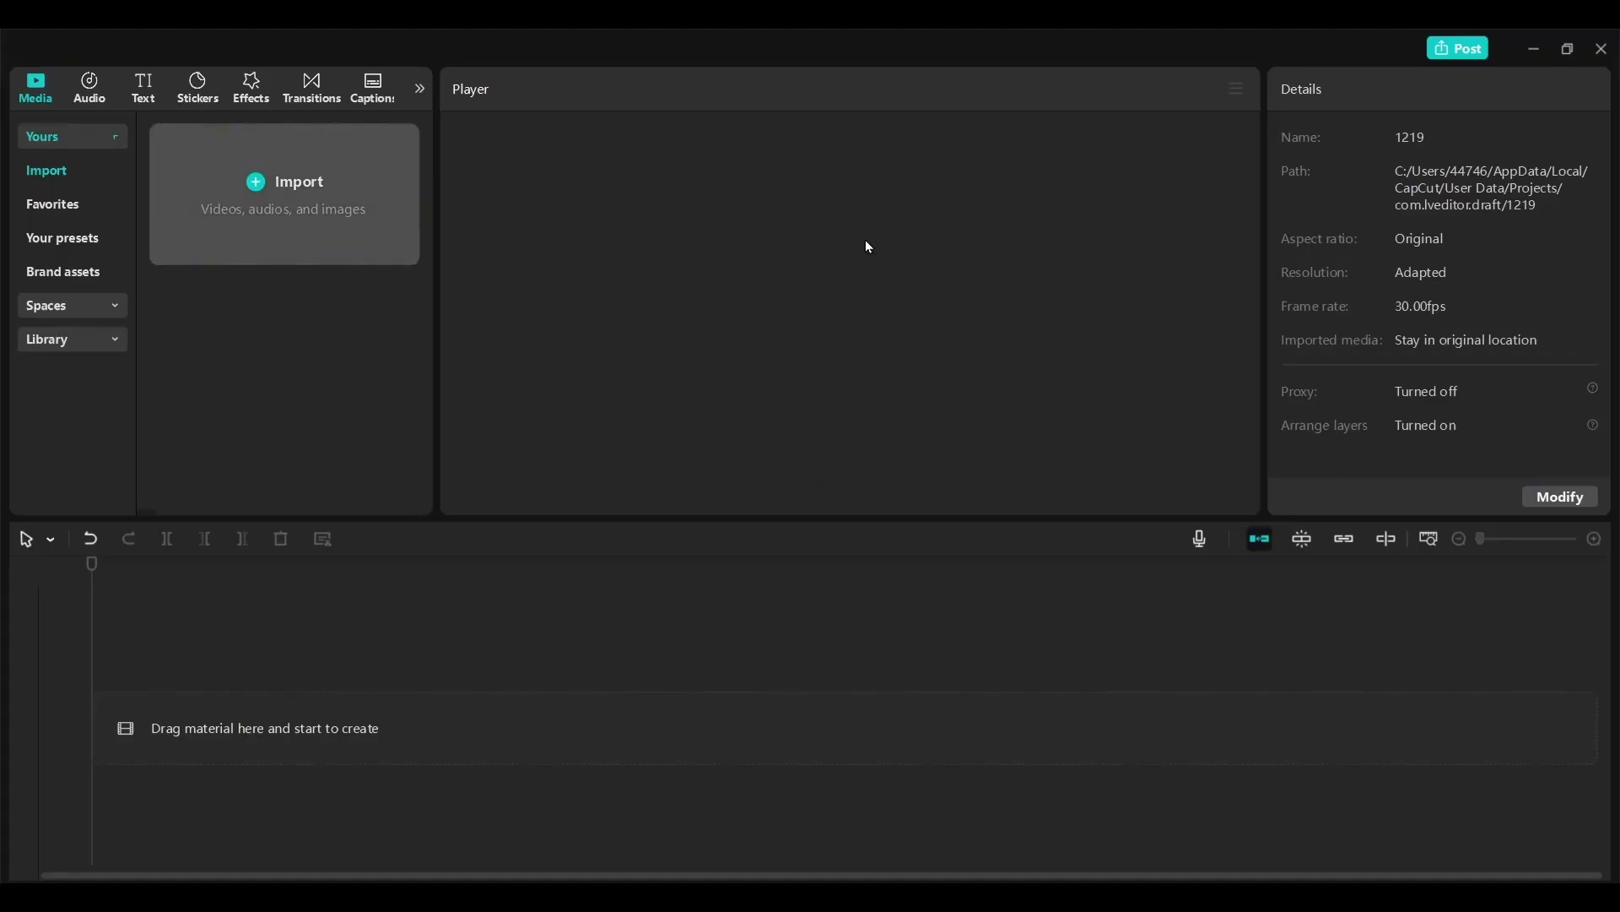
Switch to CapCut and import the MP3 and all PNG files from the Assets folder into project 1219.
left_click(336, 207)
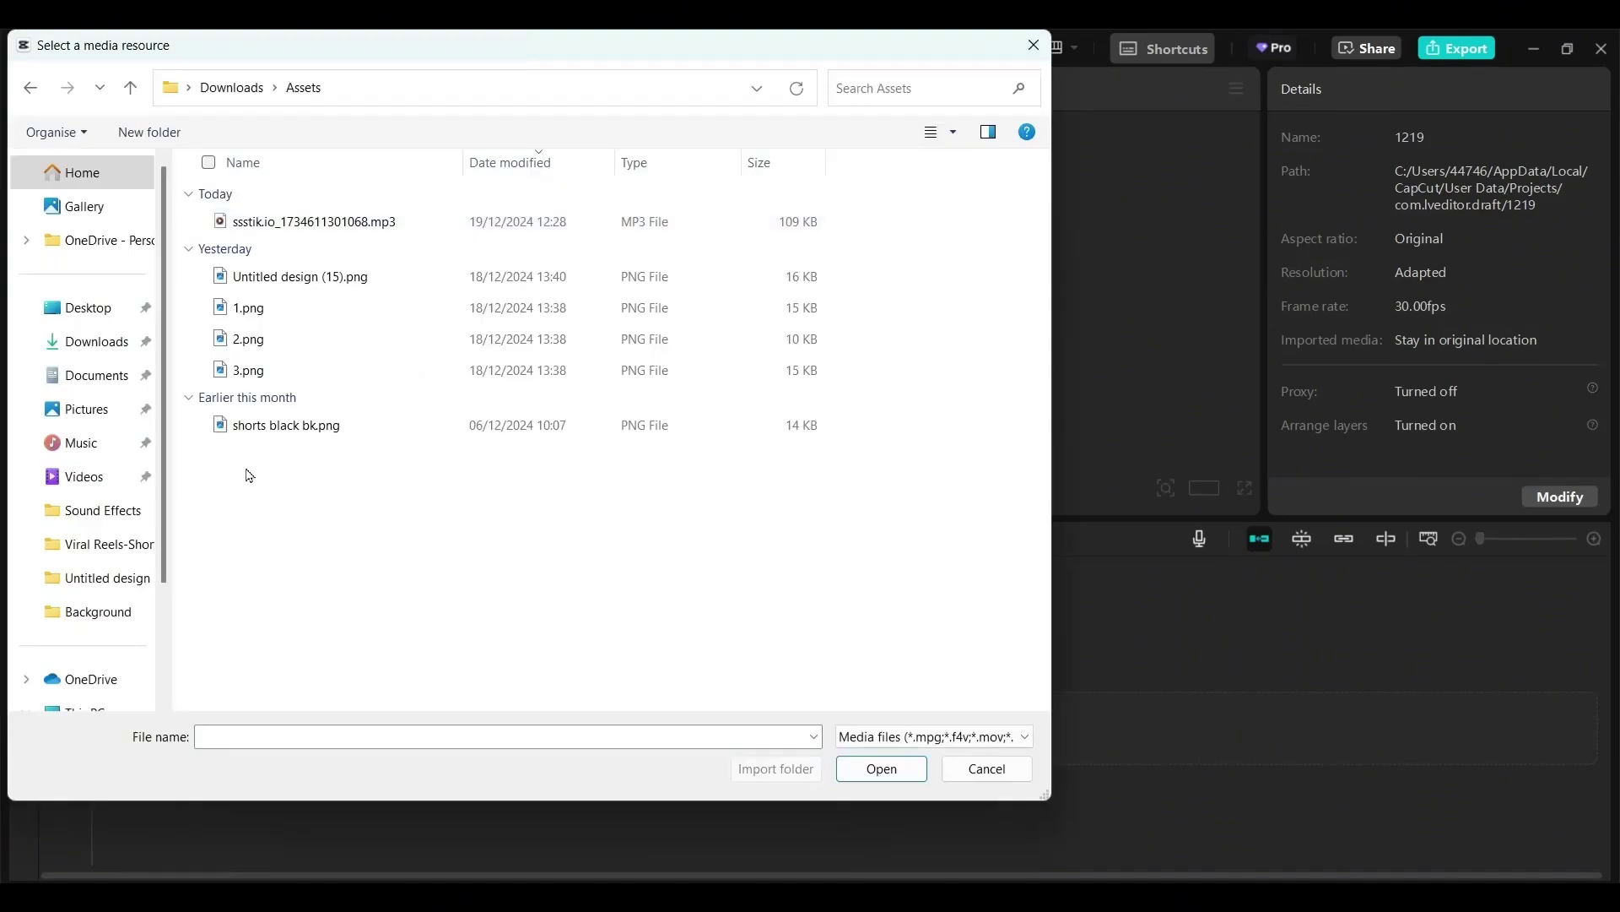
left_click_drag(249, 475, 336, 211)
left_click(881, 769)
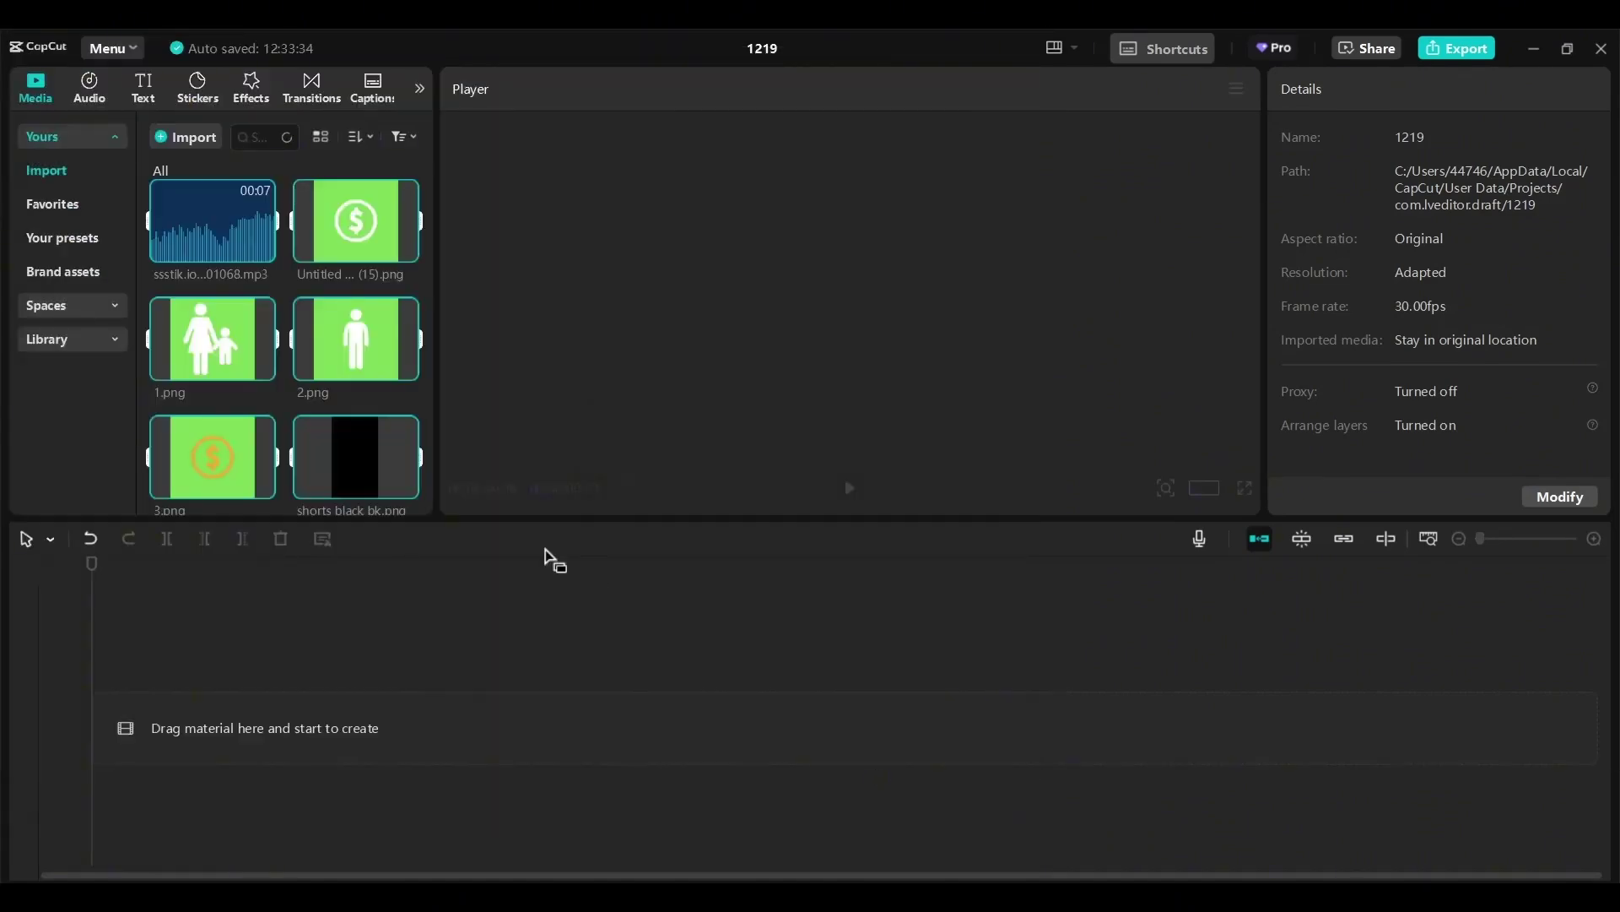
left_click(545, 549)
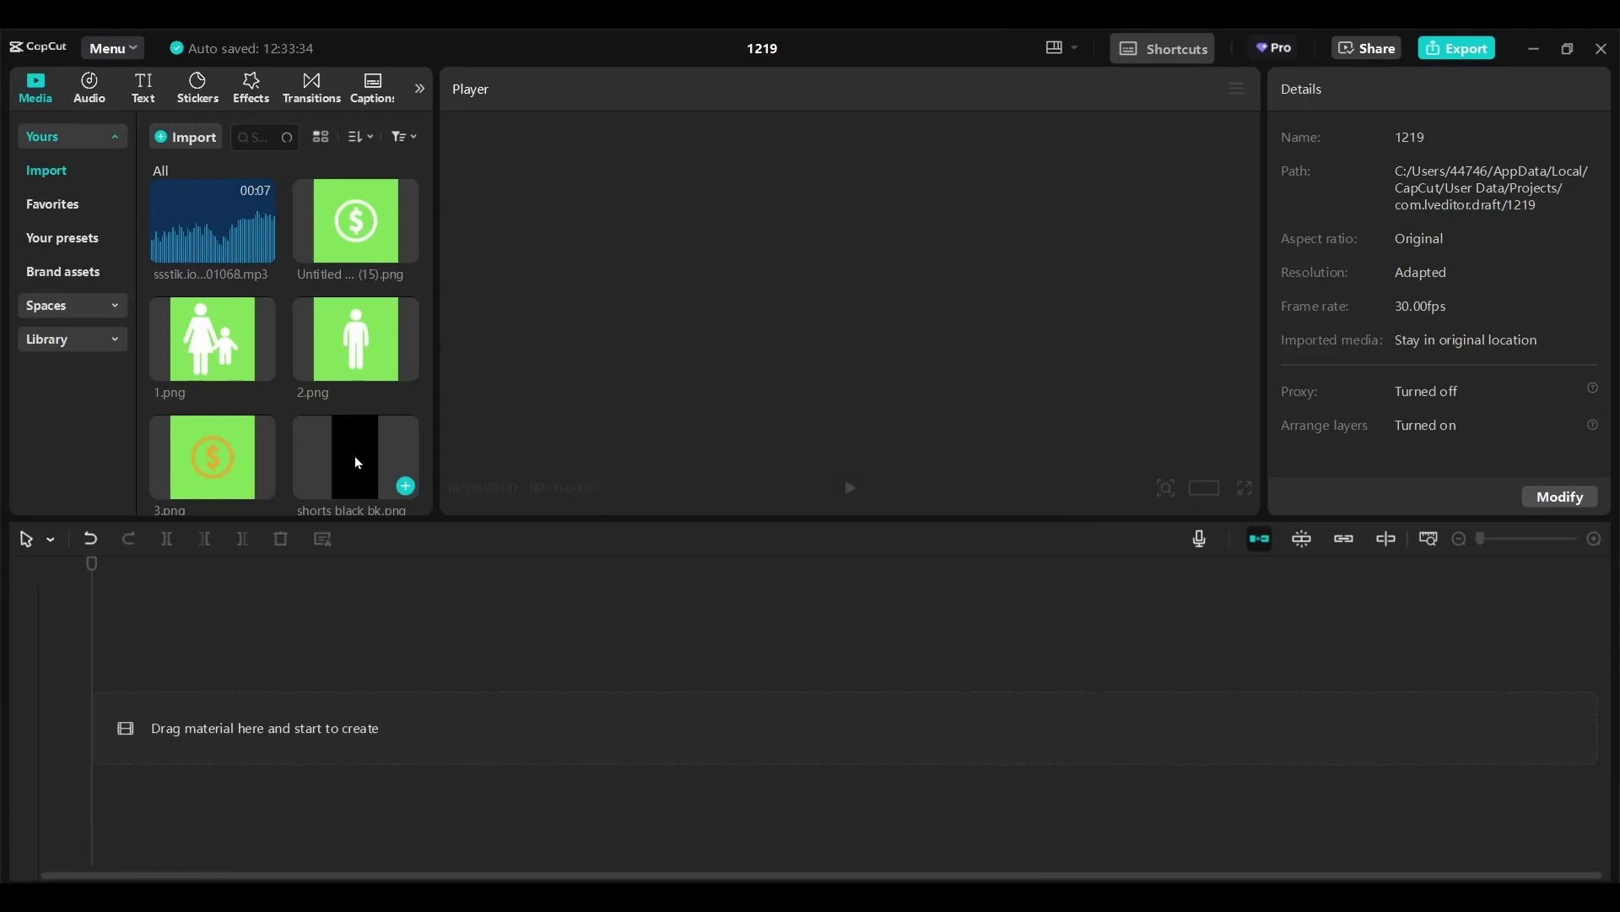
Place shorts black bk.png on the timeline as the background and set the project's aspect ratio to 9:16.
left_click_drag(358, 463, 285, 729)
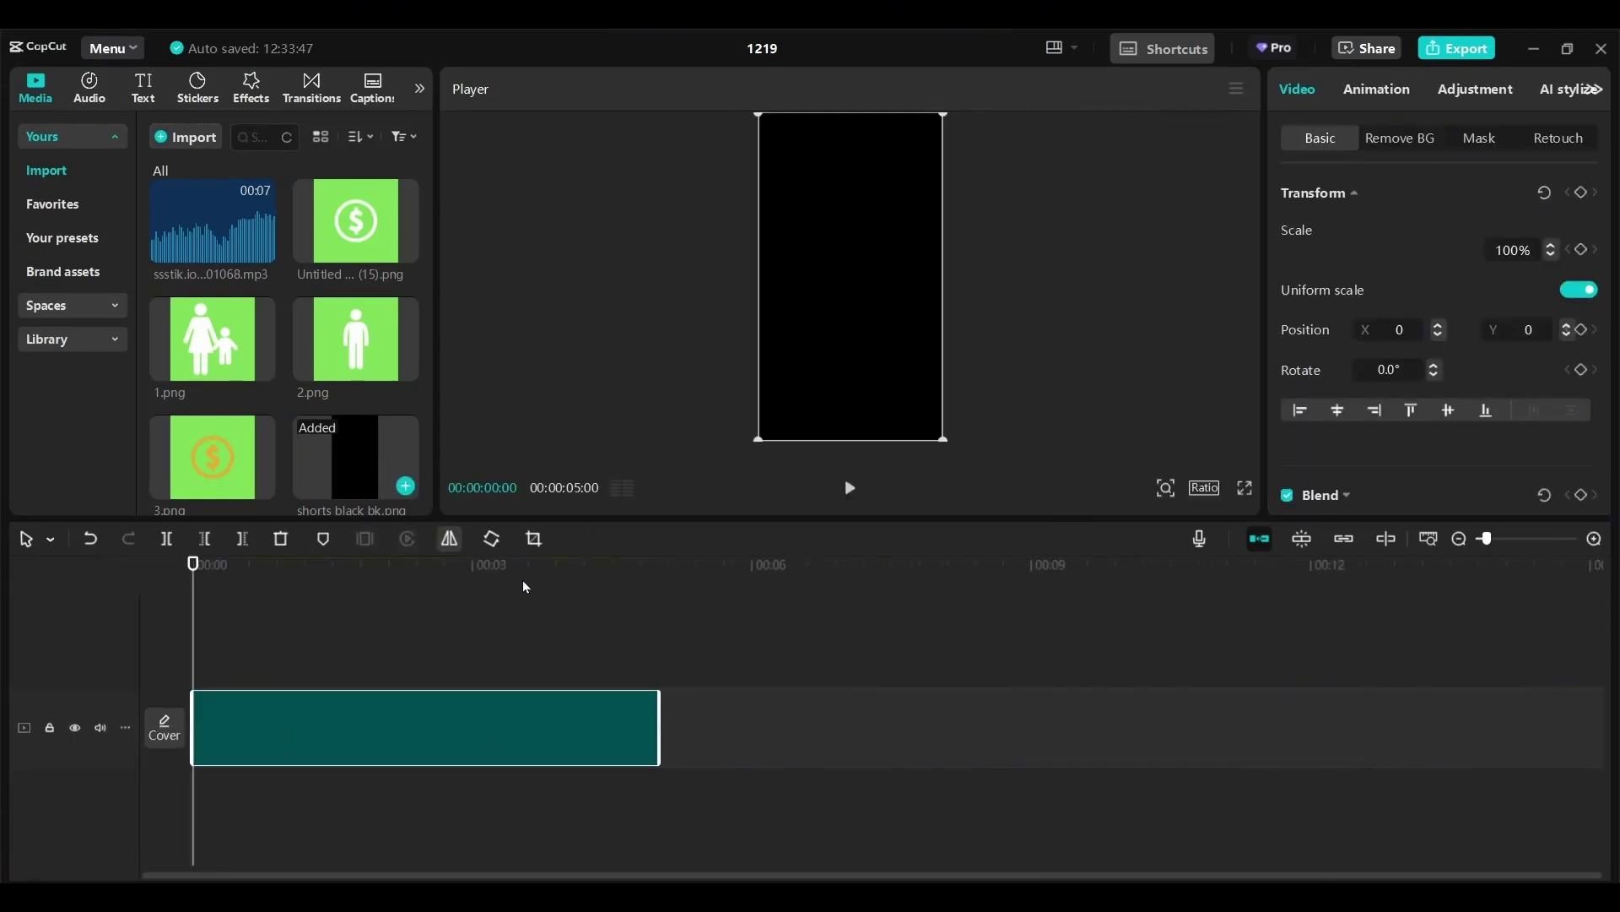
left_click(1207, 493)
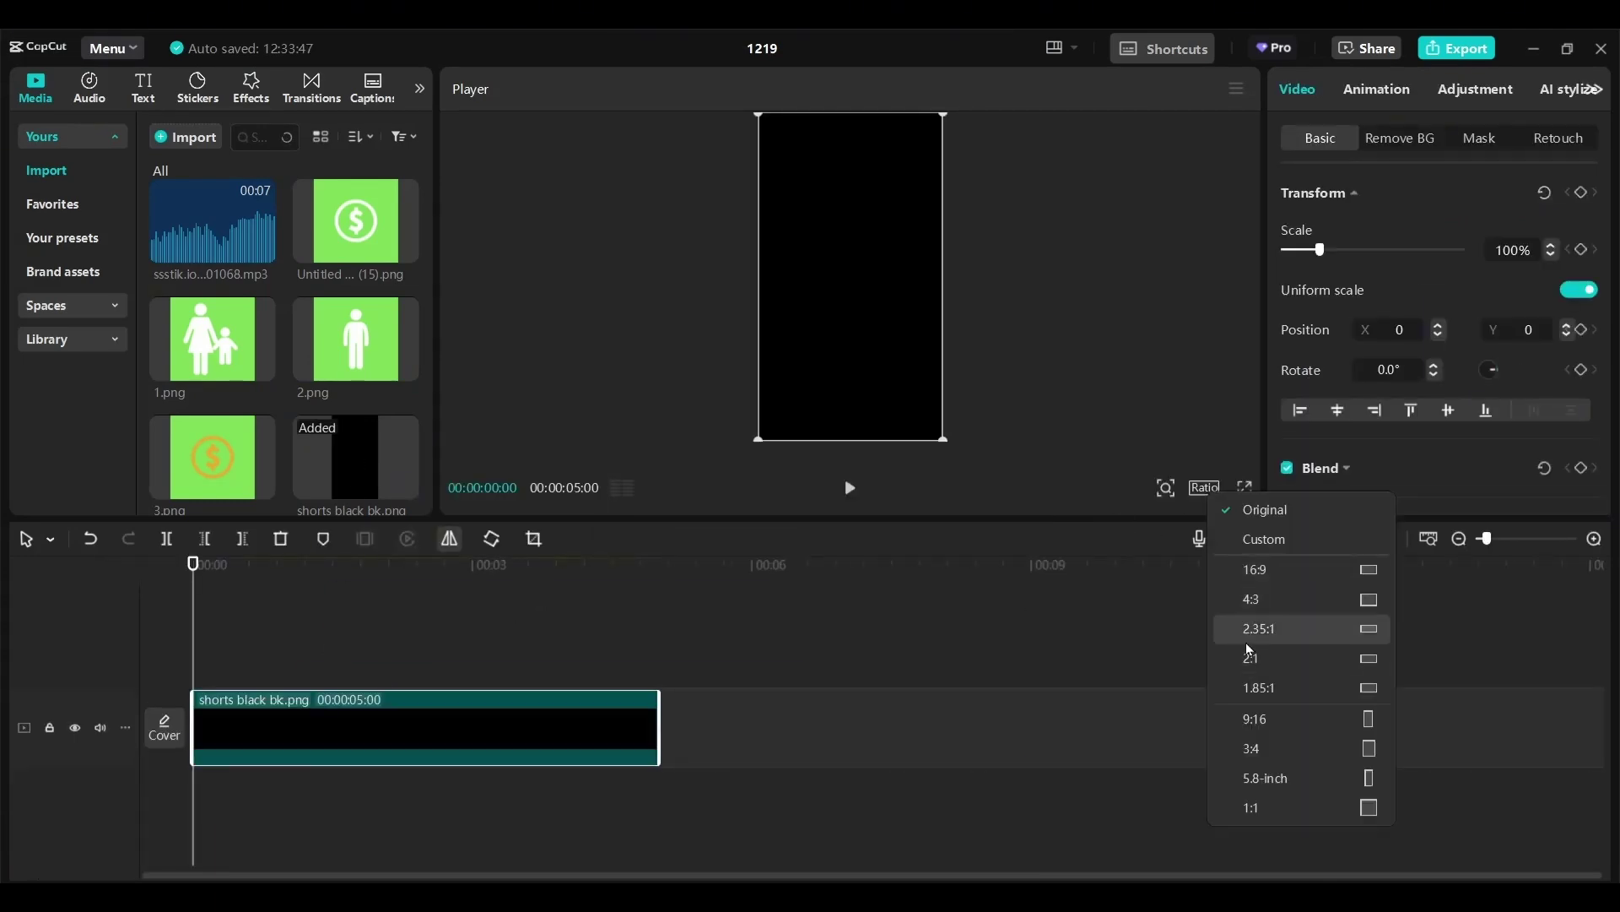
left_click(1263, 722)
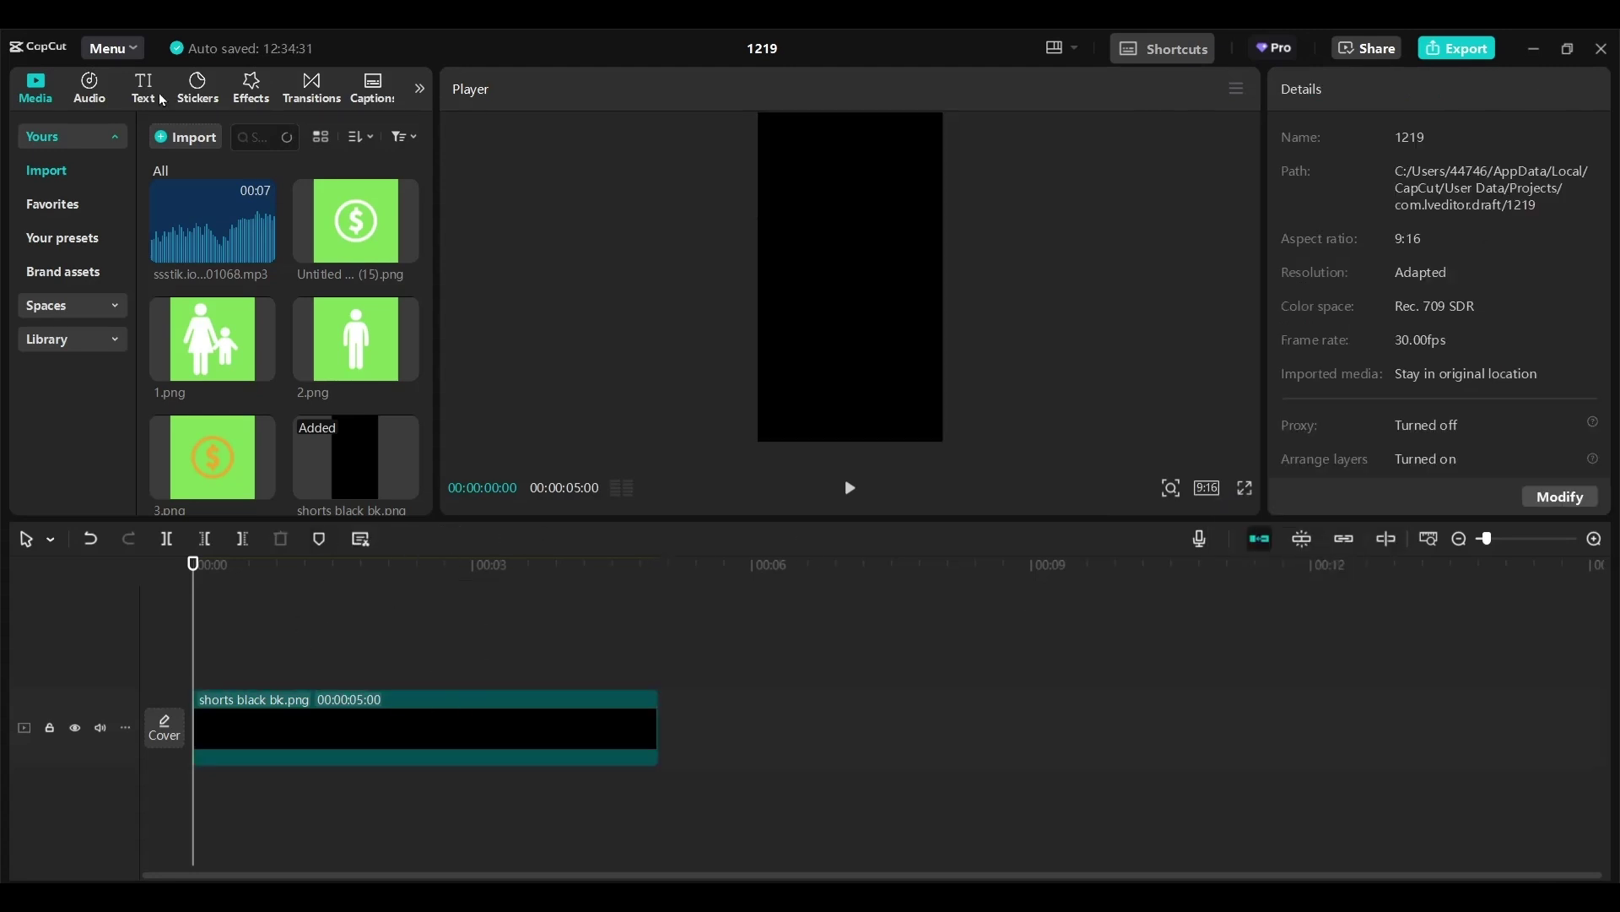
Add a default text clip above the background, extend it to the background's 5-second end and change its wording to "Time".
left_click(159, 99)
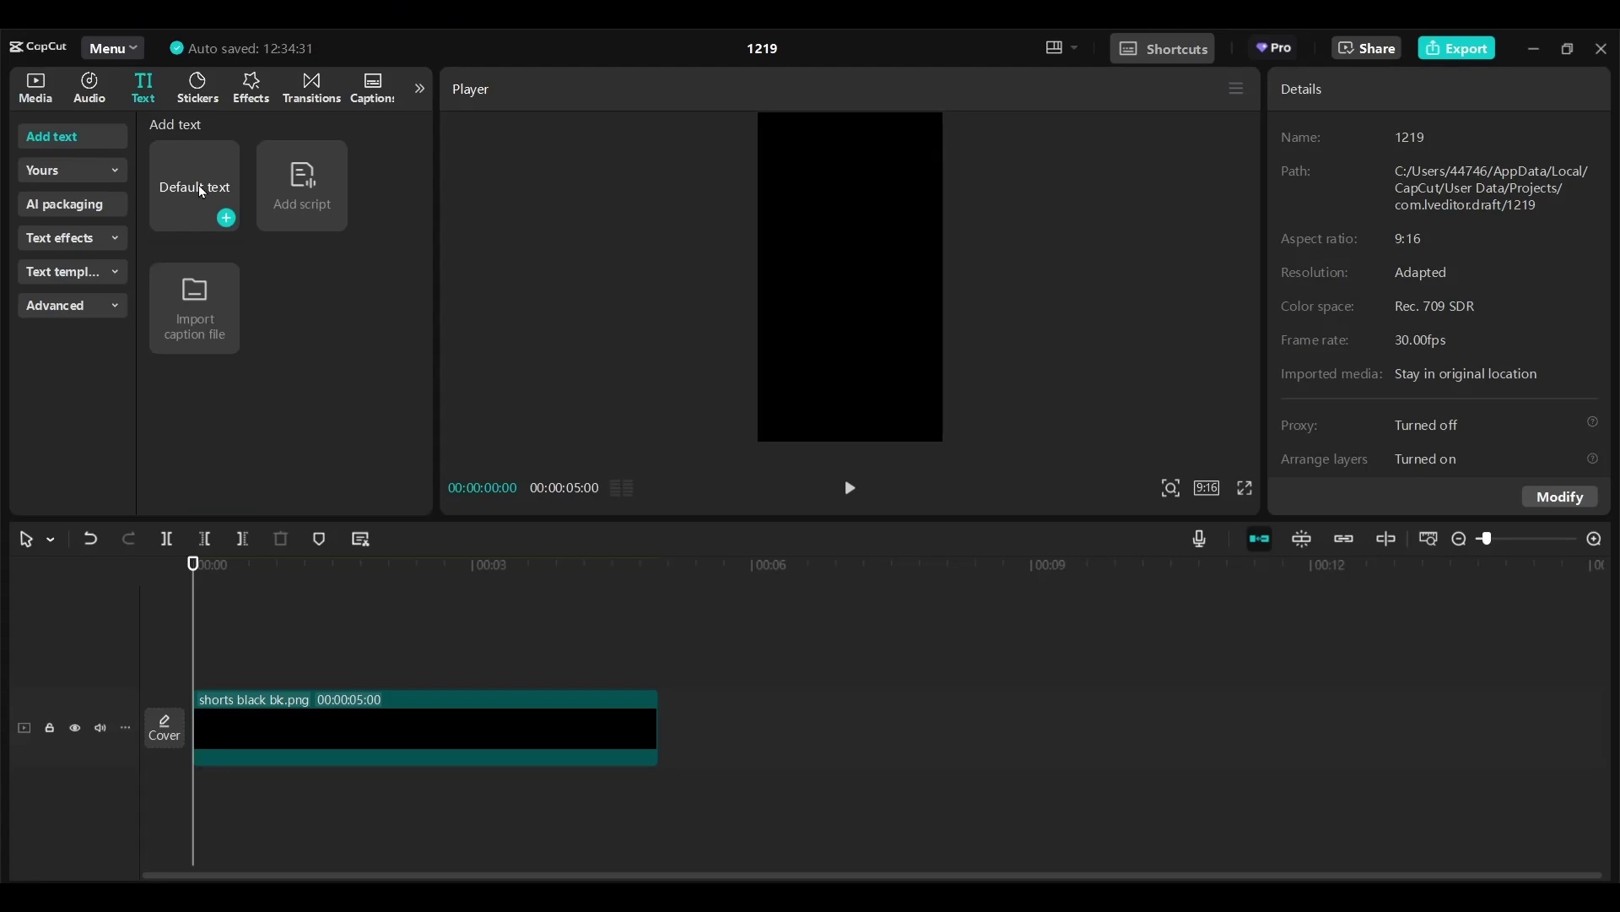
left_click_drag(199, 185, 184, 676)
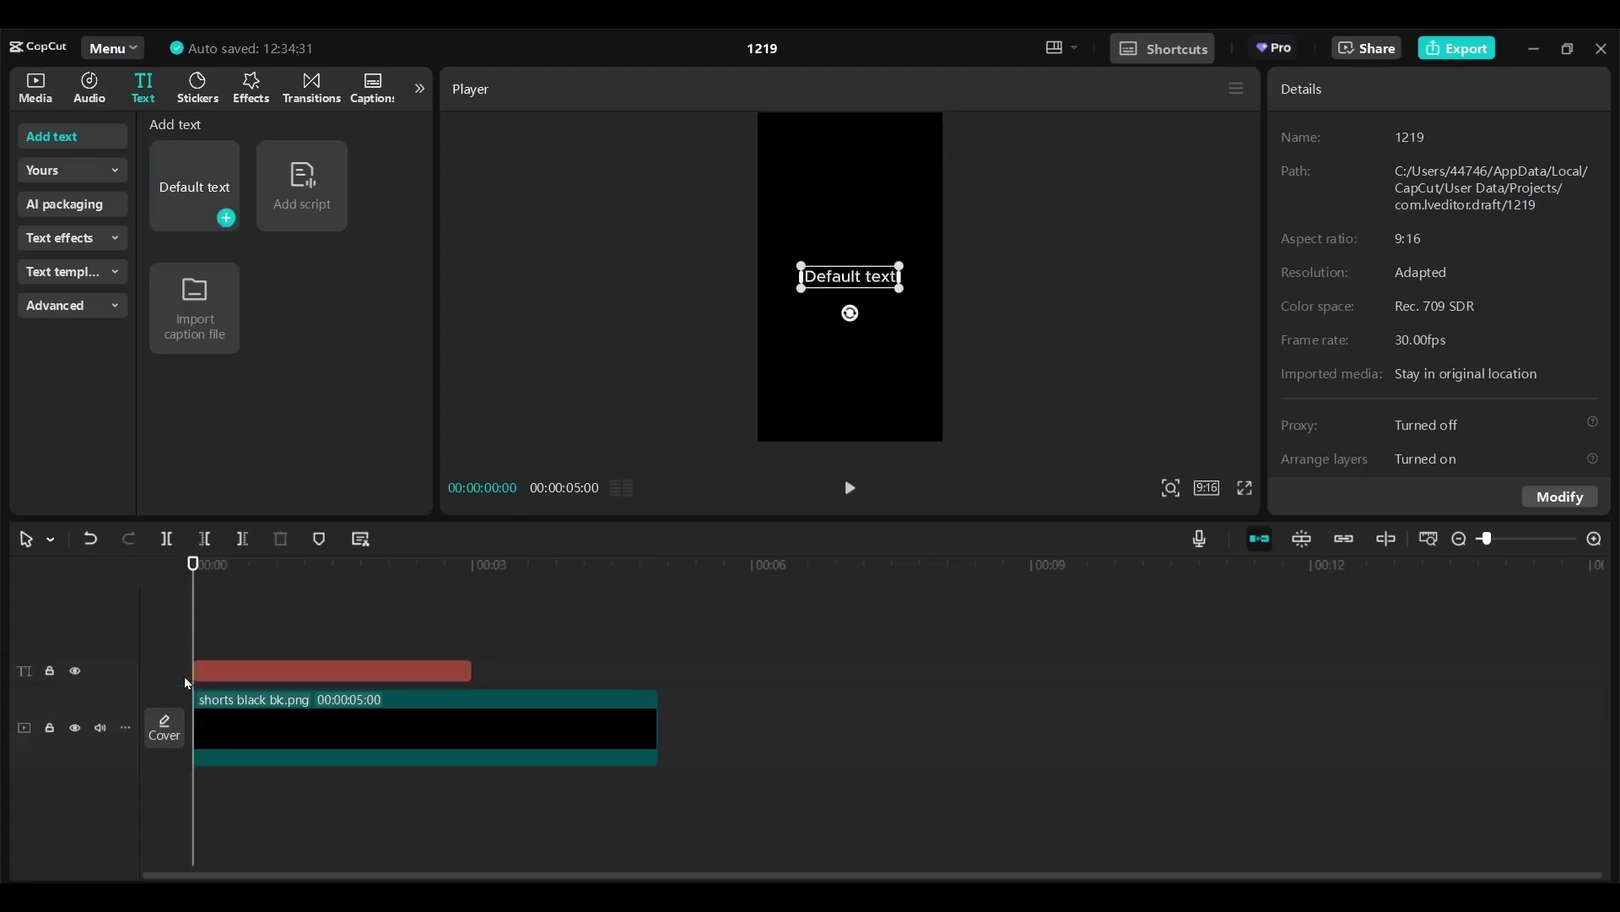
left_click_drag(469, 682, 658, 680)
left_click_drag(1377, 199, 1285, 188)
type("Time")
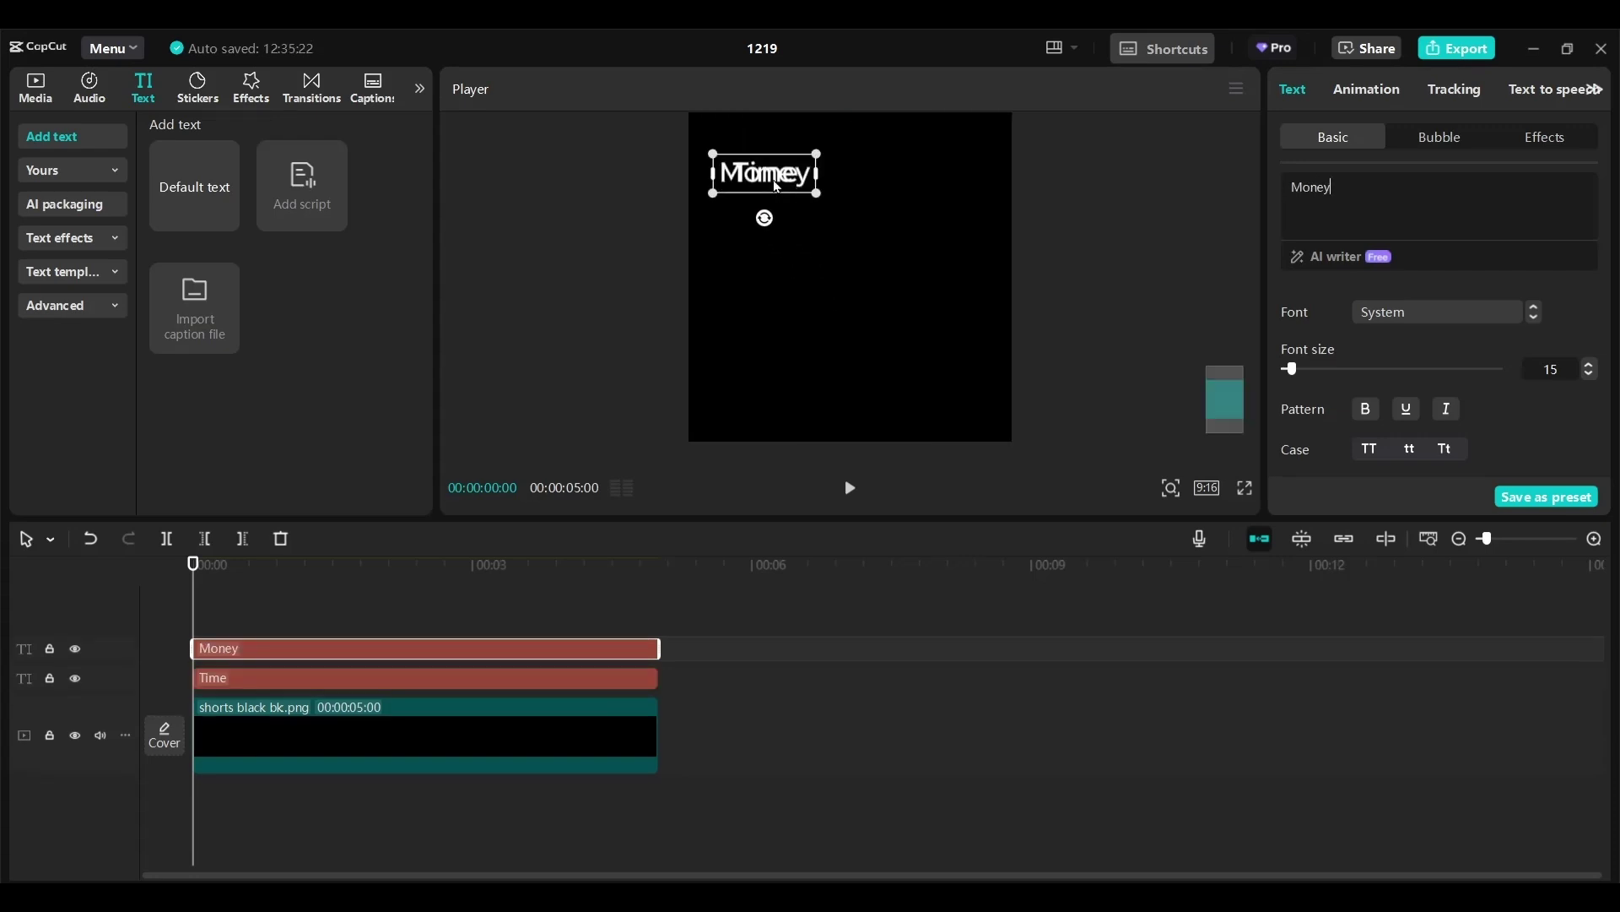
Move the "Money" text to the opposite side of the frame from "Time", and set the "Time" text's Y position to 700.
left_click_drag(781, 183, 954, 183)
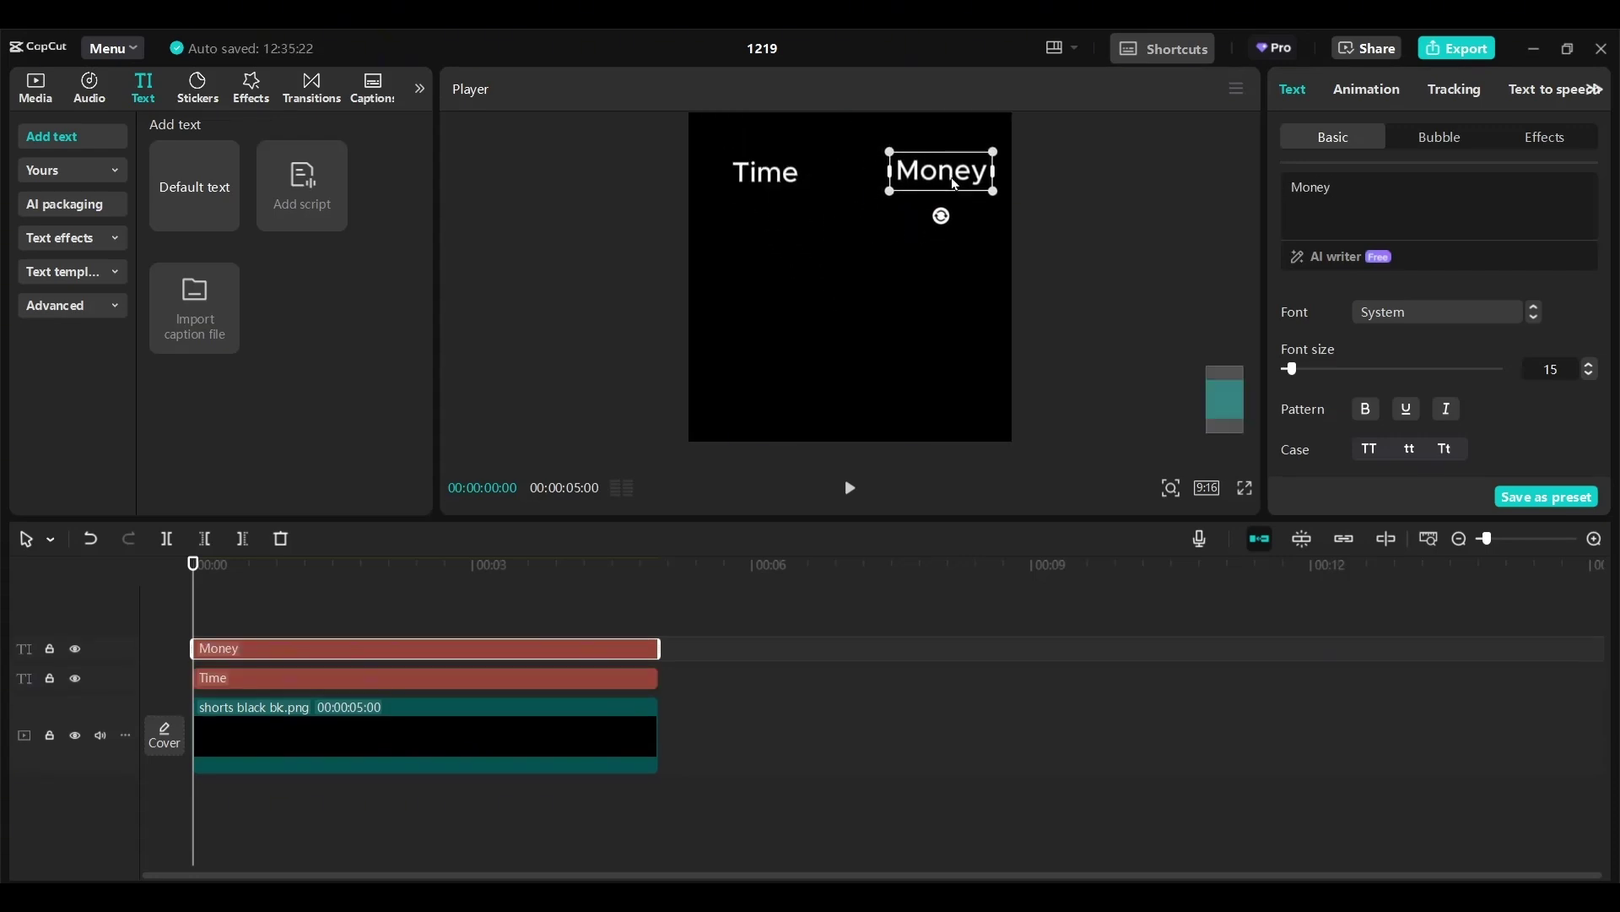
left_click(768, 173)
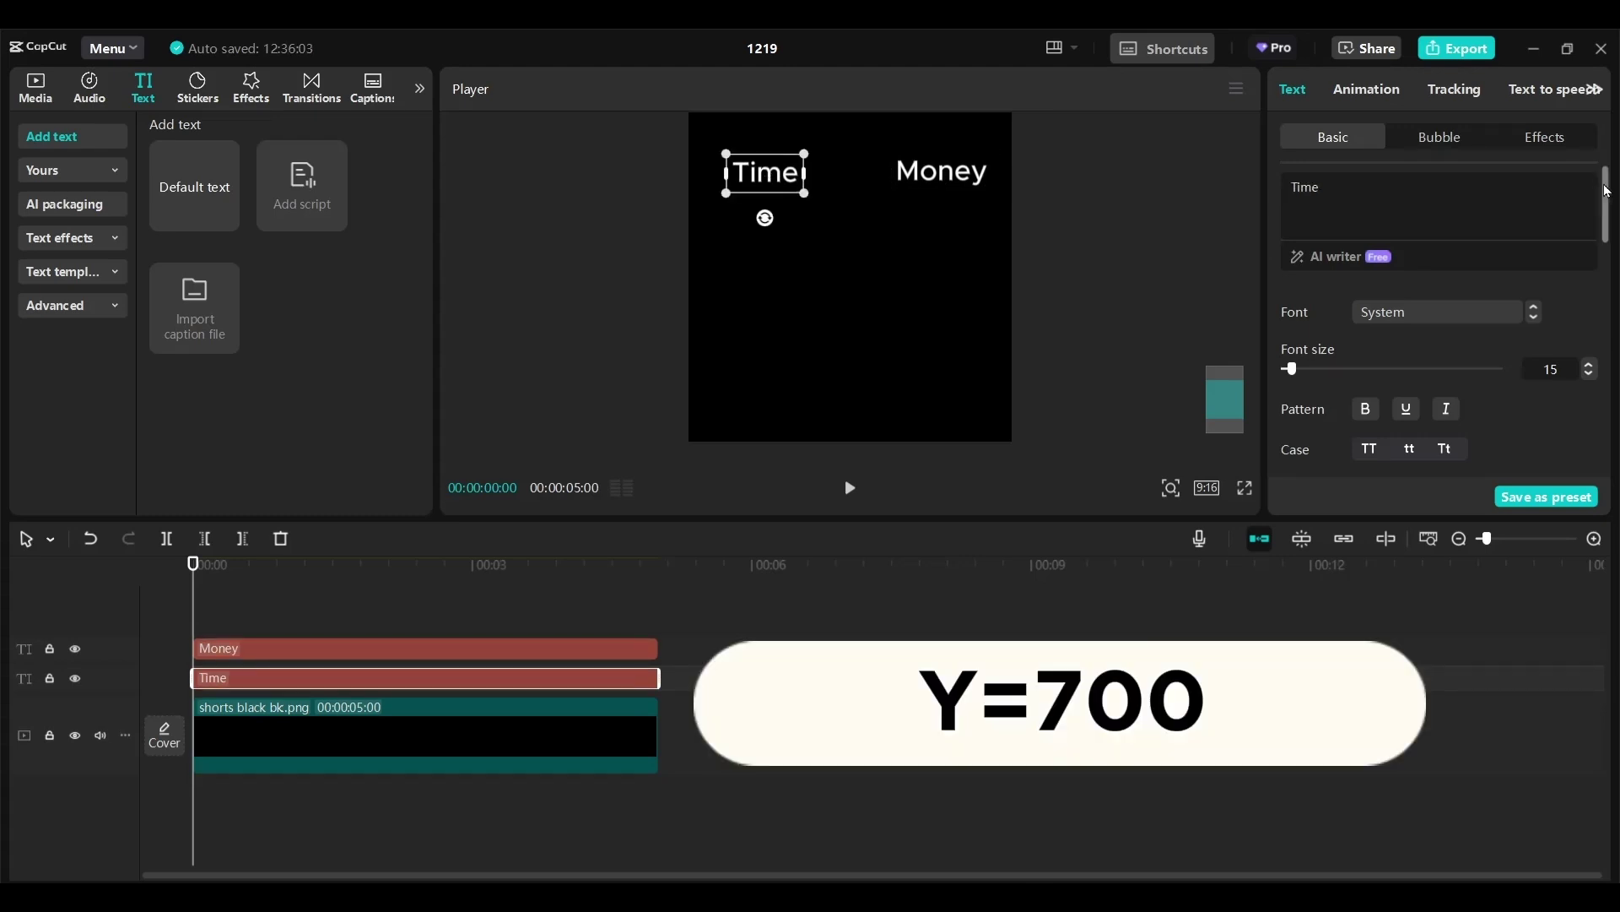
scroll(1537, 359, "down", 4)
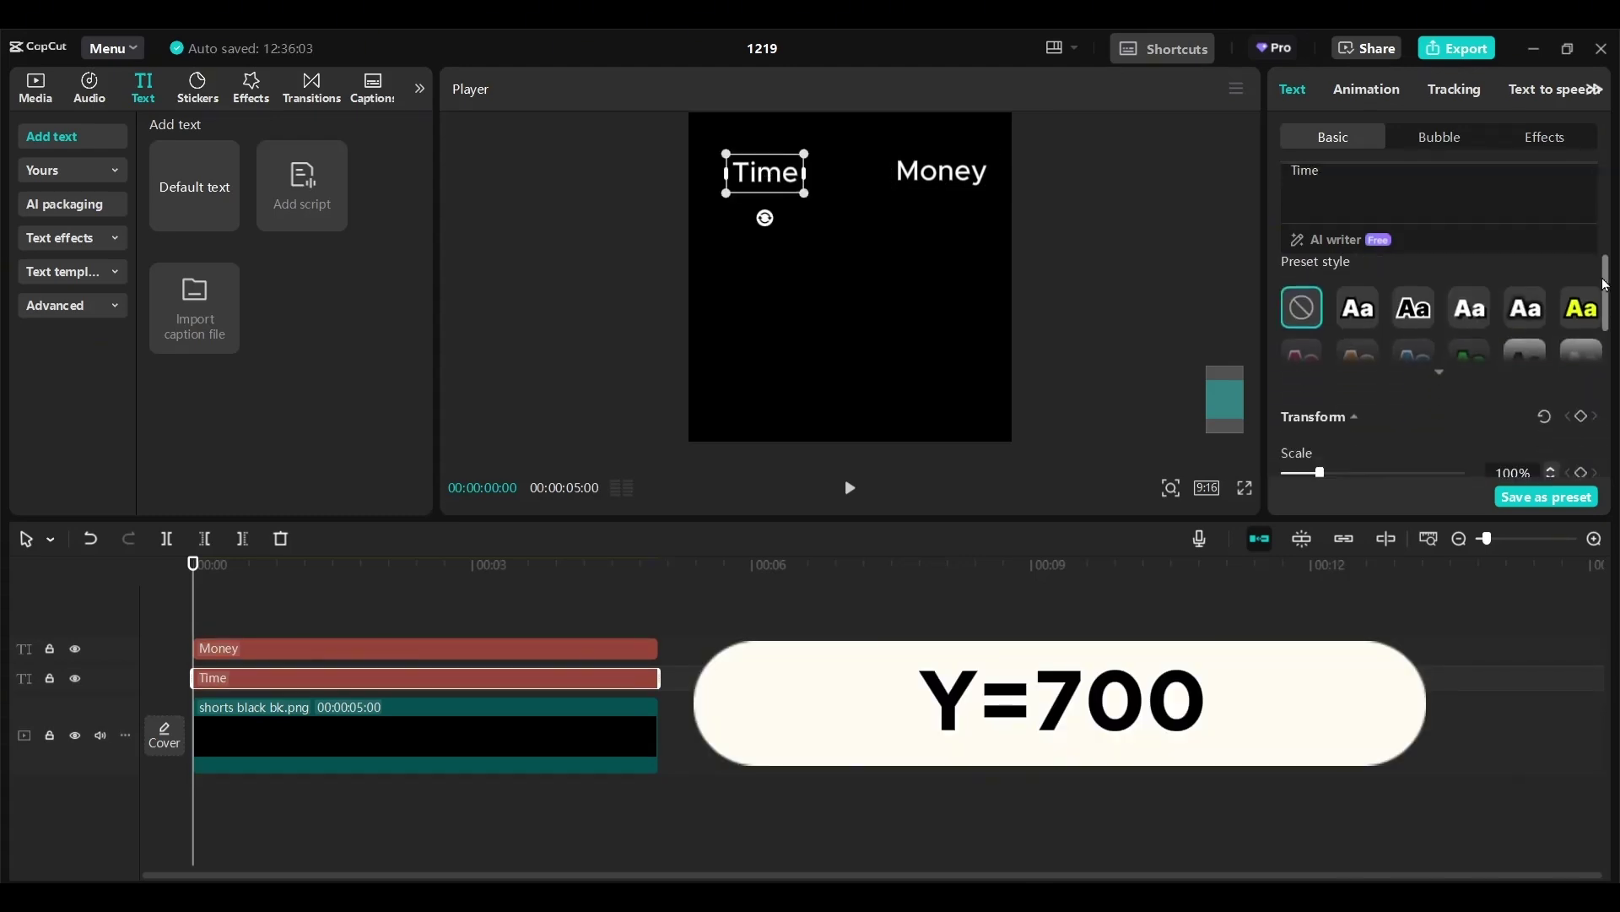
left_click_drag(1541, 365, 1515, 366)
type("700")
key("Return")
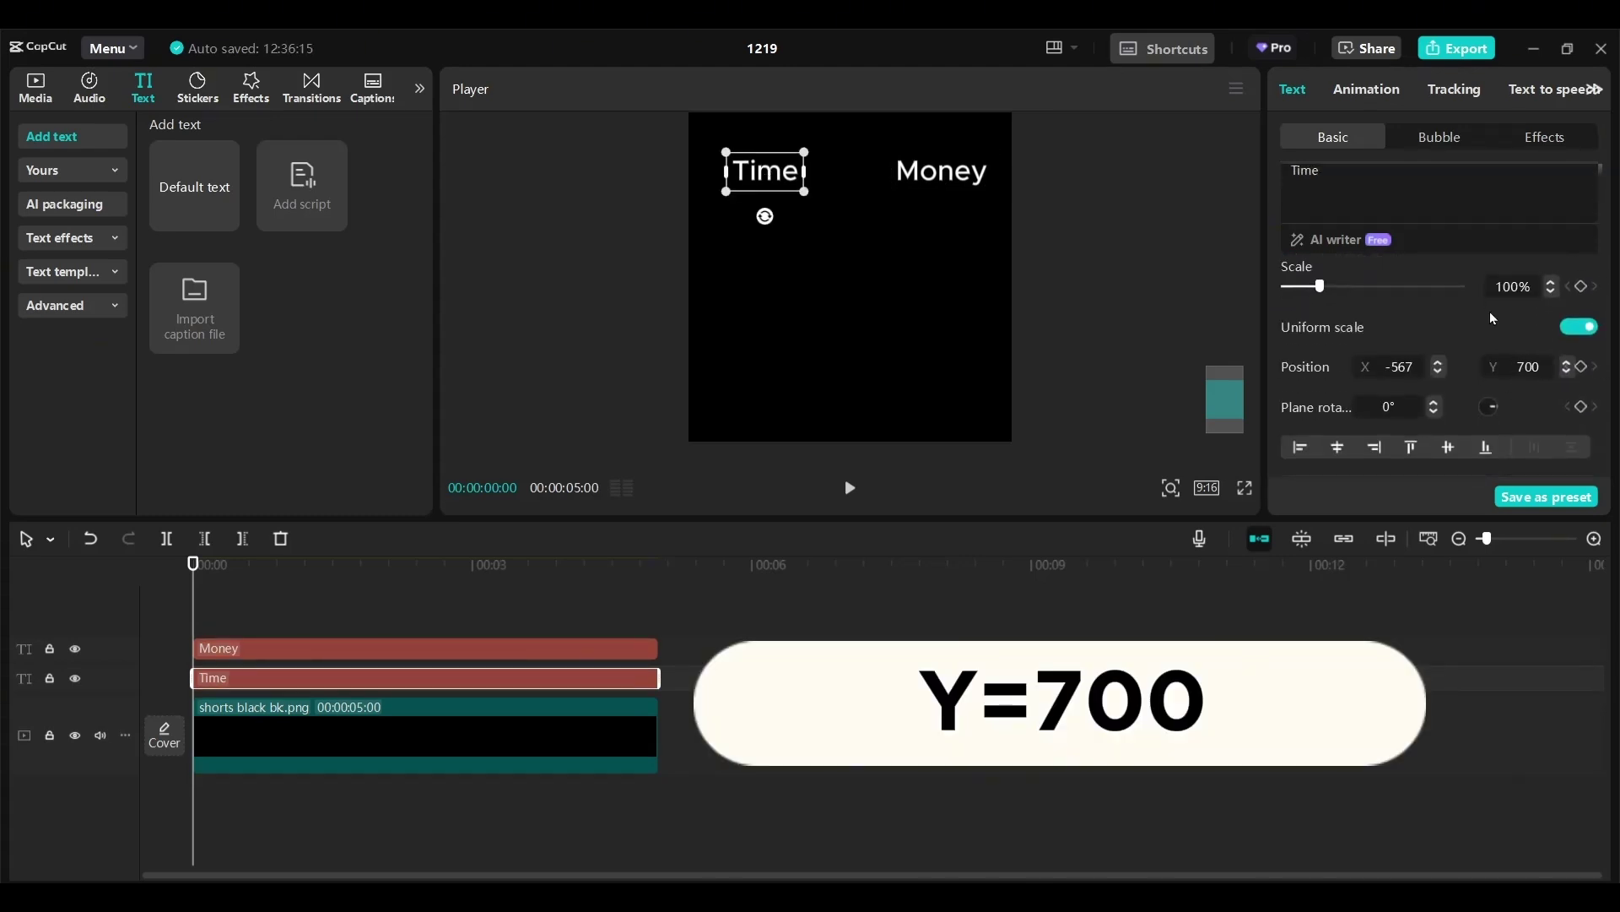
Scale the "Time" and "Money" texts down to 90%.
left_click(1552, 291)
left_click(1553, 291)
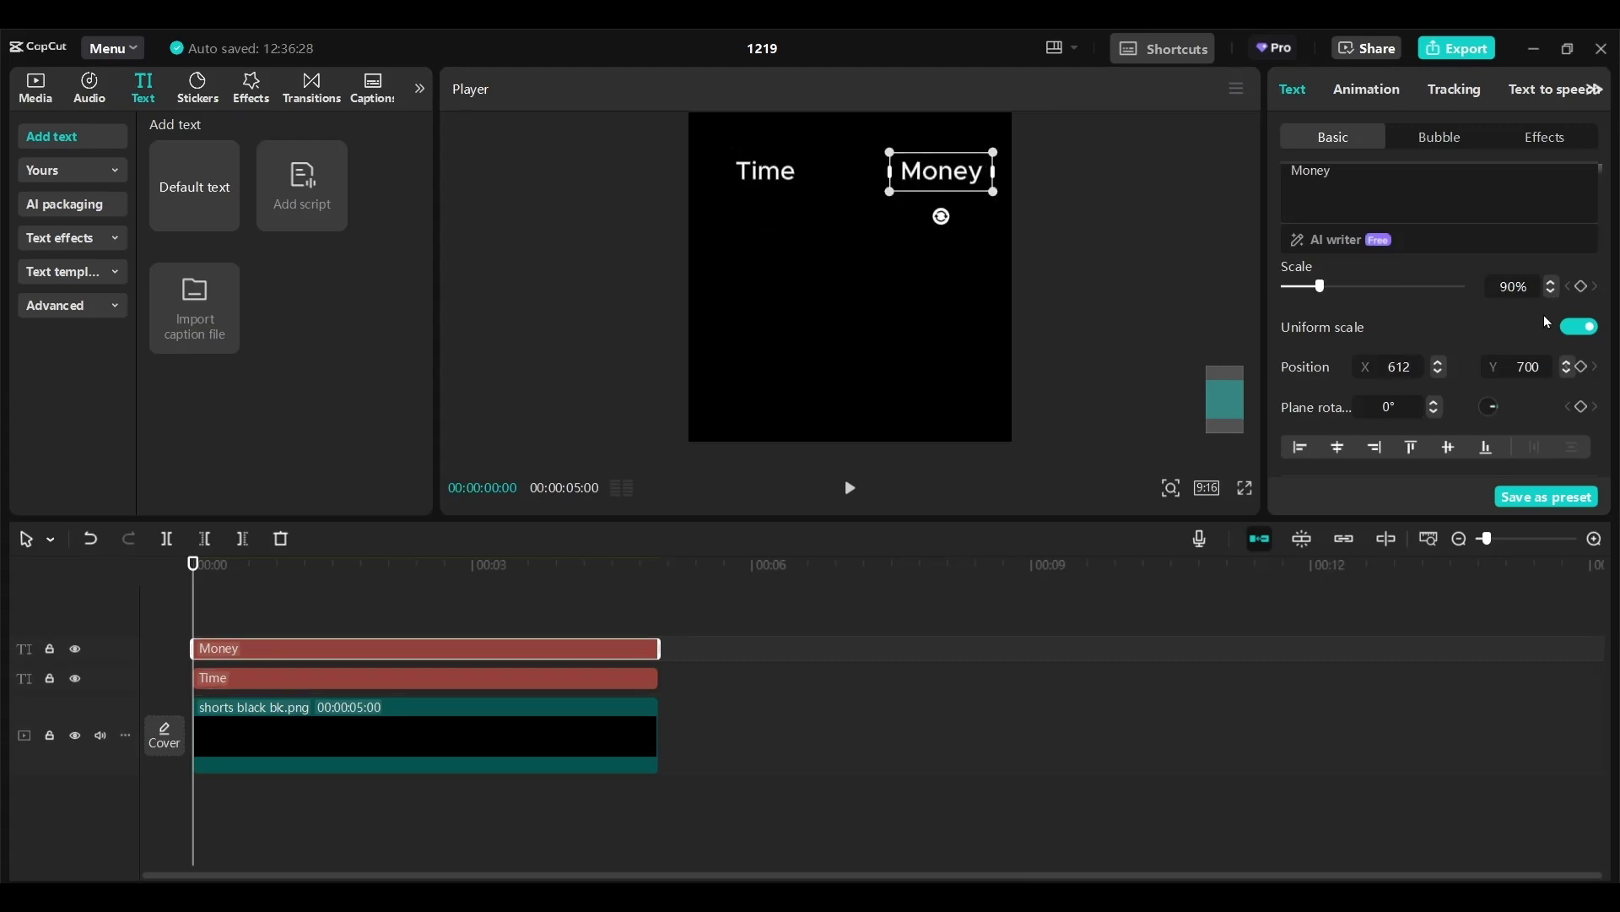
left_click(999, 169)
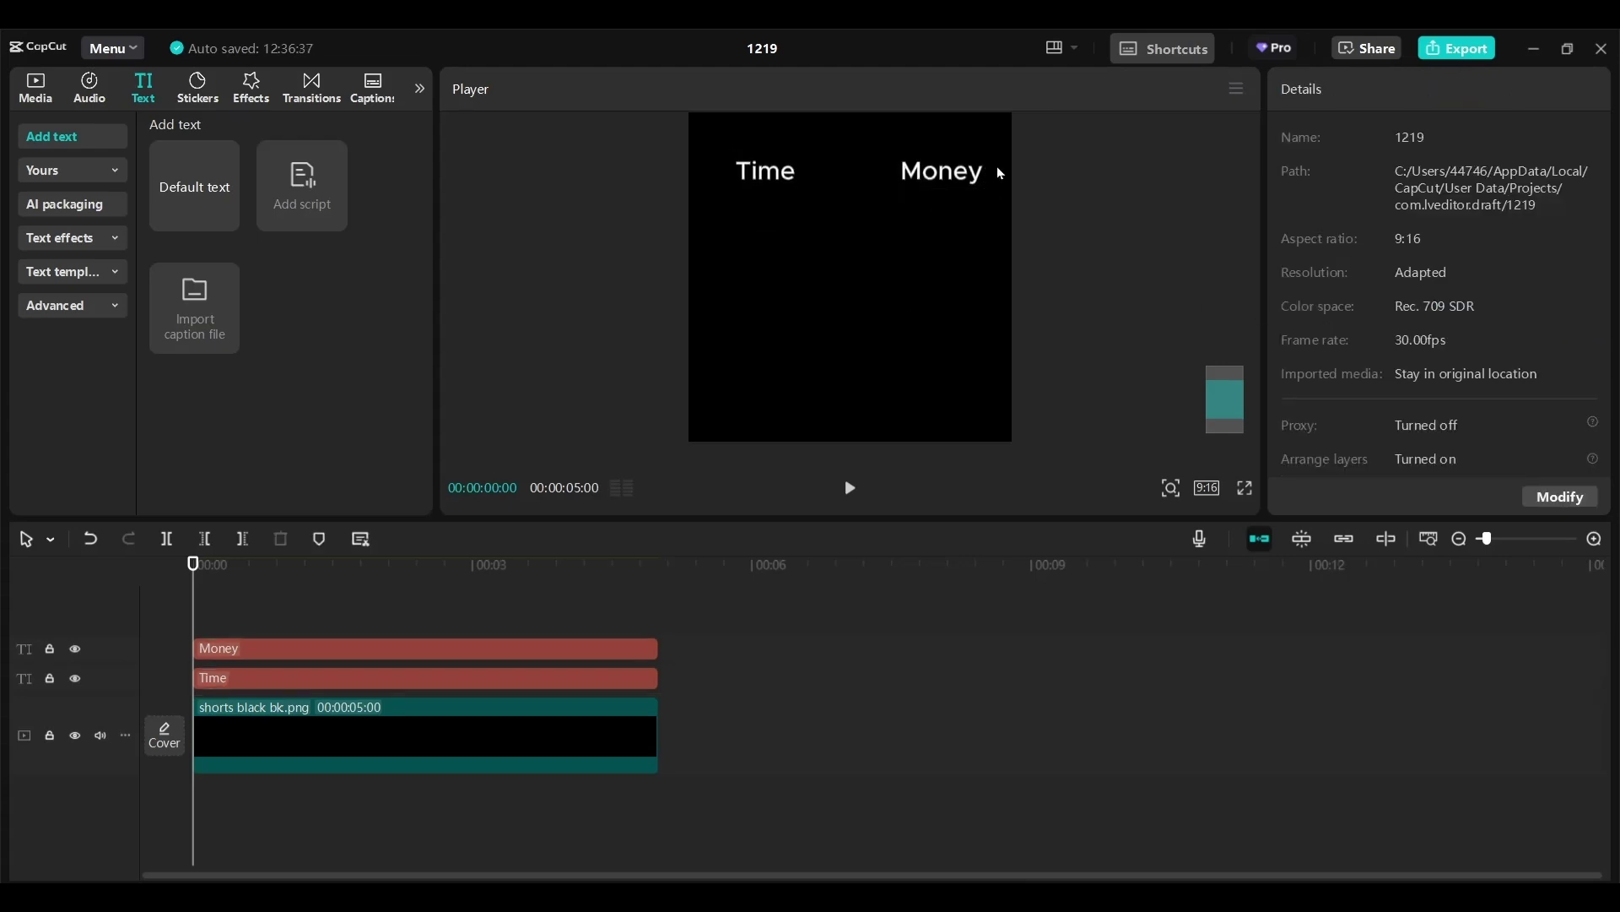
Lock the background track and nudge the "Time" and "Money" texts together slightly to the left of the frame.
left_click(738, 204)
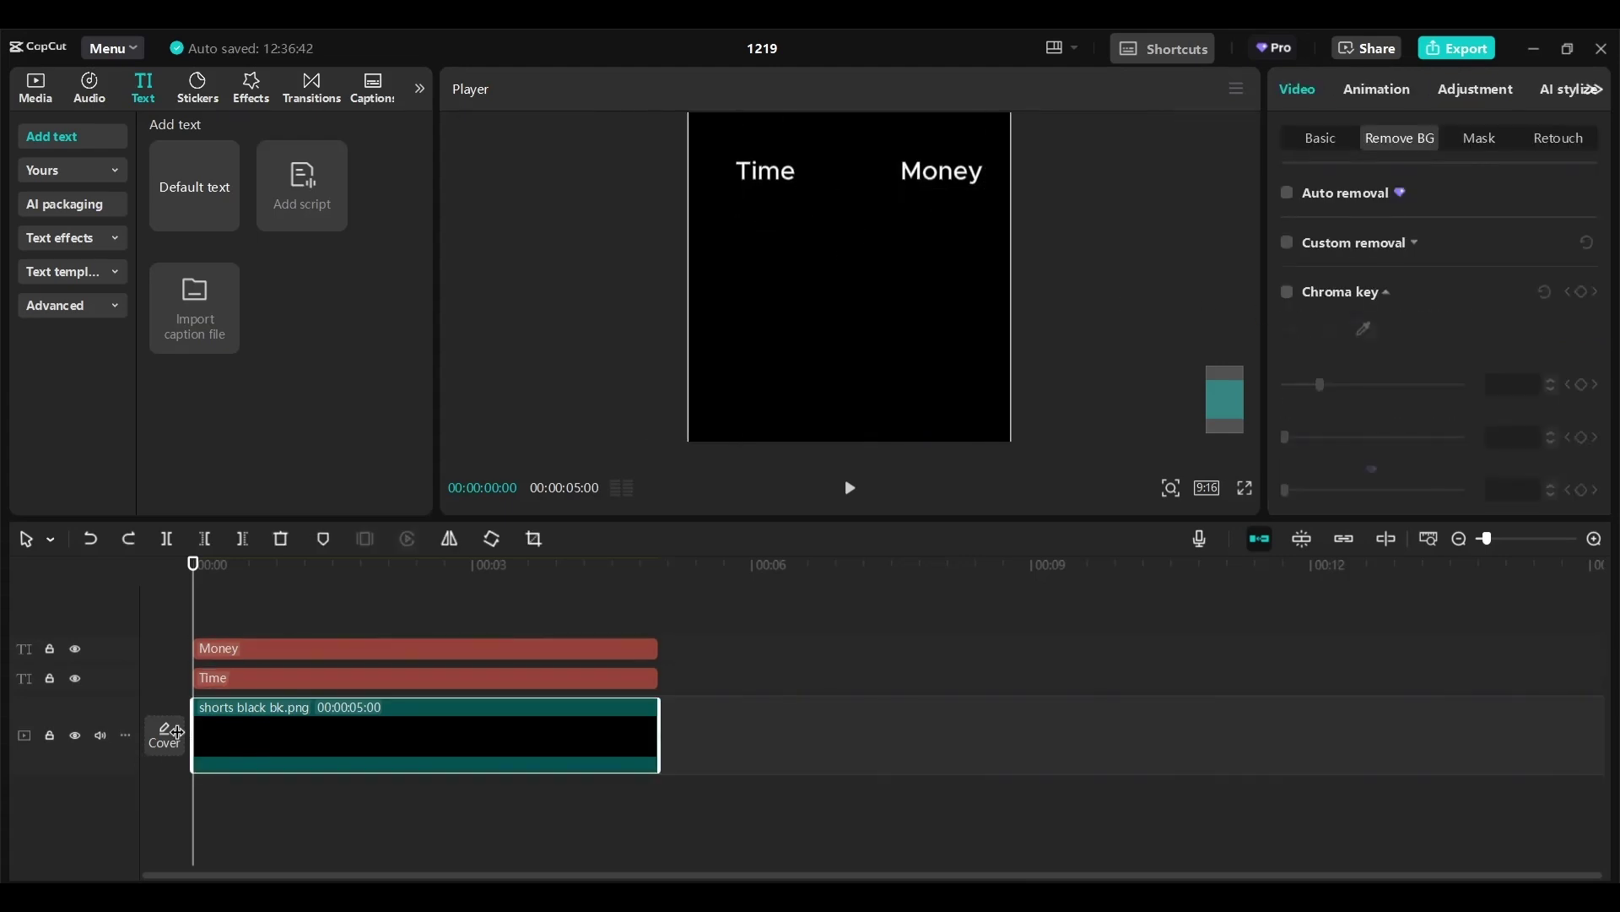
left_click(50, 734)
left_click(528, 648)
left_click(529, 681, "ctrl")
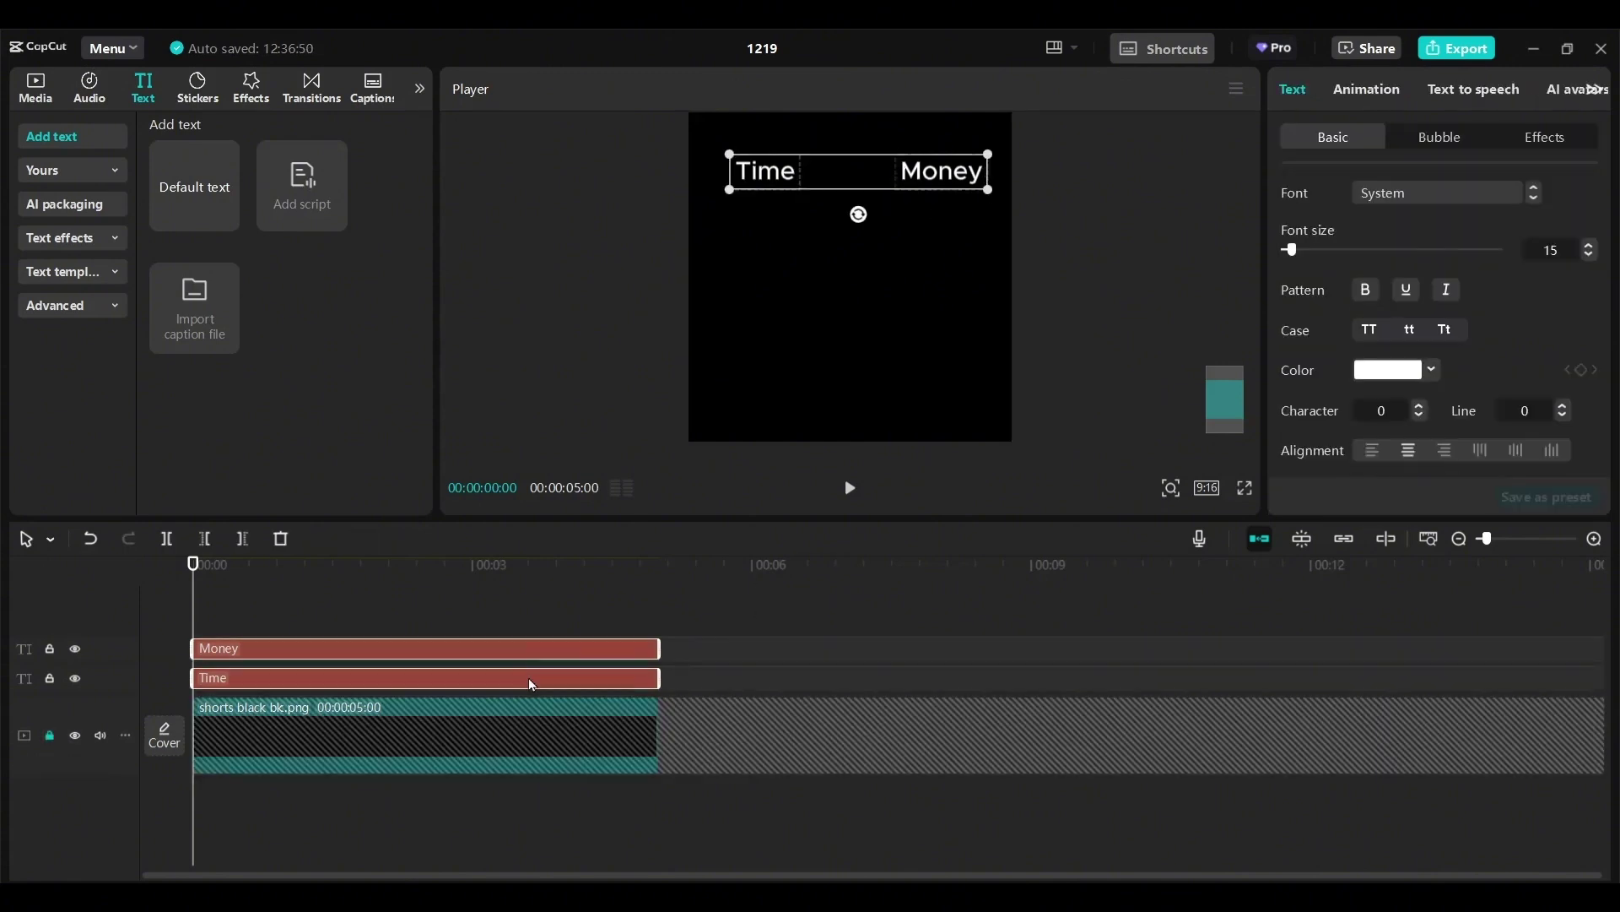
left_click_drag(928, 174, 921, 176)
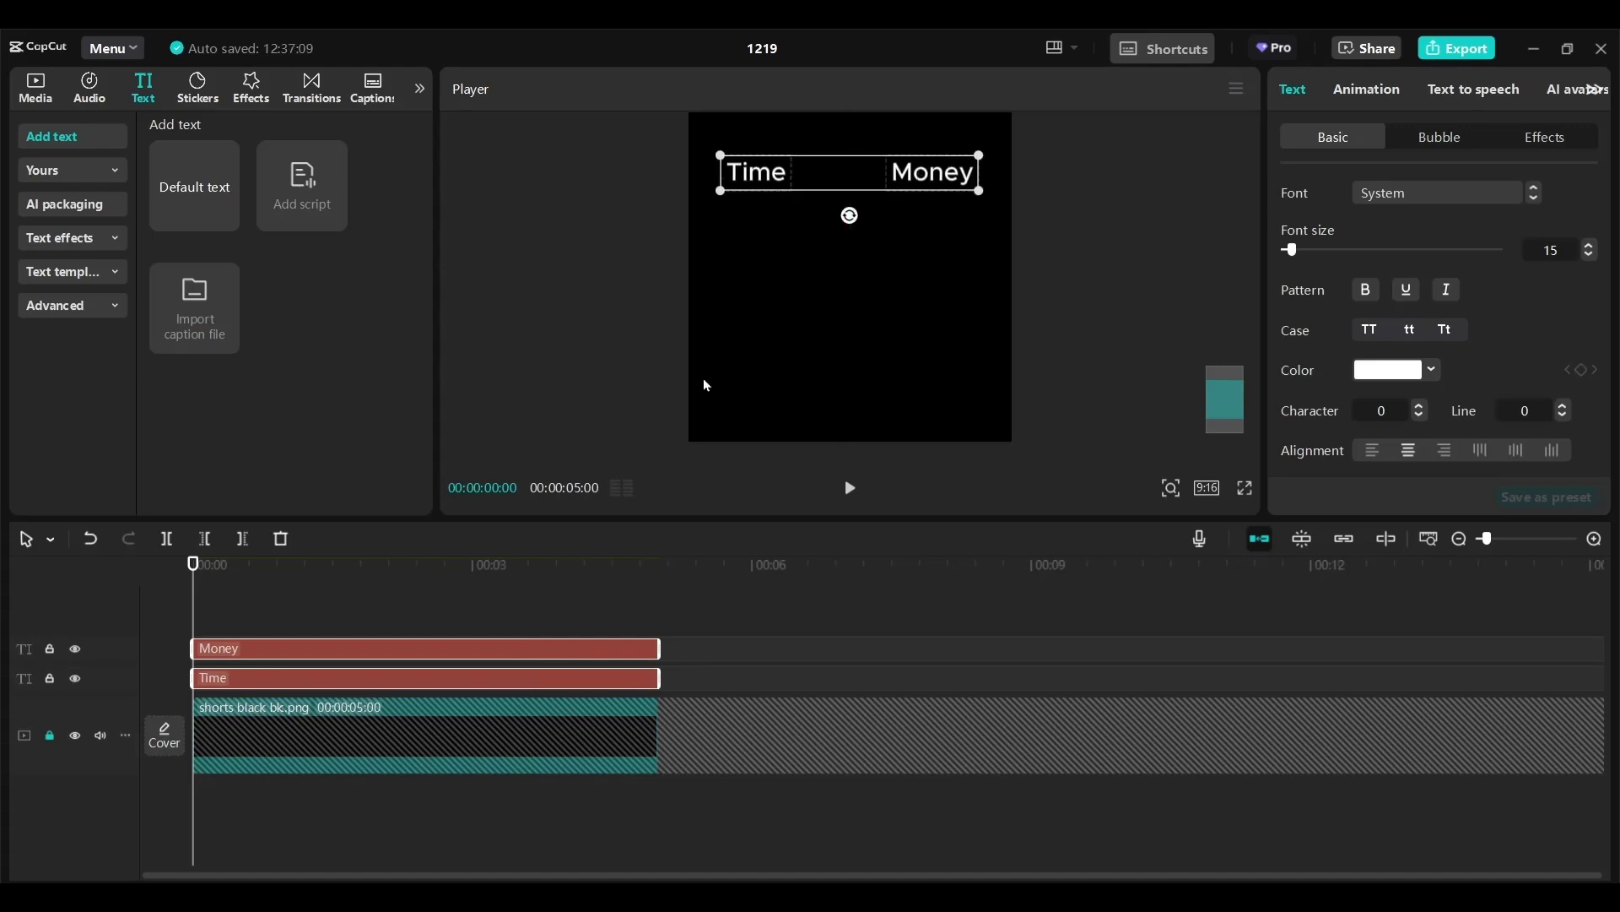
Lock both text tracks and add 1.png on a new track above them, starting at 0 seconds.
left_click(50, 679)
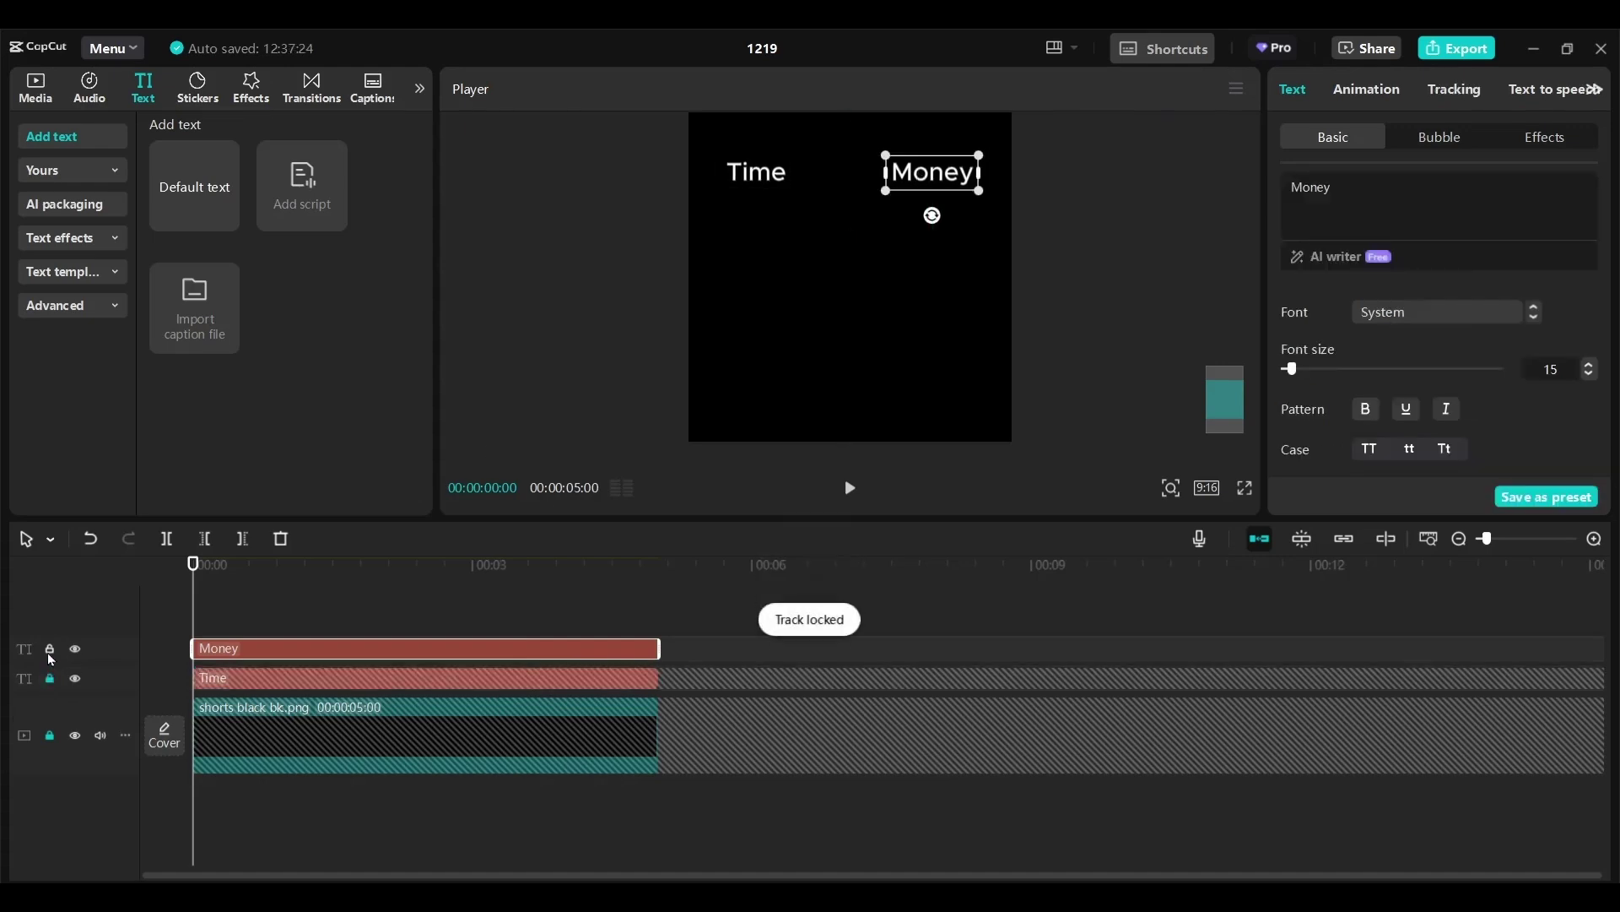
left_click(50, 650)
left_click(35, 87)
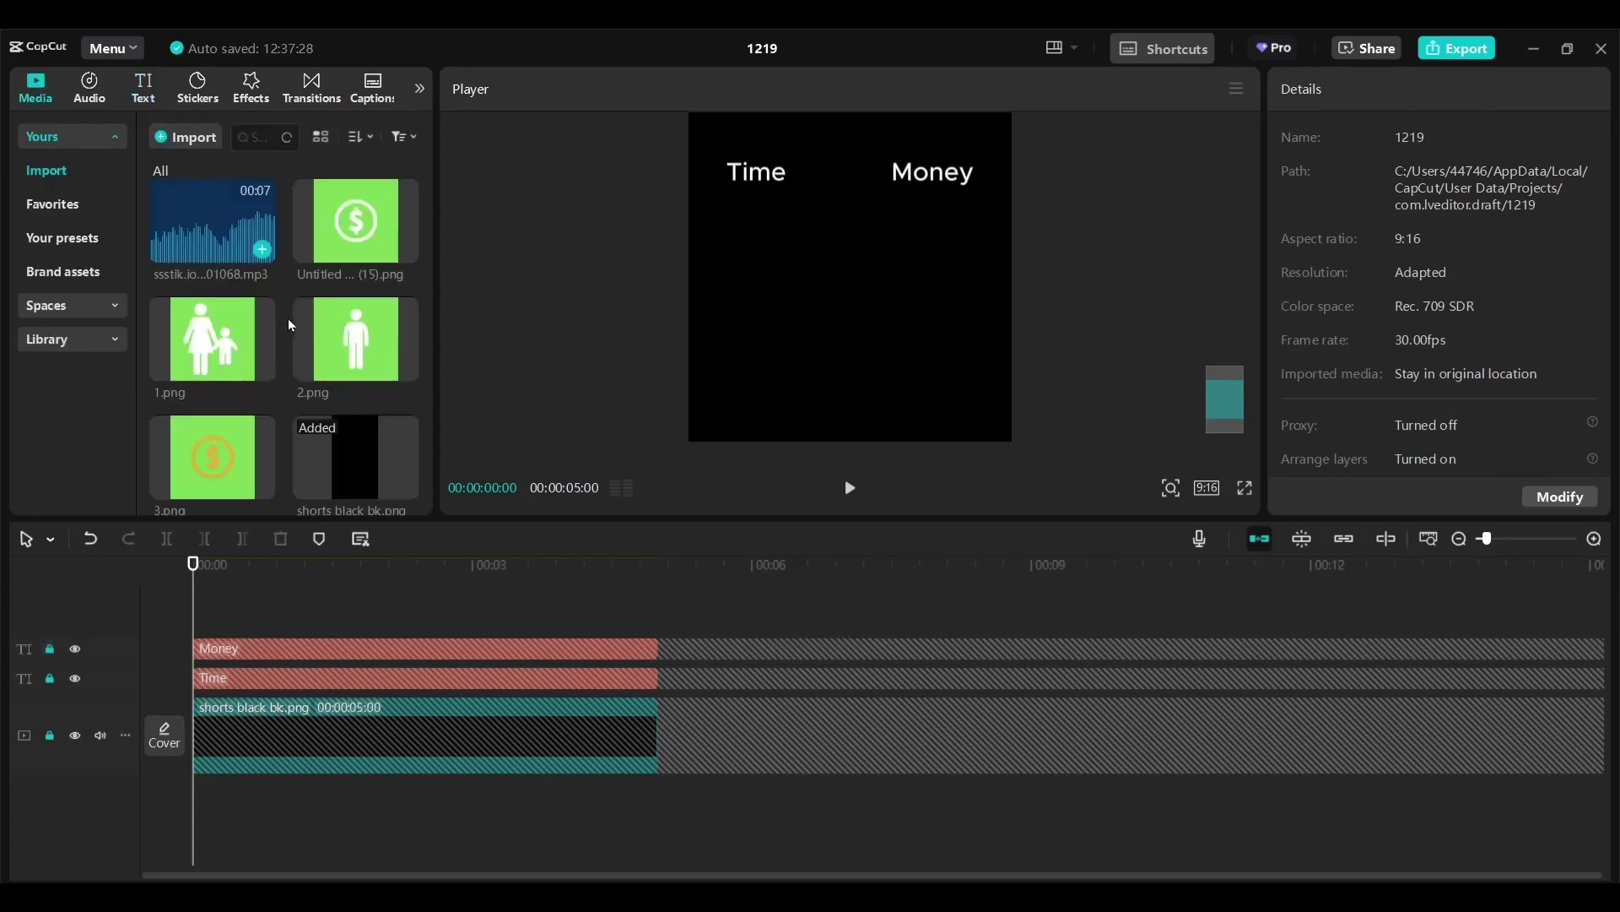
left_click_drag(275, 586, 191, 607)
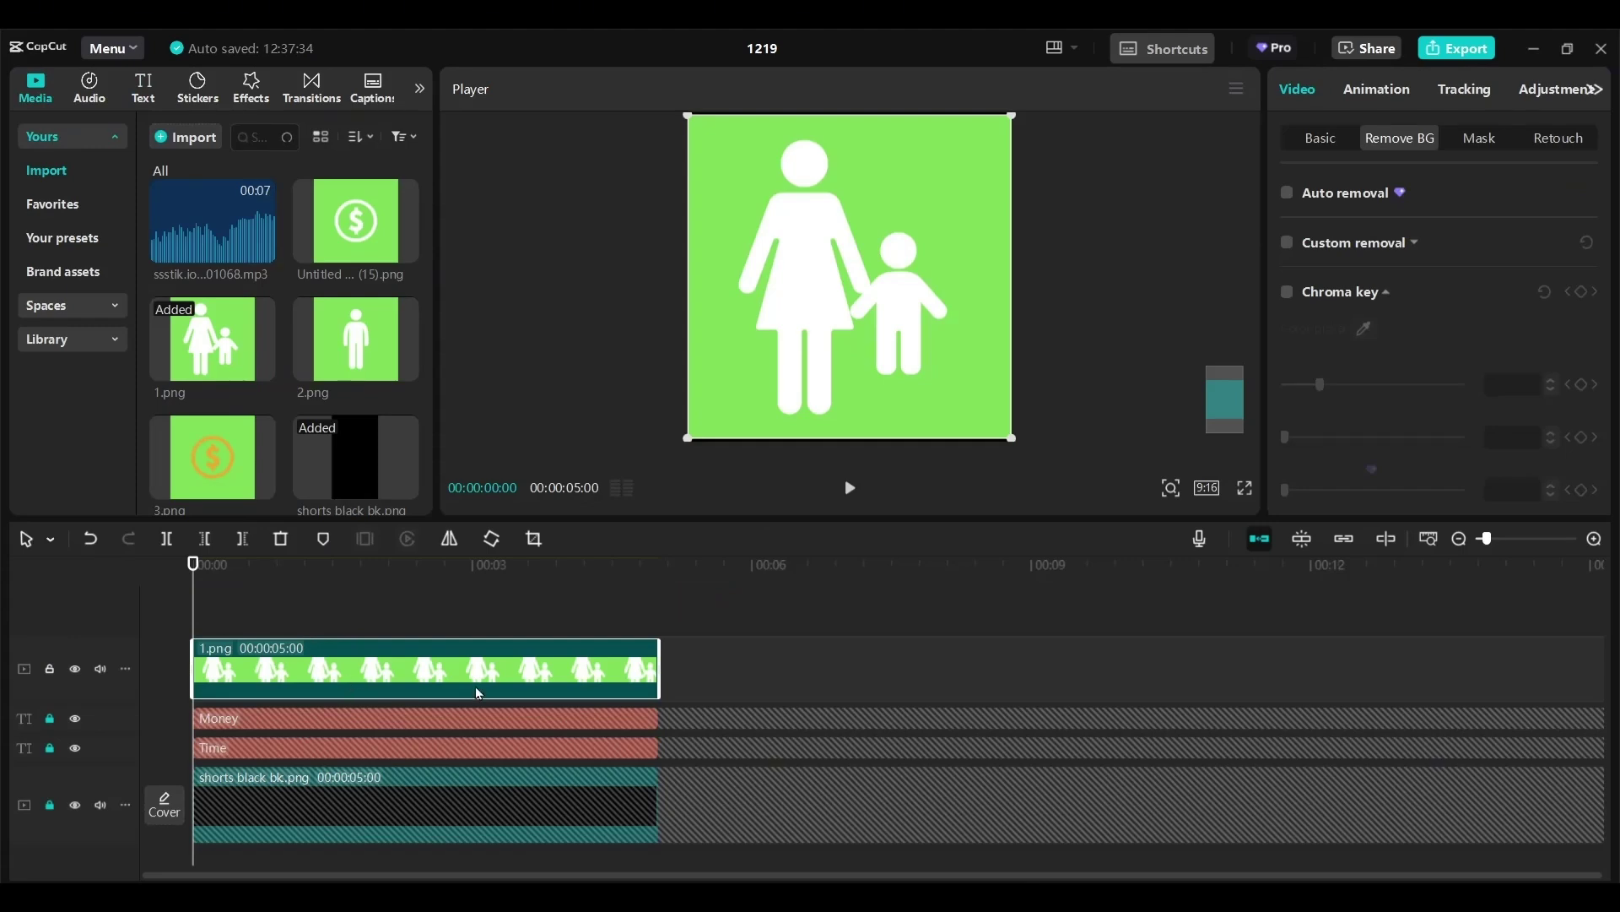
Remove the green background of 1.png with Chroma key, sampling the green from the image.
left_click(1286, 292)
left_click(1363, 328)
left_click(980, 355)
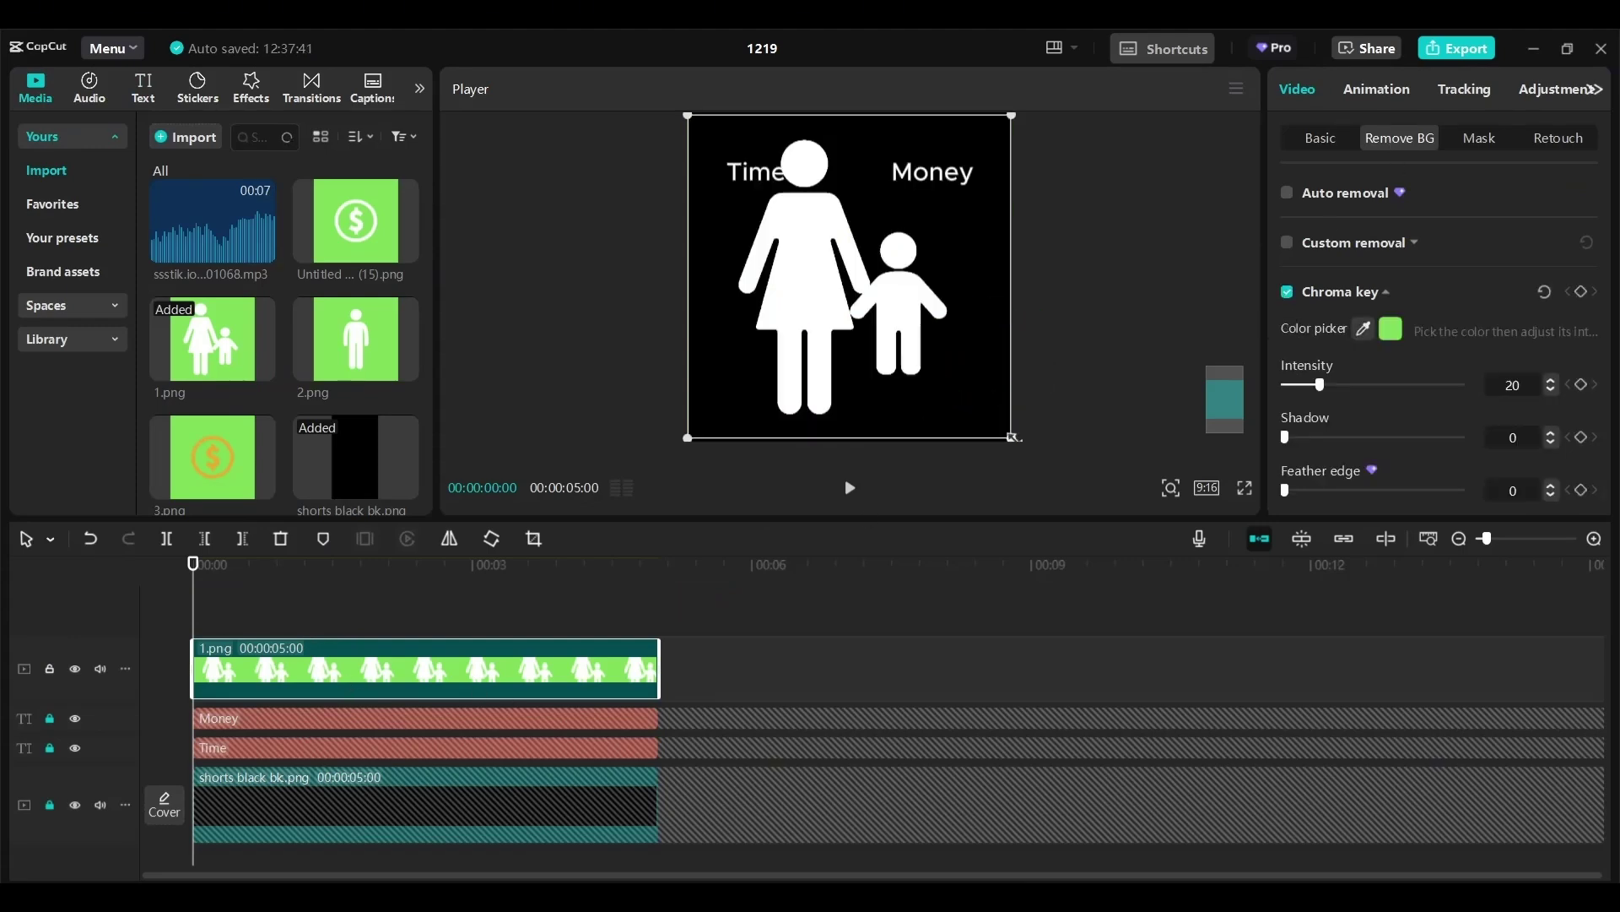
Shrink the woman-and-child image and place it beneath the "Time" text.
left_click_drag(1011, 437, 902, 327)
left_click_drag(850, 275, 759, 247)
left_click(1170, 488)
Add Untitled design (15).png above the 1.png clip and remove its green background with Chroma key.
left_click_drag(356, 221, 192, 615)
left_click(1389, 143)
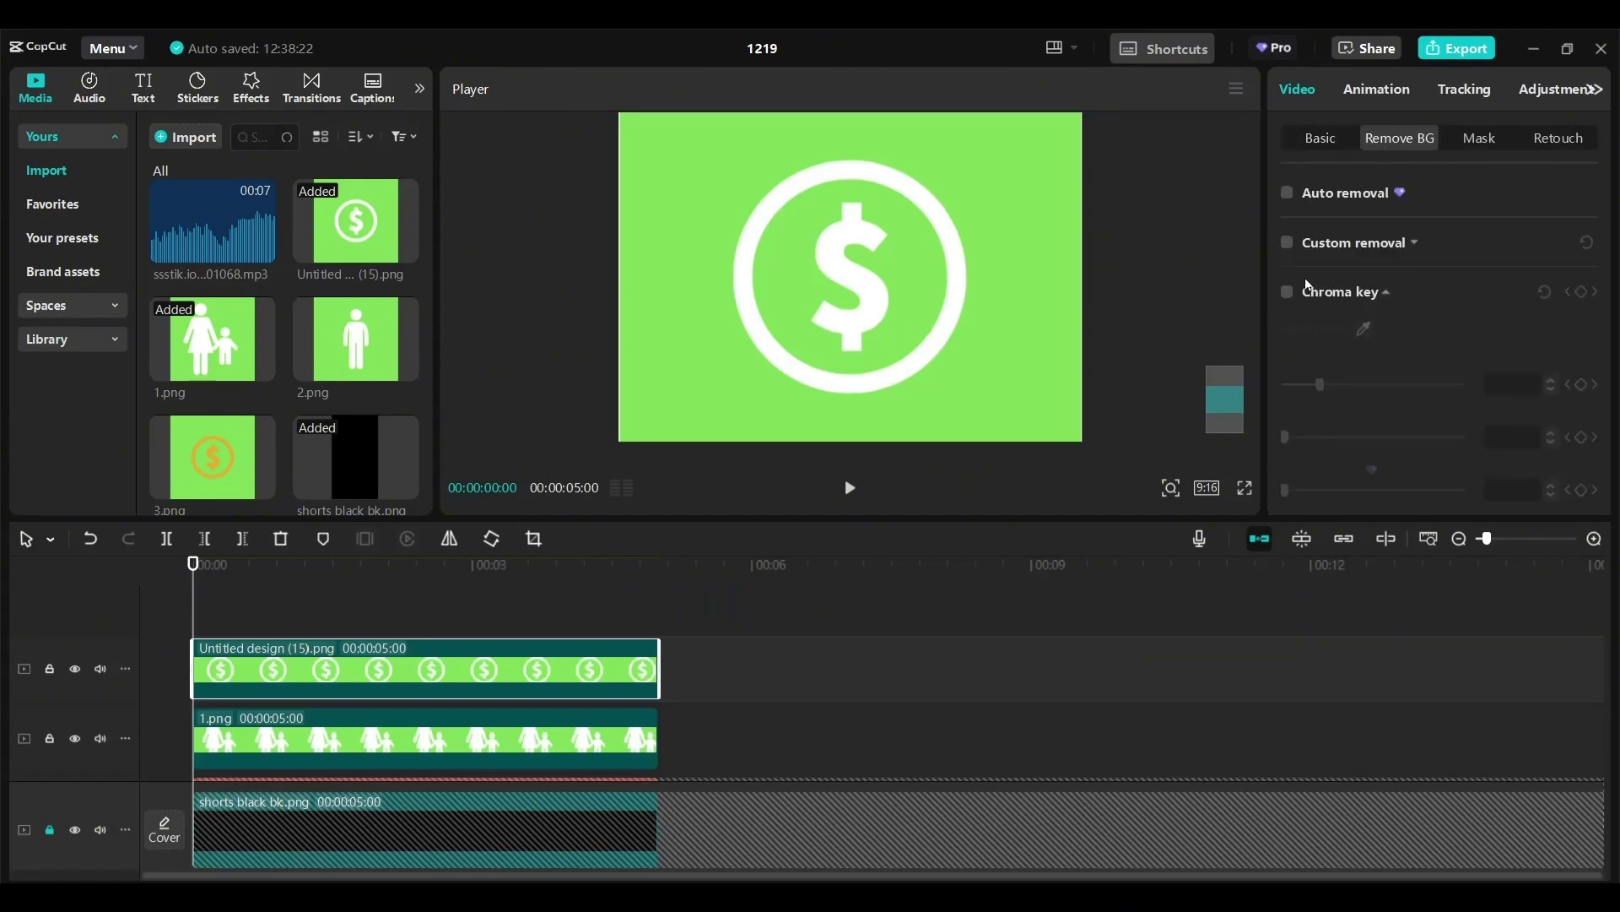
left_click(1286, 292)
left_click(1057, 390)
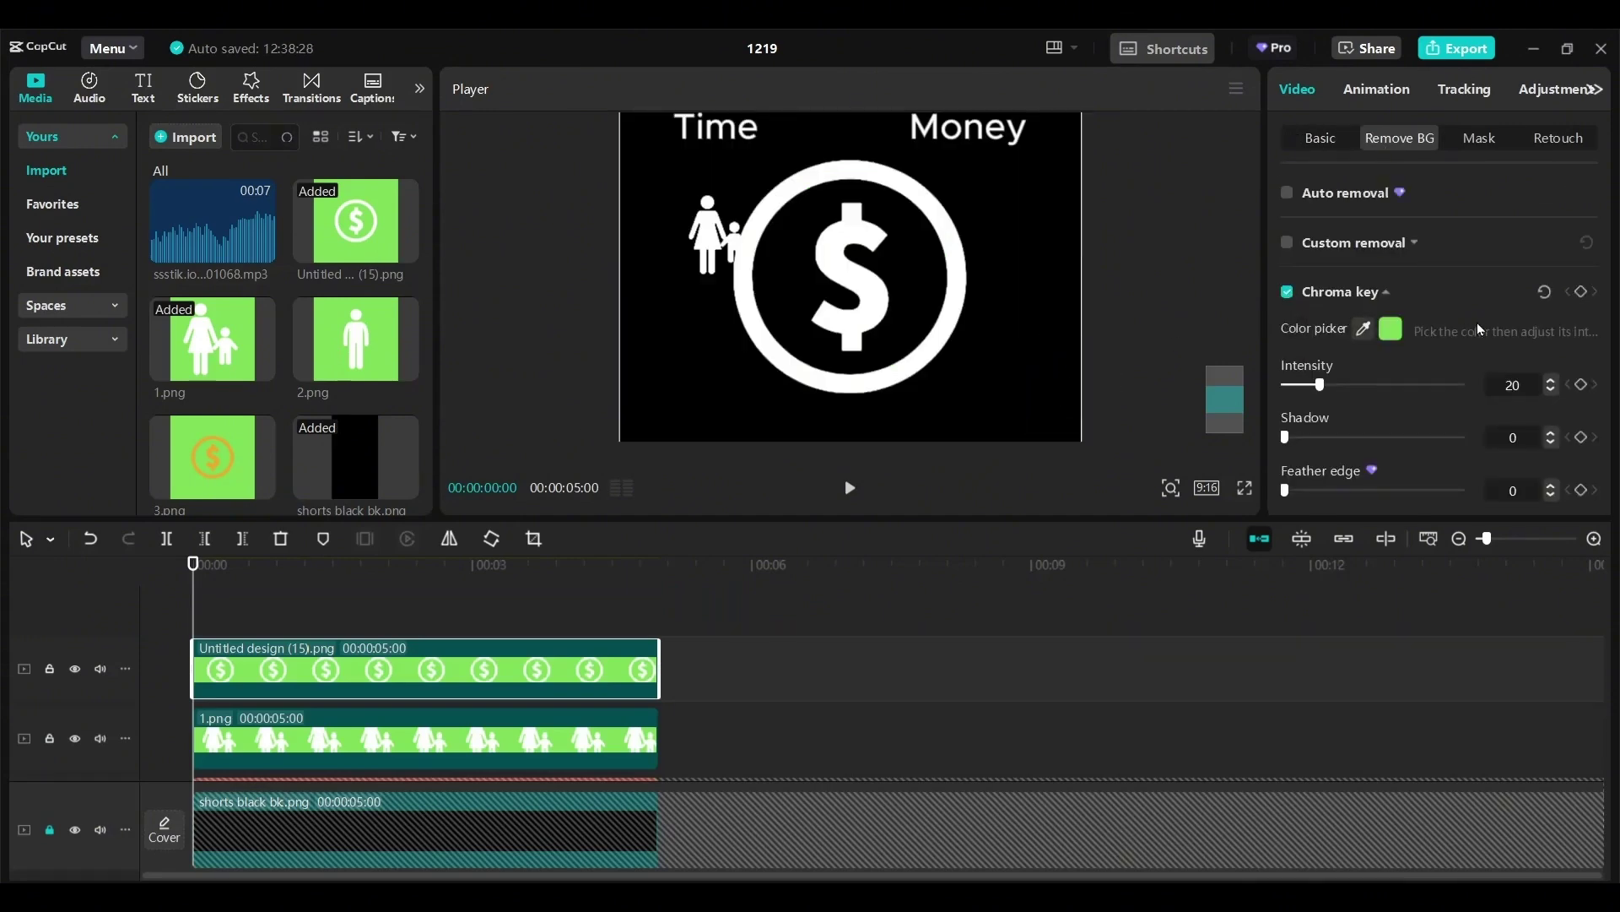
Scale the white dollar coin to 30% and place it beneath "Money" at X 526, Y 206.
left_click(1325, 137)
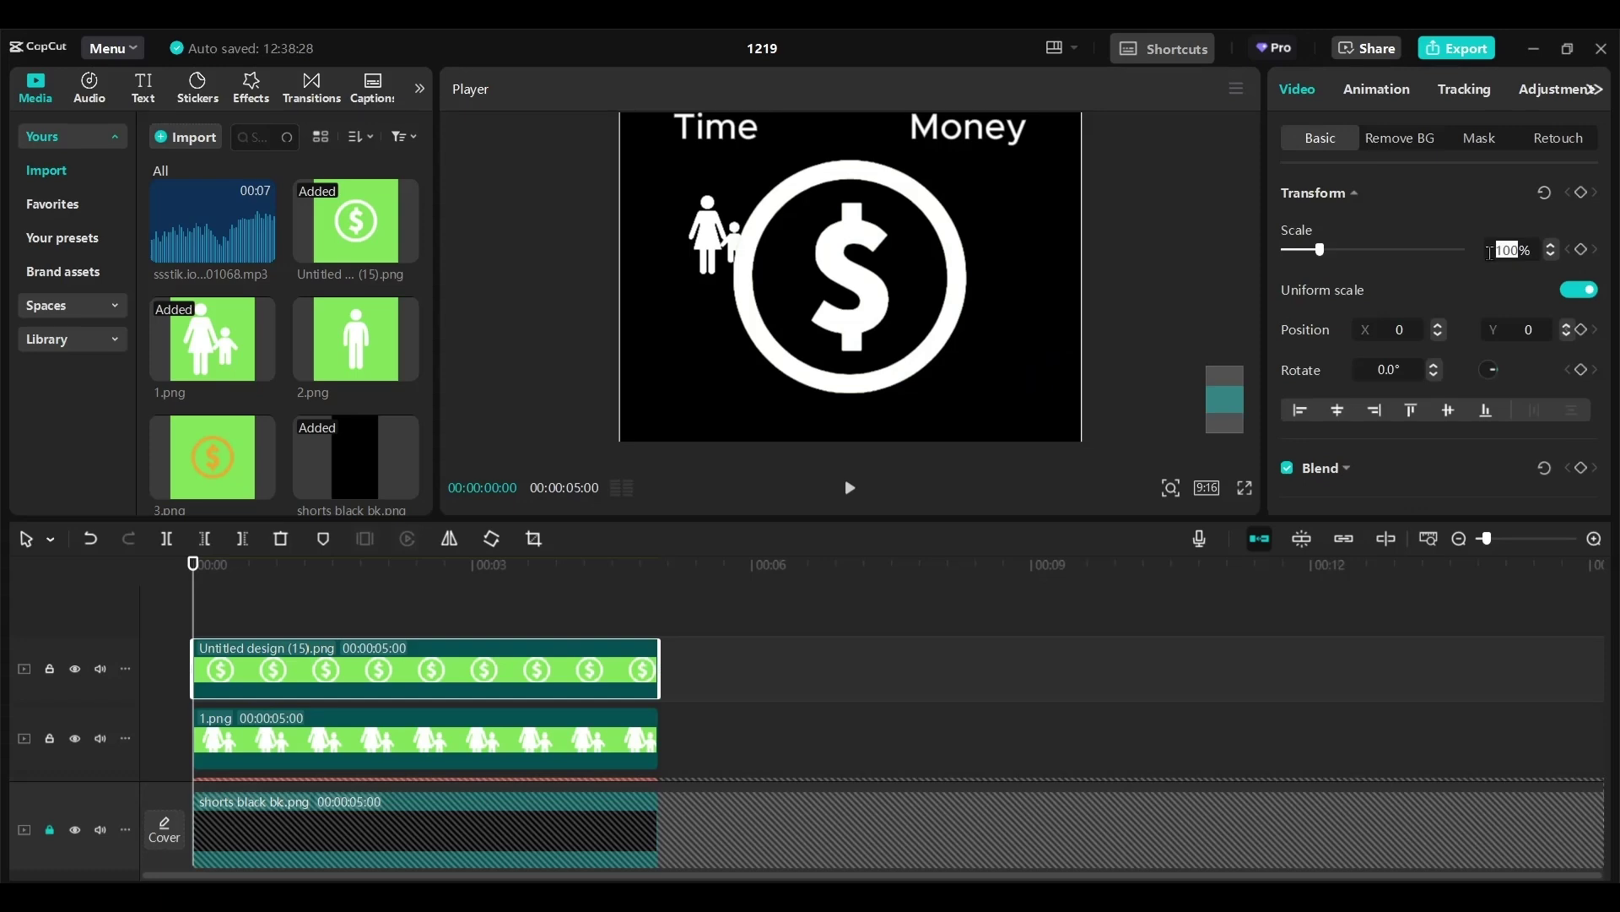
key("Return")
left_click_drag(903, 230, 918, 208)
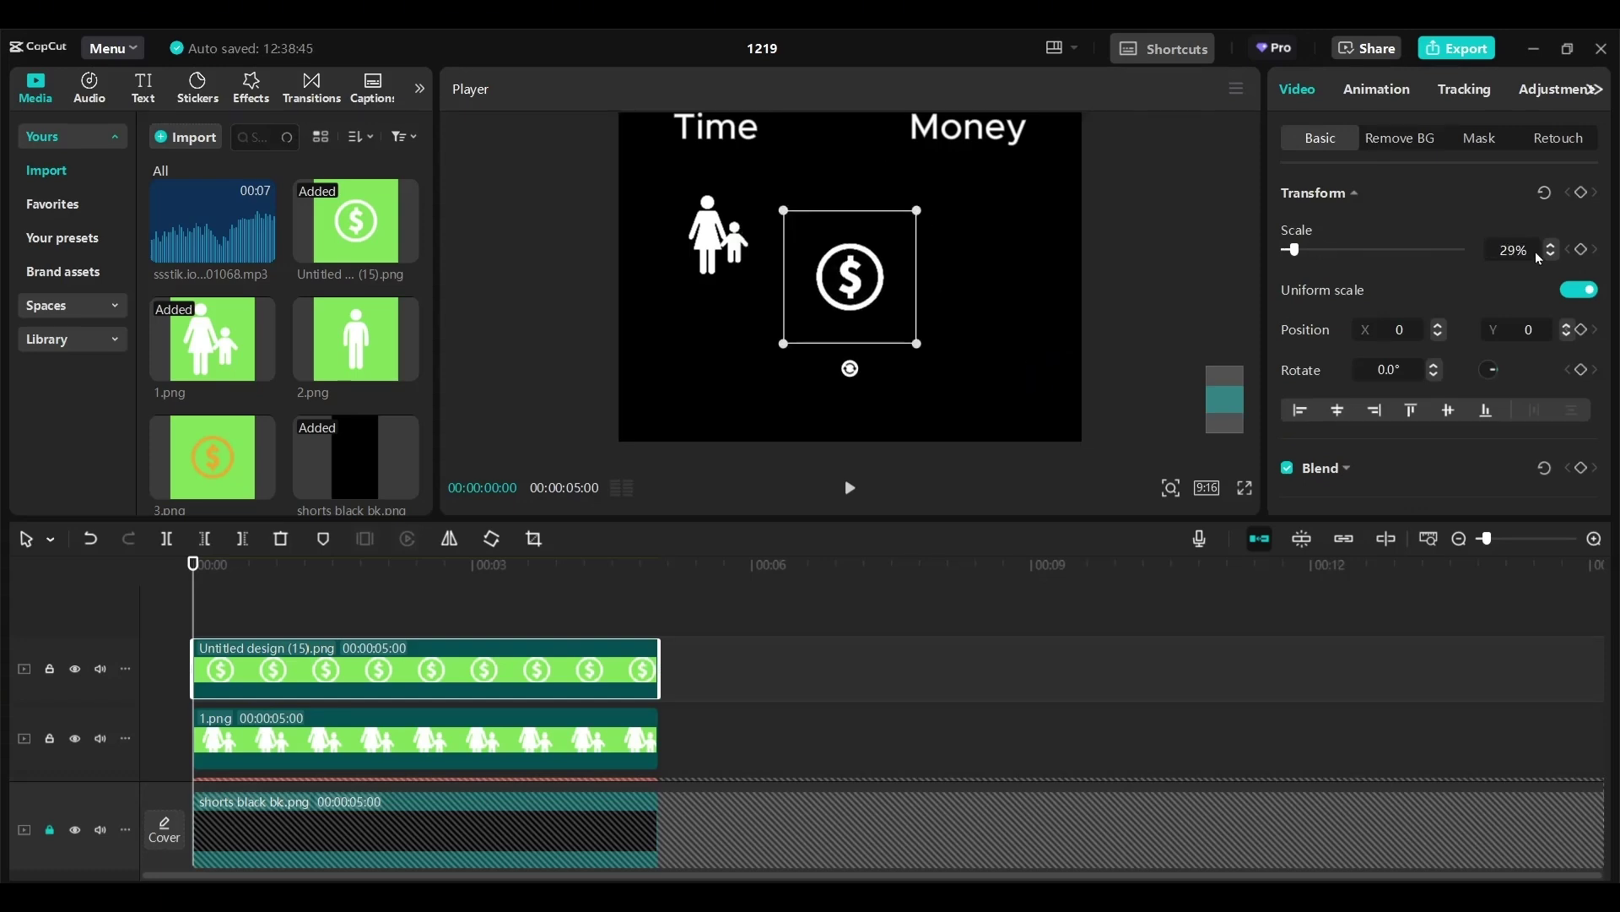
left_click_drag(850, 291, 963, 247)
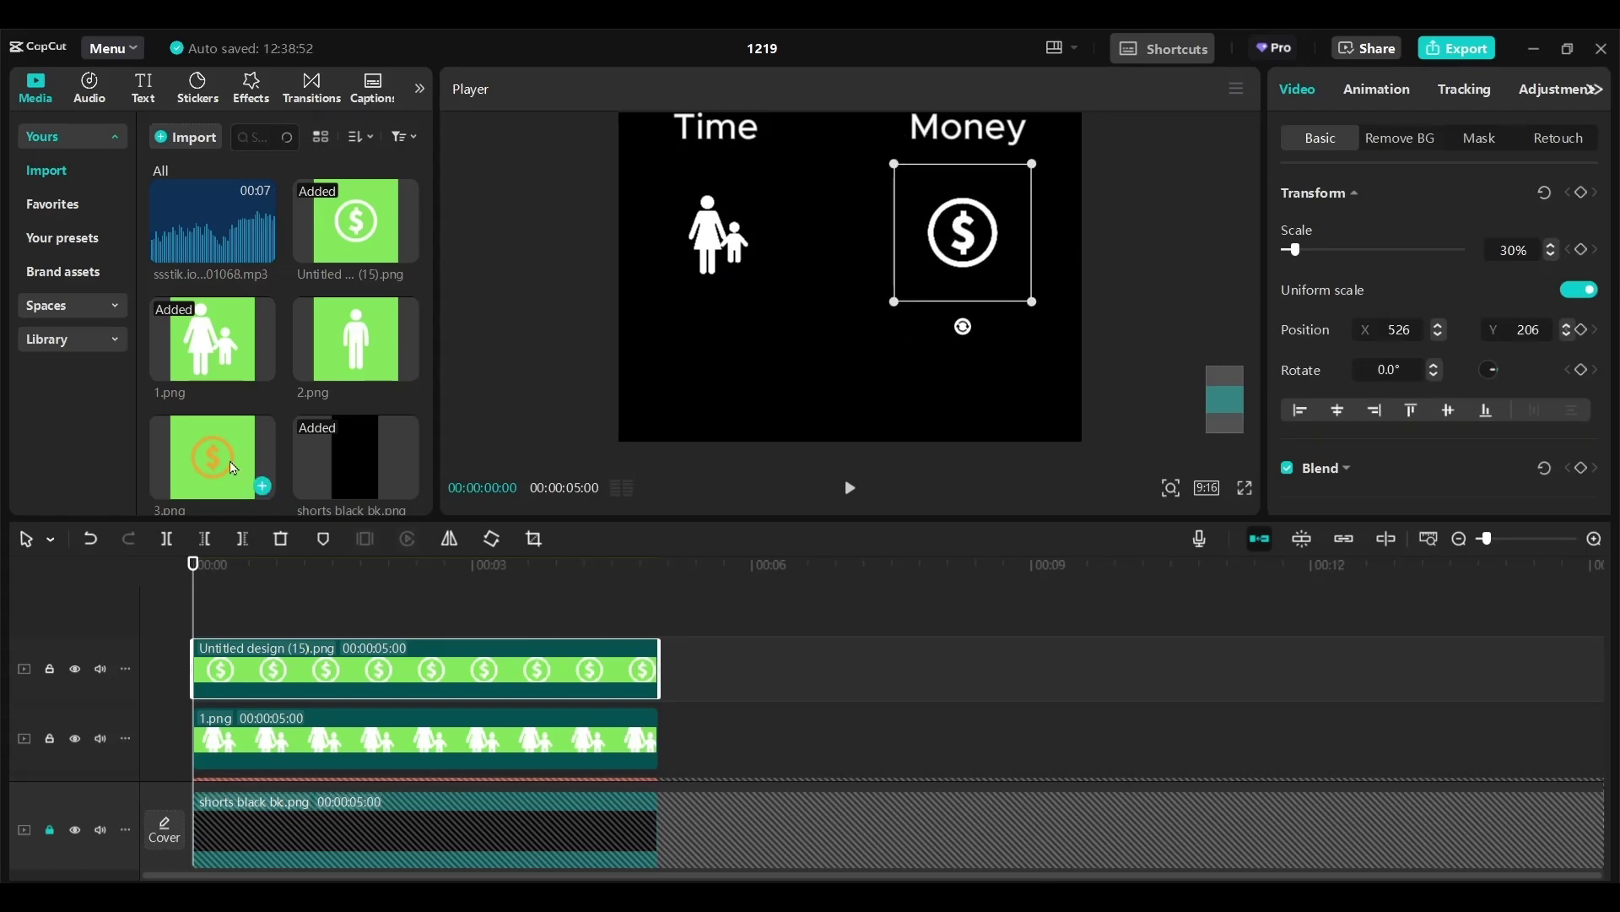
Add 3.png with its green keyed out and place the gold coin at 30% scale exactly over the white one.
left_click(263, 486)
left_click(1391, 143)
left_click(1033, 377)
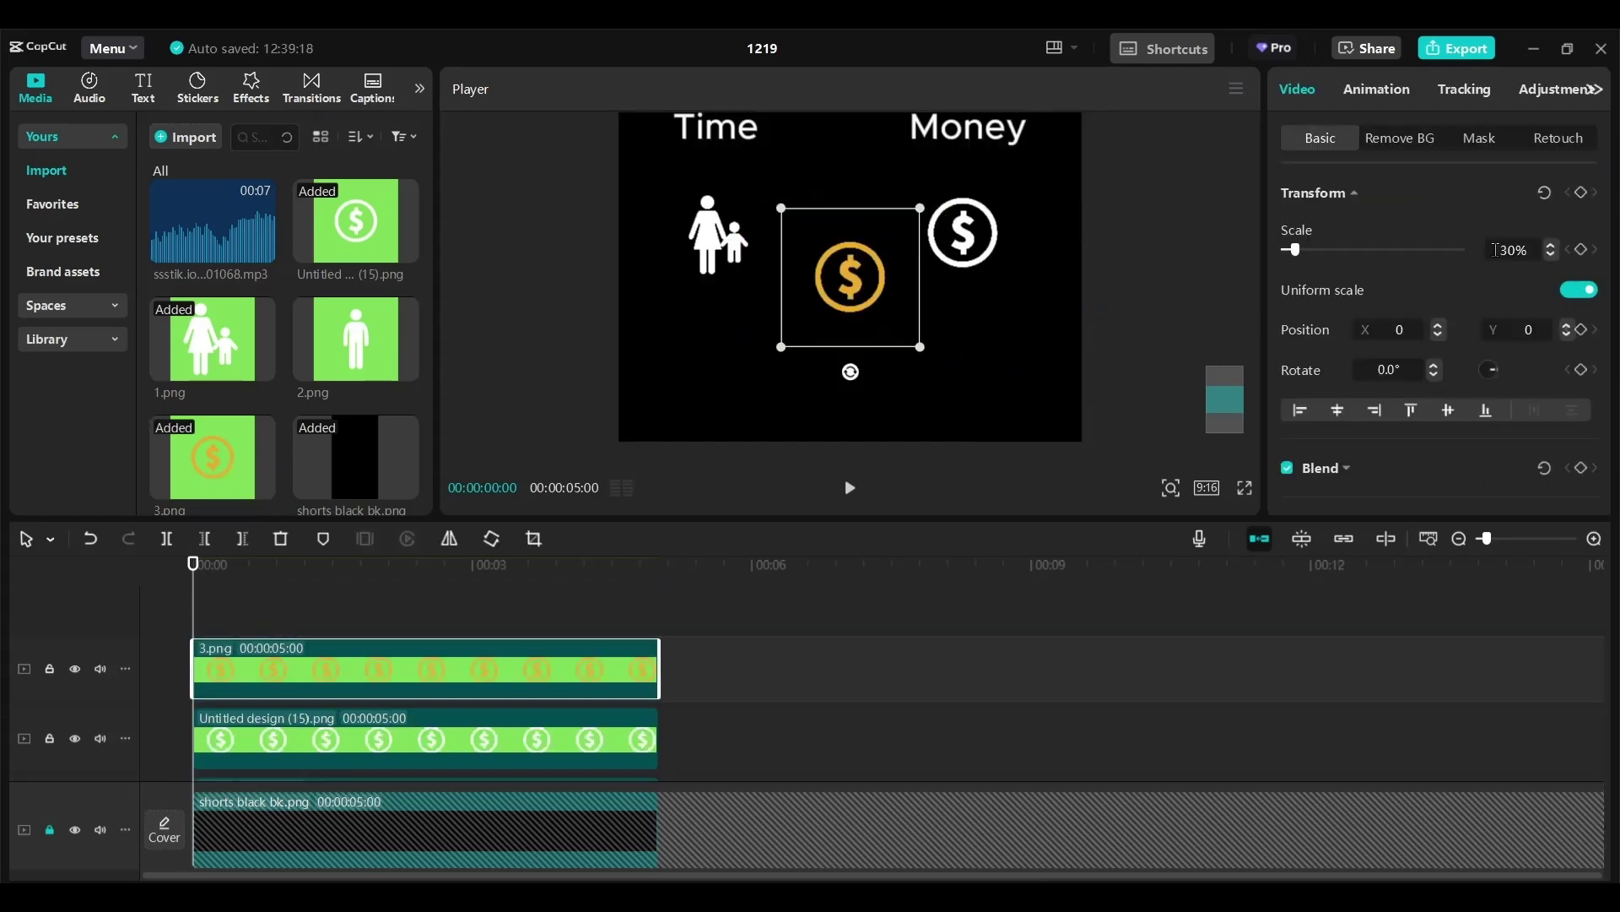
left_click_drag(853, 287, 966, 240)
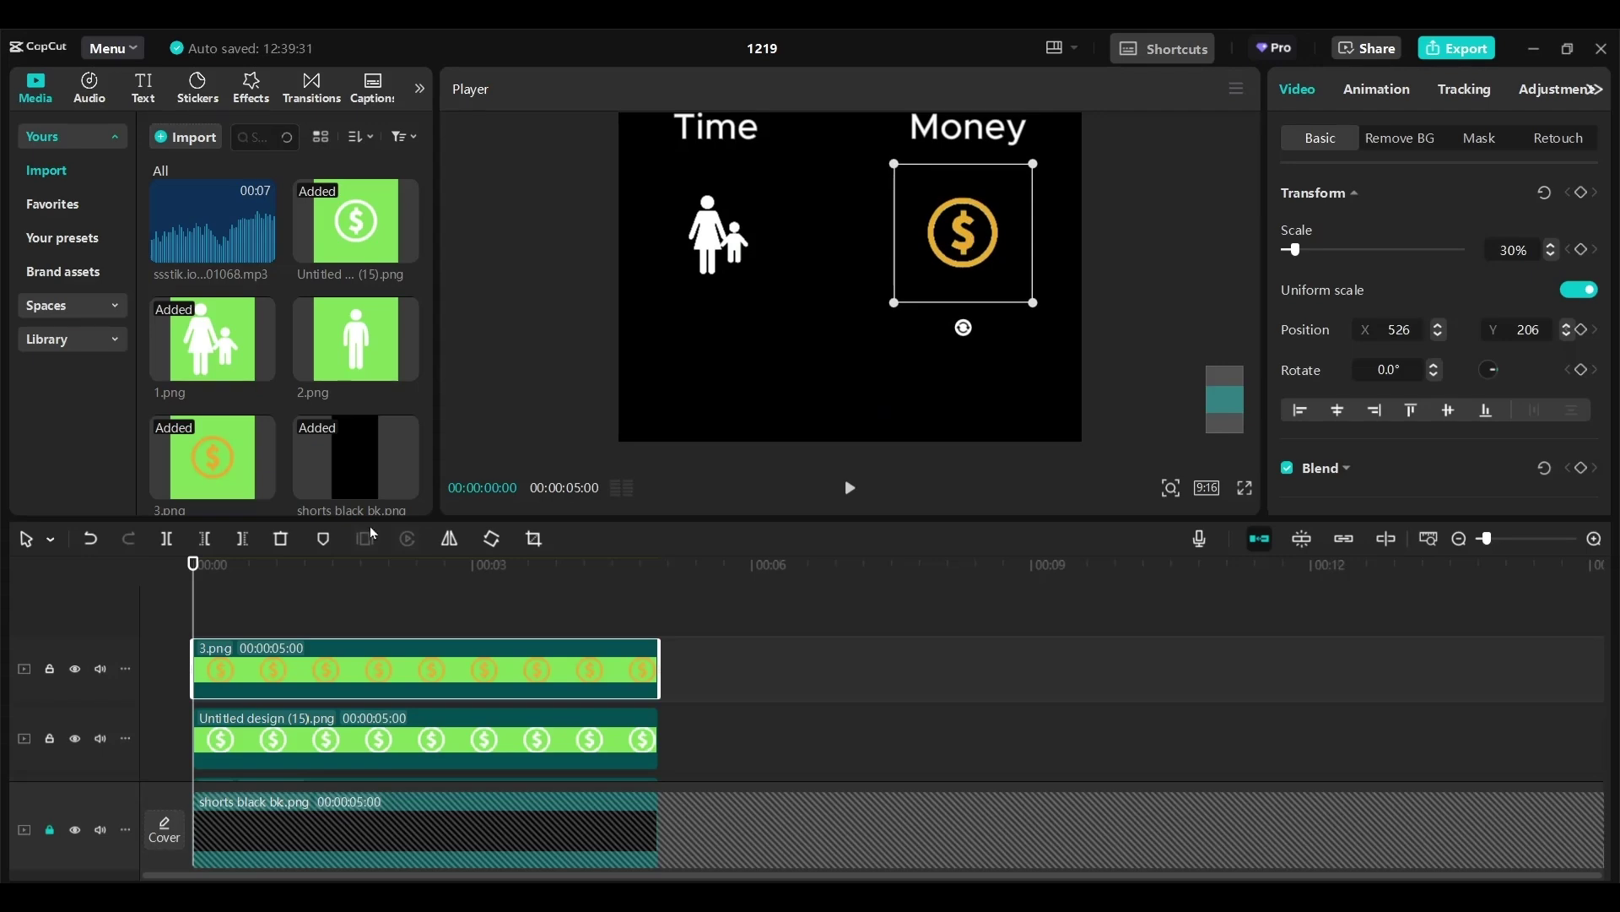
Add 2.png with its green keyed out, and size and place the man beside the woman and child.
left_click_drag(355, 338, 193, 613)
left_click(1398, 137)
left_click(1363, 328)
left_click(1047, 337)
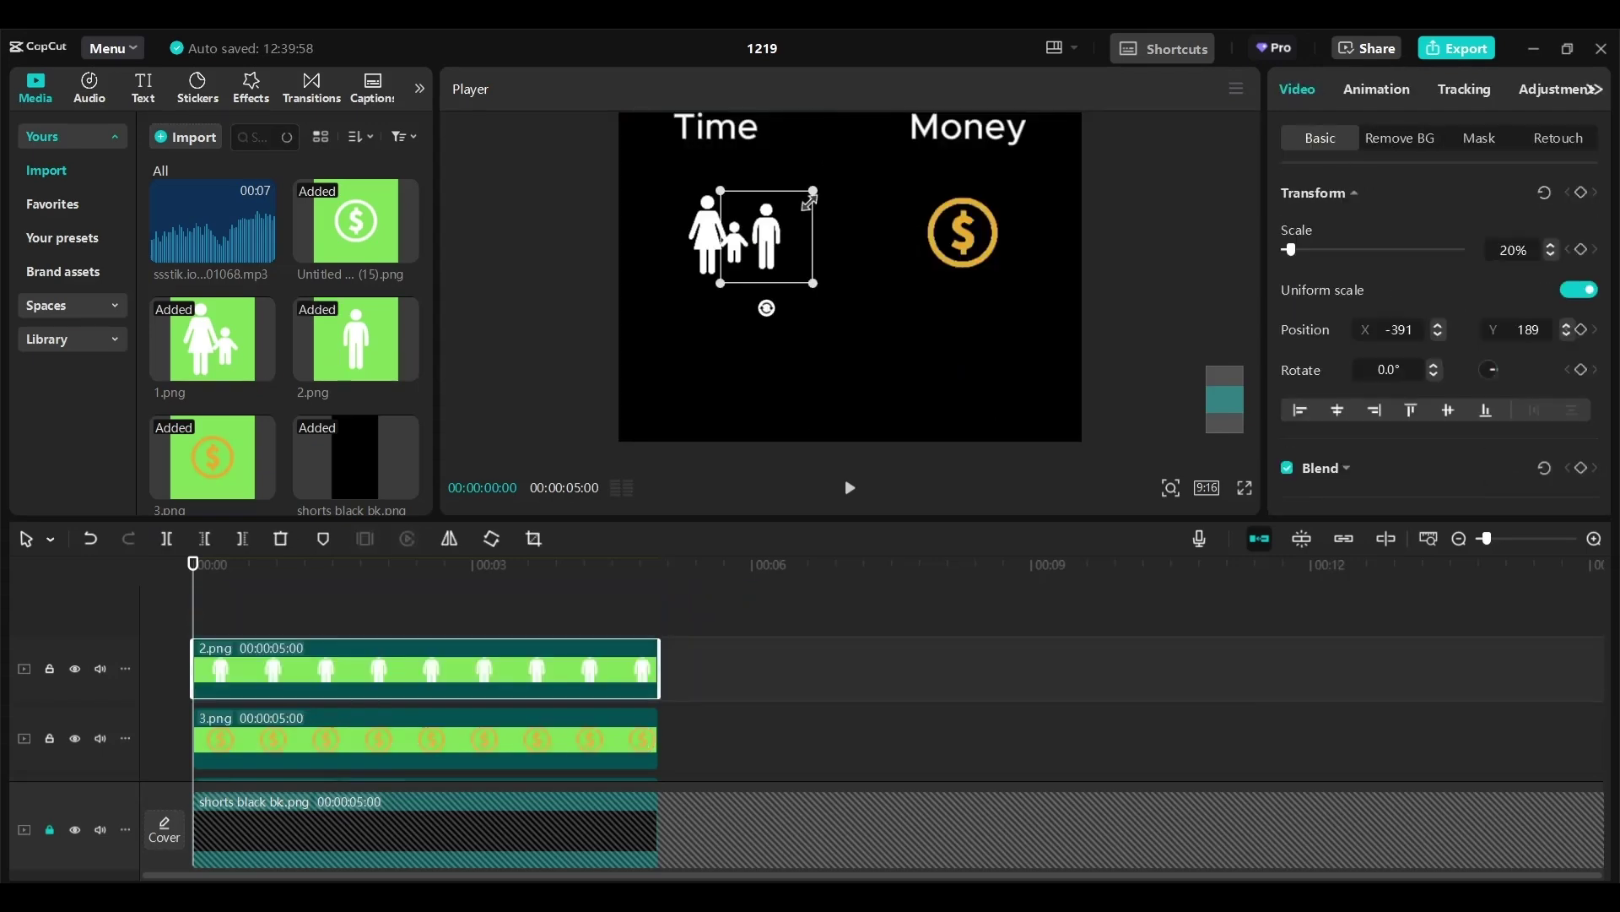
left_click_drag(815, 188, 836, 171)
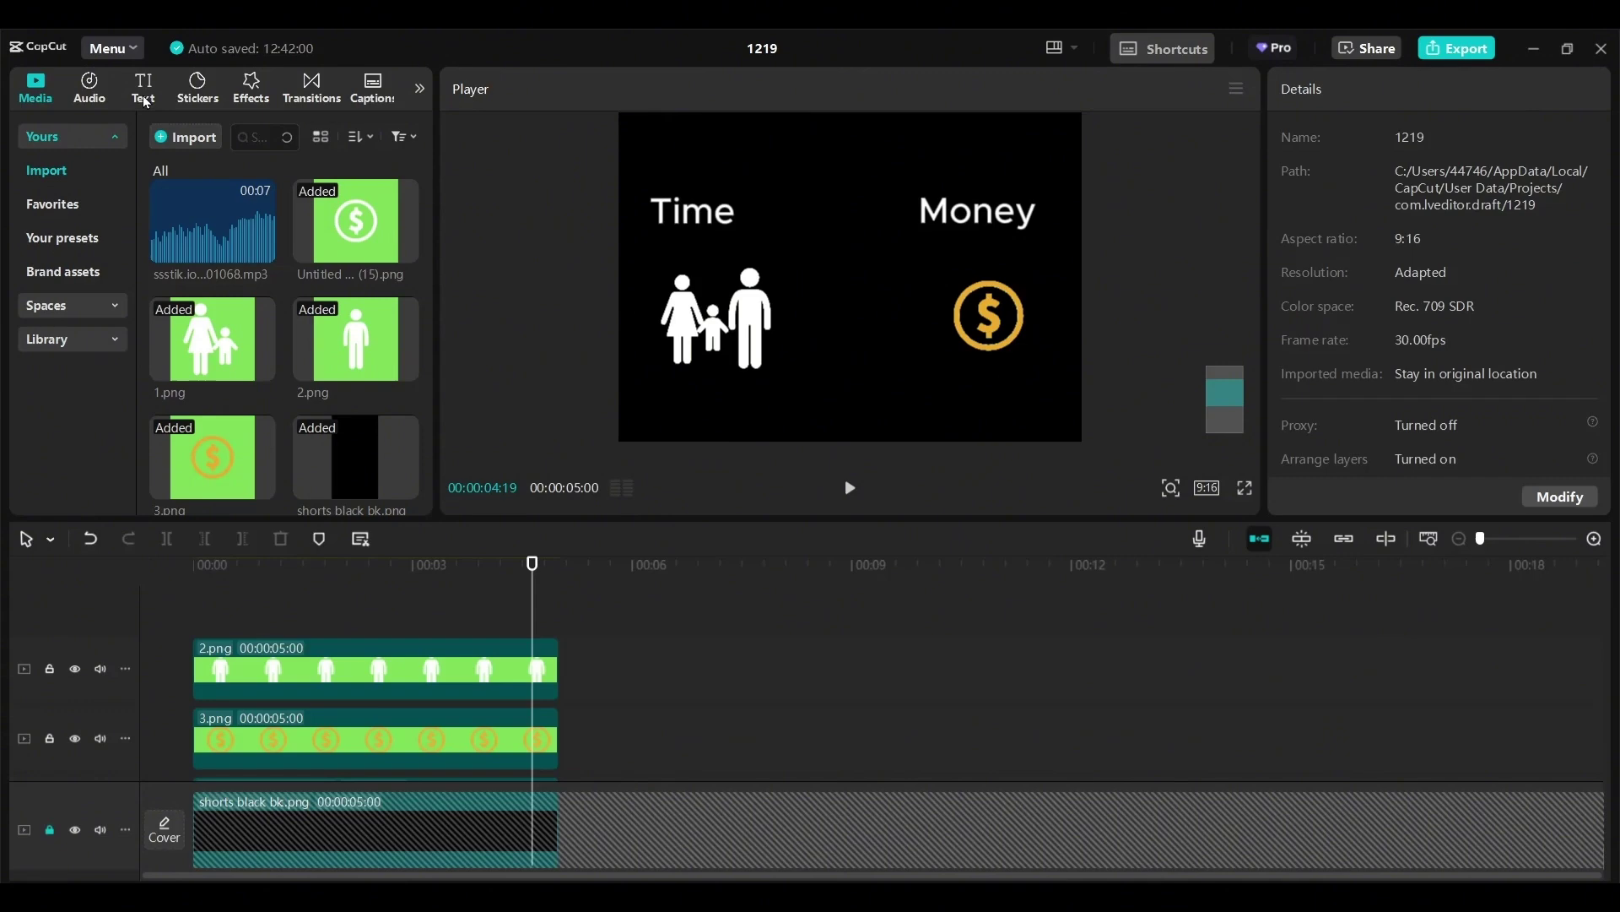
Add a default text clip above 2.png, extend it to the 5-second end and change its wording to a row of dashes.
left_click(143, 94)
left_click_drag(195, 196, 245, 659)
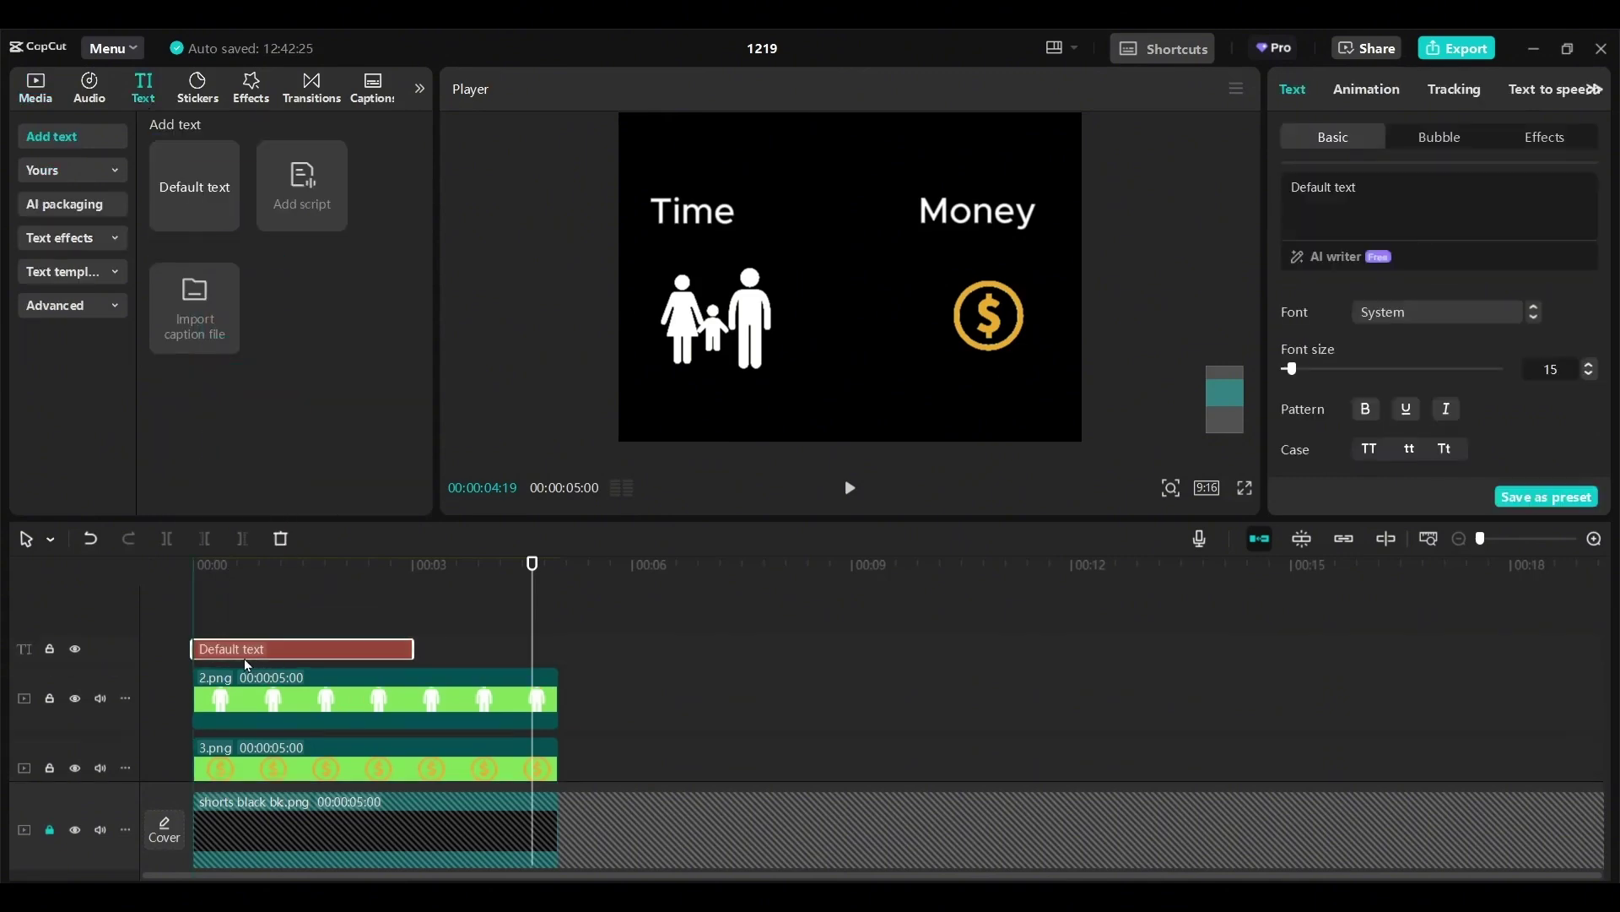
left_click_drag(417, 658, 560, 670)
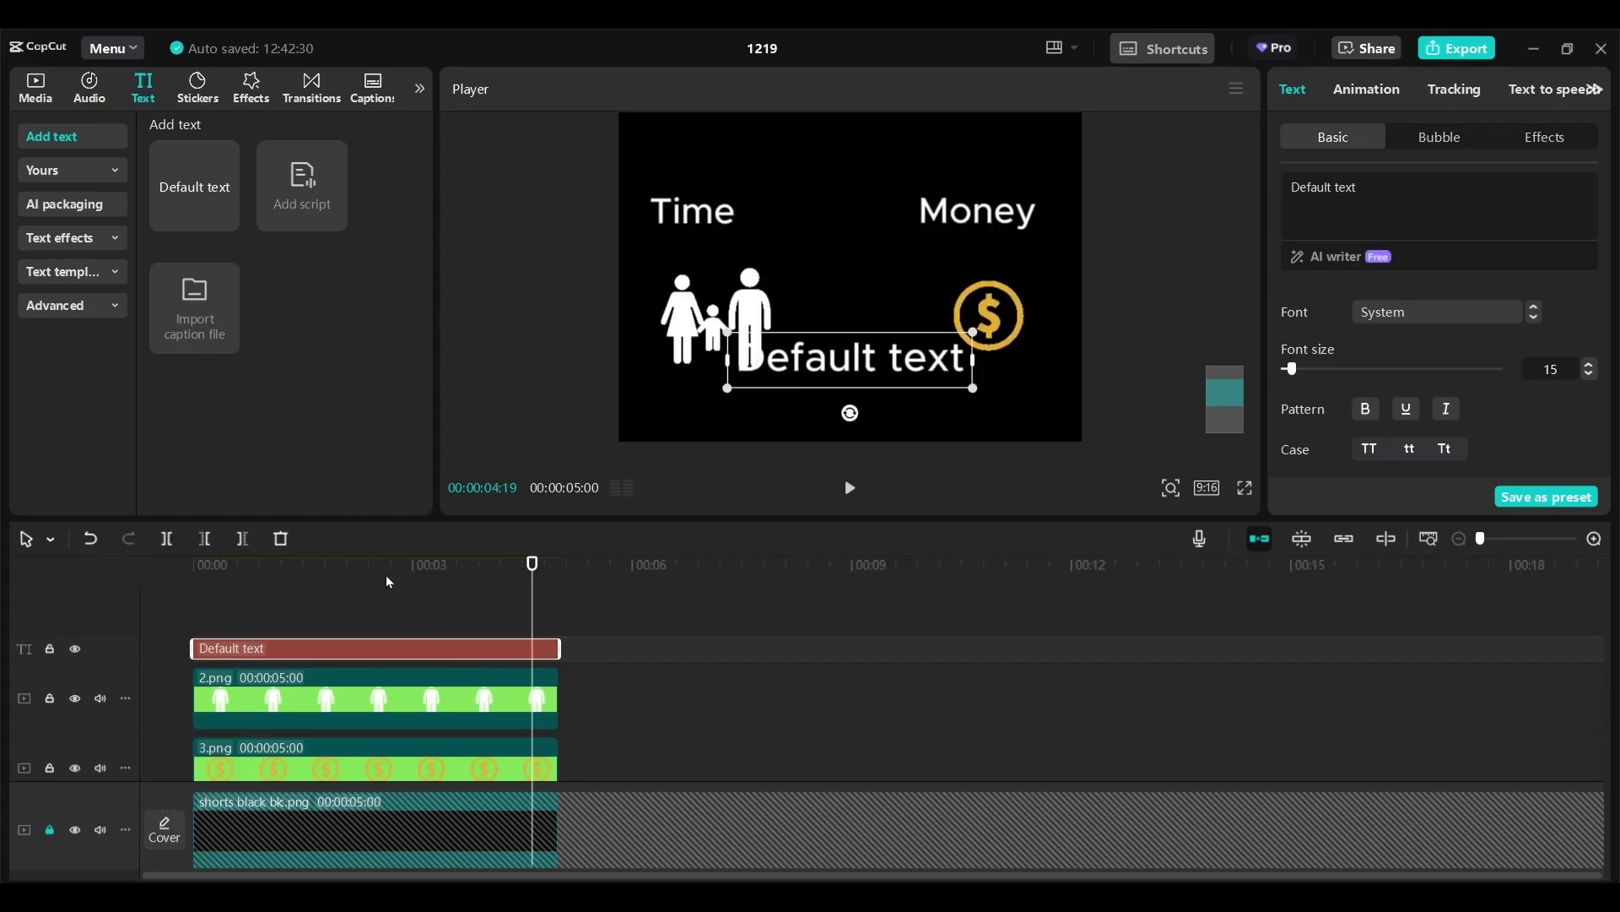
left_click(1322, 187)
type("--------------")
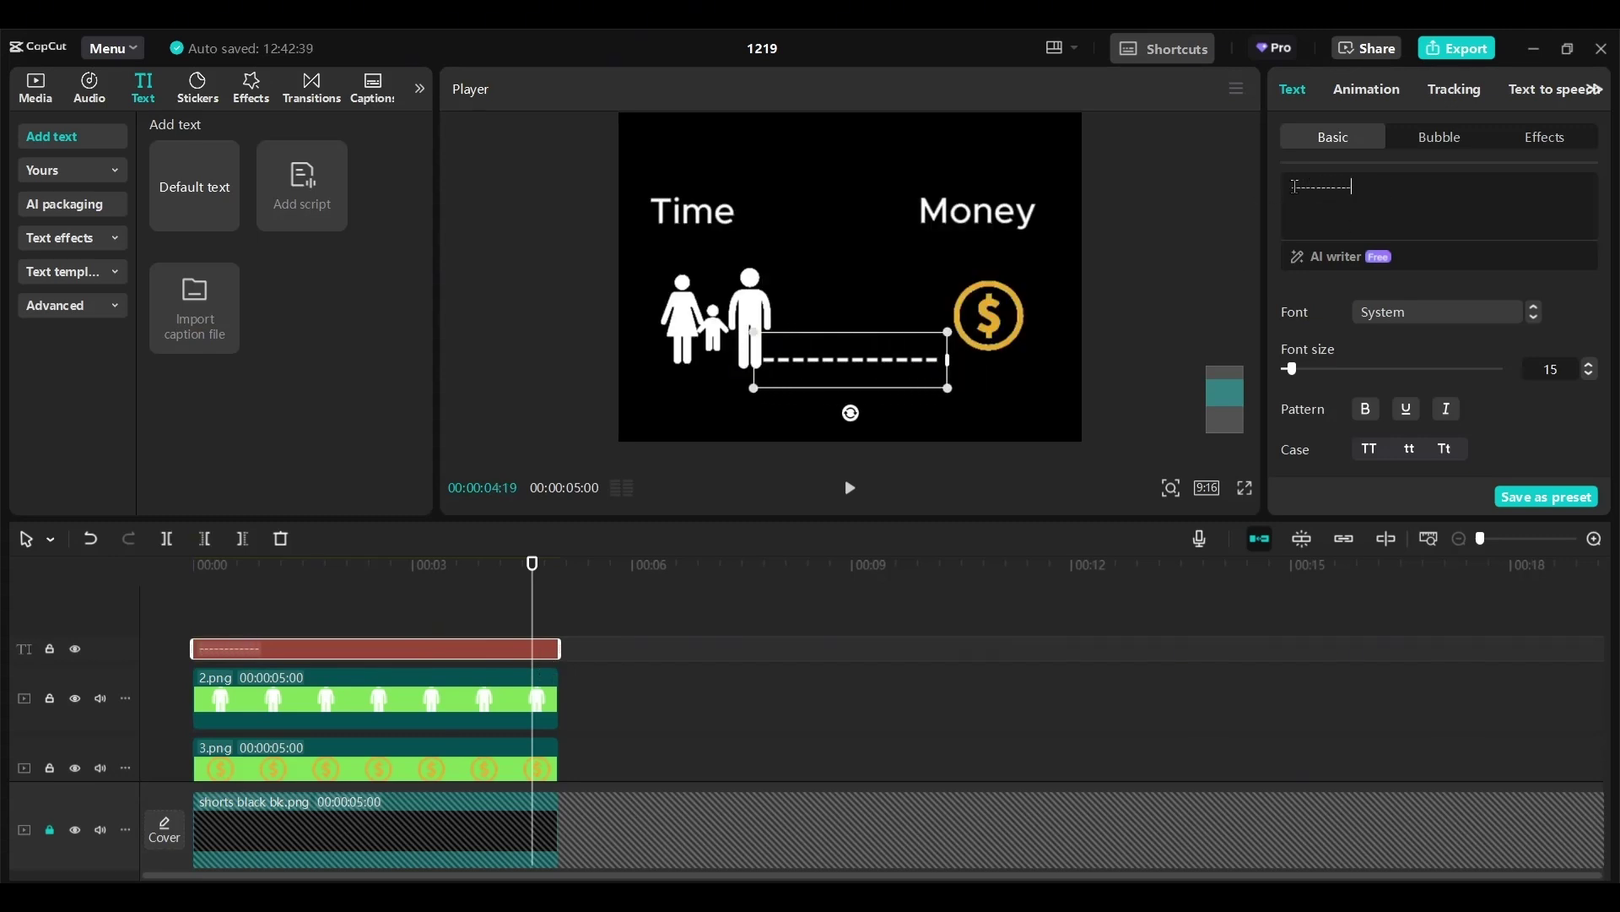
Tighten the dash text's character spacing until it forms a solid line, and add more dashes to lengthen it.
left_click_drag(1605, 238, 1605, 363)
scroll(1554, 332, "down", 2)
scroll(1558, 380, "up", 5)
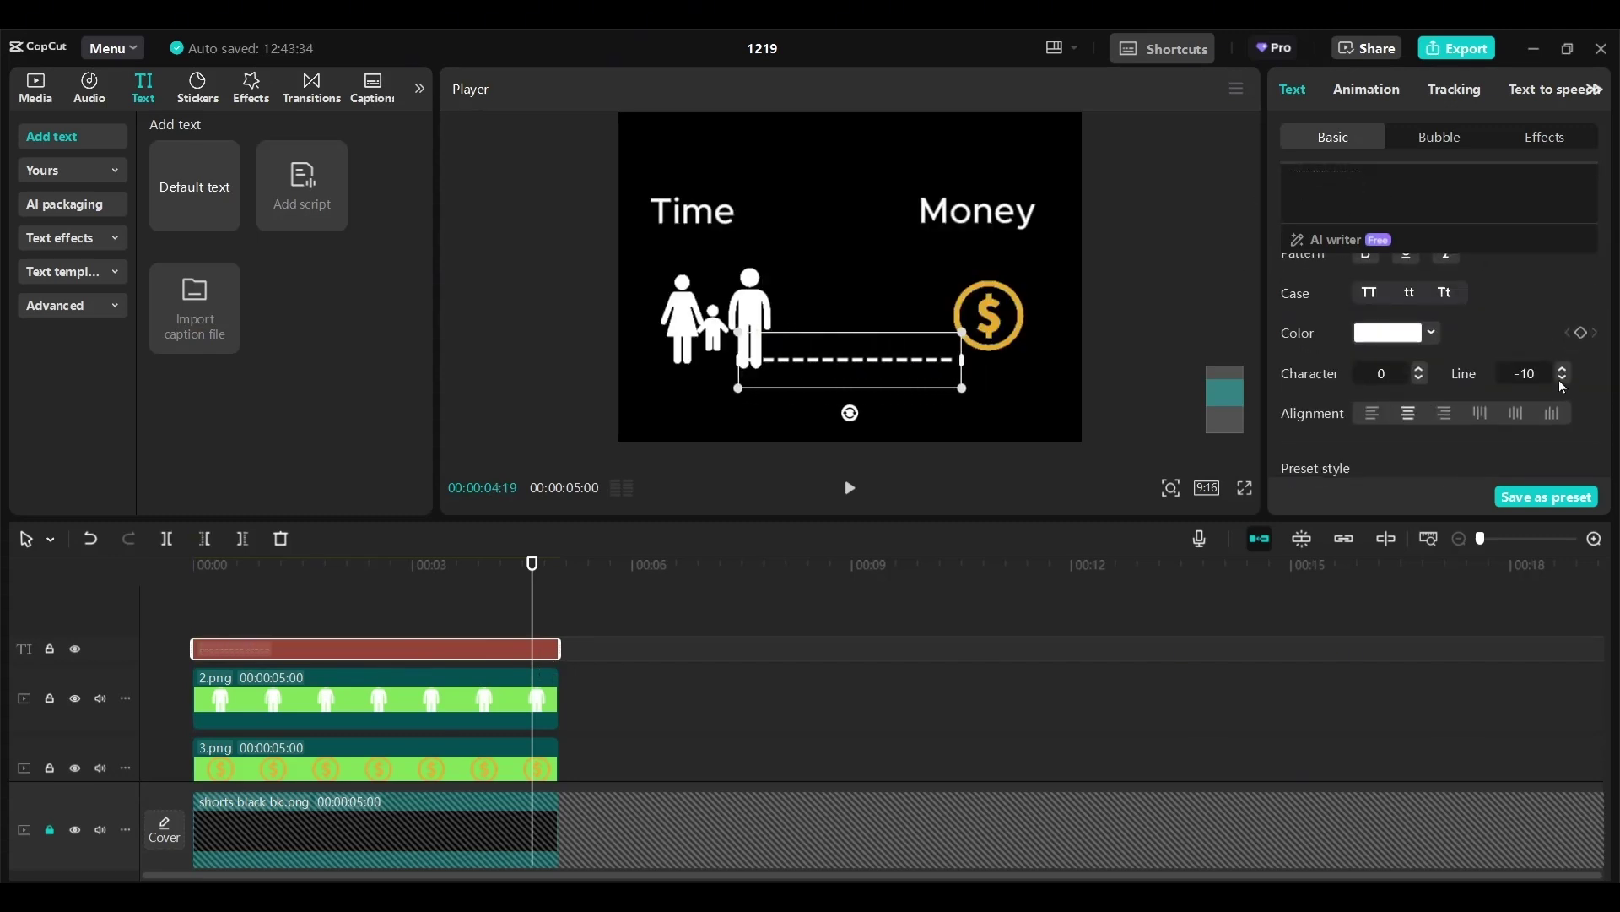
left_click(1416, 381)
left_click(1416, 381)
left_click(1416, 382)
left_click(1416, 382)
left_click(1416, 382)
left_click(1416, 381)
left_click(1381, 170)
type("------------------------------------")
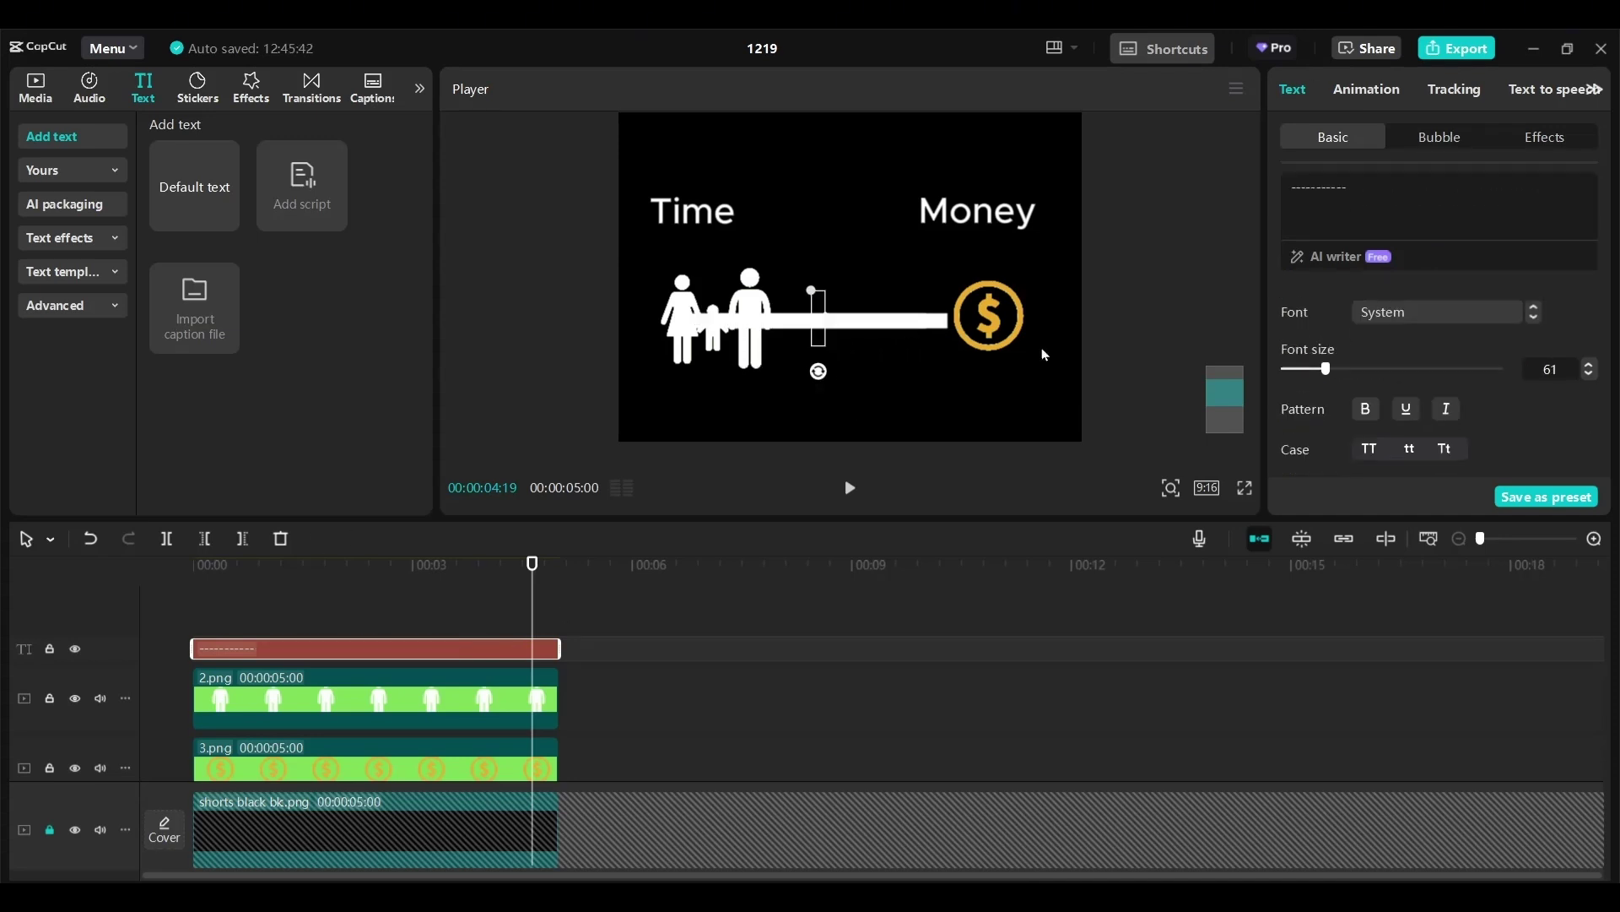
Set the dash line's font size to 40 and move its clip below the 2.png track.
left_click(919, 319)
left_click(506, 649)
left_click(844, 324)
left_click(499, 657)
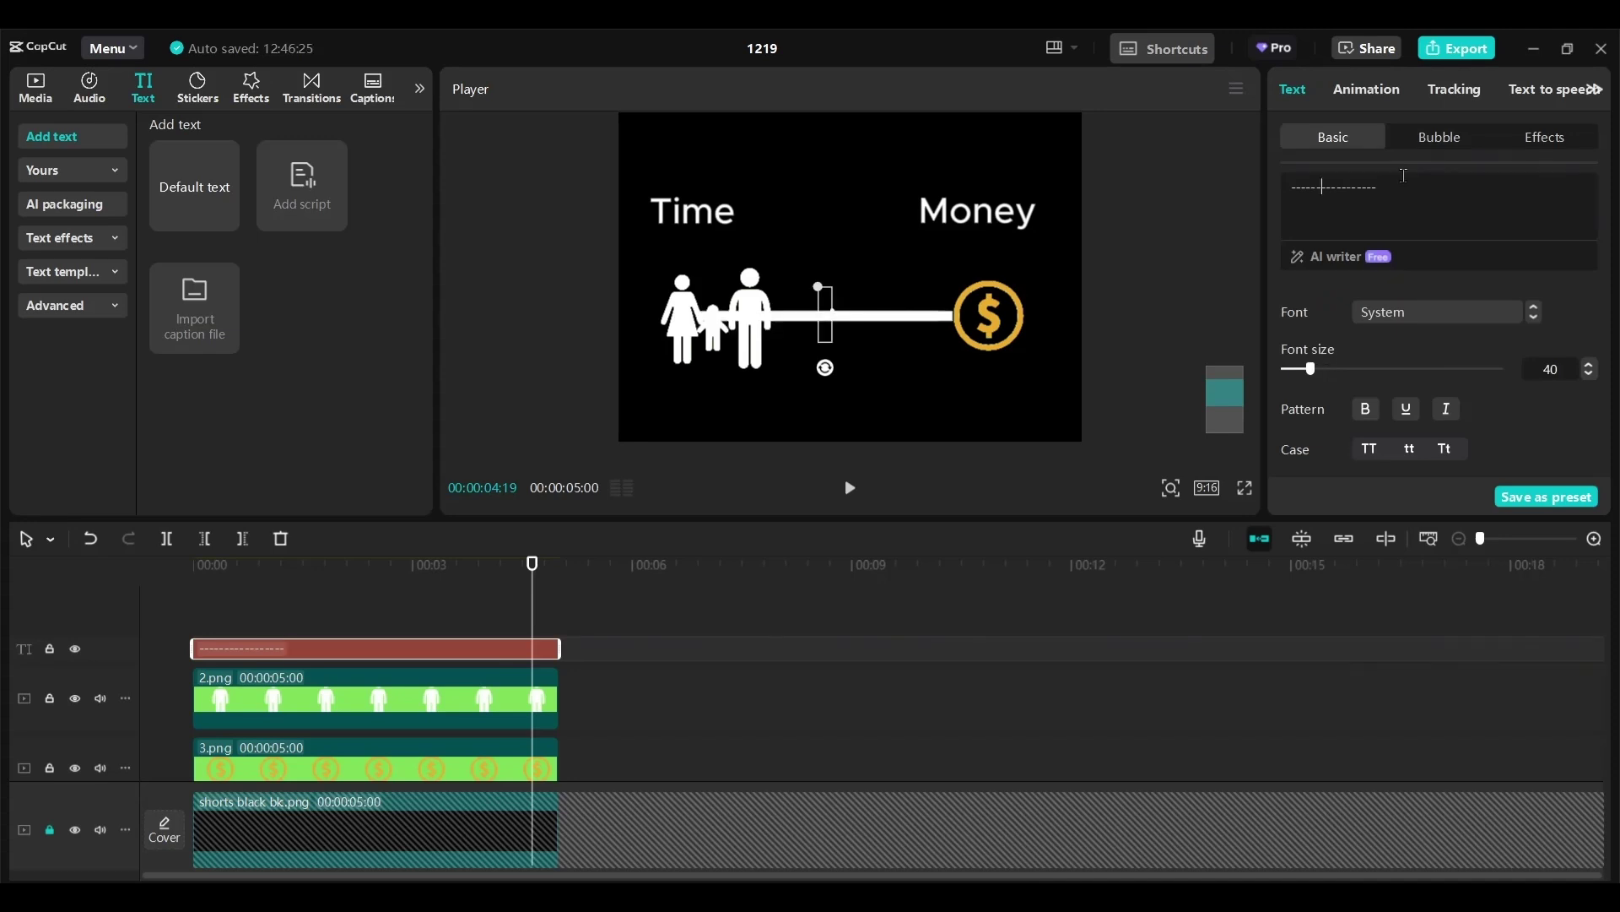
scroll(500, 621, "down", 1)
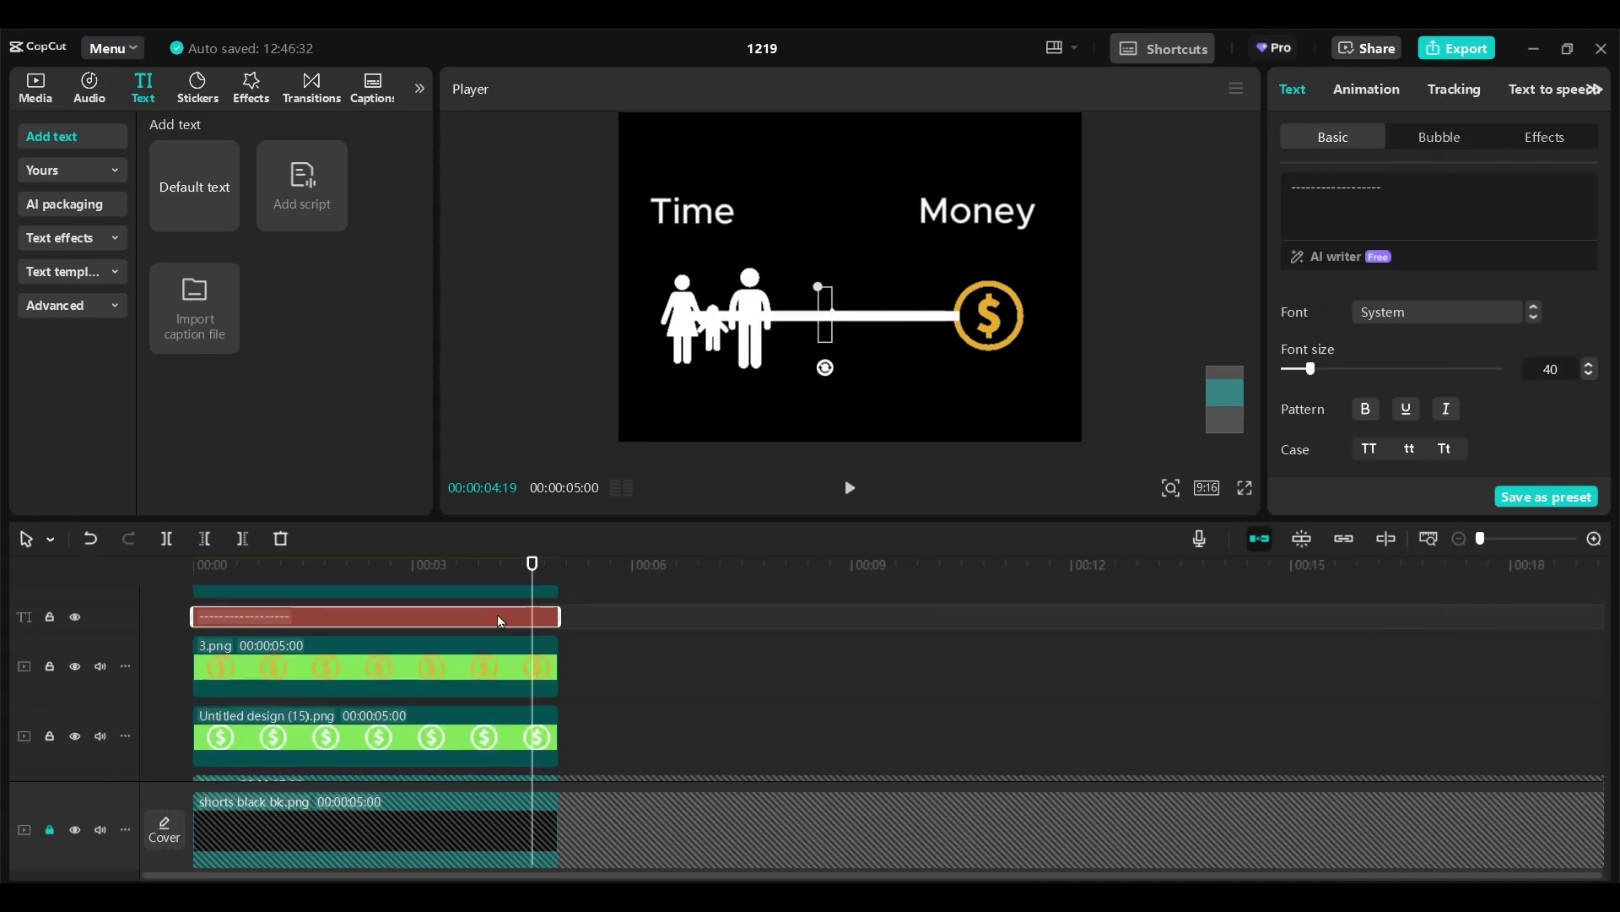
Duplicate the dash line clip and recolour the upper copy with the gold sampled from the dollar coin.
right_click(498, 615)
left_click(550, 572)
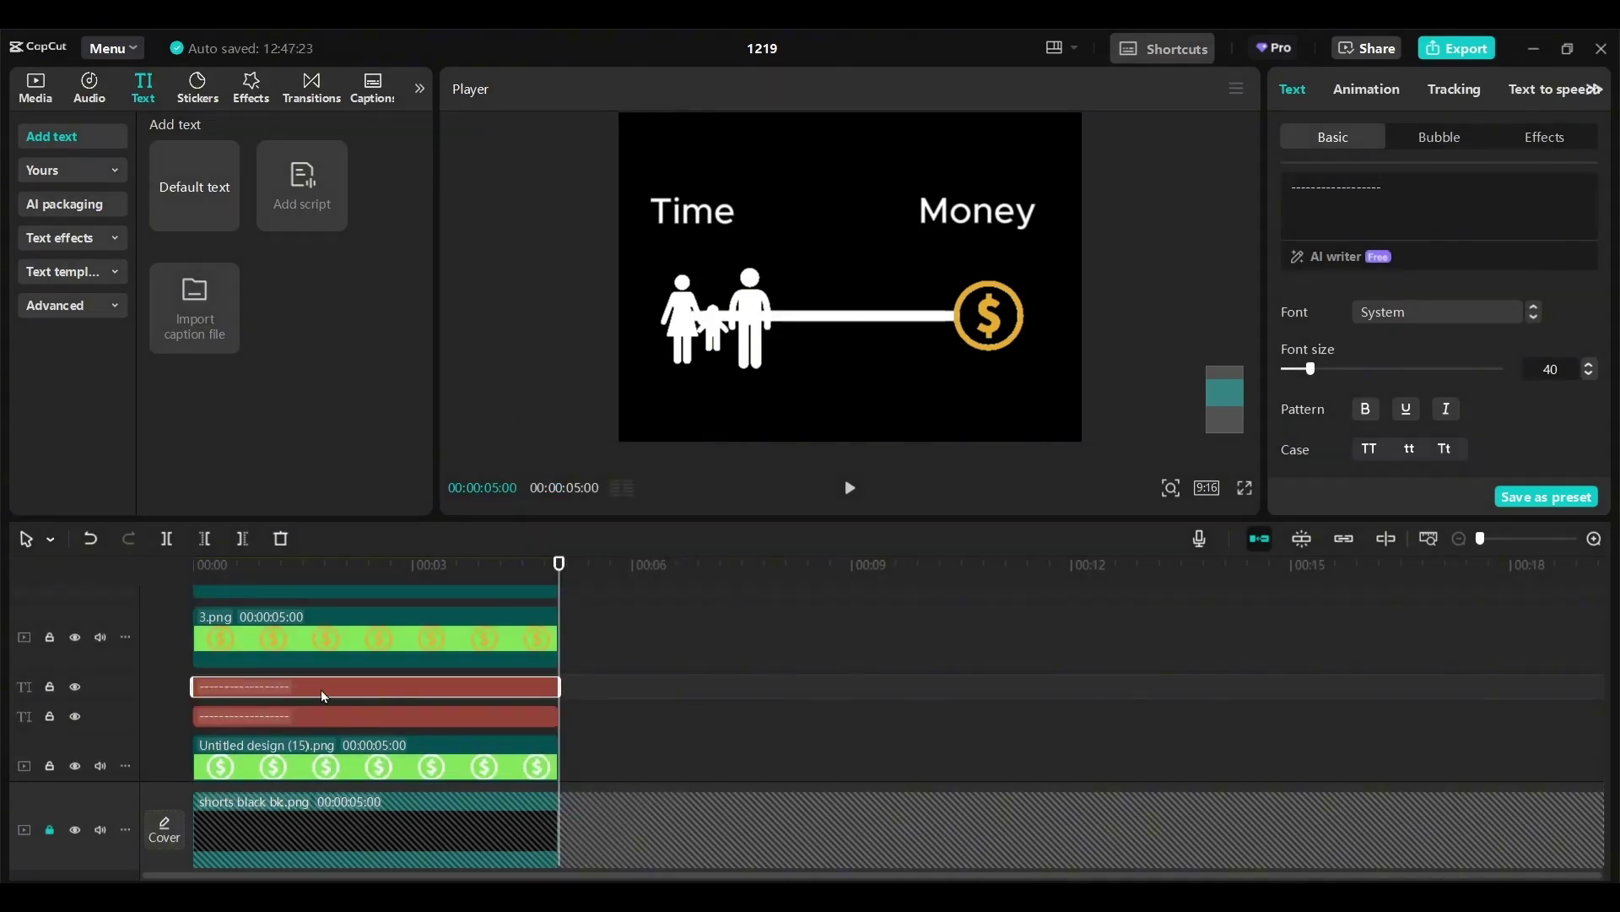
left_click(373, 686)
scroll(1435, 380, "down", 3)
left_click(1388, 322)
left_click(1315, 500)
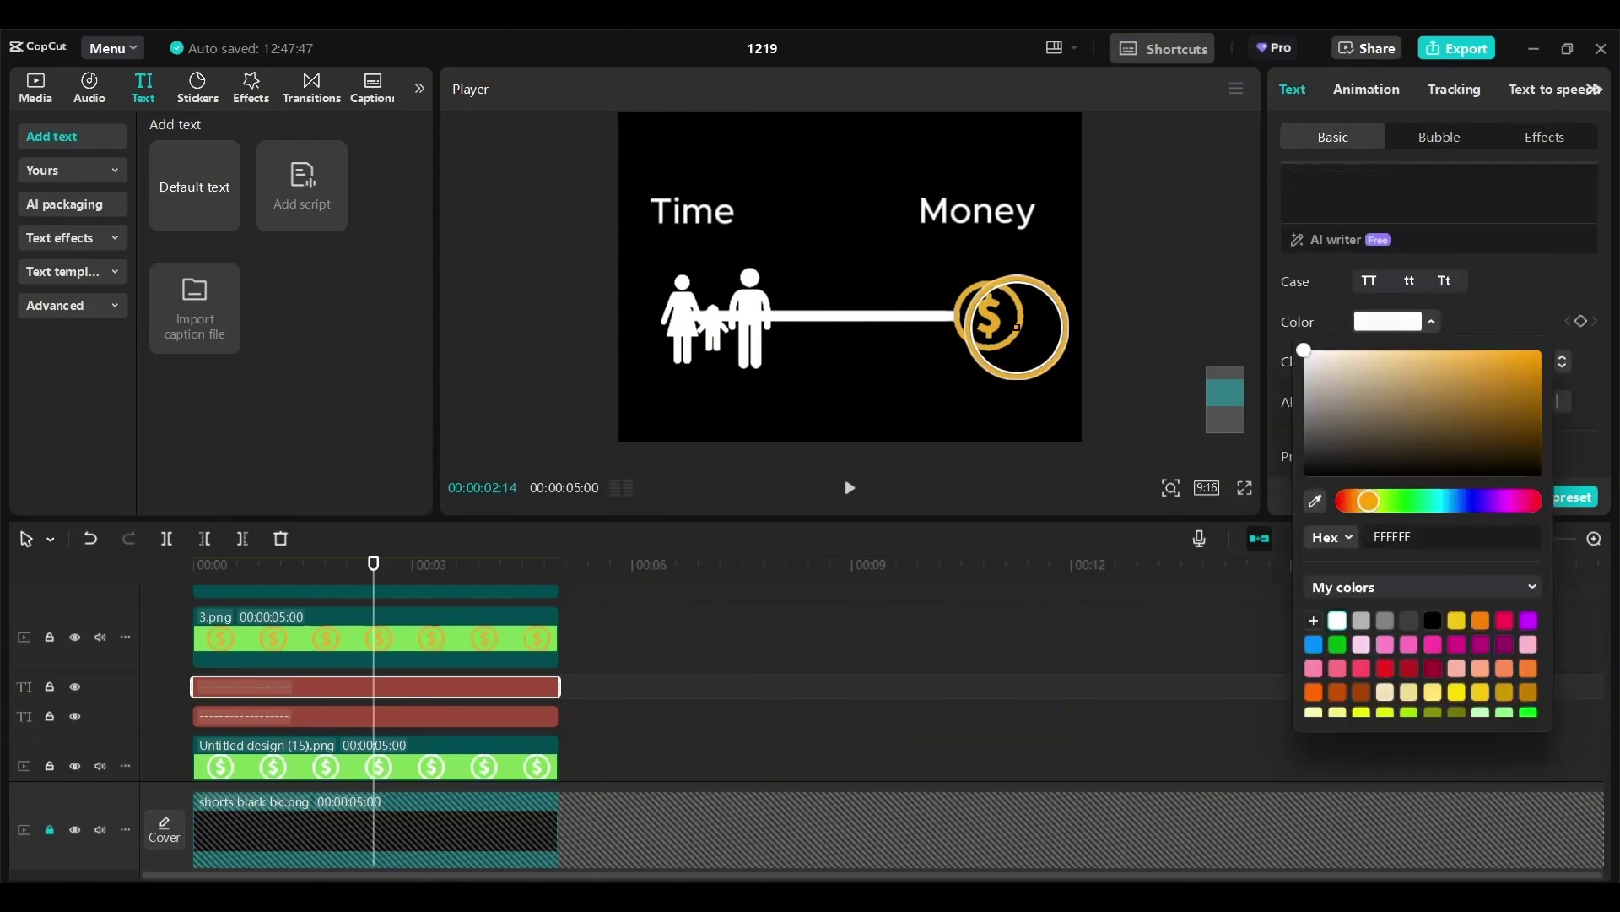
left_click(1020, 330)
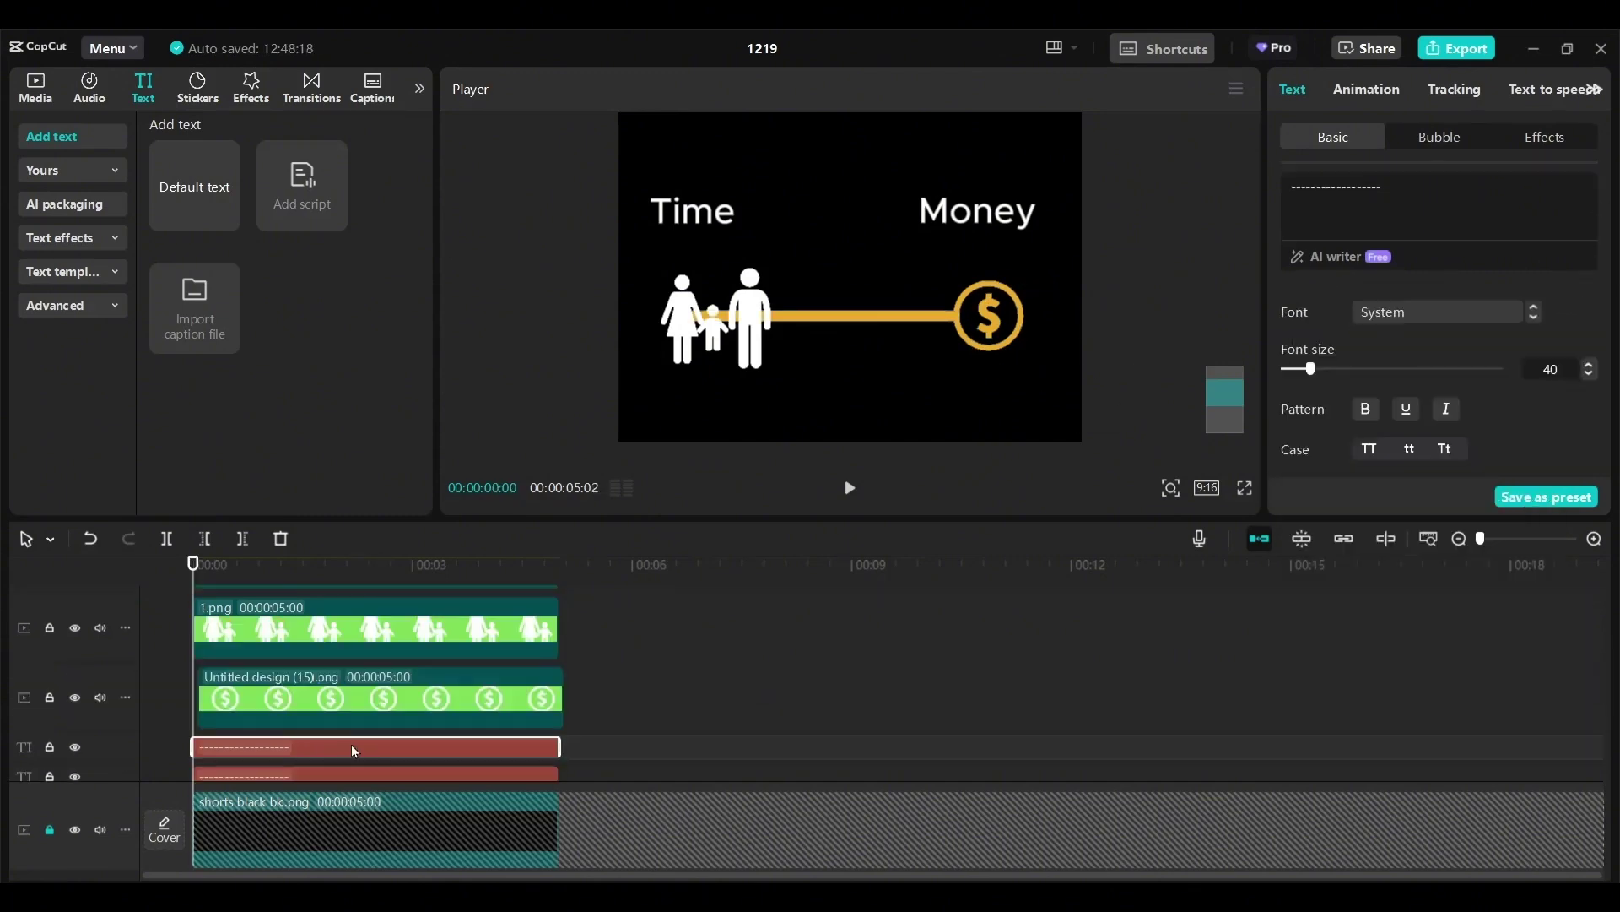
Turn the gold line into a compound clip and apply a Split mask to it.
right_click(370, 744)
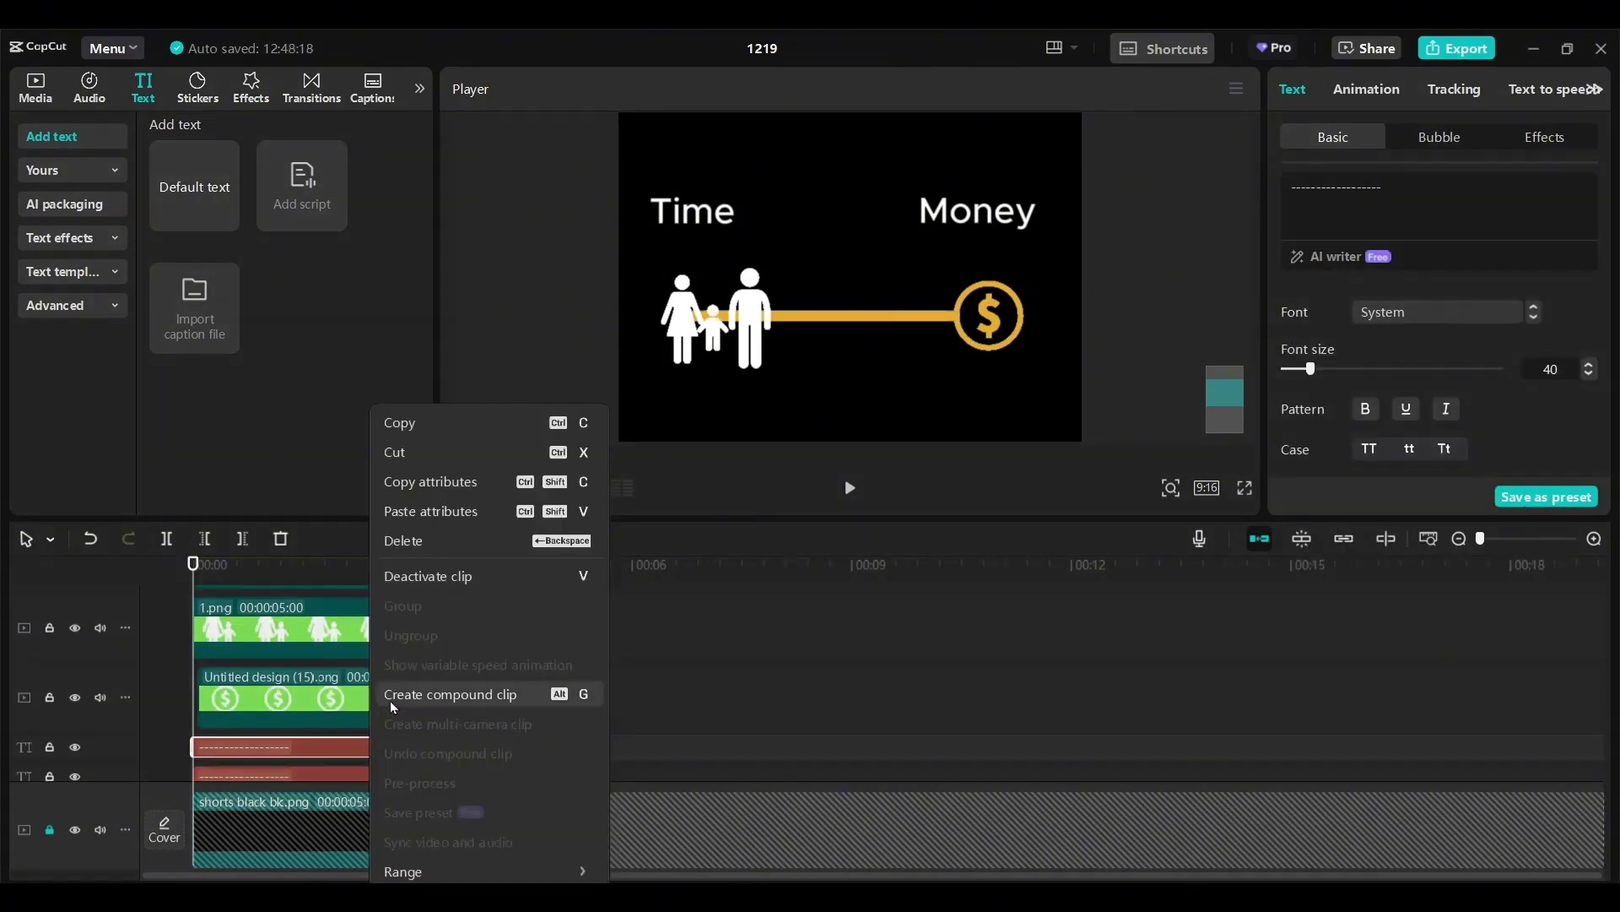
left_click(431, 702)
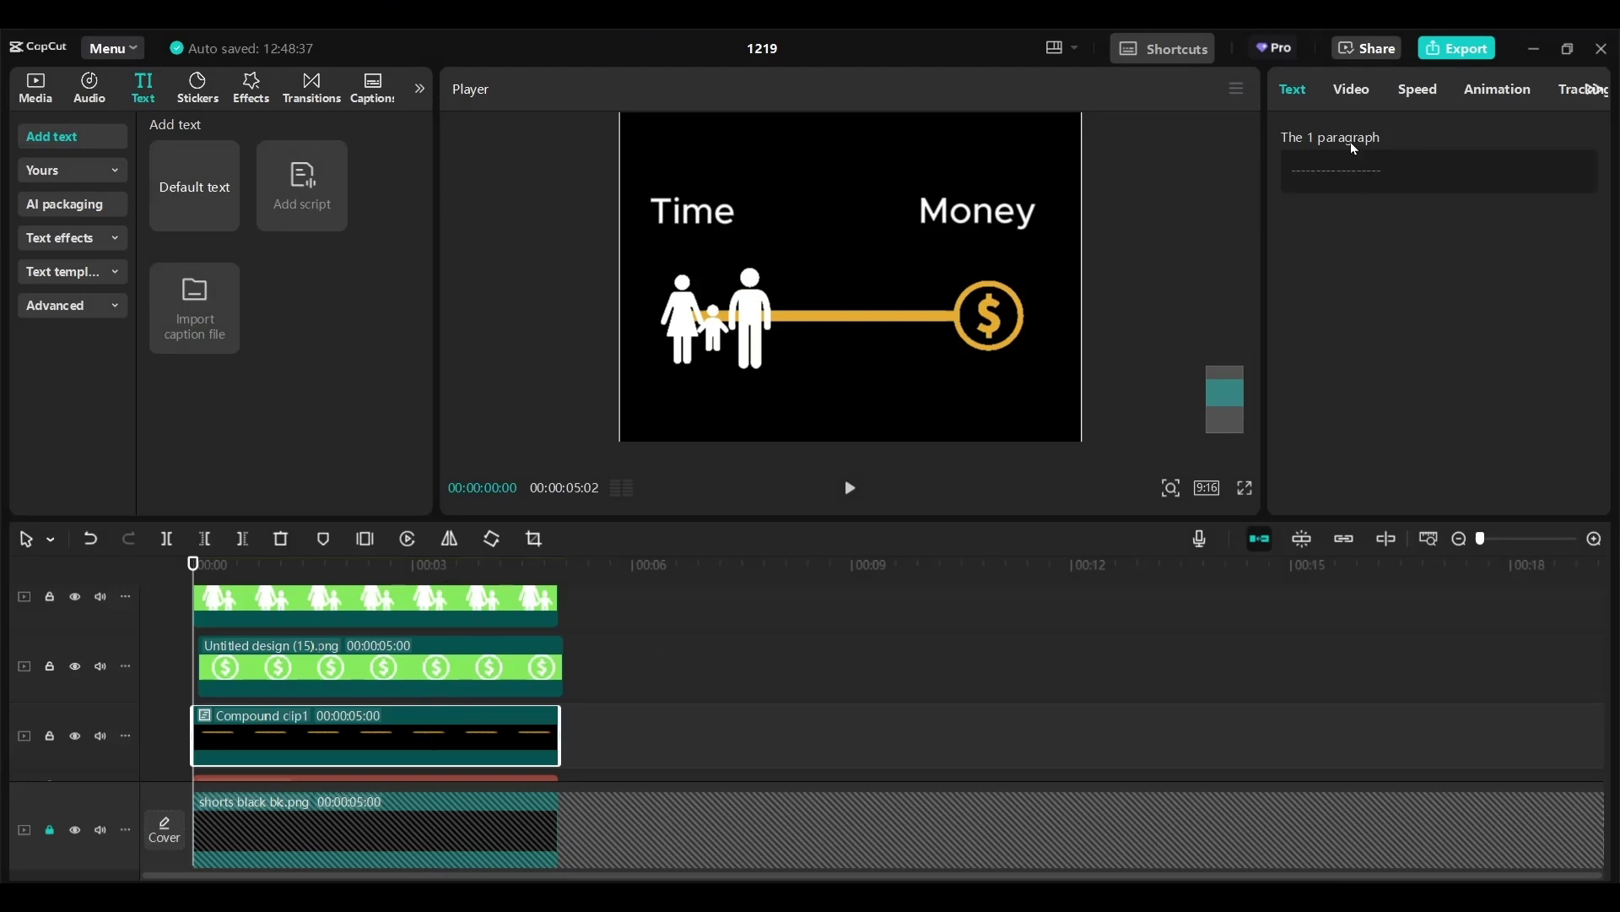
left_click(1351, 89)
left_click(1480, 138)
left_click(1556, 285)
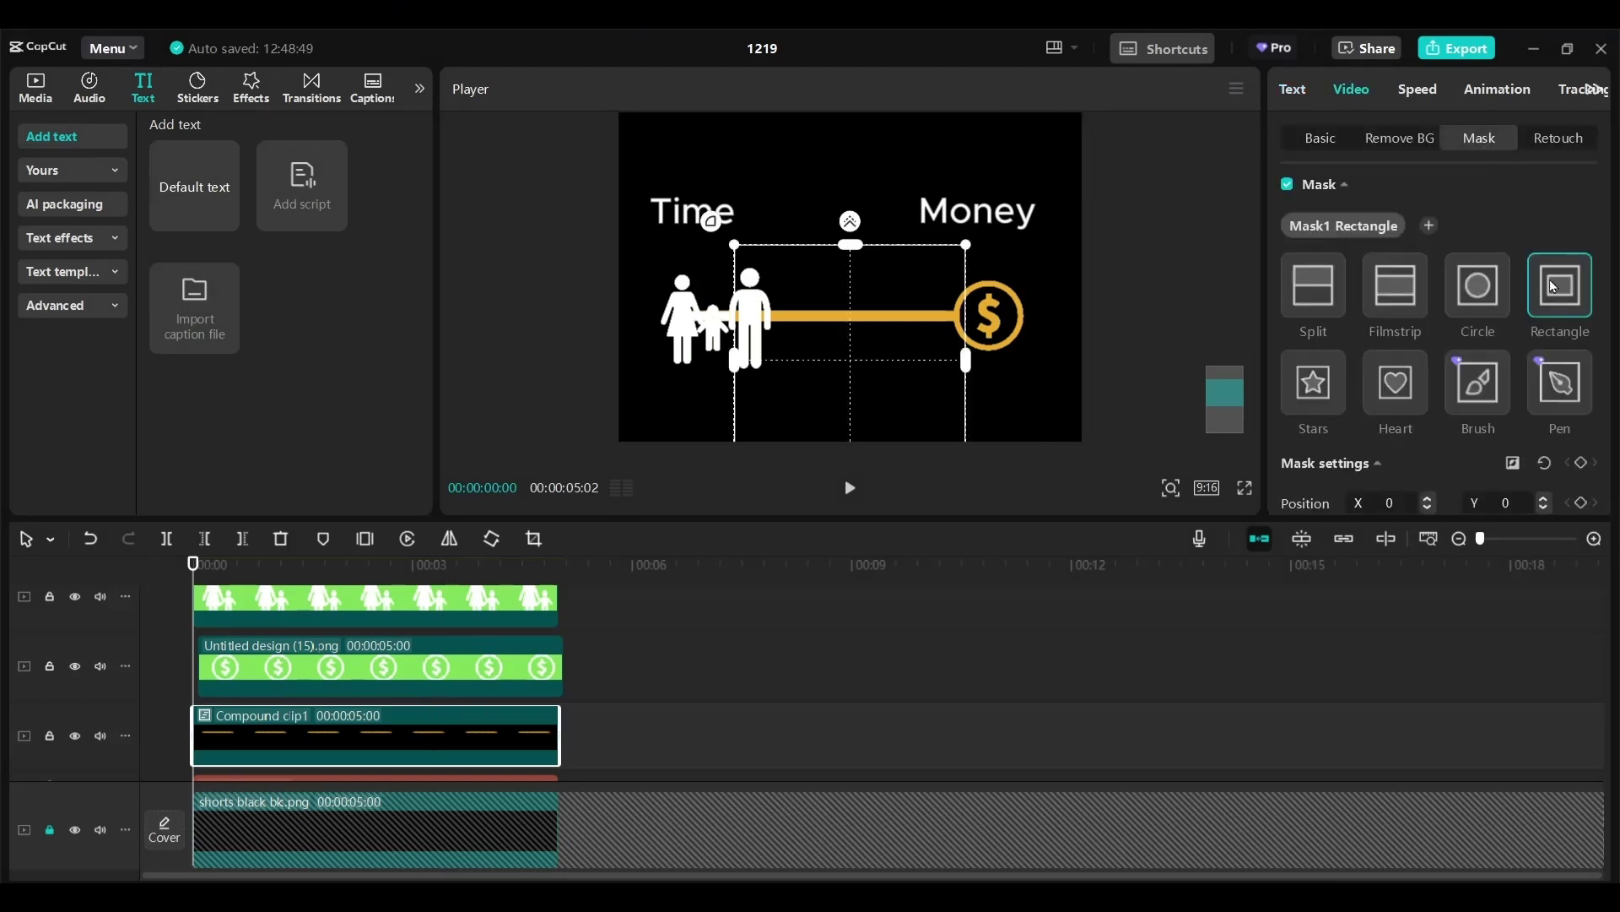
left_click(1313, 285)
Set the Split mask's rotation to -90°.
left_click_drag(1603, 338, 1606, 426)
left_click(1371, 420)
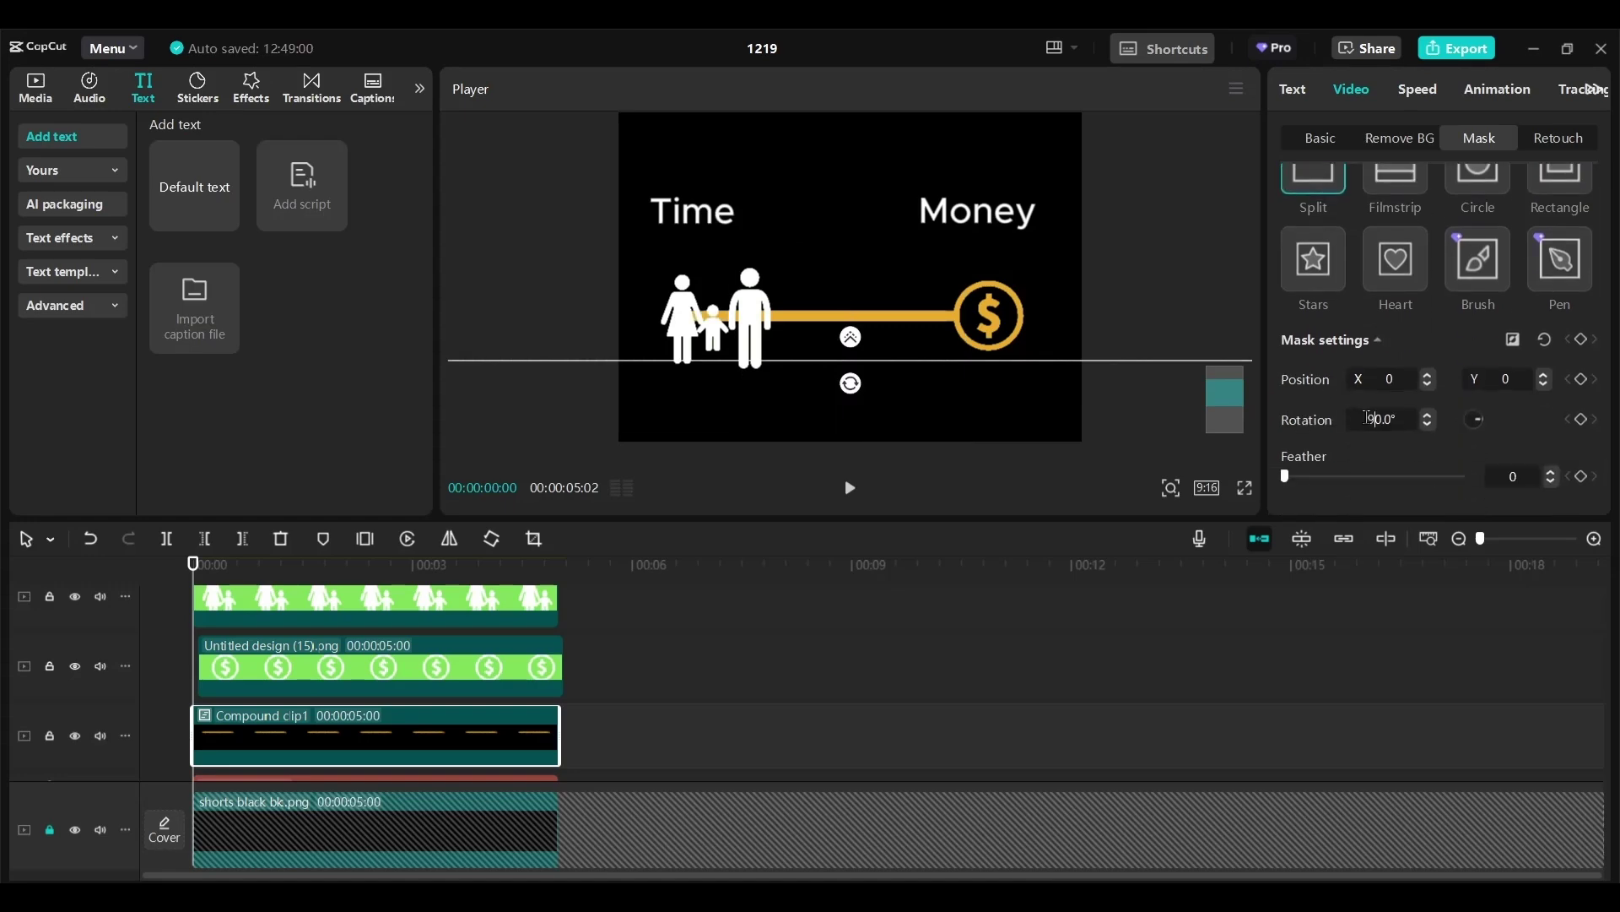
type("9")
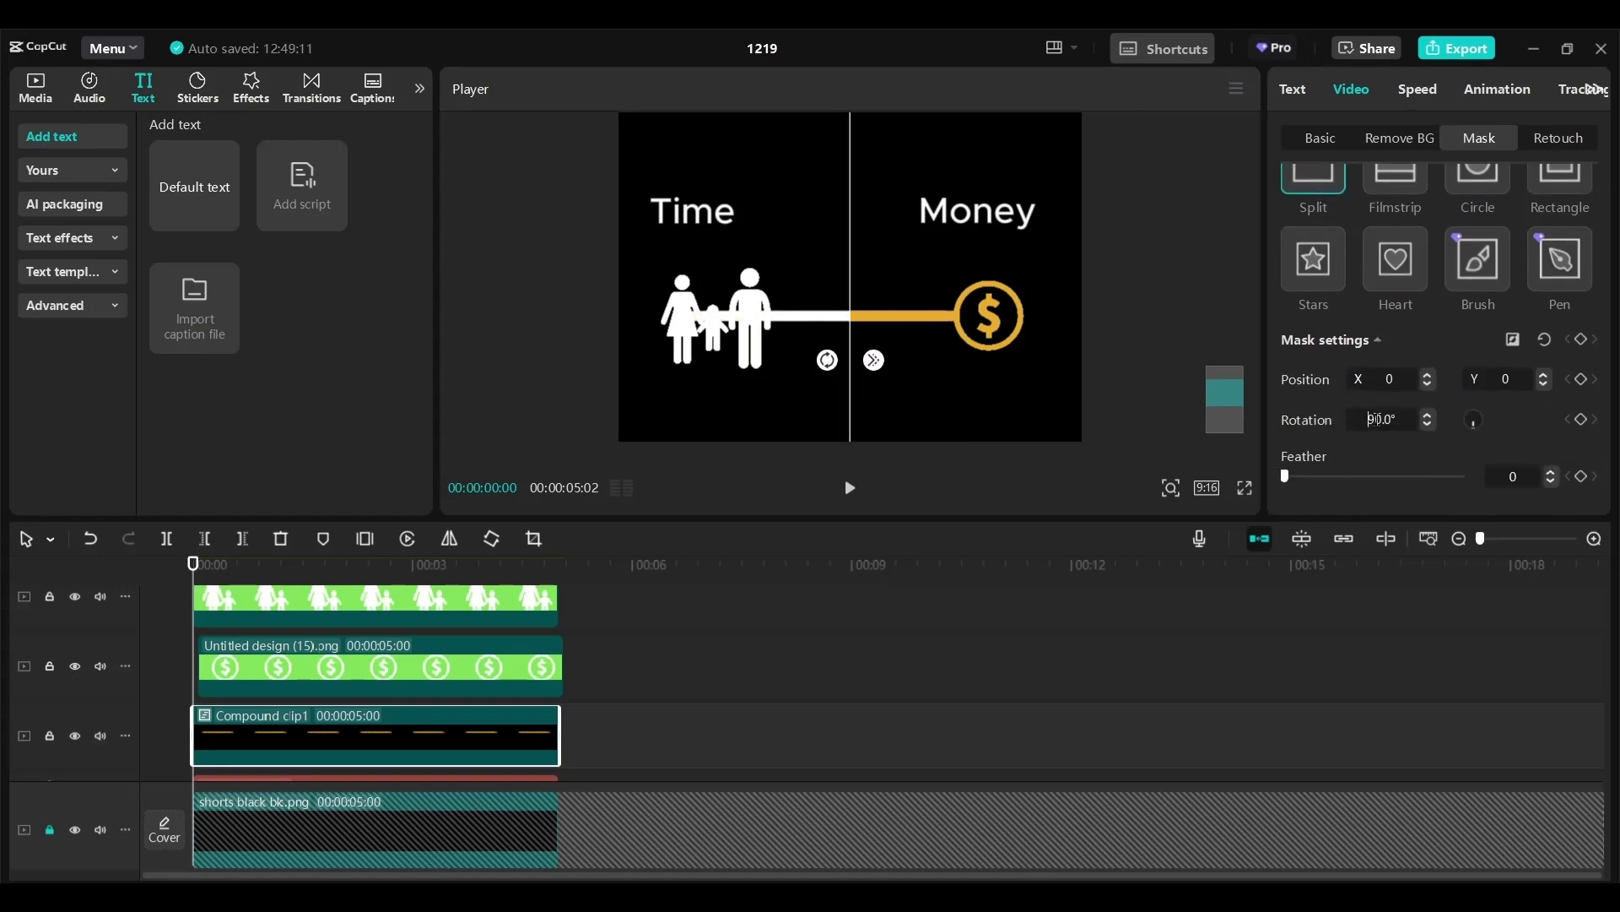
type("-")
key("Return")
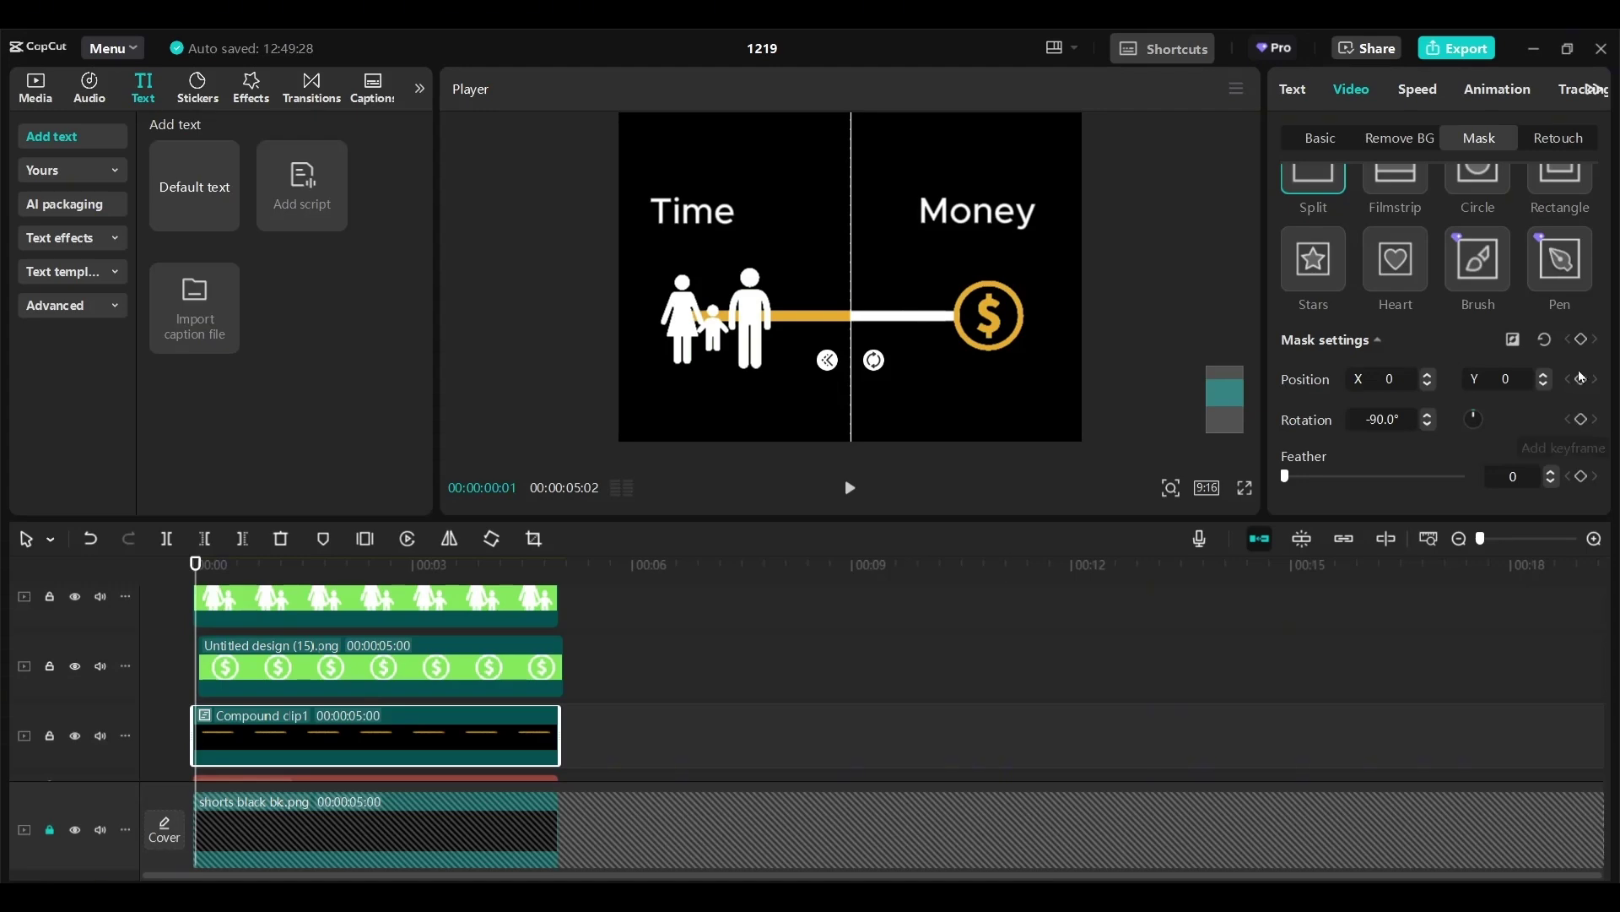
Add a mask position keyframe at 00:00:00:01 and move the mask edge to the family end of the line.
left_click(1581, 379)
left_click_drag(851, 359, 689, 356)
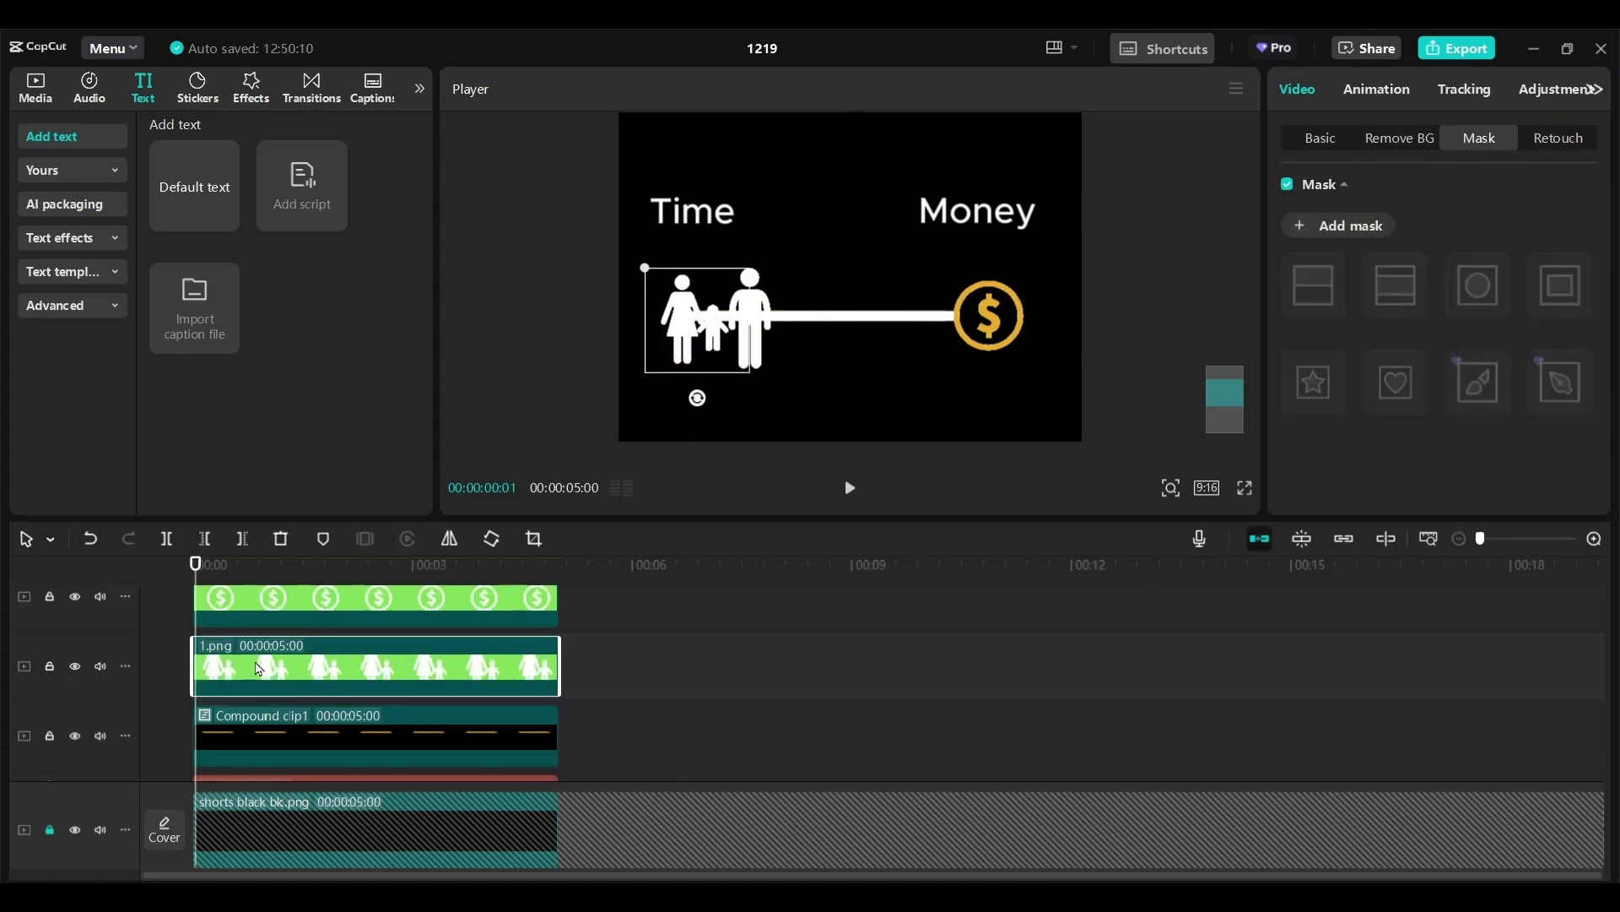
Add a mask position keyframe to the gold line at 00:00:01:11 and move the mask edge to the coin end.
left_click(252, 727)
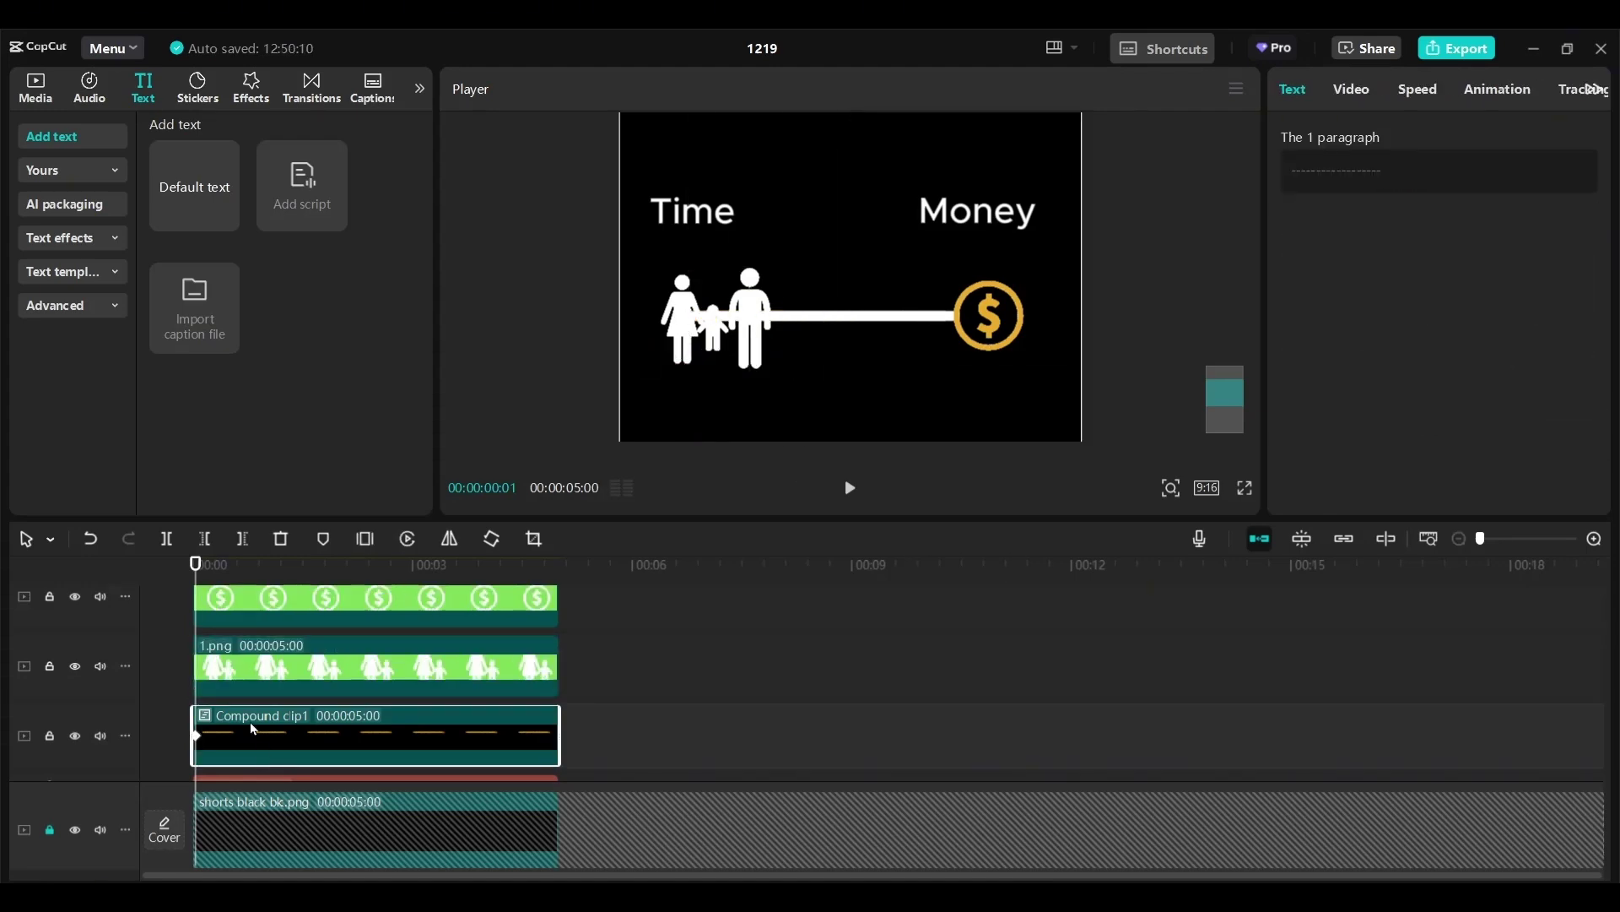
key("space")
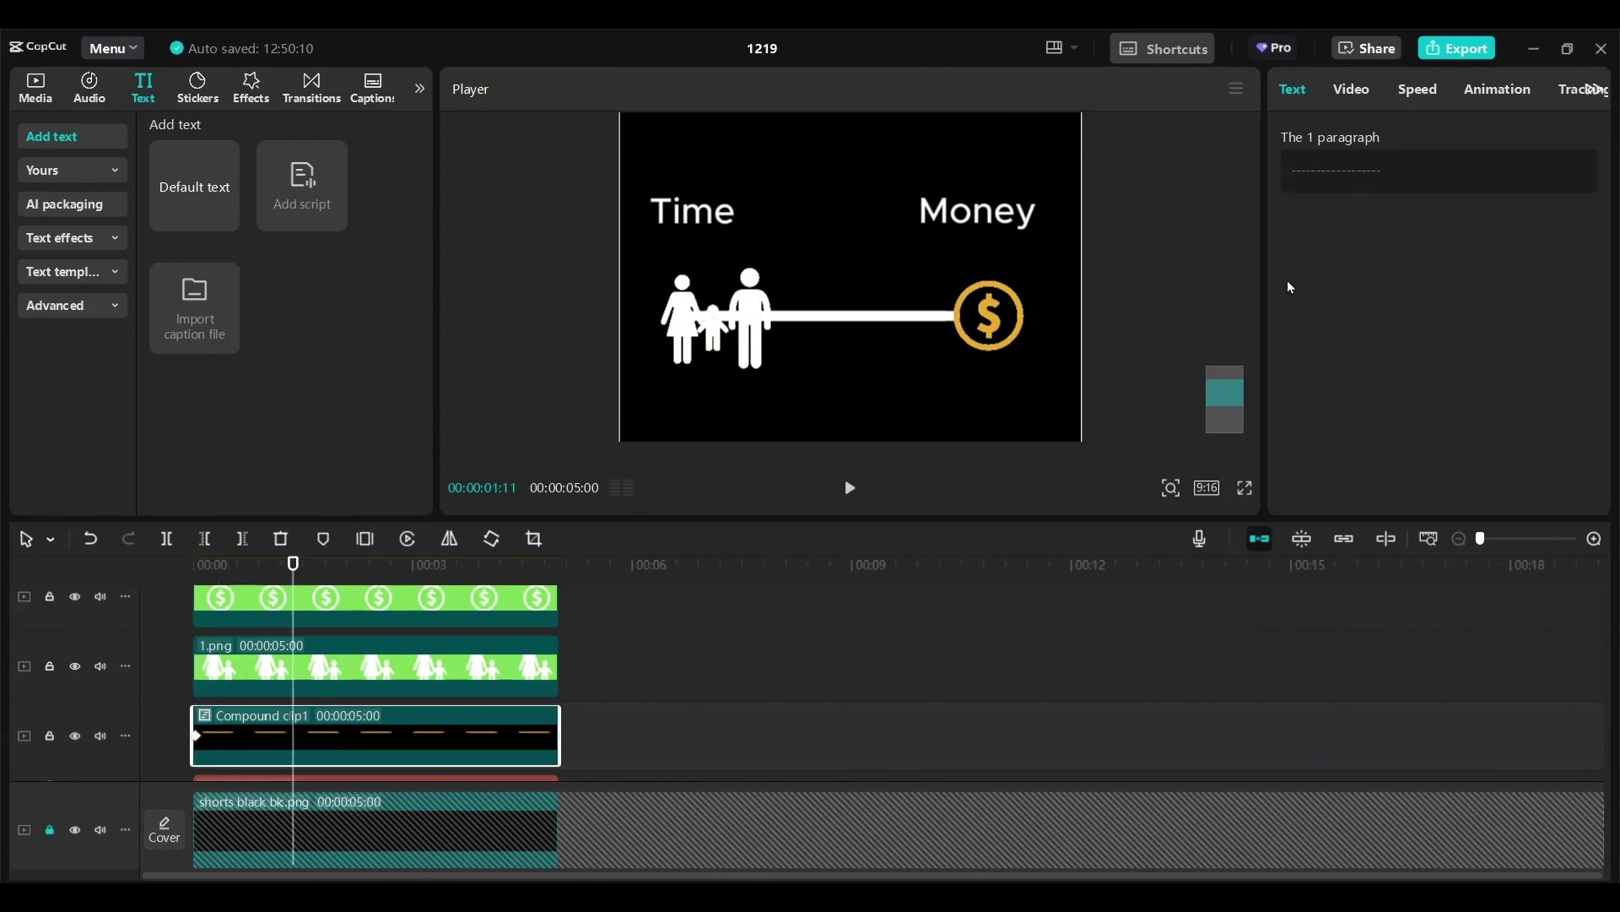
left_click(1353, 87)
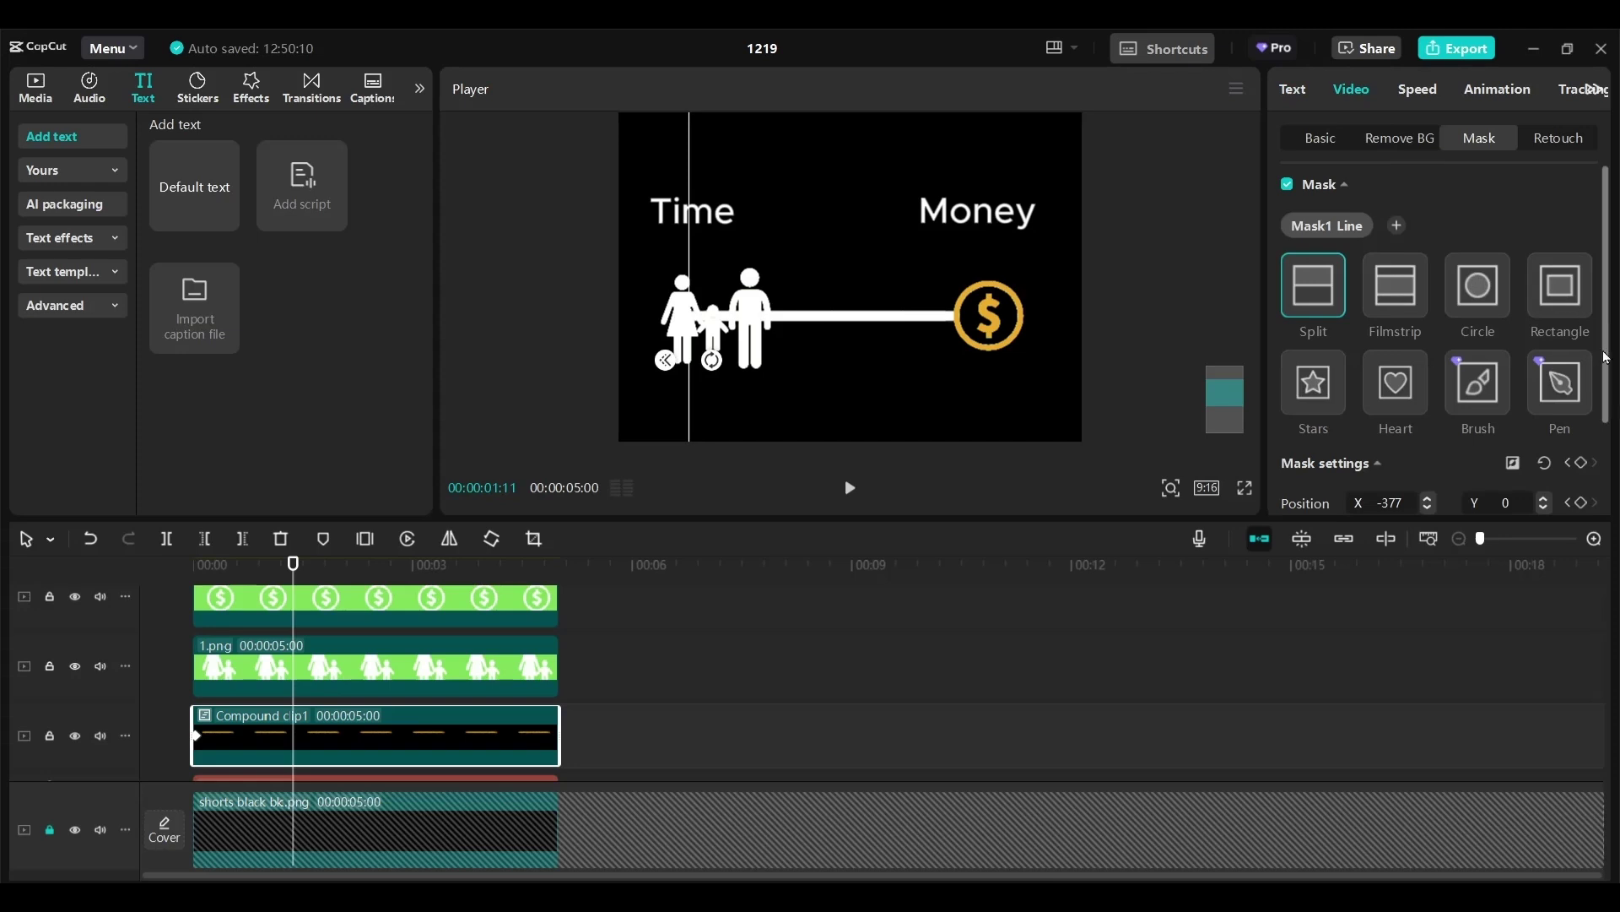
scroll(1610, 389, "down", 3)
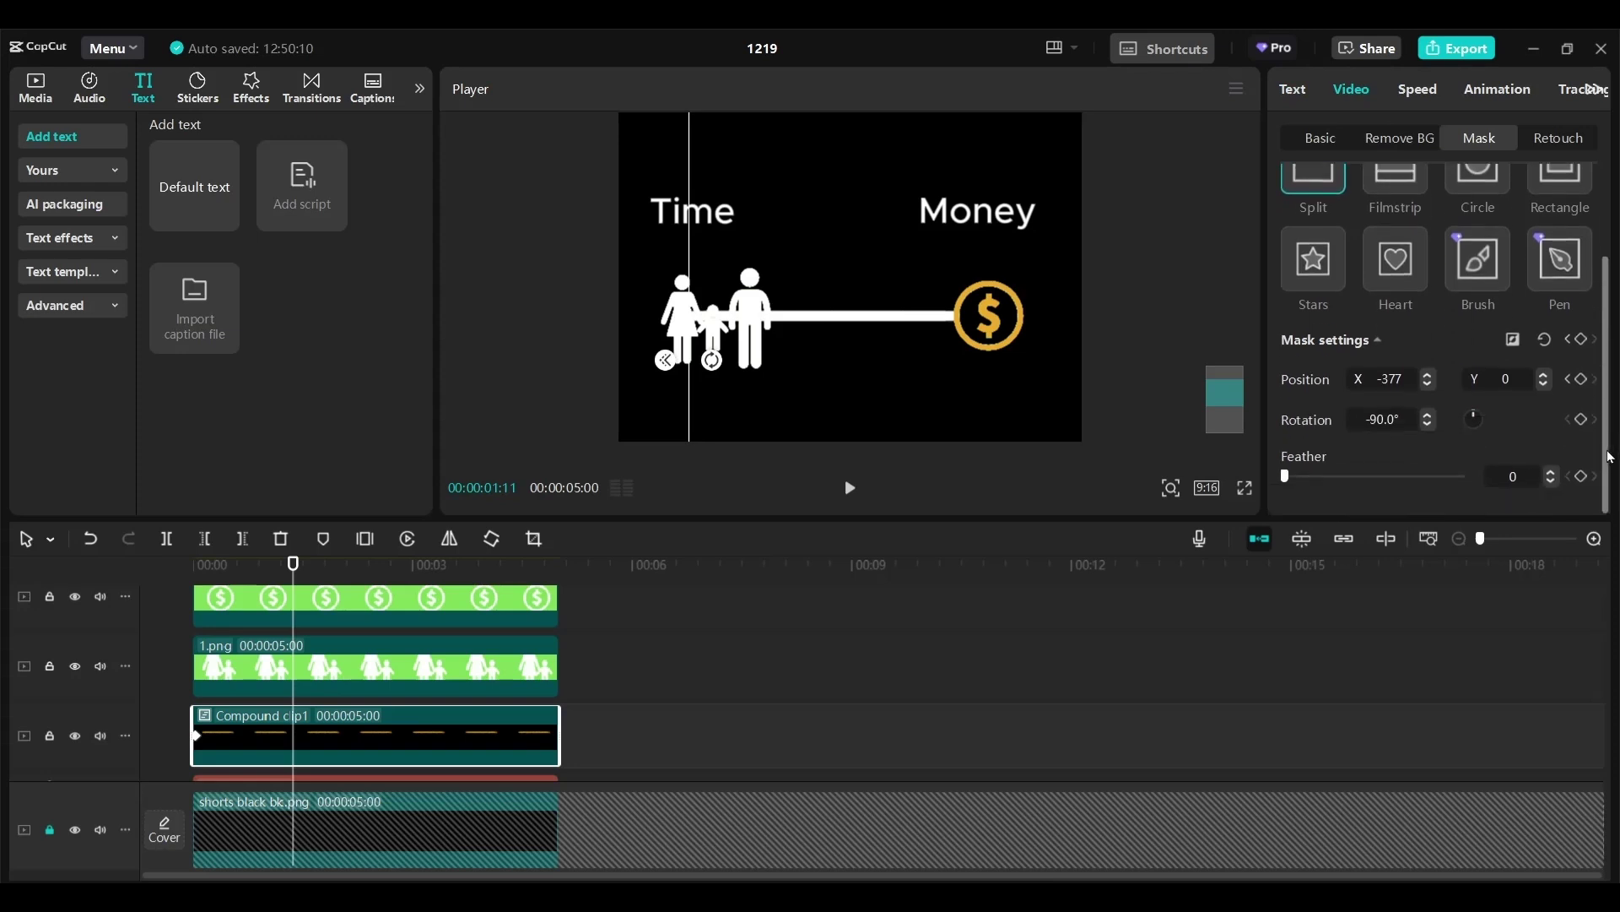
left_click(1582, 379)
left_click_drag(690, 279, 970, 289)
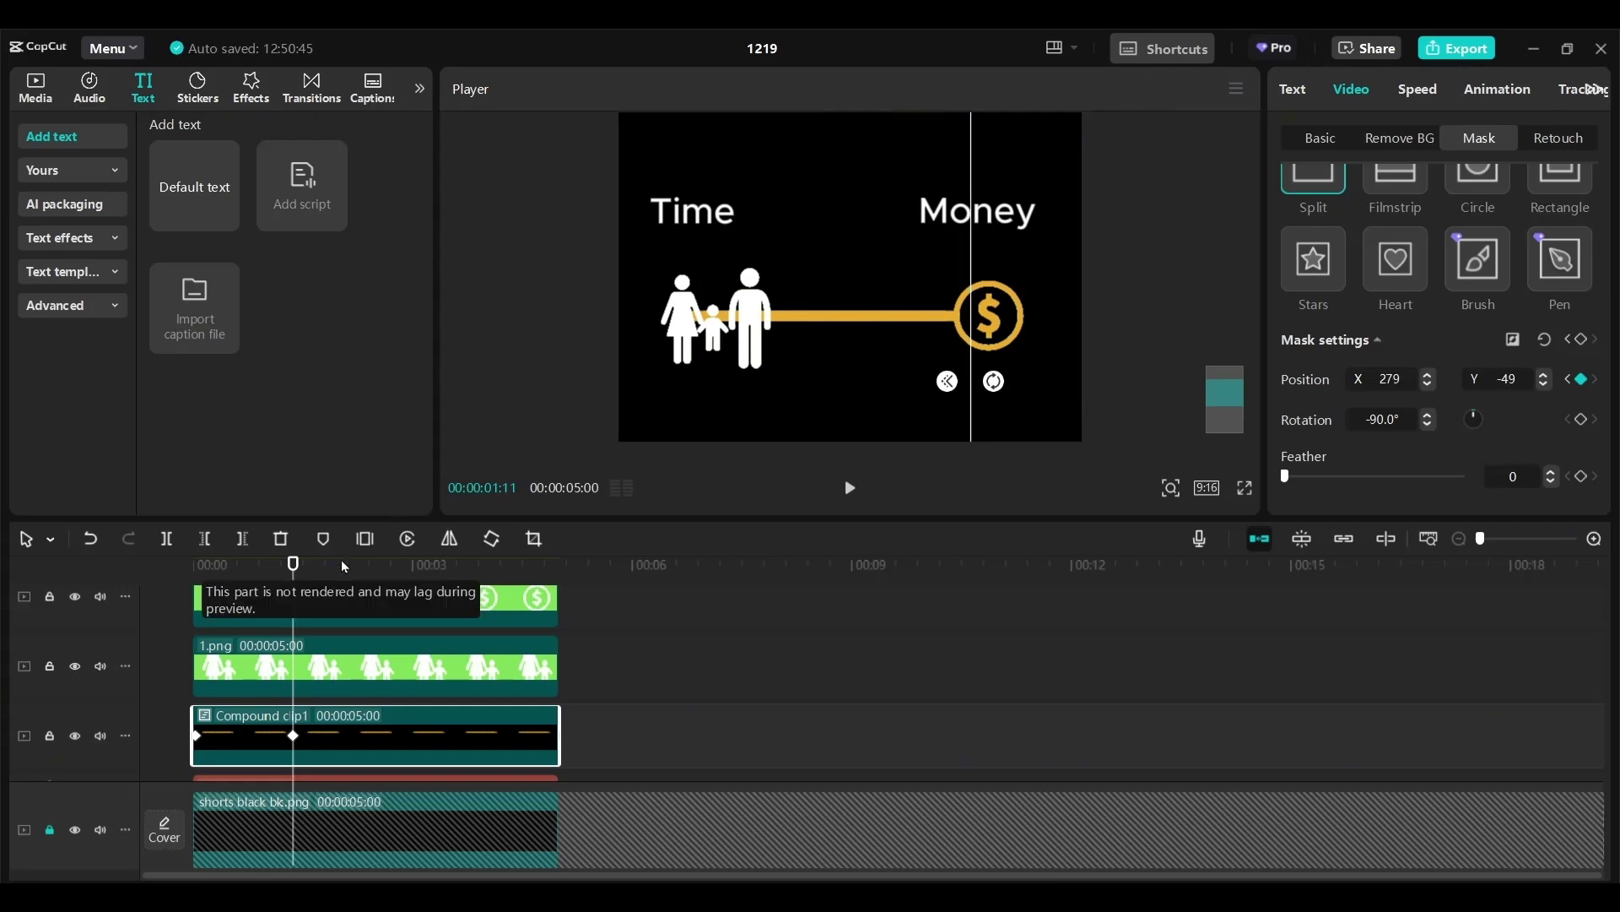
Add another mask position keyframe at 00:00:04:20 and return the mask edge to the family end of the line.
key("space")
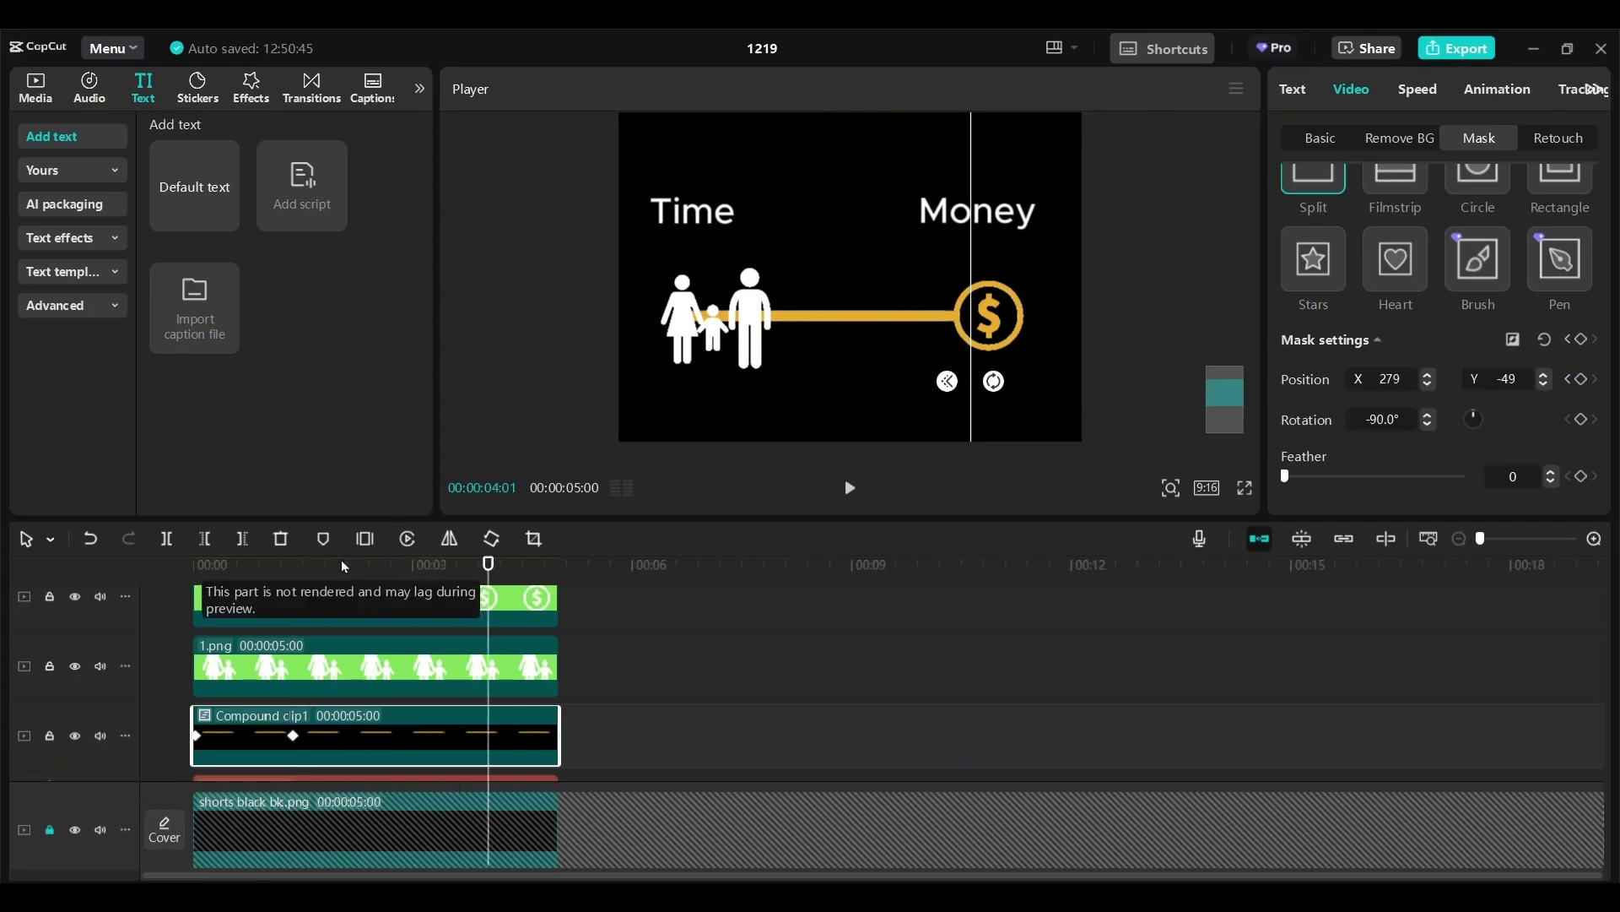
key("shift+Left")
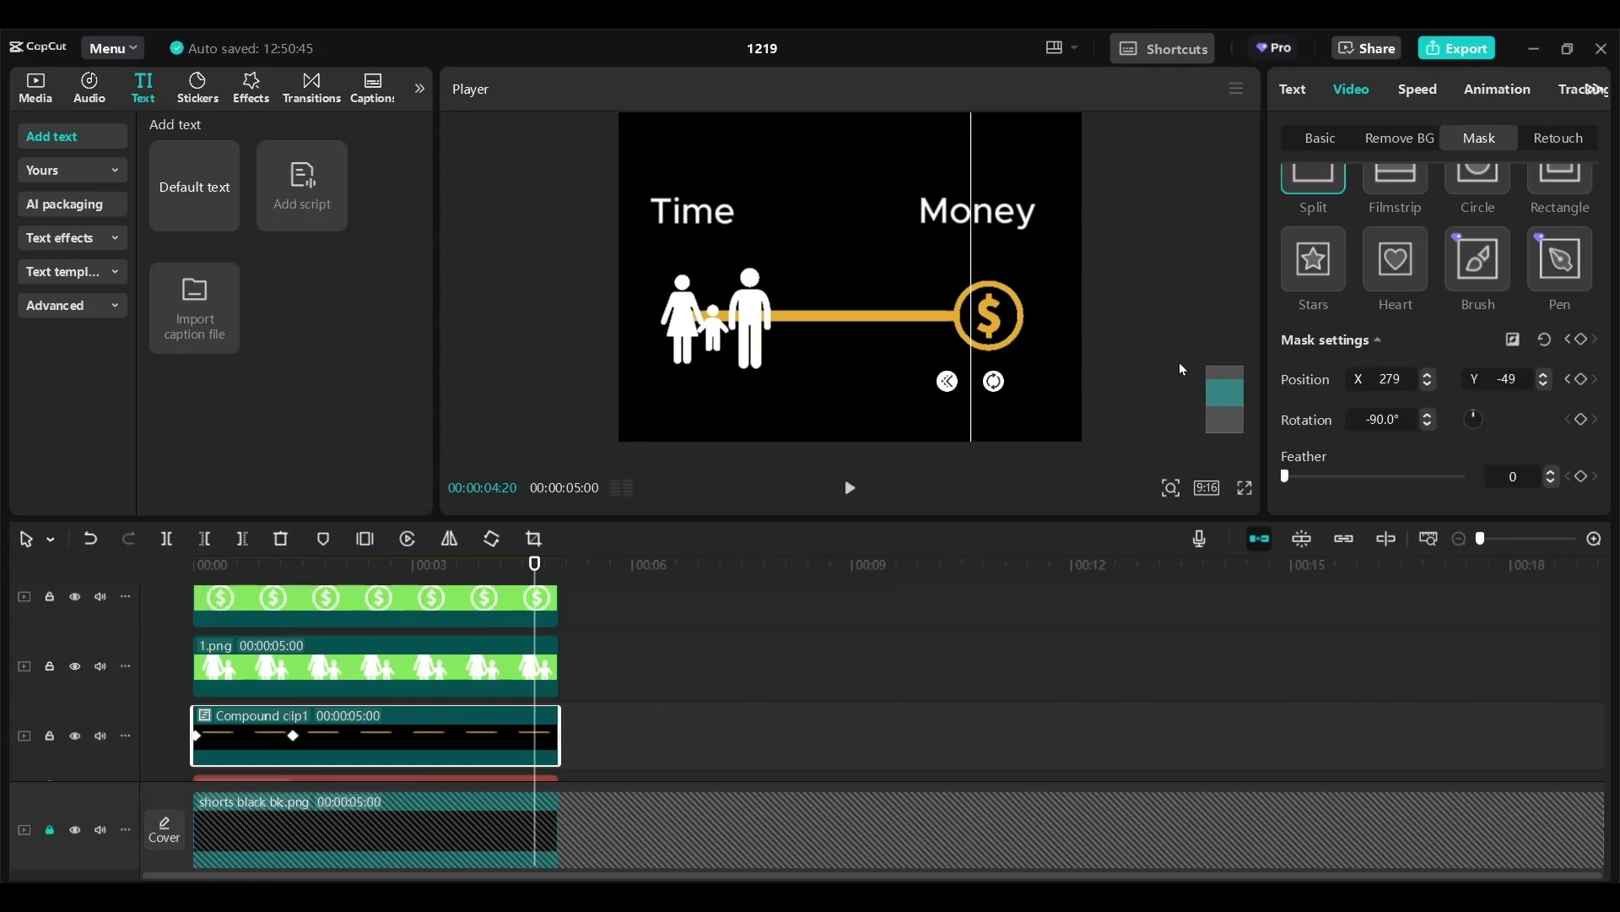
left_click(1584, 381)
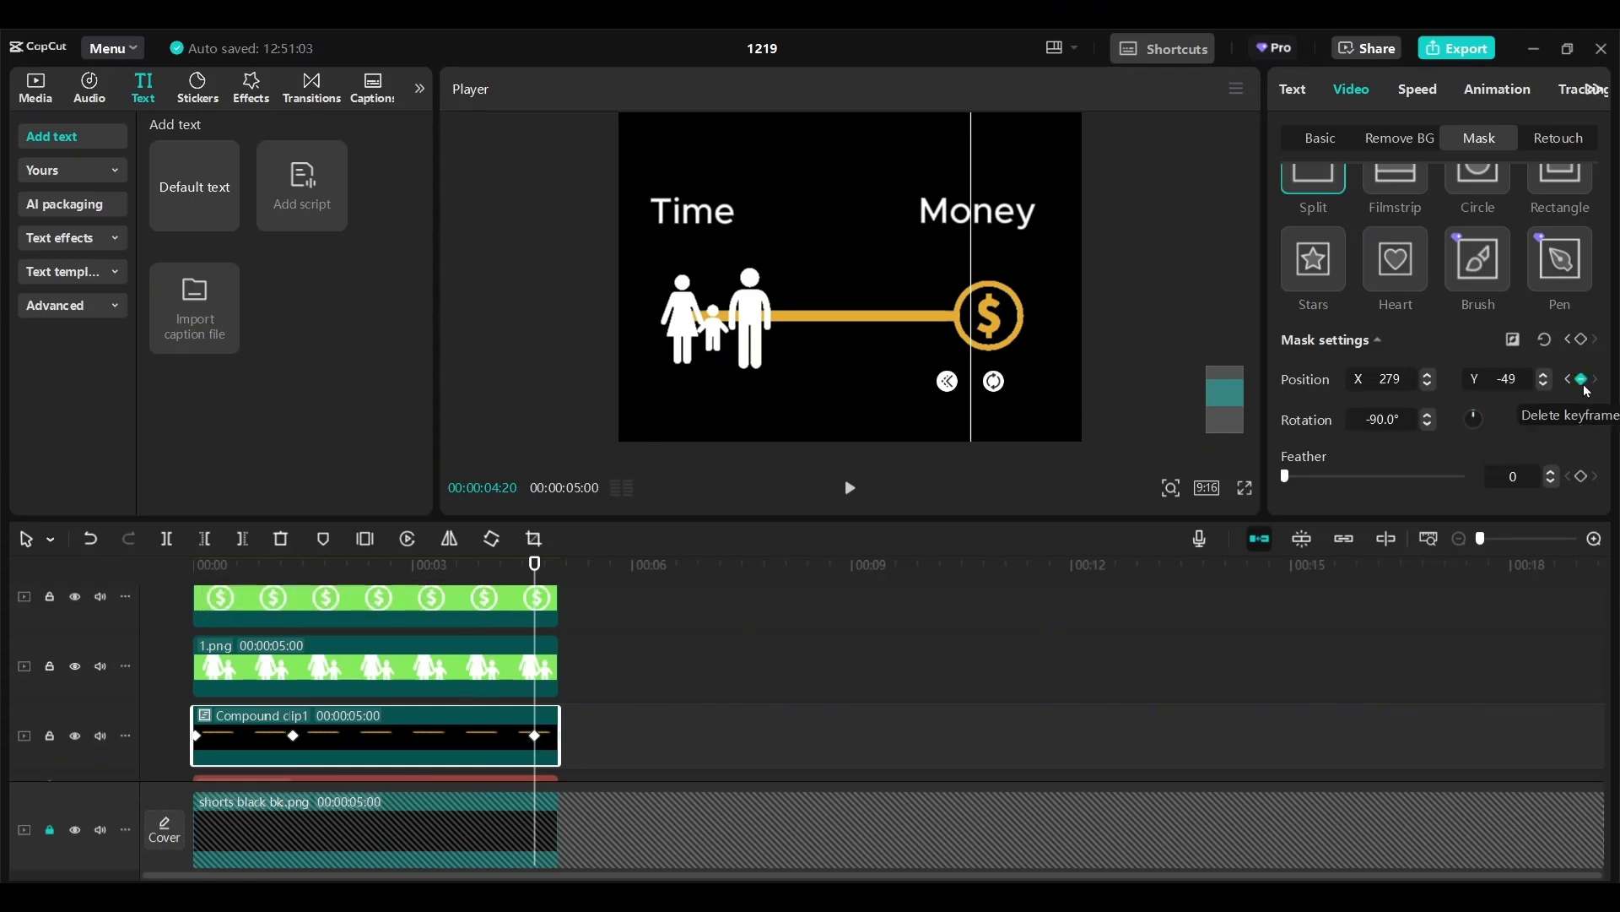
left_click_drag(973, 346, 687, 361)
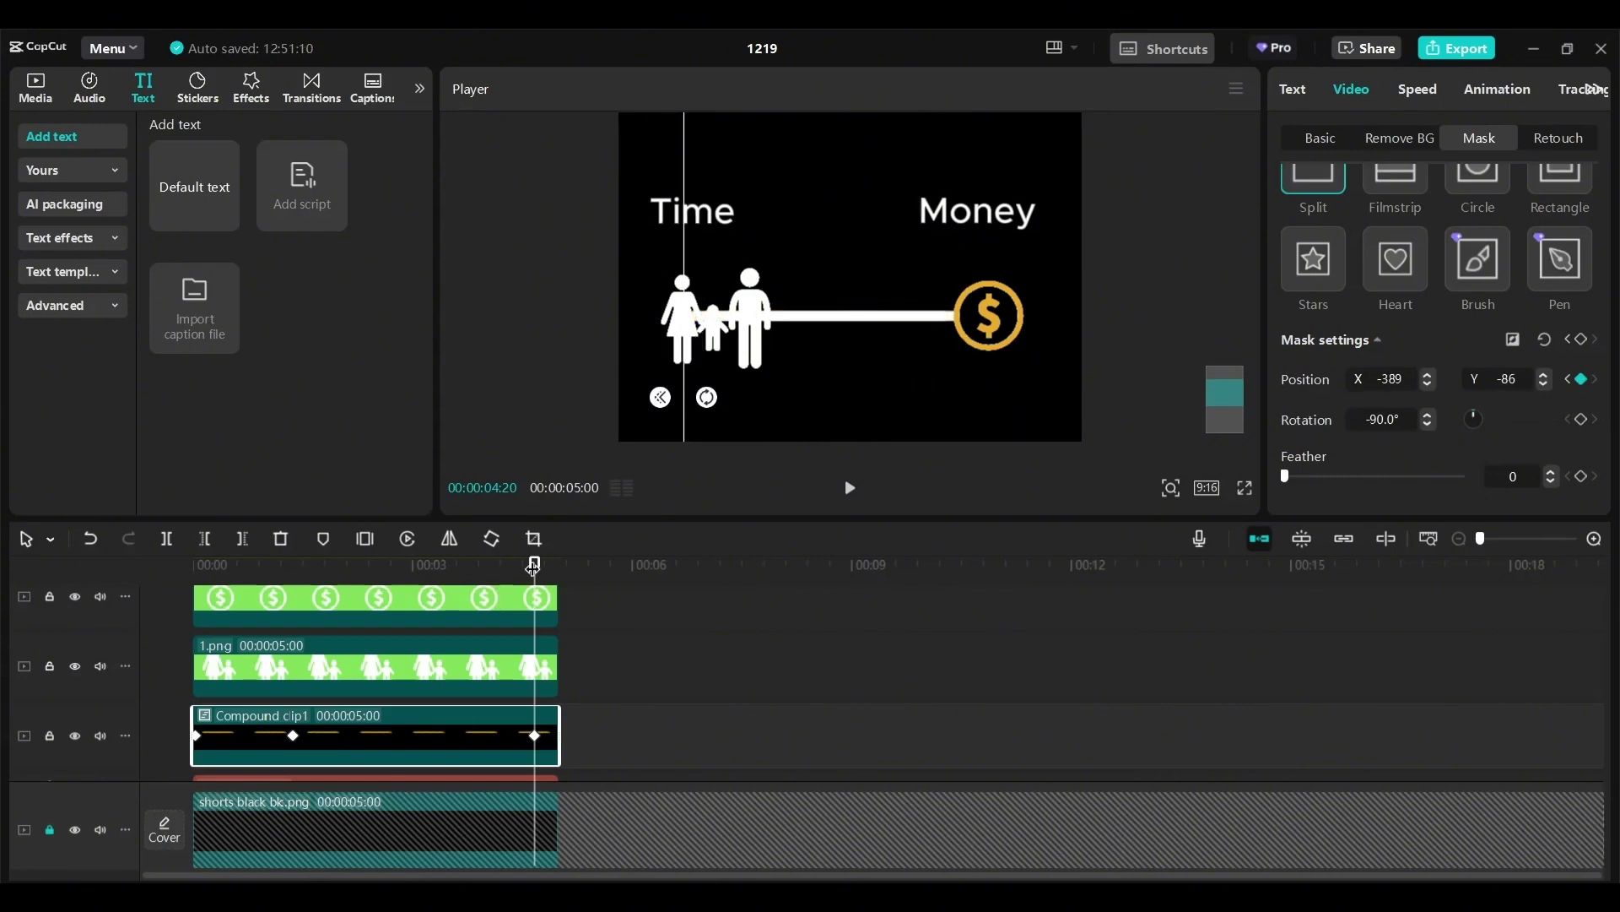
Preview the line animation and shift its middle mask keyframe later, to about 2 seconds.
left_click_drag(532, 568, 193, 563)
left_click(851, 489)
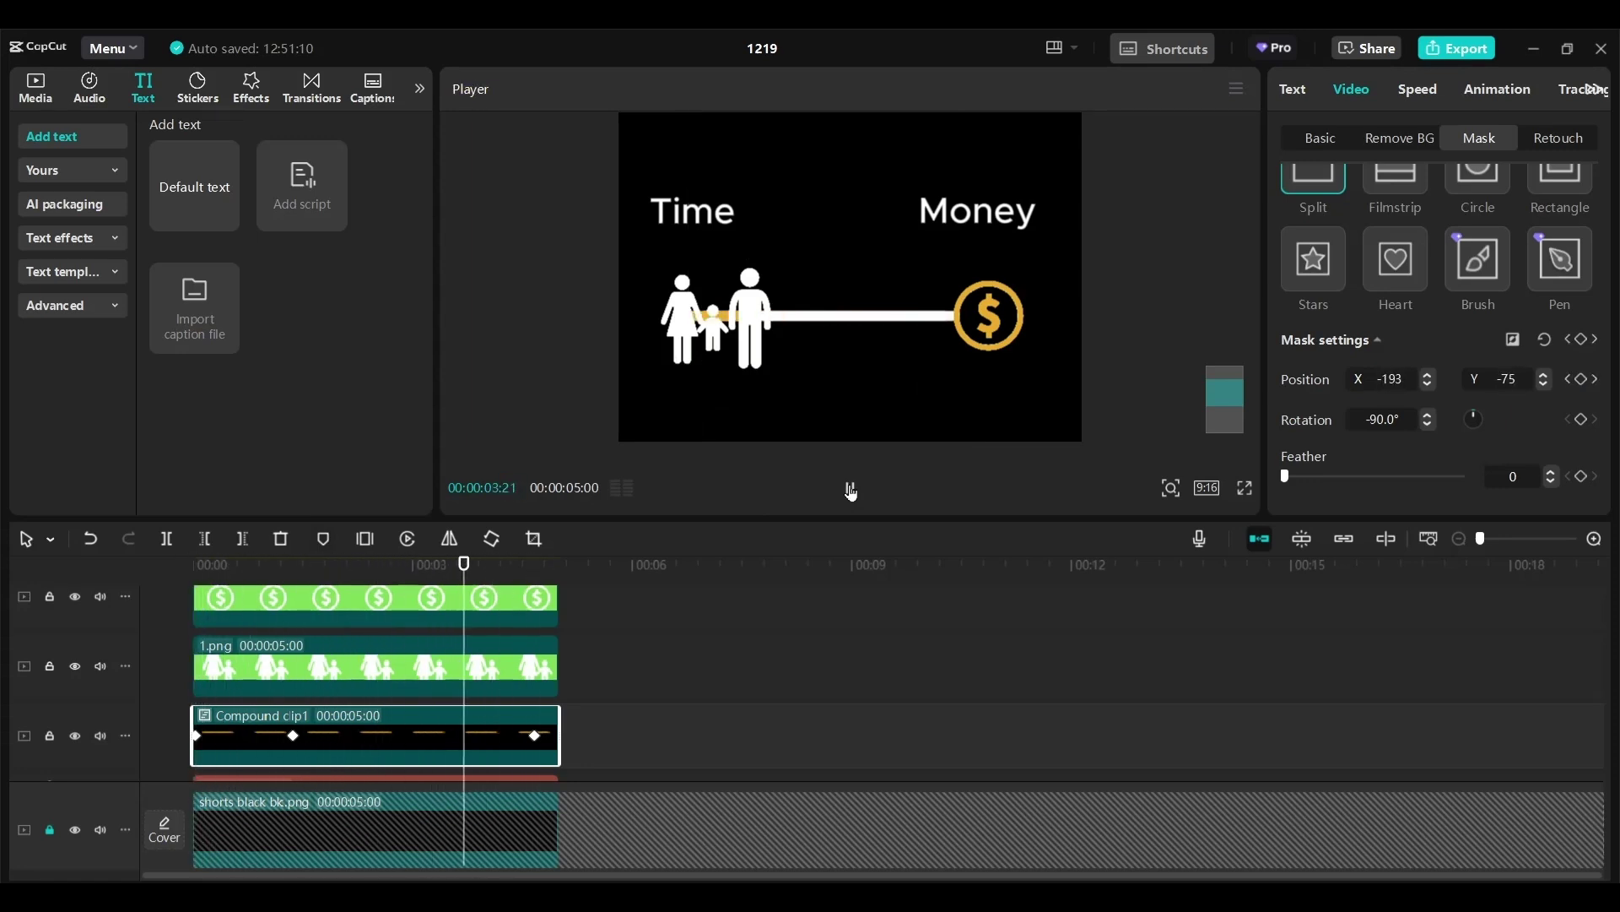
left_click(851, 489)
left_click_drag(294, 741, 358, 742)
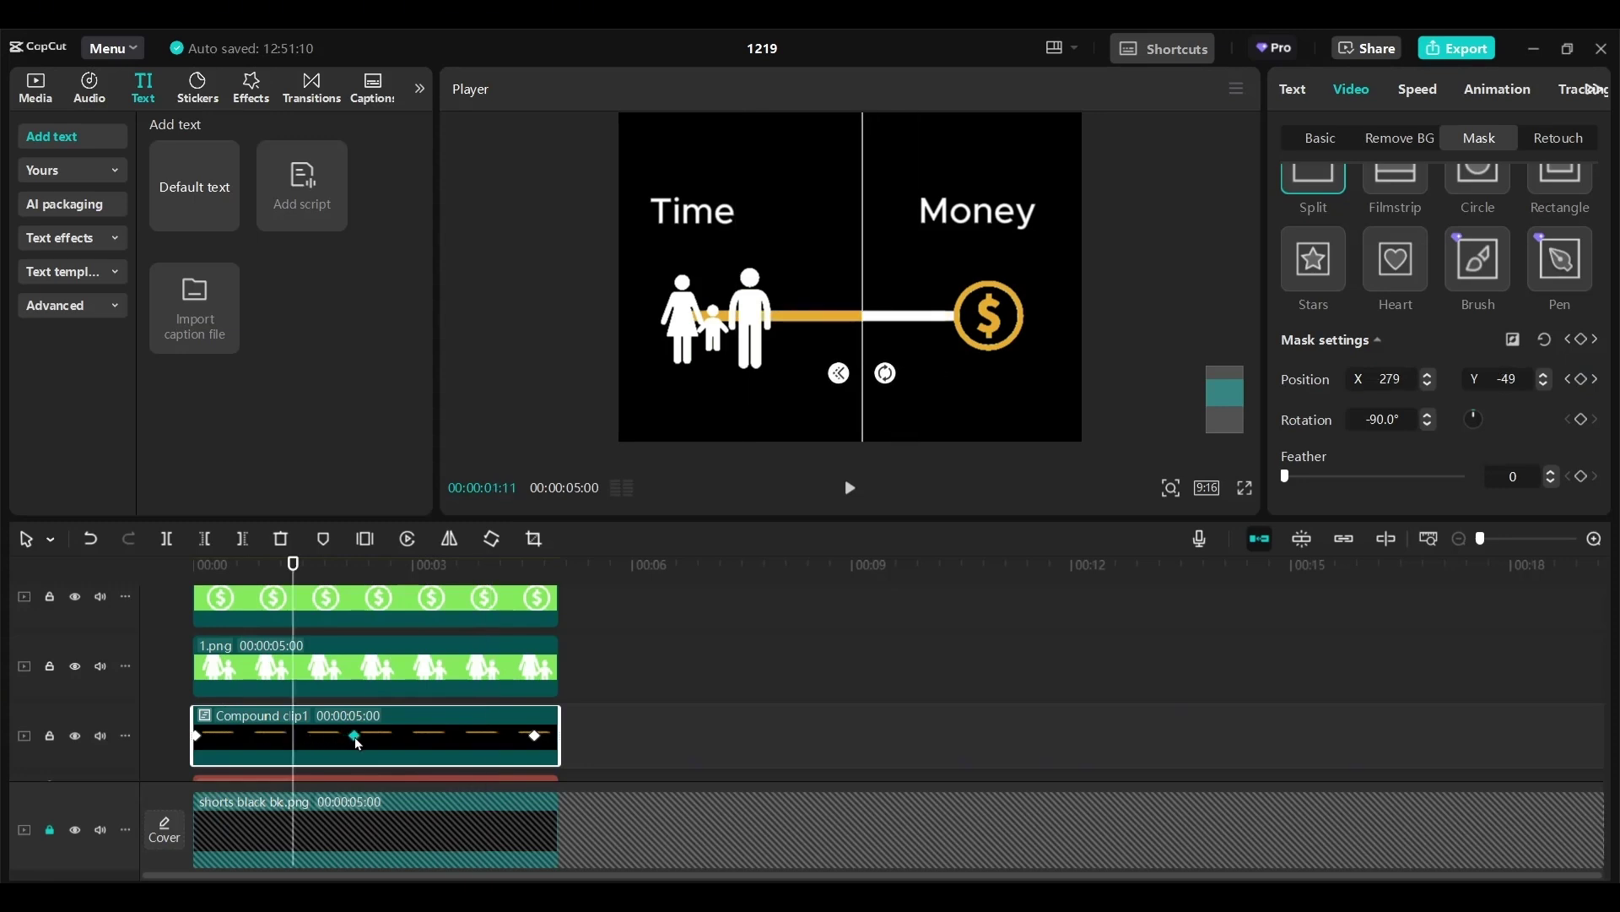
left_click(194, 564)
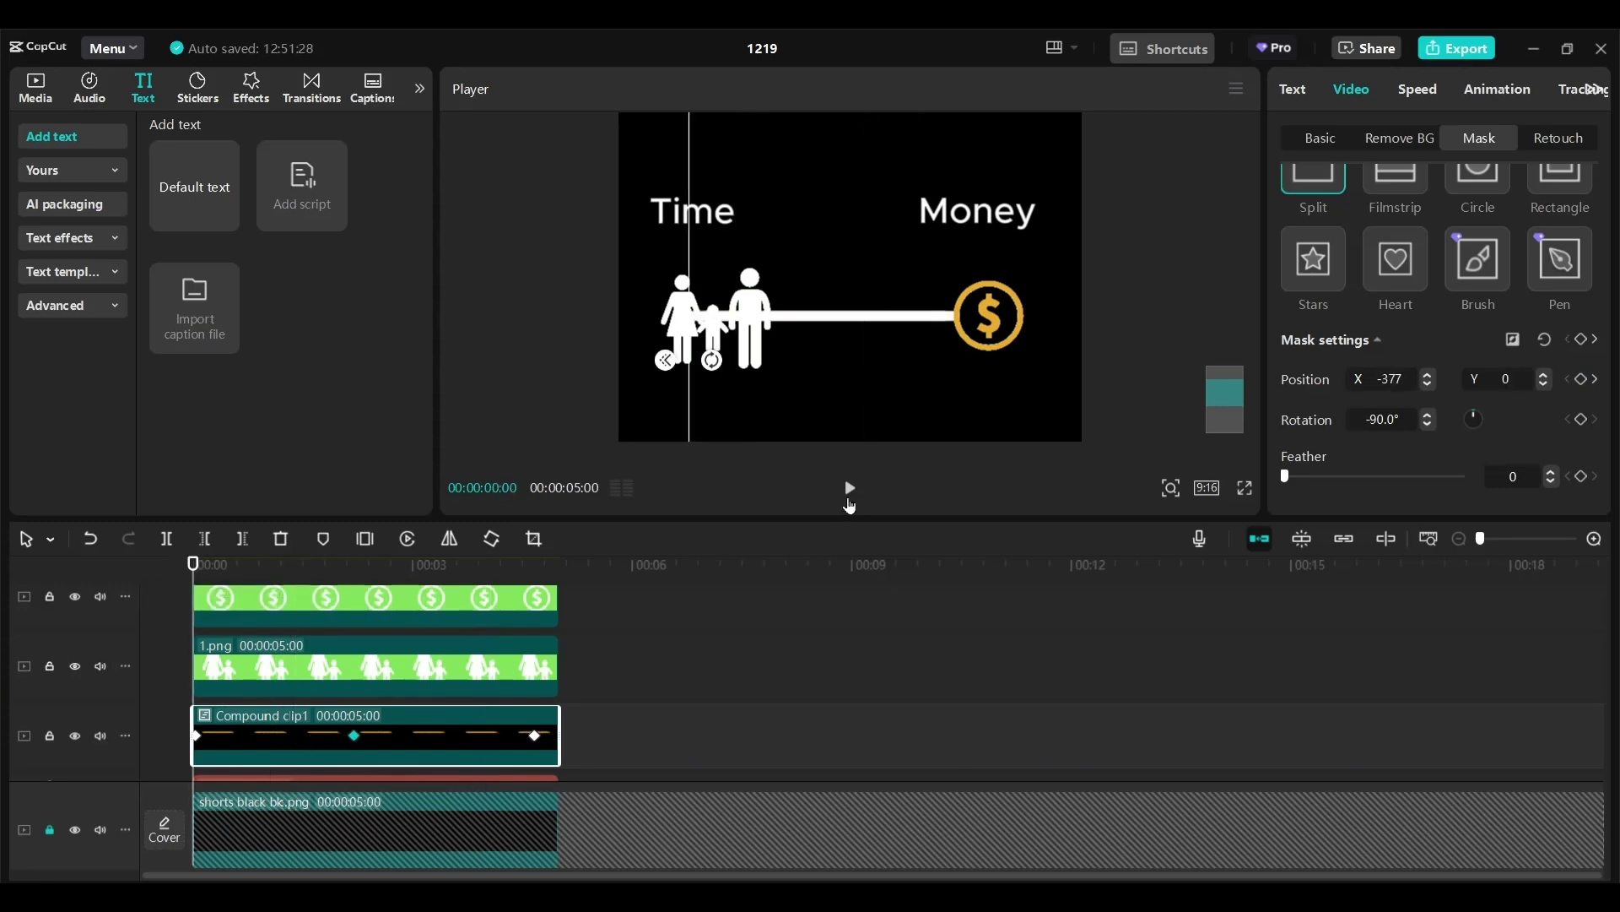
left_click(850, 502)
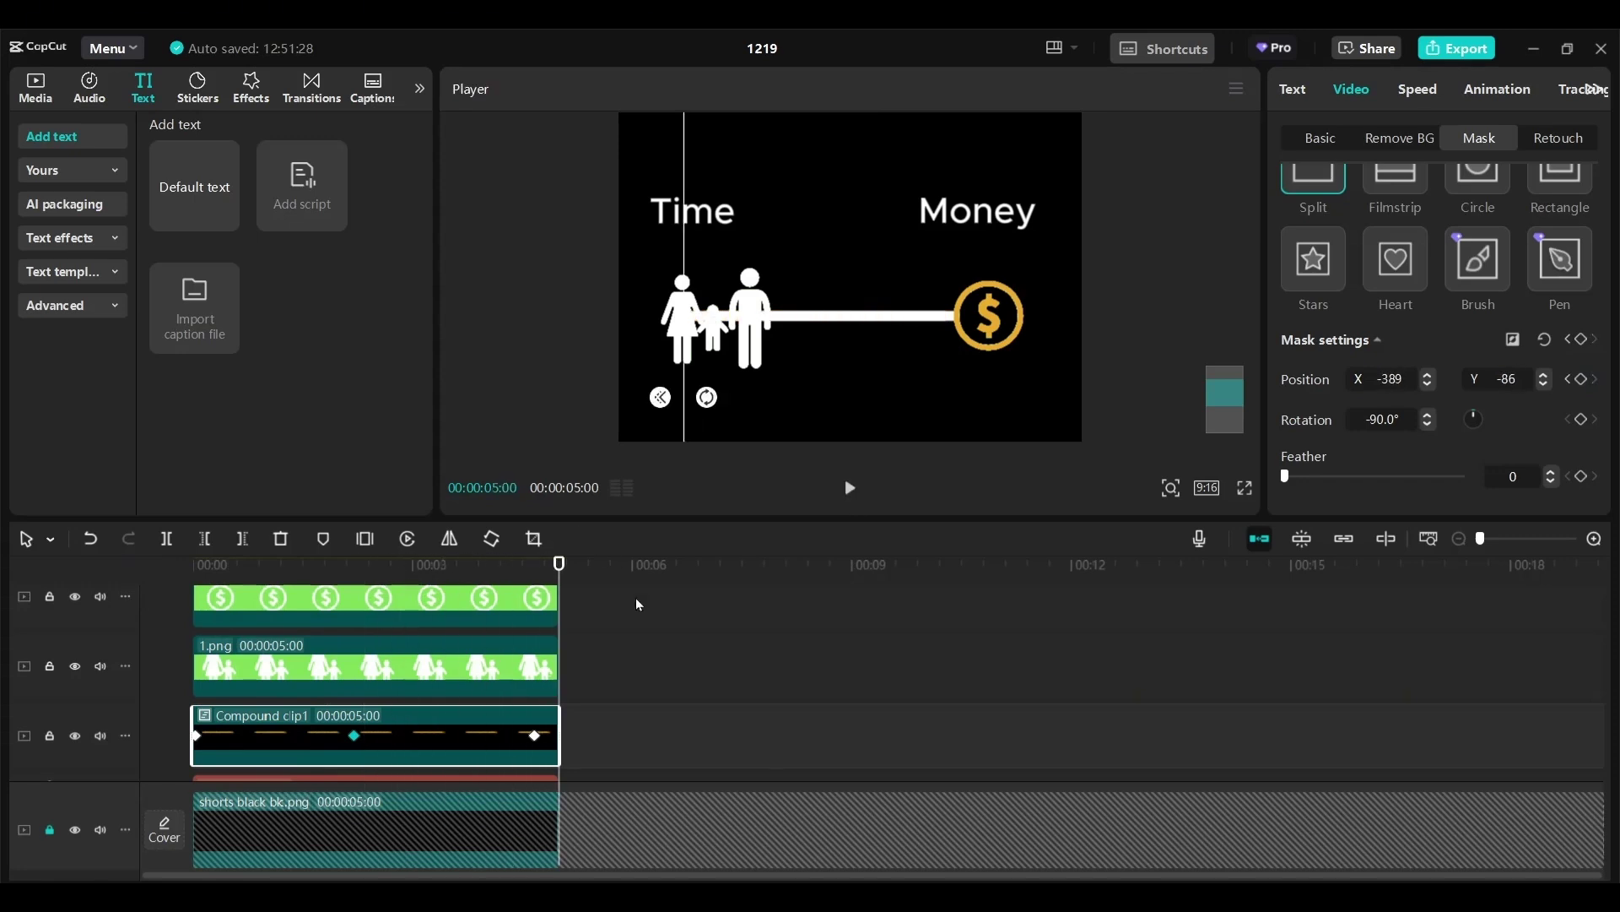
Restack the white coin clip, Untitled design (15).png, directly above the gold coin clip, 3.png.
scroll(1581, 666, "up", 2)
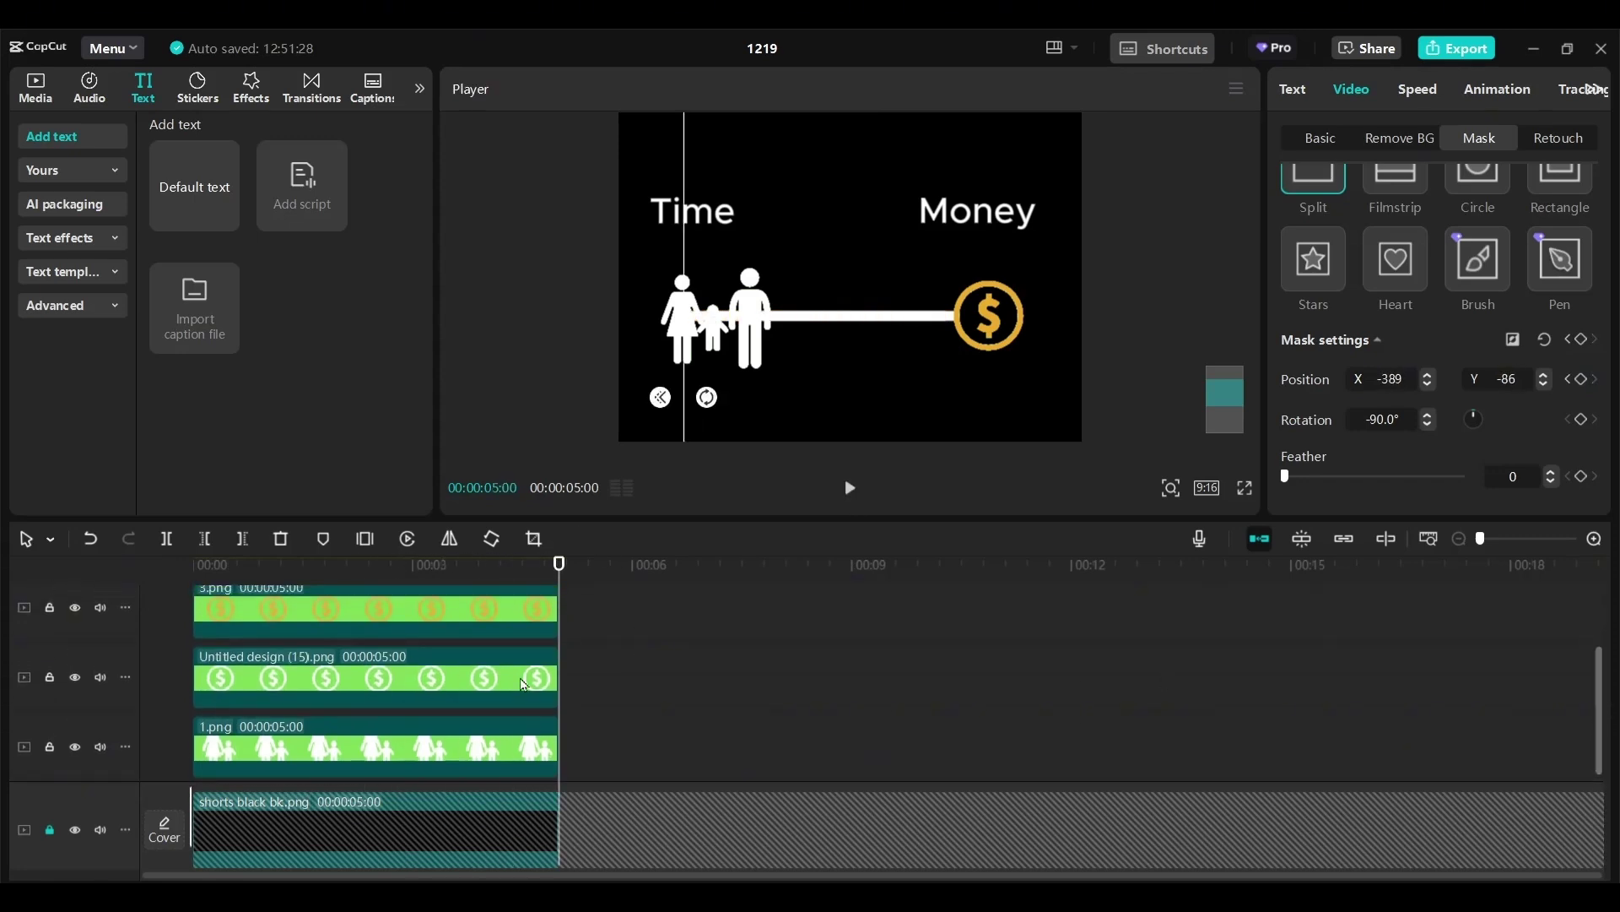
left_click(521, 648)
mouse_move(521, 648)
left_mouse_down()
mouse_move(511, 609)
mouse_move(505, 646)
left_mouse_up()
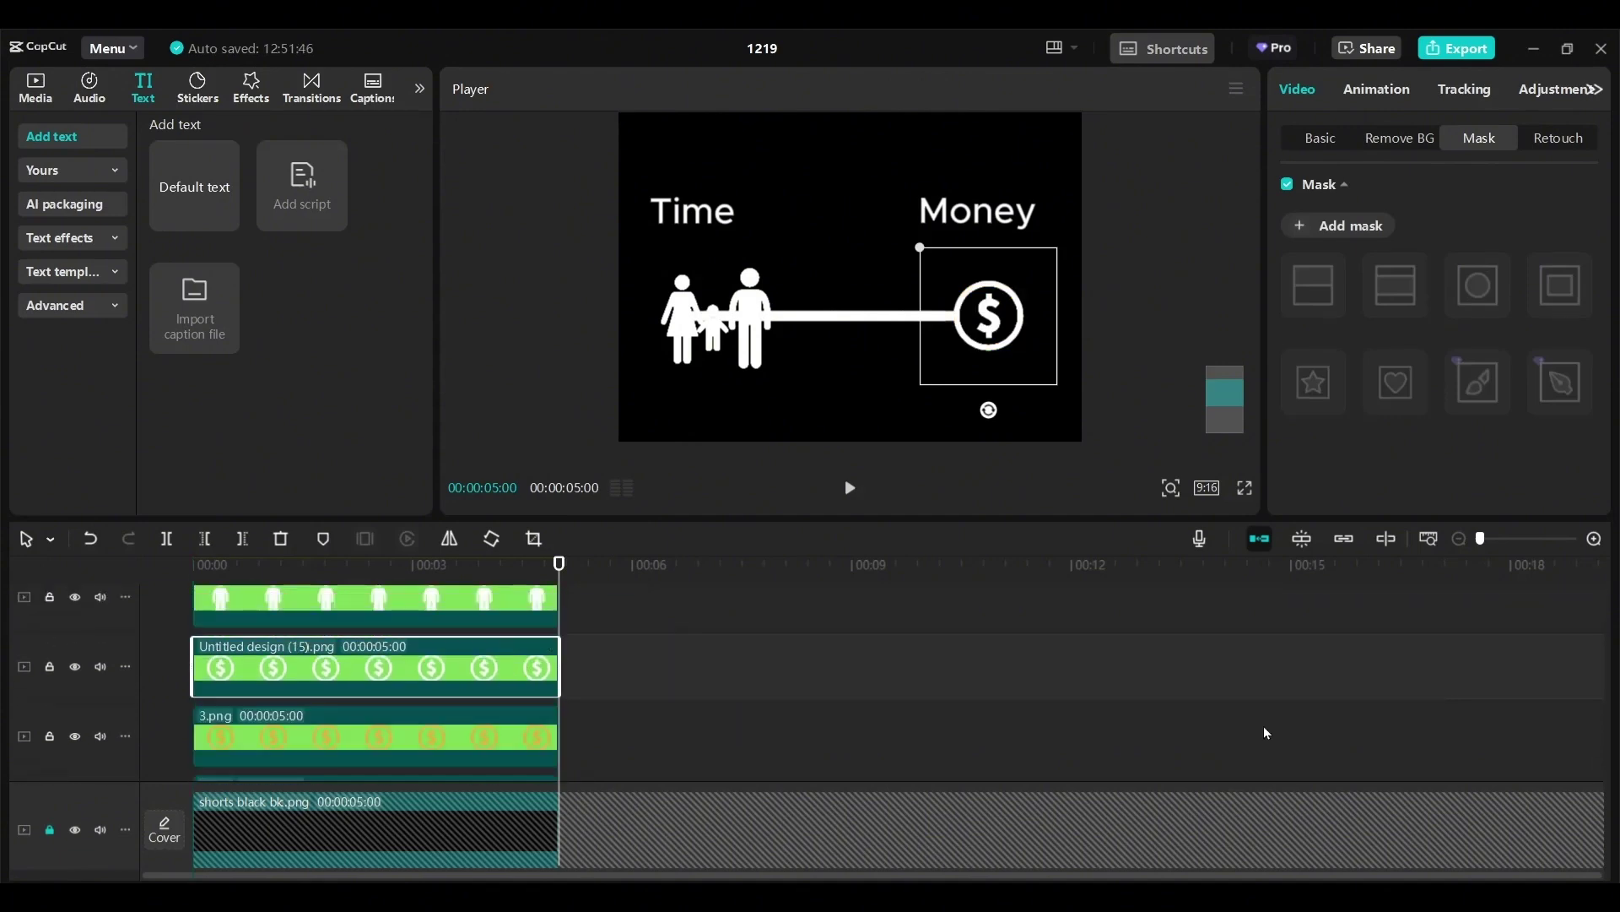
Split the white coin clip at 00:00:02:07 and move its second part later to open a gap.
scroll(1599, 726, "down", 2)
left_click(308, 564)
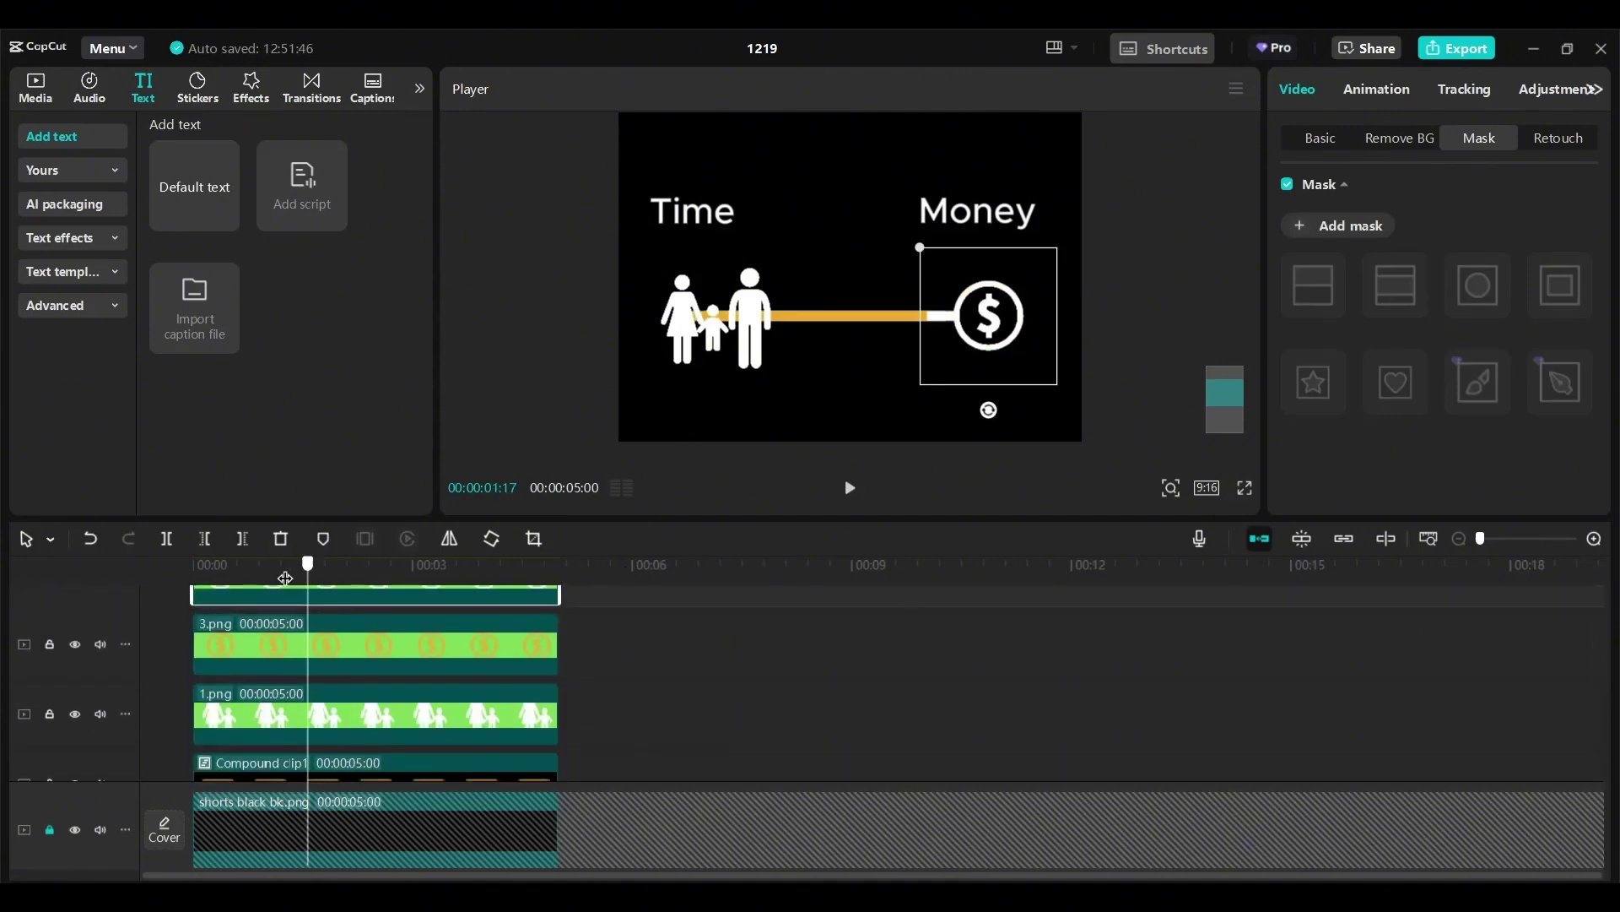
left_click_drag(285, 578, 357, 584)
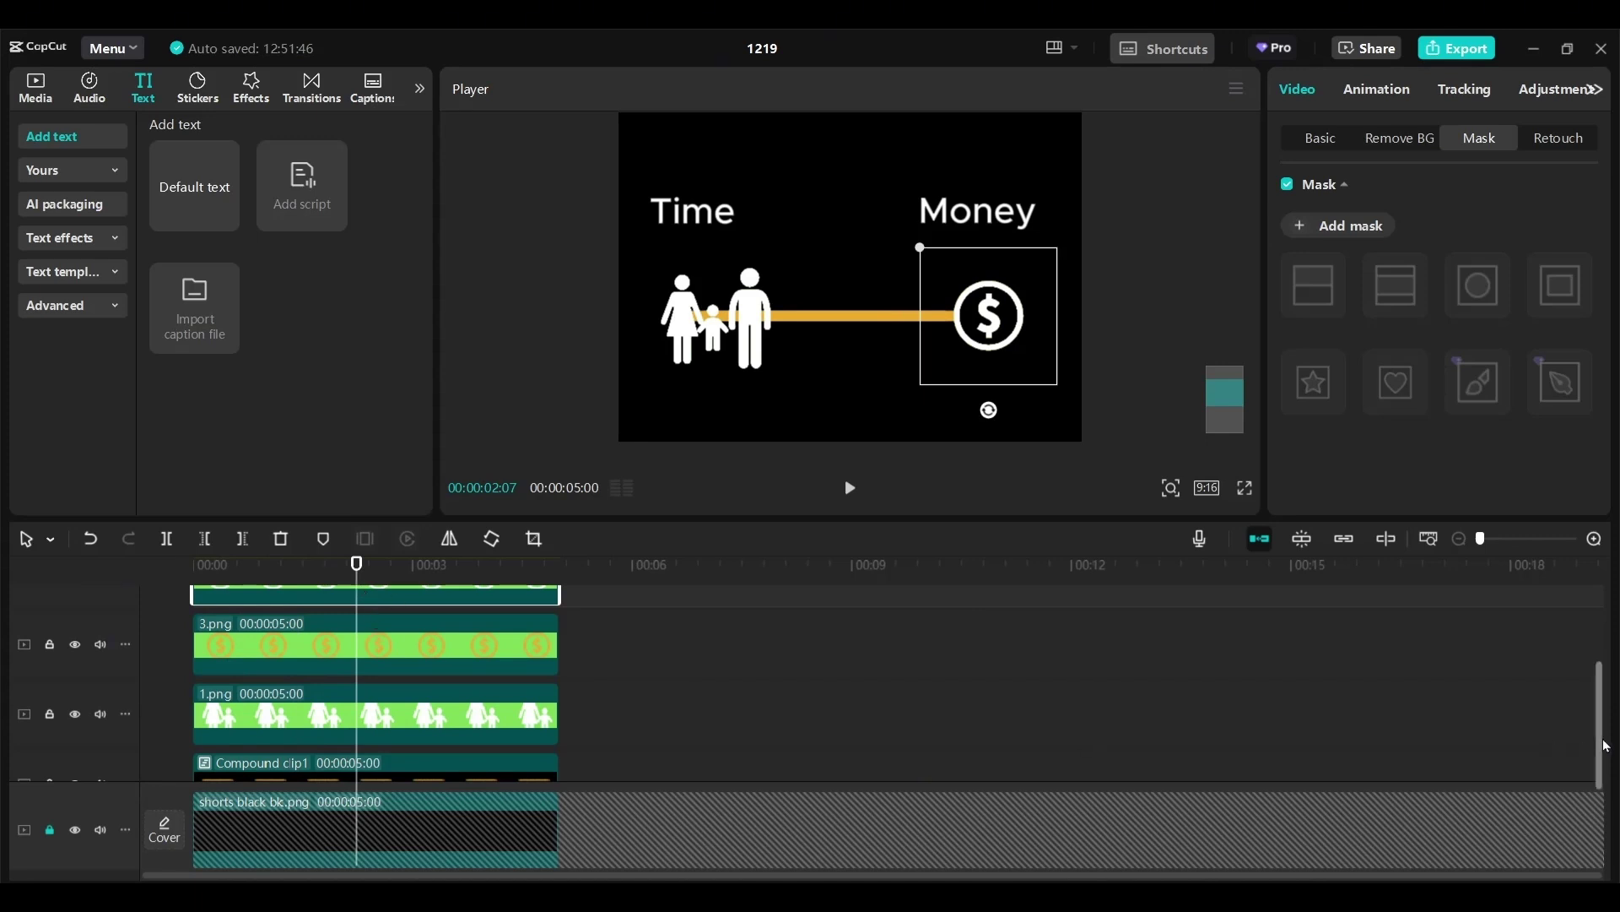
scroll(1598, 700, "up", 2)
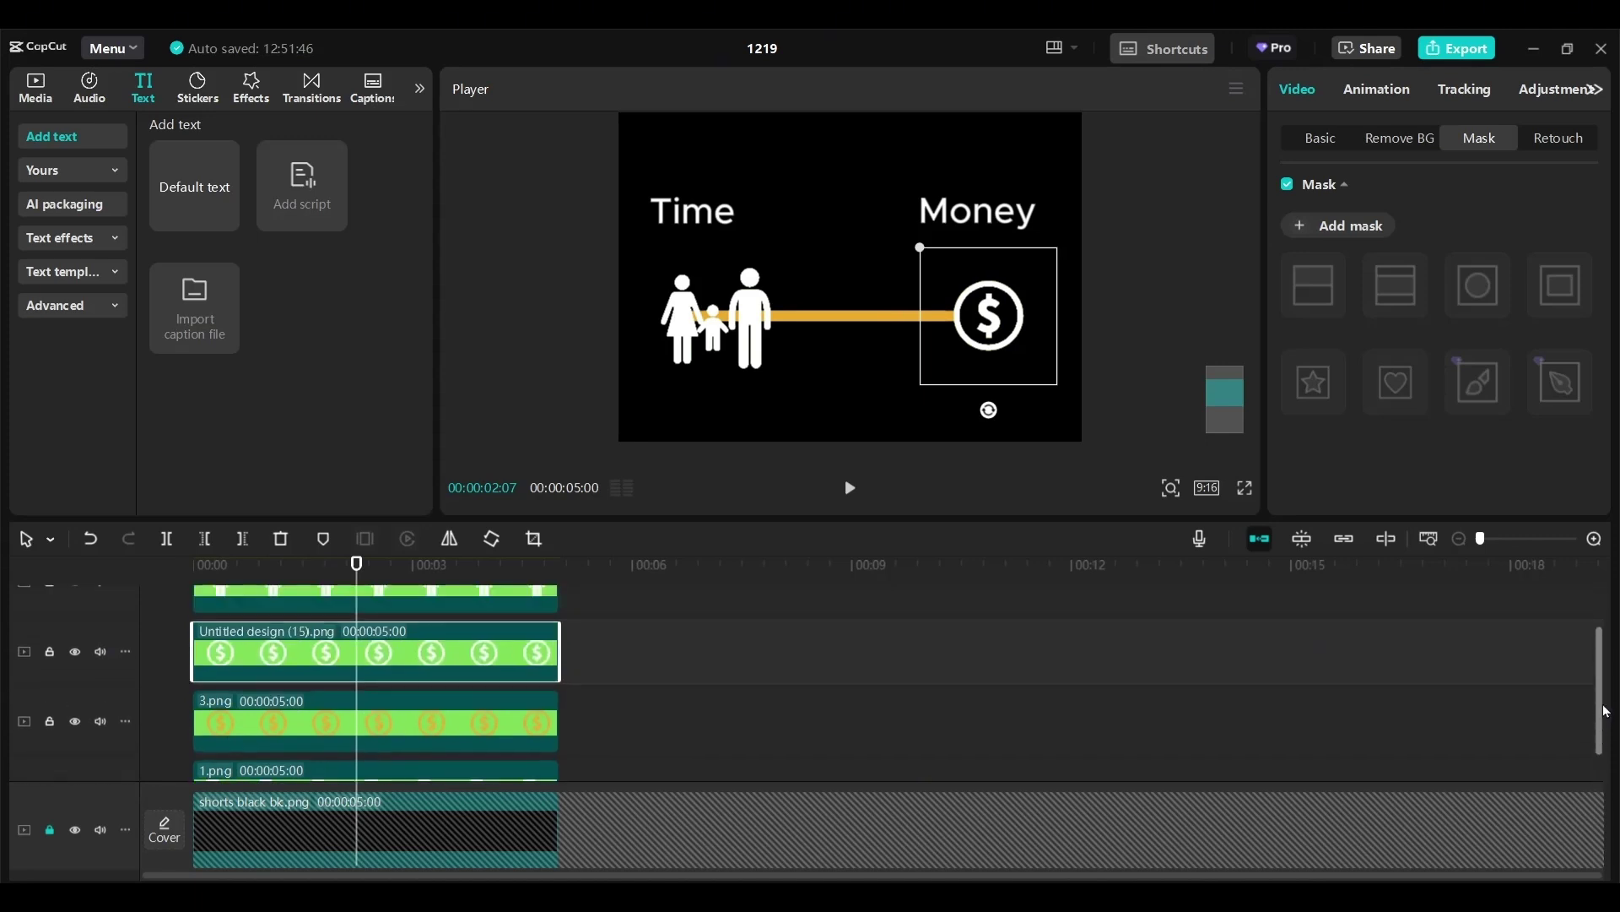
left_click(166, 539)
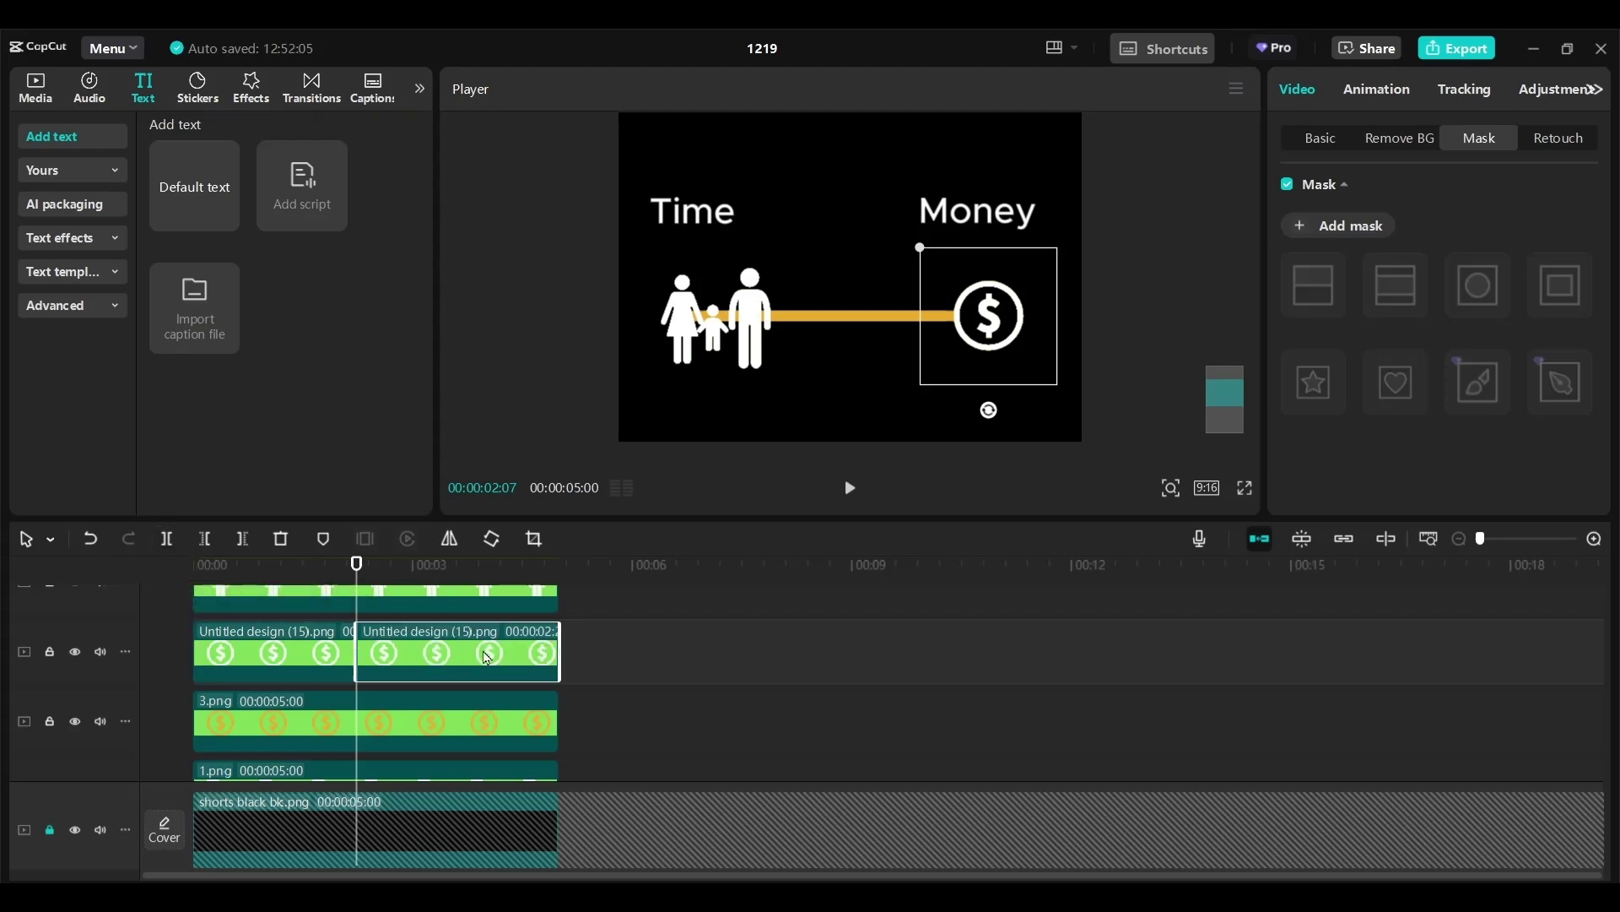
left_click_drag(487, 657, 646, 657)
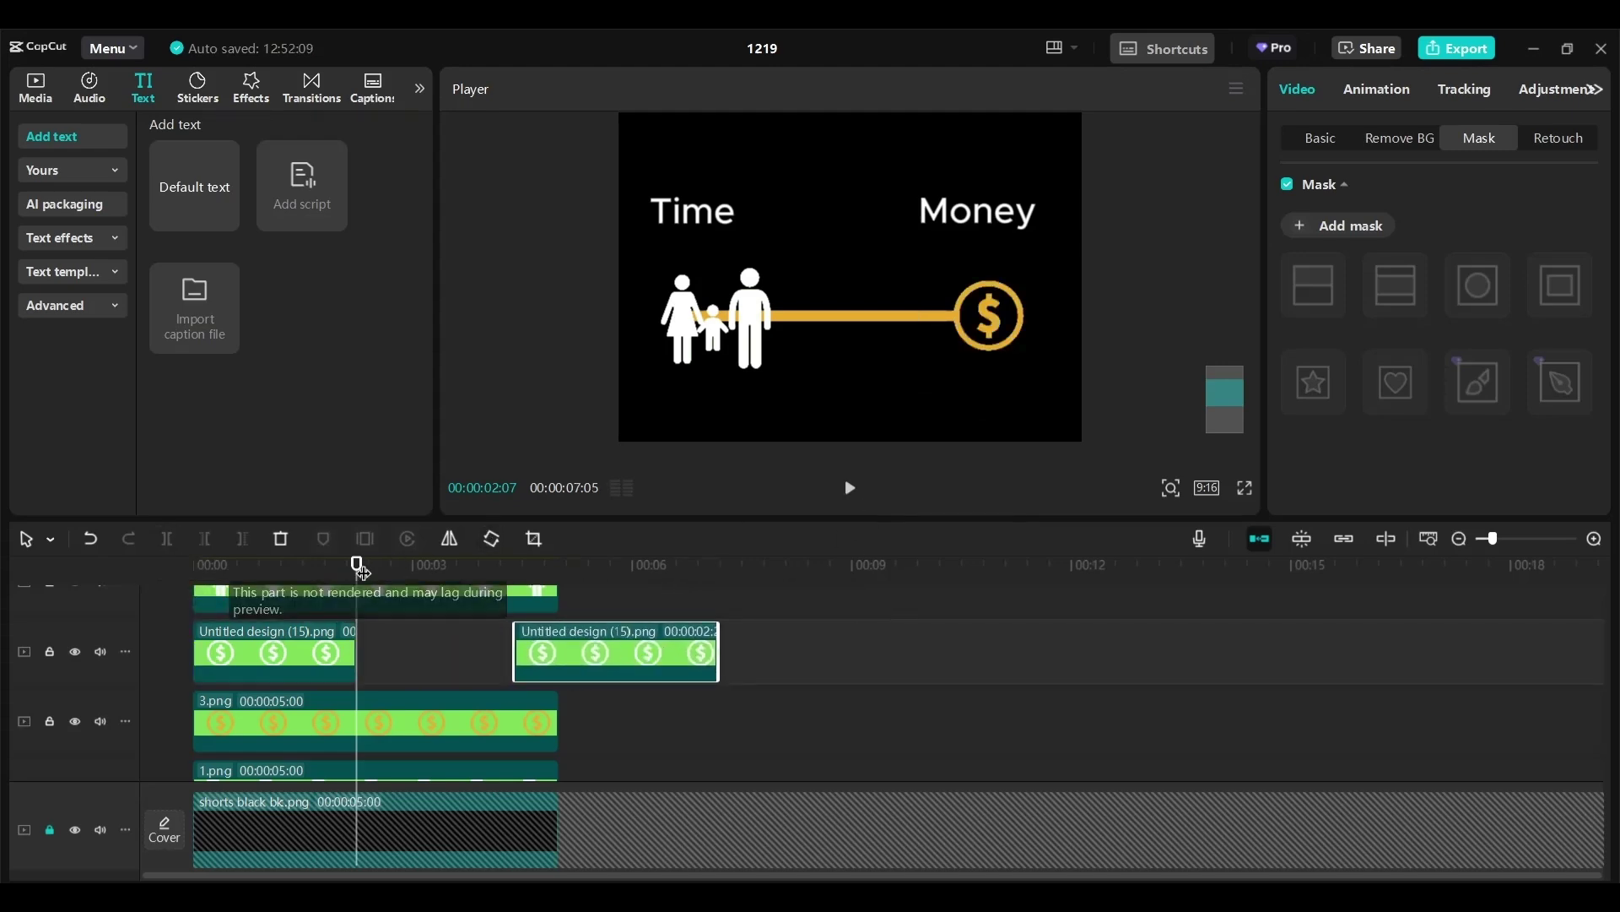
Trim the gold coin clip to a short flash starting at 00:00:02:06, filling the gap between the white coin clips.
left_click_drag(361, 572, 193, 564)
left_click(850, 489)
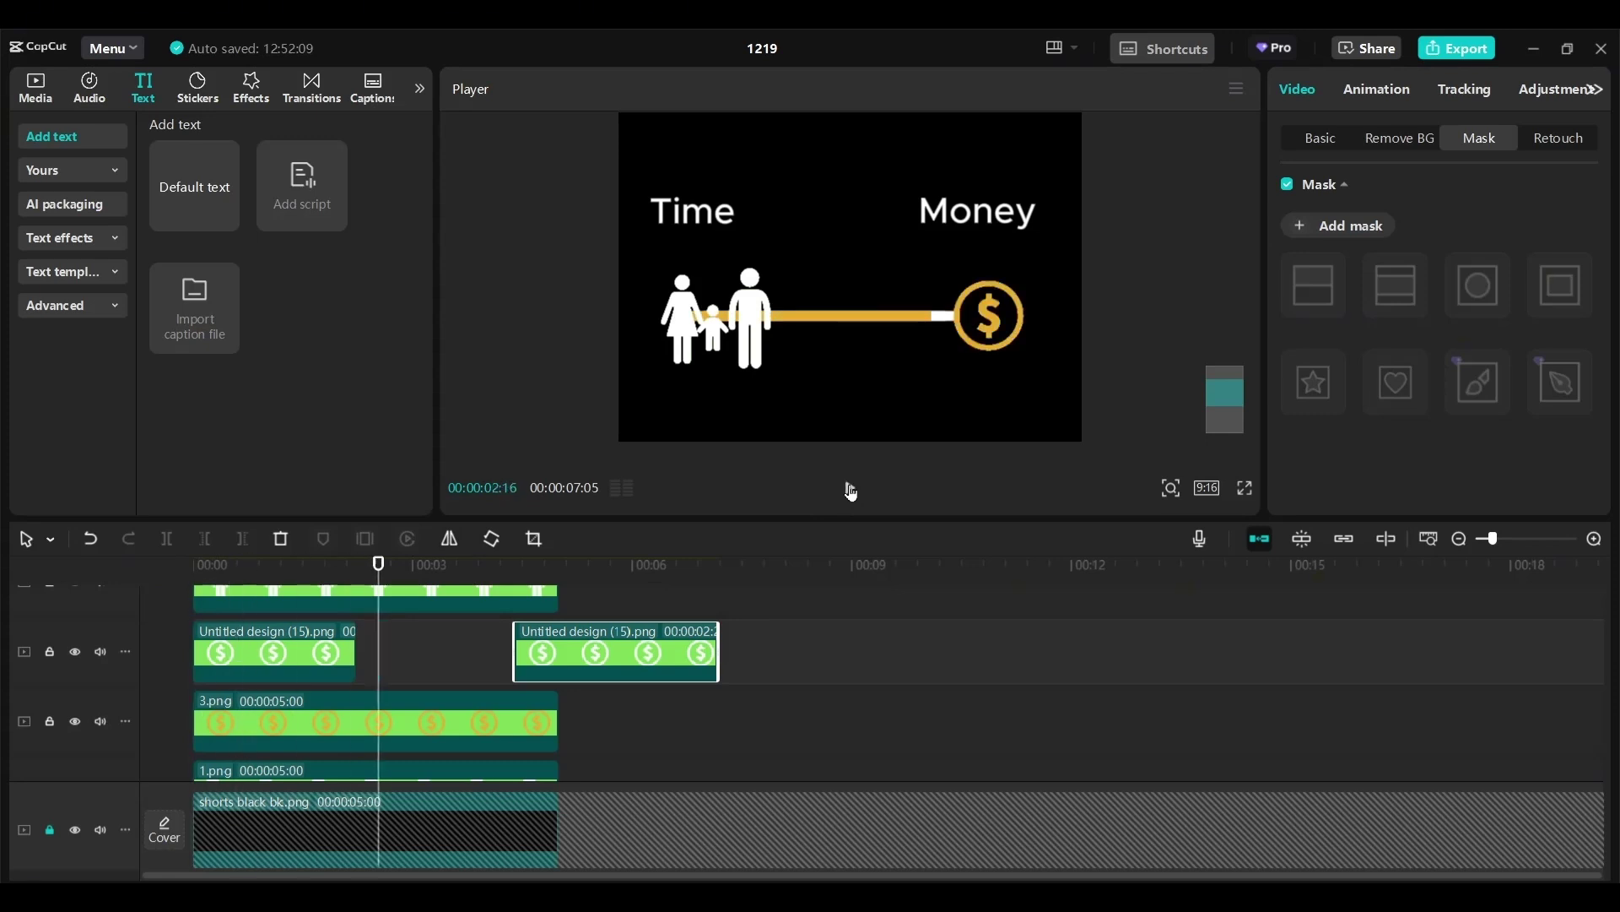
left_click(848, 494)
left_click(379, 721)
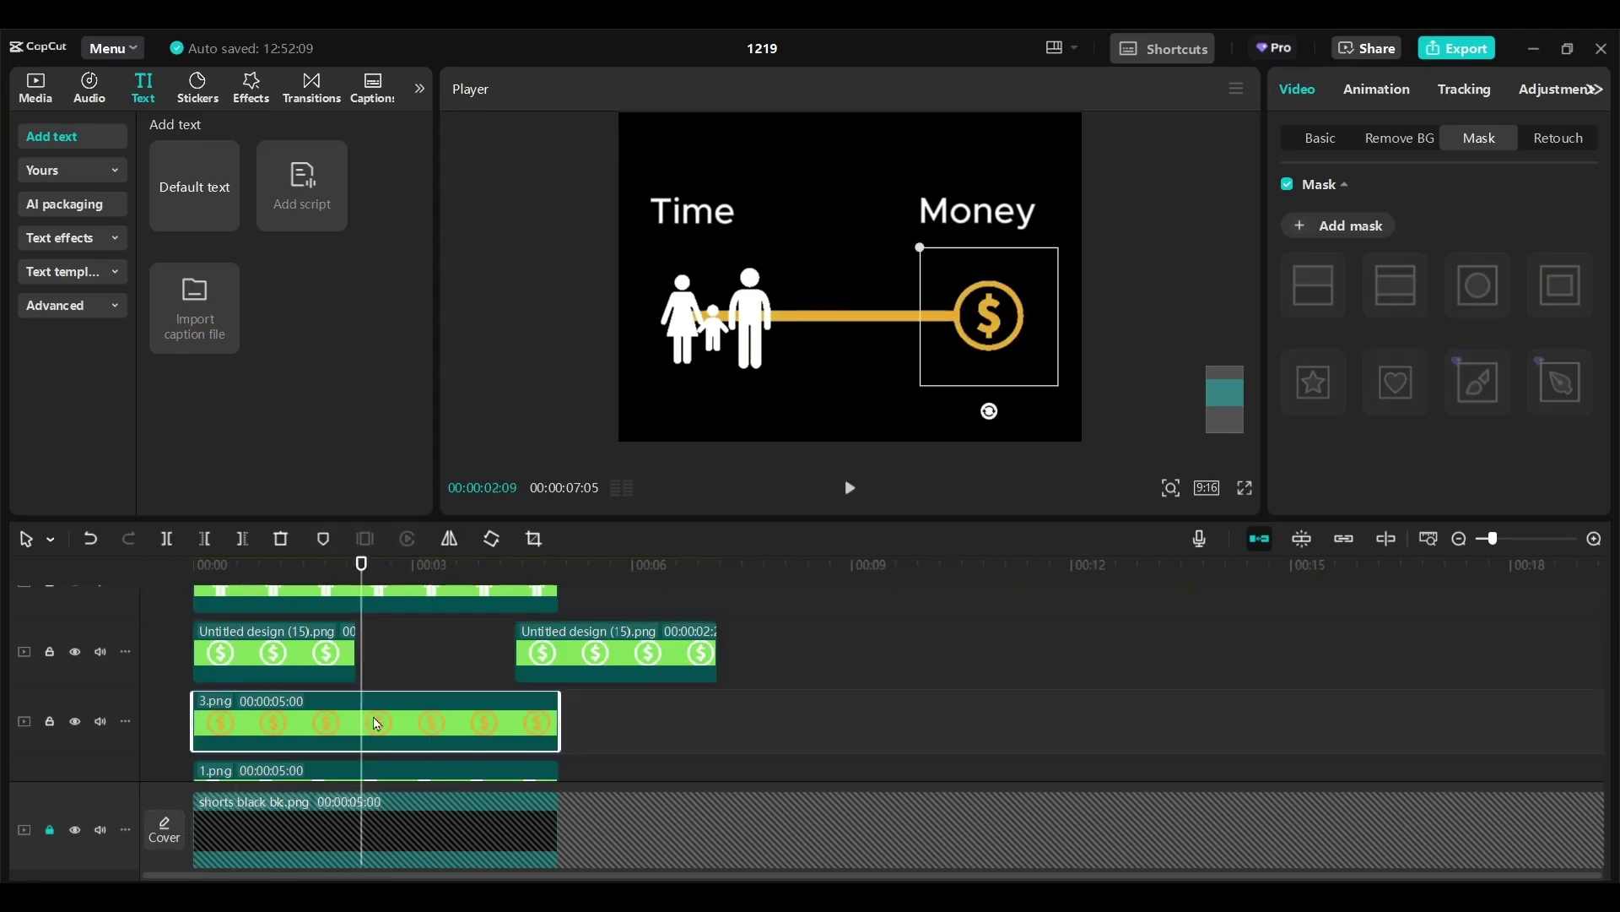
key("w")
key("ctrl+z")
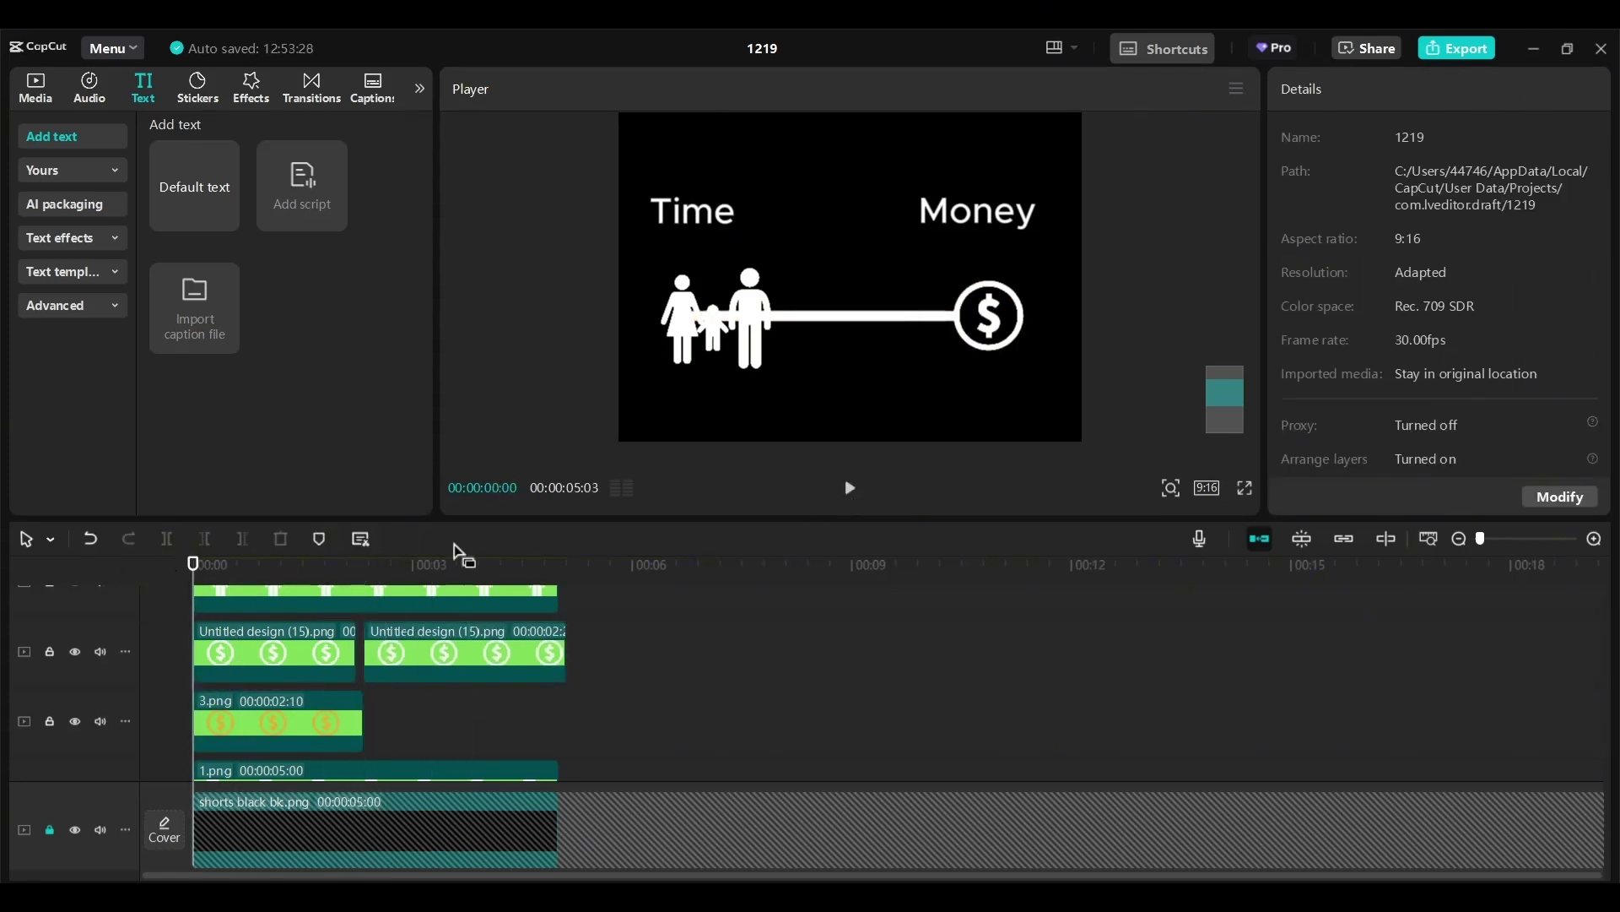
left_click(446, 564)
left_click(296, 722)
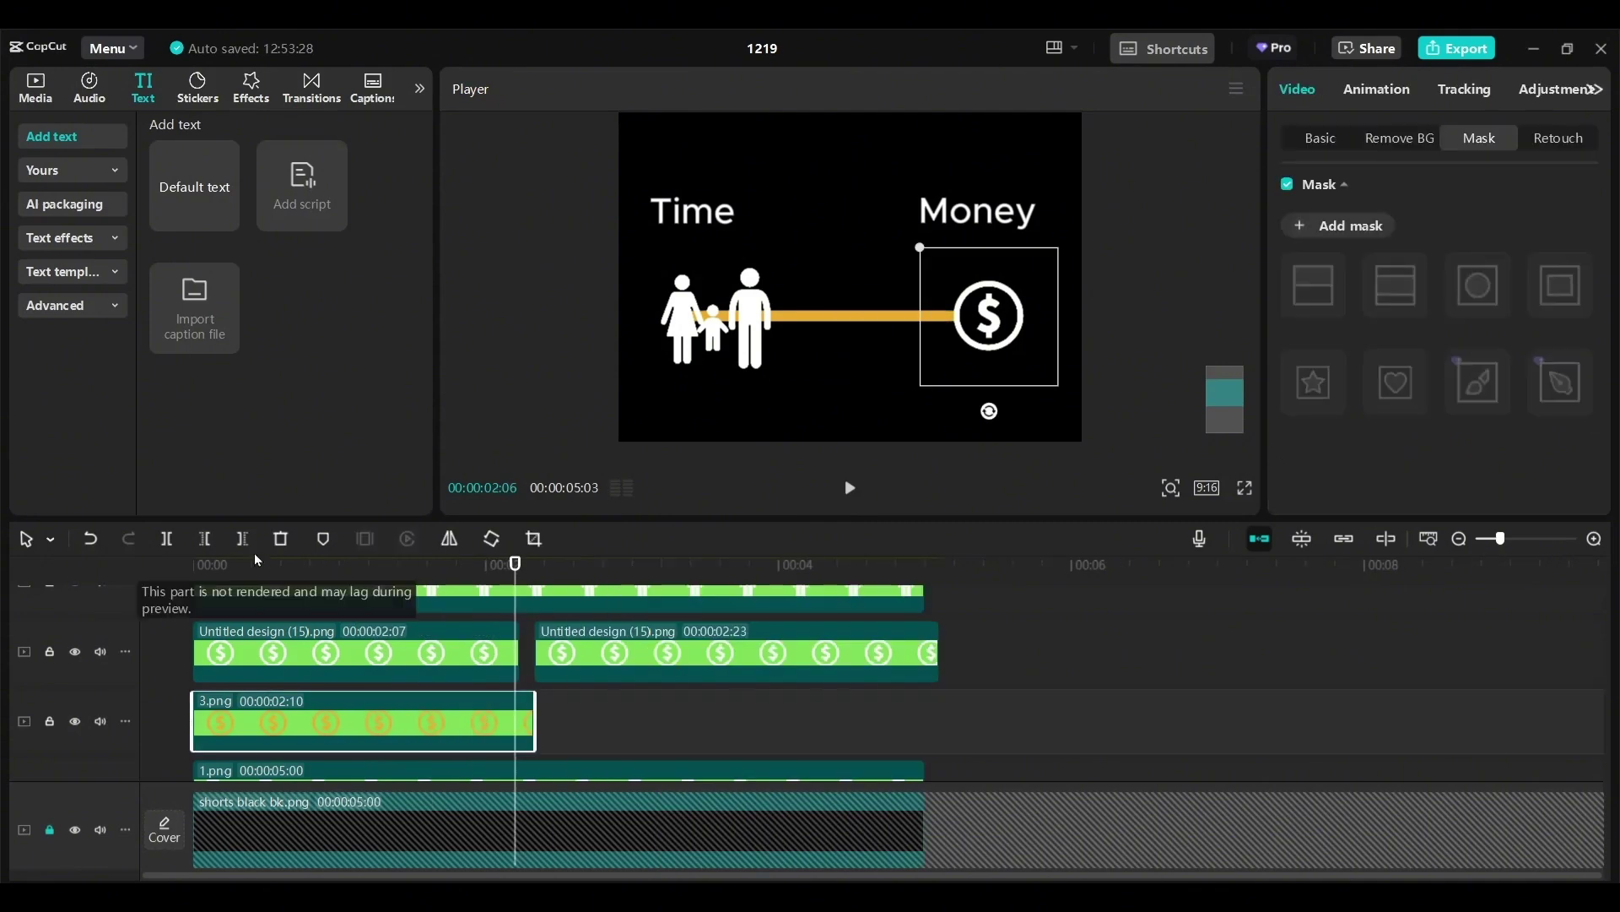
left_click(204, 538)
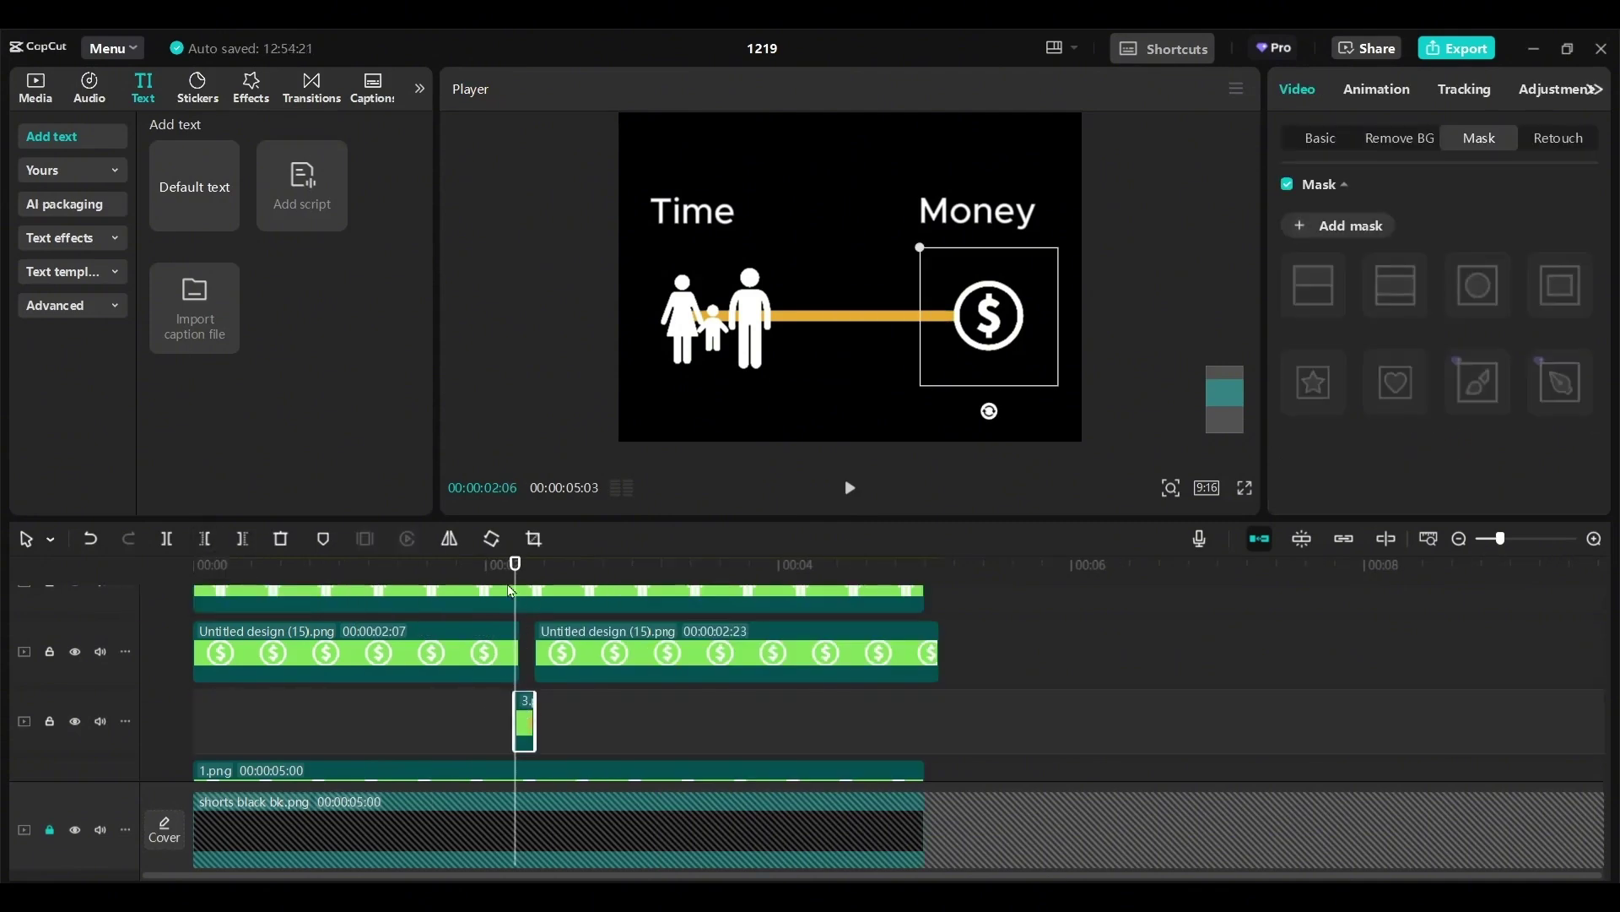
Preview the coin's colour change and trim the second white coin clip to end at 00:00:05:00 with the other clips.
left_click_drag(512, 565, 193, 565)
left_click(844, 493)
left_click(844, 494)
left_click_drag(937, 652, 925, 651)
left_click_drag(1596, 736, 1593, 681)
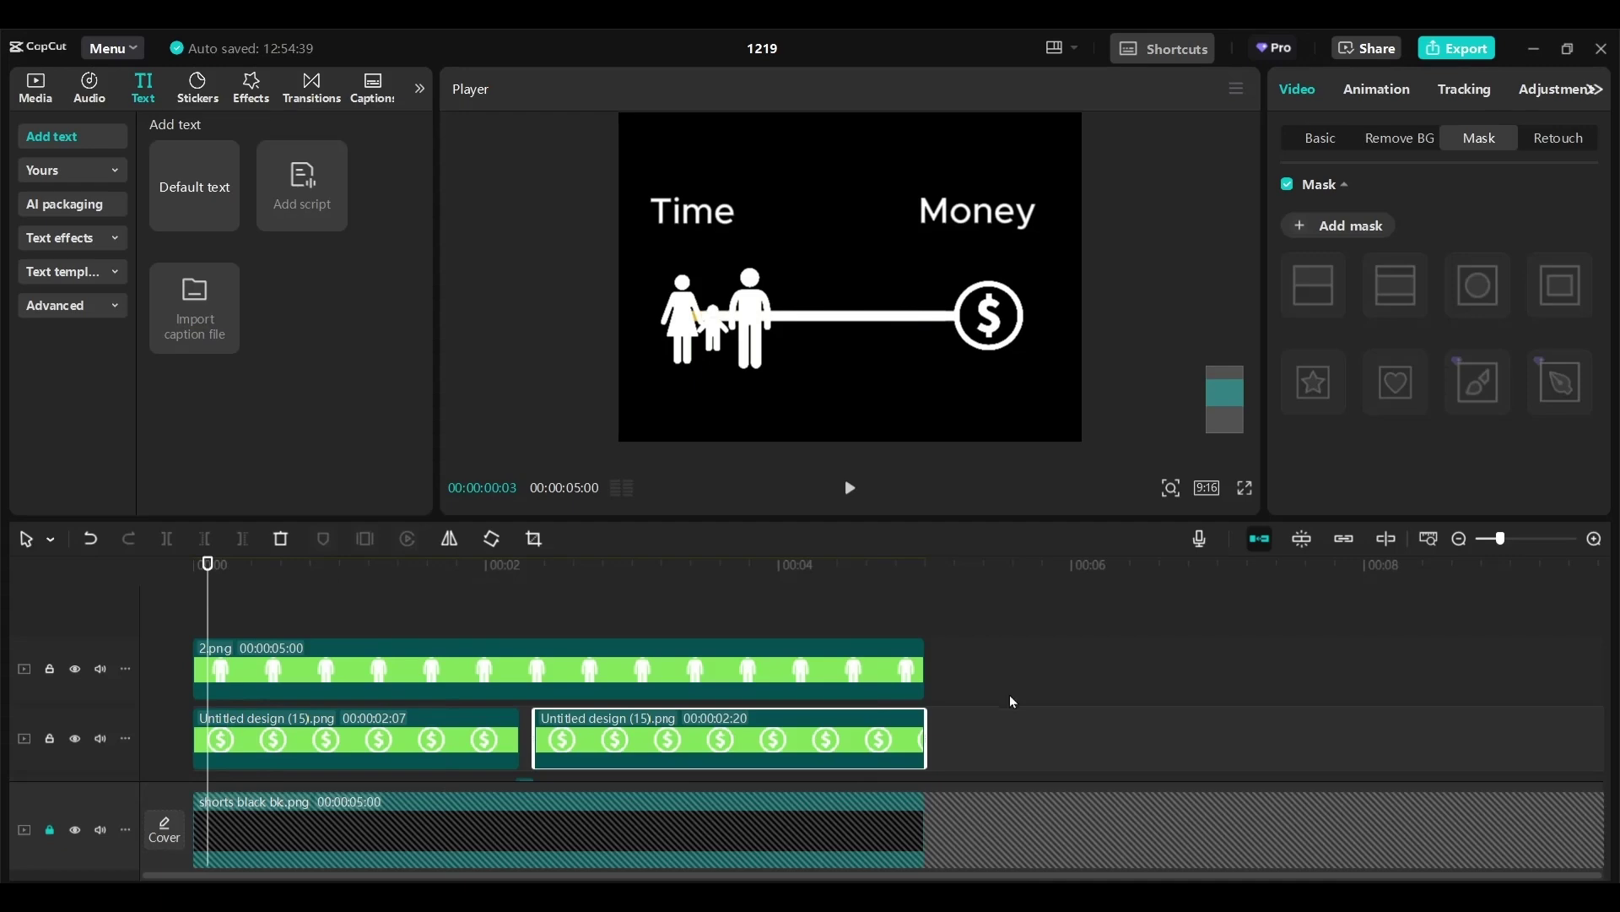
Add a position keyframe to the man clip, 2.png, at 00:00:00:14.
scroll(1588, 686, "down", 2)
left_click_drag(207, 564, 261, 588)
left_click(266, 601)
scroll(1599, 675, "up", 2)
left_click(1328, 138)
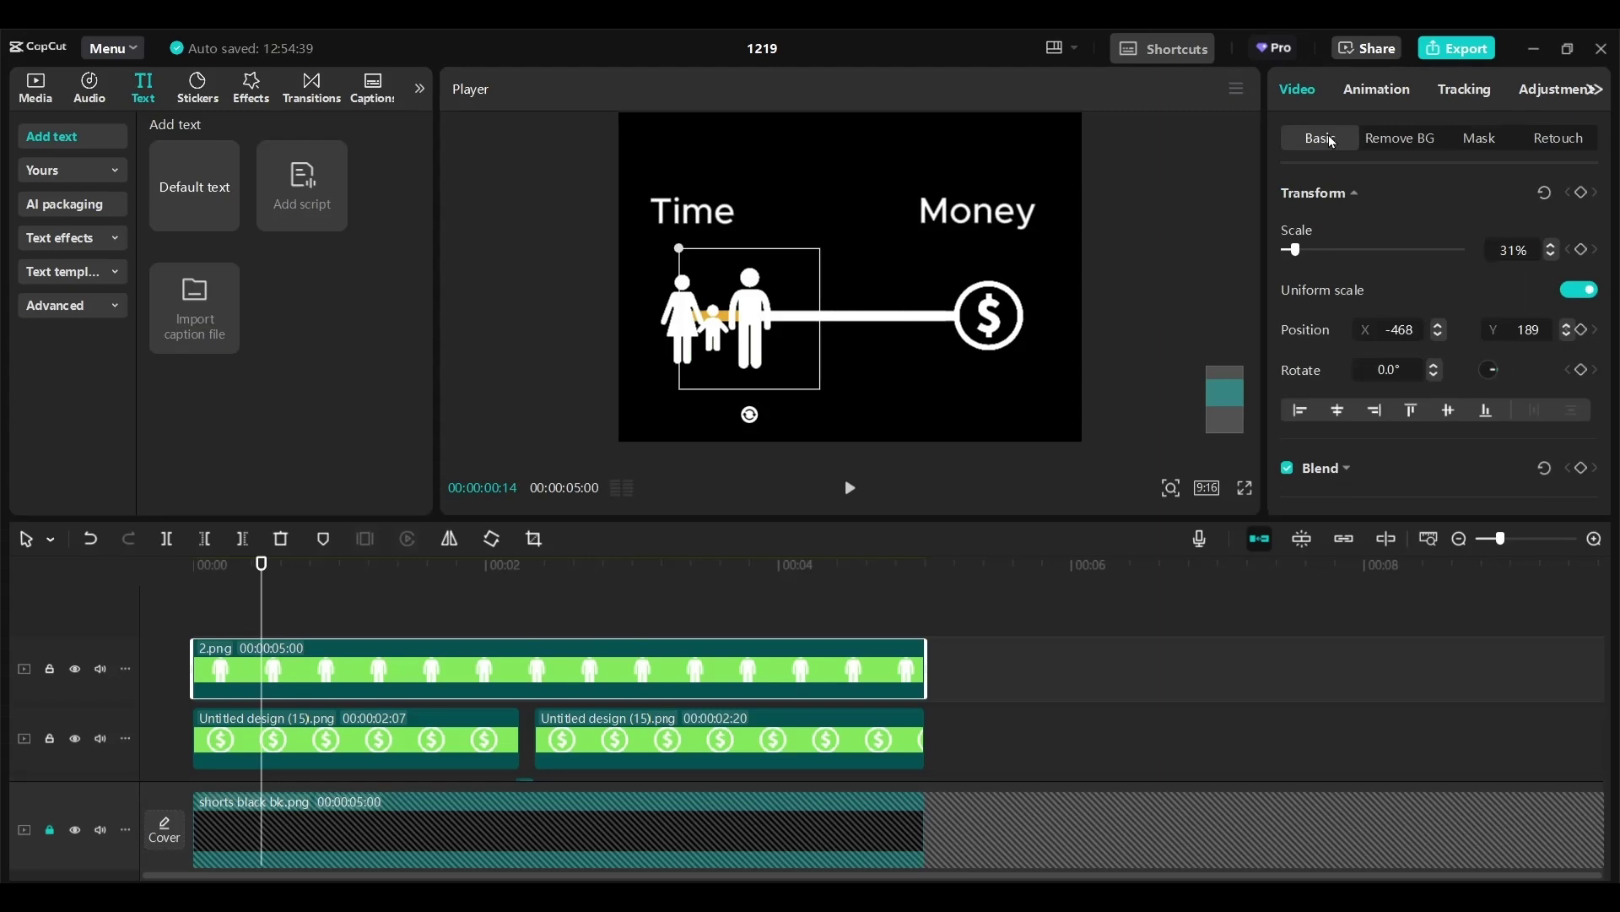
left_click(1585, 332)
At 00:00:02:09, move the man along the line to the coin, to about X 407, Y 165.
left_click_drag(261, 566, 532, 578)
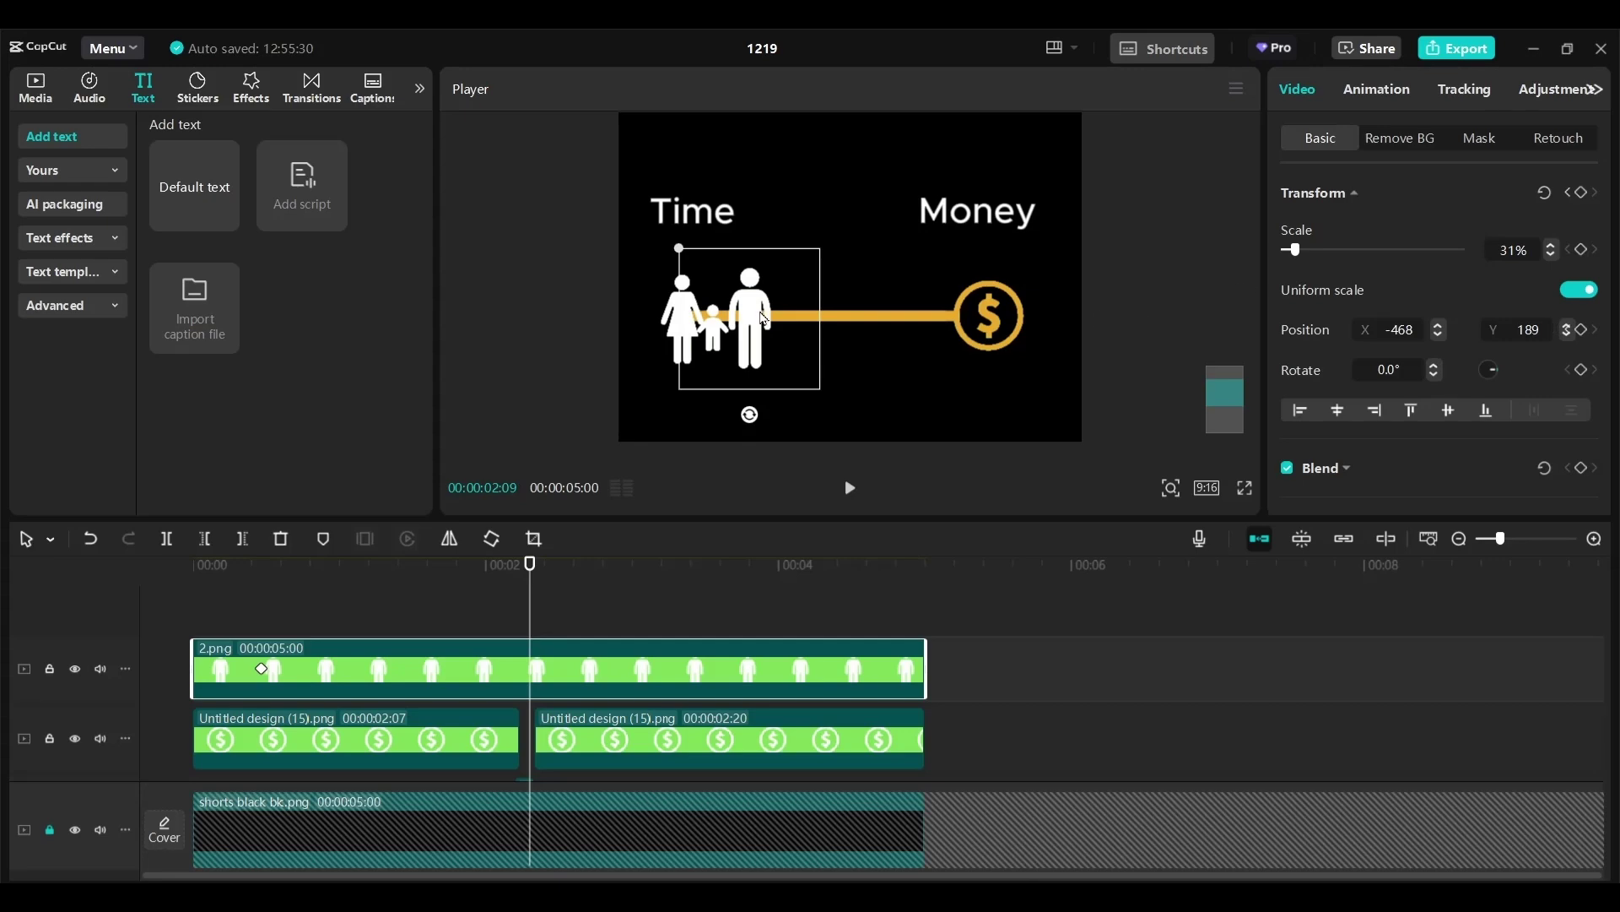
left_click_drag(751, 321, 932, 315)
key("ctrl+z")
left_click_drag(757, 319, 945, 323)
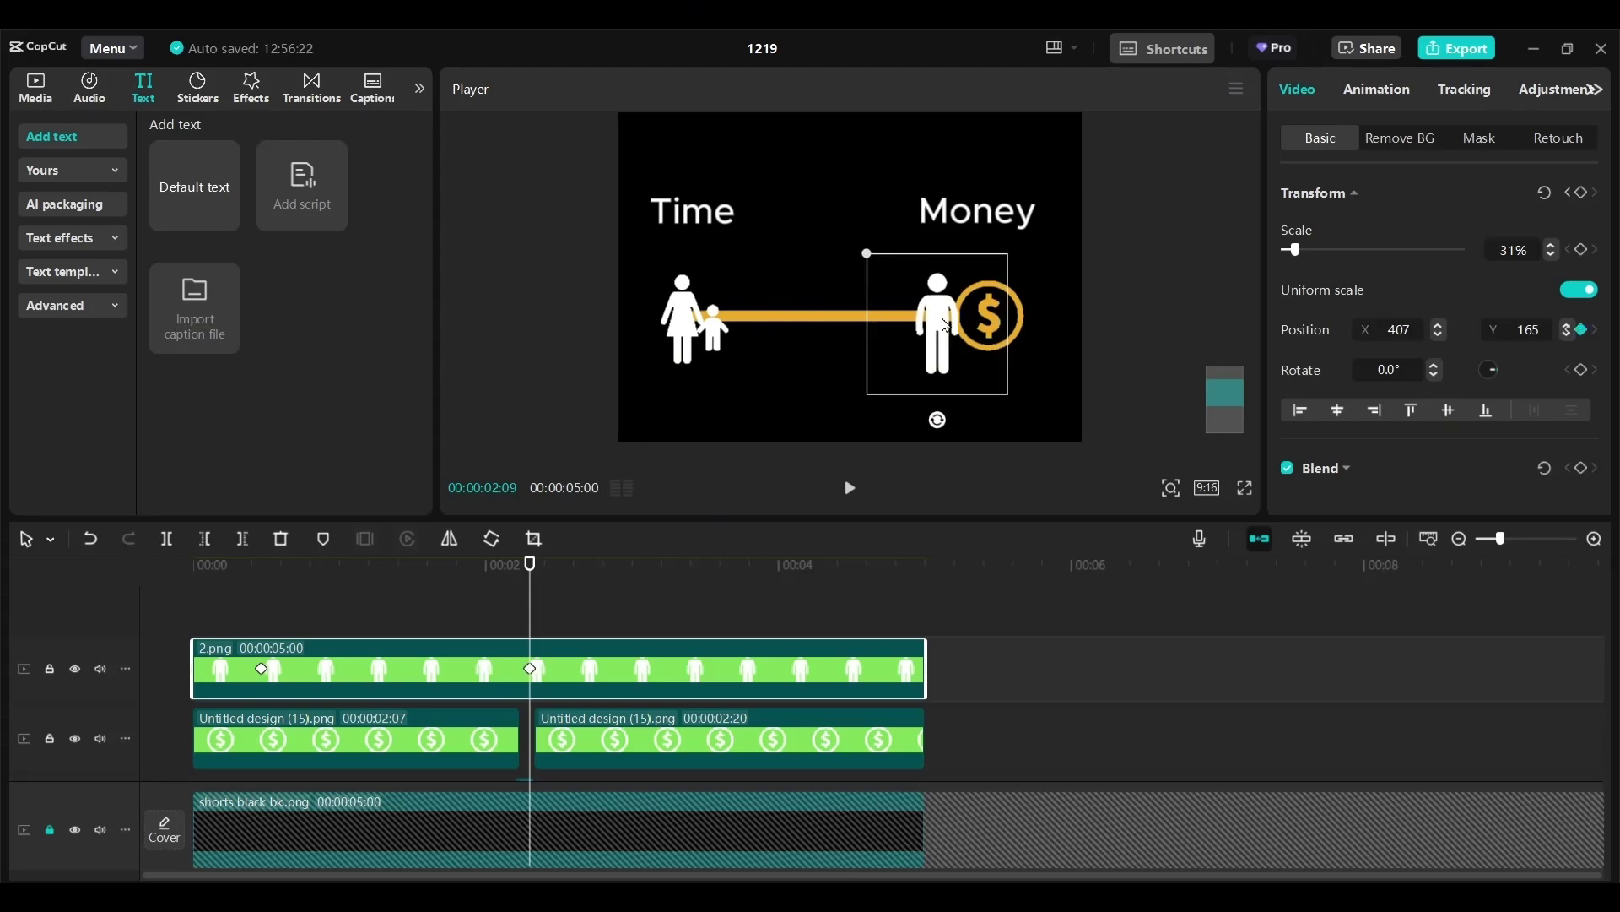
left_click(687, 316)
left_click(929, 327)
Set the man's Y position to 190 at the first position keyframe, 00:00:00:14.
left_click(212, 582)
left_click(262, 669)
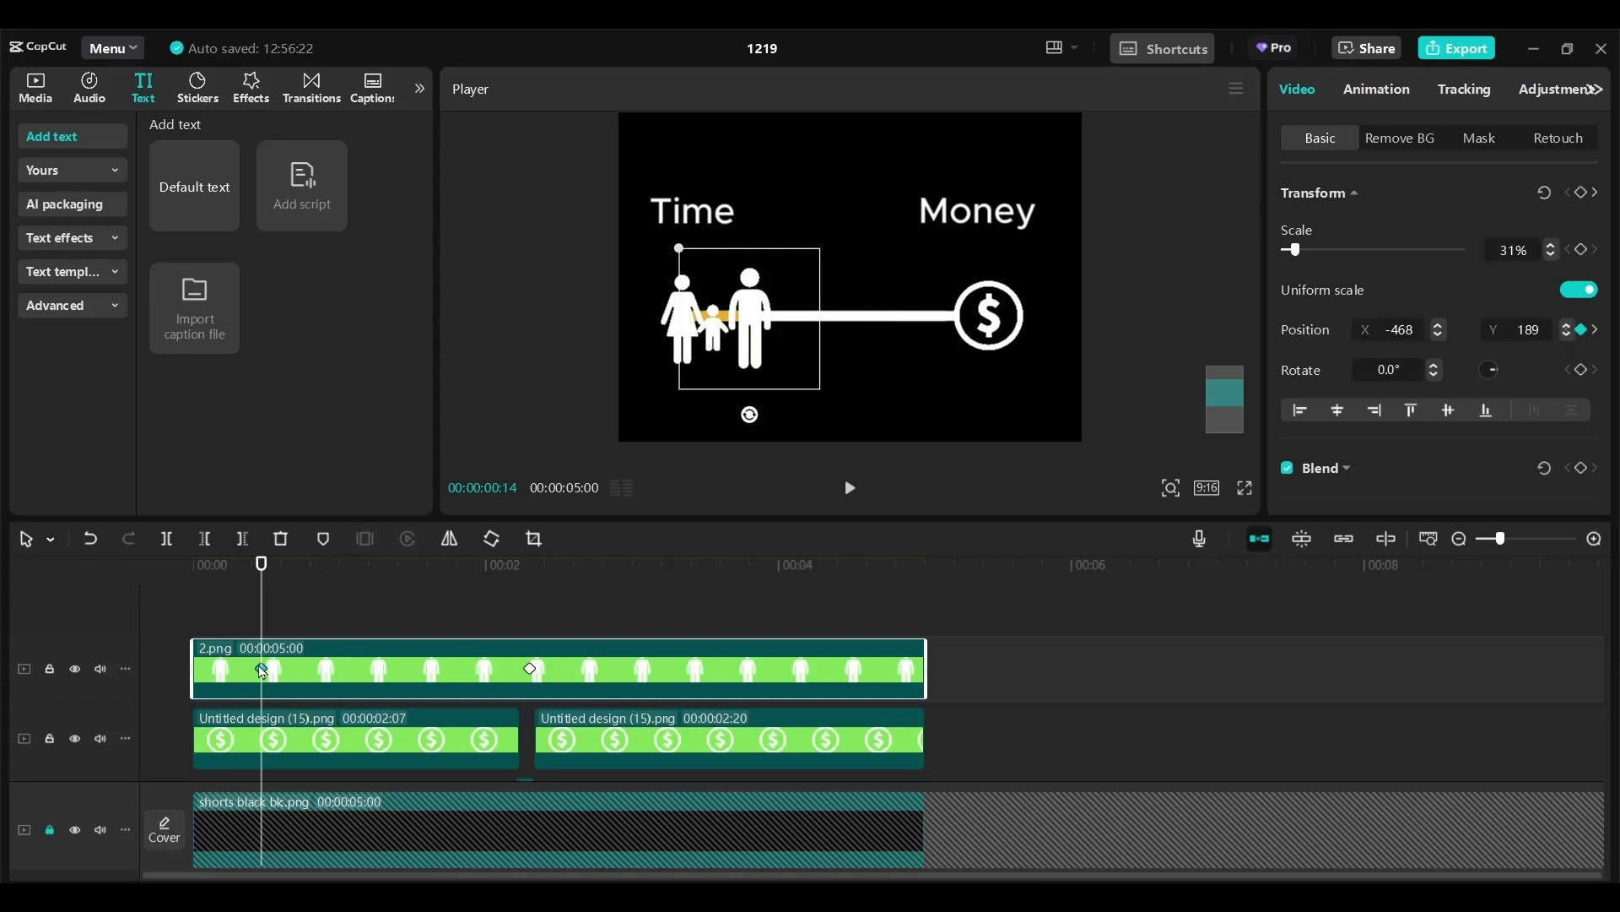
left_click(1519, 336)
type("190")
Set the man's Y position to 190 at the coin-end keyframe and shift that keyframe earlier to 00:00:02:06.
left_click_drag(535, 583, 532, 618)
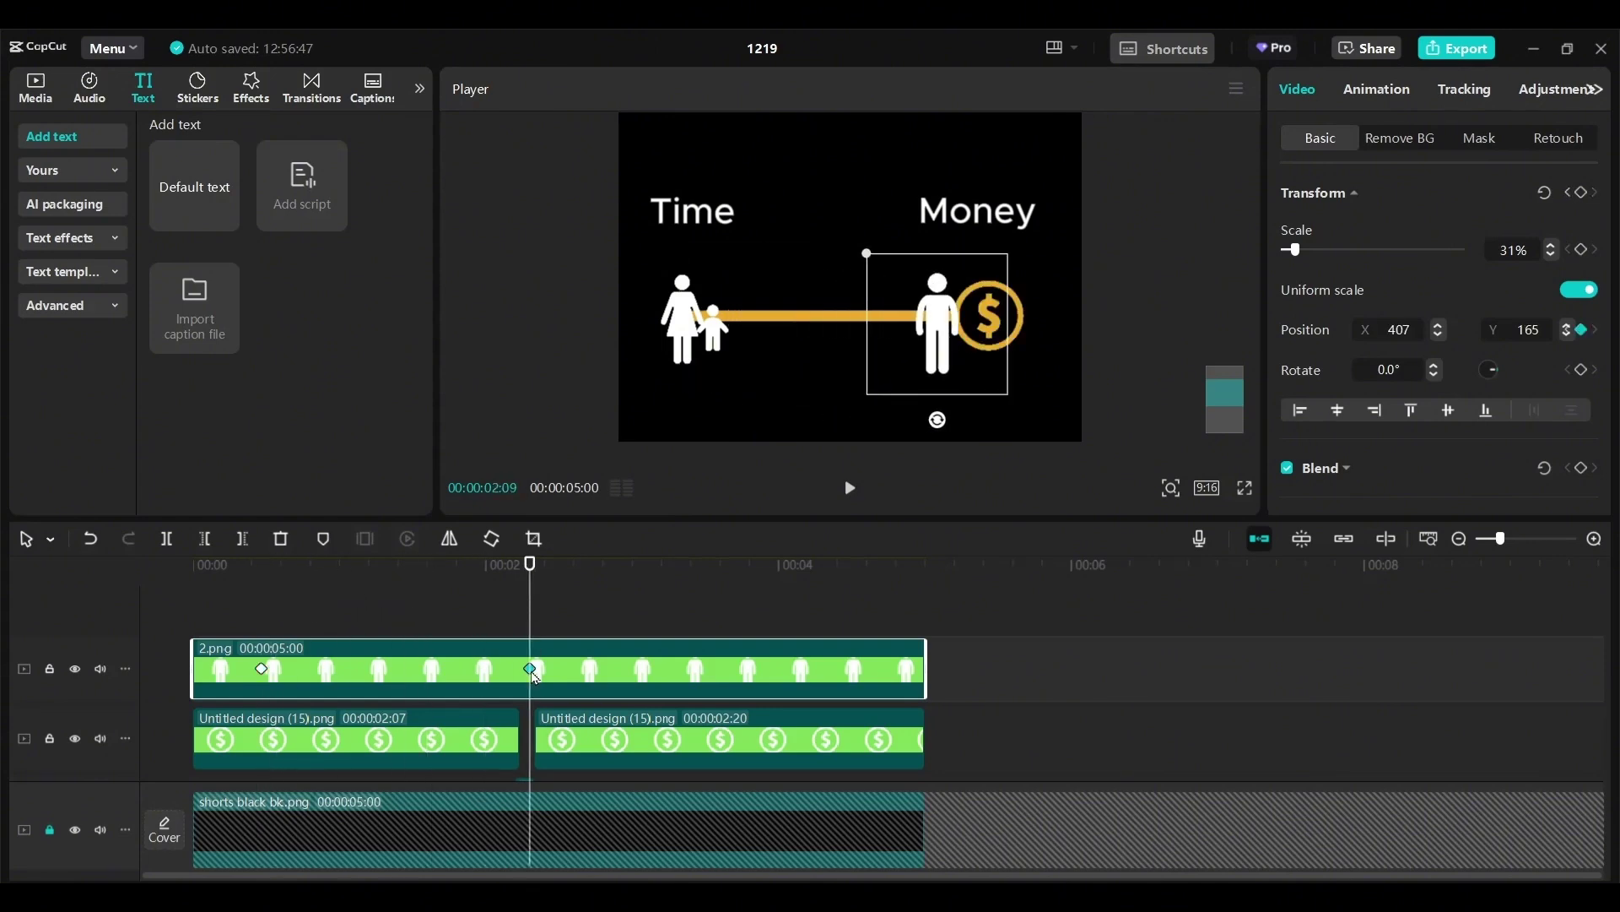
left_click(1516, 329)
type("119")
key("Return")
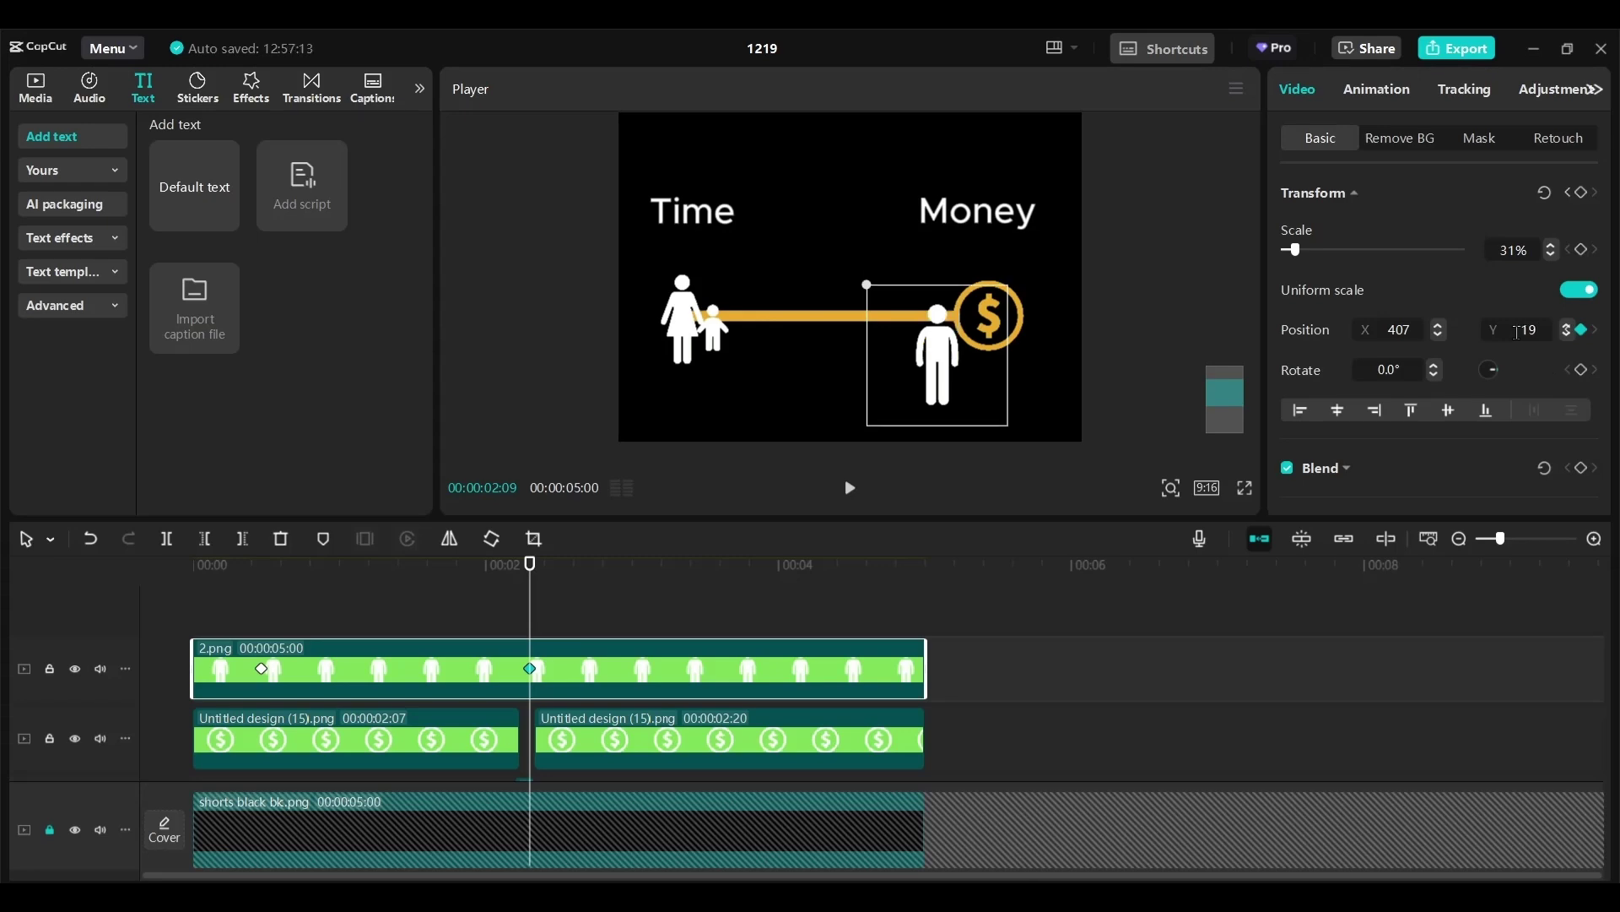
type("0")
key("Return")
left_click_drag(529, 567, 272, 635)
left_click_drag(532, 671, 516, 670)
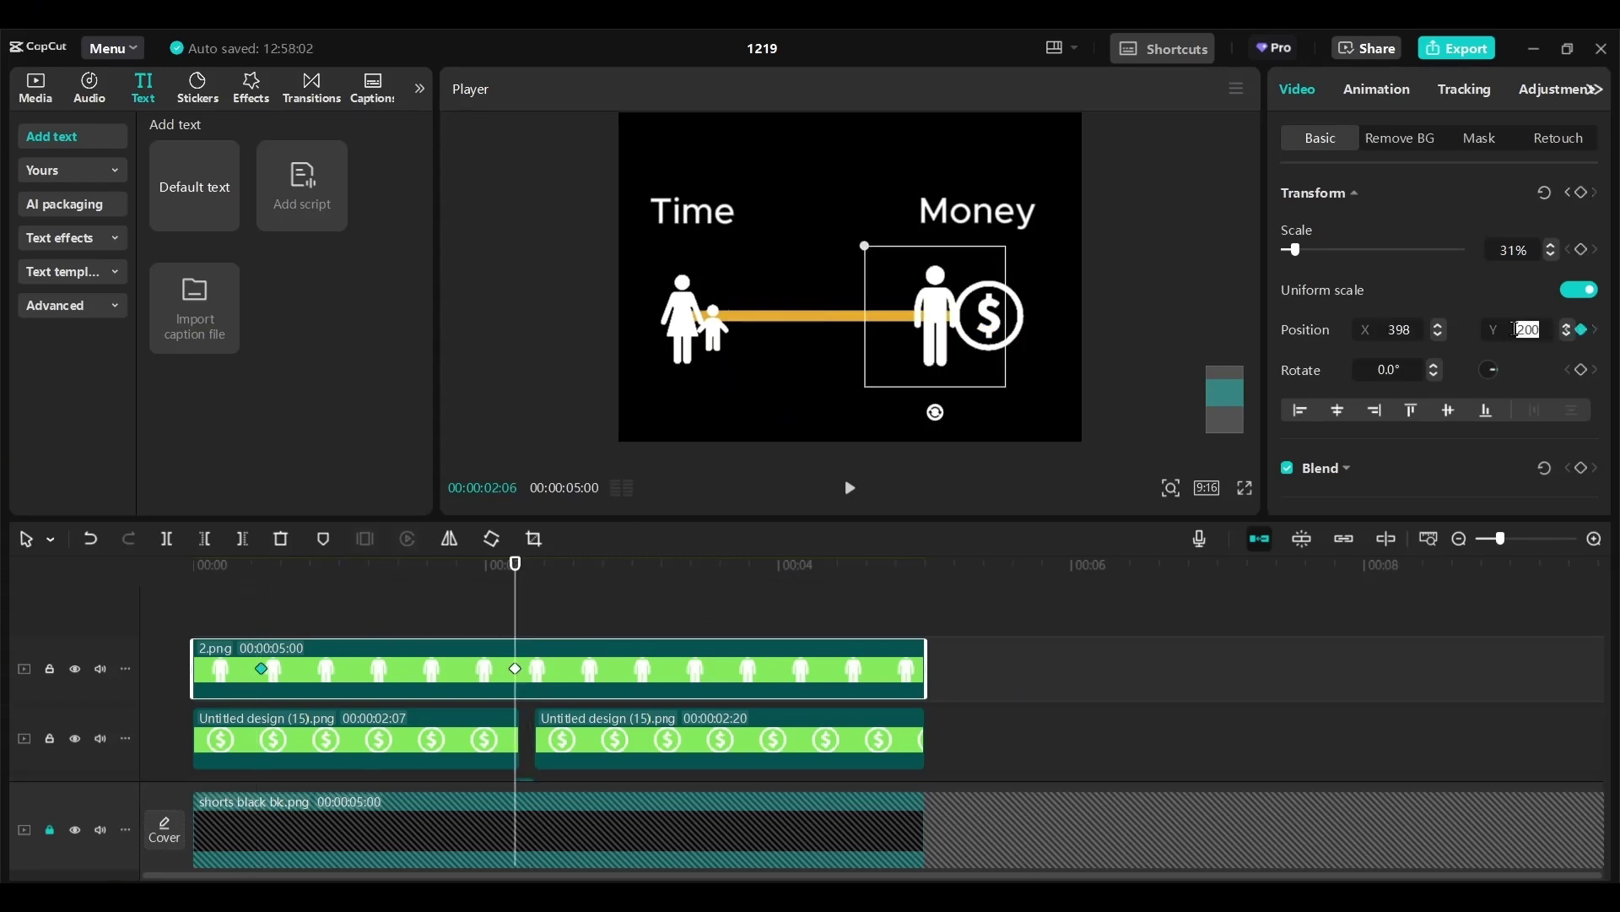
At 00:00:04:13, move the man back beside the family, to X -468, Y 190.
left_click_drag(267, 574, 842, 590)
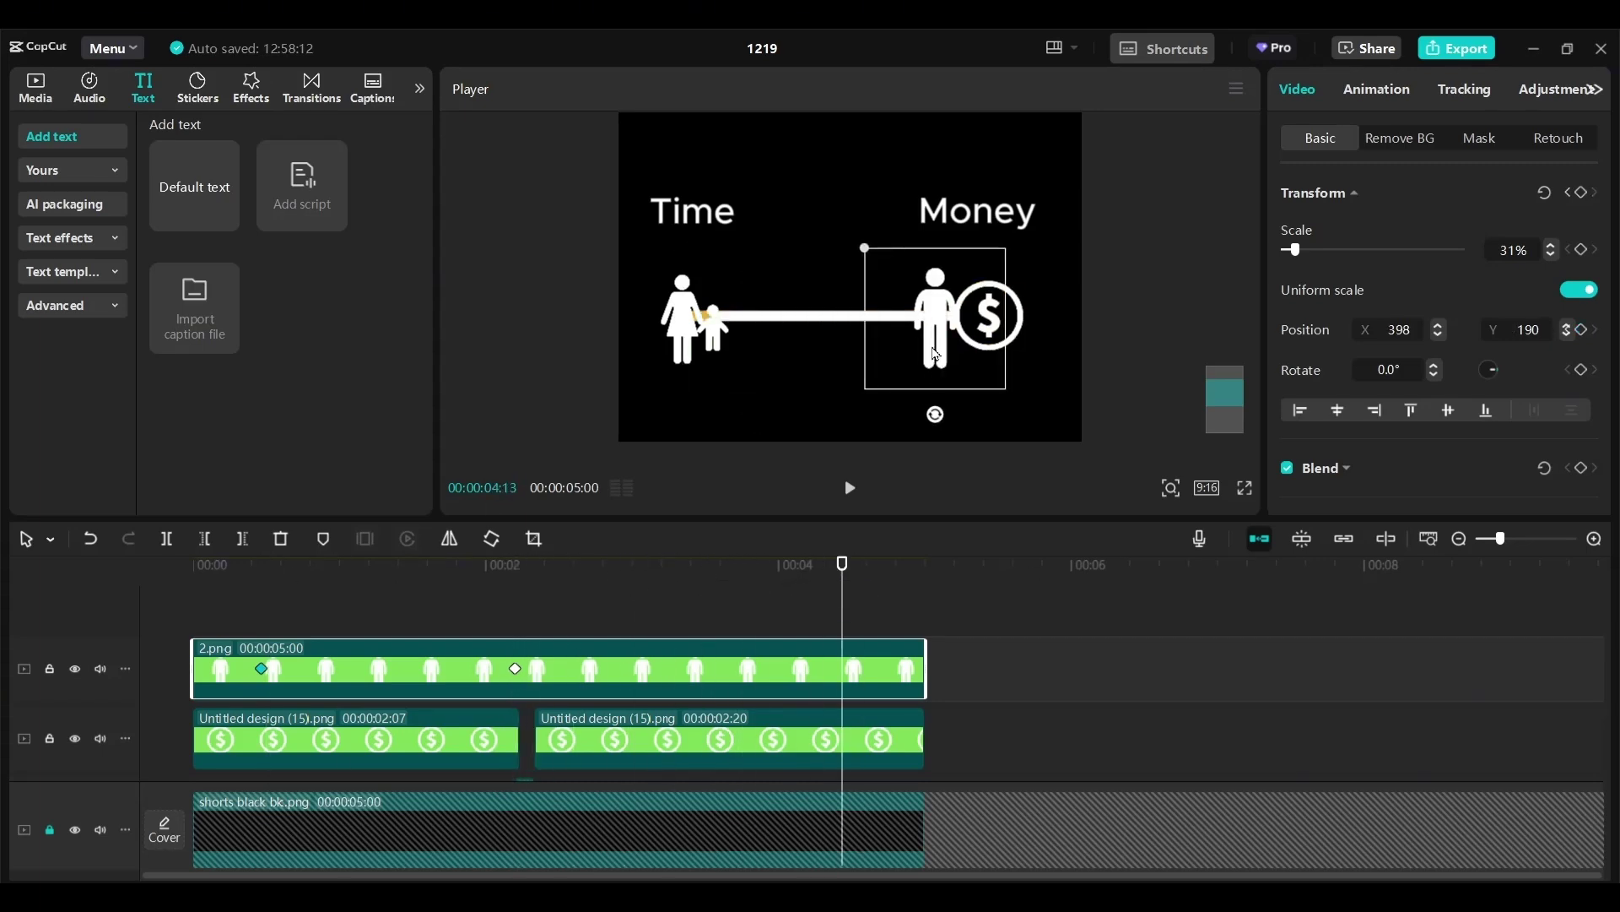
left_click_drag(913, 346, 728, 346)
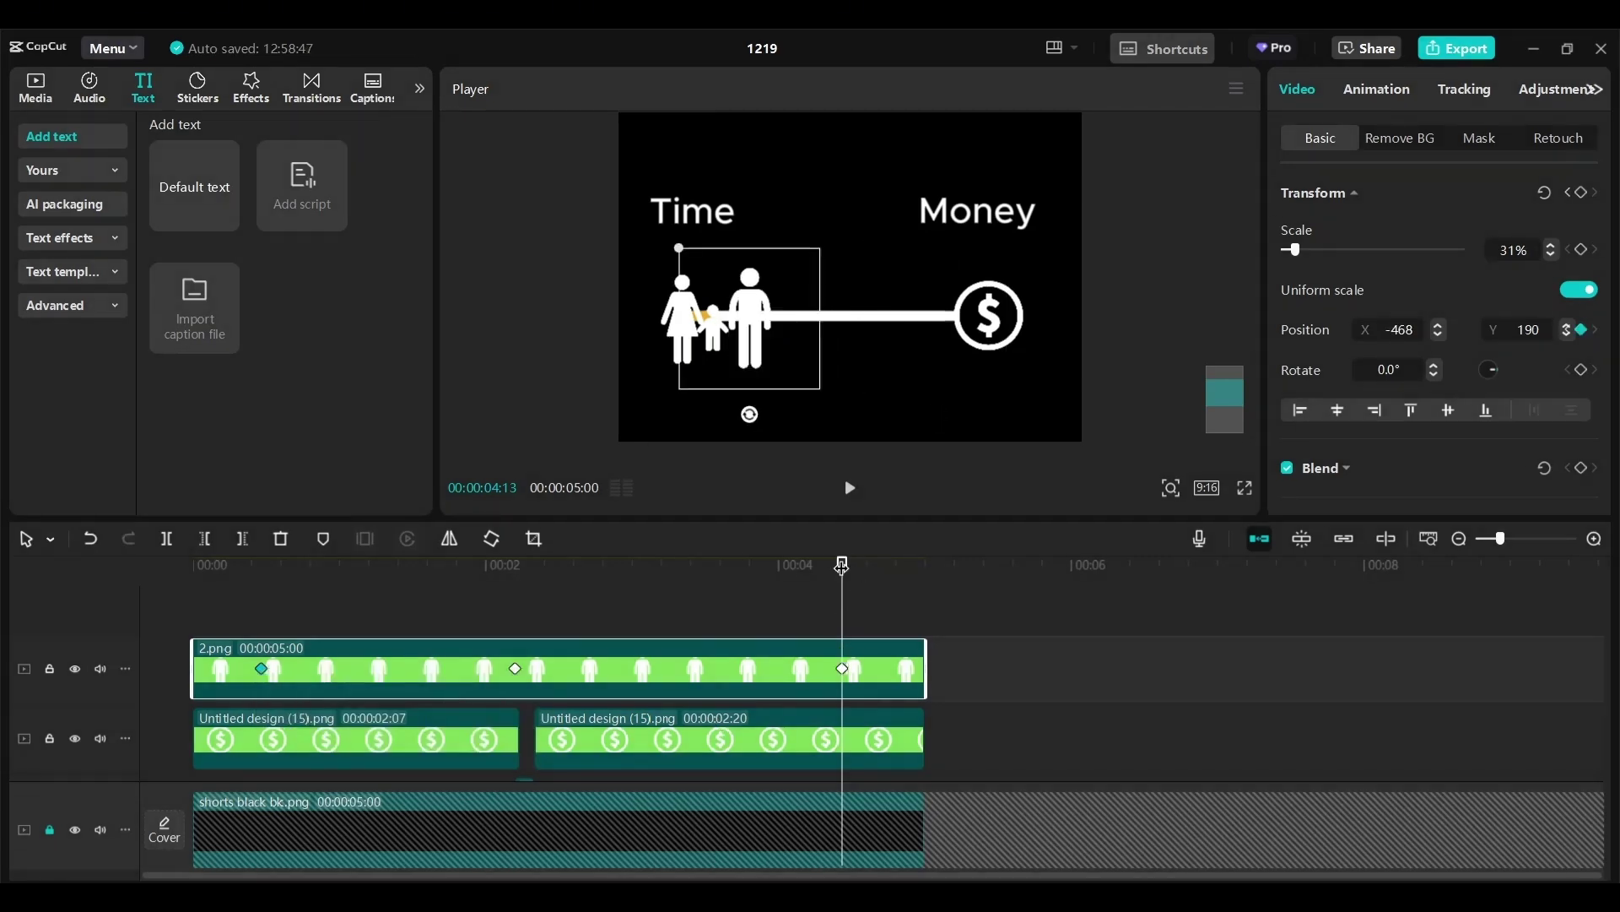
Play the reel from the start to check the man's walk to the coin and back to the family.
left_click(196, 583)
left_click(850, 488)
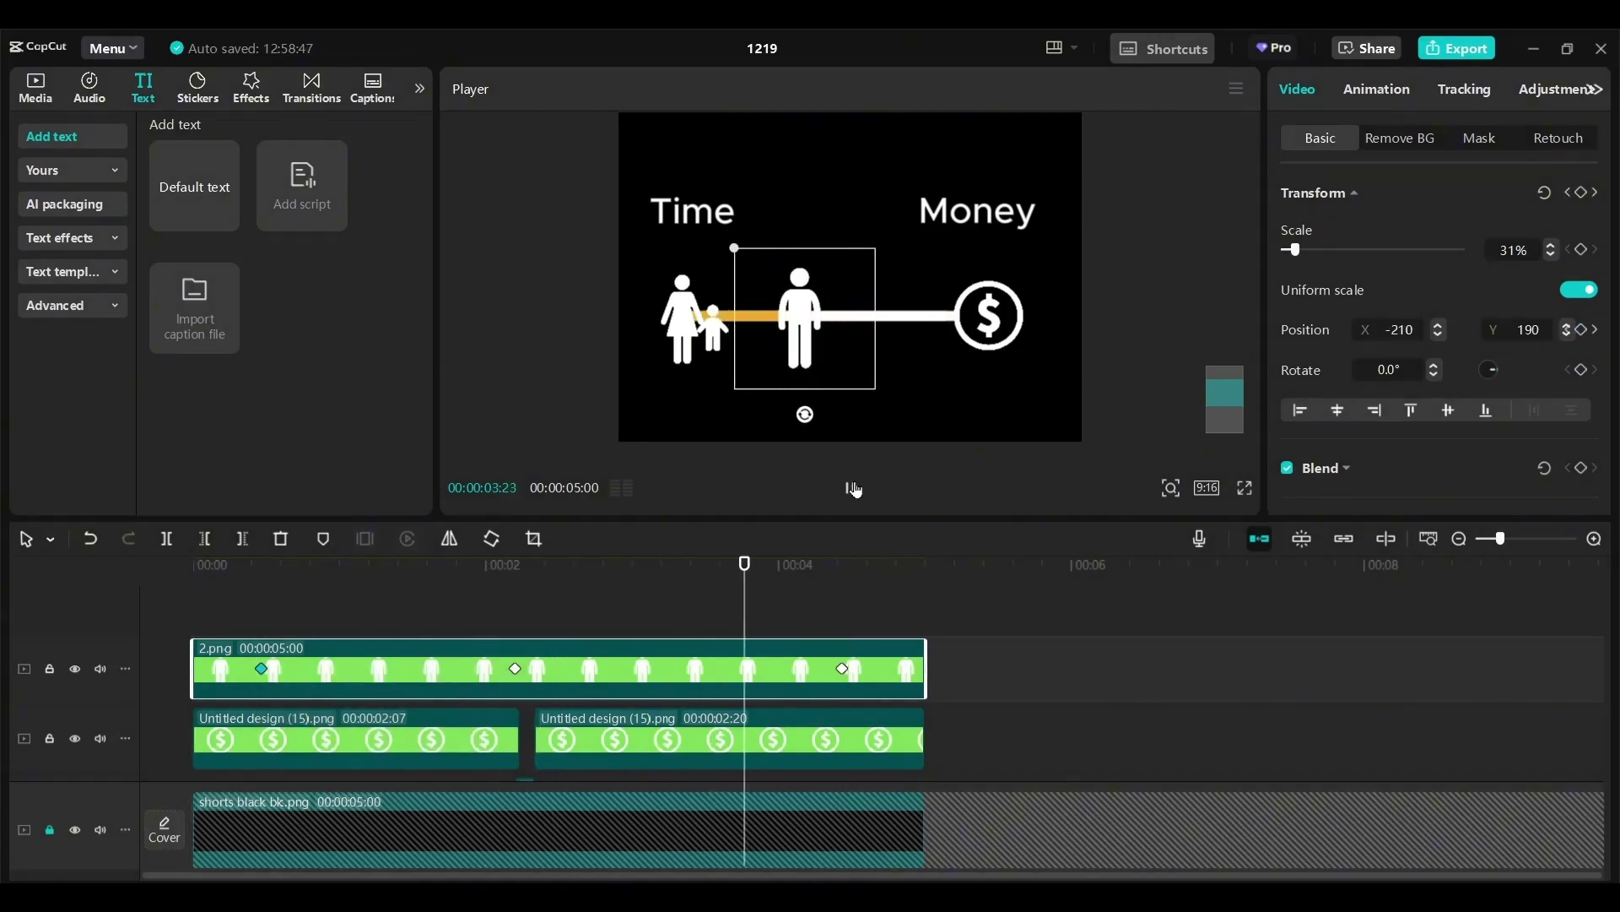
left_click(852, 488)
Set the mask feather of Compound clip1, the gold line, to 5 and play the reel from the start.
scroll(1595, 663, "down", 4)
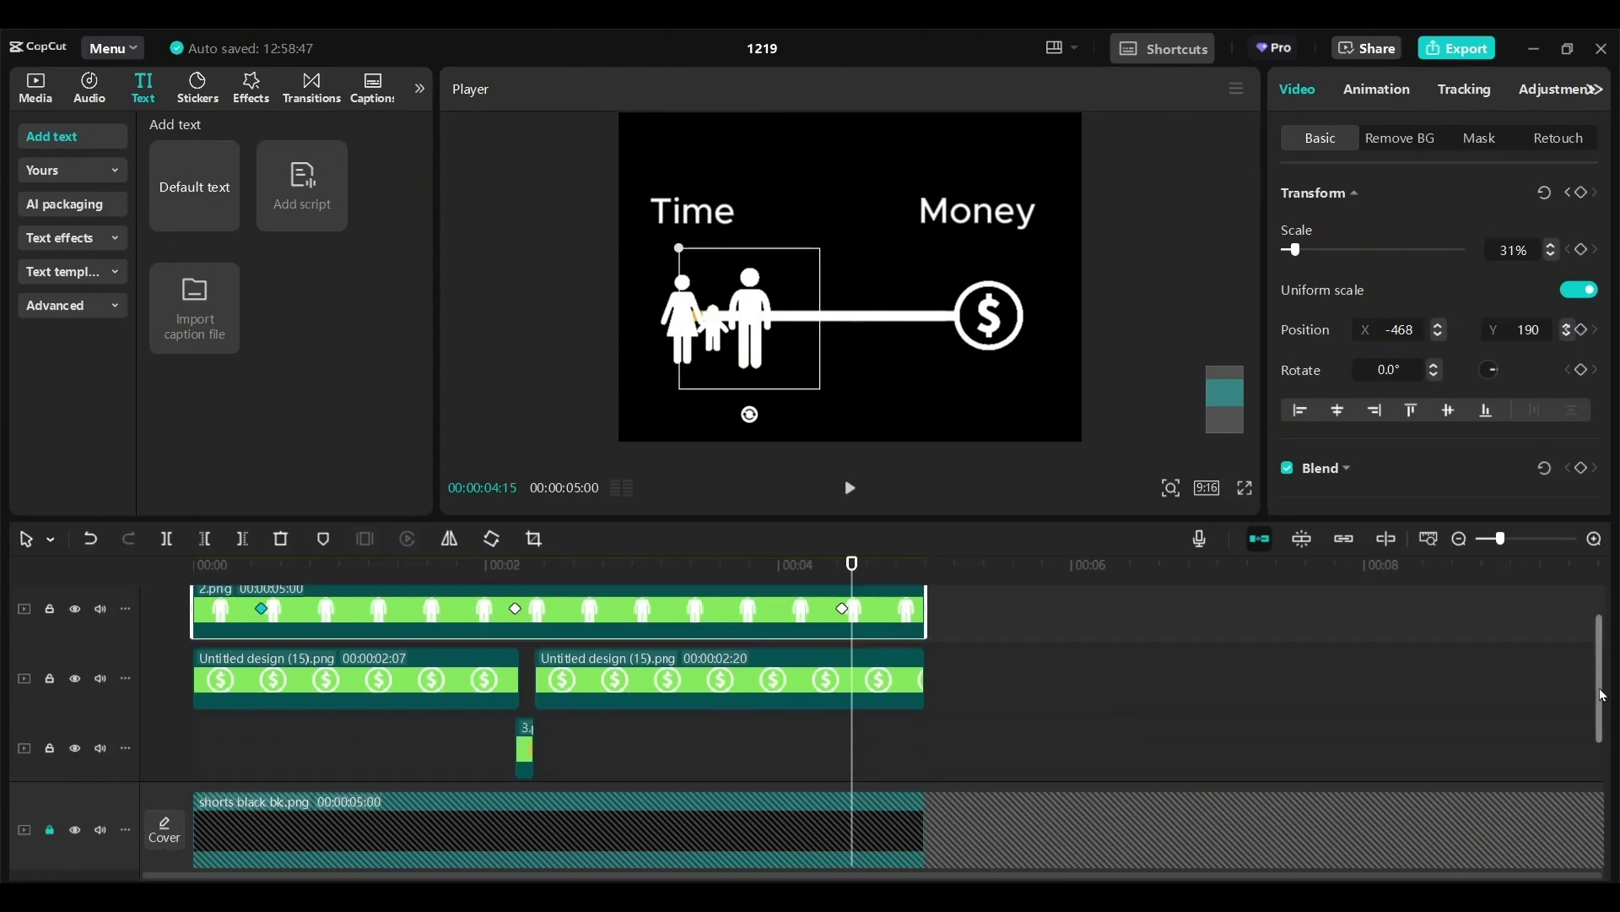
left_click(742, 704)
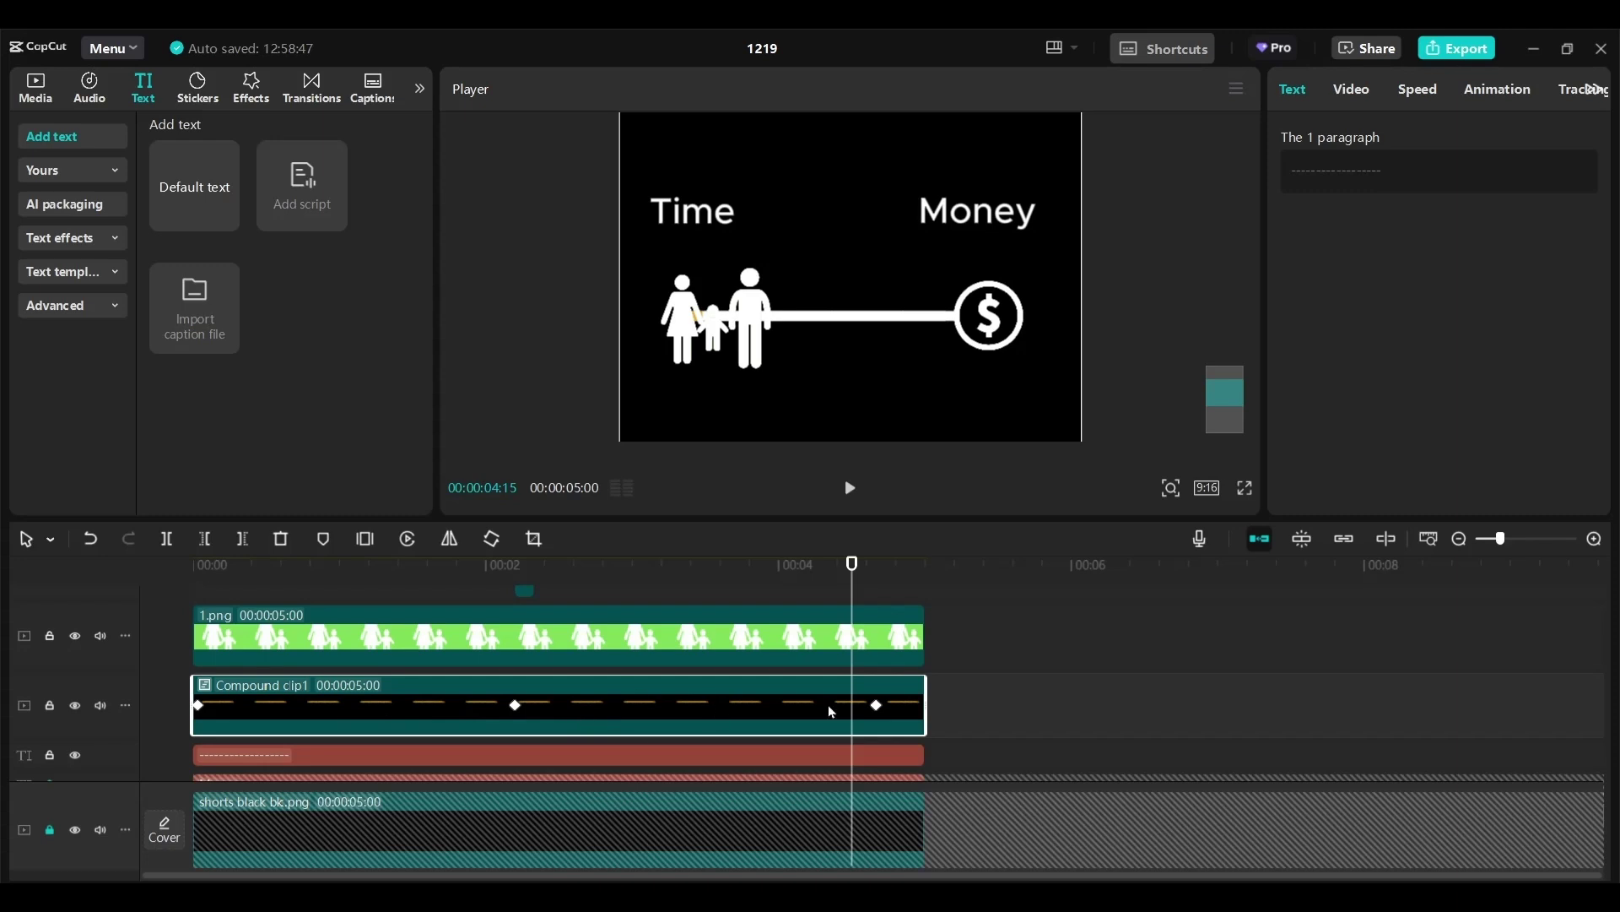
left_click(1361, 90)
left_click(1479, 140)
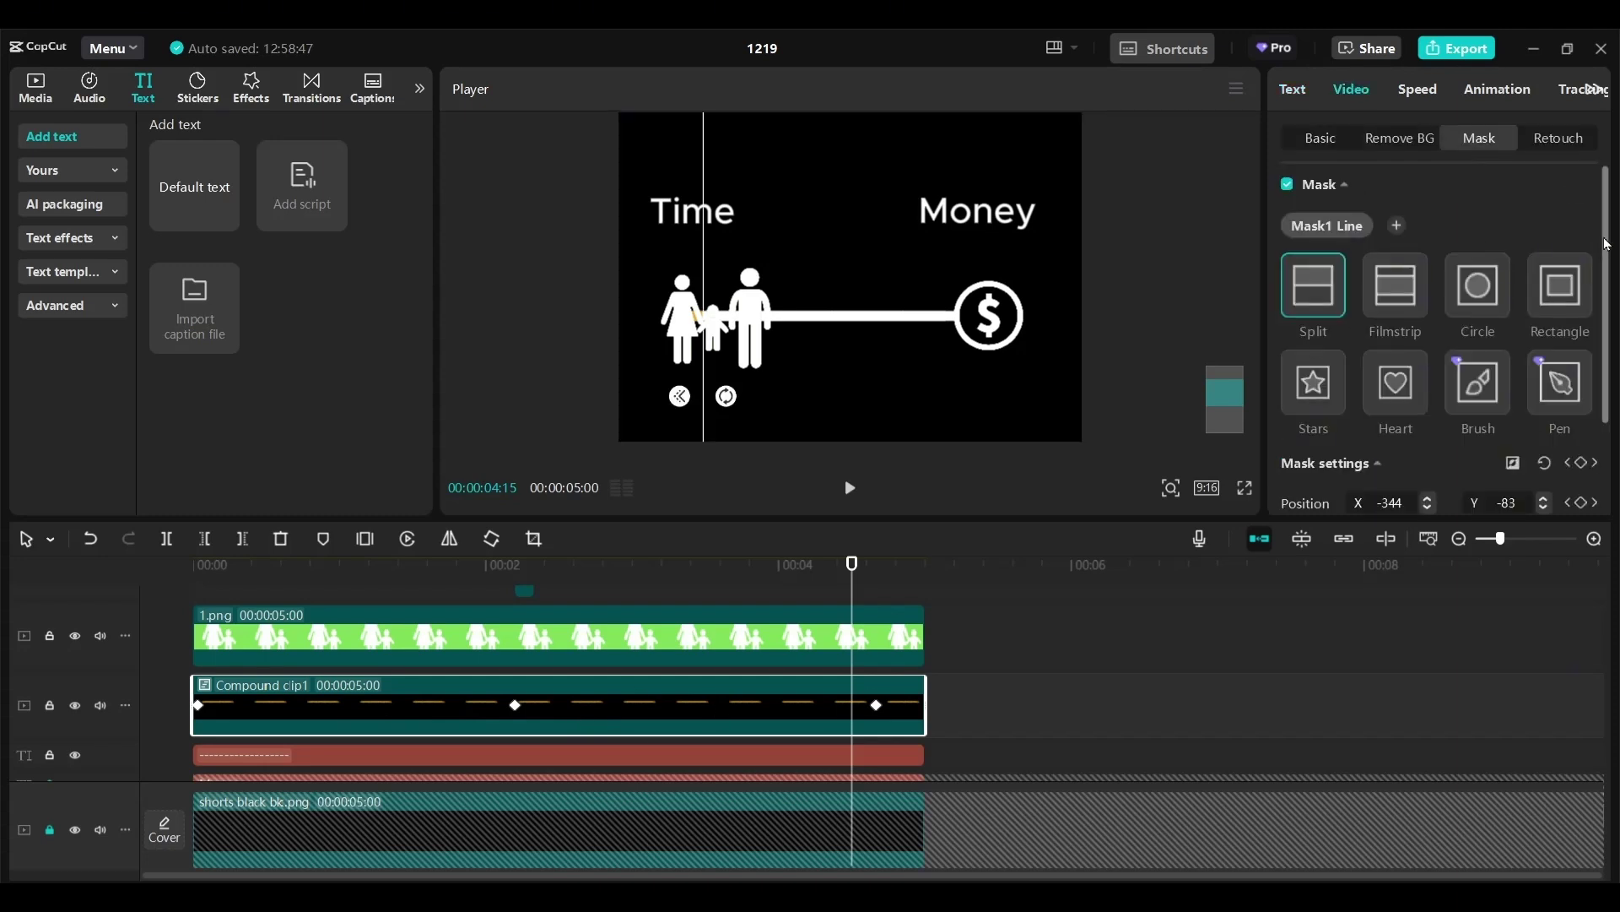
scroll(1598, 404, "down", 2)
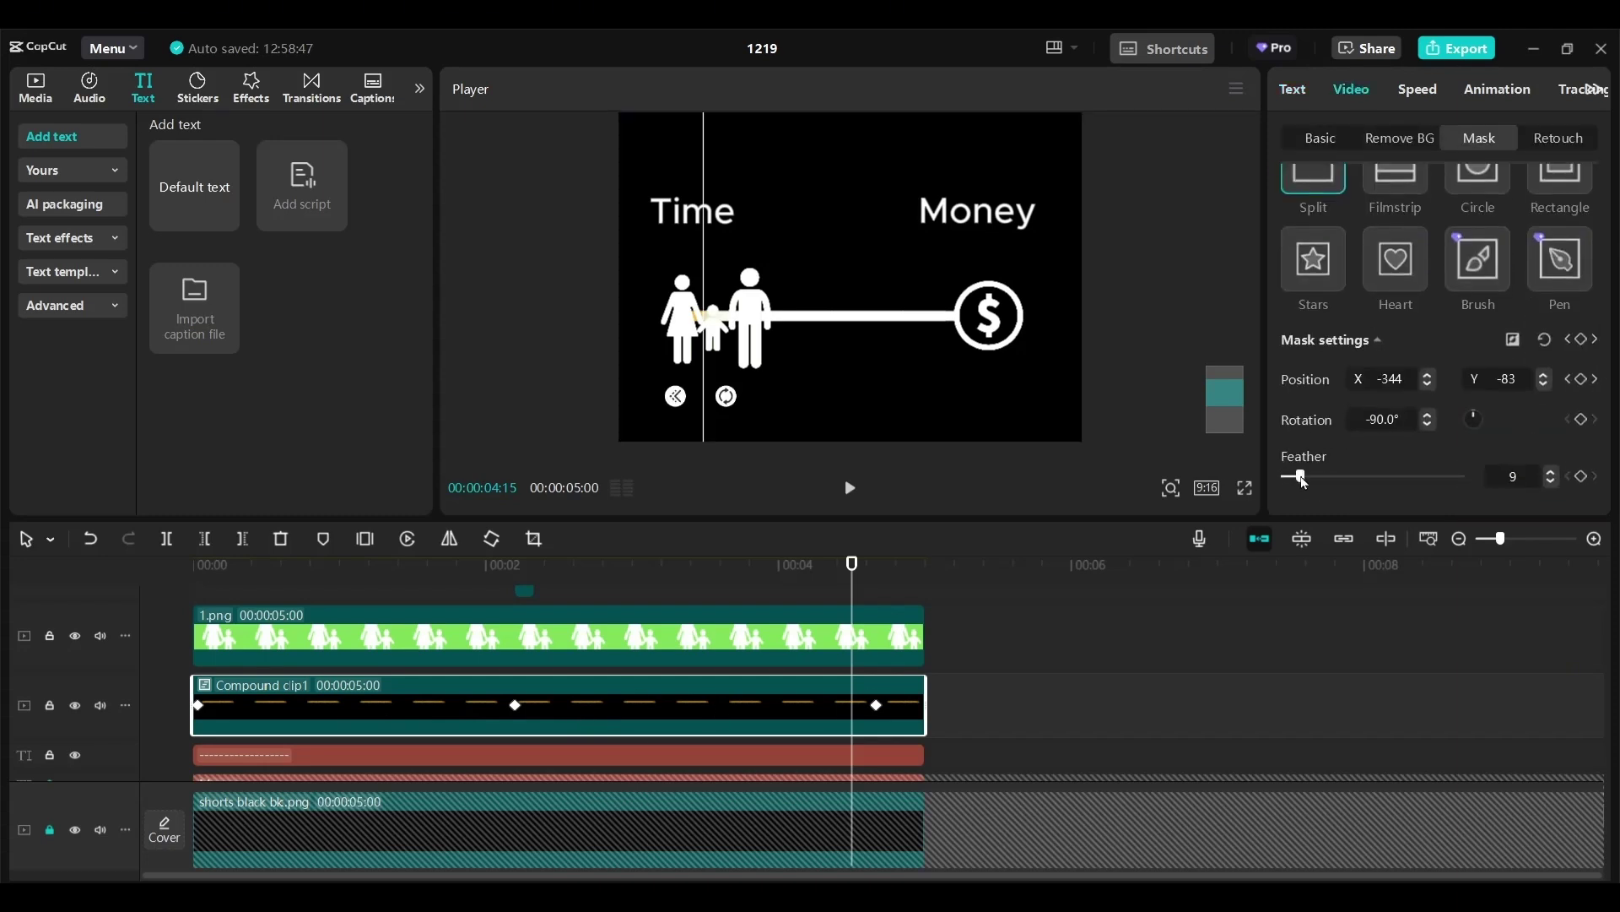
left_click_drag(1301, 478, 1294, 478)
left_click_drag(852, 564, 193, 564)
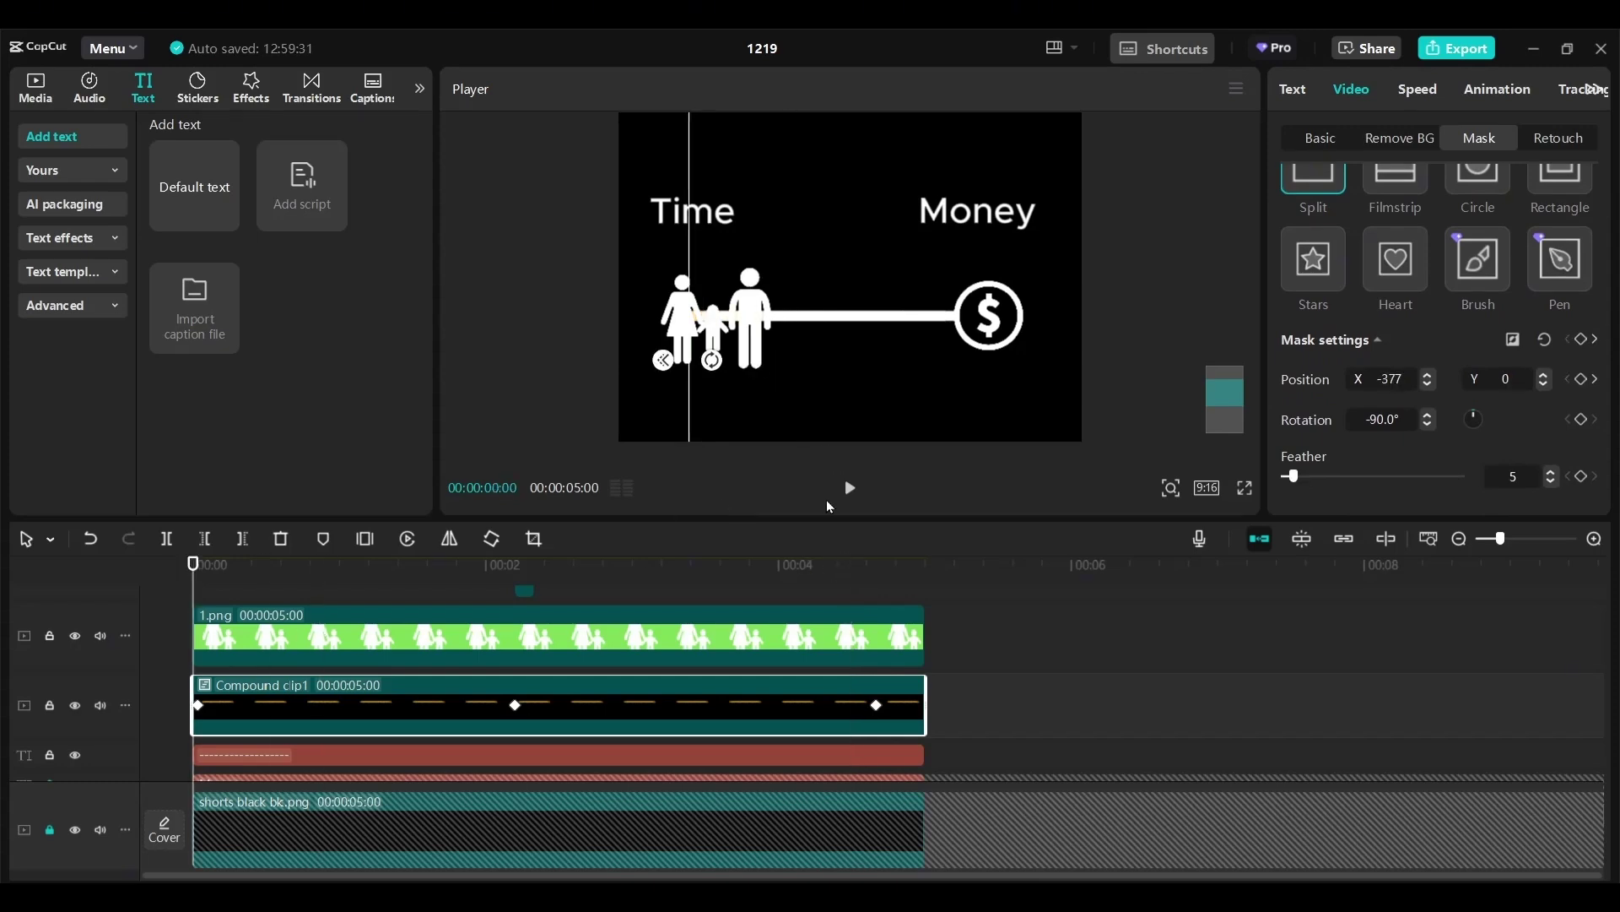
left_click(850, 491)
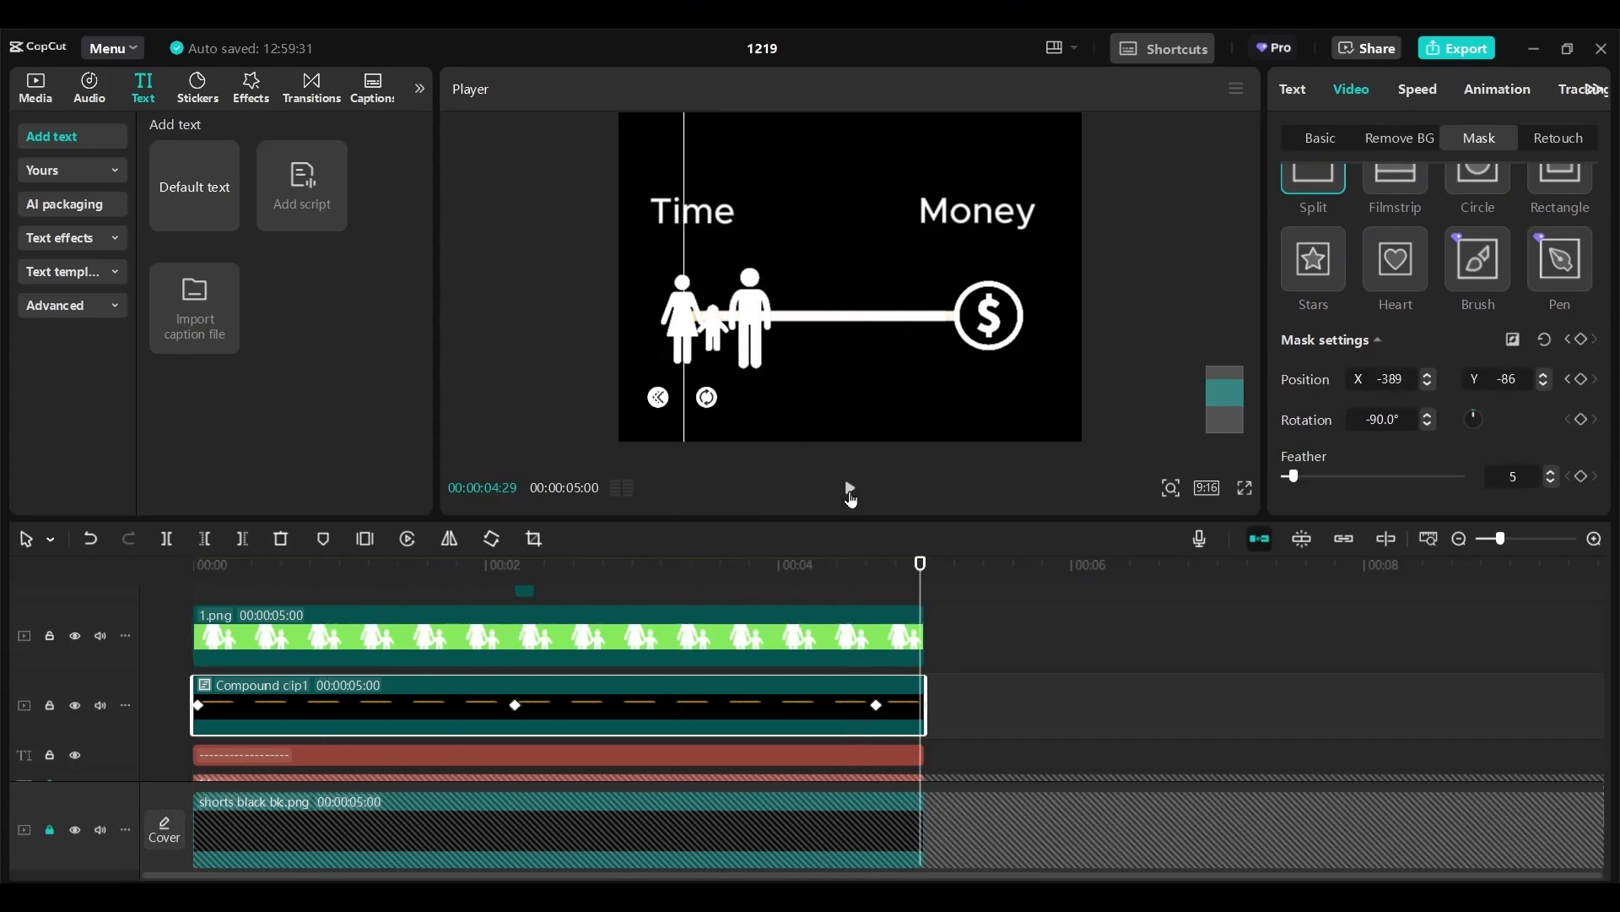
Add the ssstik.io MP3 audio at the start of the timeline, trim its end to 00:00:05:00 and preview the reel with it.
left_click_drag(213, 221, 279, 739)
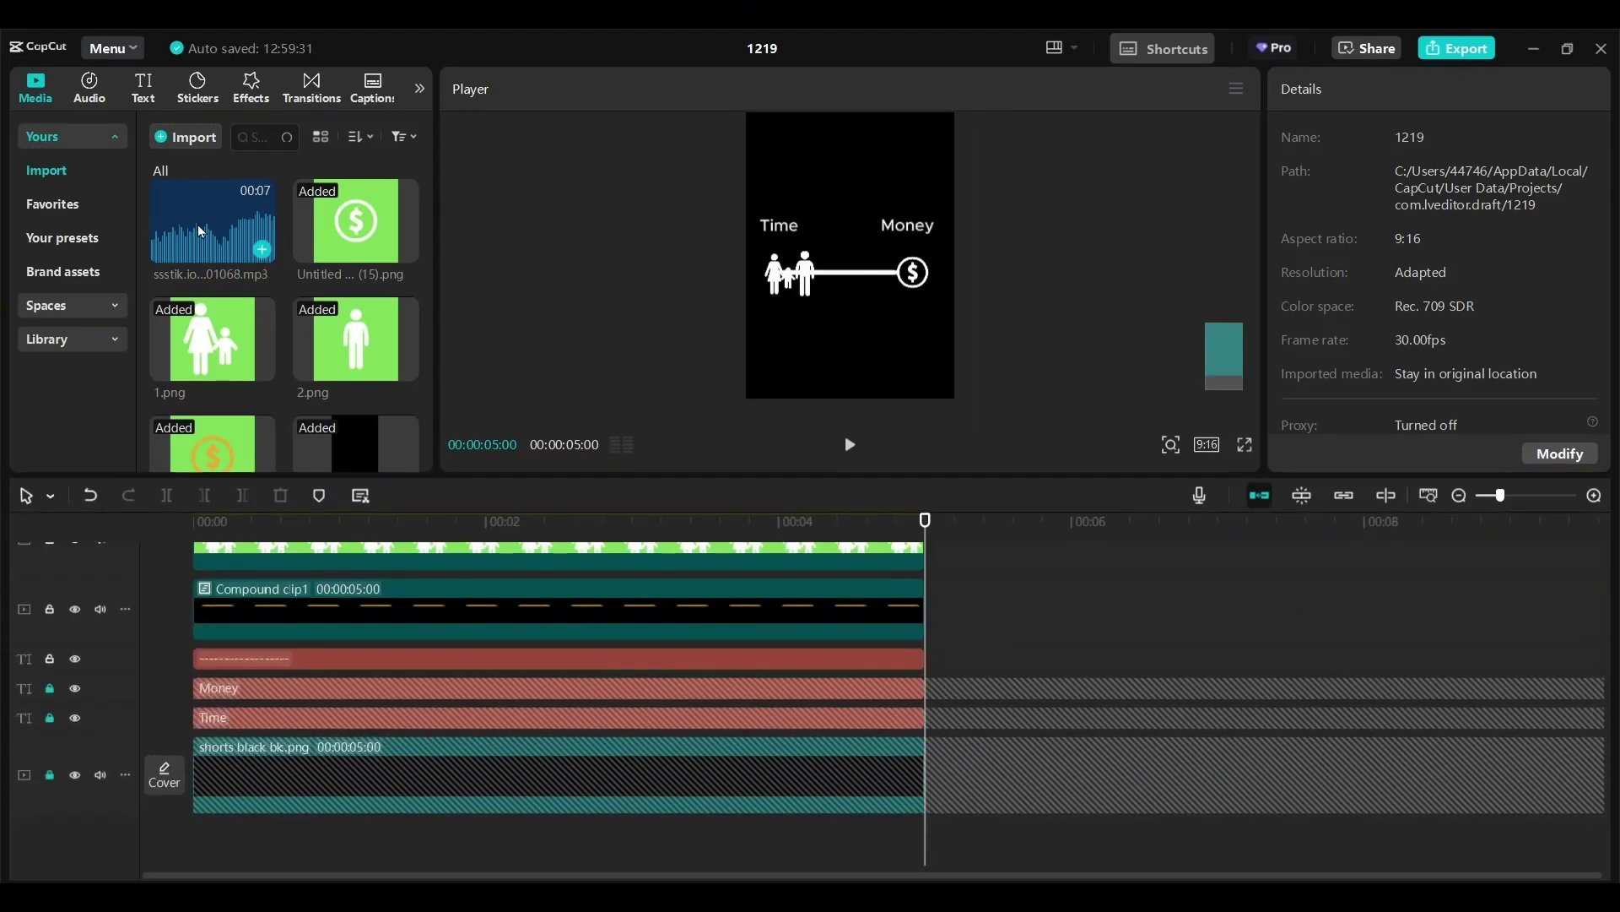
left_click_drag(198, 230, 193, 724)
left_click_drag(1202, 722, 941, 720)
key("ctrl+z")
left_click(254, 495)
left_click(850, 445)
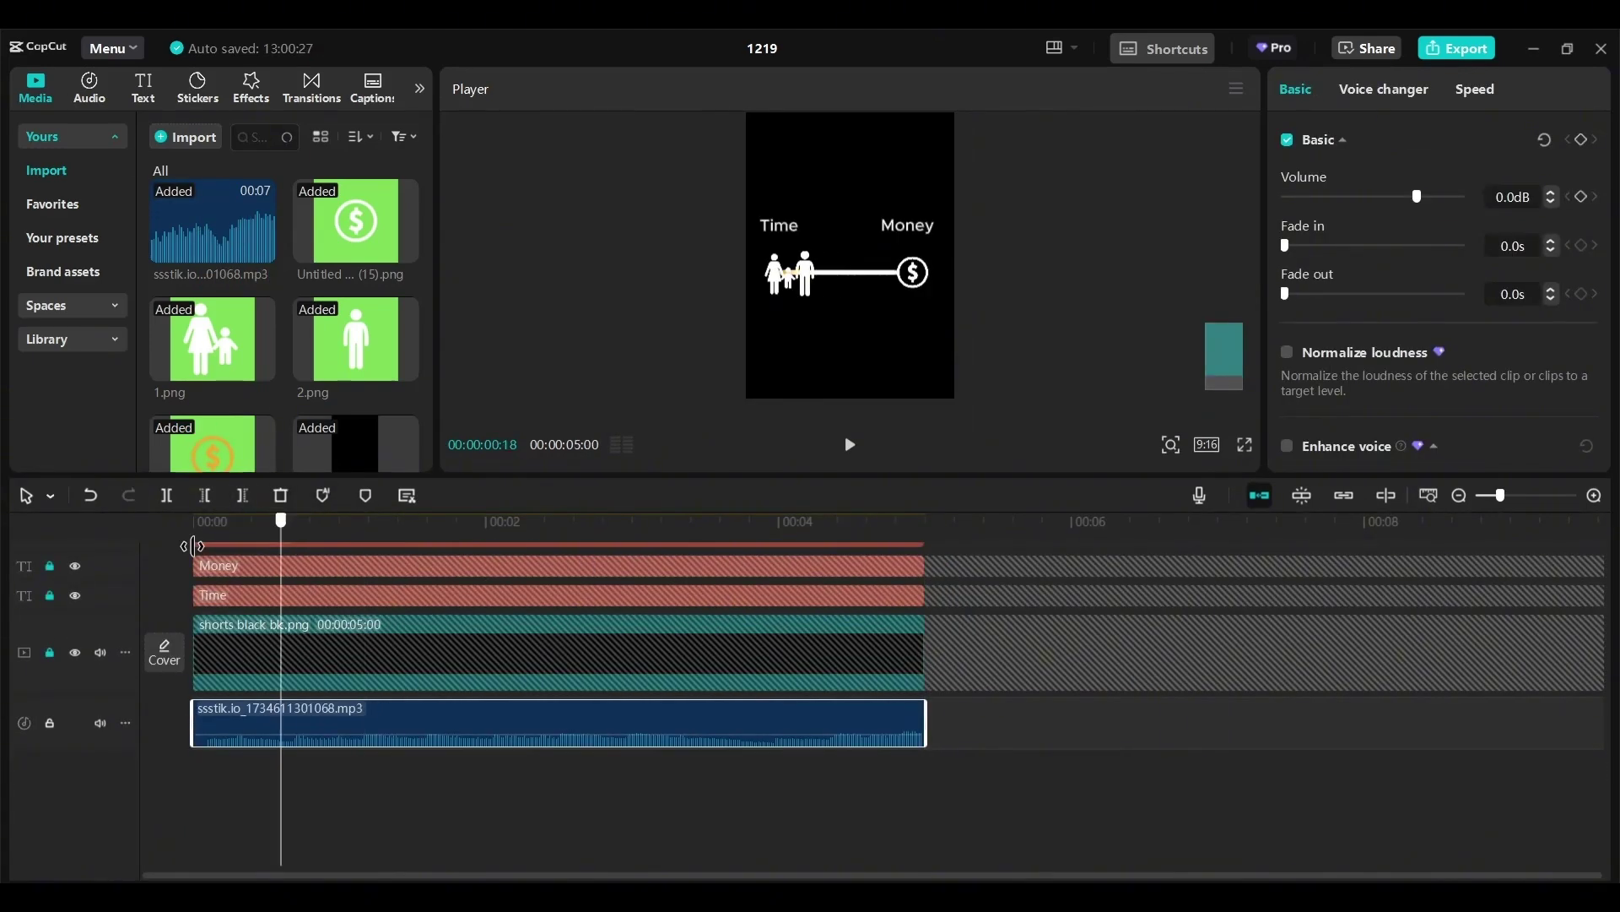